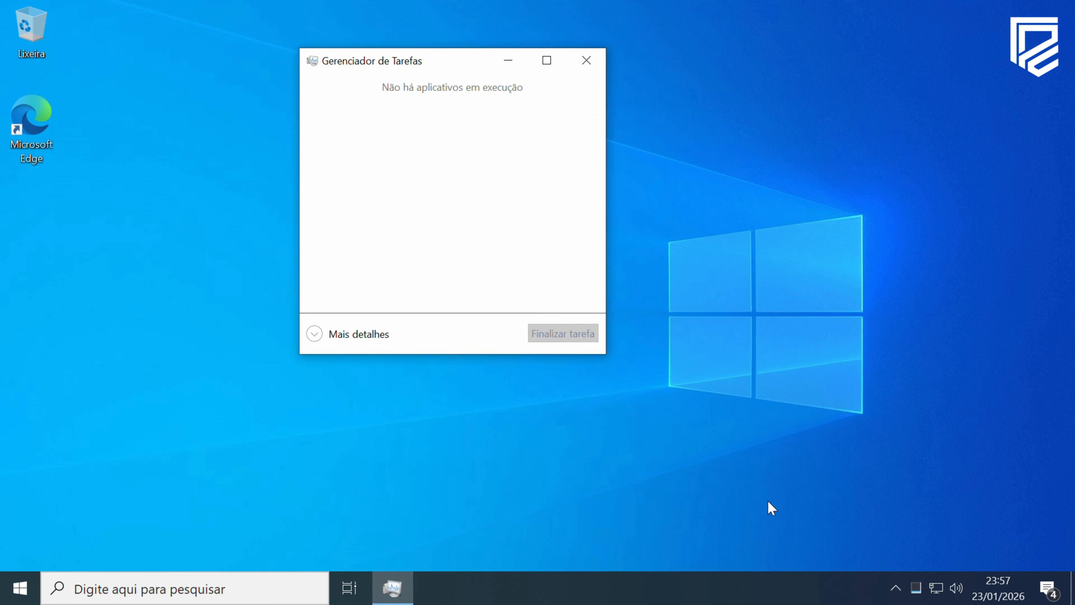
# Expand Task Manager to the full details view and show the Performance overview
pyautogui.click(388, 344)
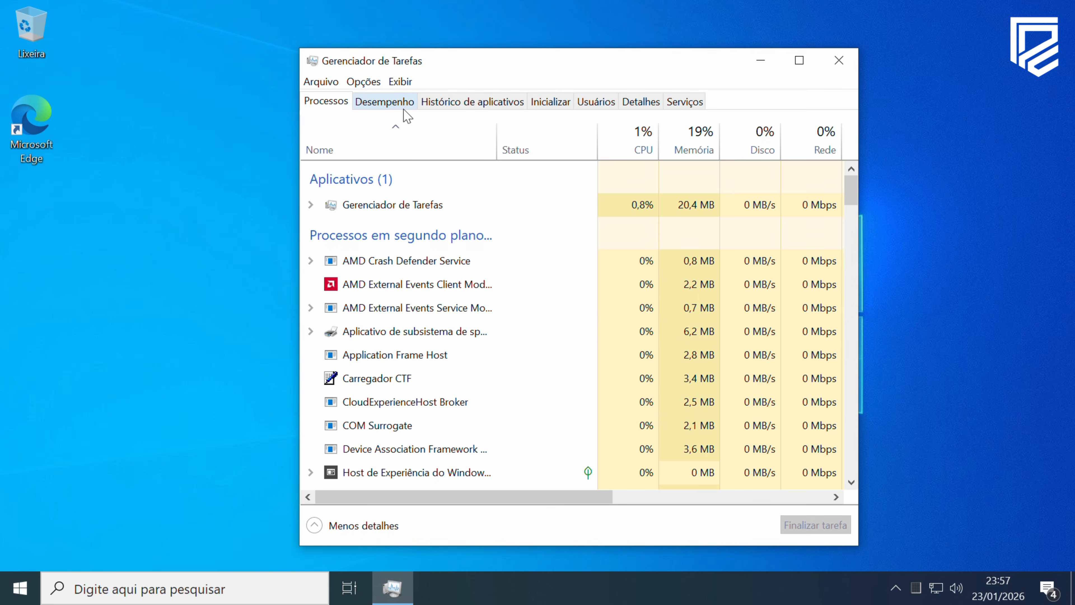
pyautogui.click(403, 109)
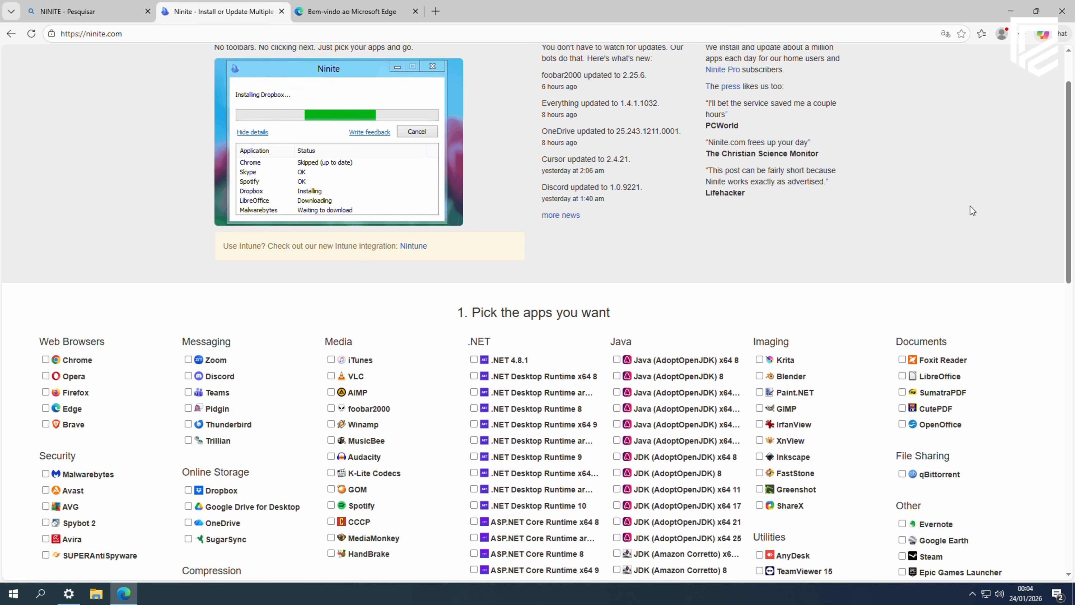
pyautogui.scroll(-5, 969, 206)
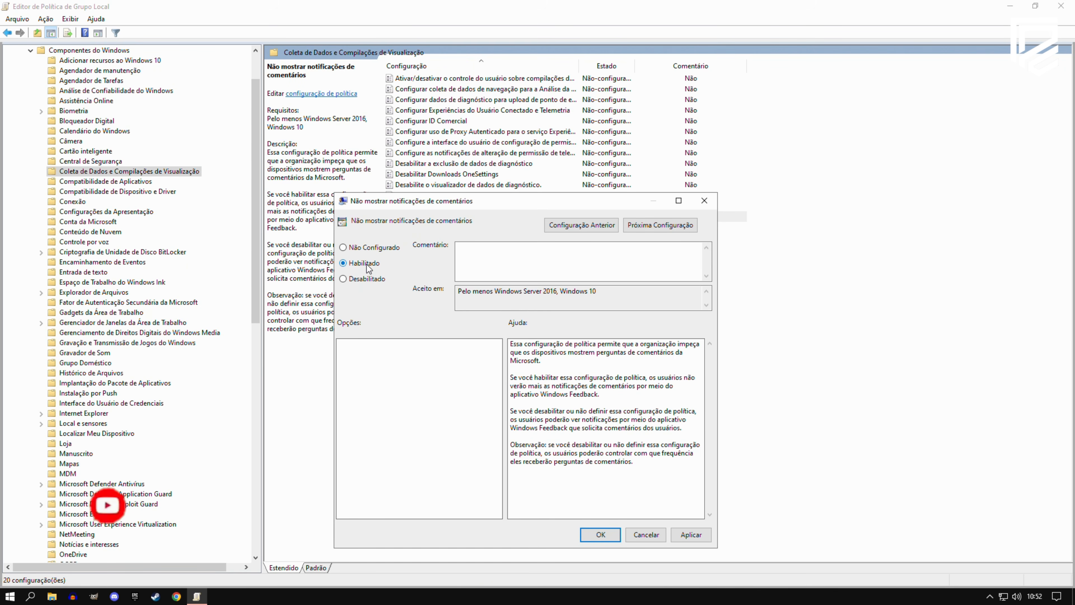
# Apply the enabled feedback-notifications policy, then review the memory and Disk 0 (C:) usage details
pyautogui.click(710, 535)
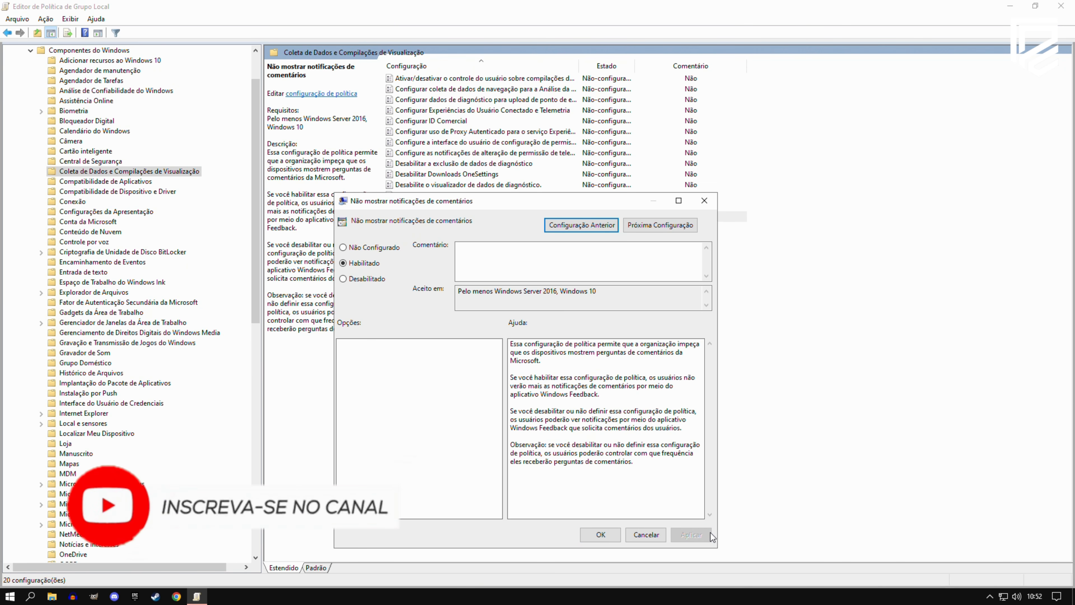
pyautogui.click(600, 535)
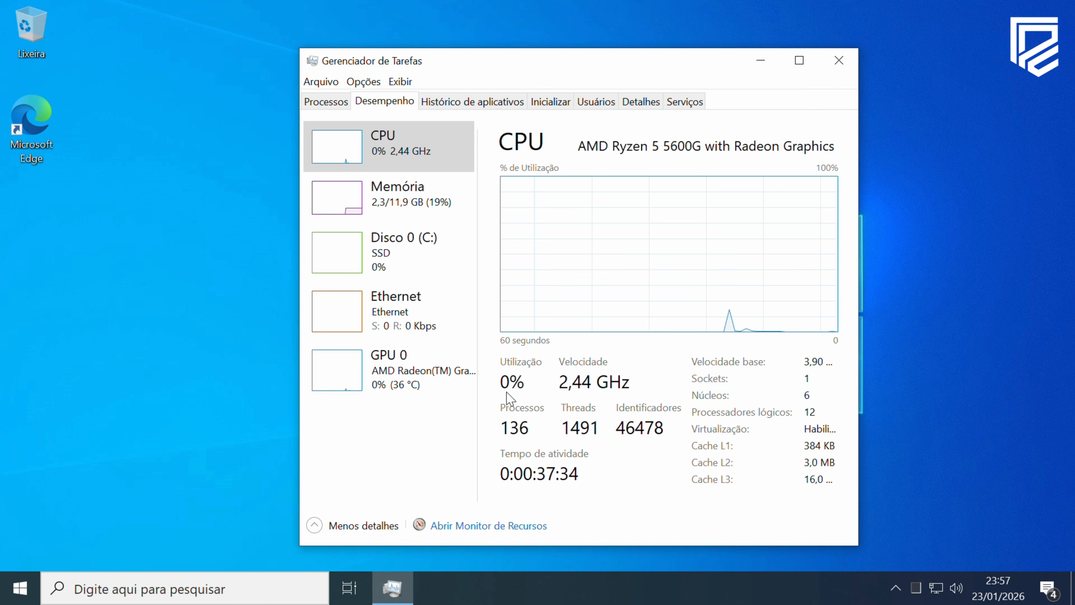
pyautogui.click(436, 210)
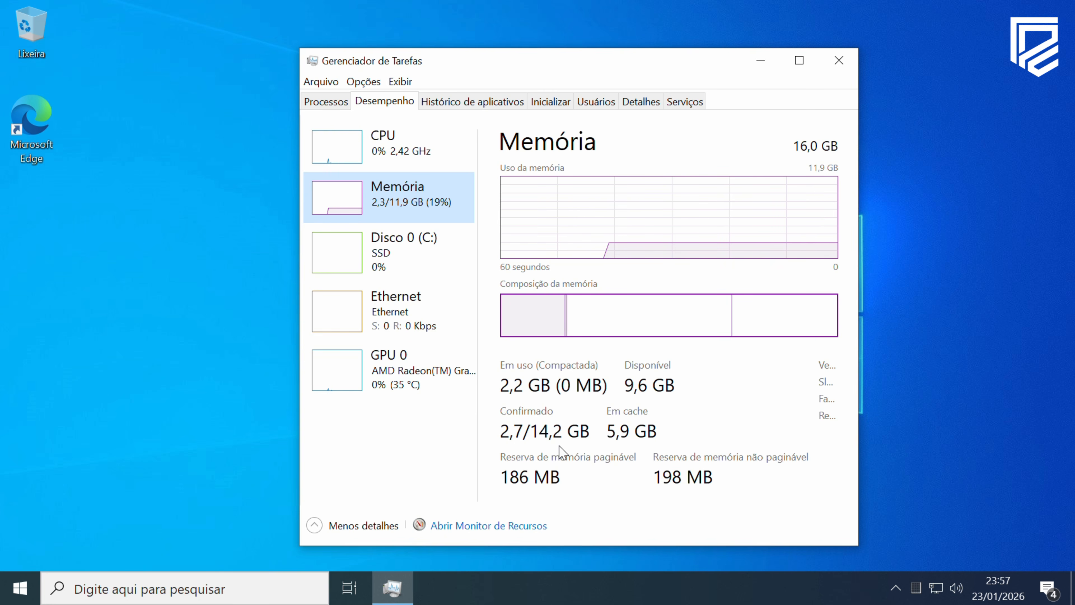
pyautogui.click(407, 274)
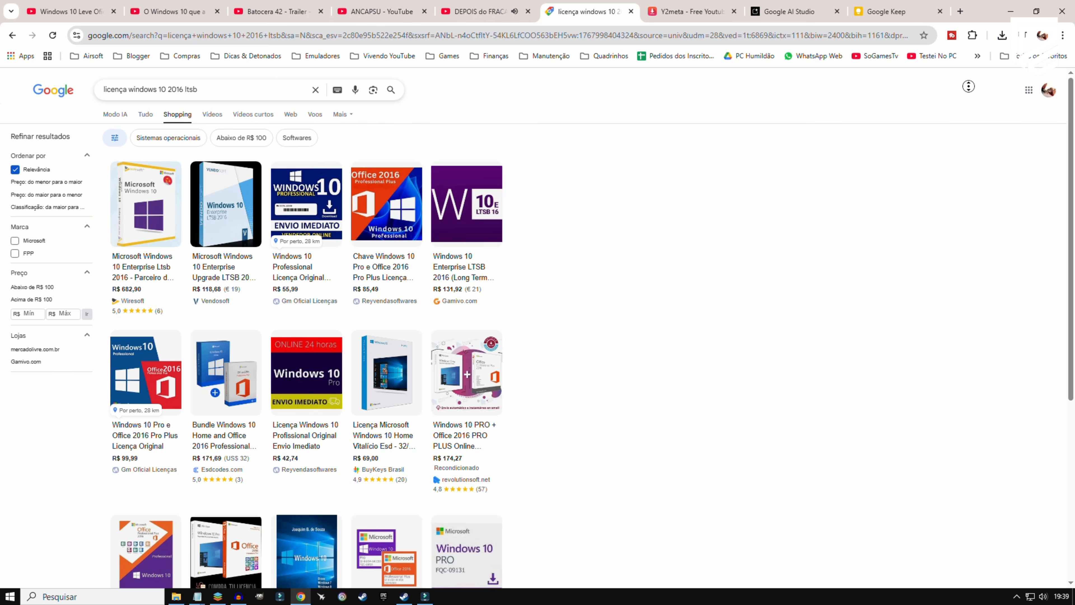
# Delete the recovery, 100 MB system and 16 MB reserved partitions, leaving only unallocated space
pyautogui.scroll(-3, 969, 97)
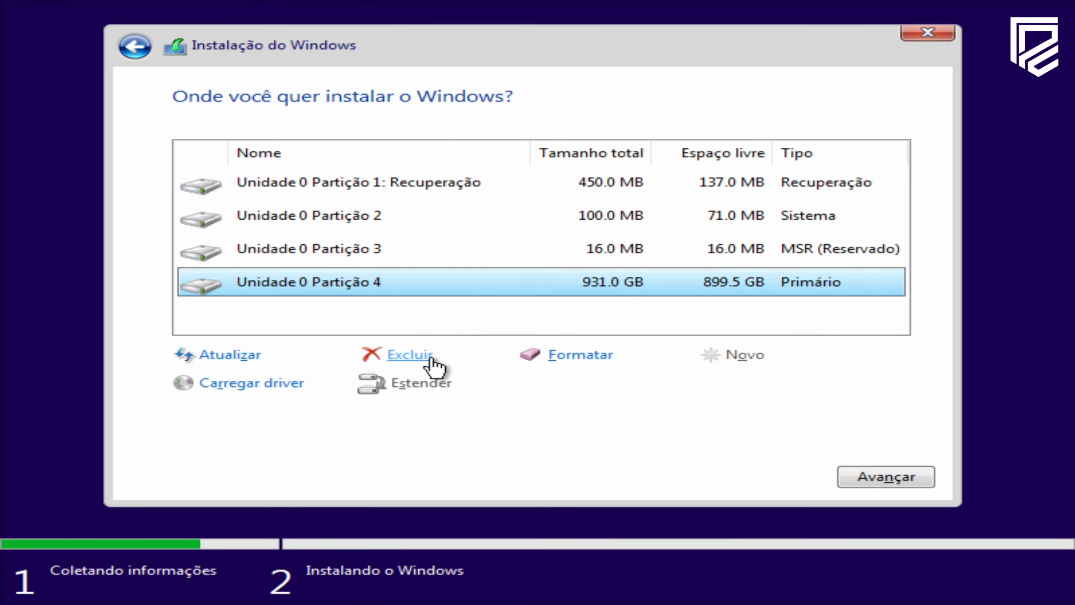
pyautogui.click(431, 359)
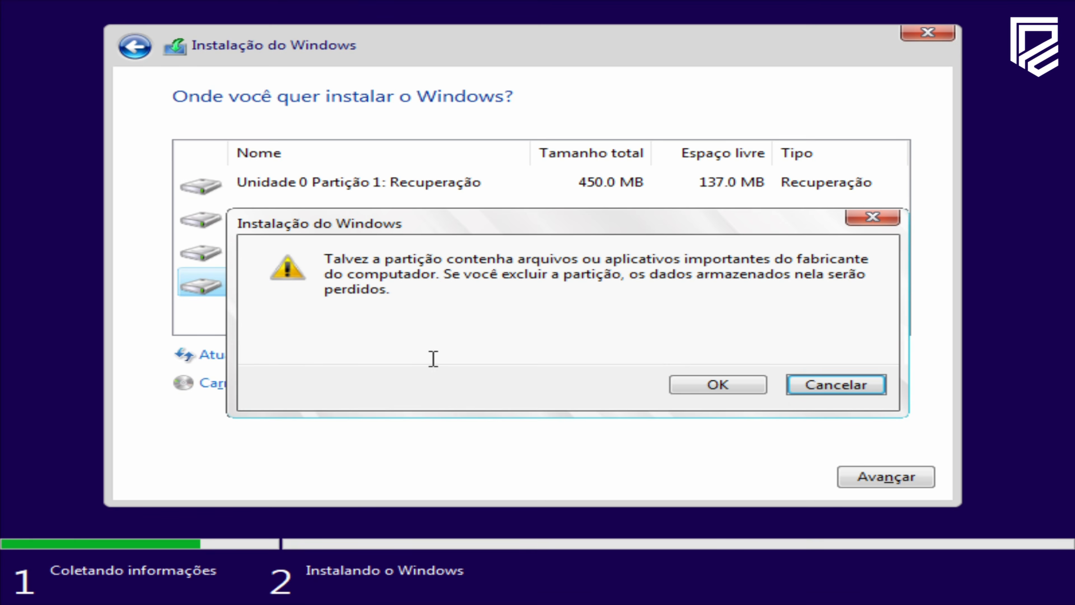
pyautogui.click(762, 391)
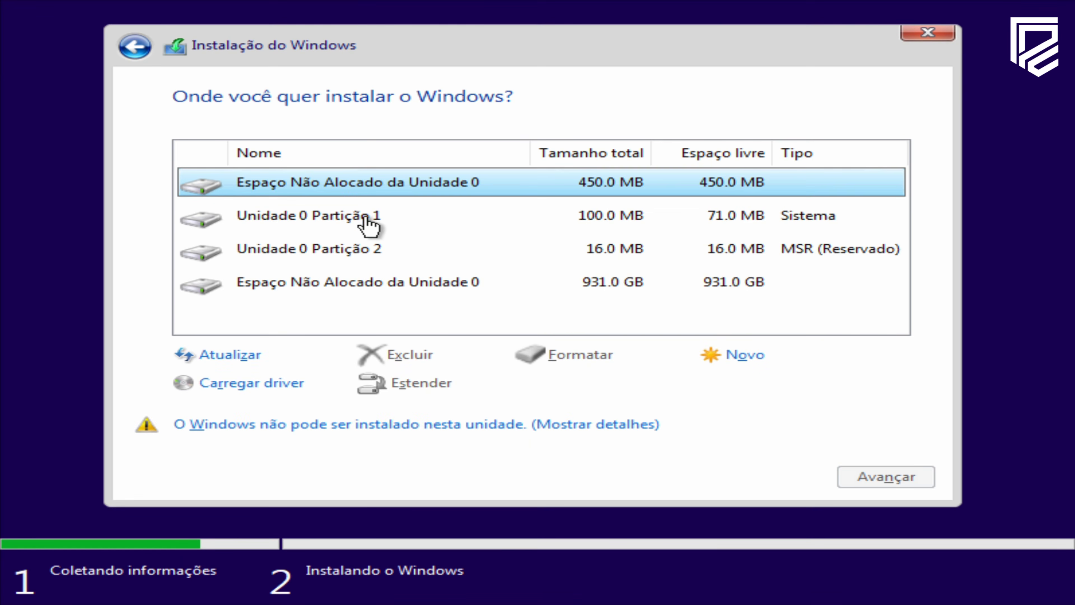
pyautogui.click(372, 228)
pyautogui.click(429, 355)
pyautogui.click(748, 387)
pyautogui.click(366, 234)
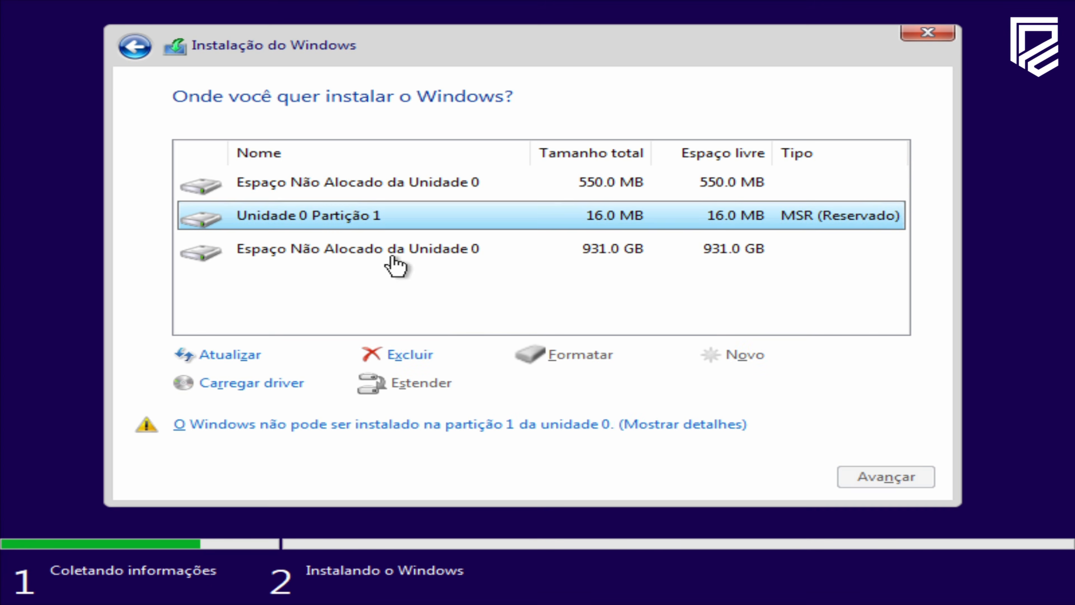
pyautogui.click(409, 355)
pyautogui.click(749, 388)
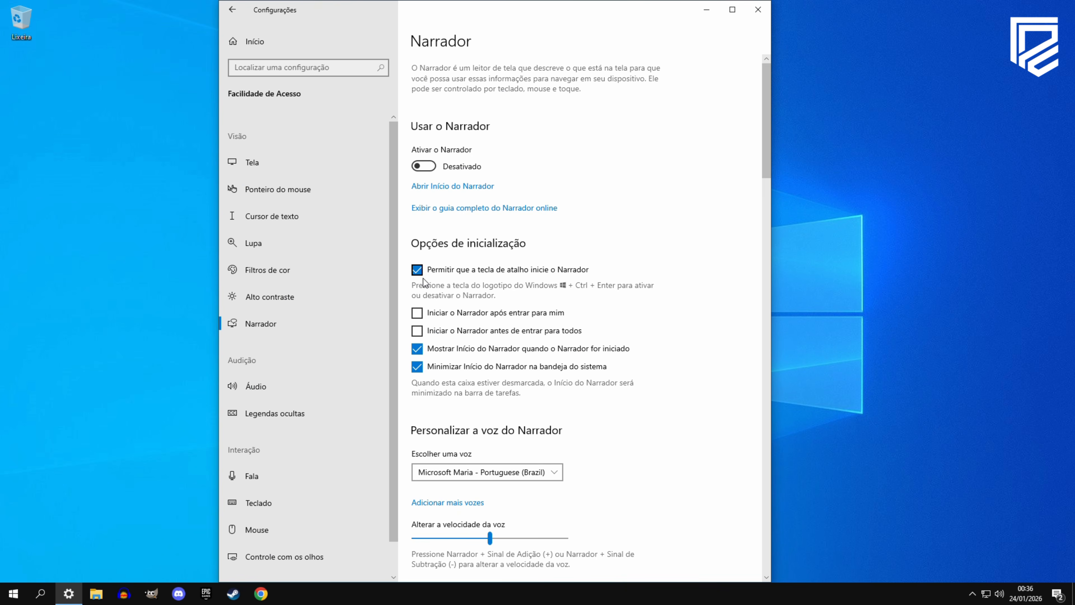
# Stop Narrator Home at startup, expand PCI Express link power settings, and enter the page file maximum starting with 16
pyautogui.click(417, 348)
pyautogui.click(558, 473)
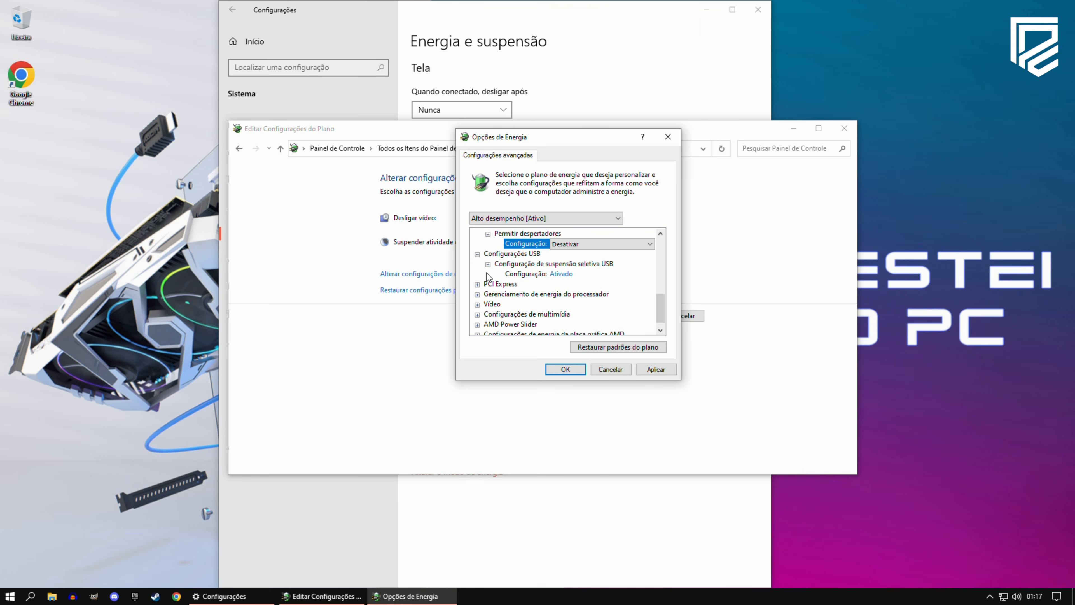
pyautogui.click(477, 284)
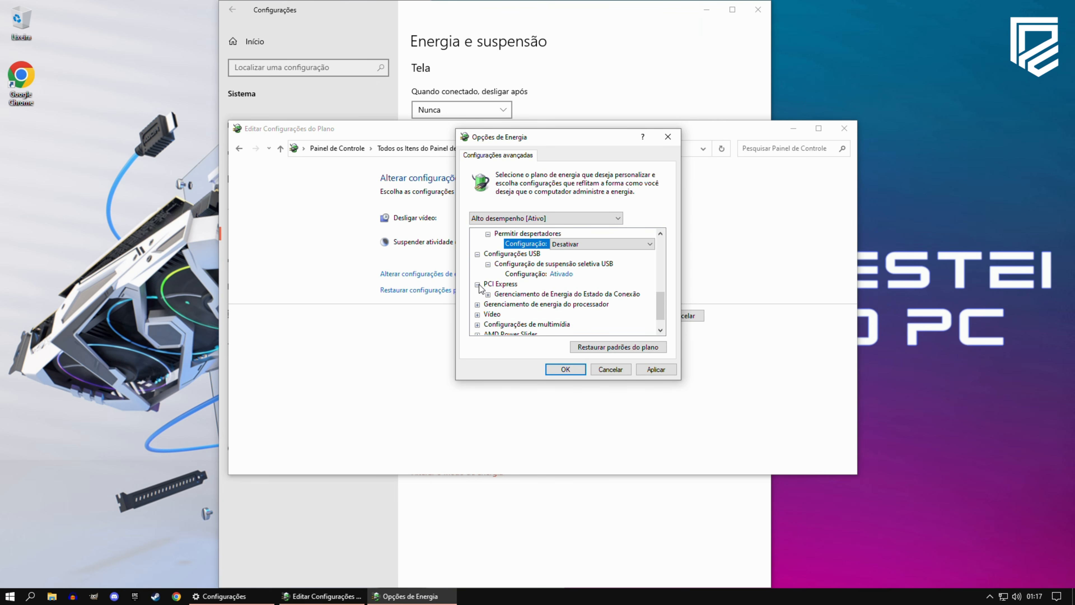
pyautogui.click(488, 294)
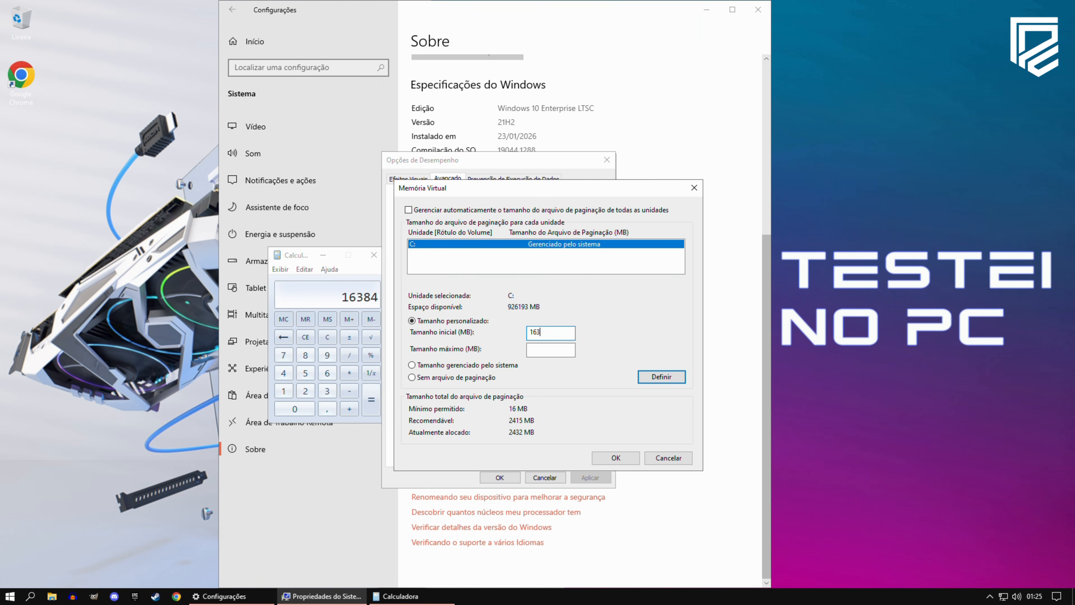
pyautogui.press('Tab')
pyautogui.write('16')
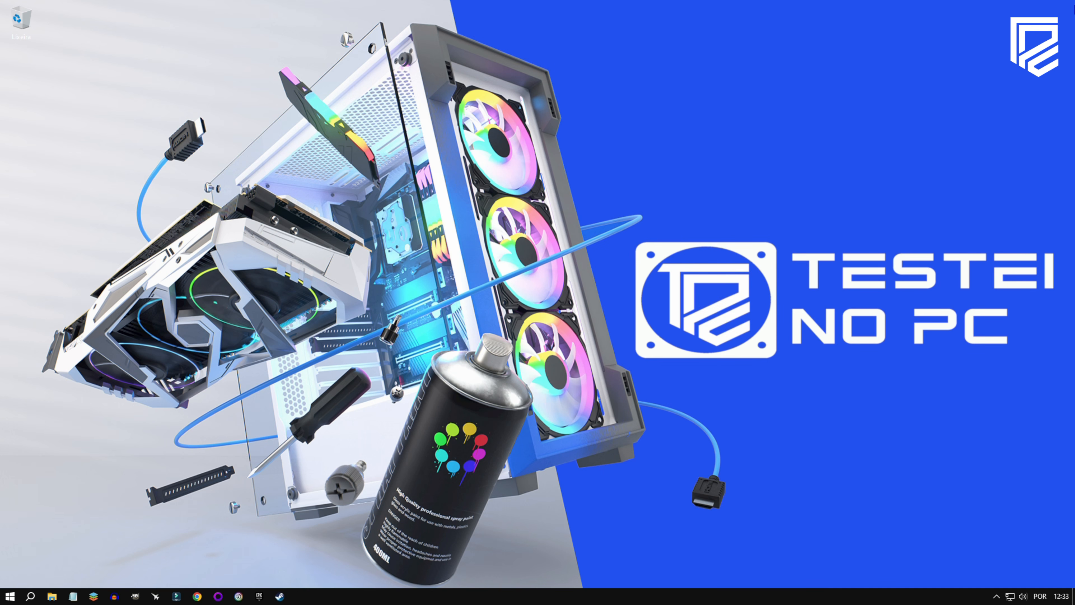
# In a new Chrome window, search Google for 'windows 10 ltsc 2021 iso ptbr'
pyautogui.click(195, 598)
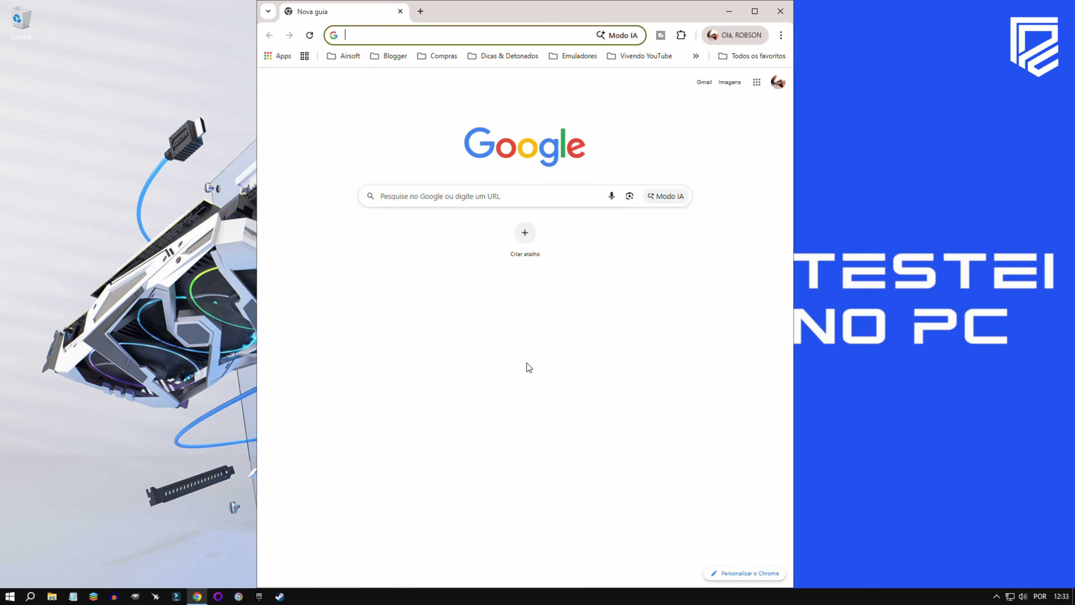
pyautogui.click(550, 197)
pyautogui.write('wi')
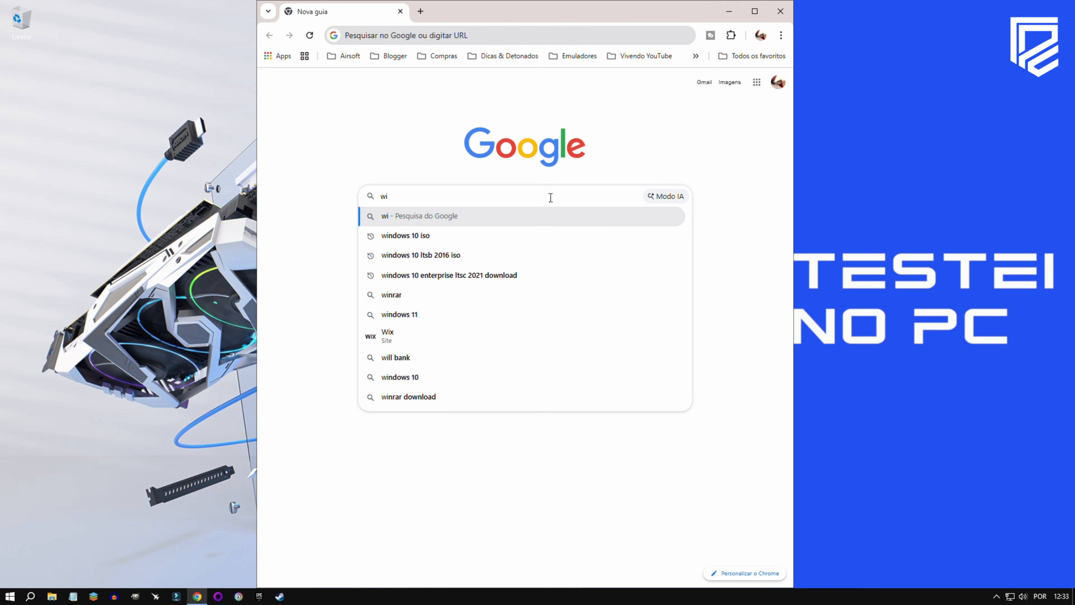
pyautogui.write('ndows ')
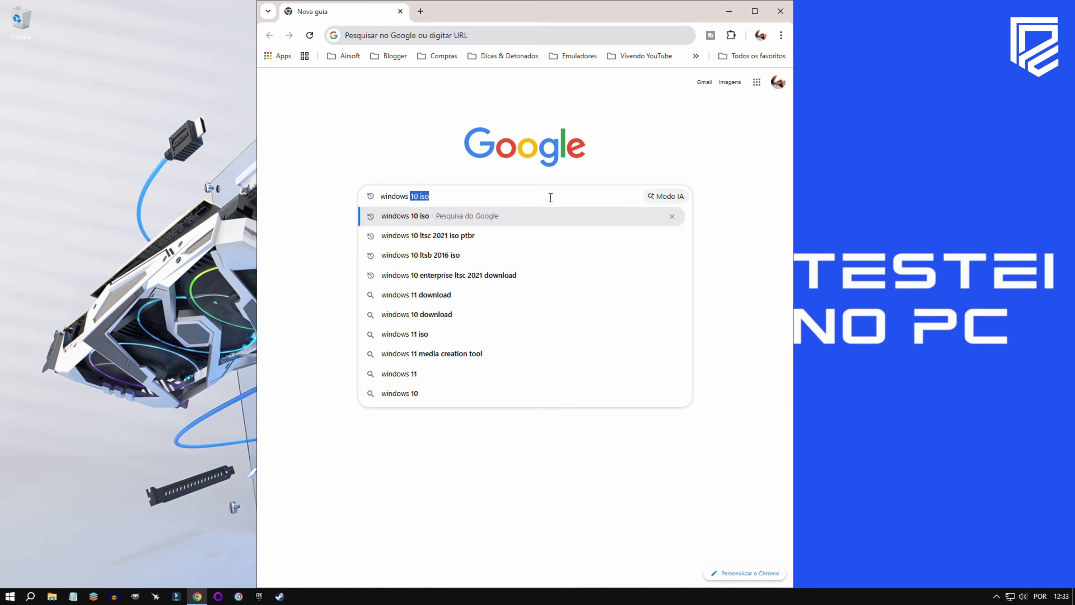
pyautogui.write('10')
pyautogui.press('Down')
pyautogui.press('Down')
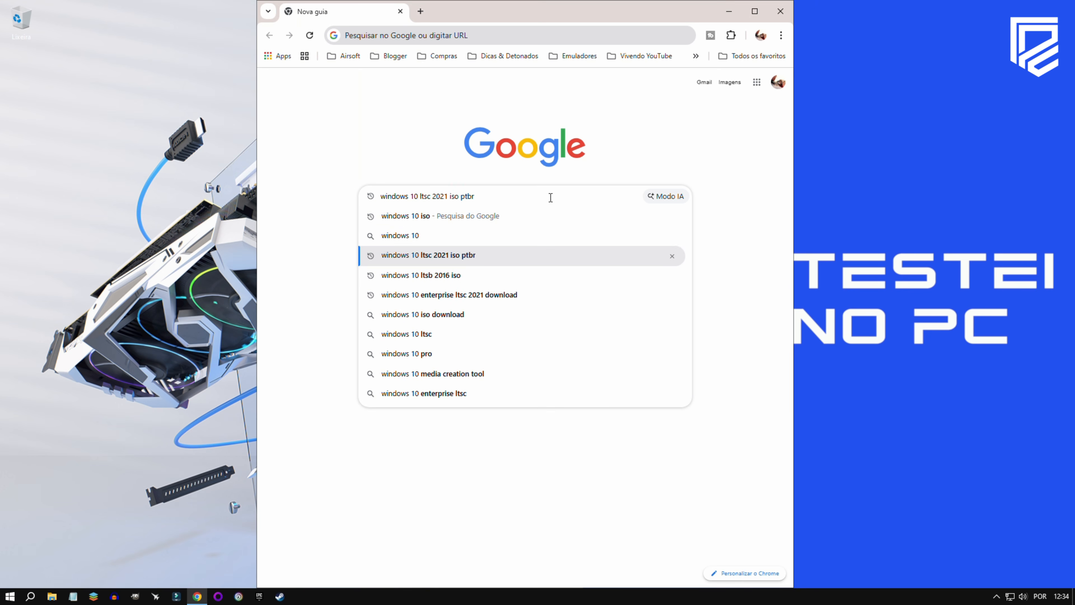
pyautogui.press('Return')
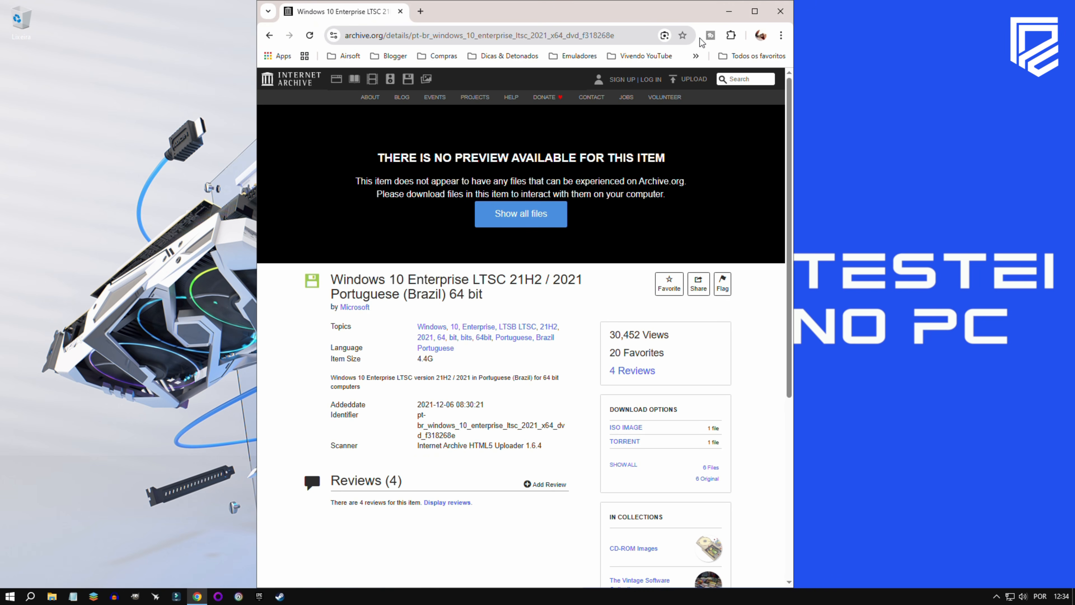
# Save the ISO image download into a new 'Windows 10' folder under Downloads
pyautogui.click(747, 16)
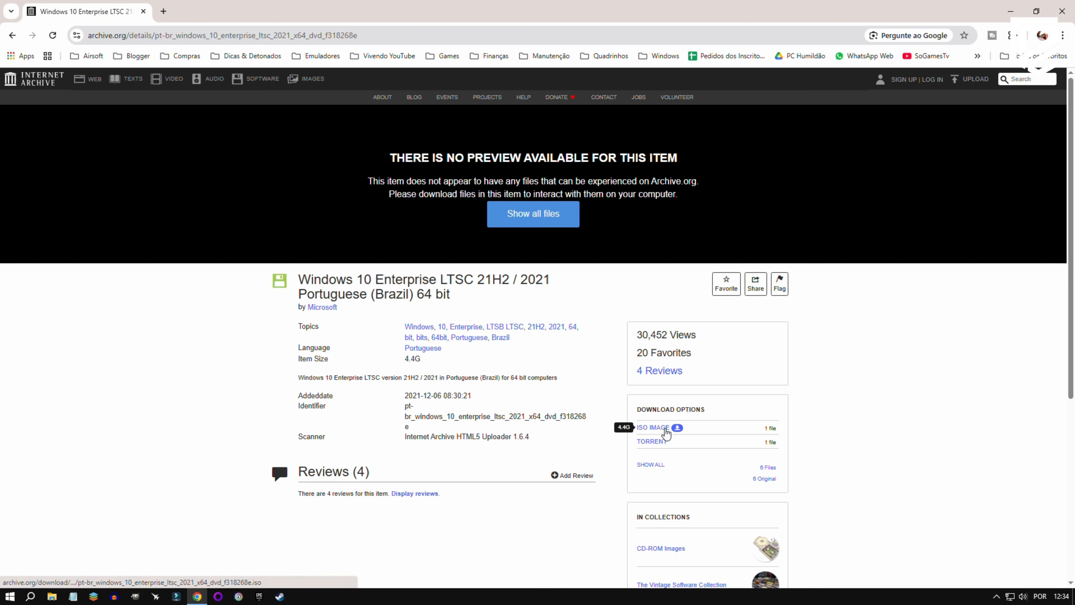
pyautogui.click(677, 429)
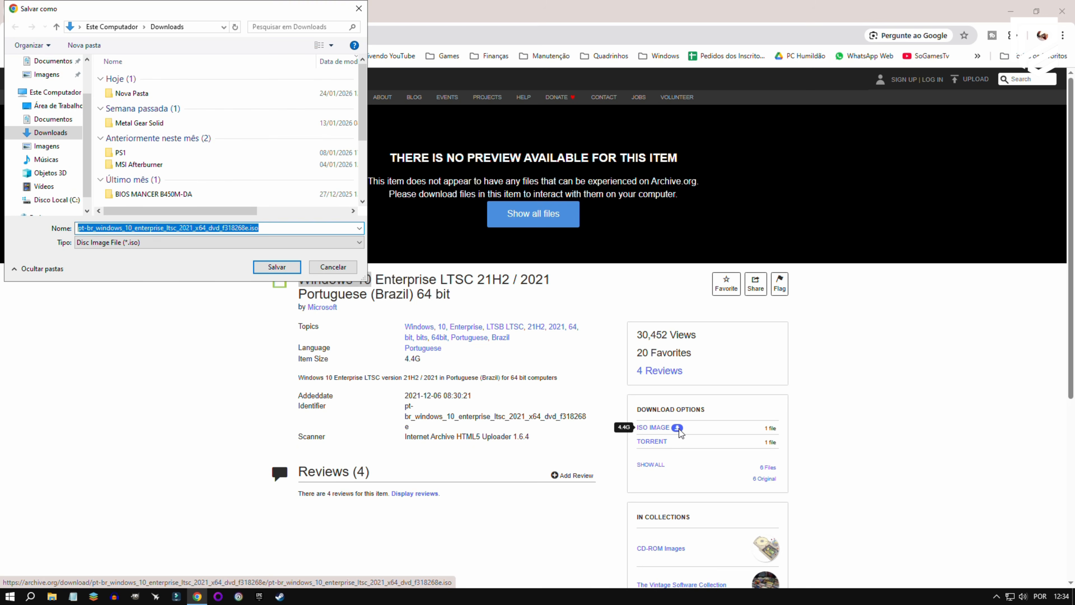
pyautogui.moveTo(270, 20); pyautogui.dragTo(594, 232)
pyautogui.click(426, 262)
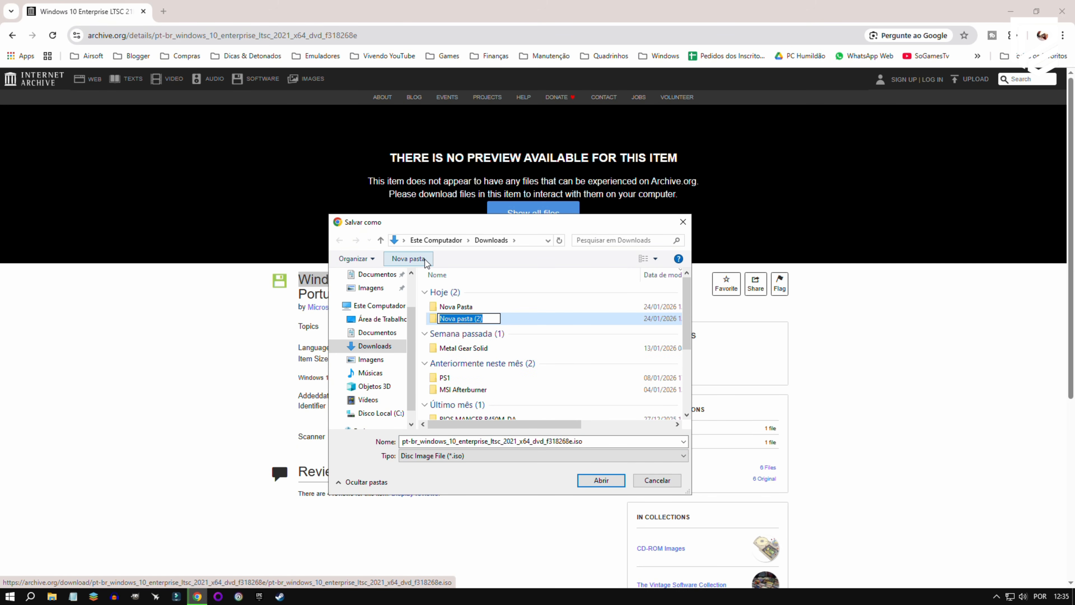
pyautogui.write('Windows 10')
pyautogui.press('Return')
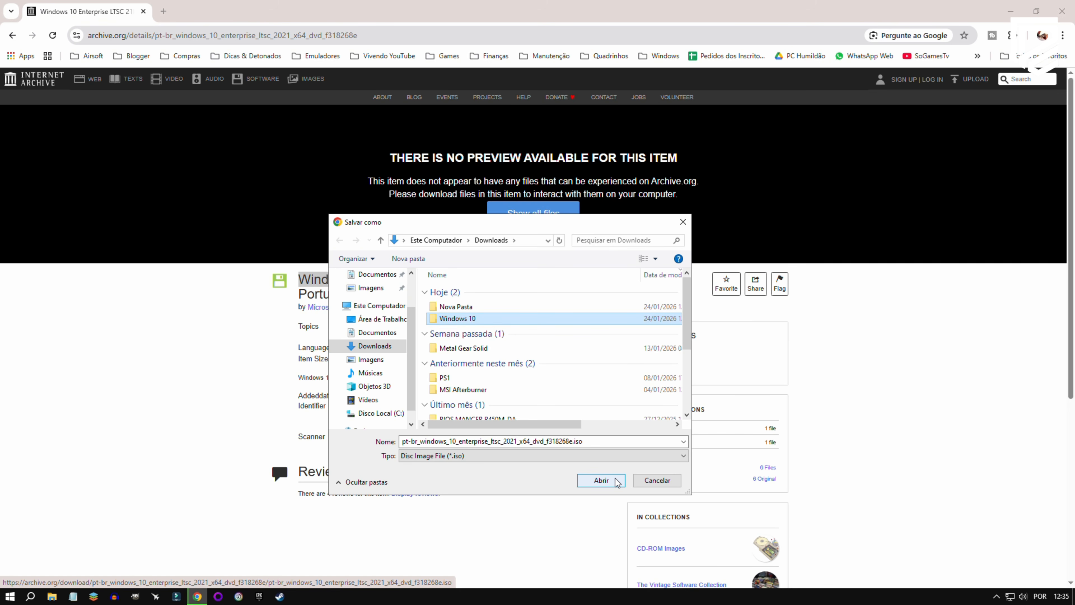
pyautogui.click(601, 480)
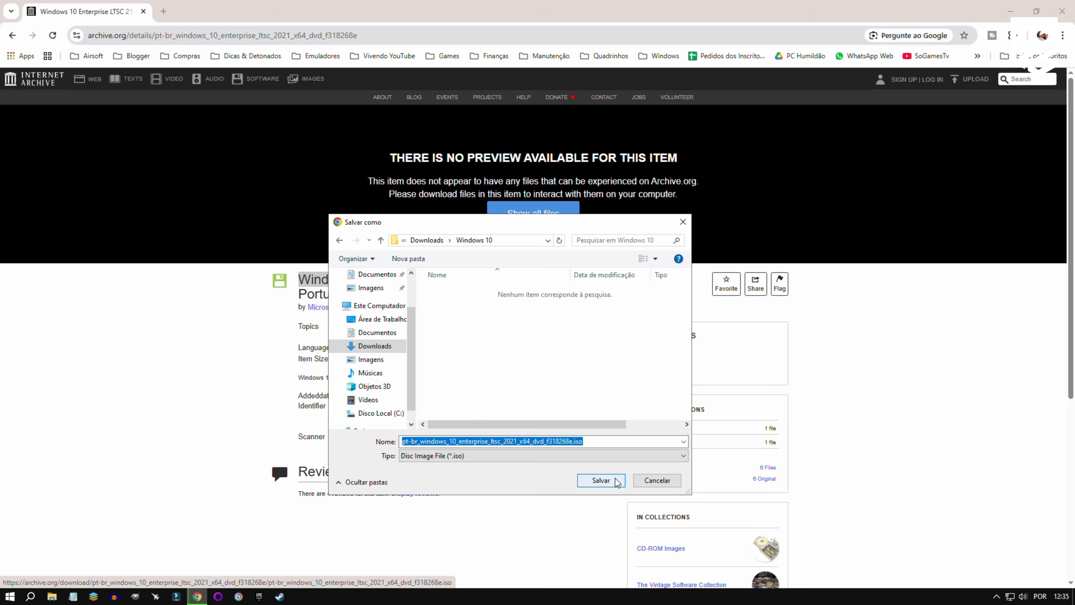
pyautogui.click(617, 481)
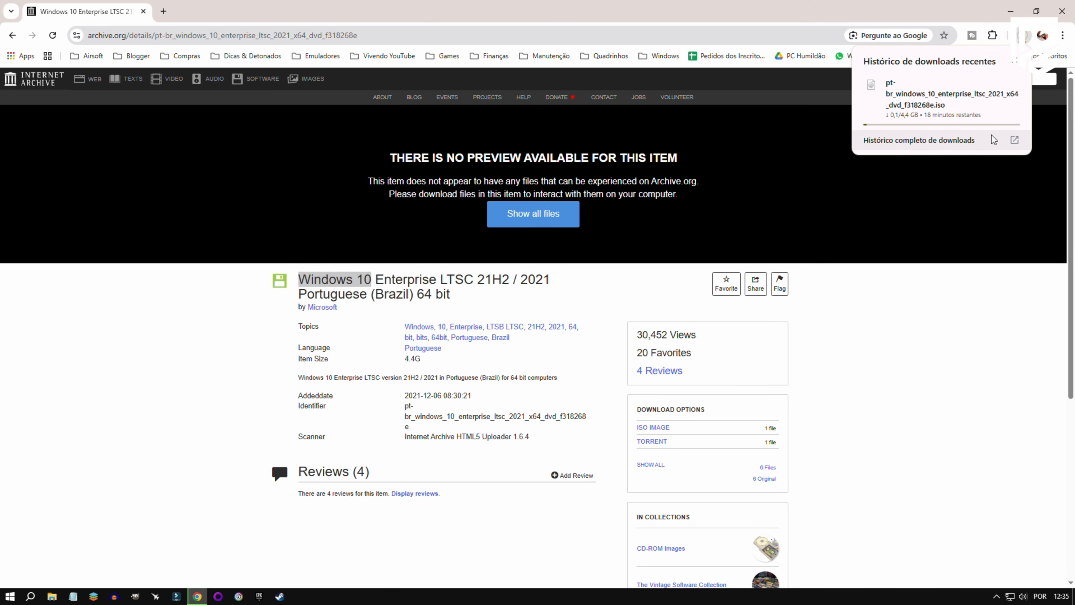
# Open the full download history and dock Chrome on the left half of the screen
pyautogui.click(999, 141)
pyautogui.doubleClick(947, 17)
pyautogui.moveTo(658, 21); pyautogui.dragTo(851, 10)
pyautogui.click(291, 11)
# Search Google for 'rufus' and open the official Rufus page
pyautogui.click(730, 196)
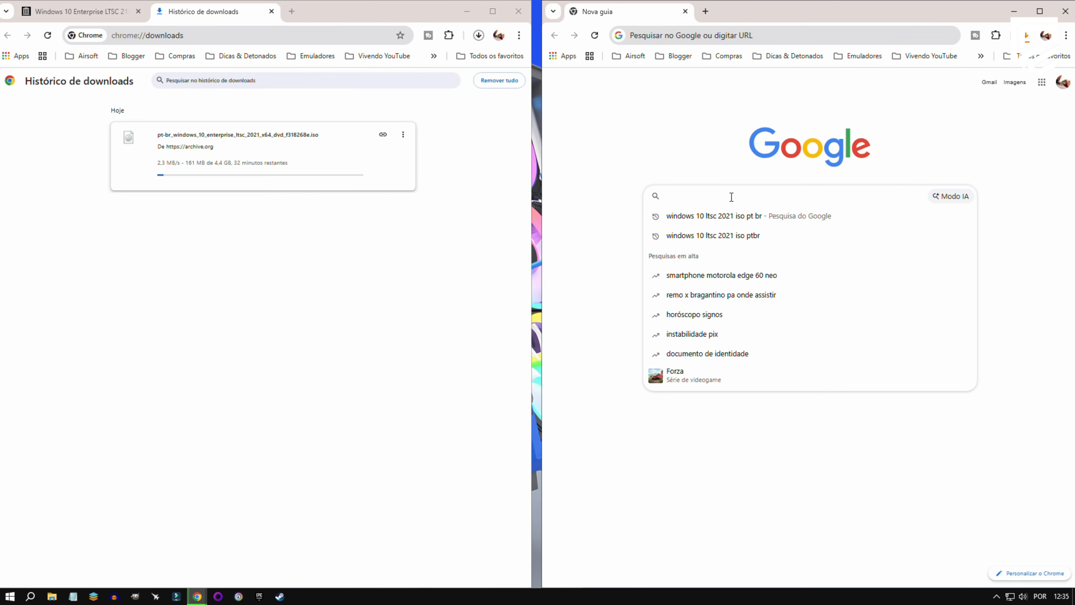
pyautogui.write('rufus')
pyautogui.press('Return')
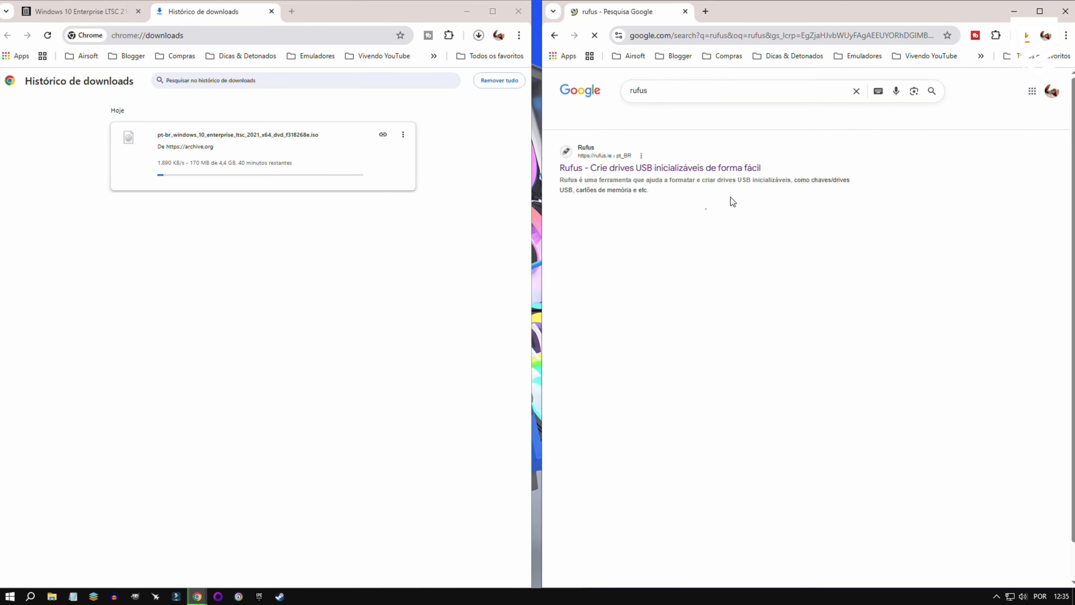
pyautogui.moveTo(761, 168); pyautogui.dragTo(560, 167)
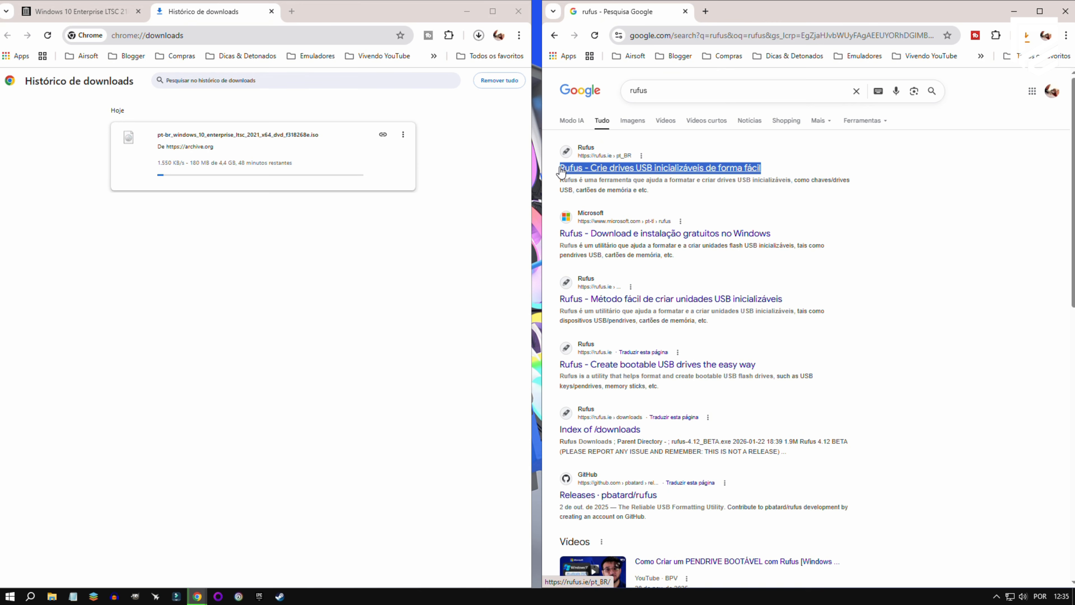
pyautogui.click(560, 169)
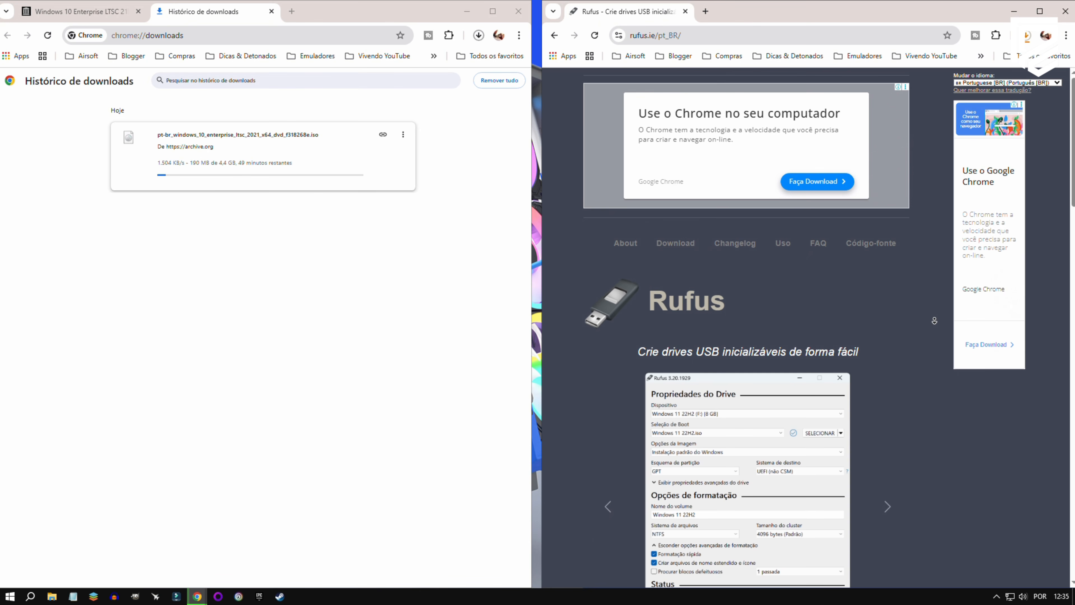
# Save the Windows x64 rufus-4.11.exe download into the Downloads\Windows 10 folder
pyautogui.scroll(-11, 934, 315)
pyautogui.scroll(-3, 941, 332)
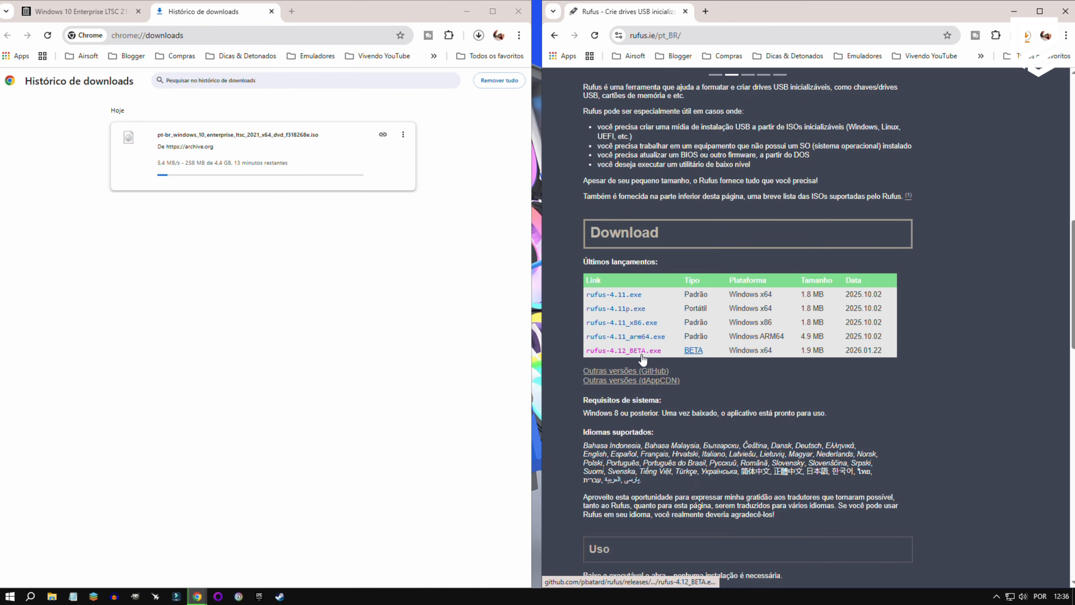
pyautogui.moveTo(787, 298); pyautogui.dragTo(726, 295)
pyautogui.click(640, 295)
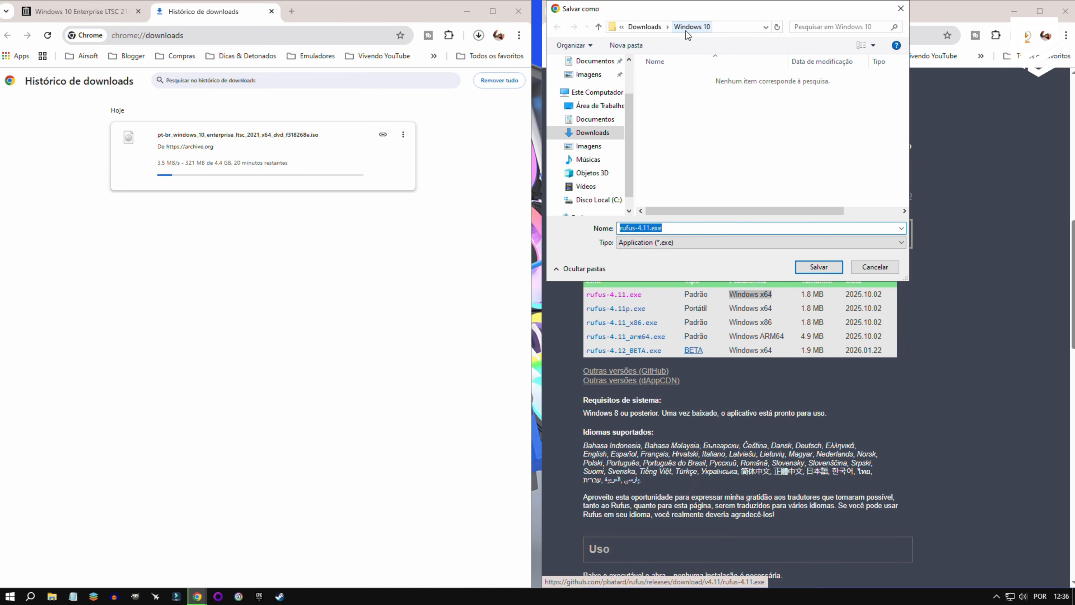
pyautogui.click(834, 266)
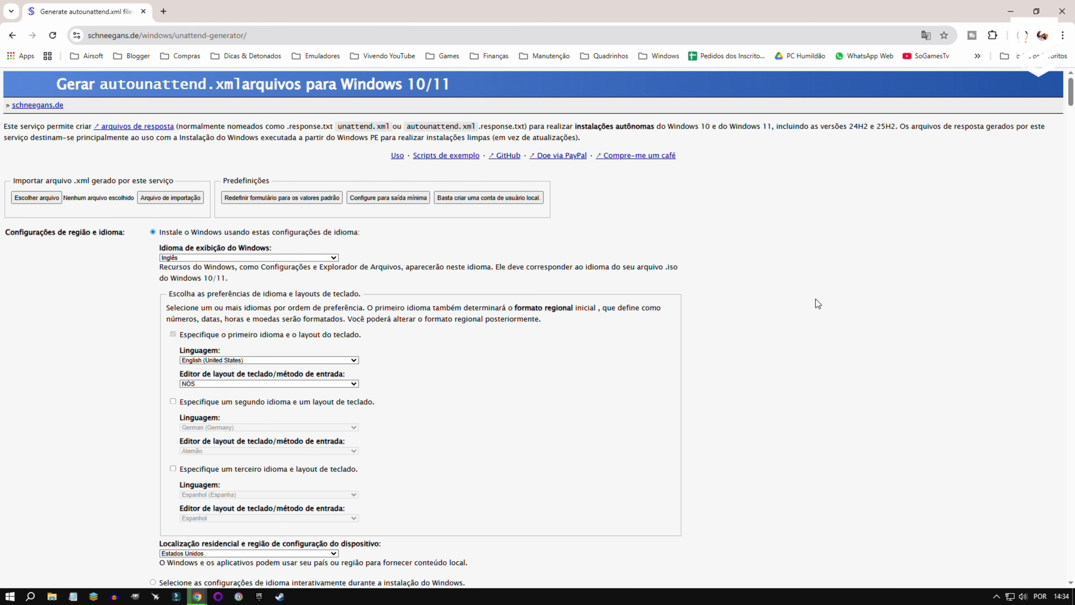
# Open the Windows display language list and place the USB drive window beside the downloads folder
pyautogui.click(333, 258)
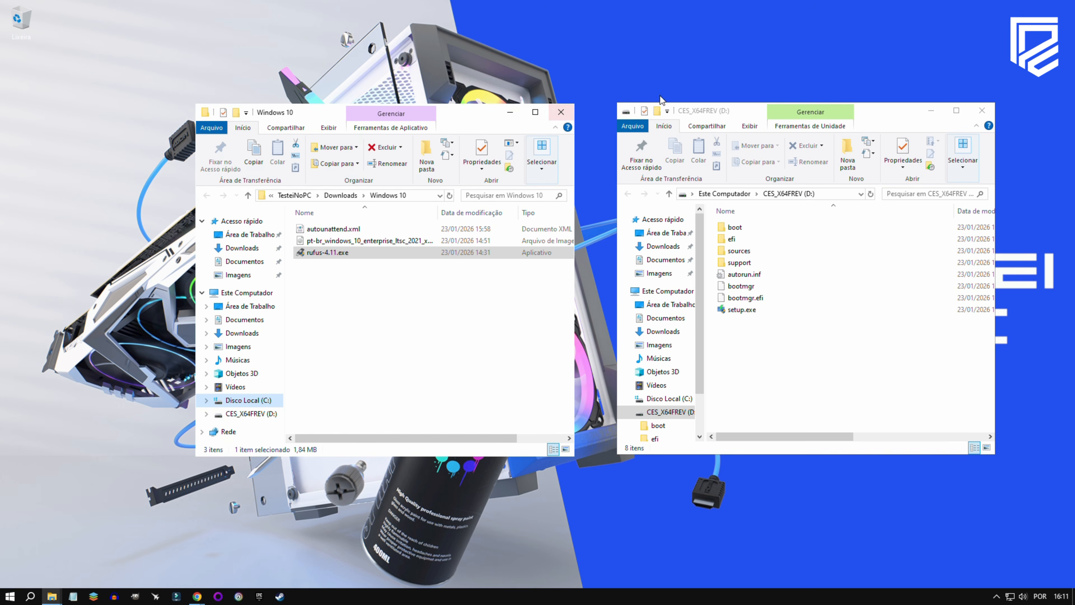
pyautogui.moveTo(661, 111); pyautogui.dragTo(619, 113)
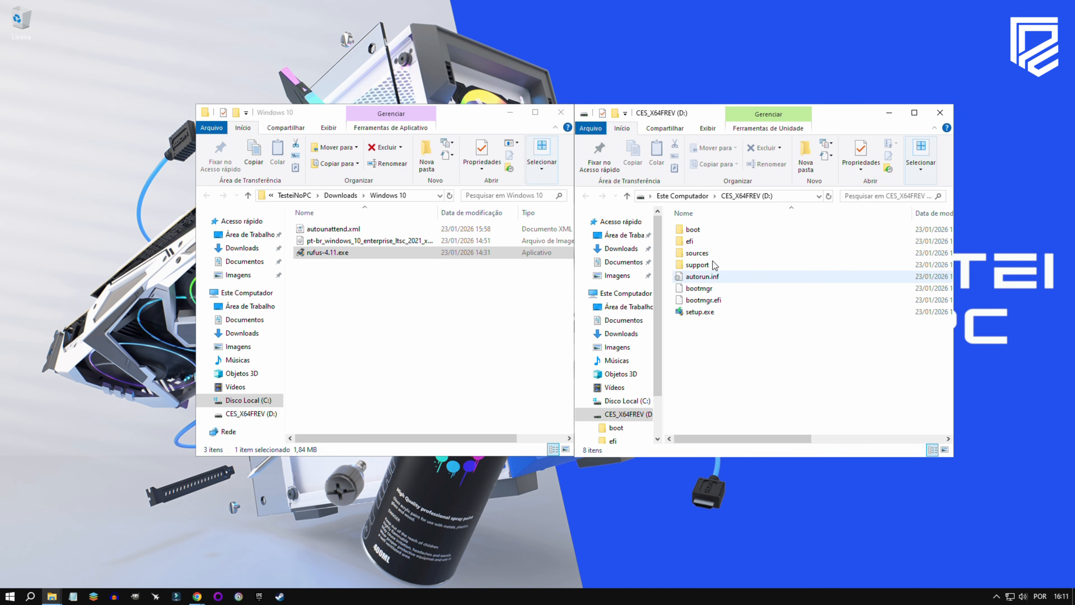
# Copy autounattend.xml and paste it into the root of USB drive D:
pyautogui.click(333, 229)
pyautogui.hotkey('ctrl', 'c')
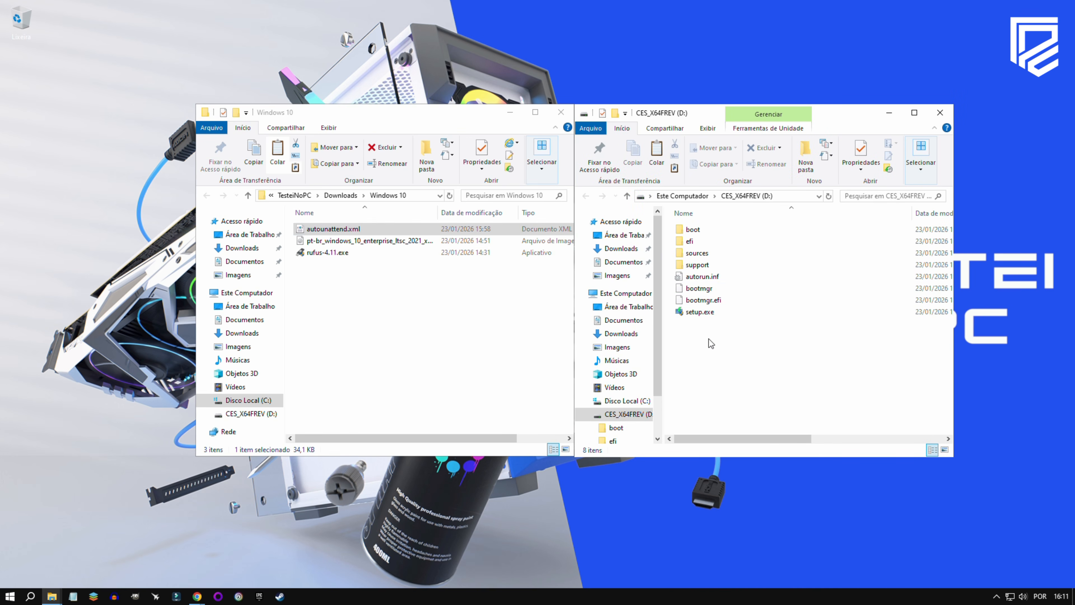
pyautogui.rightClick(709, 339)
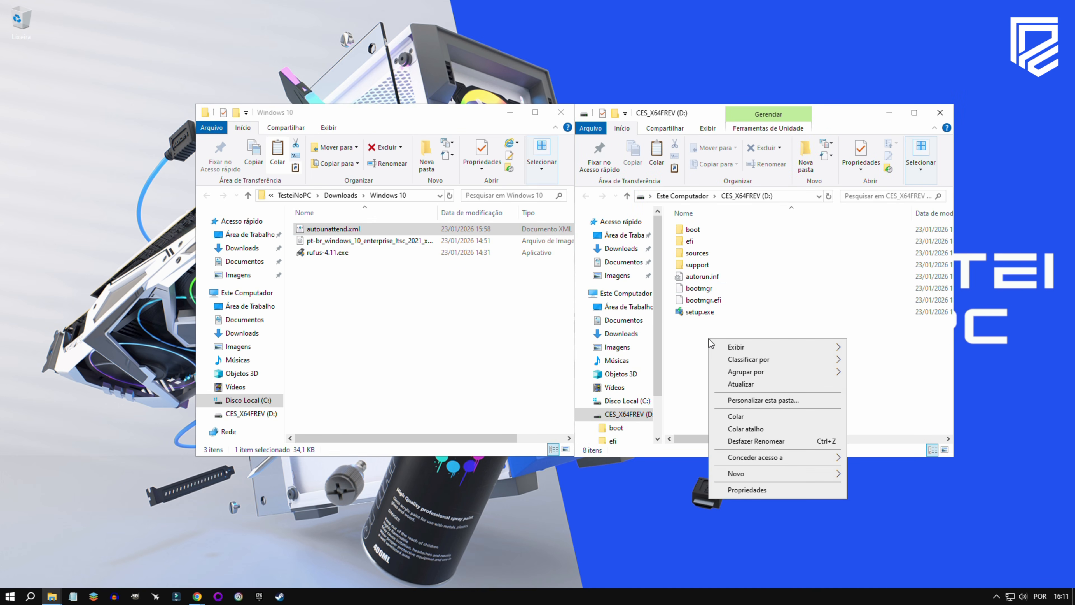
pyautogui.click(749, 416)
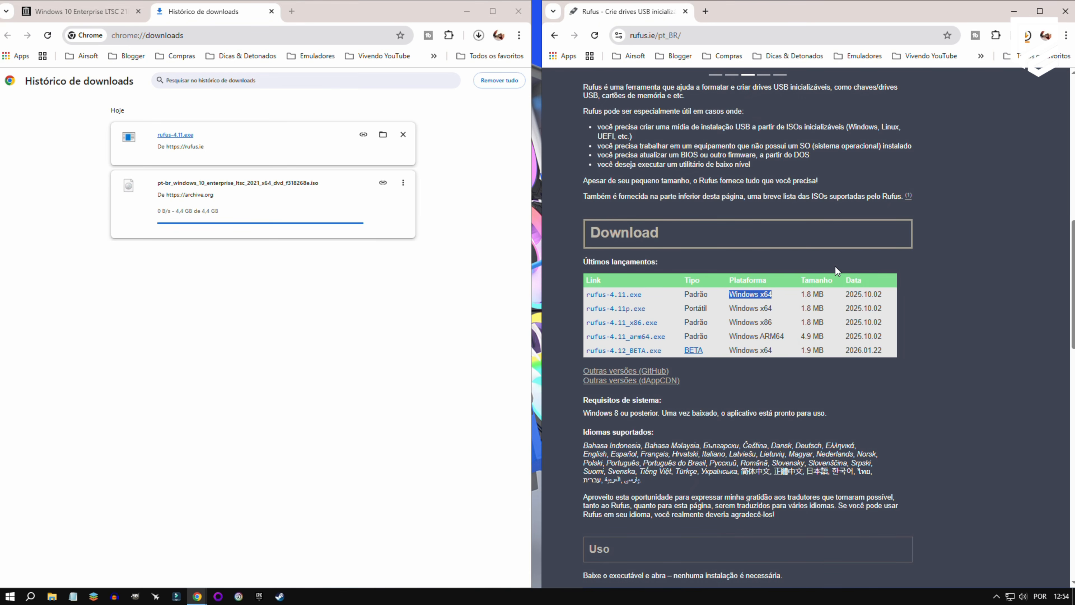
# From Chrome's maximized download history, show the downloaded Windows ISO in its folder
pyautogui.moveTo(556, 17); pyautogui.dragTo(381, 13)
pyautogui.click(226, 13)
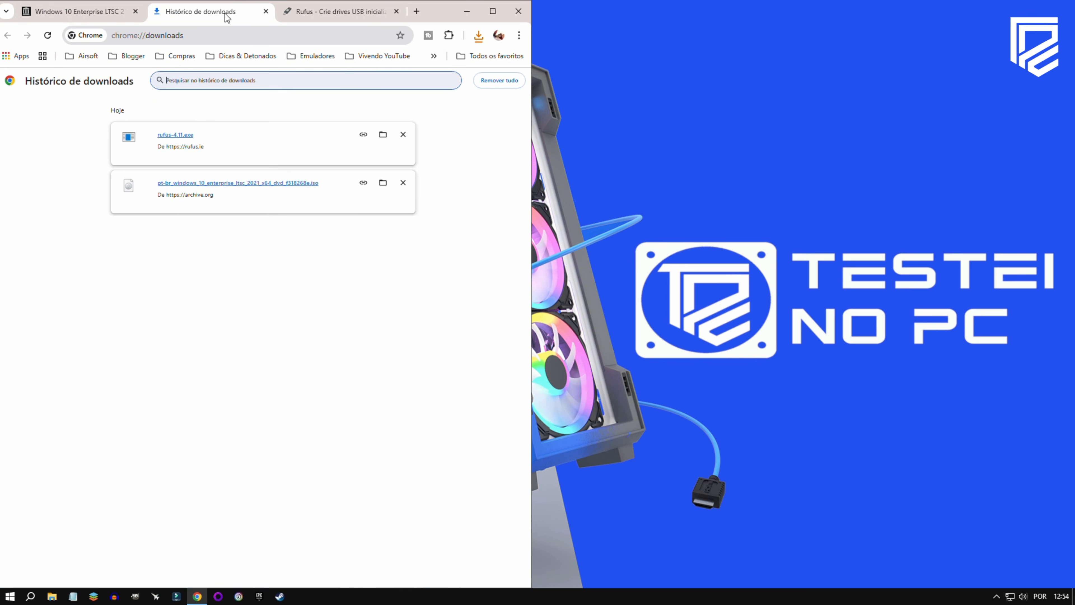
pyautogui.click(492, 11)
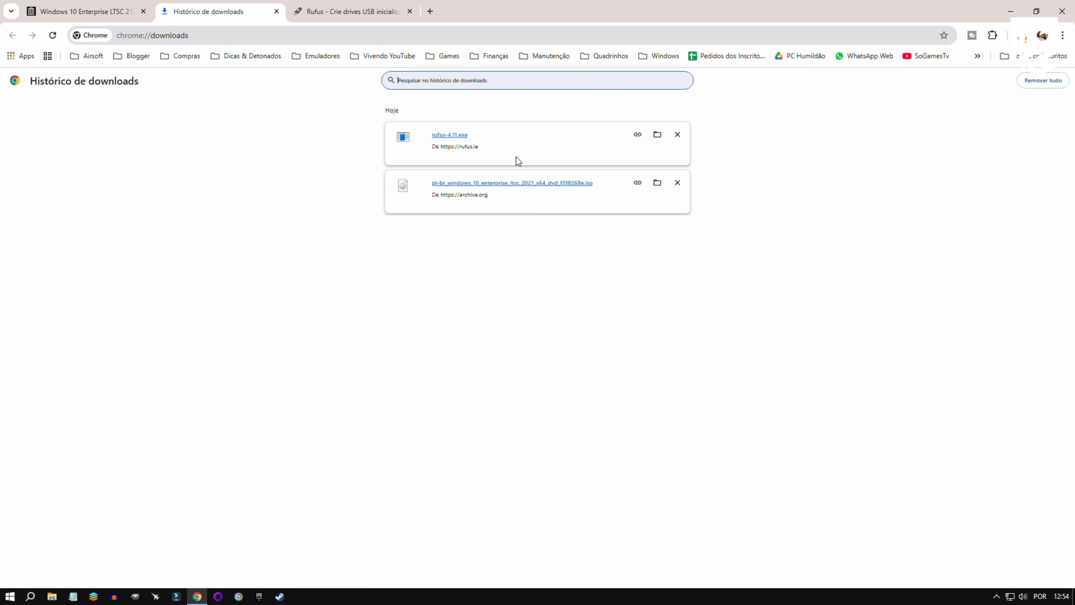
pyautogui.click(657, 183)
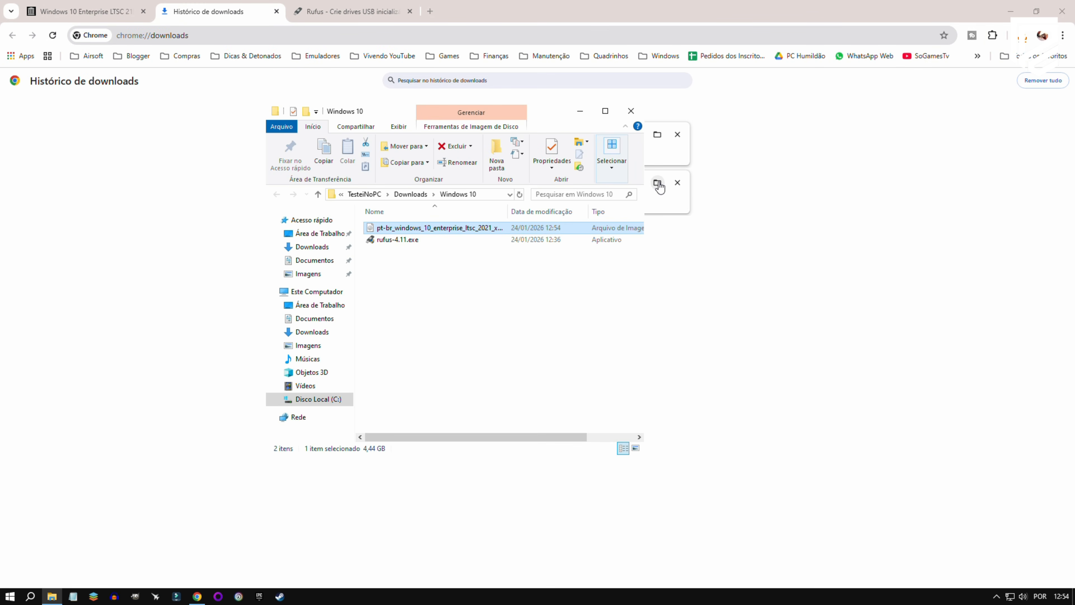
# Launch rufus-4.11.exe and close the downloads folder and Chrome windows, leaving only Rufus
pyautogui.doubleClick(398, 239)
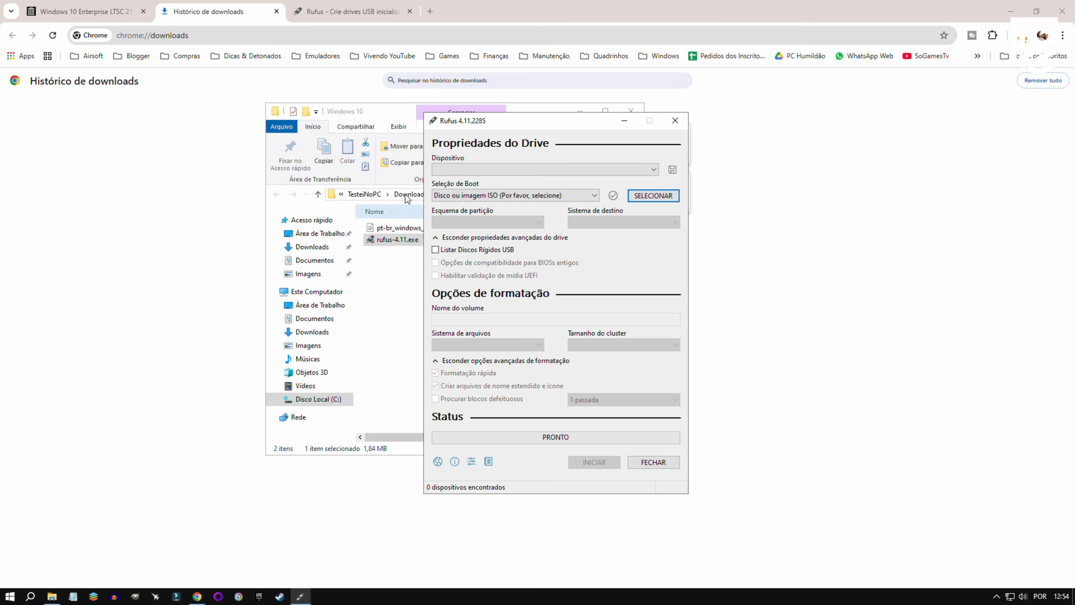
pyautogui.click(403, 119)
pyautogui.click(630, 110)
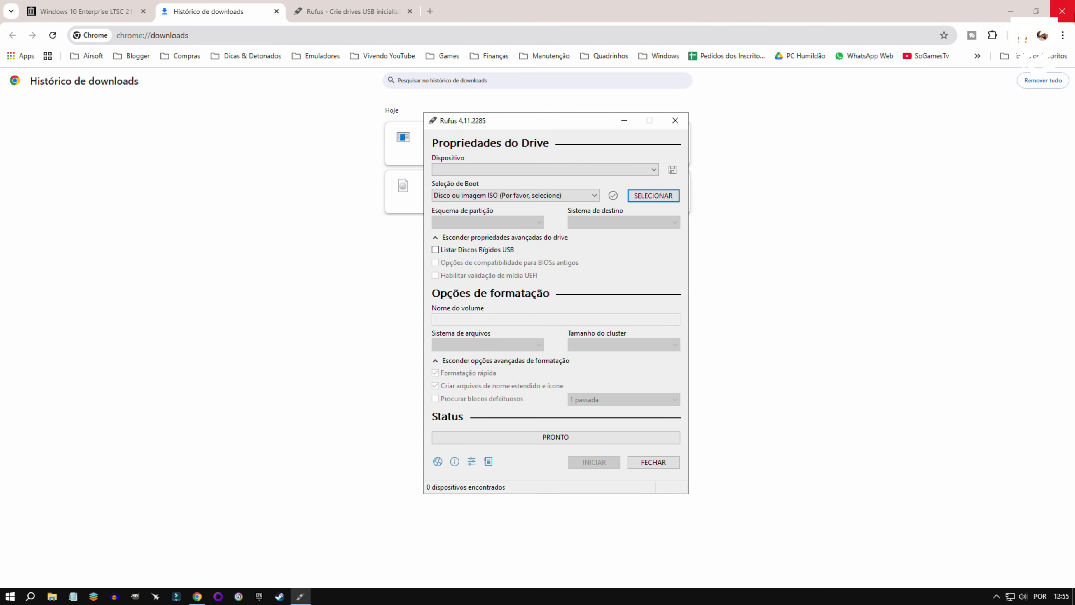
pyautogui.click(1071, 13)
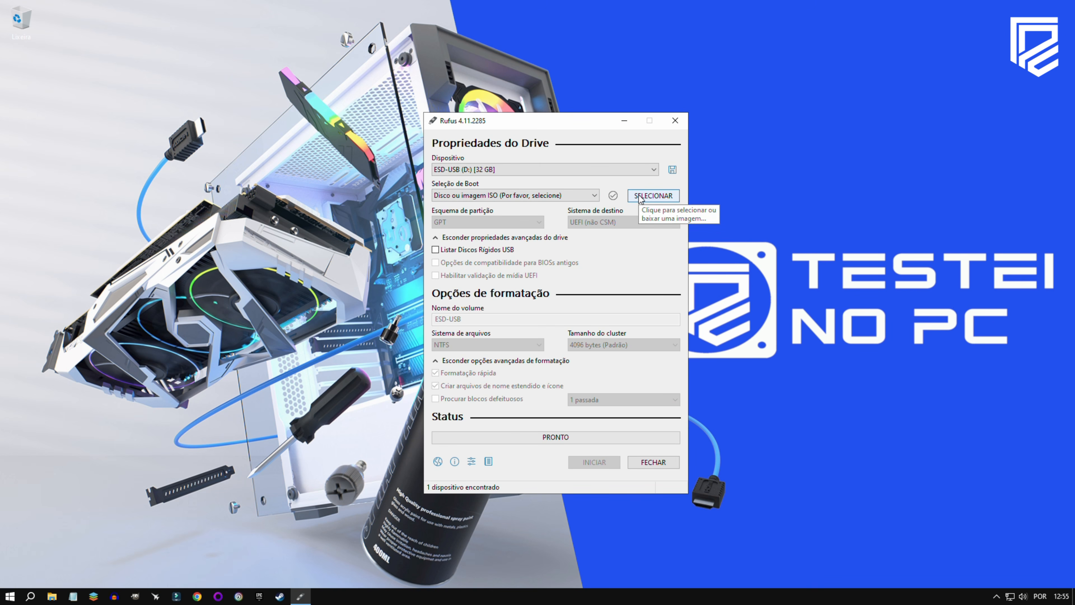
pyautogui.click(639, 197)
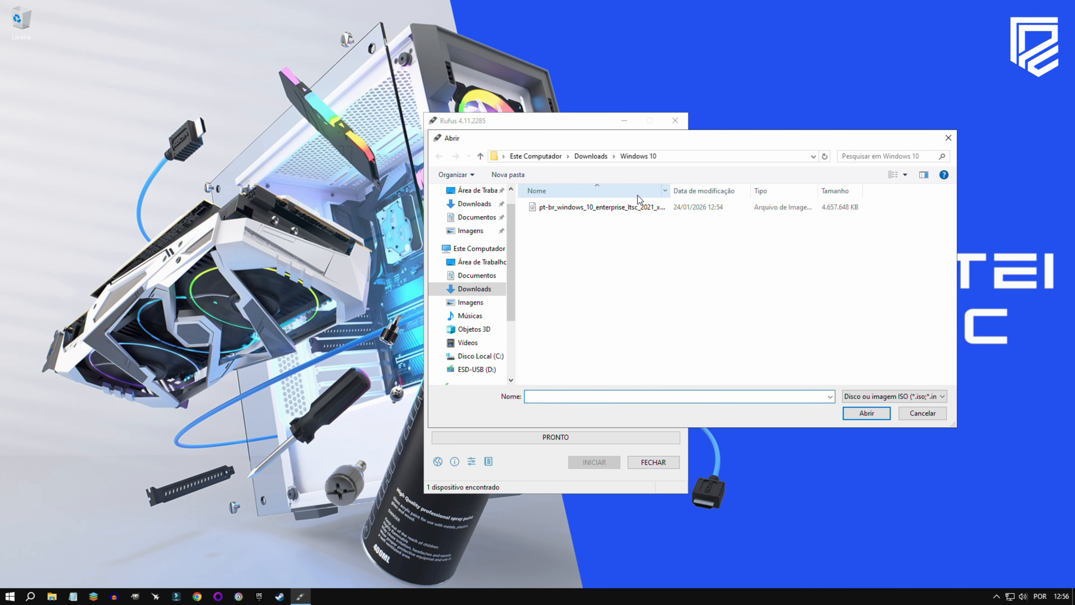
# Choose the pt-br Windows 10 Enterprise LTSC 2021 x64 ISO as Rufus's boot image
pyautogui.click(610, 212)
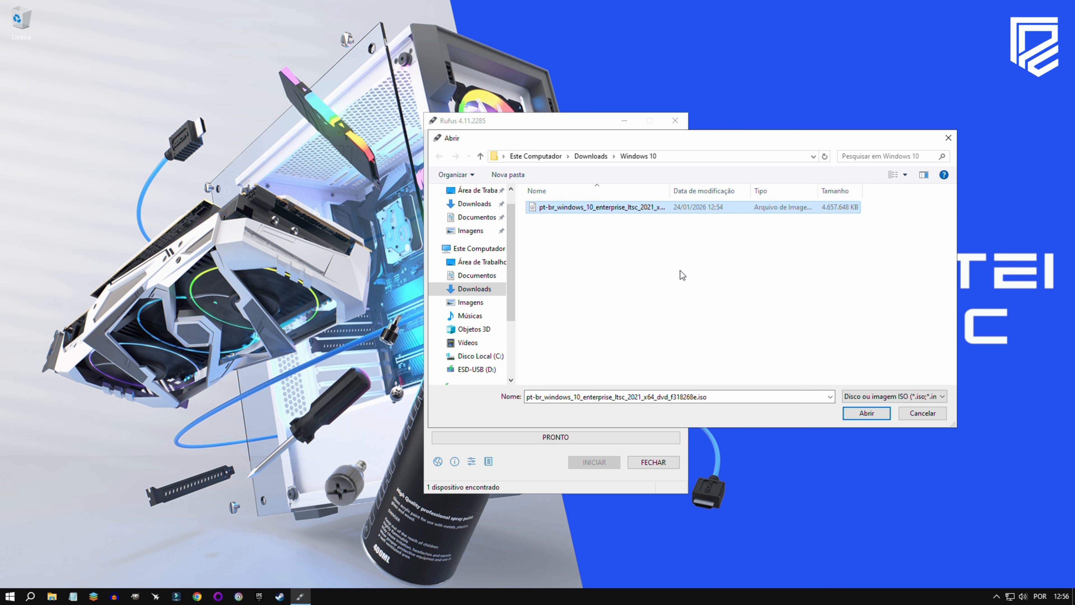
pyautogui.click(855, 419)
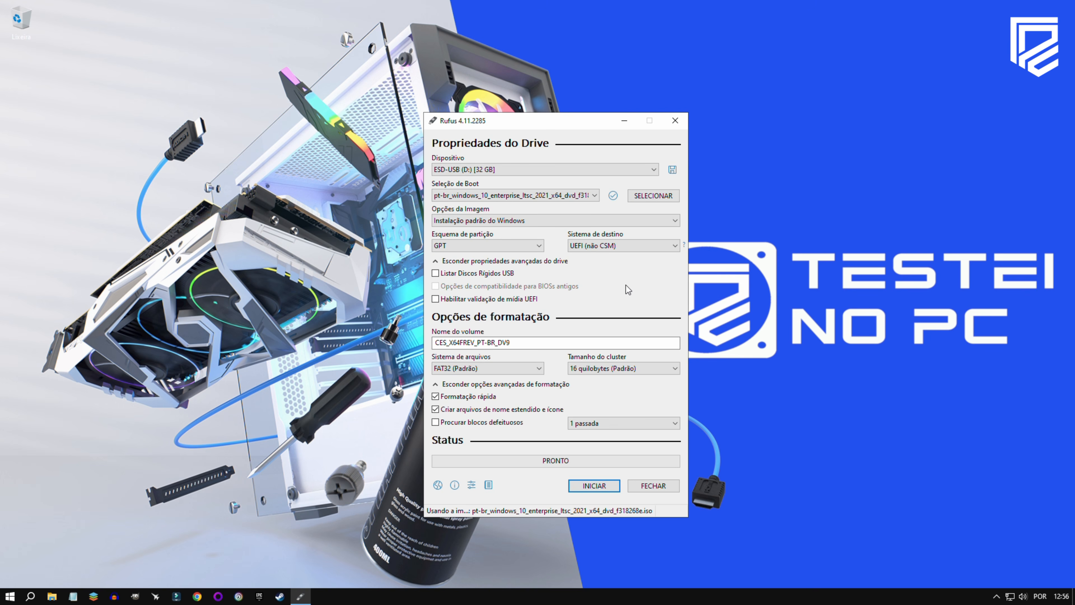
# Try MBR as the partition scheme, then settle back on GPT for UEFI
pyautogui.click(540, 246)
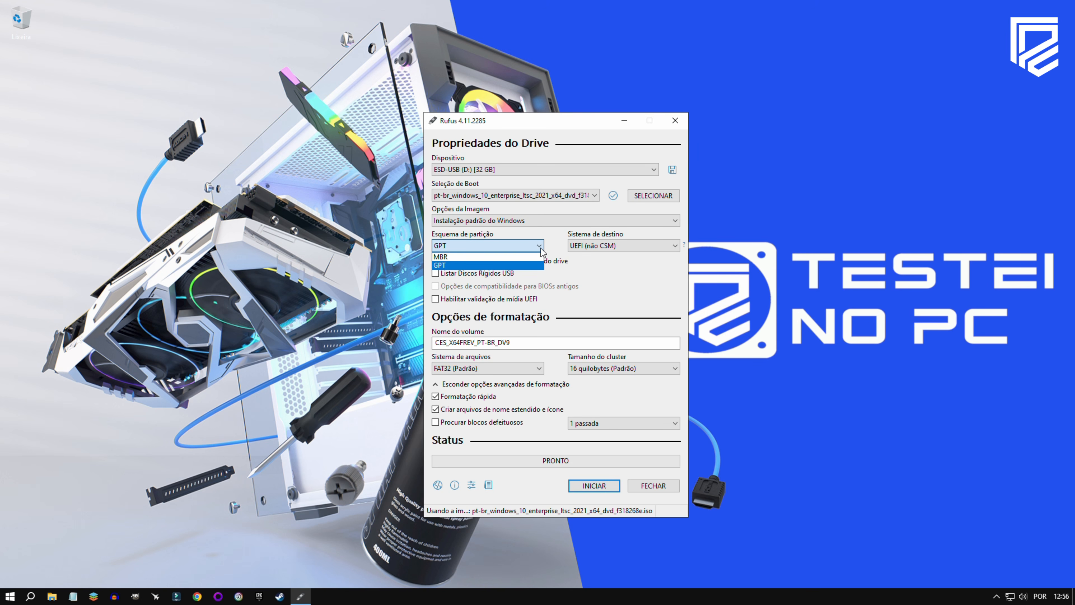
pyautogui.click(540, 245)
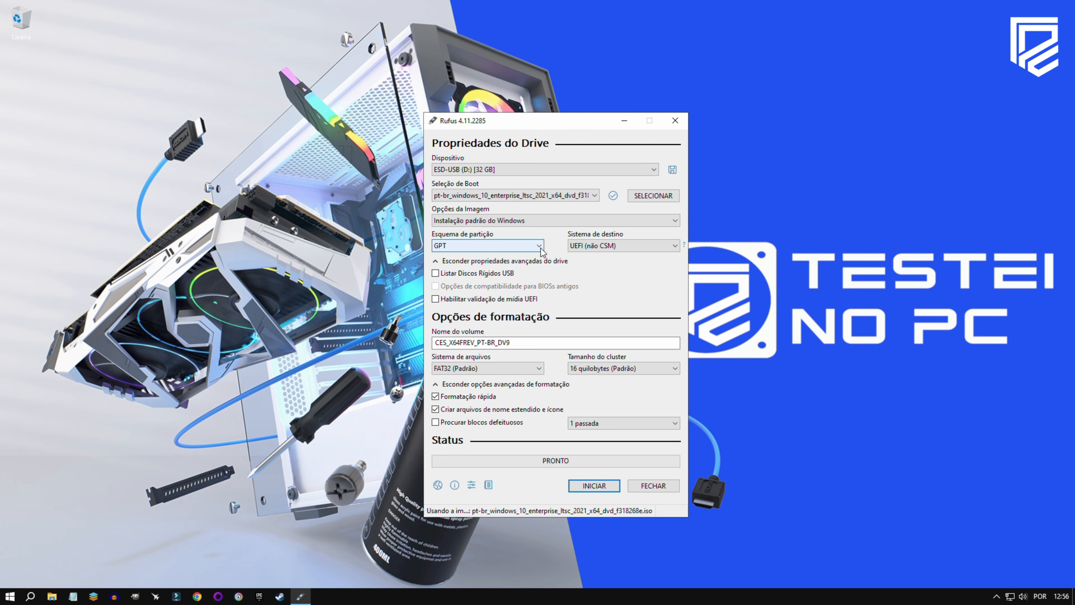
pyautogui.click(540, 246)
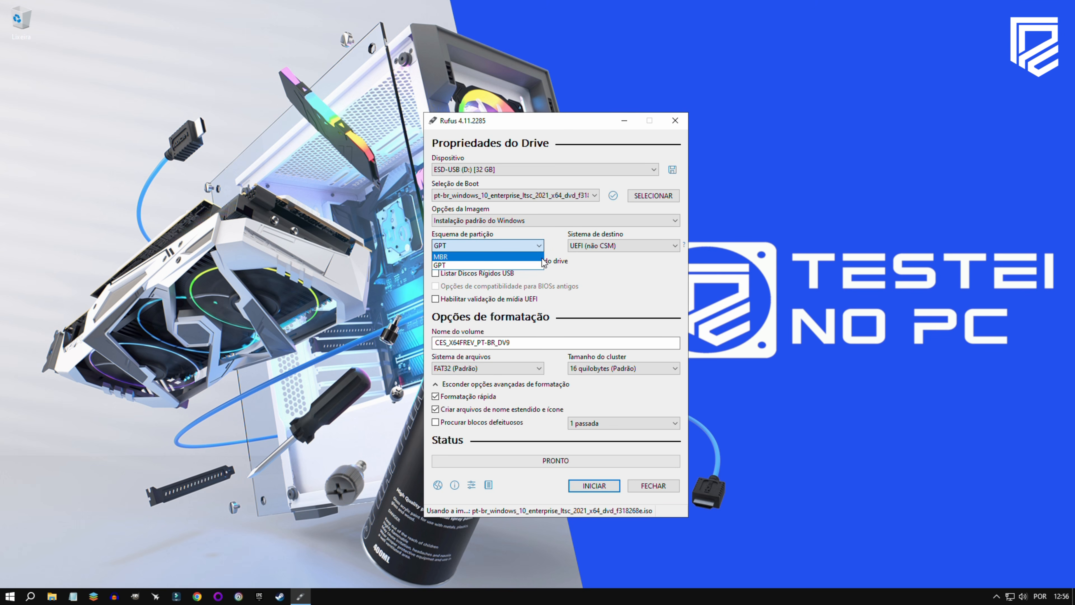
pyautogui.click(543, 258)
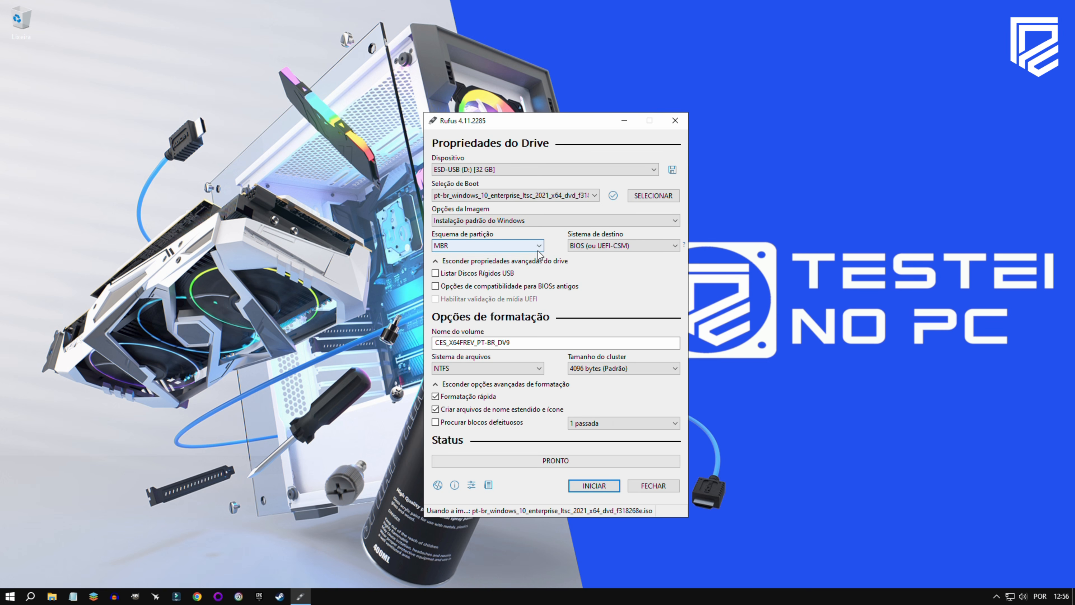
pyautogui.click(539, 247)
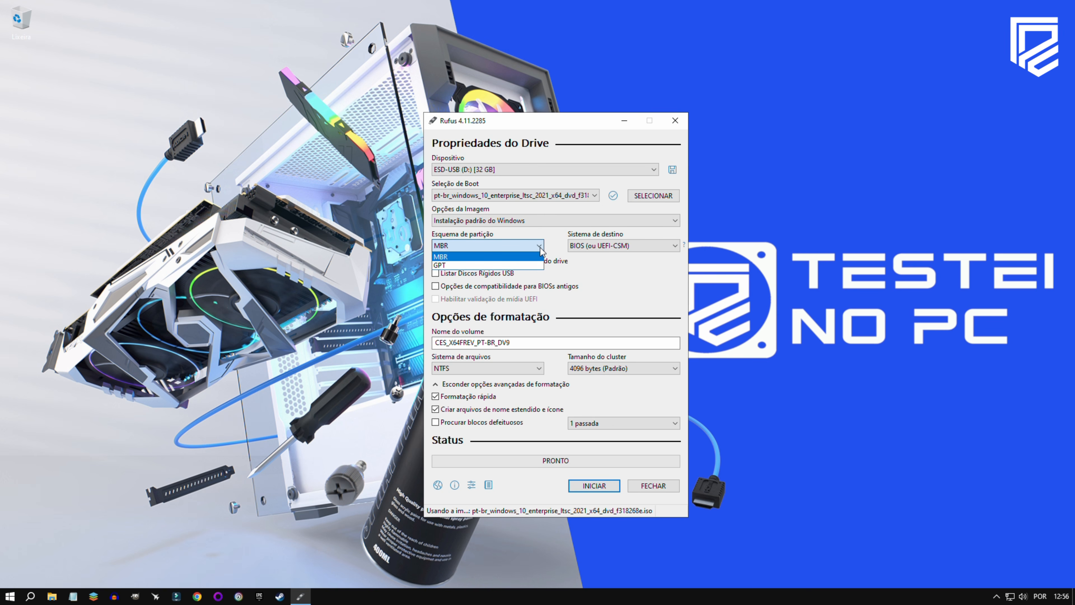
pyautogui.click(540, 265)
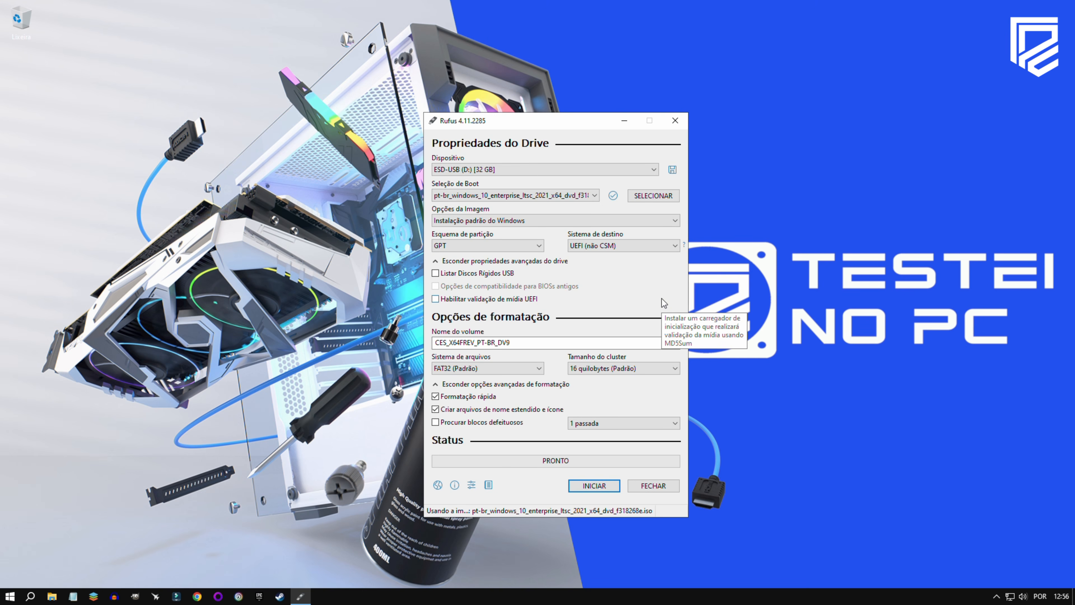
pyautogui.click(541, 248)
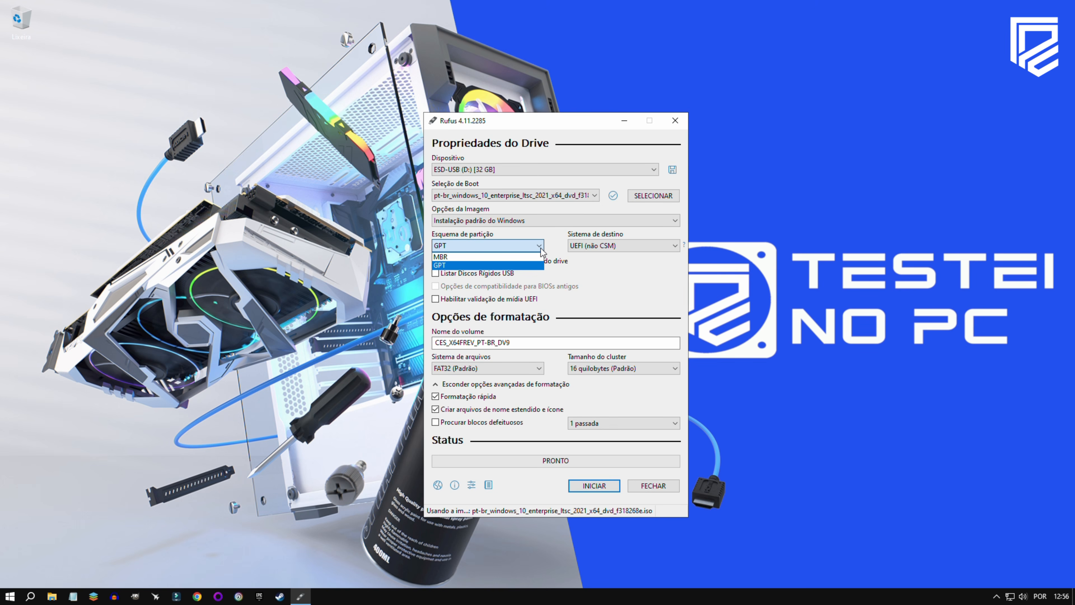
pyautogui.click(540, 248)
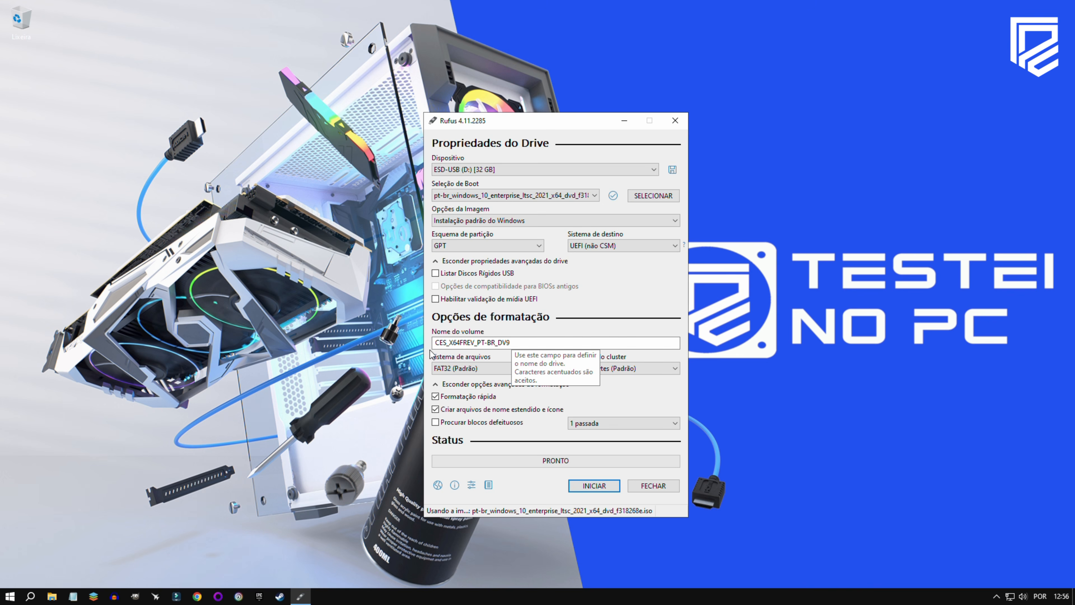
pyautogui.moveTo(513, 343)
pyautogui.mouseDown()
pyautogui.moveTo(435, 347)
pyautogui.moveTo(527, 342)
pyautogui.mouseUp()
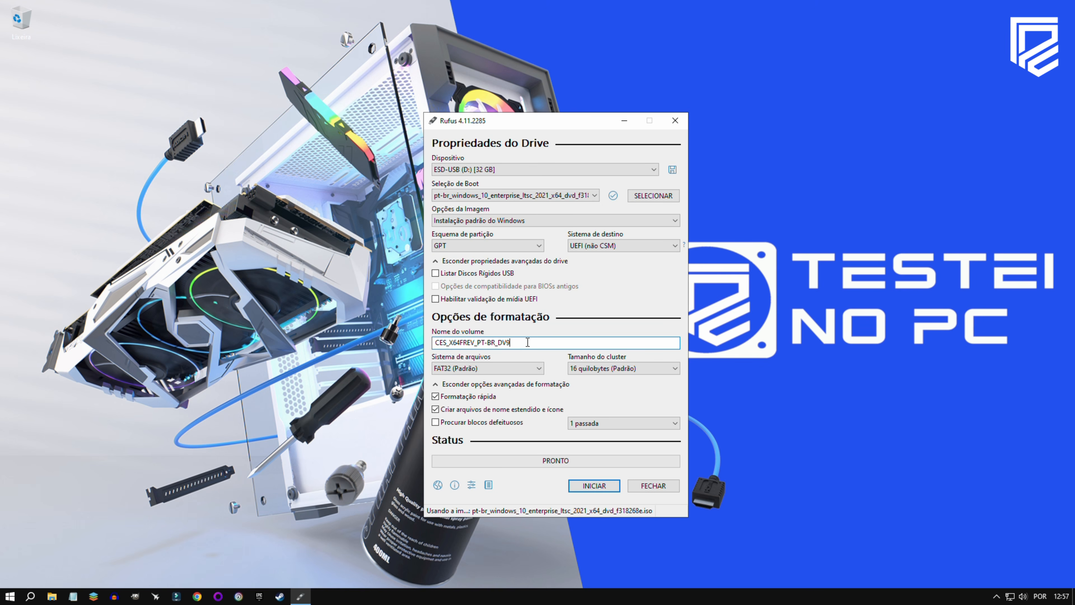
# Write the LTSC image with a local account, skipped privacy questions and BitLocker off, accepting the drive erase
pyautogui.click(612, 487)
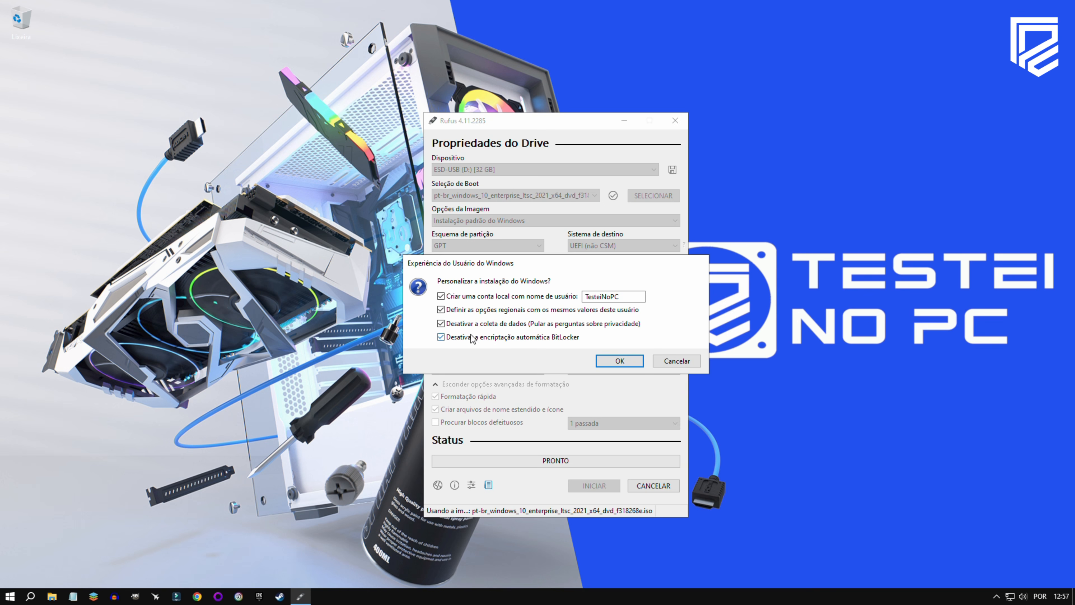
pyautogui.click(444, 299)
pyautogui.moveTo(624, 298)
pyautogui.mouseDown()
pyautogui.moveTo(575, 300)
pyautogui.moveTo(619, 299)
pyautogui.mouseUp()
pyautogui.click(440, 325)
pyautogui.click(440, 326)
pyautogui.click(442, 338)
pyautogui.click(443, 339)
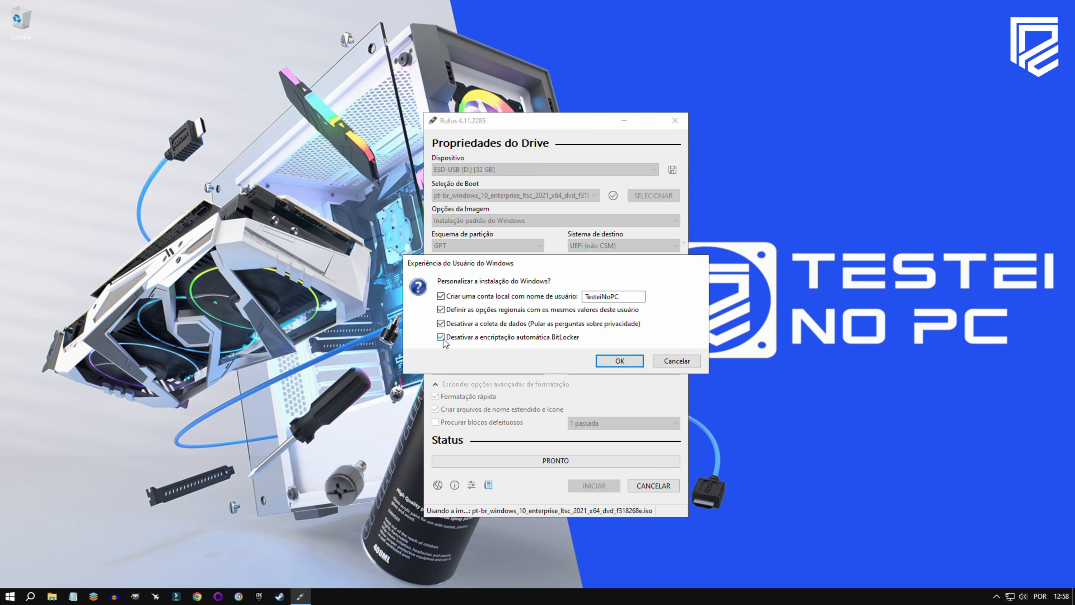
pyautogui.click(606, 367)
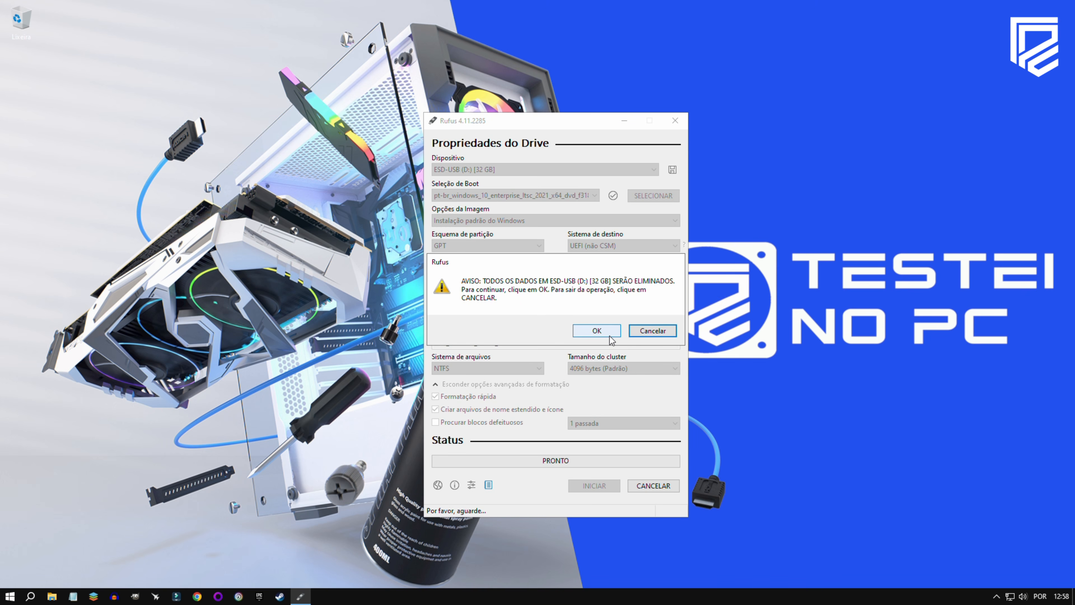
pyautogui.click(597, 330)
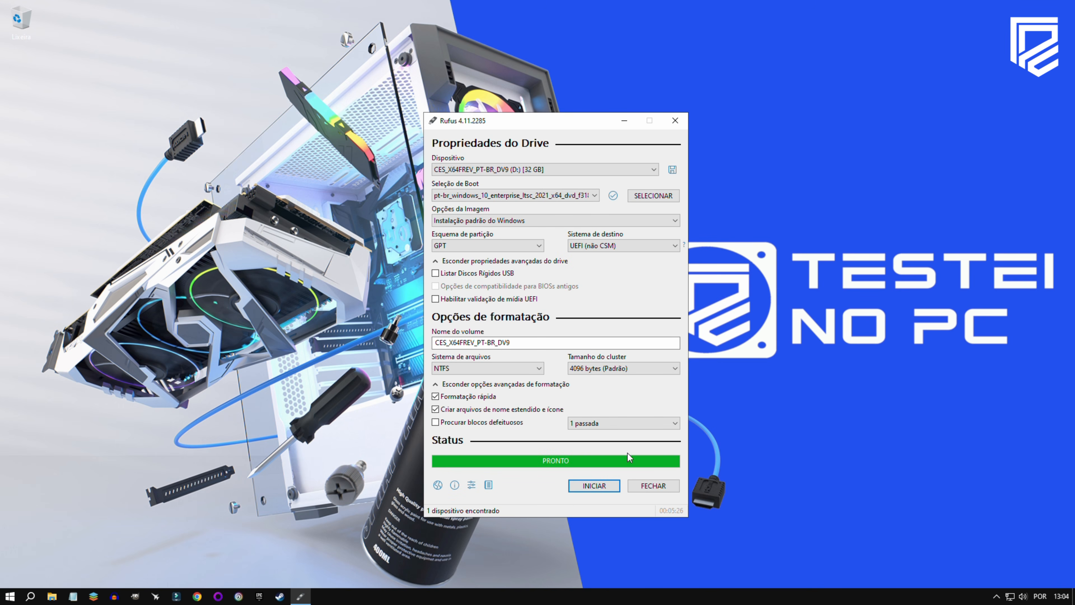
# Close Rufus and check the eight files now on the USB drive in File Explorer
pyautogui.click(653, 486)
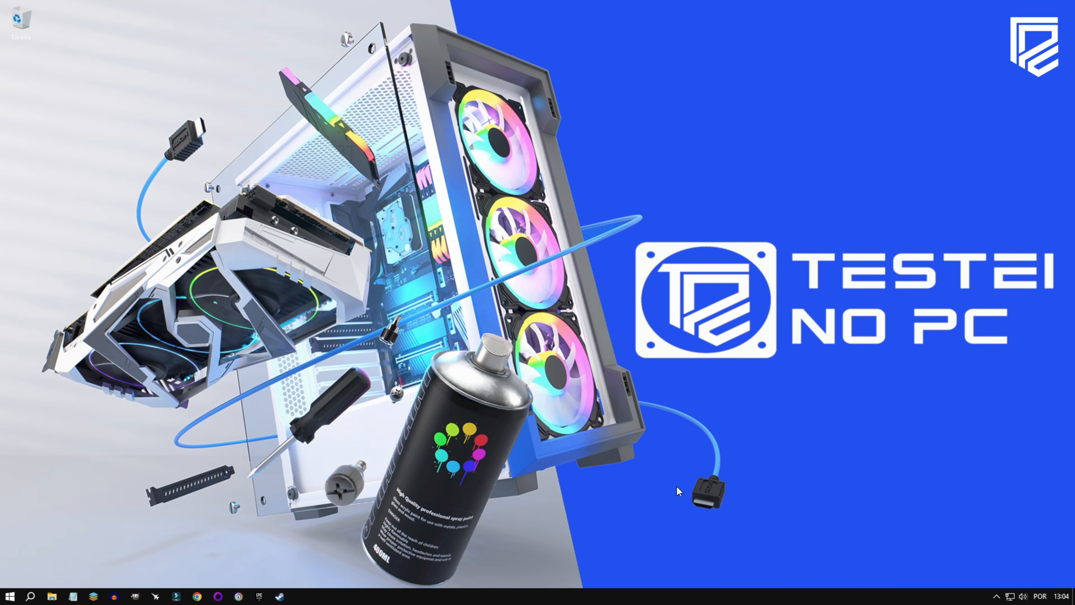
pyautogui.click(51, 596)
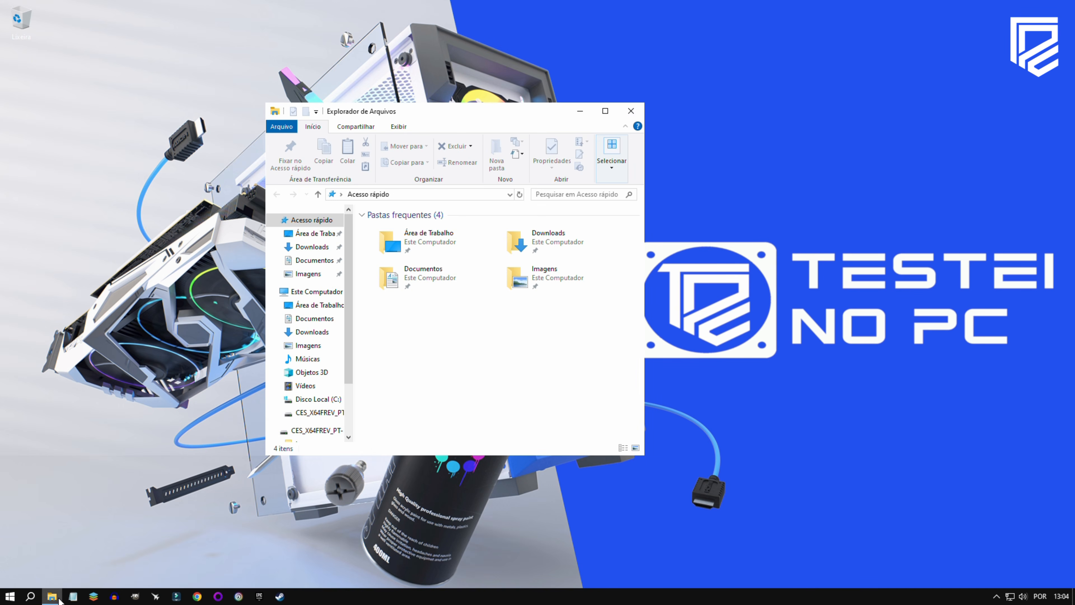
pyautogui.click(326, 415)
pyautogui.moveTo(520, 389); pyautogui.dragTo(360, 232)
pyautogui.click(502, 387)
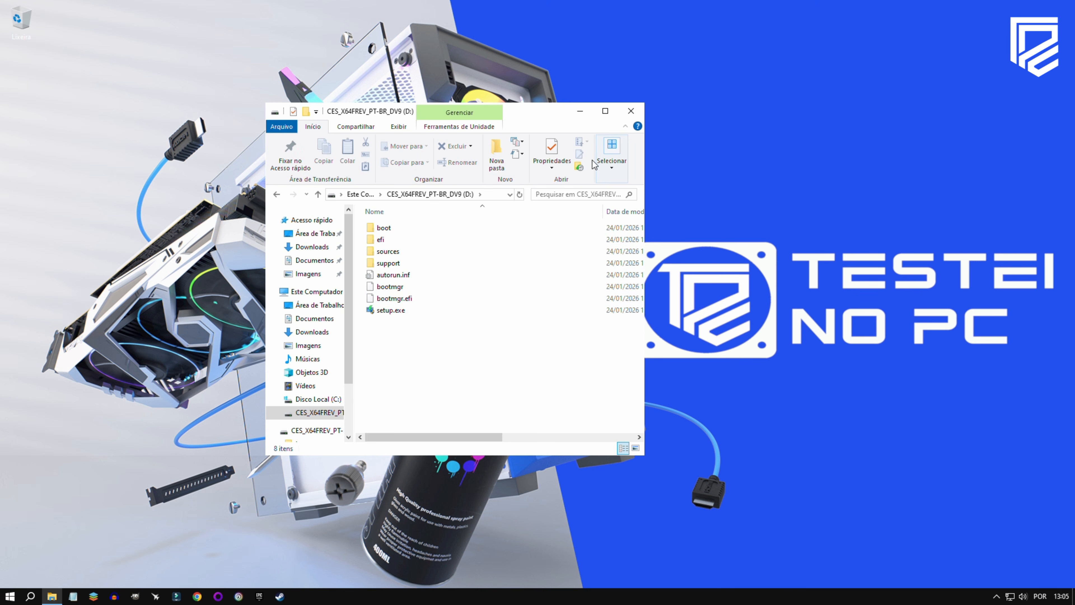
pyautogui.click(638, 115)
# Safely eject the DataTraveler 3.0 drive from the notification area
pyautogui.click(997, 596)
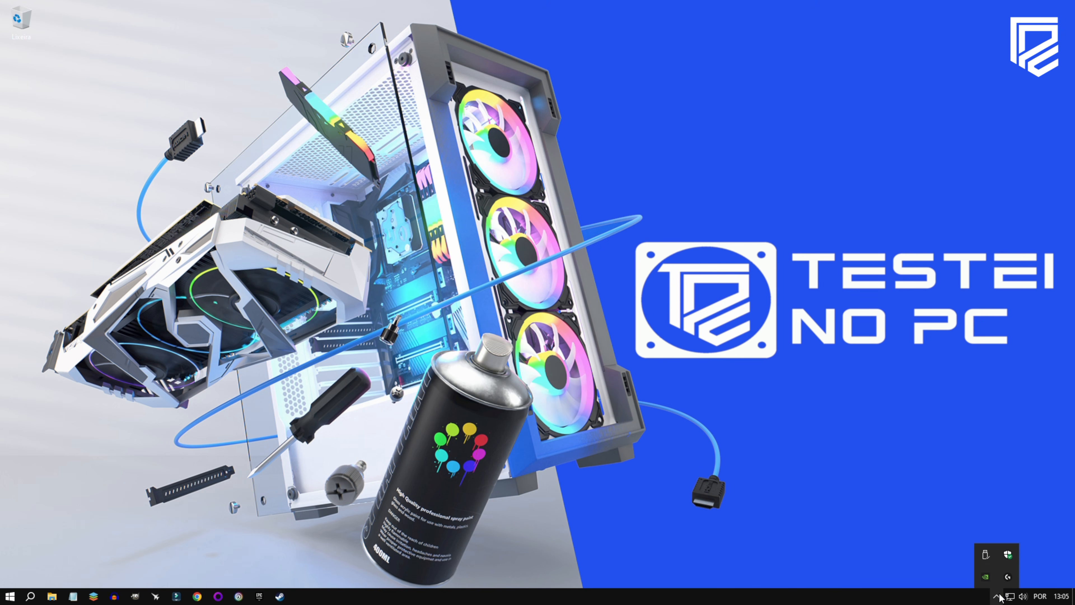
pyautogui.click(986, 555)
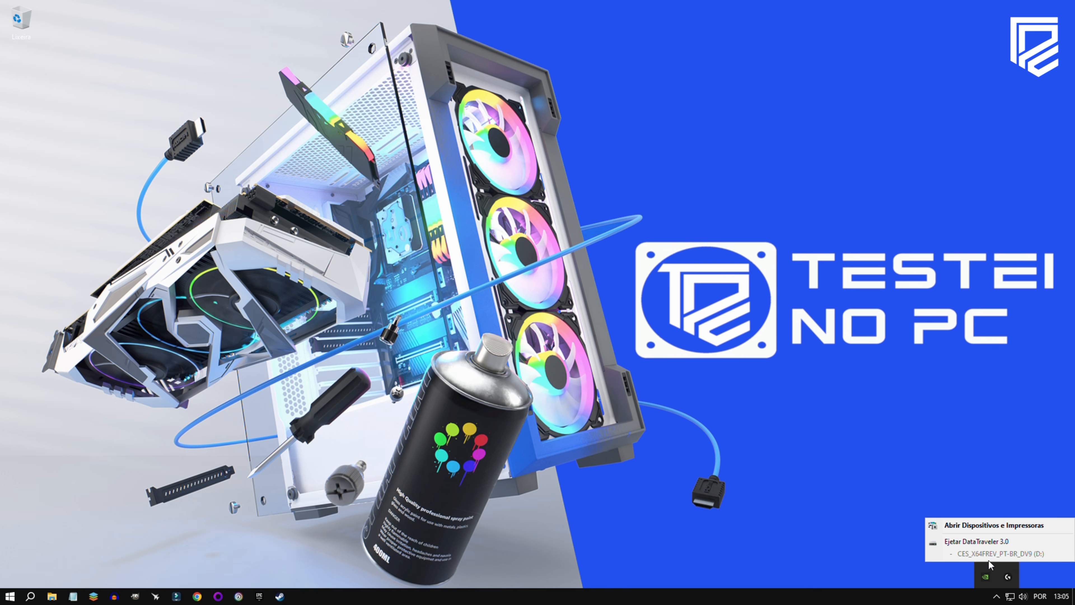
pyautogui.click(990, 545)
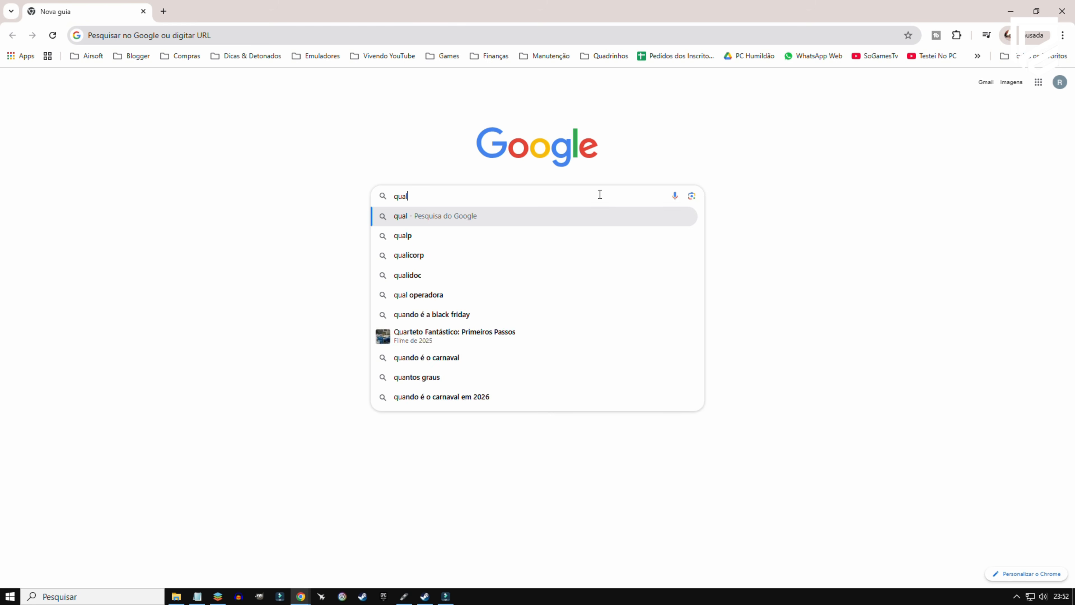
# Search Google for 'tecla acessa bios placa mae' and have the AI overview answer read aloud
pyautogui.write('tecla acessa bios placa mae')
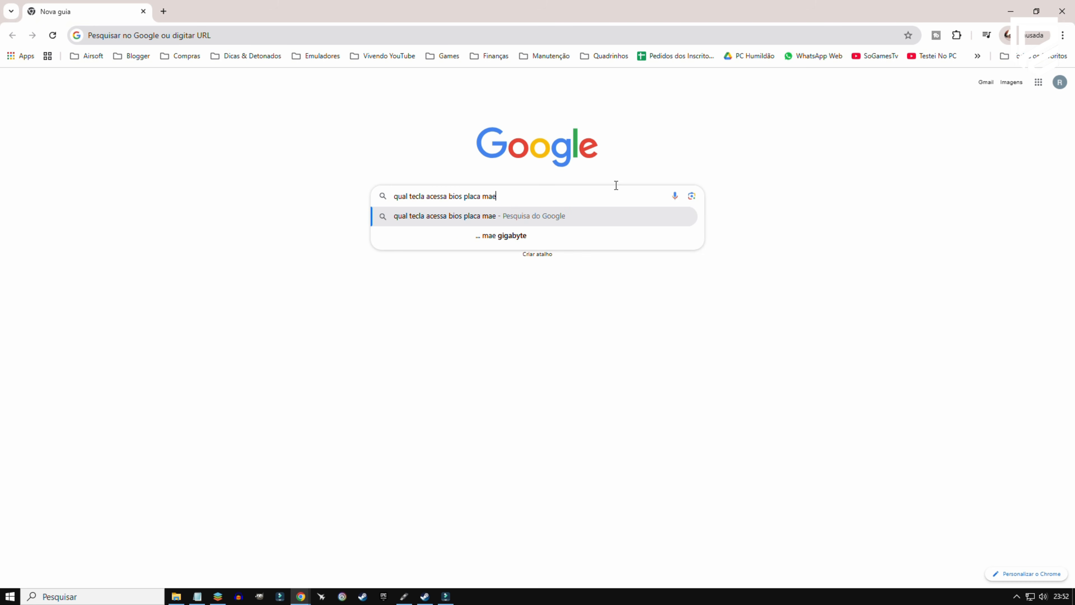
pyautogui.press('Return')
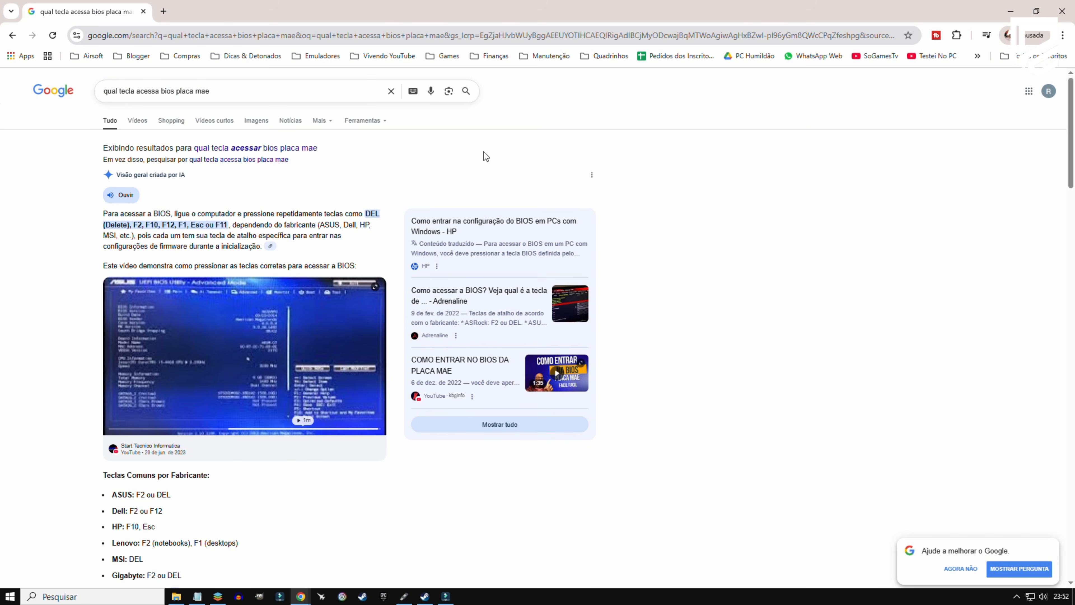
pyautogui.click(123, 195)
pyautogui.scroll(-2, 604, 169)
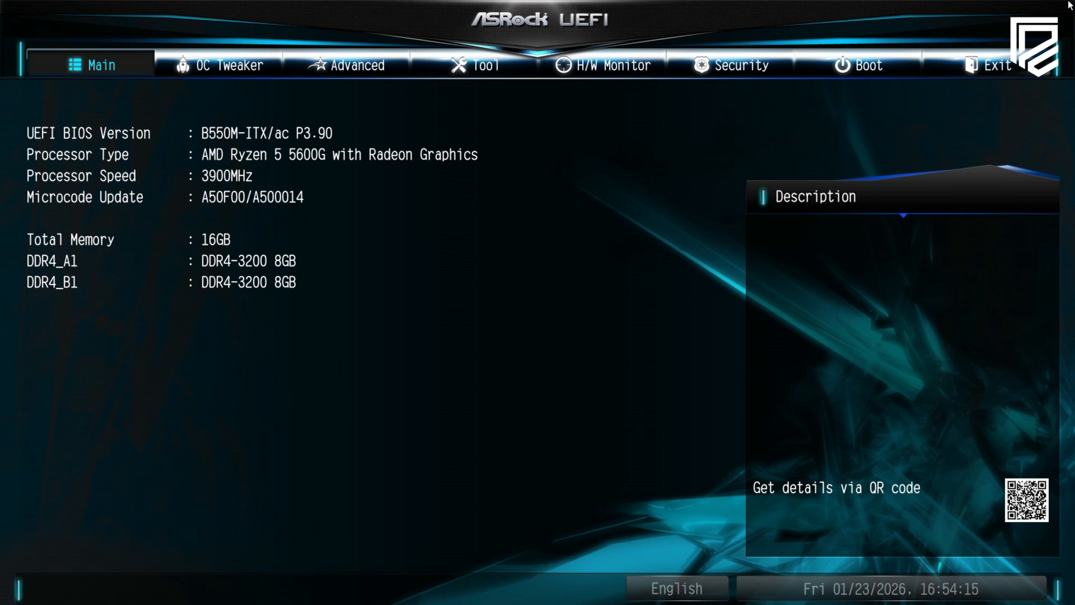
# Set Boot Option #1 to UEFI: KingstonDataTraveler, then save changes and exit to restart
pyautogui.press('Right')
pyautogui.press('Right')
pyautogui.press('Right')
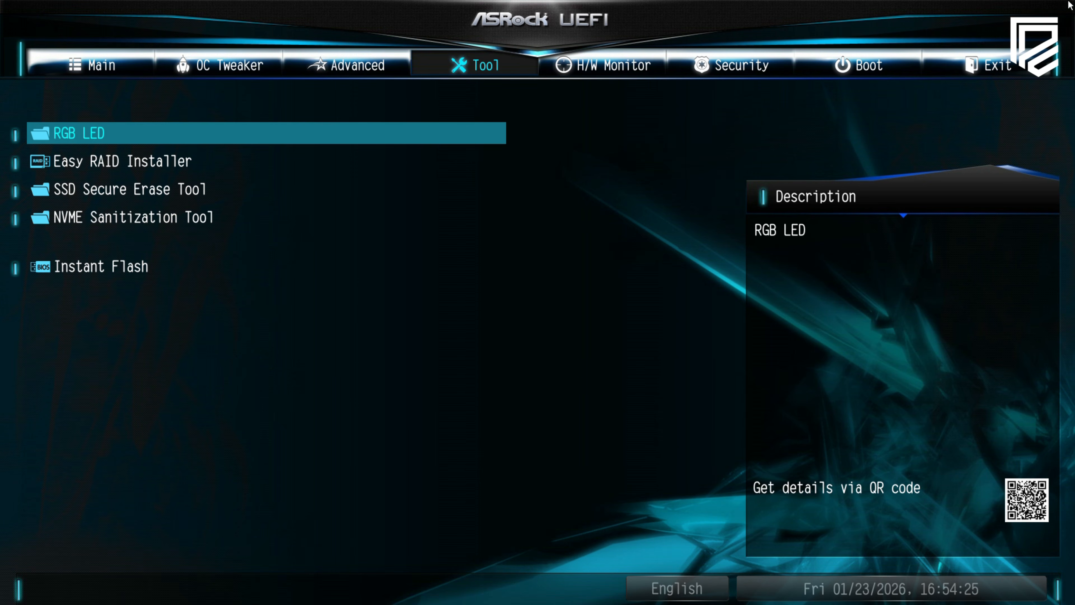
pyautogui.press('Right')
pyautogui.press('Right')
pyautogui.press('Right')
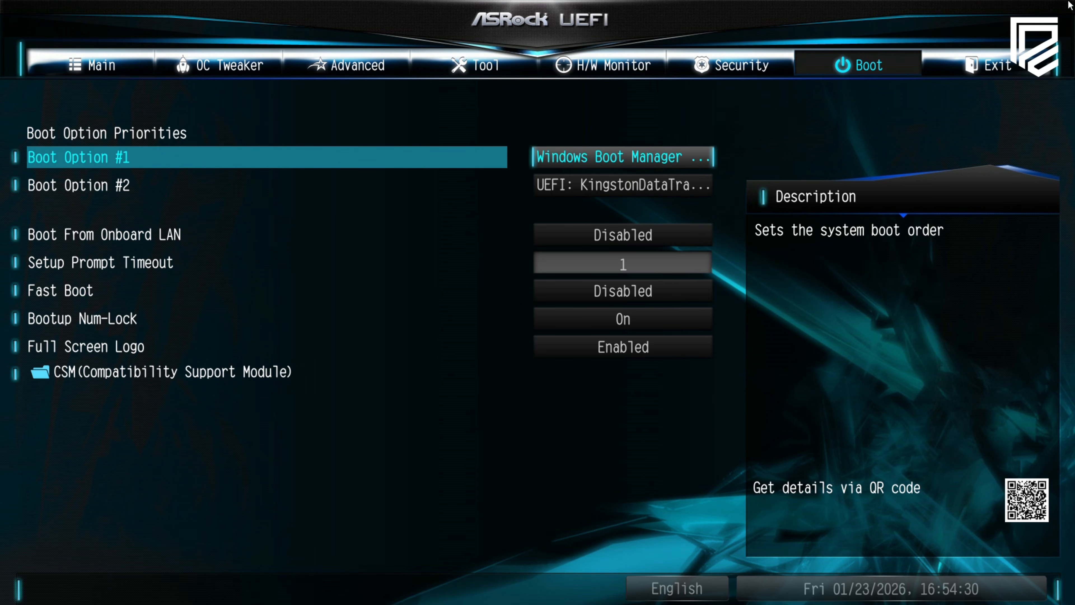
pyautogui.press('Return')
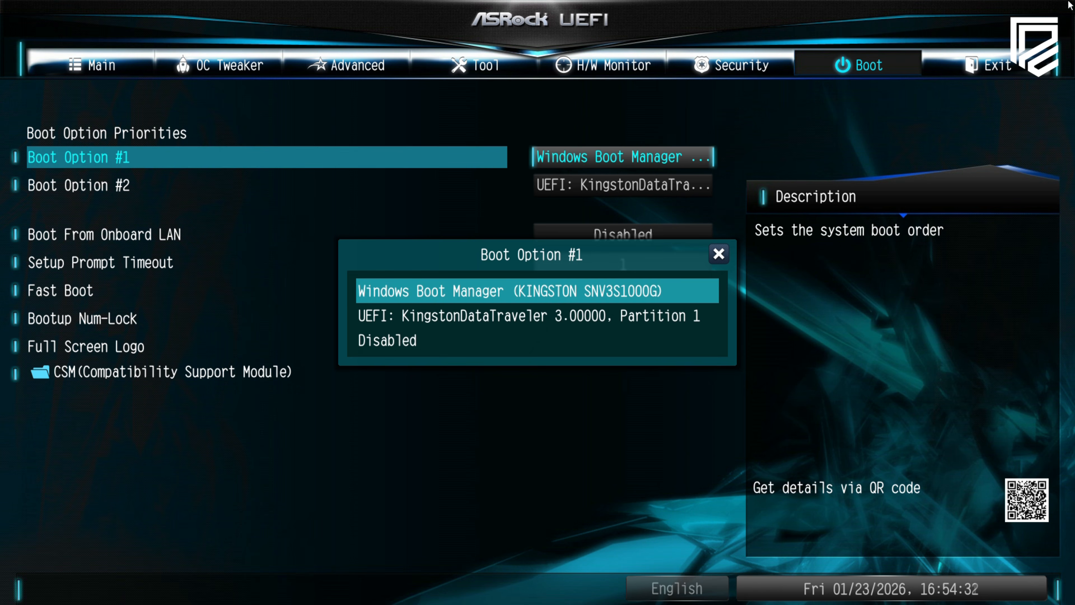
pyautogui.press('Down')
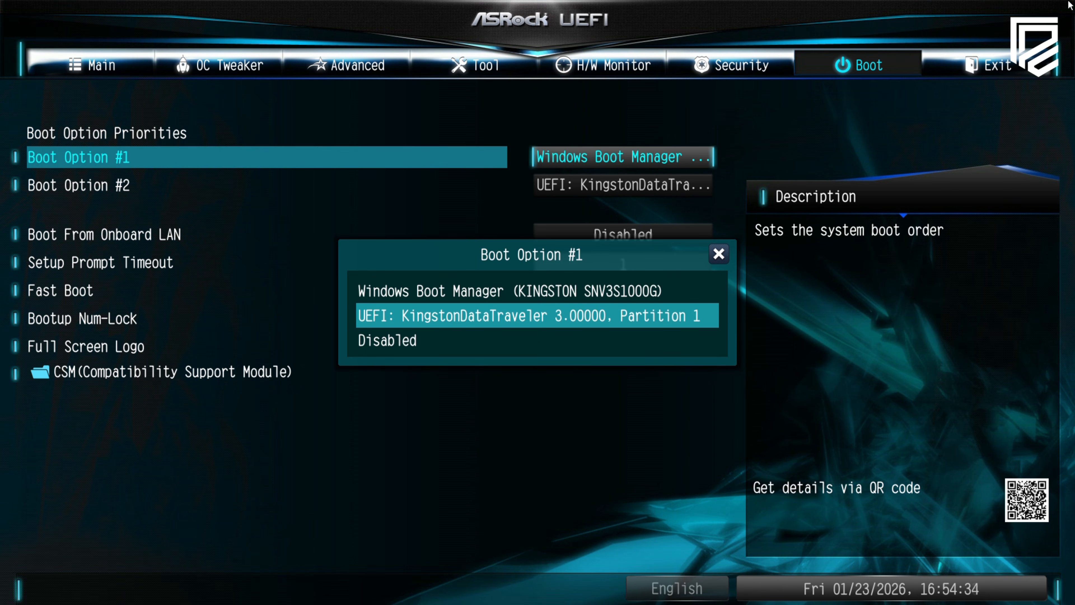
pyautogui.press('Return')
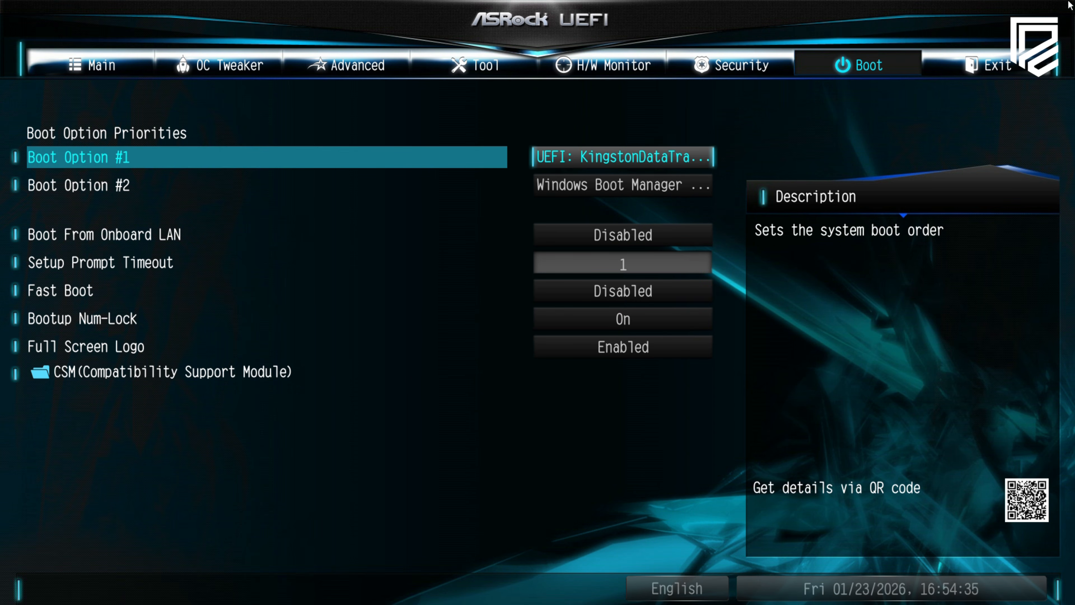
pyautogui.press('Right')
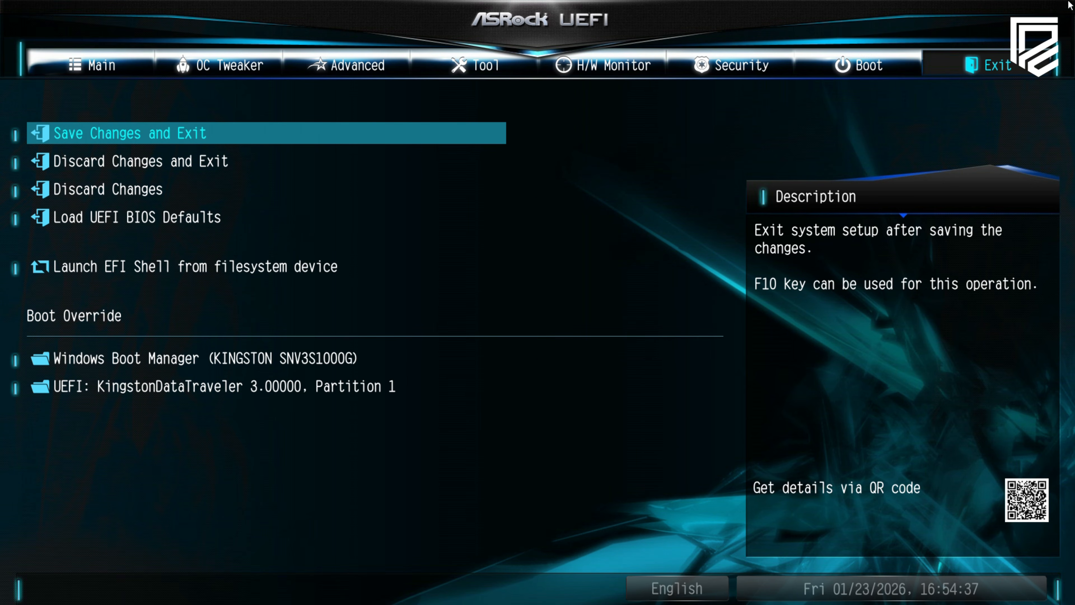
pyautogui.press('Return')
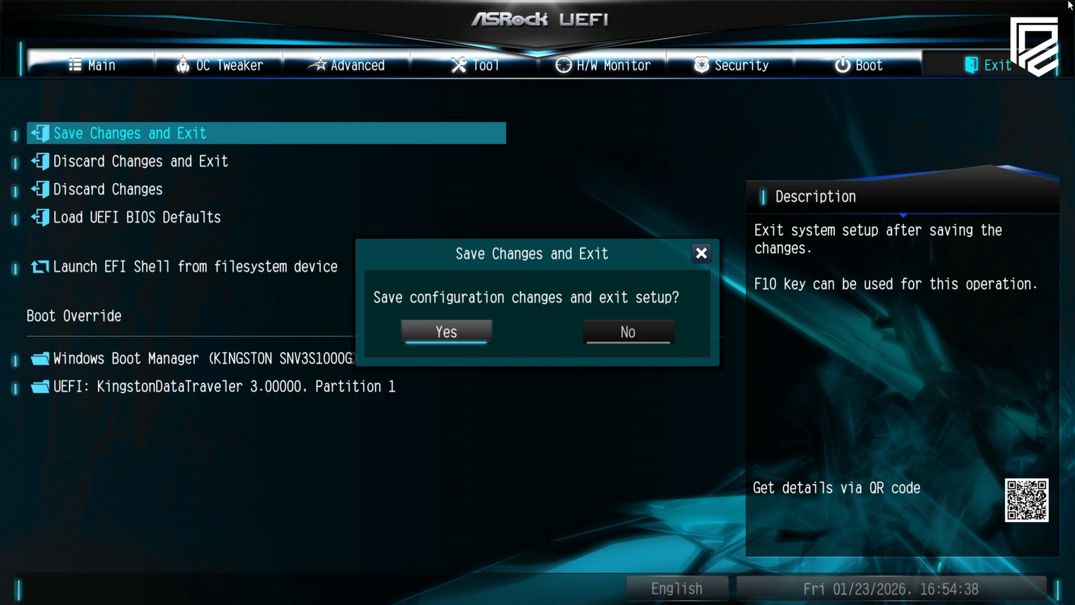
pyautogui.press('Return')
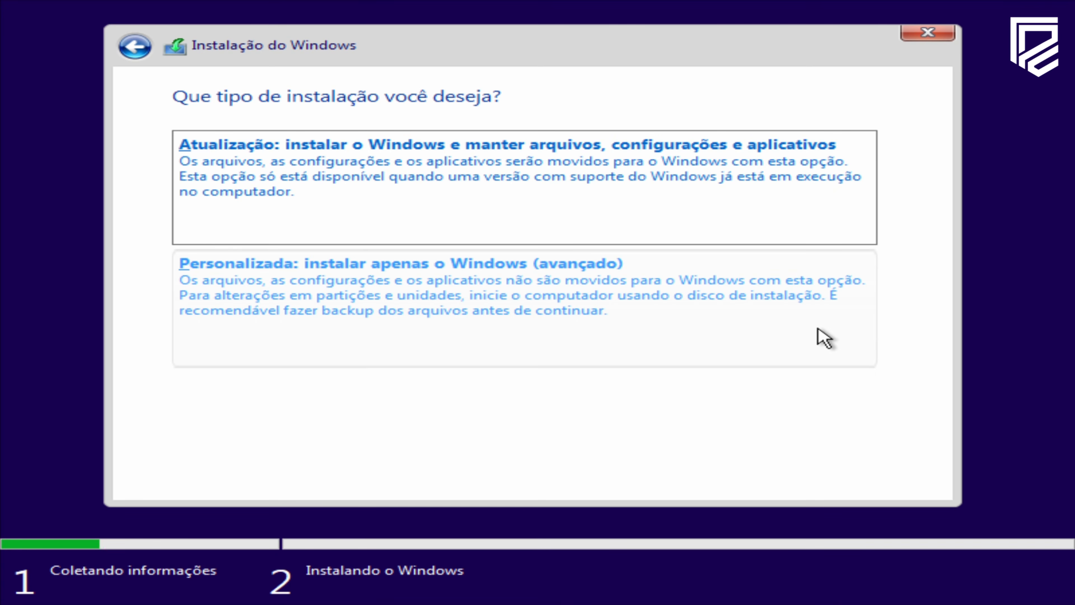
# Choose the Português (Brasil ABNT2) keyboard layout on the language page
pyautogui.click(814, 330)
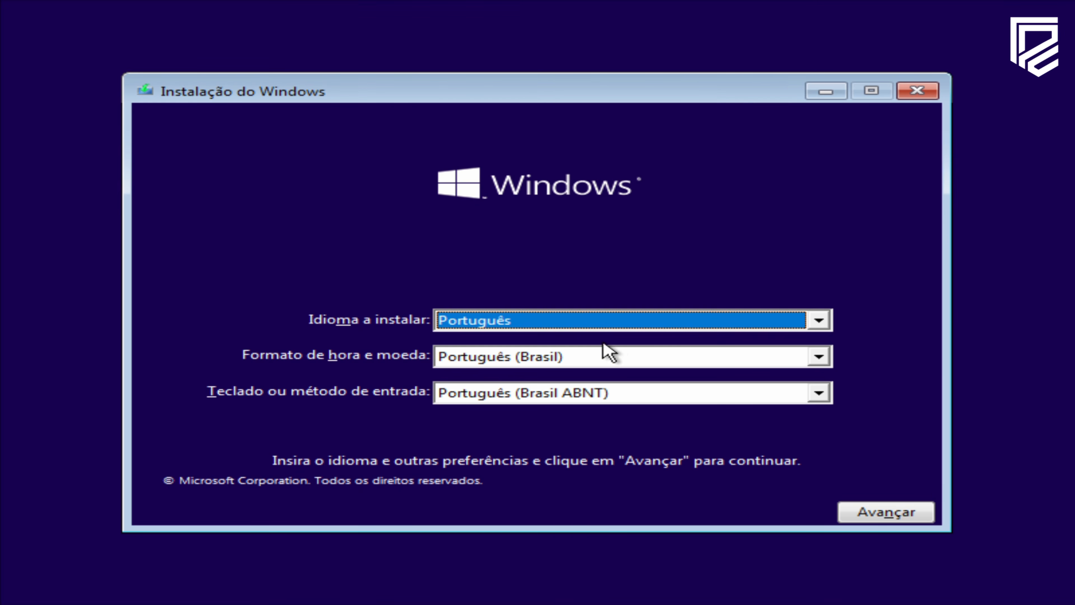
pyautogui.click(818, 394)
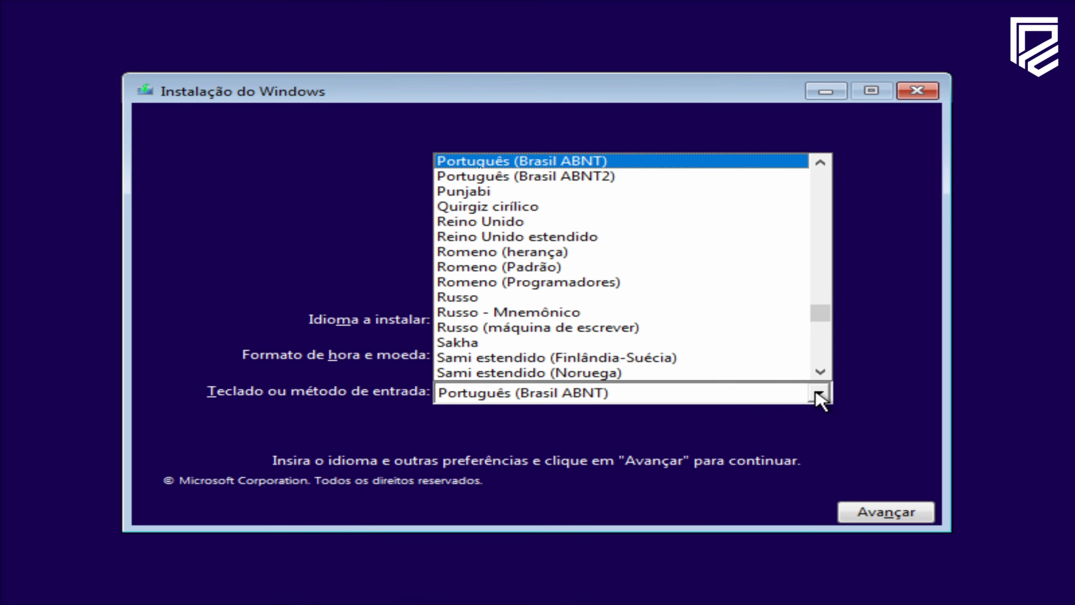
pyautogui.click(747, 176)
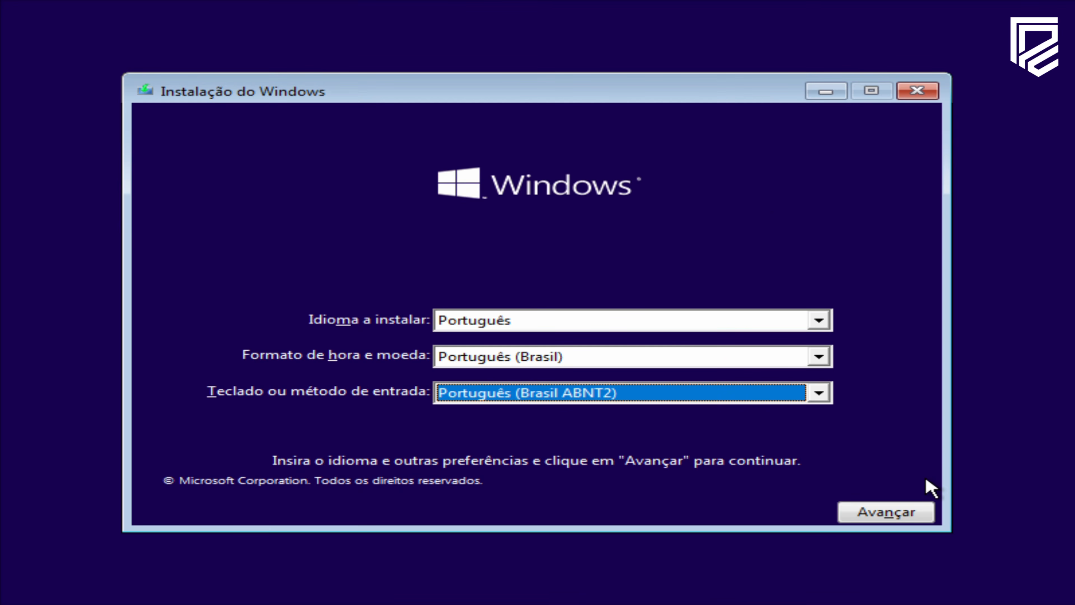
pyautogui.click(931, 513)
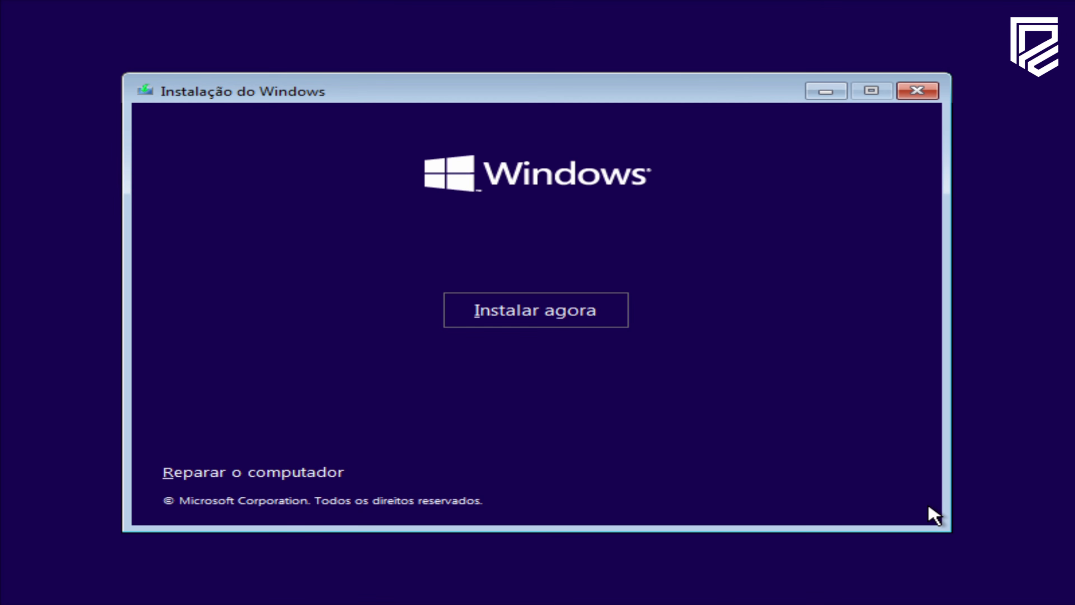
# Start the installation, accept the license terms and pick the custom (Personalizada) install
pyautogui.click(620, 310)
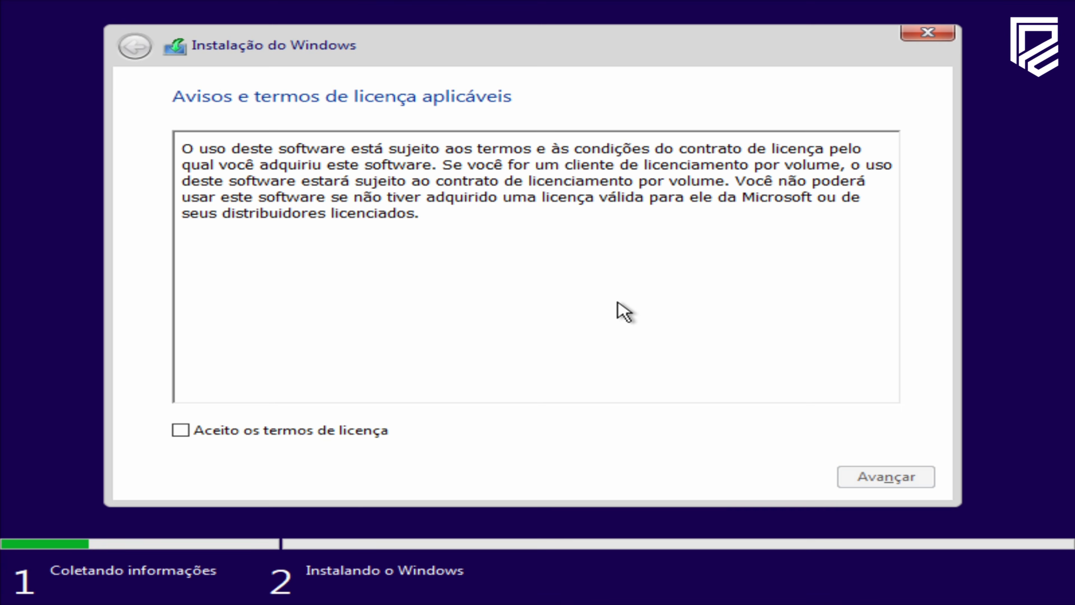
pyautogui.click(374, 432)
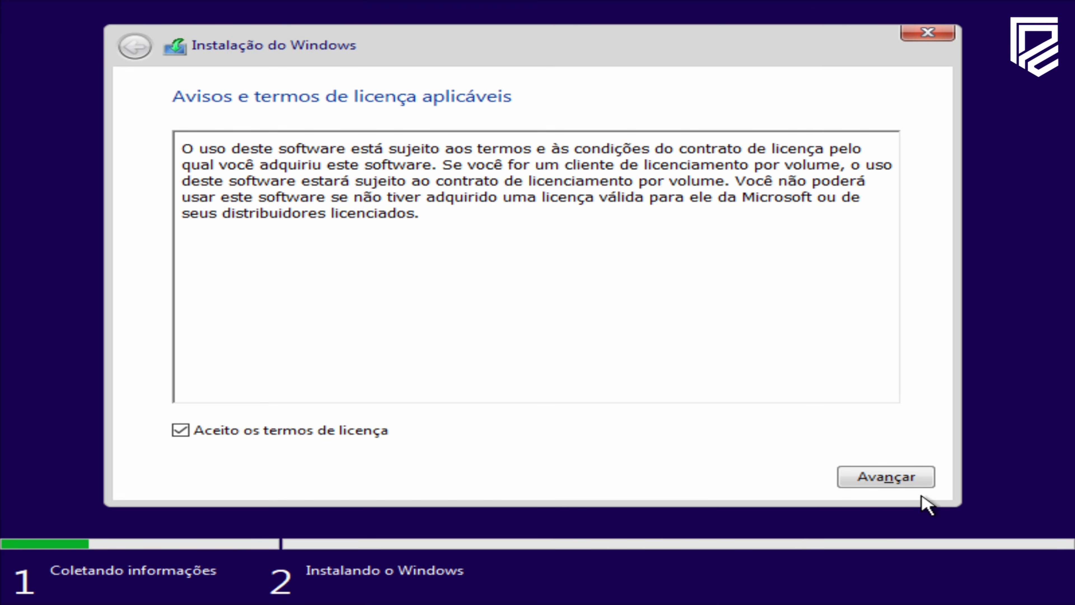
pyautogui.click(923, 491)
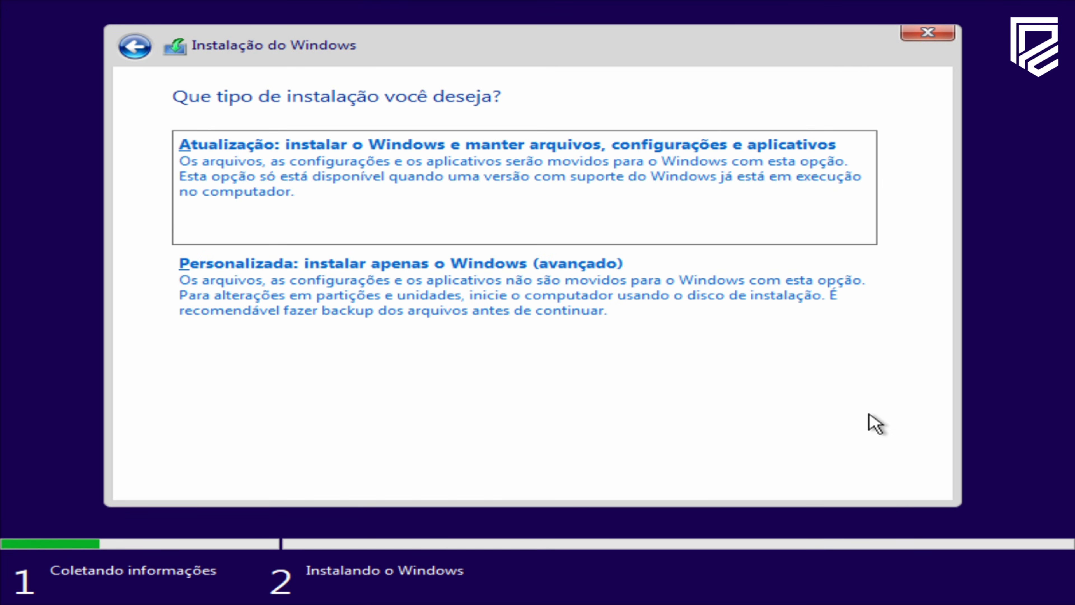
pyautogui.click(821, 339)
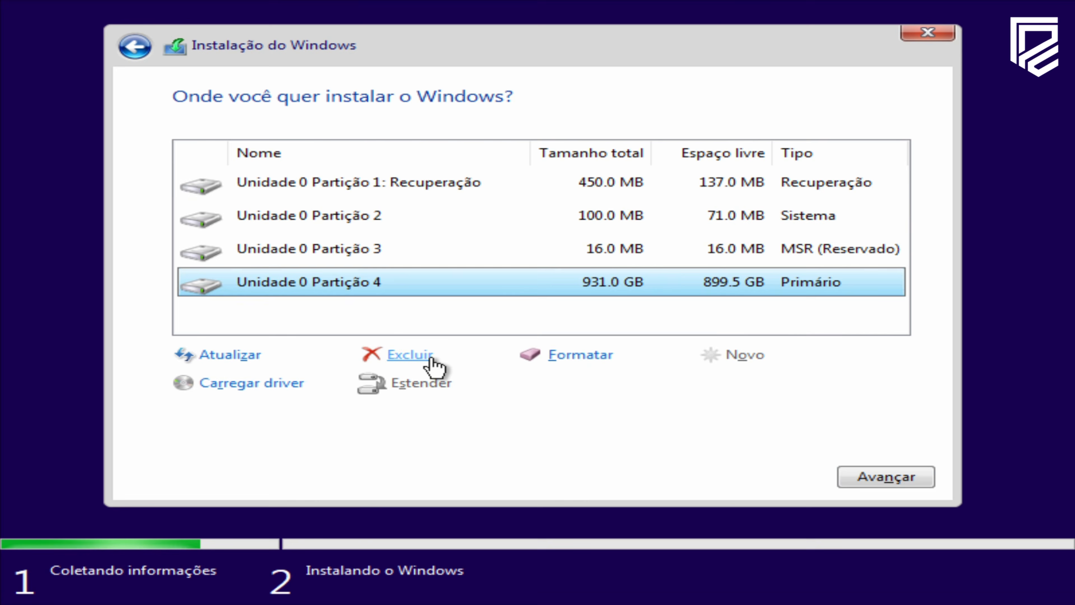
# Delete Drive 0's three partitions, install Windows into the 931.5 GB unallocated space, then open Task Manager
pyautogui.click(429, 358)
pyautogui.click(759, 389)
pyautogui.click(419, 354)
pyautogui.click(737, 384)
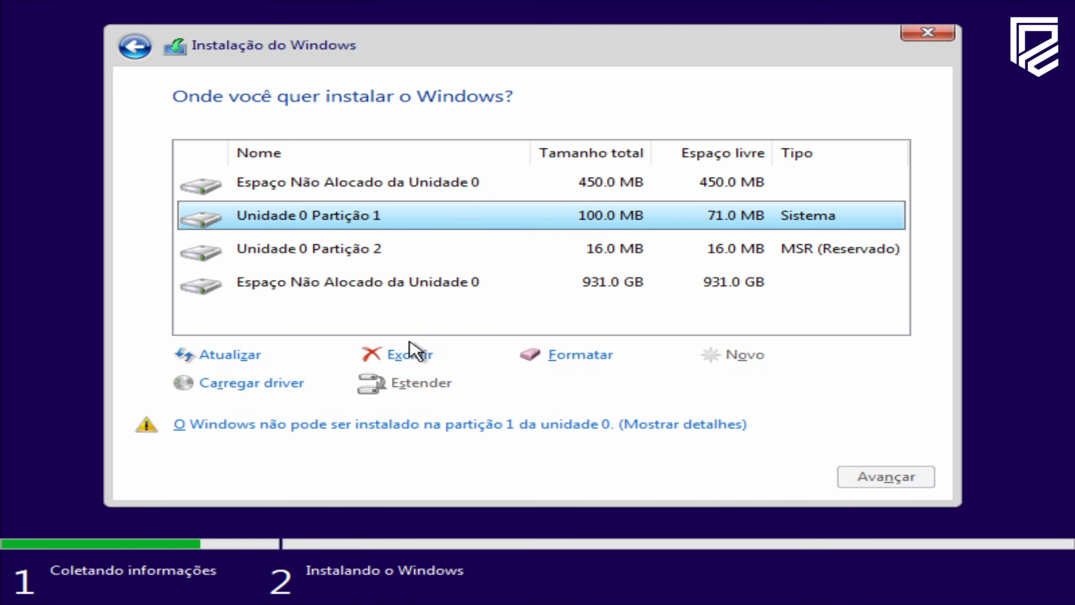
pyautogui.click(410, 345)
pyautogui.click(751, 389)
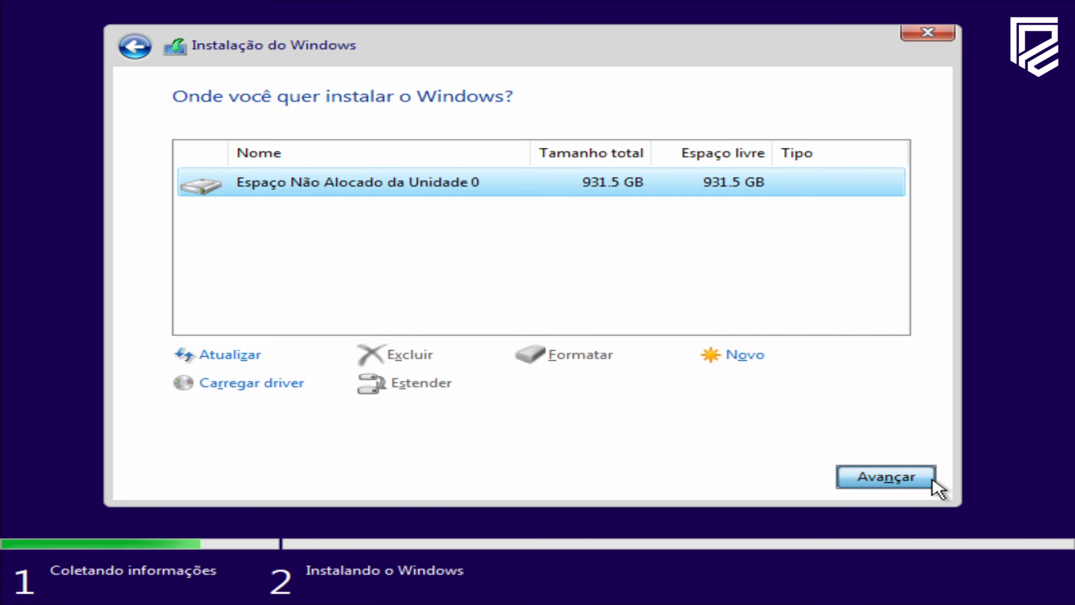
pyautogui.click(932, 480)
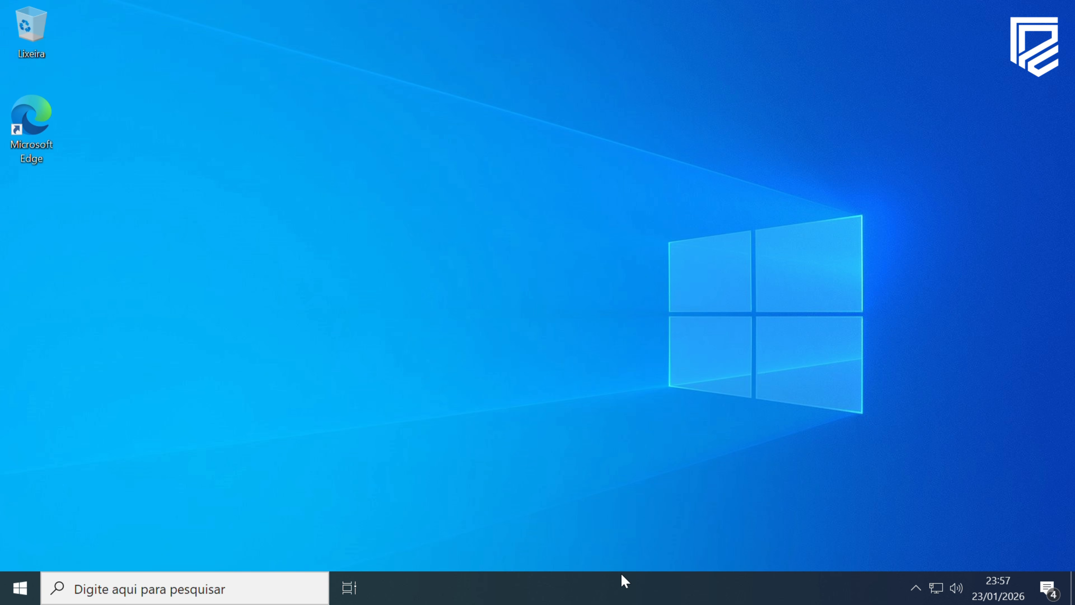
pyautogui.rightClick(622, 579)
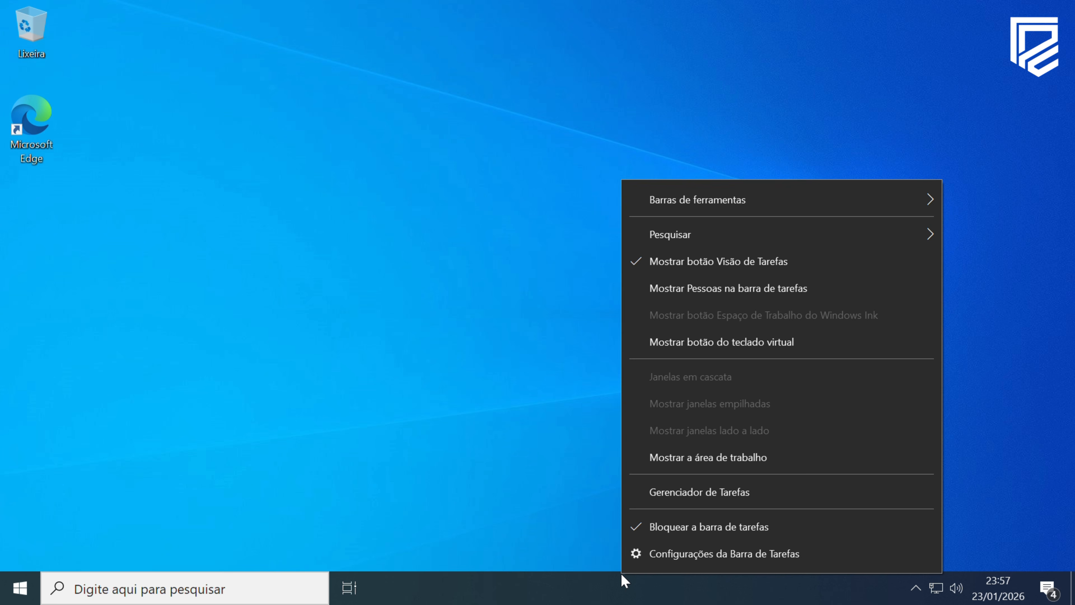
pyautogui.click(769, 507)
# Expand Task Manager, view the Memory details on the Performance (Desempenho) tab, then close it
pyautogui.click(389, 341)
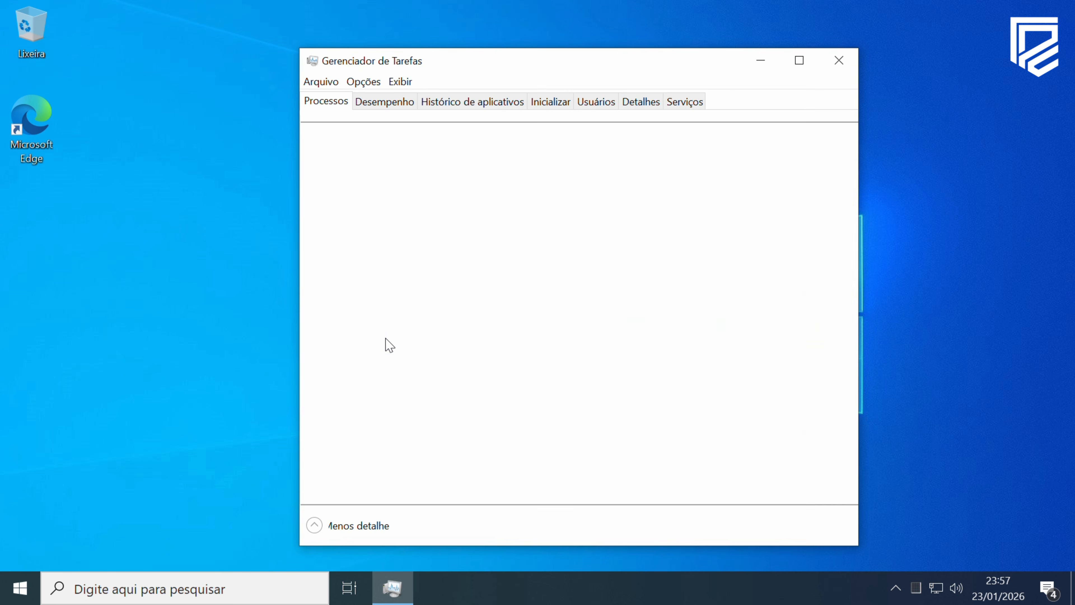
pyautogui.click(403, 108)
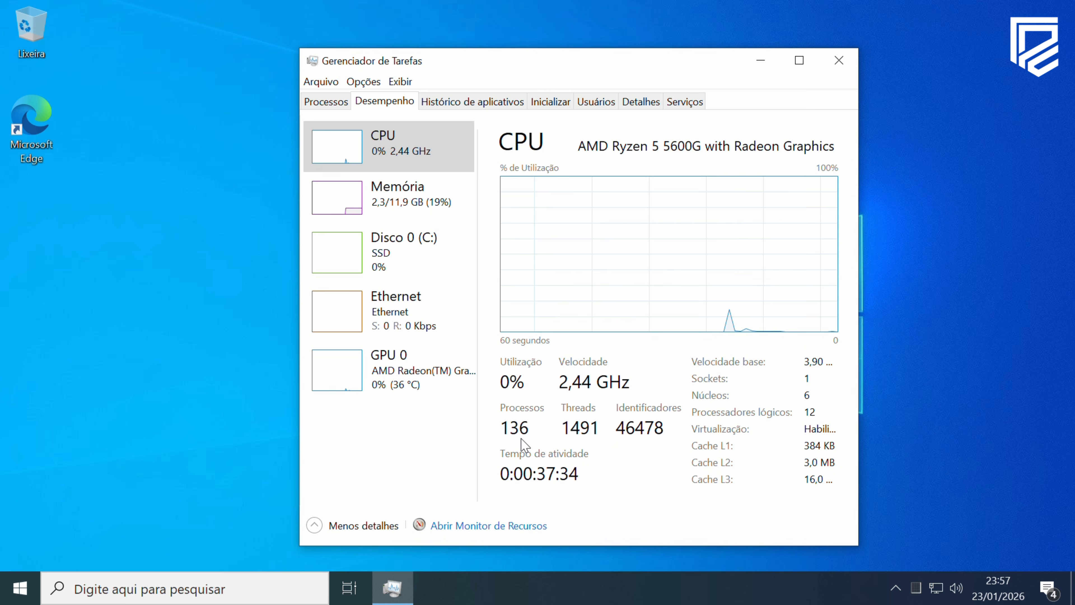
pyautogui.click(437, 209)
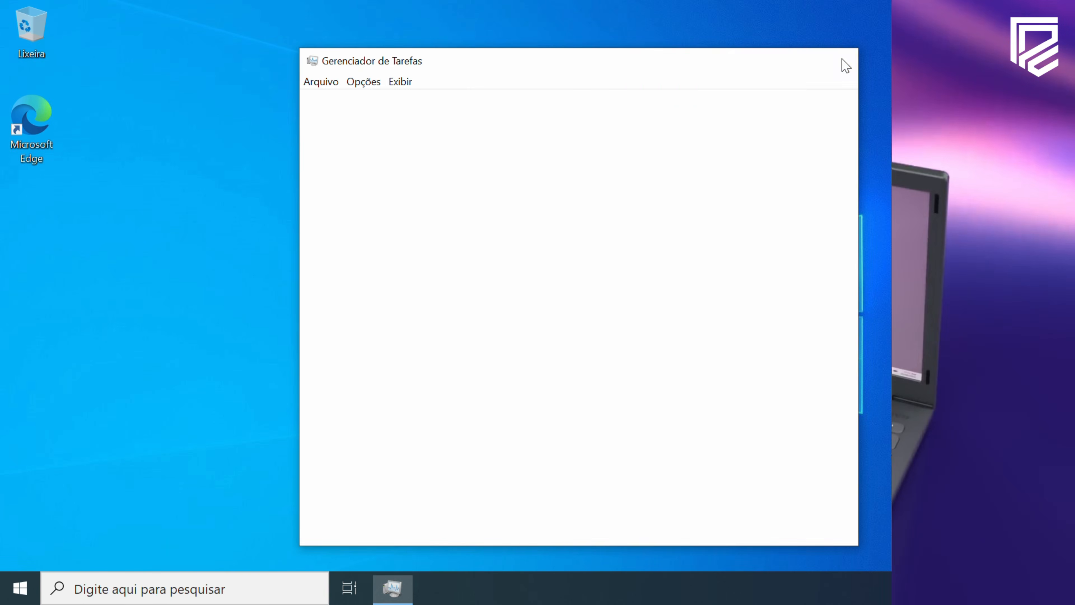
pyautogui.click(843, 63)
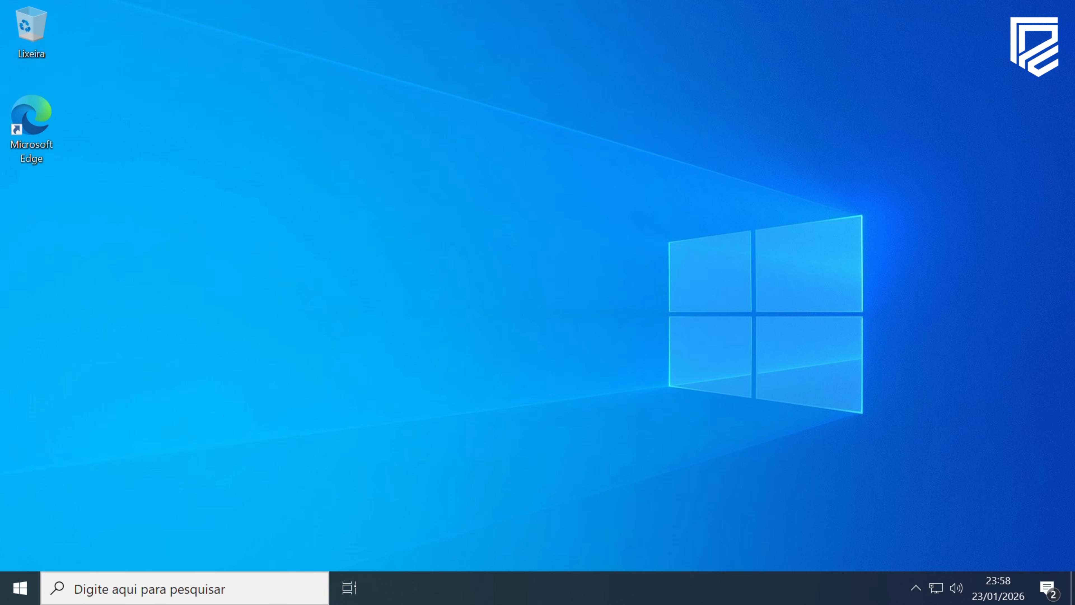
# Change display scaling from the recommended 150% to 100% in Display settings, then close Settings
pyautogui.rightClick(517, 477)
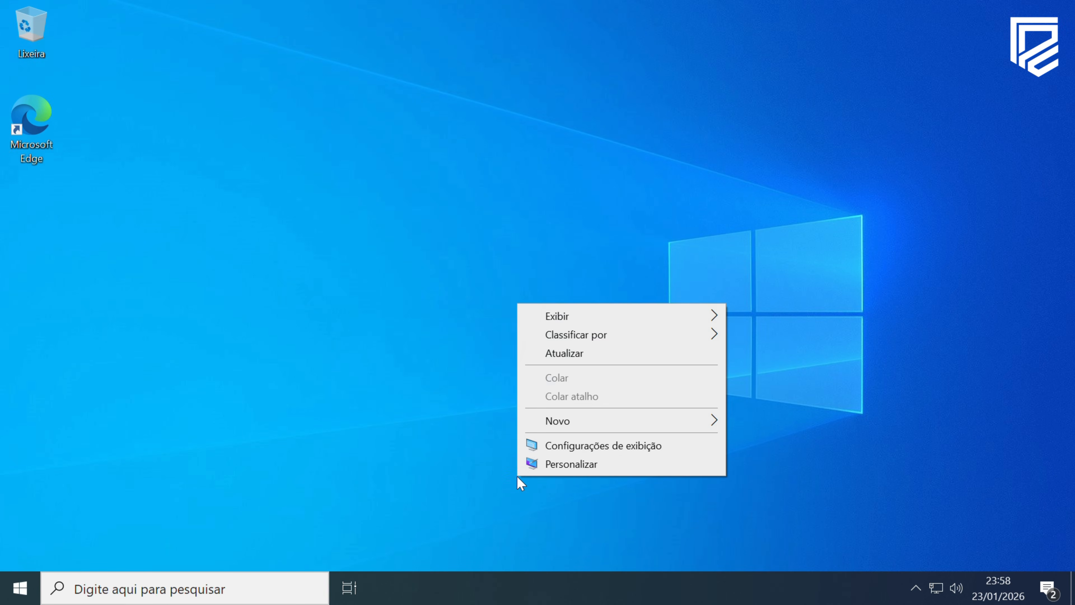
pyautogui.click(663, 447)
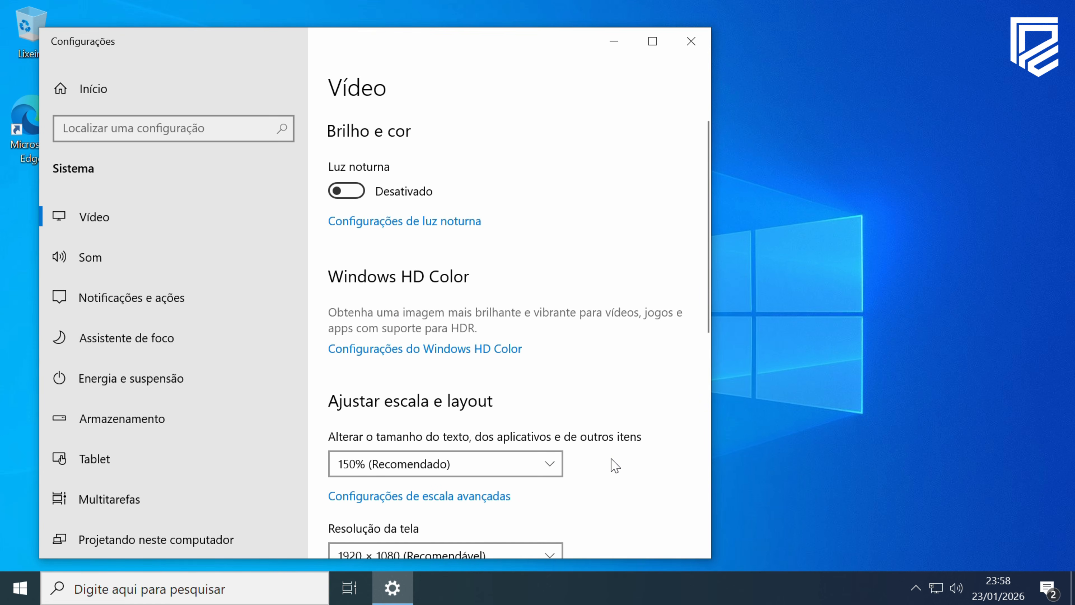
pyautogui.click(552, 476)
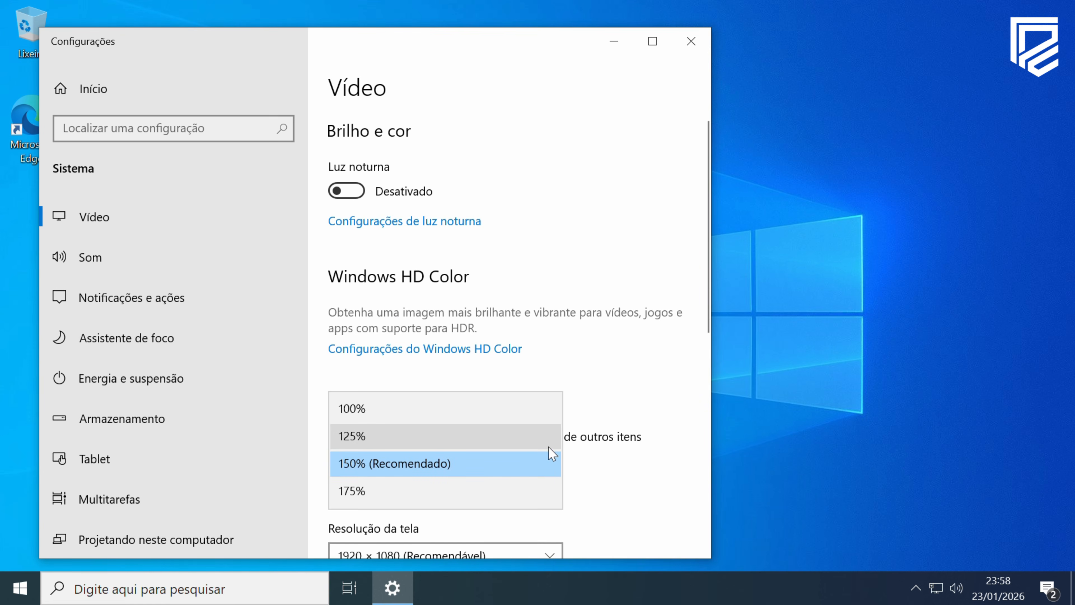
pyautogui.click(549, 417)
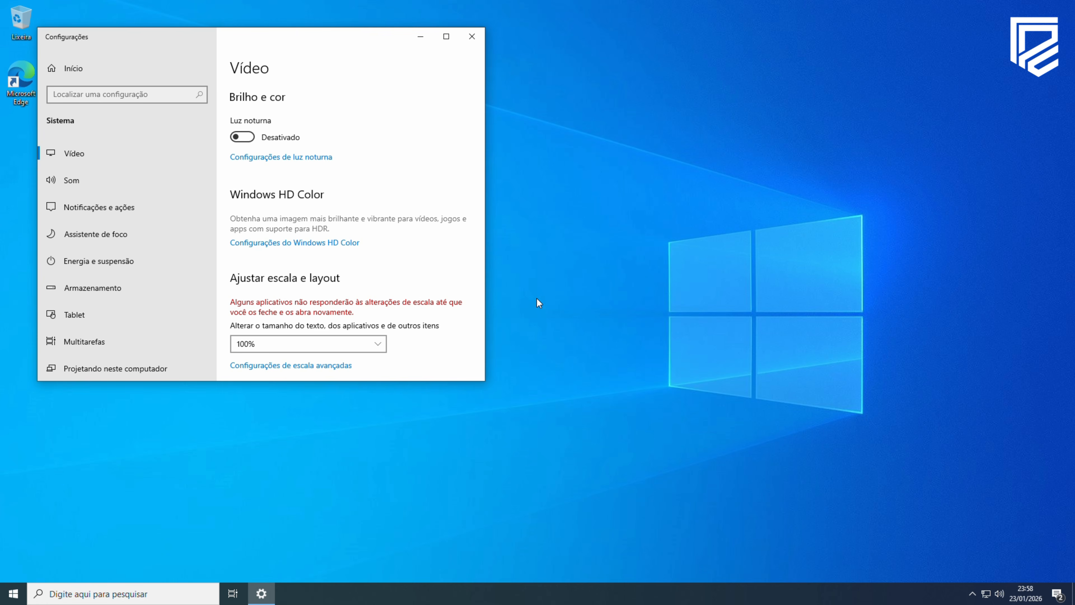
pyautogui.click(468, 38)
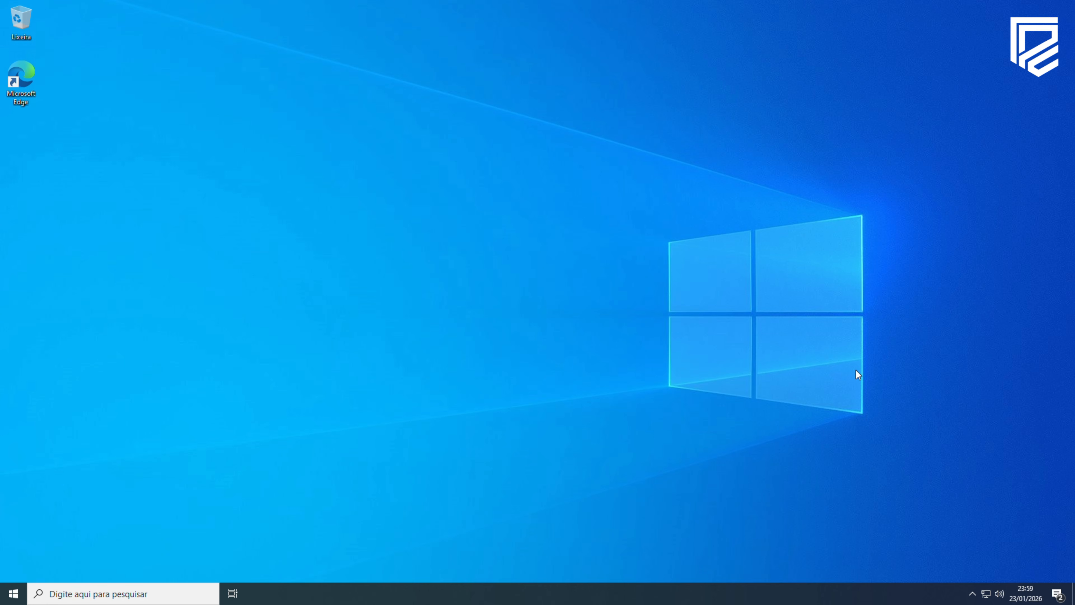
# Reopen Windows Settings from Start and stretch its window to full height
pyautogui.click(12, 589)
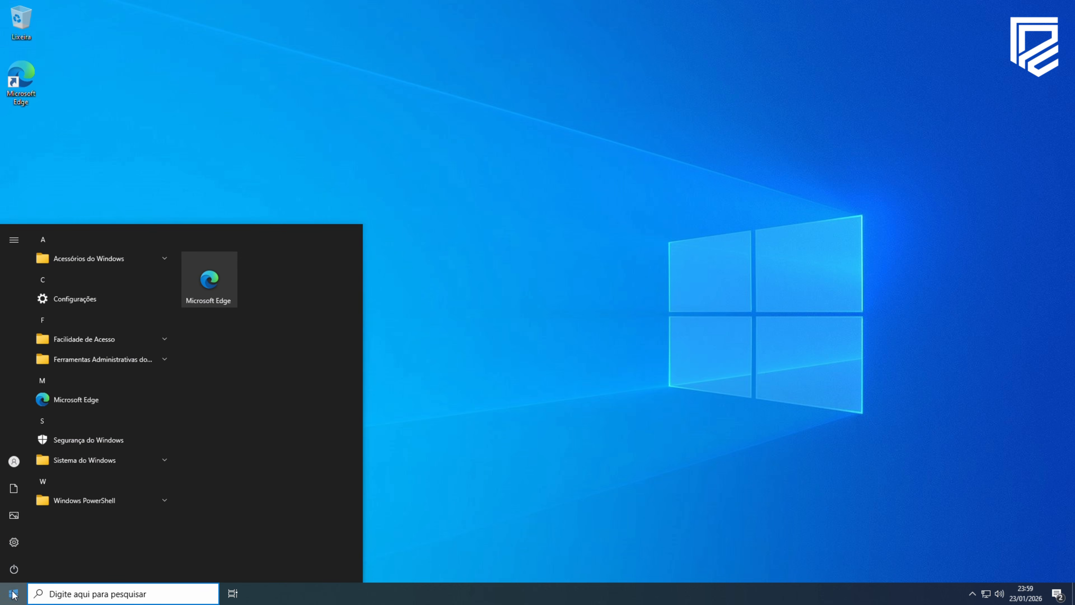
pyautogui.click(18, 549)
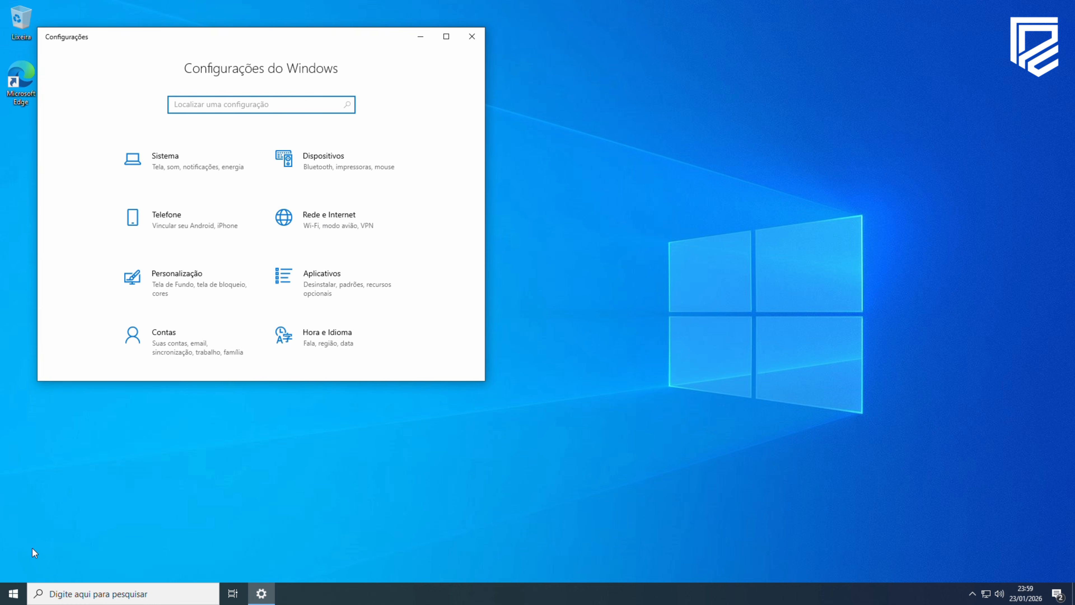
pyautogui.moveTo(338, 42); pyautogui.dragTo(605, 21)
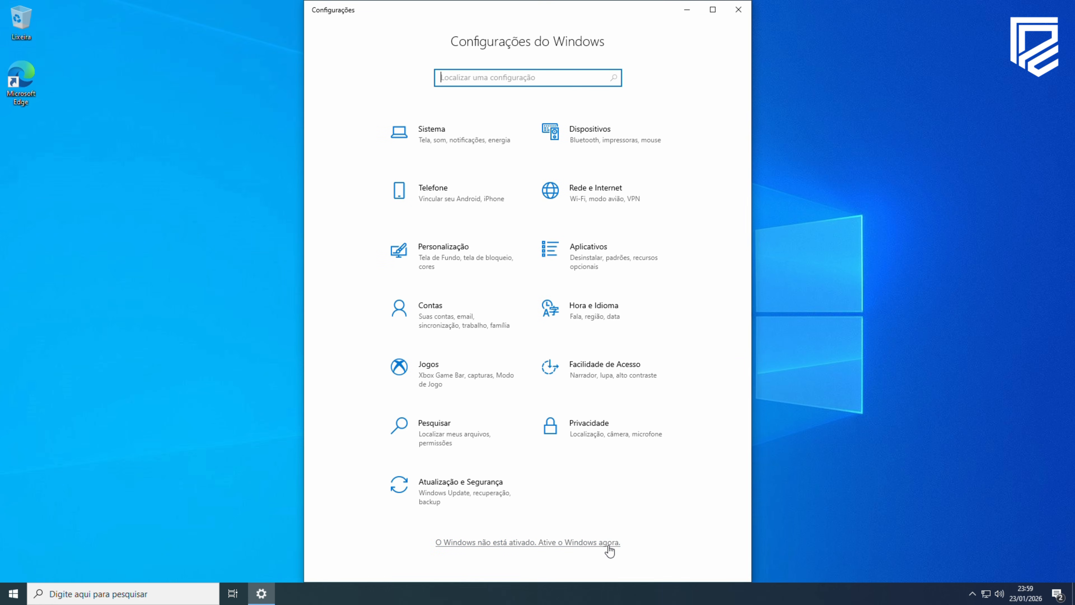
# Search 'power' and launch Windows PowerShell as administrator, approving the UAC prompt
pyautogui.click(190, 595)
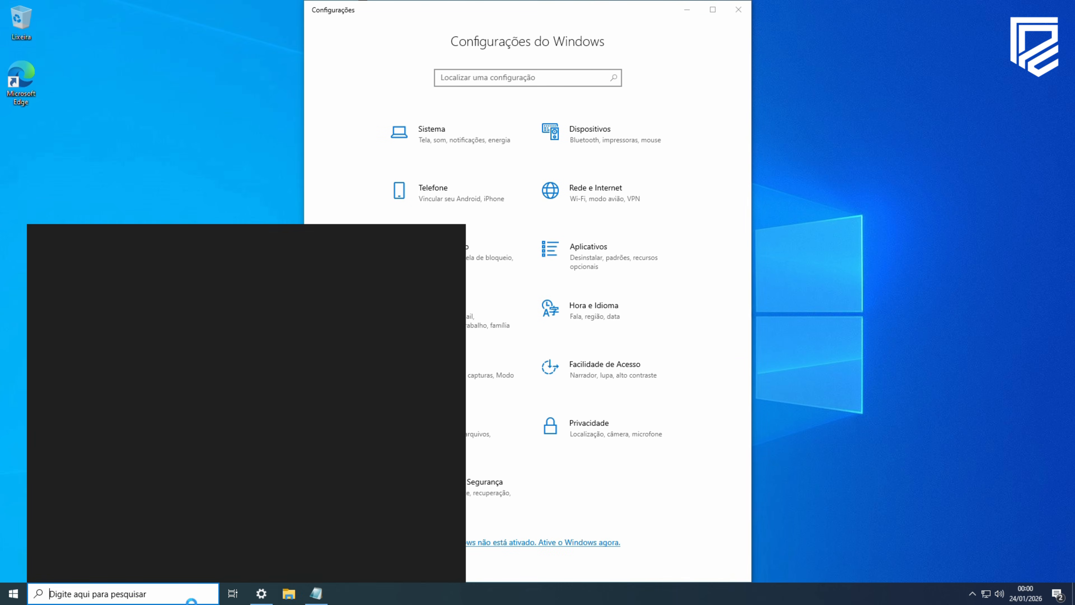
pyautogui.write('power')
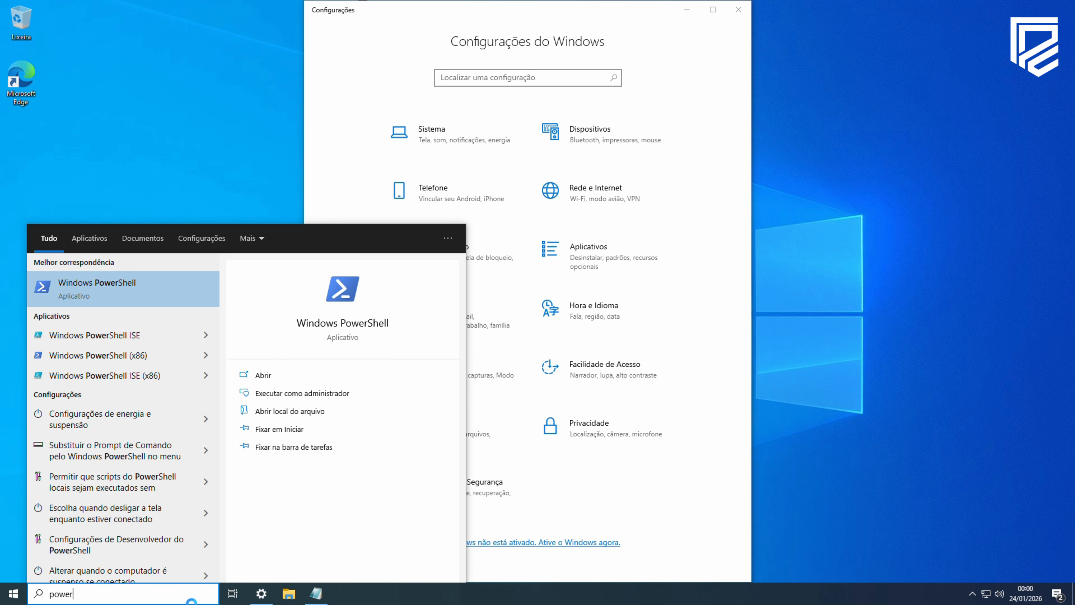
pyautogui.click(353, 394)
pyautogui.click(510, 370)
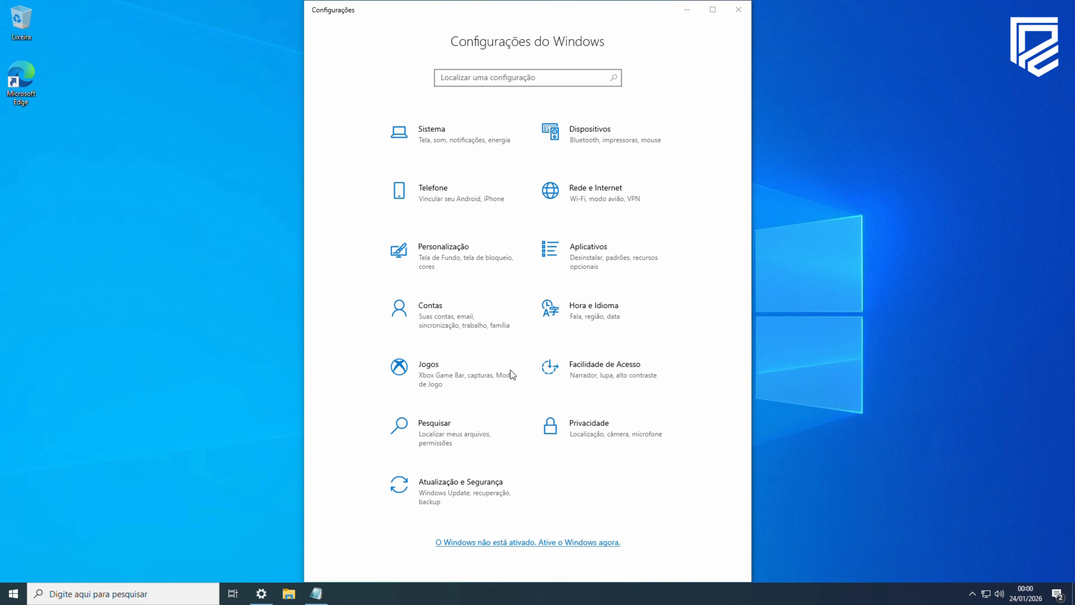
# Run the slmgr /ipk and /skms kms.lotro.cc commands from the Notepad notes in PowerShell
pyautogui.moveTo(574, 71); pyautogui.dragTo(636, 79)
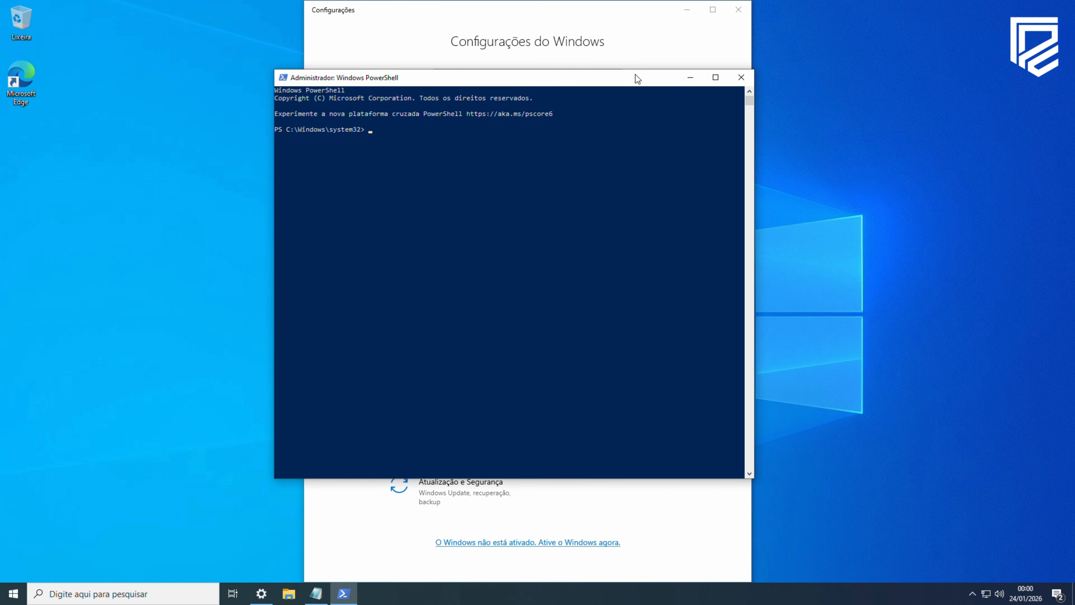
pyautogui.click(315, 593)
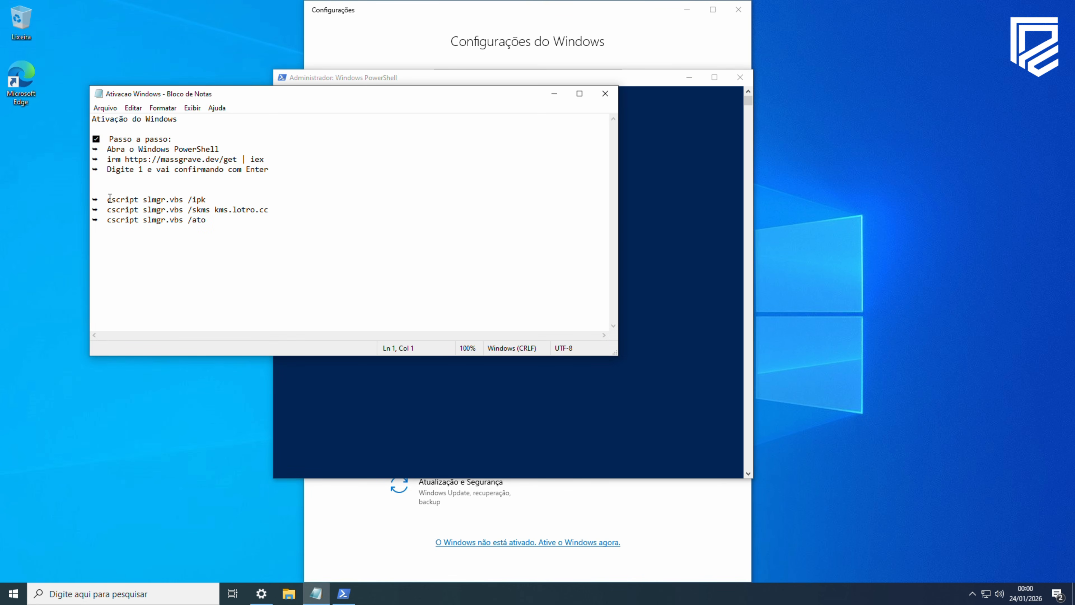
pyautogui.moveTo(108, 199); pyautogui.dragTo(209, 201)
pyautogui.hotkey('ctrl', 'c')
pyautogui.click(539, 81)
pyautogui.hotkey('ctrl', 'v')
pyautogui.press('Return')
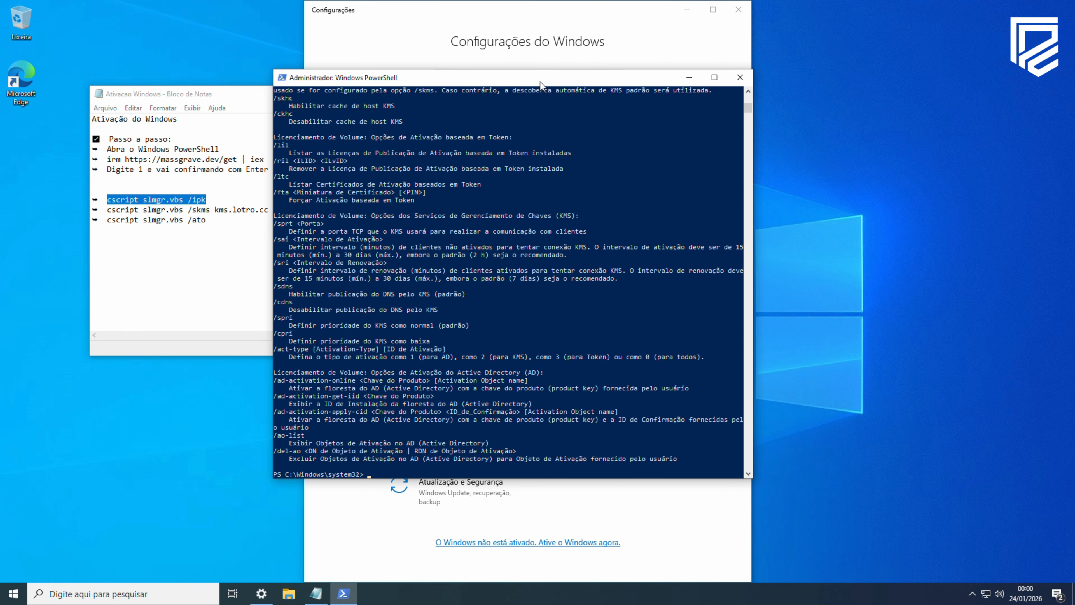
pyautogui.moveTo(107, 209); pyautogui.dragTo(268, 209)
pyautogui.hotkey('ctrl', 'c')
pyautogui.click(630, 80)
pyautogui.hotkey('ctrl', 'v')
pyautogui.press('Return')
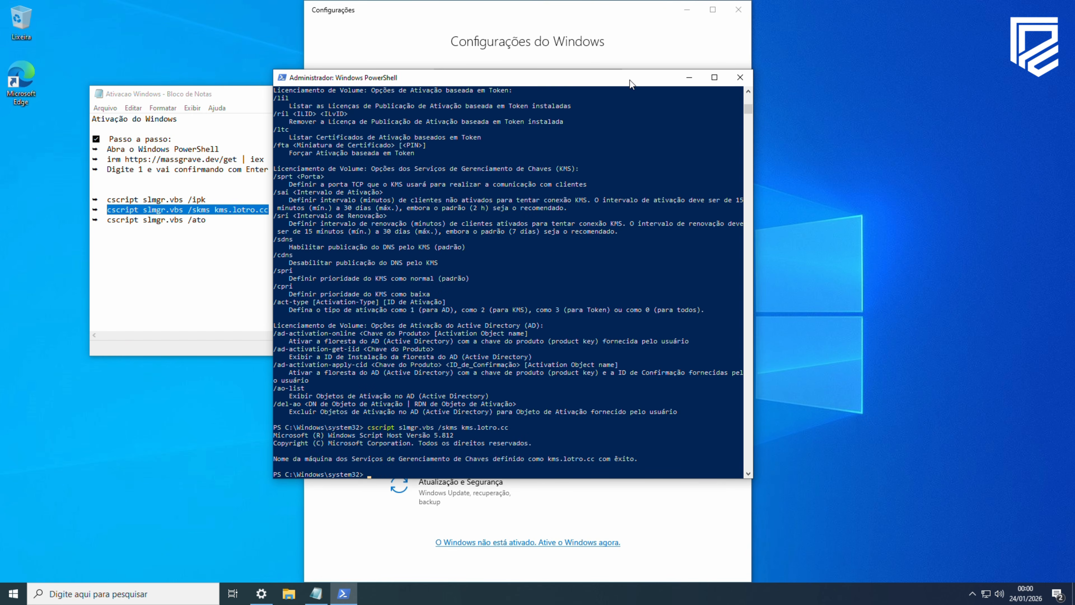
# Run slmgr /ato to activate Windows, then minimize PowerShell and Settings and close Notepad
pyautogui.moveTo(108, 219); pyautogui.dragTo(206, 219)
pyautogui.hotkey('ctrl', 'c')
pyautogui.click(638, 81)
pyautogui.hotkey('ctrl', 'v')
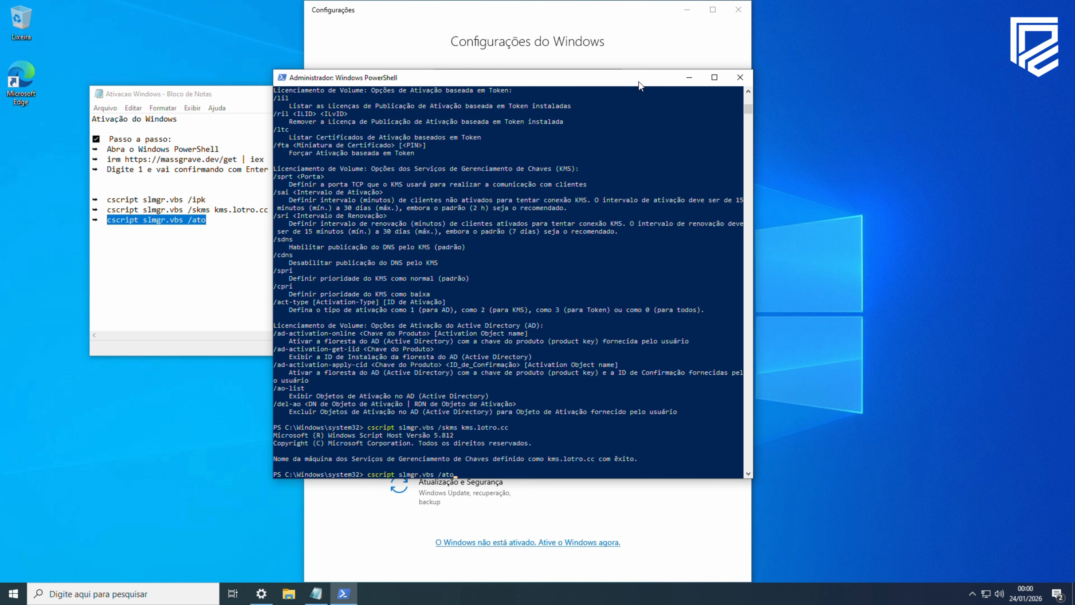
pyautogui.press('Return')
pyautogui.click(688, 78)
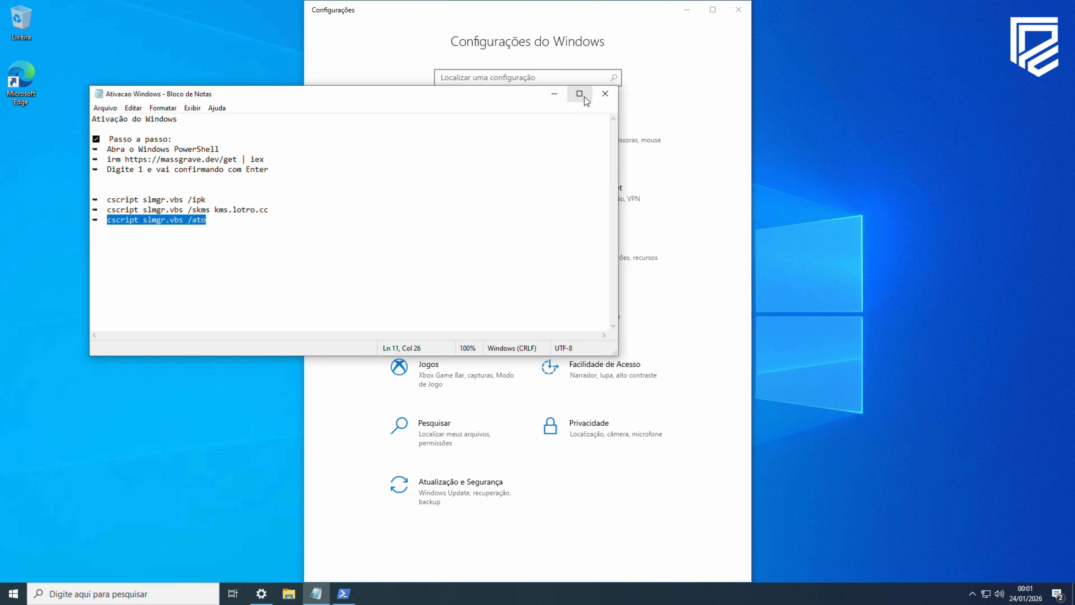
pyautogui.click(605, 93)
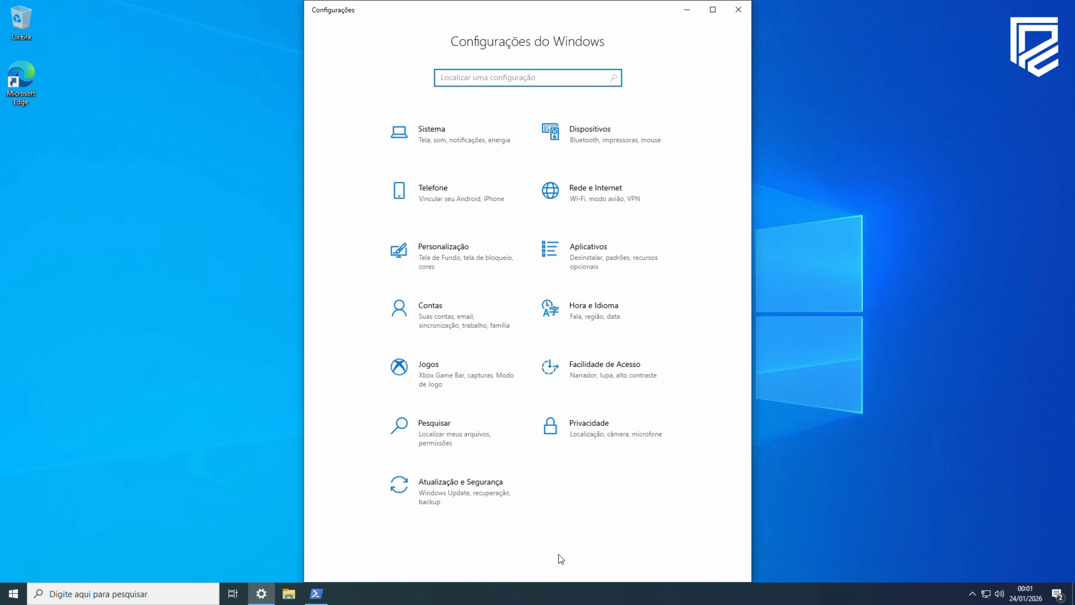
pyautogui.click(691, 16)
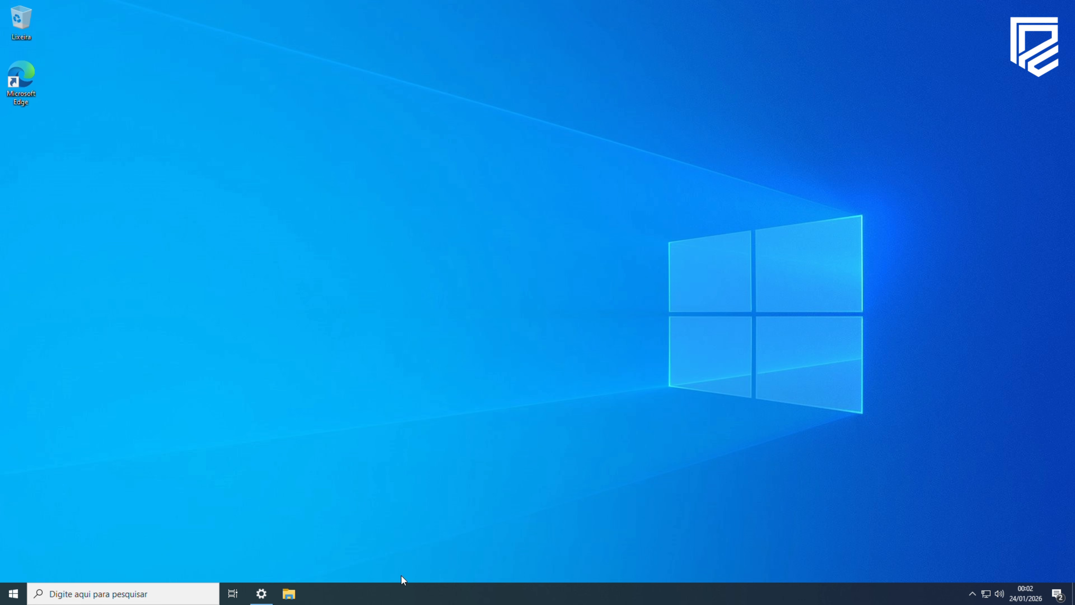
# Untick Mostrar botão Visão de Tarefas and switch the taskbar search to Mostrar ícone de pesquisa
pyautogui.rightClick(382, 591)
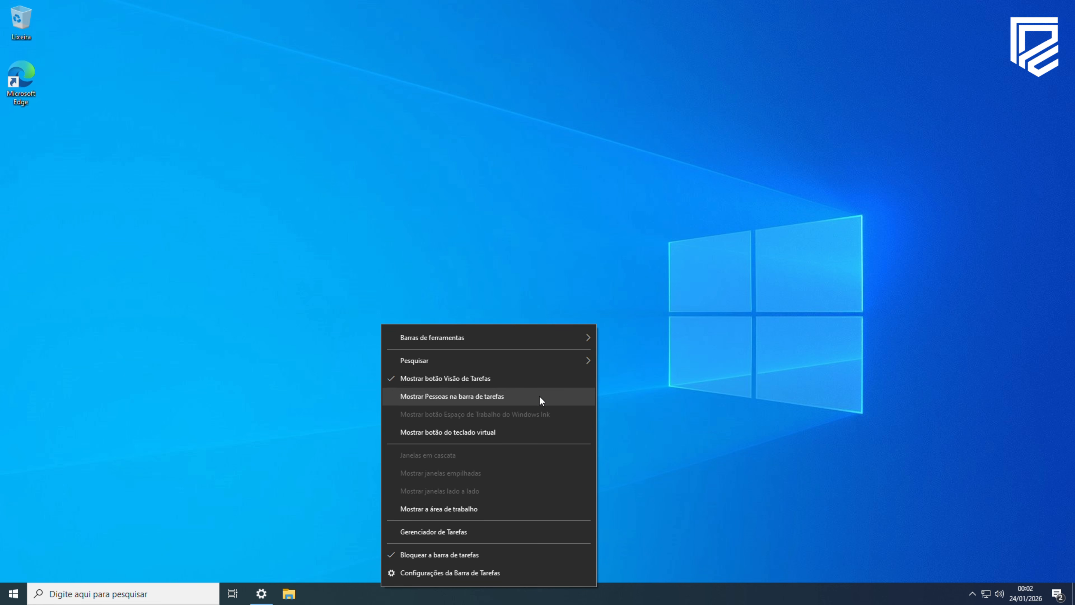
pyautogui.click(552, 384)
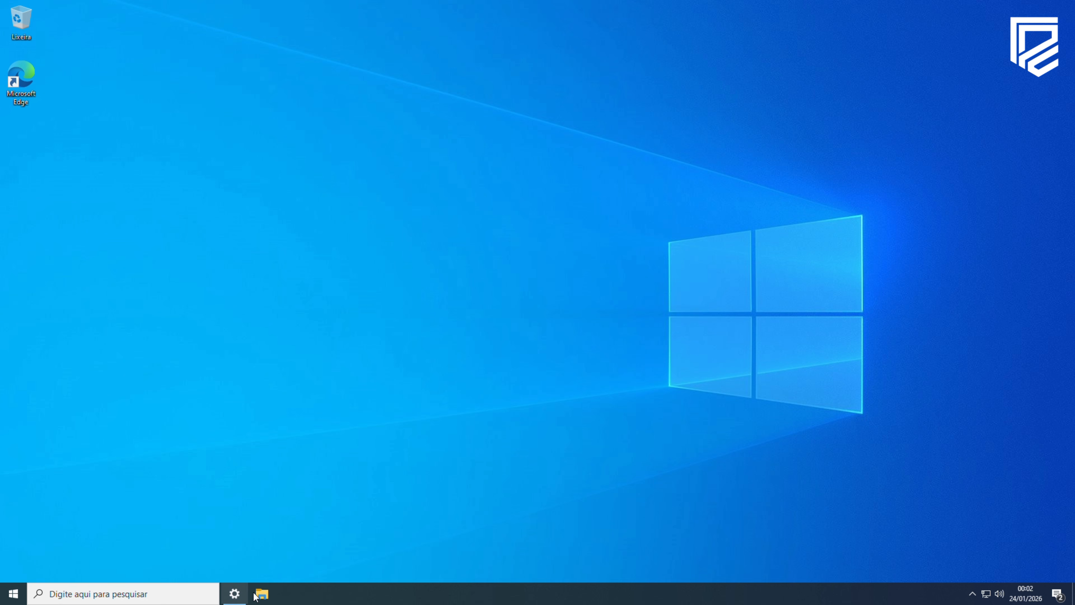
pyautogui.rightClick(377, 590)
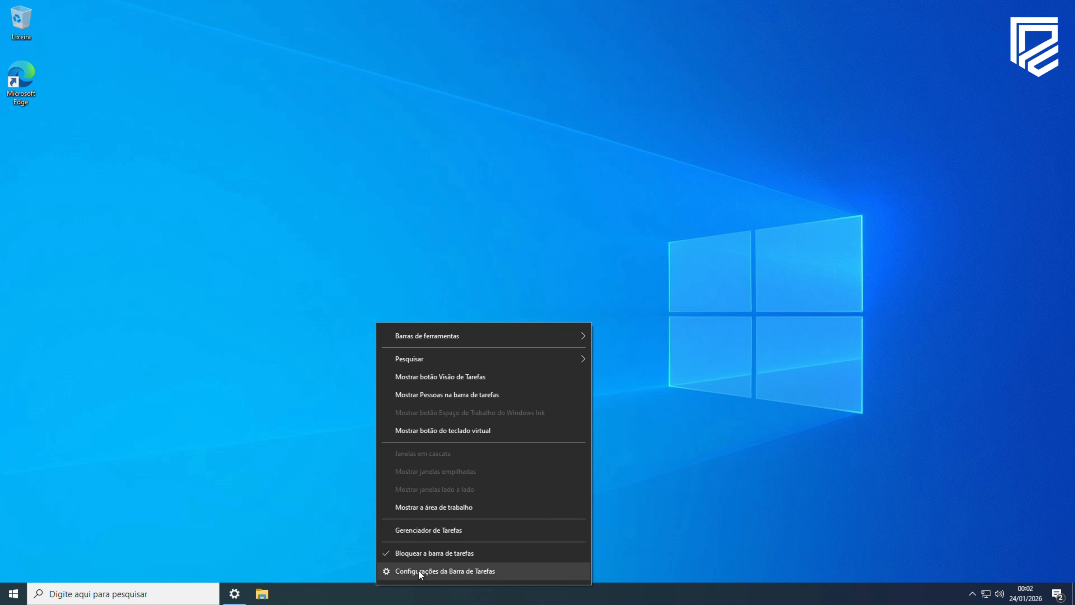
pyautogui.moveTo(563, 364)
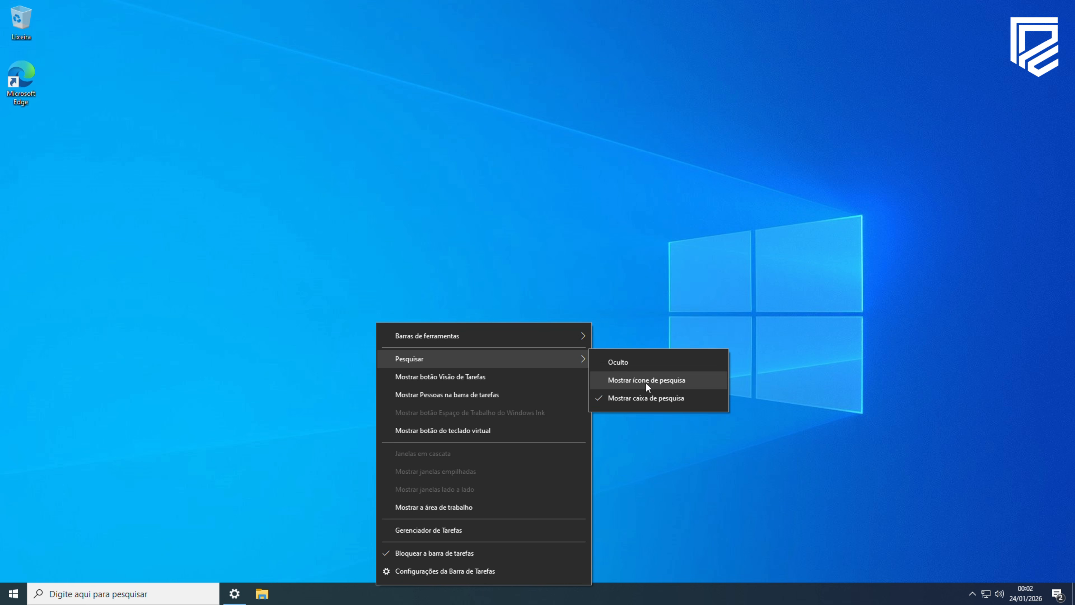
pyautogui.click(691, 385)
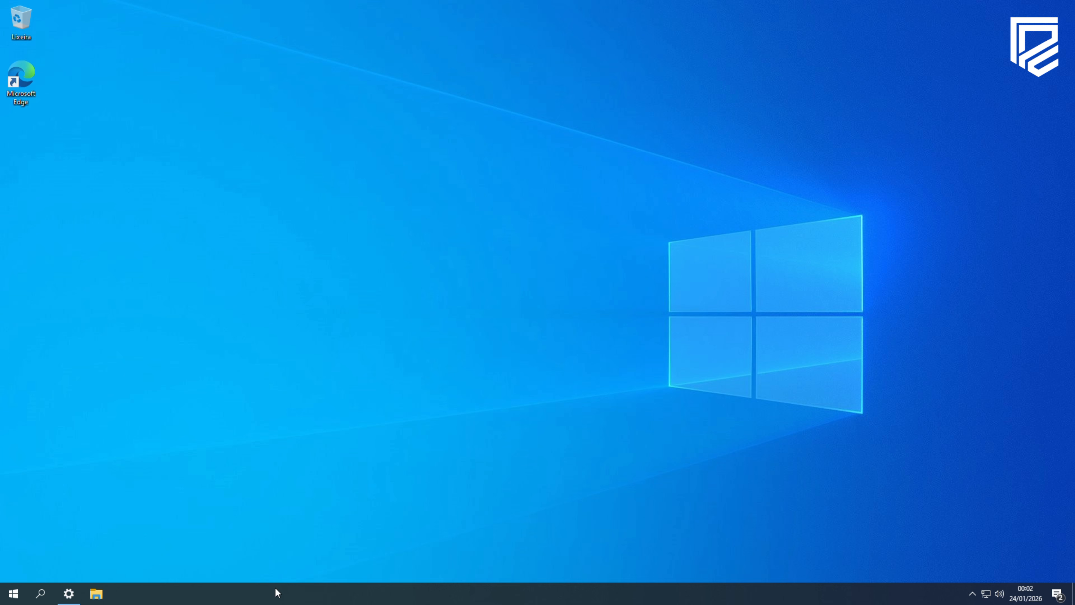
pyautogui.click(16, 595)
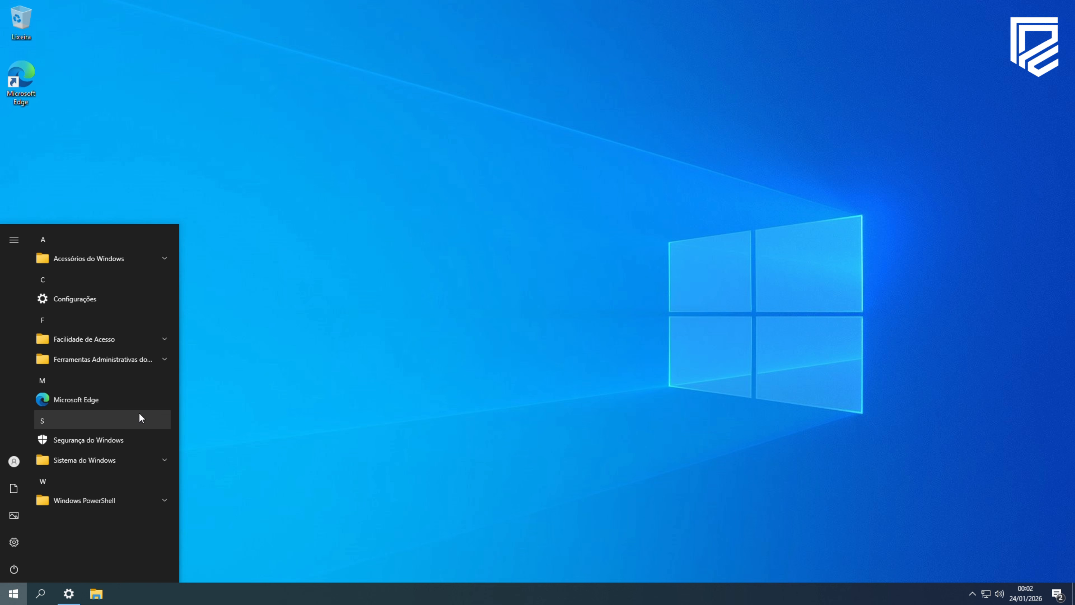
pyautogui.click(158, 461)
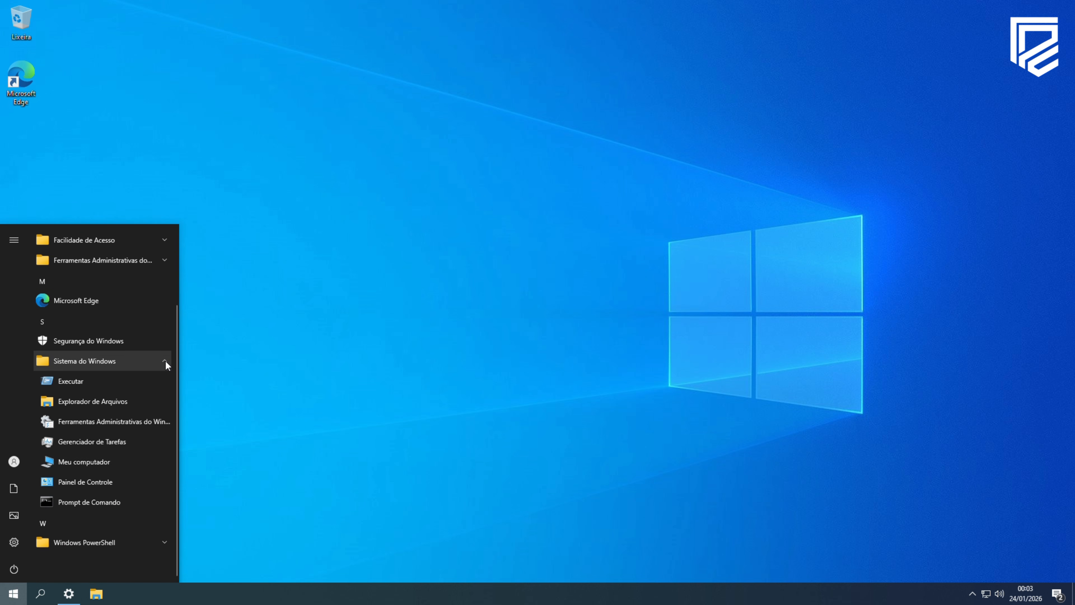
pyautogui.click(165, 363)
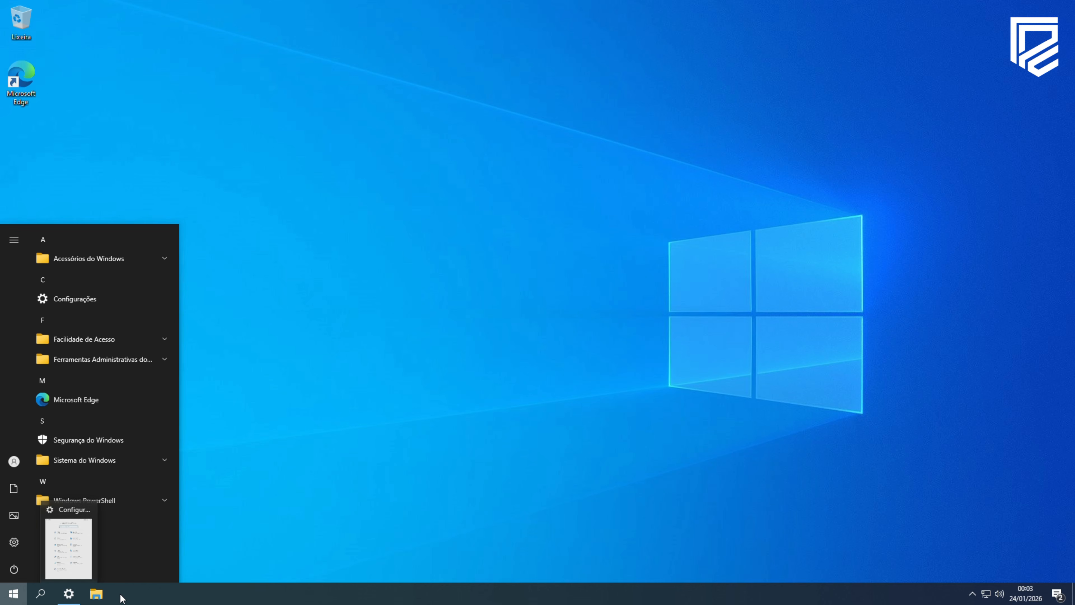
pyautogui.click(46, 597)
pyautogui.write('appw')
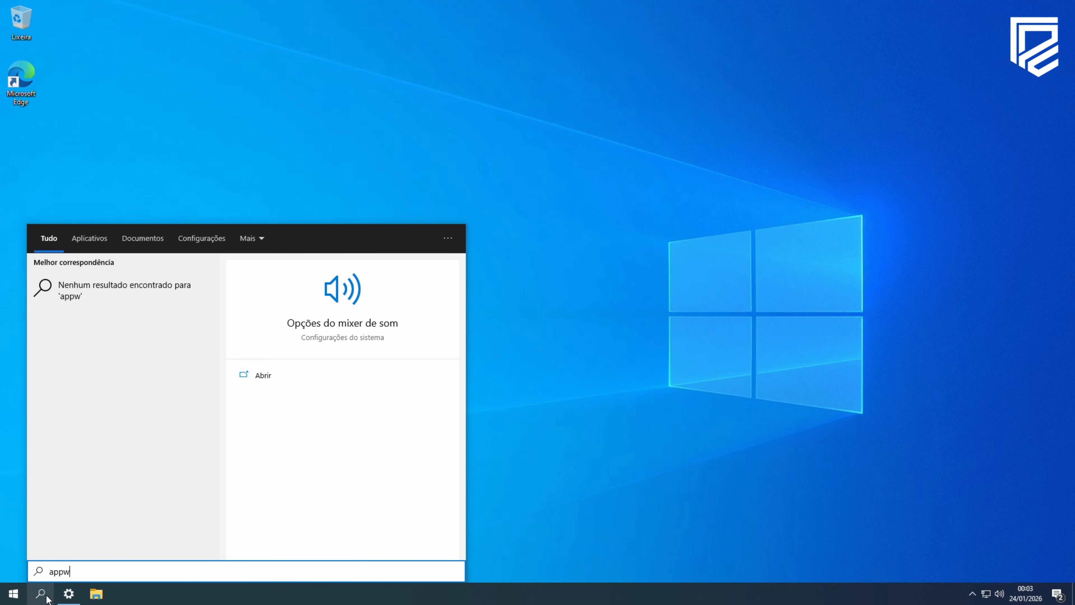
pyautogui.write('iz.cpl')
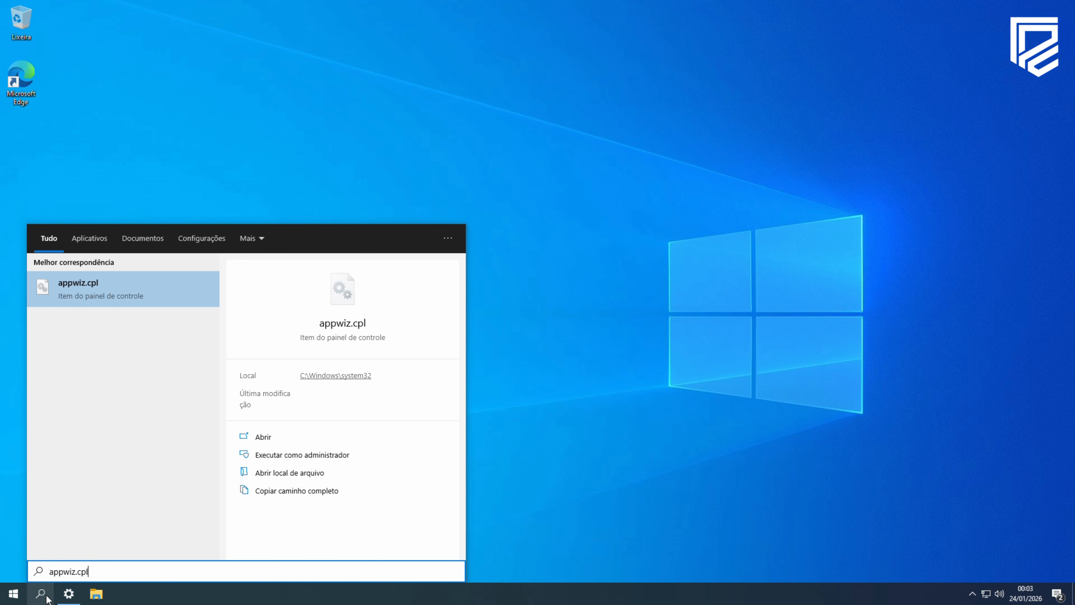
pyautogui.press('Return')
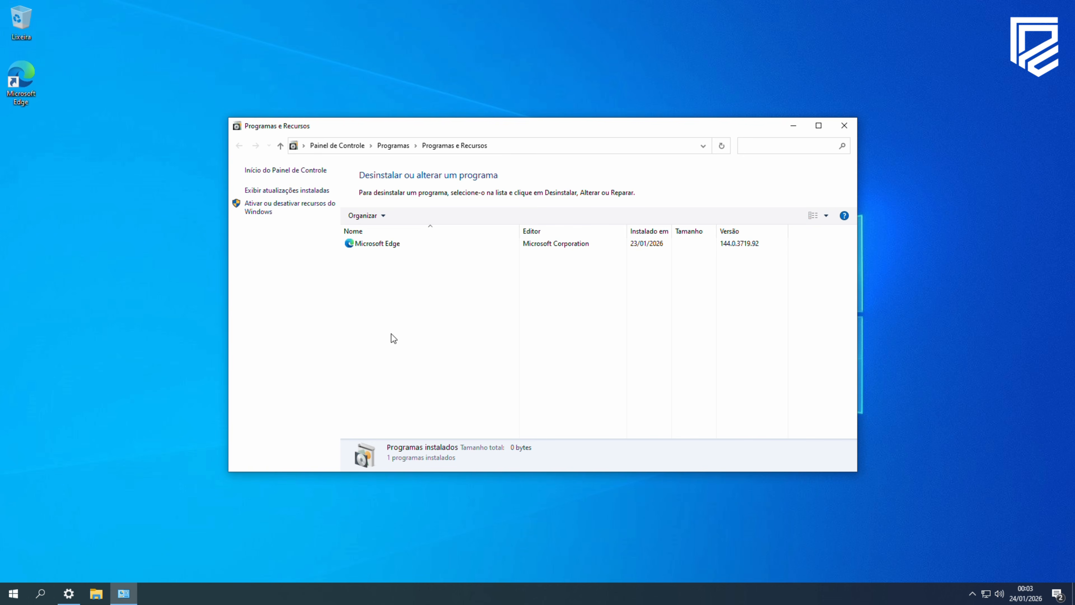
pyautogui.click(844, 125)
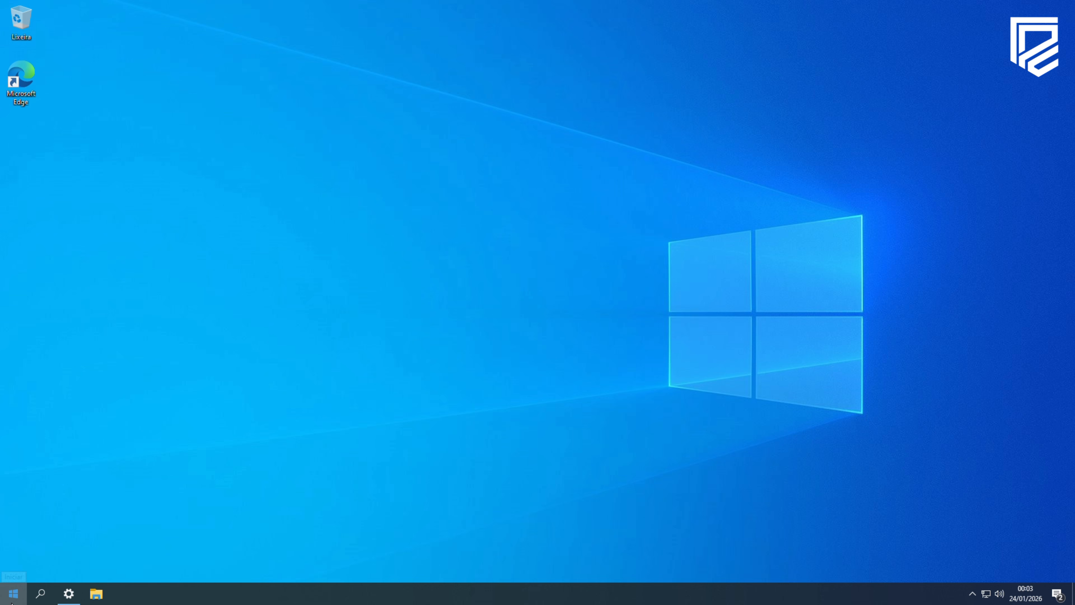
# Launch Microsoft Edge and get past its welcome setup without signing in or sharing data
pyautogui.click(13, 593)
pyautogui.click(134, 405)
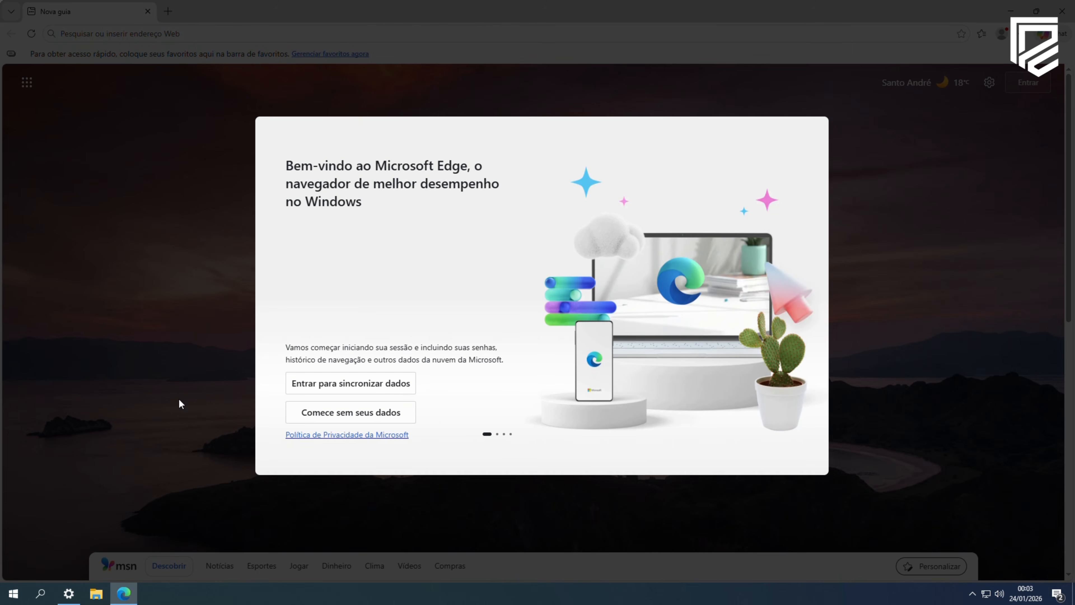
pyautogui.click(362, 413)
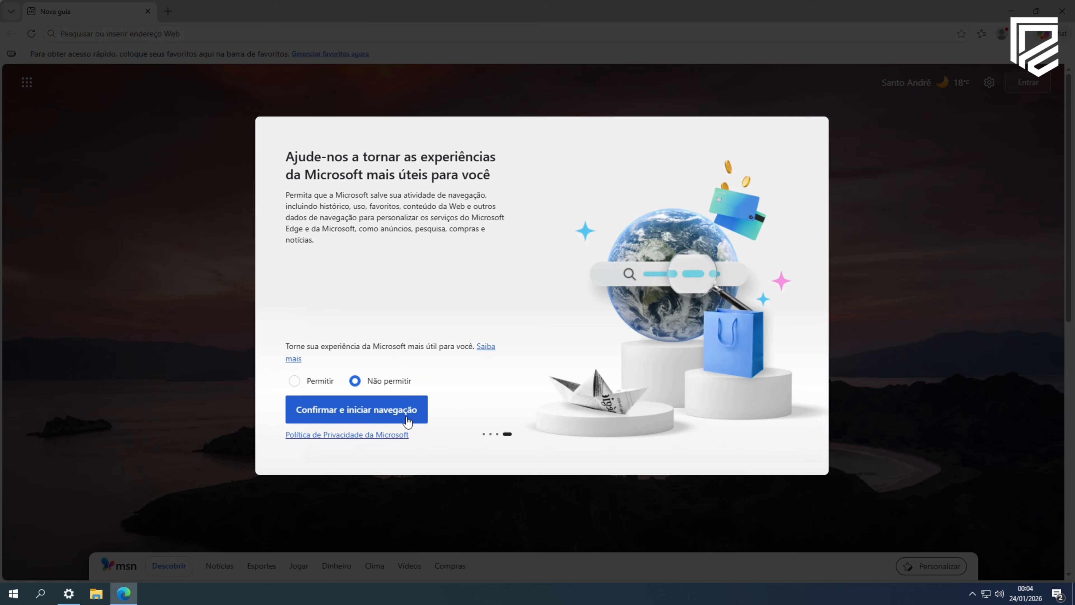
pyautogui.click(398, 411)
# Search the web for NINITE from Edge's address bar
pyautogui.click(161, 34)
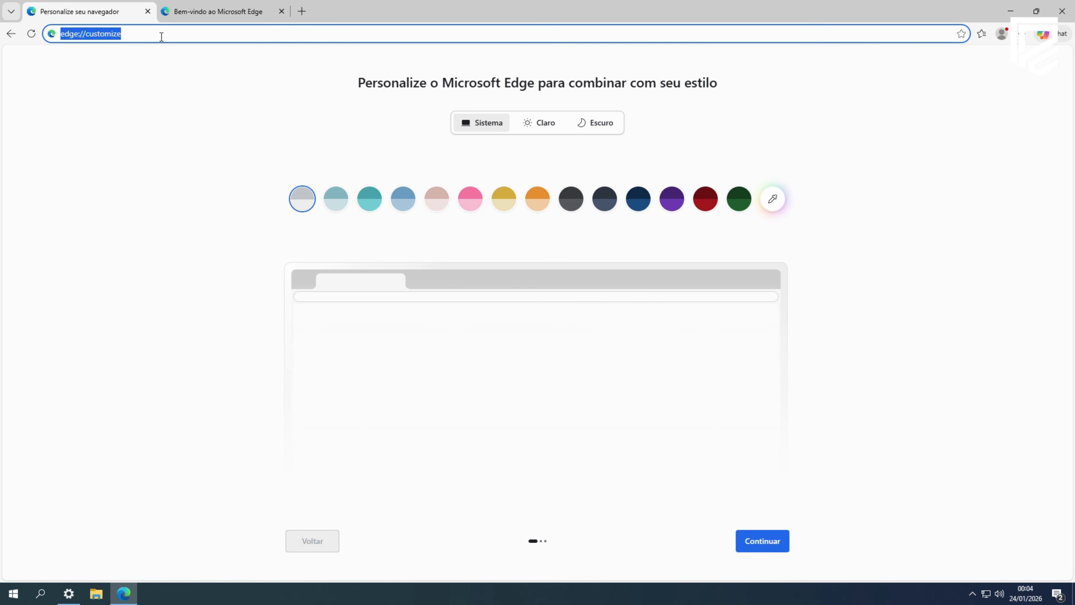
pyautogui.write('NINITE')
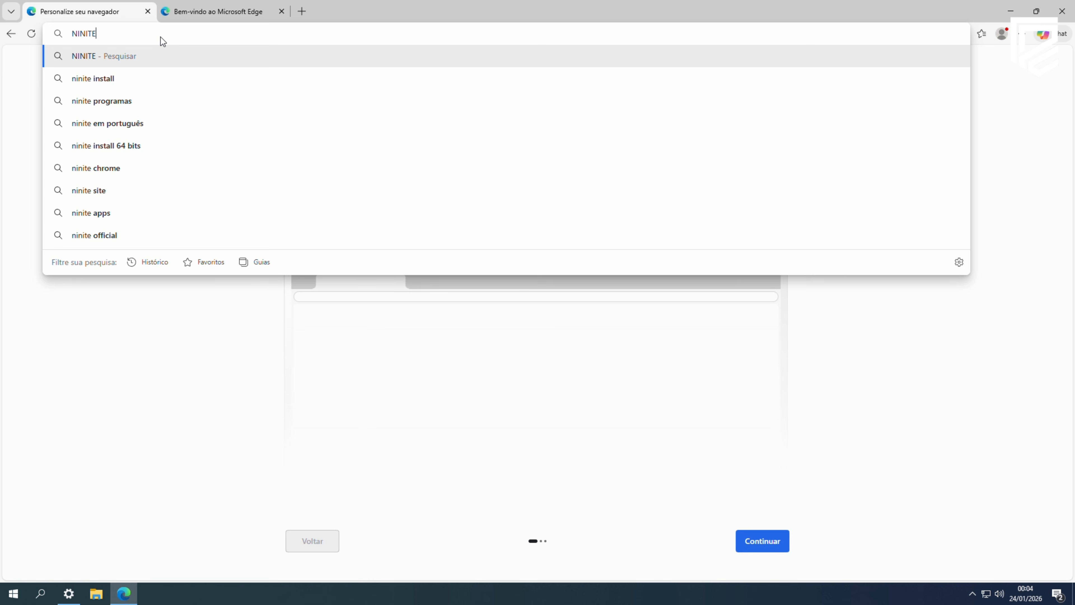
pyautogui.press('Return')
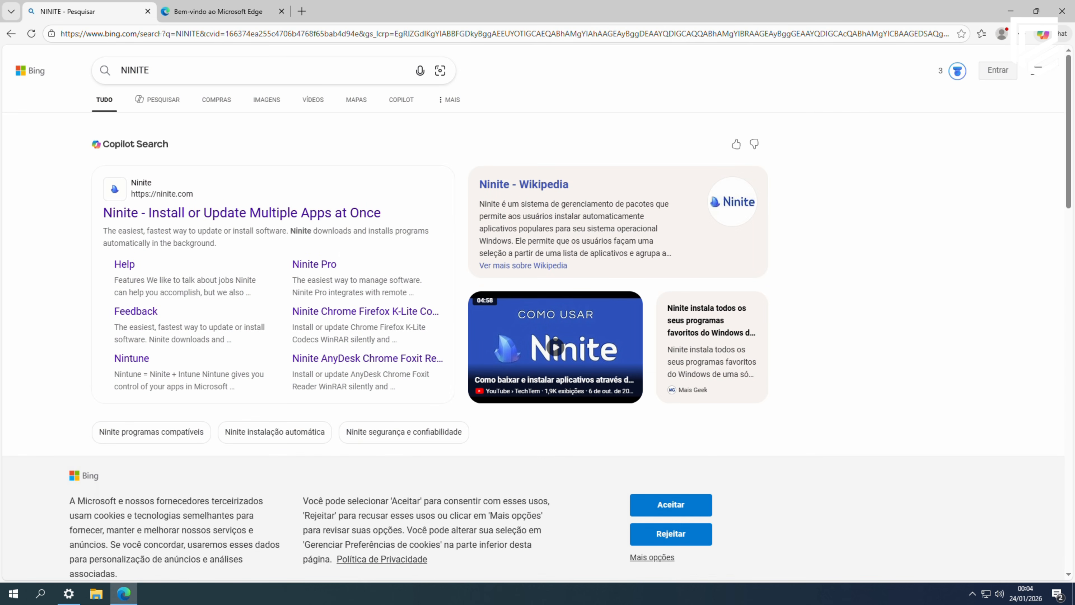
# Open ninite.com from the Bing results and tick Discord and .NET 4.8.1
pyautogui.click(275, 215)
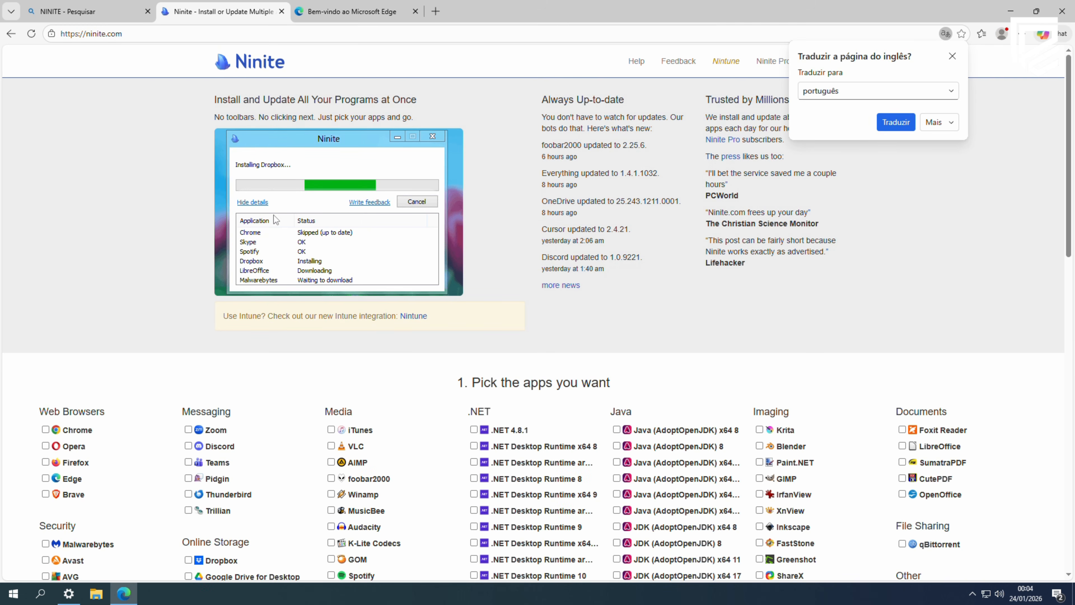
pyautogui.scroll(-5, 969, 204)
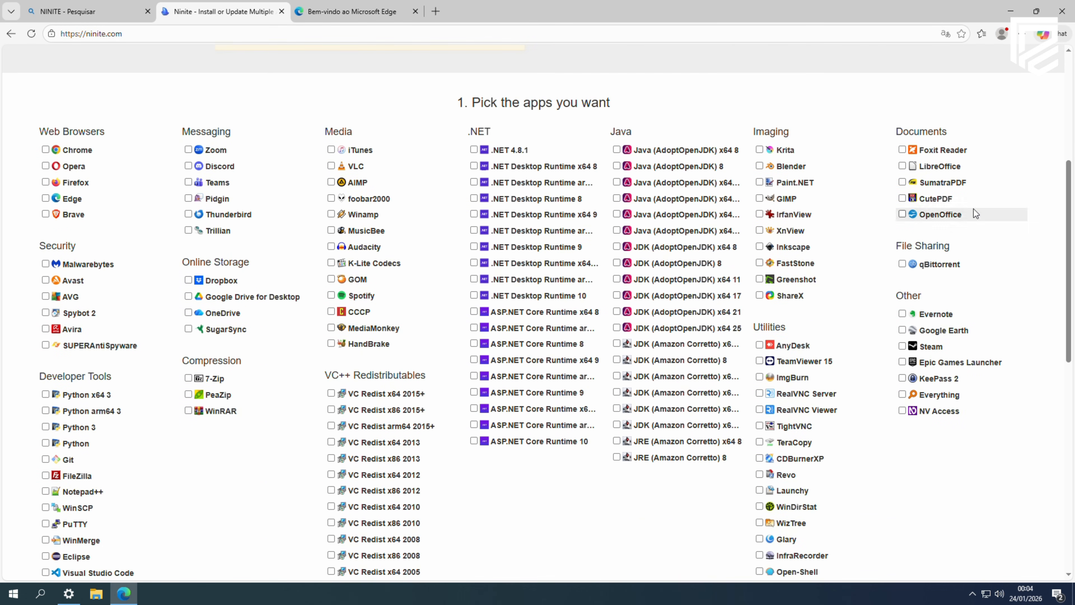
pyautogui.moveTo(1069, 221); pyautogui.dragTo(1069, 232)
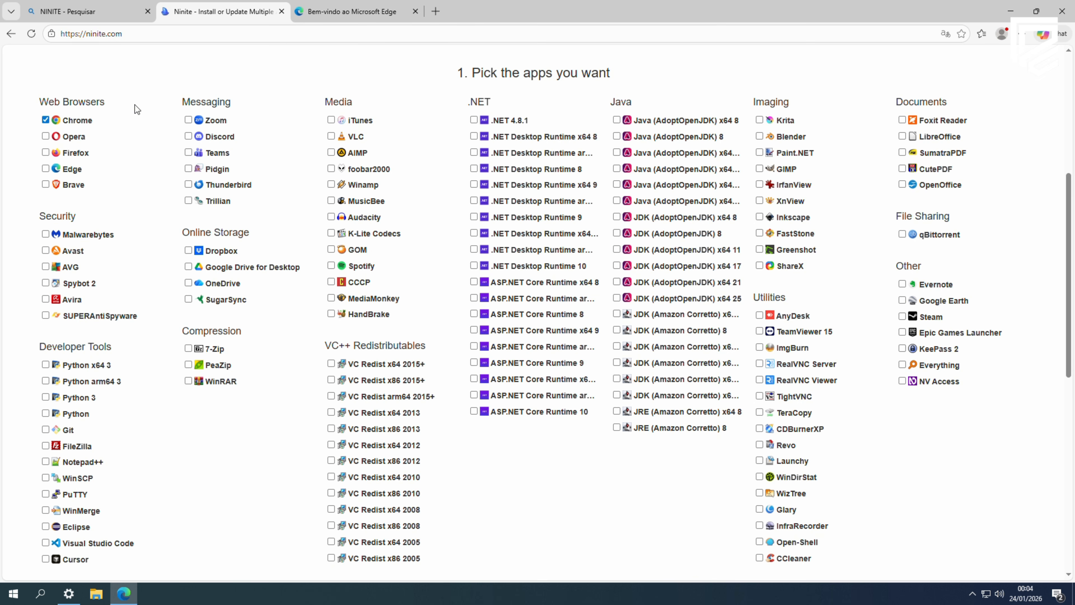
pyautogui.click(207, 138)
pyautogui.click(474, 121)
# Tick the x64 and x86 VC Redist packages for 2015+, 2013, 2012, 2010, 2008, 2005, plus WinRAR
pyautogui.click(333, 362)
pyautogui.click(332, 382)
pyautogui.click(333, 412)
pyautogui.click(334, 429)
pyautogui.click(333, 445)
pyautogui.click(332, 463)
pyautogui.click(332, 478)
pyautogui.click(332, 495)
pyautogui.click(333, 510)
pyautogui.click(333, 527)
pyautogui.click(332, 543)
pyautogui.click(332, 558)
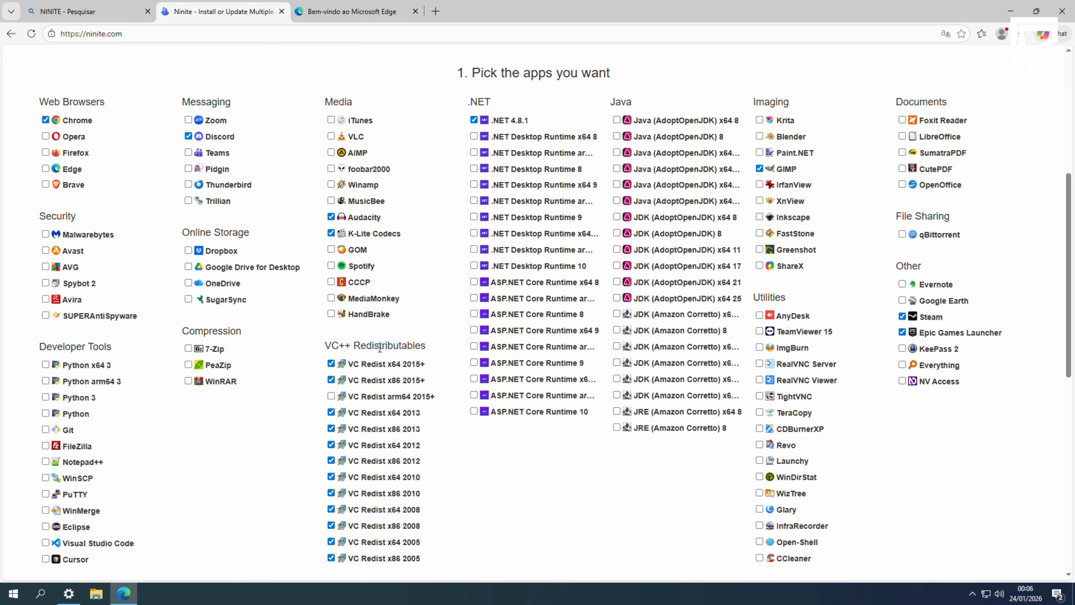
pyautogui.click(215, 380)
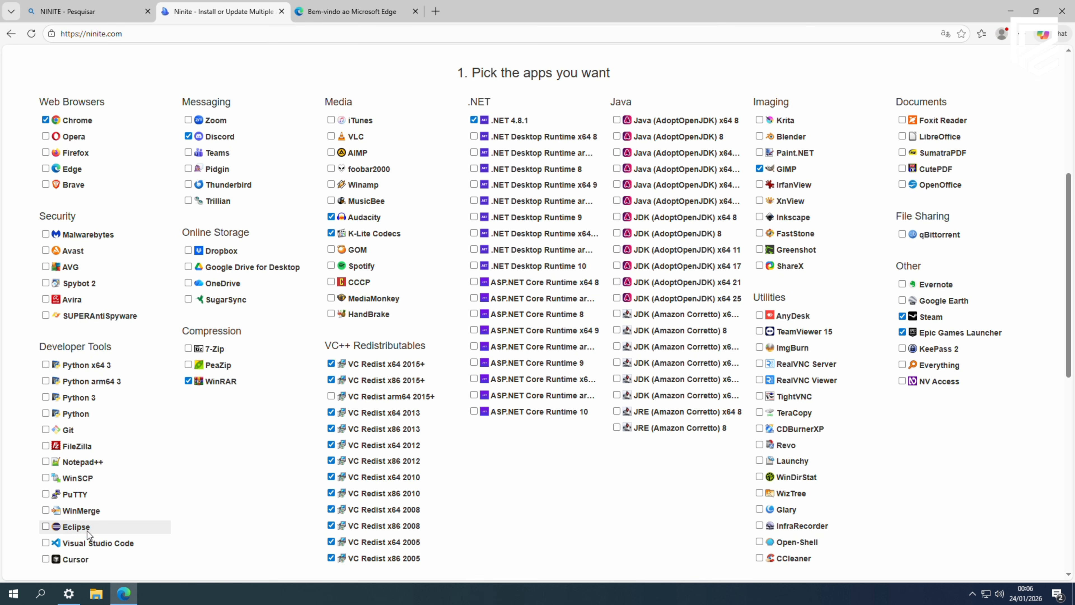
pyautogui.moveTo(1069, 341); pyautogui.dragTo(1072, 534)
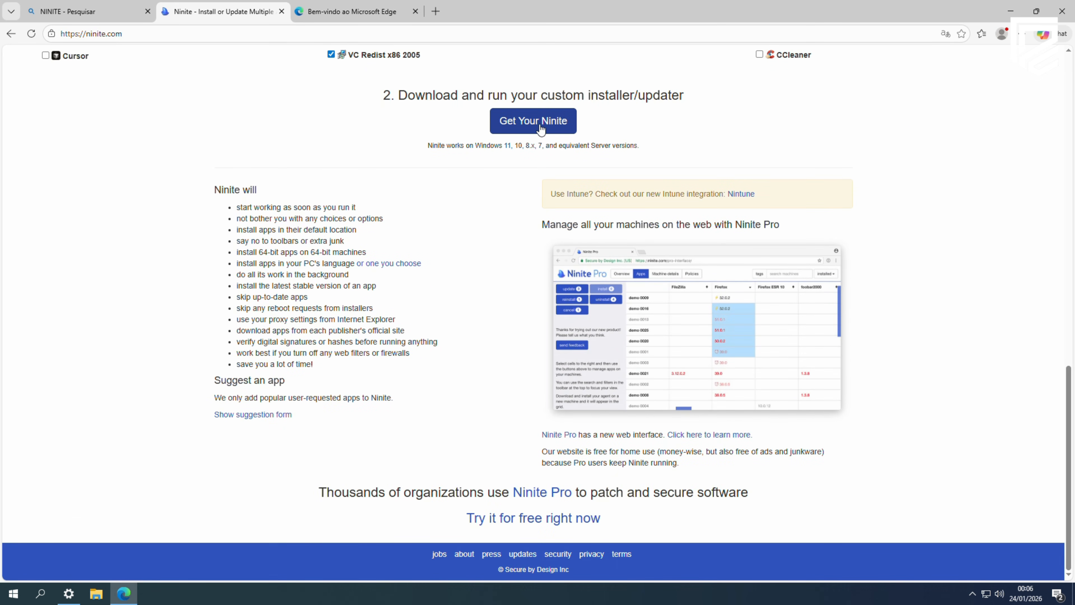
# Download the custom Ninite installer, close all three Edge tabs, and launch it from Downloads
pyautogui.click(562, 131)
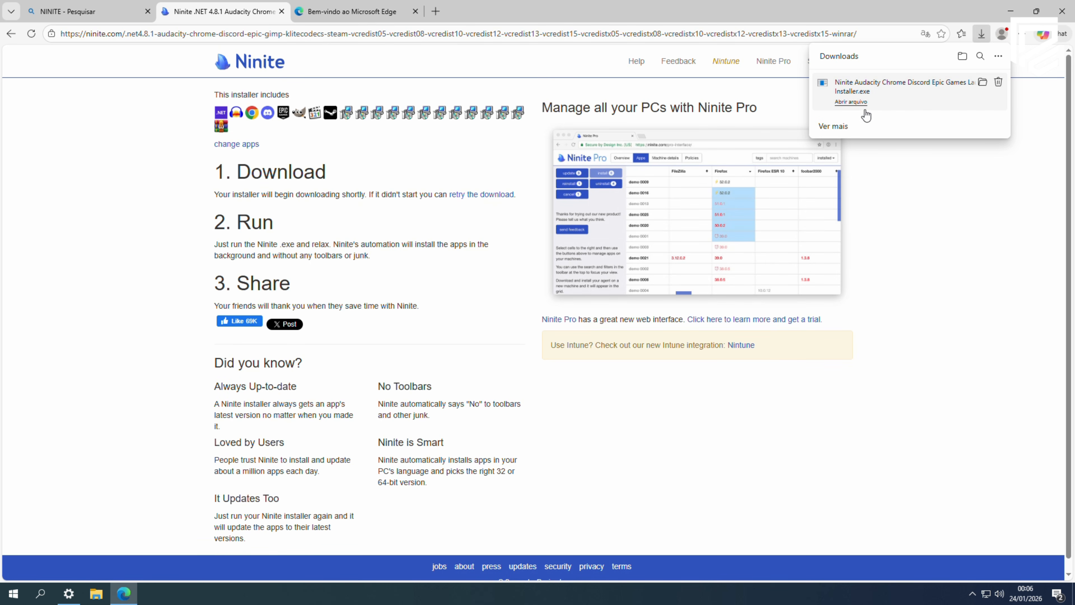
pyautogui.click(836, 127)
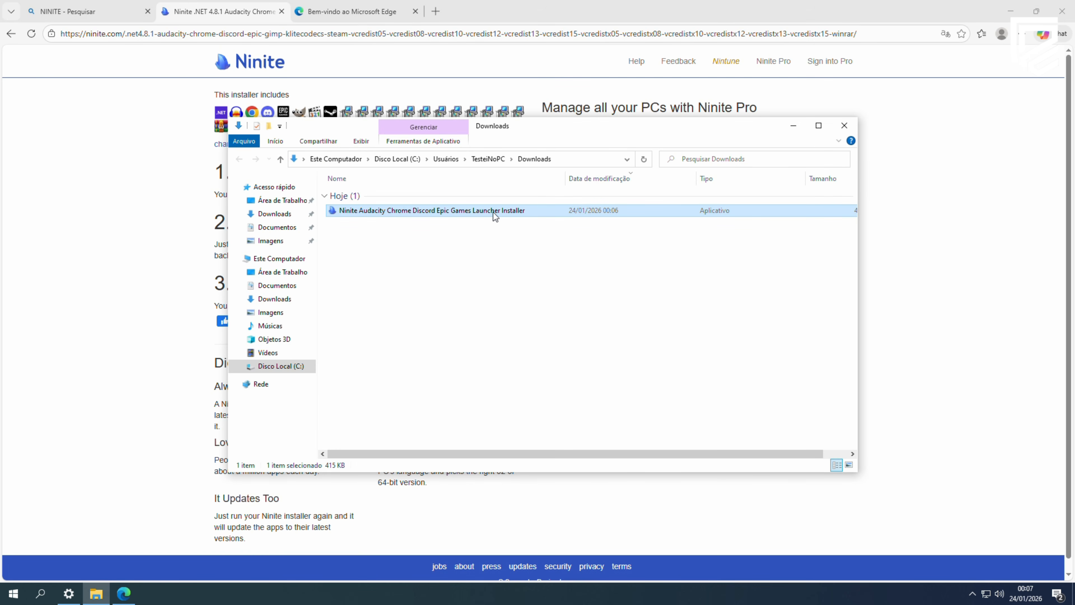
pyautogui.click(281, 11)
pyautogui.click(281, 12)
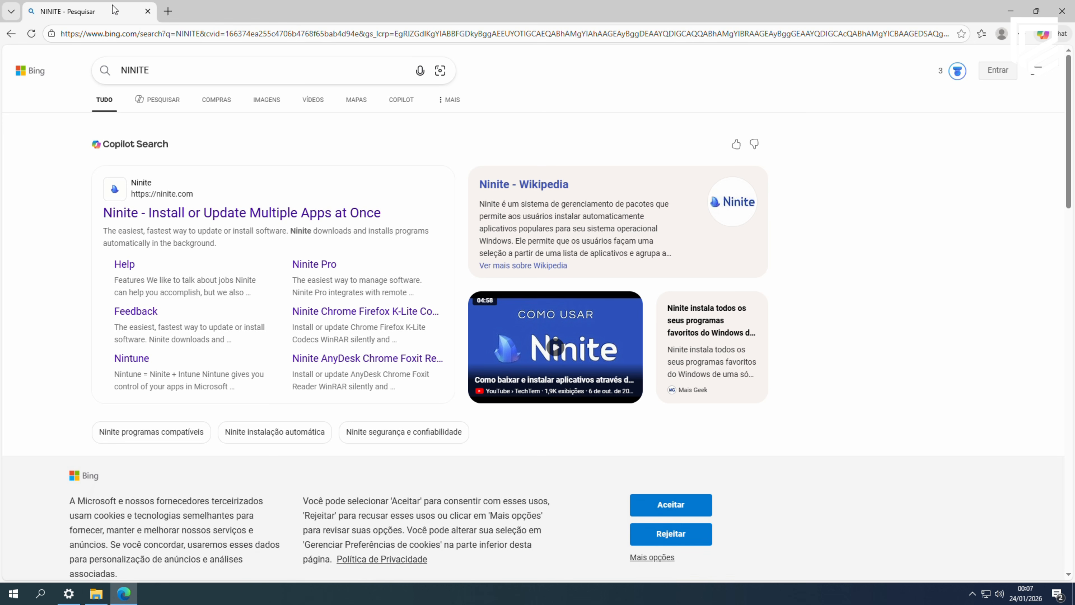
pyautogui.click(148, 12)
pyautogui.doubleClick(425, 209)
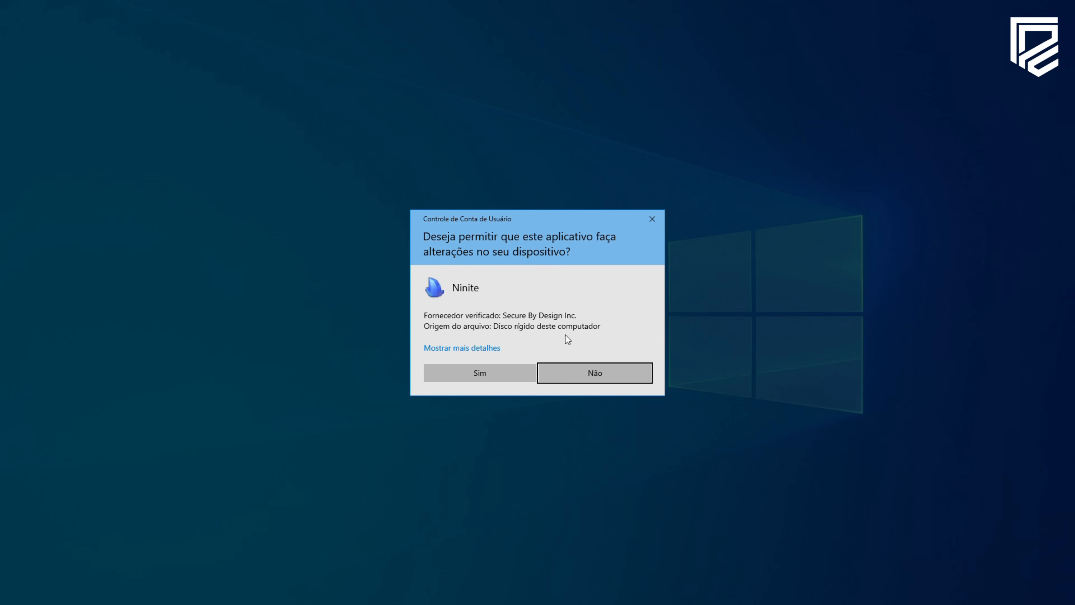
# Approve both UAC prompts, close Explorer and the Discord login, then close Ninite once installs finish
pyautogui.click(523, 376)
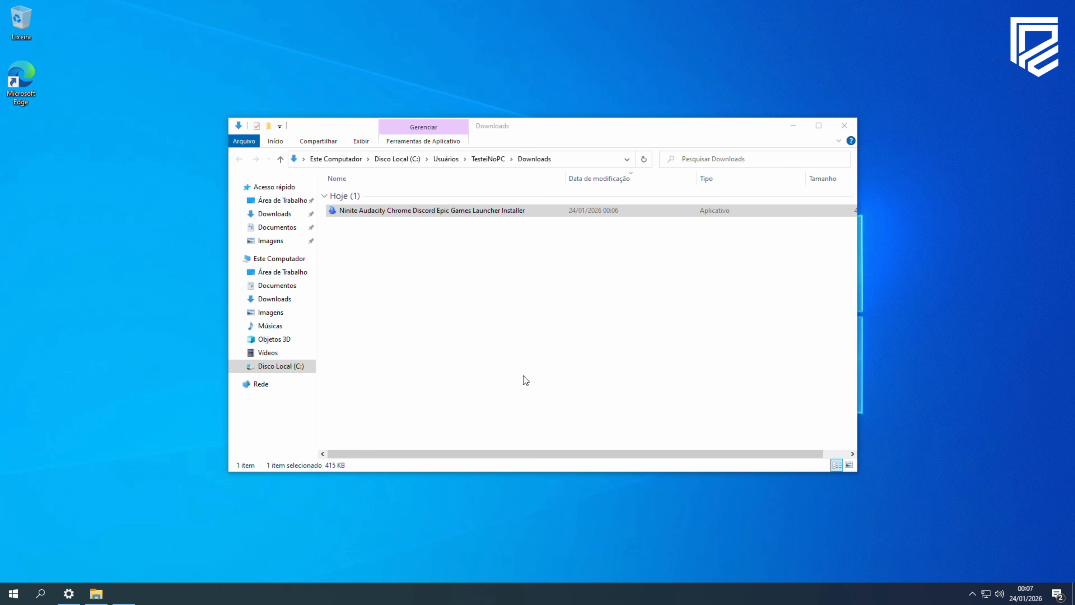
pyautogui.click(842, 126)
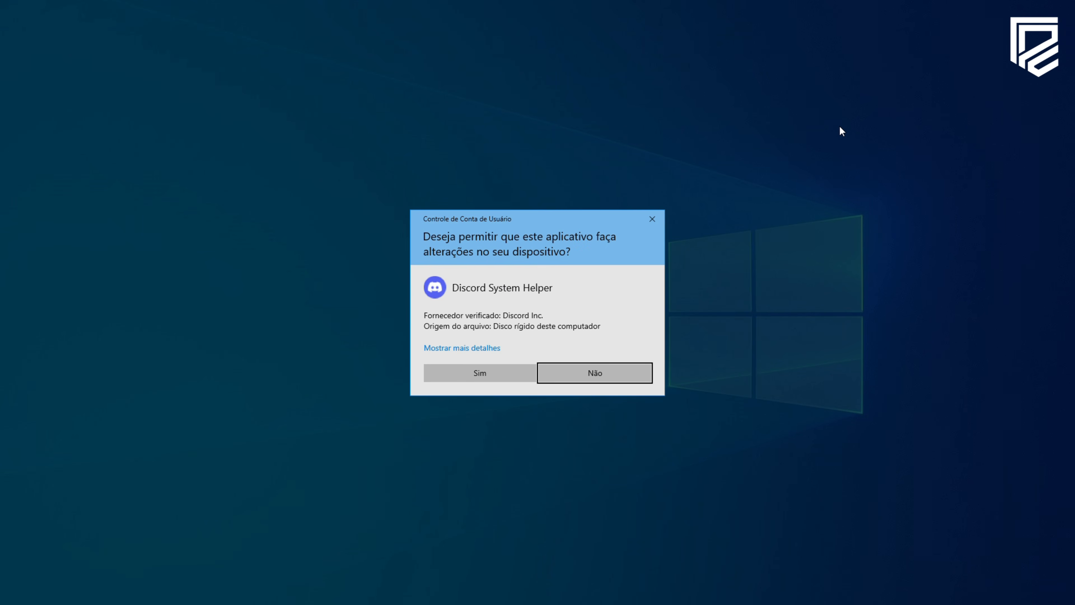
pyautogui.click(520, 375)
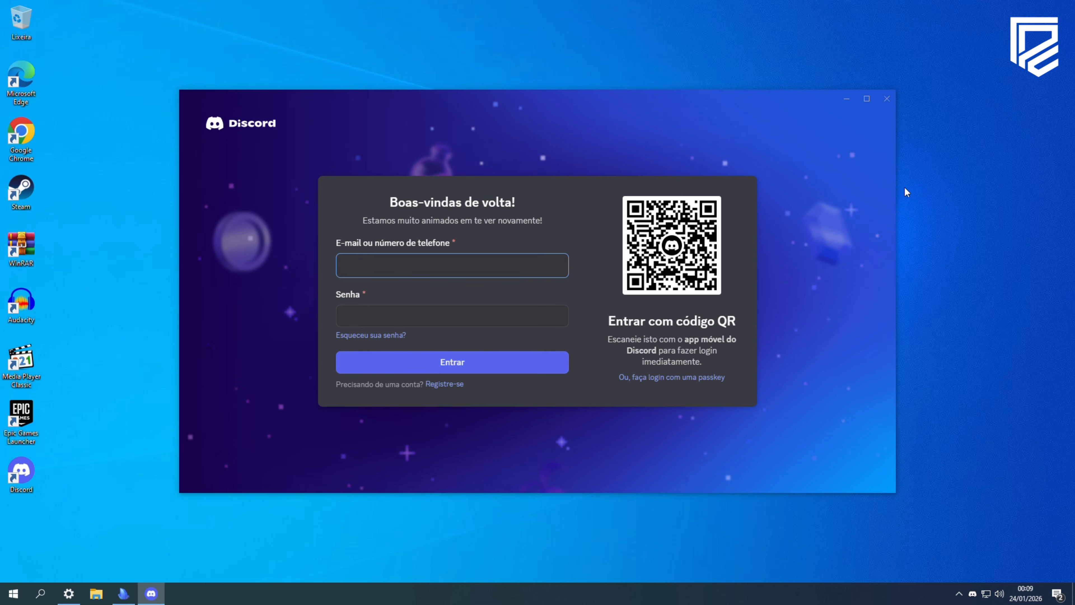
pyautogui.click(886, 100)
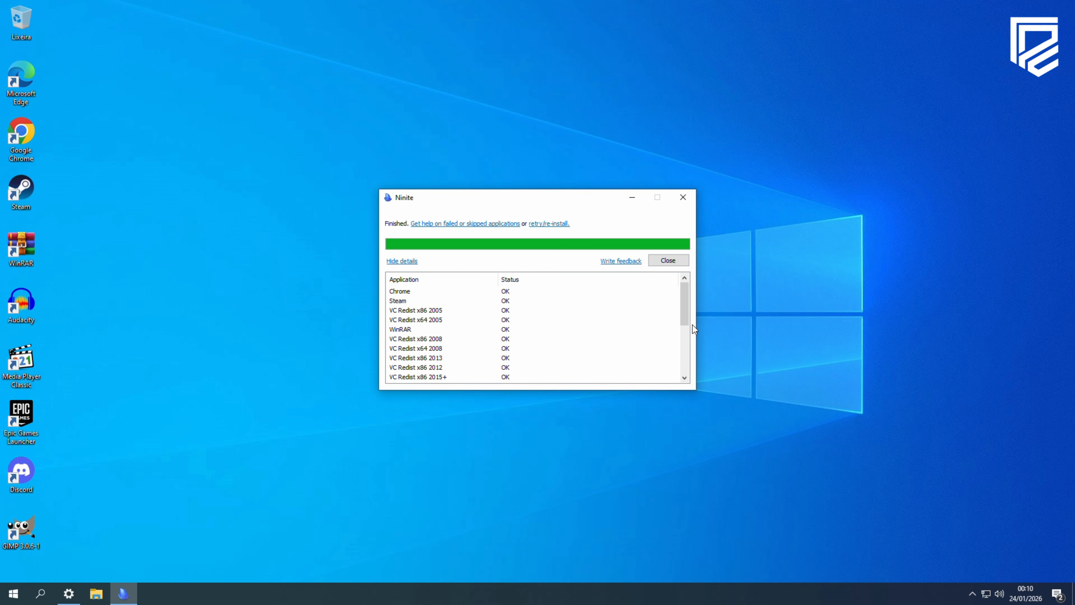
pyautogui.moveTo(684, 294); pyautogui.dragTo(694, 361)
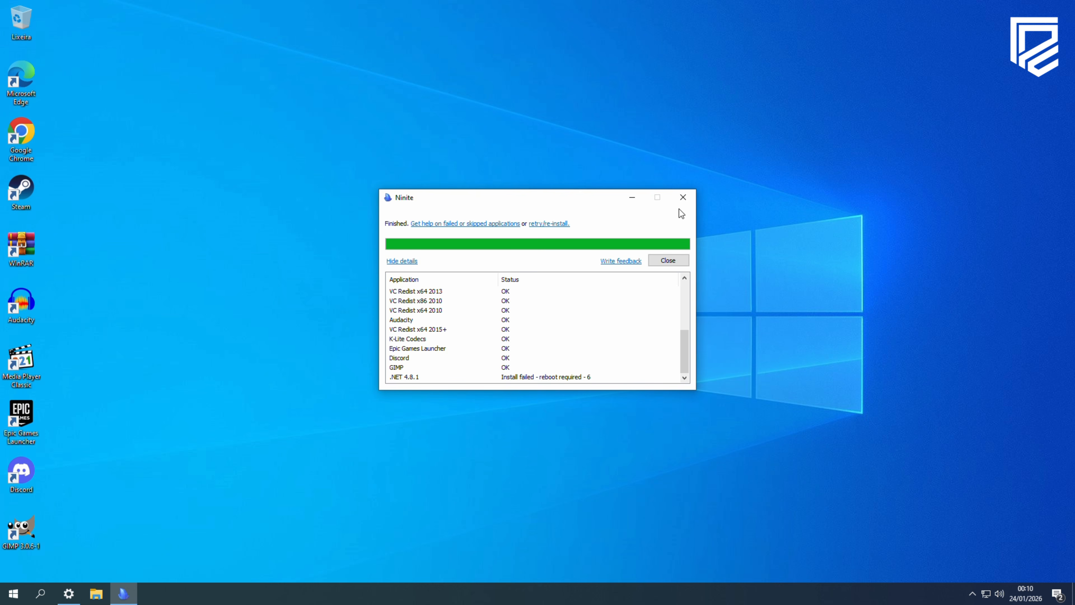
pyautogui.click(682, 197)
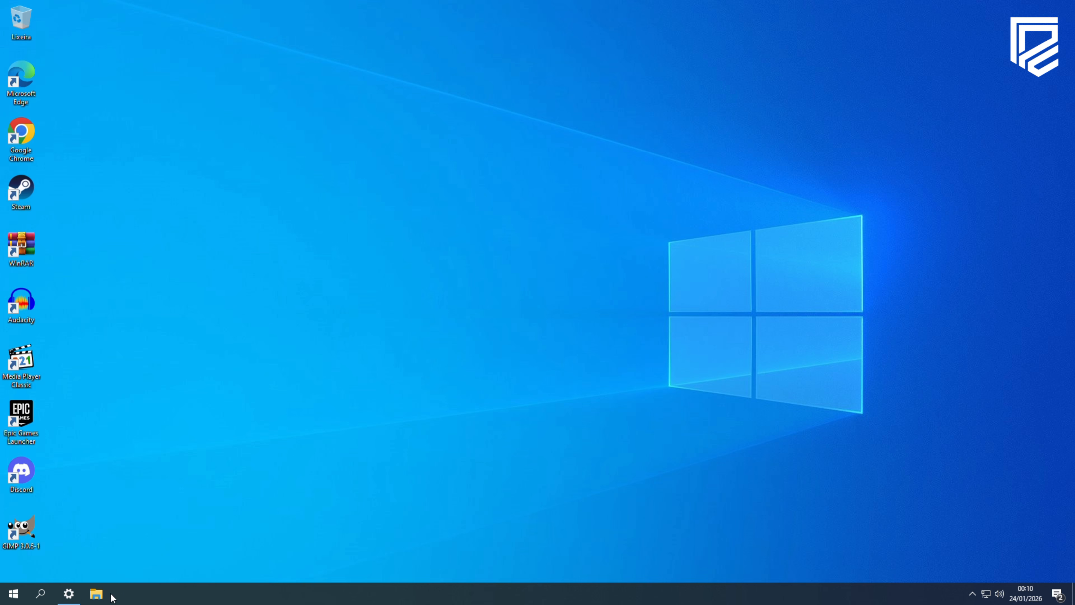
# Pin Audacity, Epic Games Launcher, Steam, GIMP, Chrome and Discord to the taskbar
pyautogui.moveTo(21, 303); pyautogui.dragTo(124, 592)
pyautogui.moveTo(19, 419); pyautogui.dragTo(164, 592)
pyautogui.moveTo(22, 193); pyautogui.dragTo(197, 593)
pyautogui.moveTo(22, 530); pyautogui.dragTo(148, 592)
pyautogui.moveTo(21, 132); pyautogui.dragTo(234, 593)
pyautogui.moveTo(18, 474); pyautogui.dragTo(174, 592)
# Permanently delete all nine app shortcuts from the desktop
pyautogui.moveTo(228, 561); pyautogui.dragTo(2, 91)
pyautogui.hotkey('shift', 'Delete')
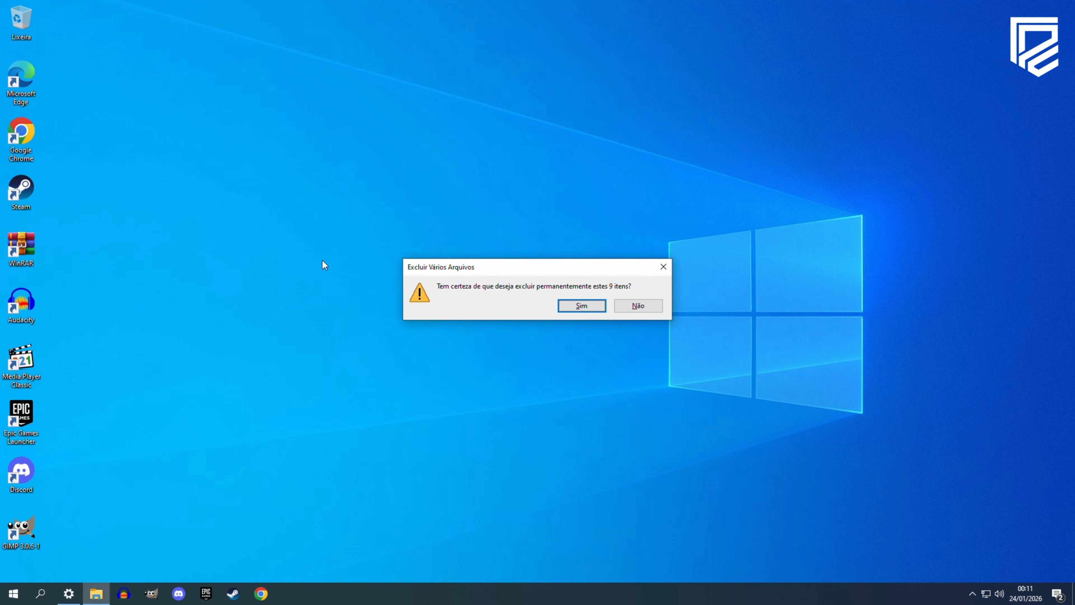
pyautogui.click(588, 305)
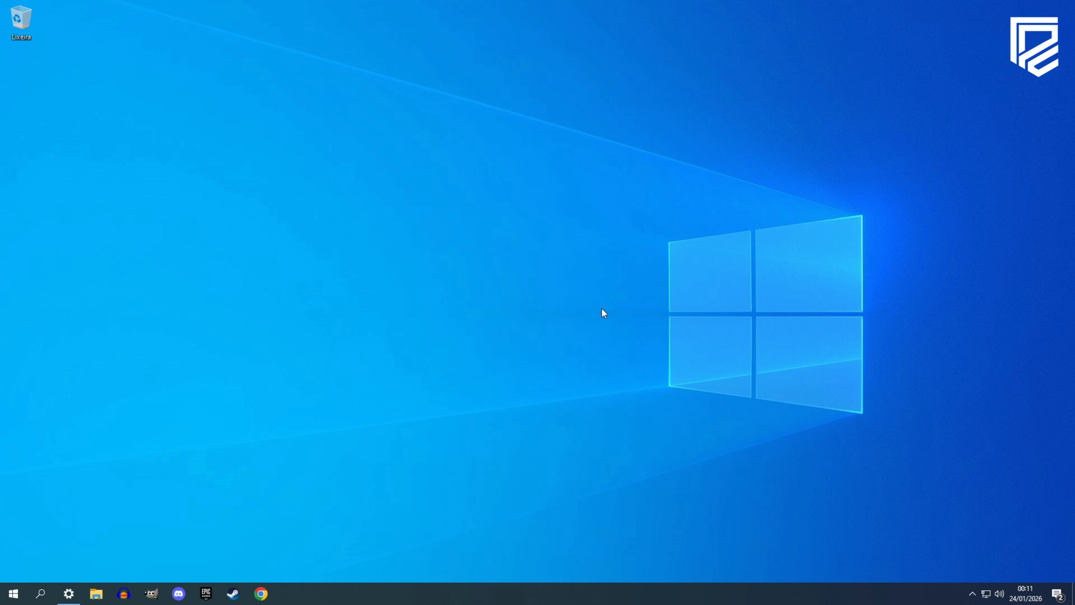
# Set the Lixeira's maximum size to 300 MB in its properties and apply
pyautogui.rightClick(24, 27)
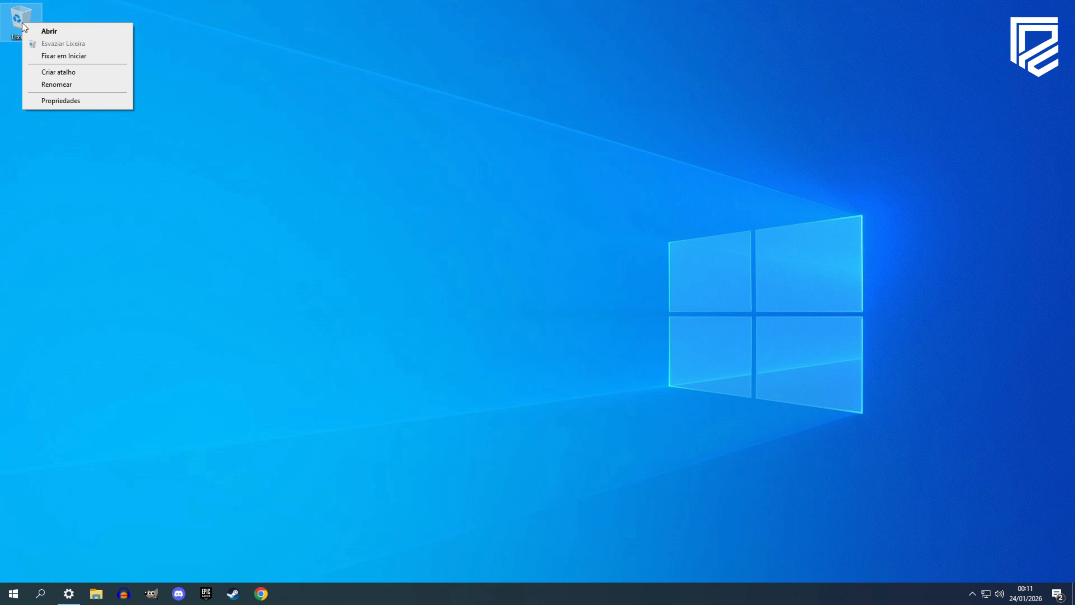
pyautogui.click(85, 99)
pyautogui.moveTo(117, 24); pyautogui.dragTo(538, 205)
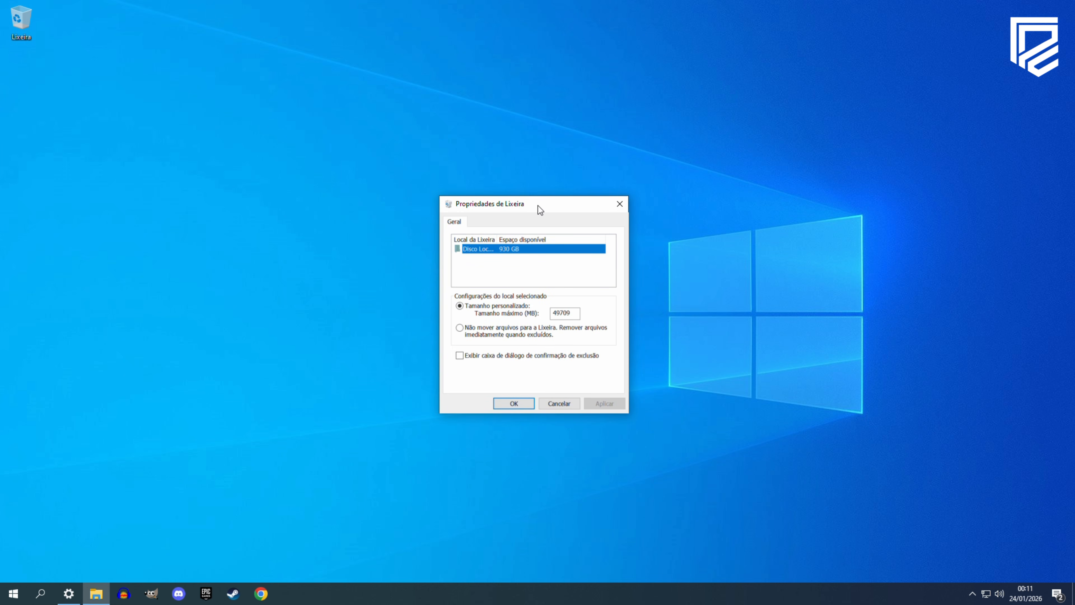
pyautogui.doubleClick(569, 313)
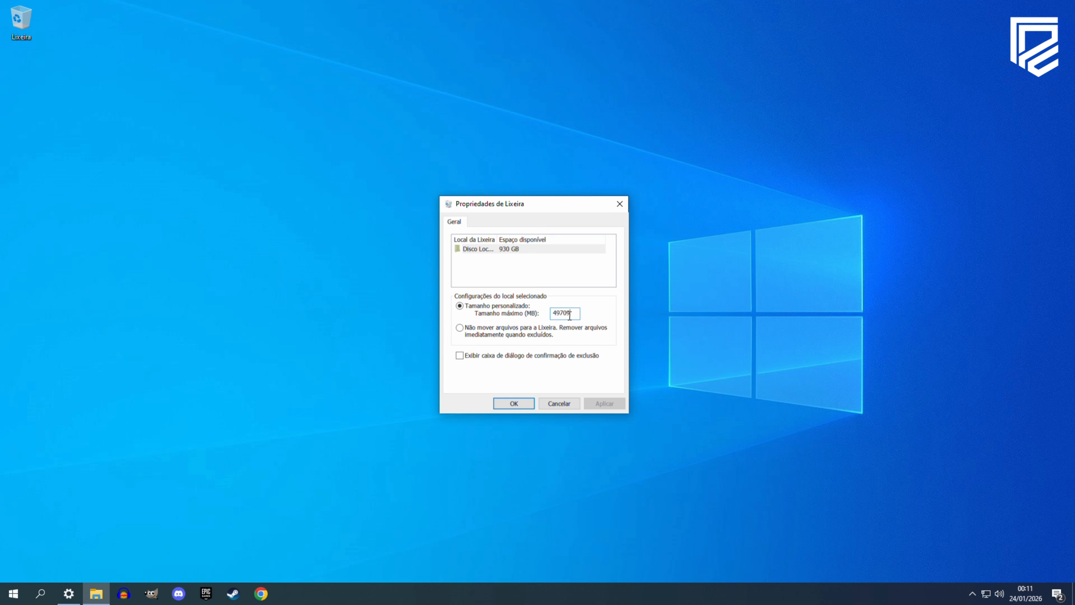
pyautogui.moveTo(574, 314); pyautogui.dragTo(552, 314)
pyautogui.write('33')
pyautogui.click(608, 403)
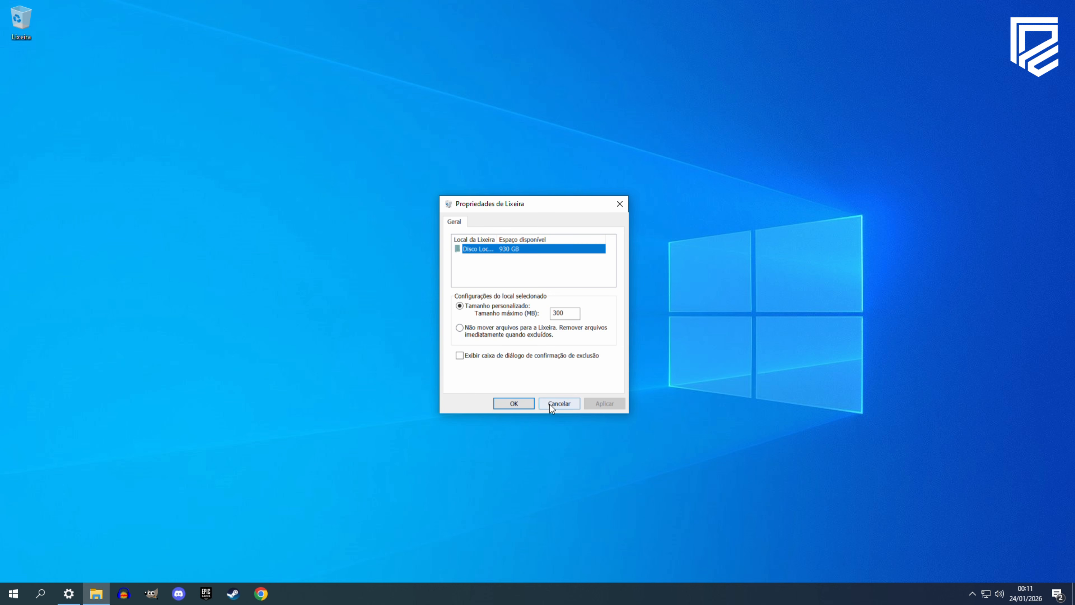
pyautogui.click(530, 403)
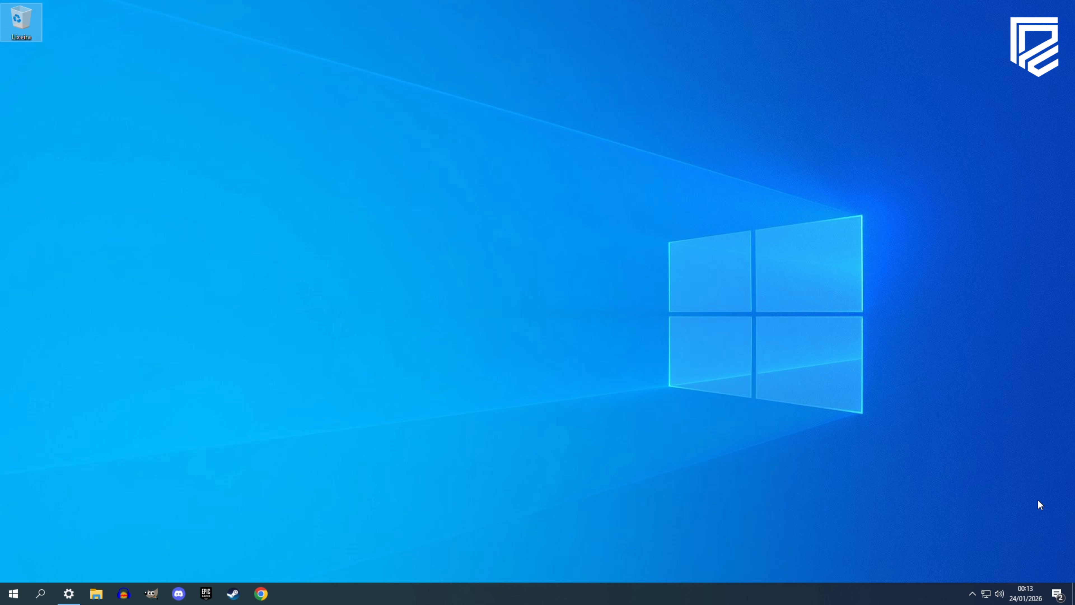
# In maximized Settings, pause Windows Update for 7 days and go to its Opções avançadas
pyautogui.press('super+i')
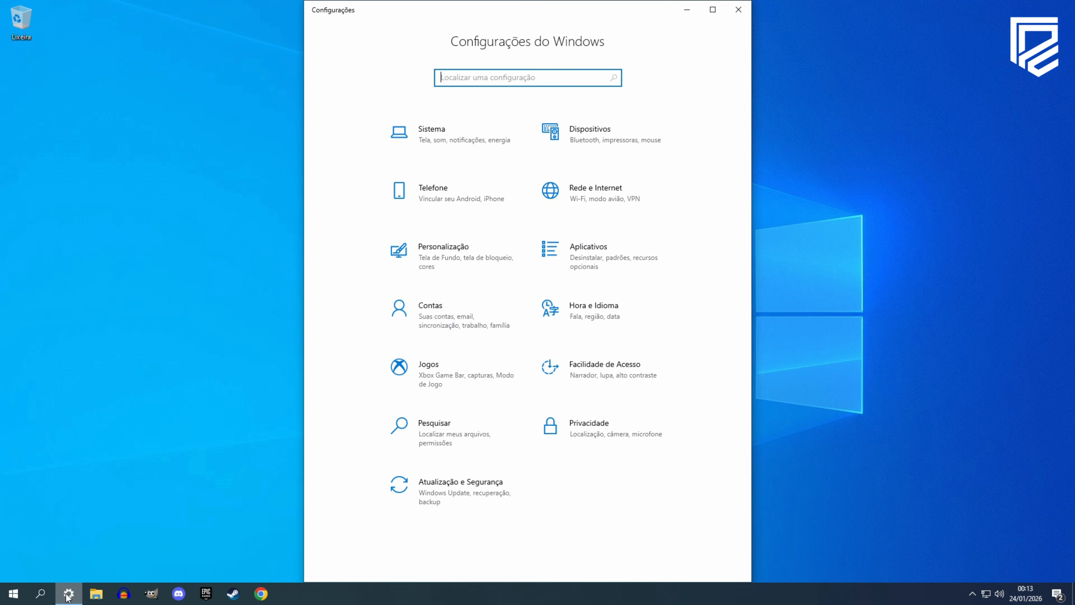
pyautogui.click(713, 10)
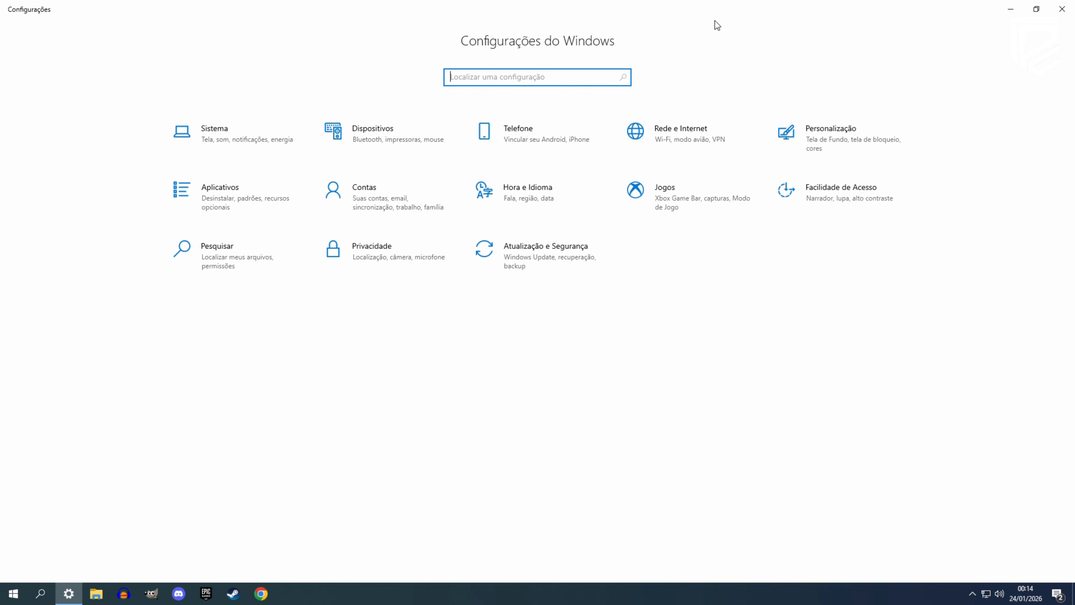
pyautogui.click(565, 272)
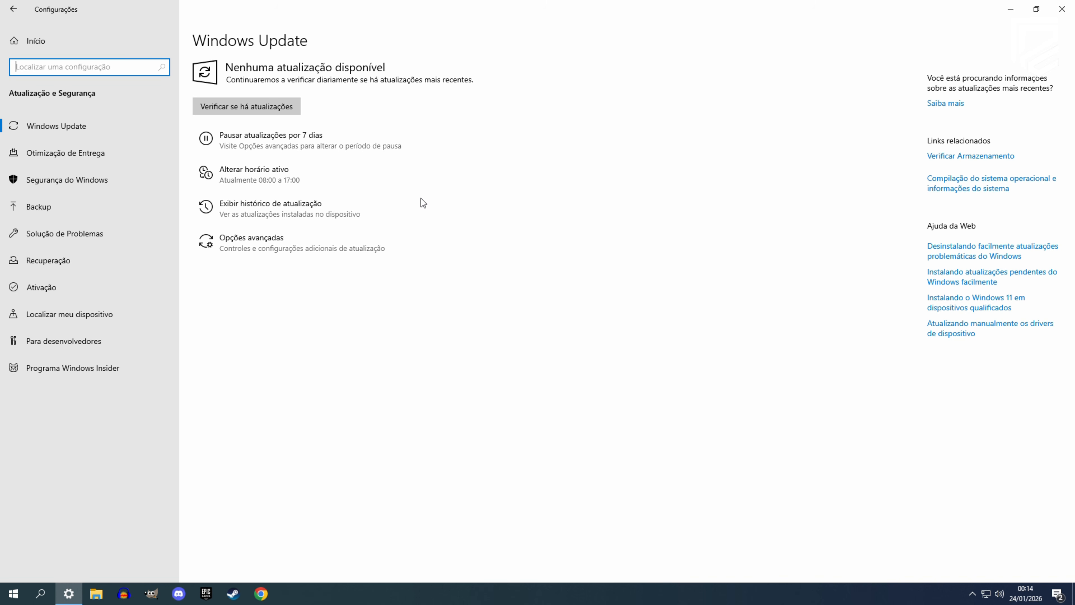
pyautogui.click(319, 148)
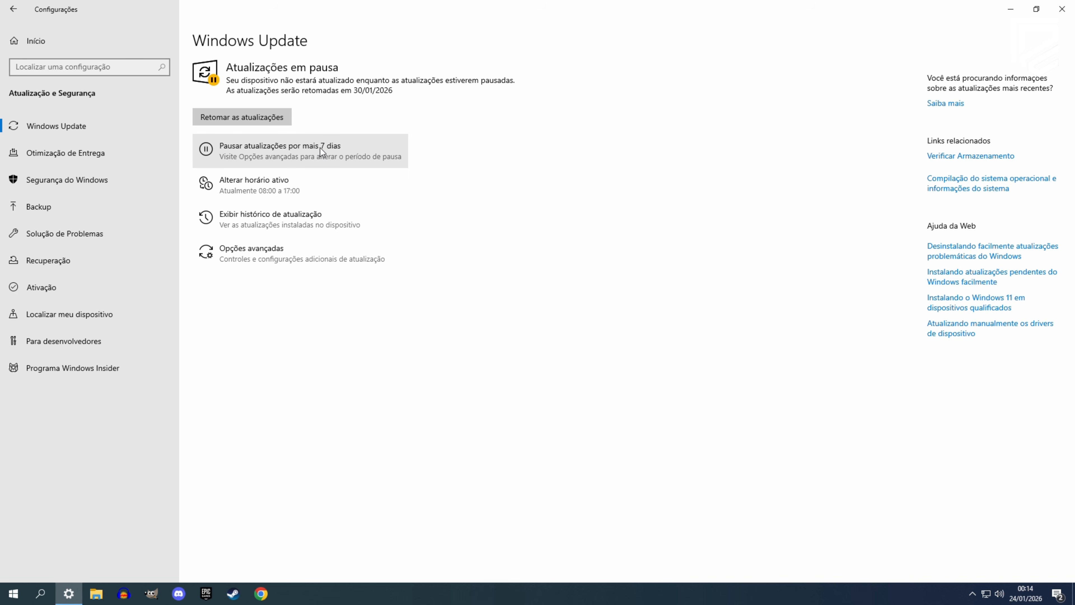
pyautogui.click(338, 258)
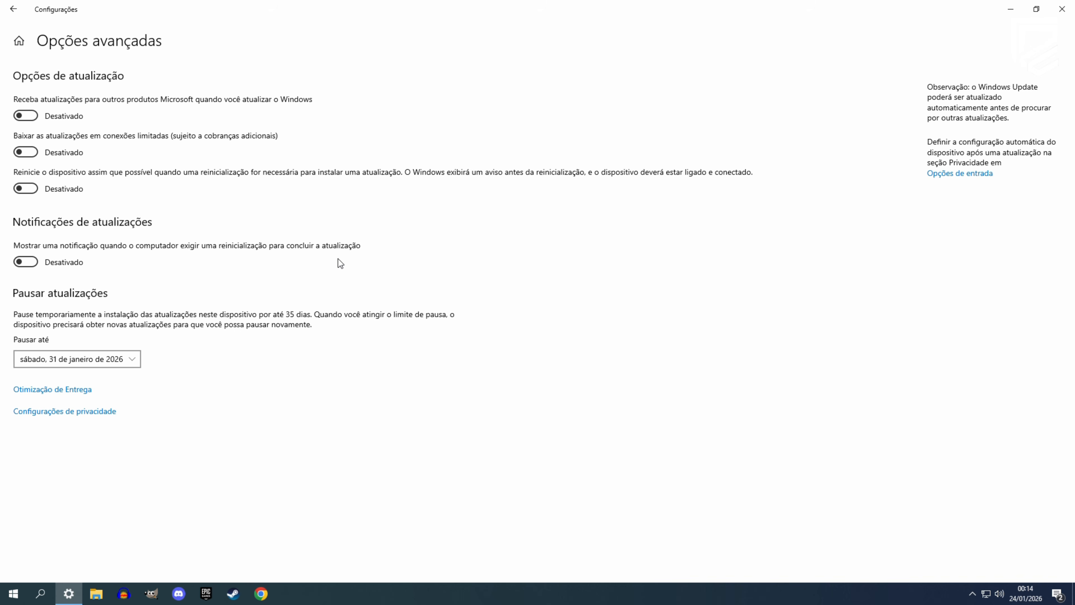
# In Otimização de Entrega, turn off downloads from other PCs and set a 1 Mbps foreground limit
pyautogui.click(86, 392)
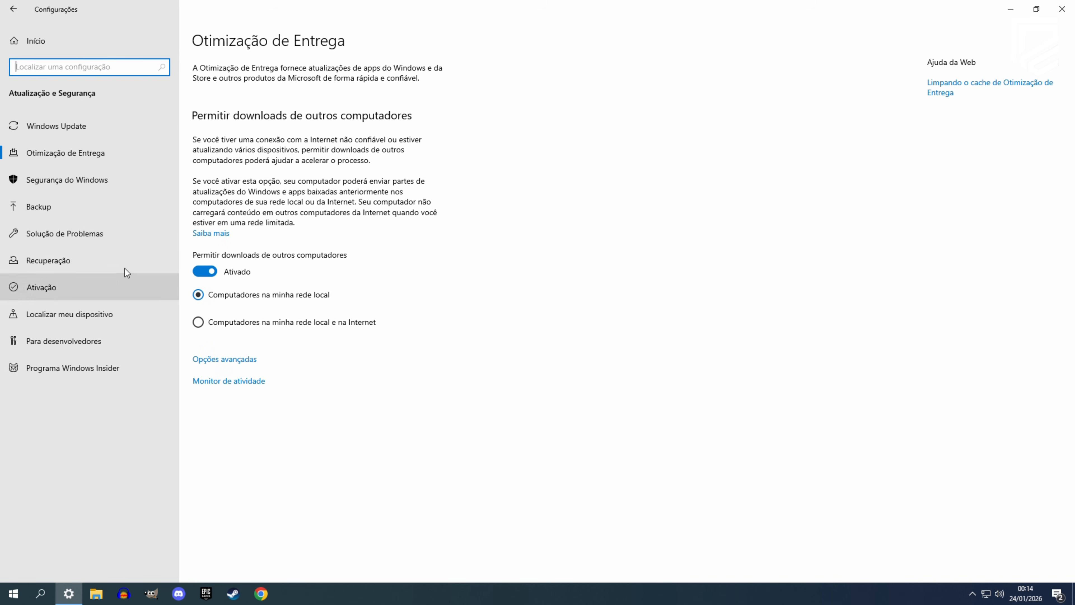
pyautogui.click(224, 124)
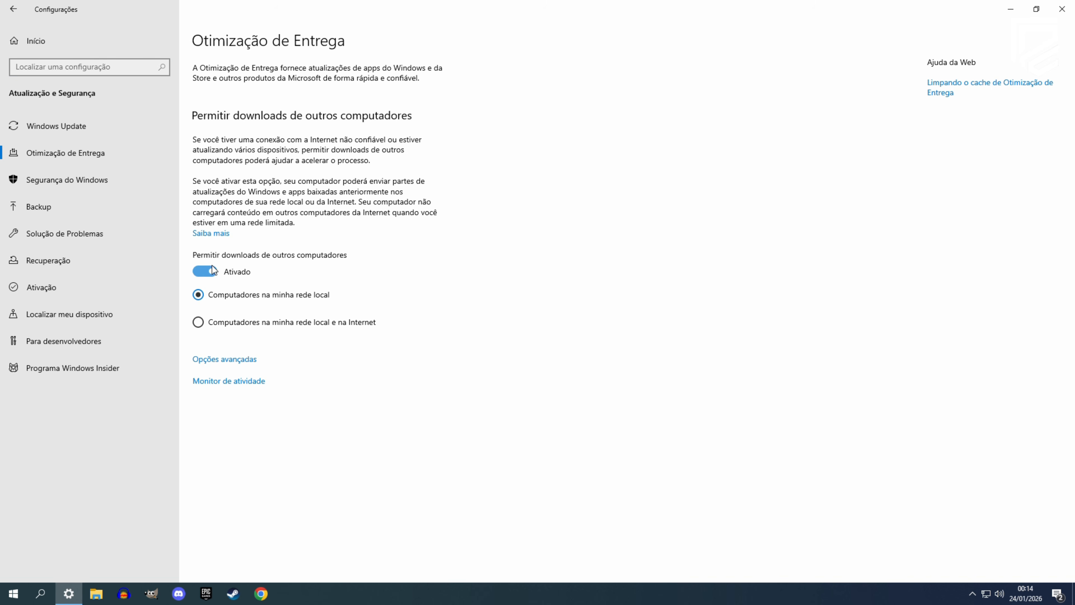
pyautogui.click(197, 272)
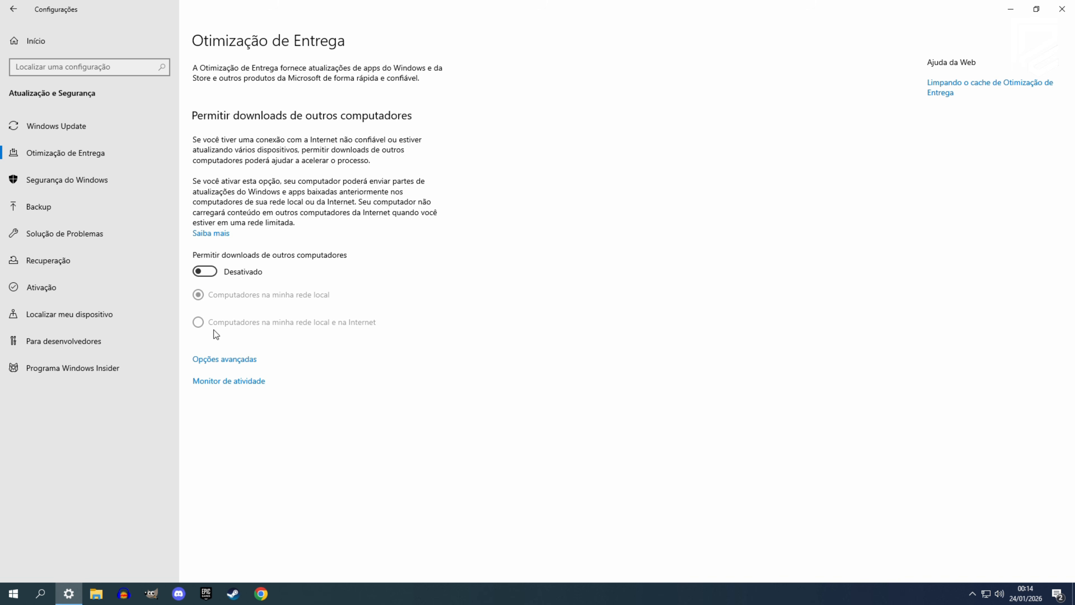
pyautogui.click(228, 360)
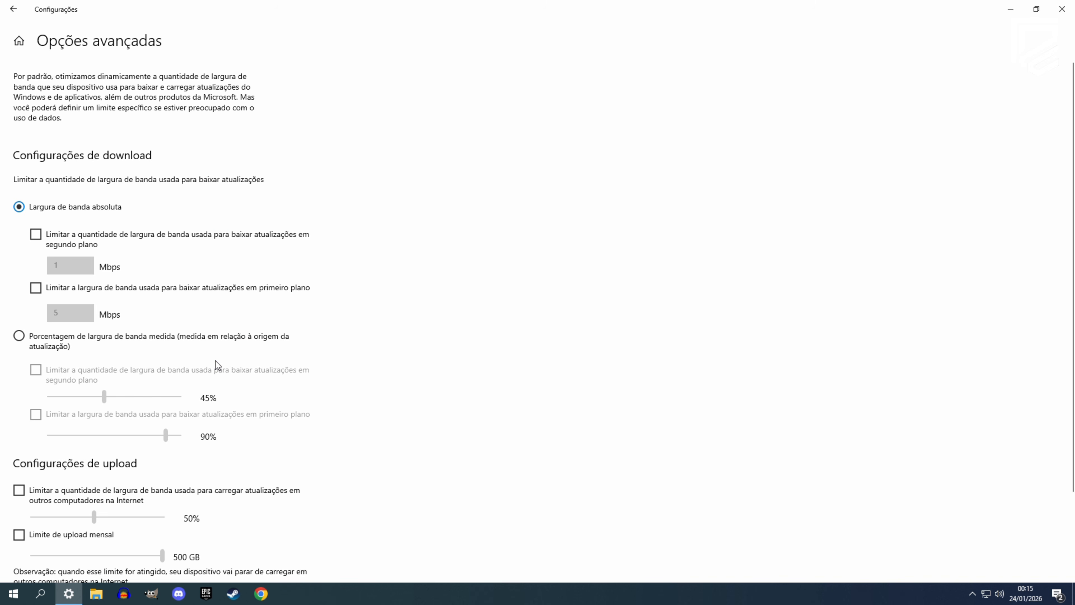
pyautogui.click(36, 234)
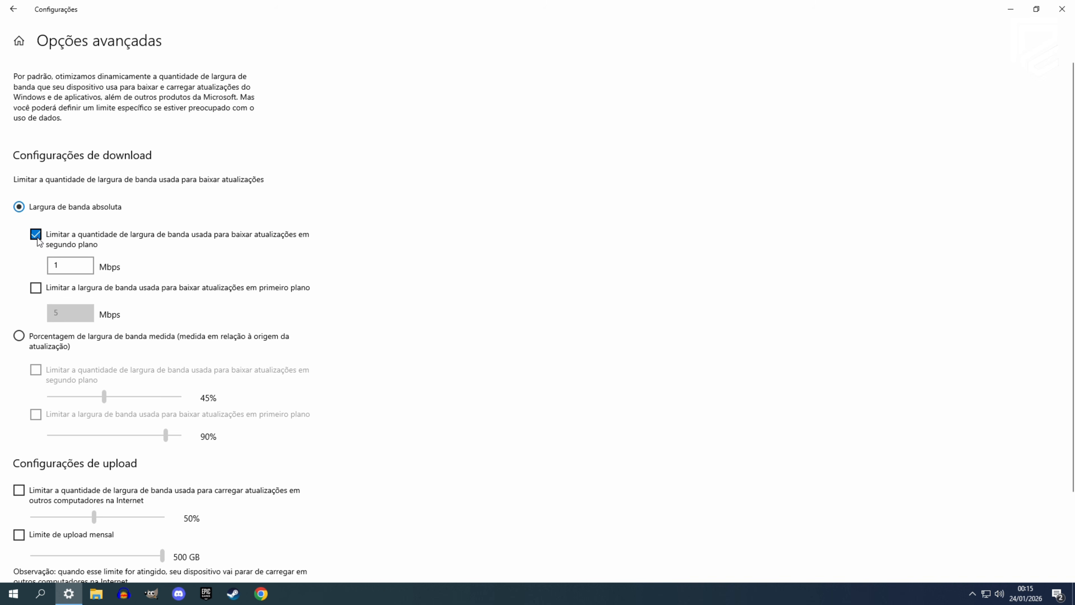
pyautogui.click(35, 291)
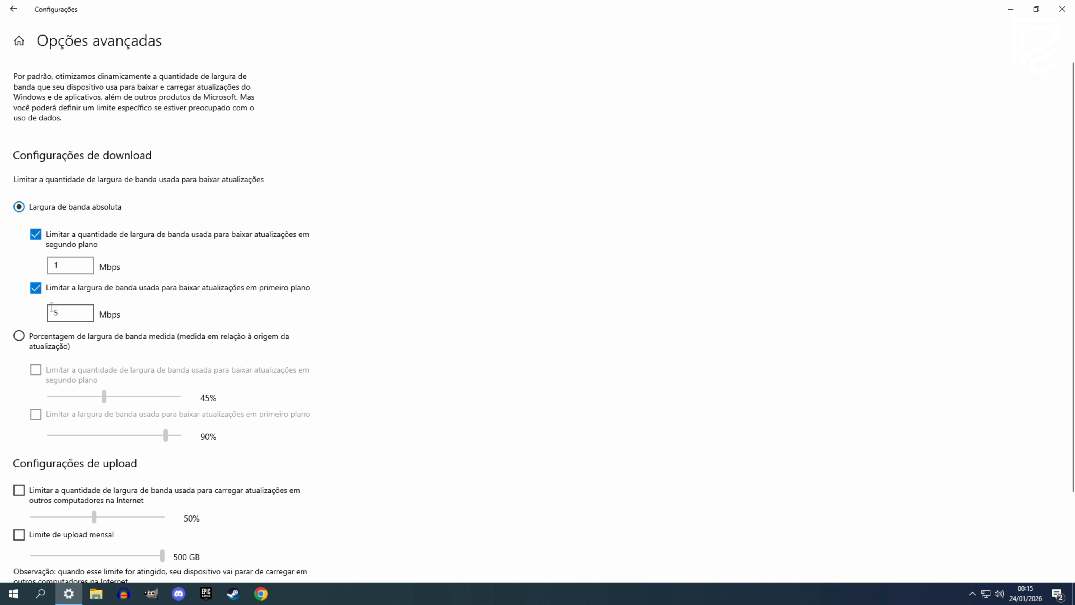
pyautogui.moveTo(59, 313); pyautogui.dragTo(46, 311)
pyautogui.write('1')
pyautogui.click(41, 375)
# Switch to percentage limits: 5% background and foreground download, 5% upload, 5 GB monthly upload
pyautogui.click(27, 349)
pyautogui.click(35, 370)
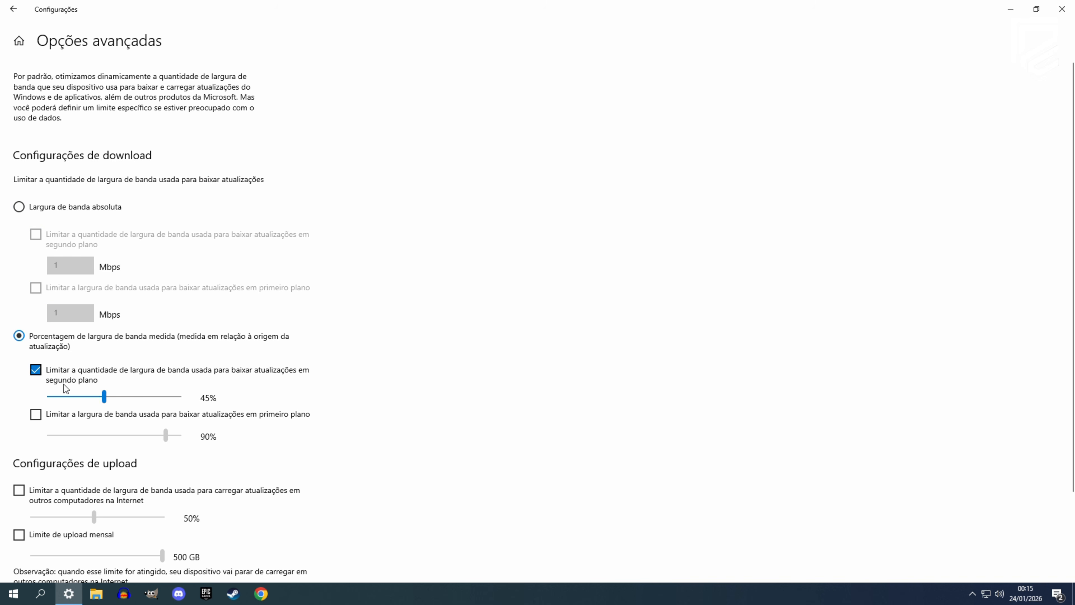
pyautogui.moveTo(103, 400); pyautogui.dragTo(48, 398)
pyautogui.click(35, 413)
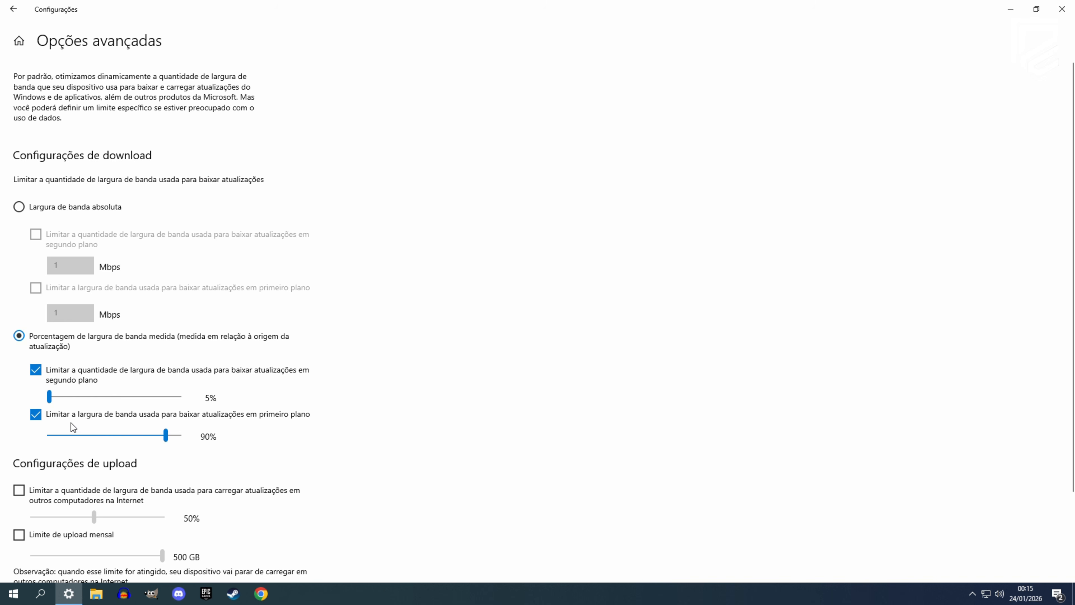
pyautogui.moveTo(165, 435); pyautogui.dragTo(24, 436)
pyautogui.scroll(-2, 36, 437)
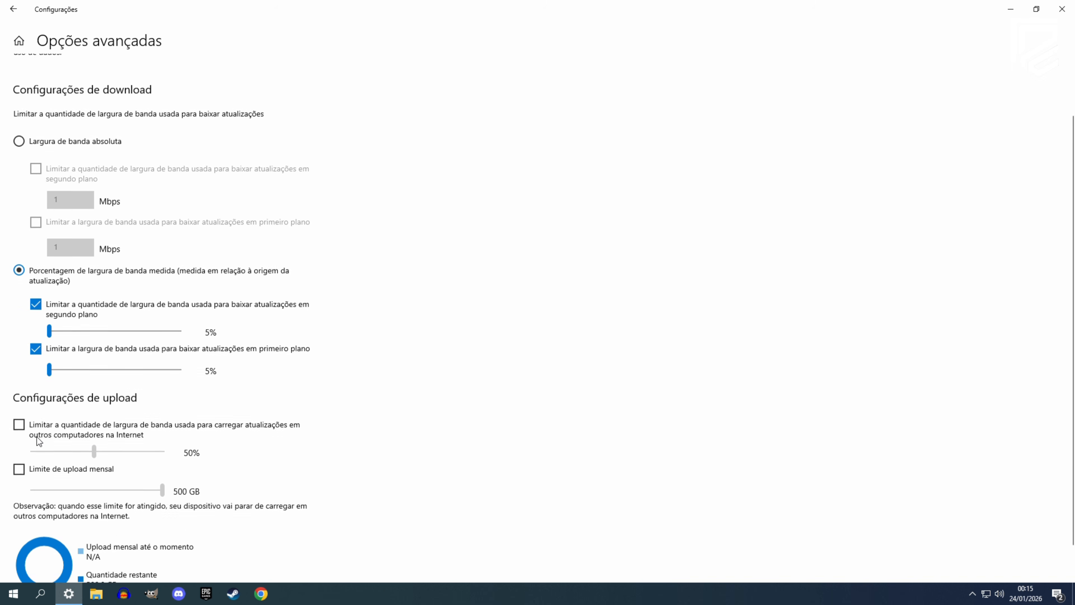
pyautogui.click(19, 389)
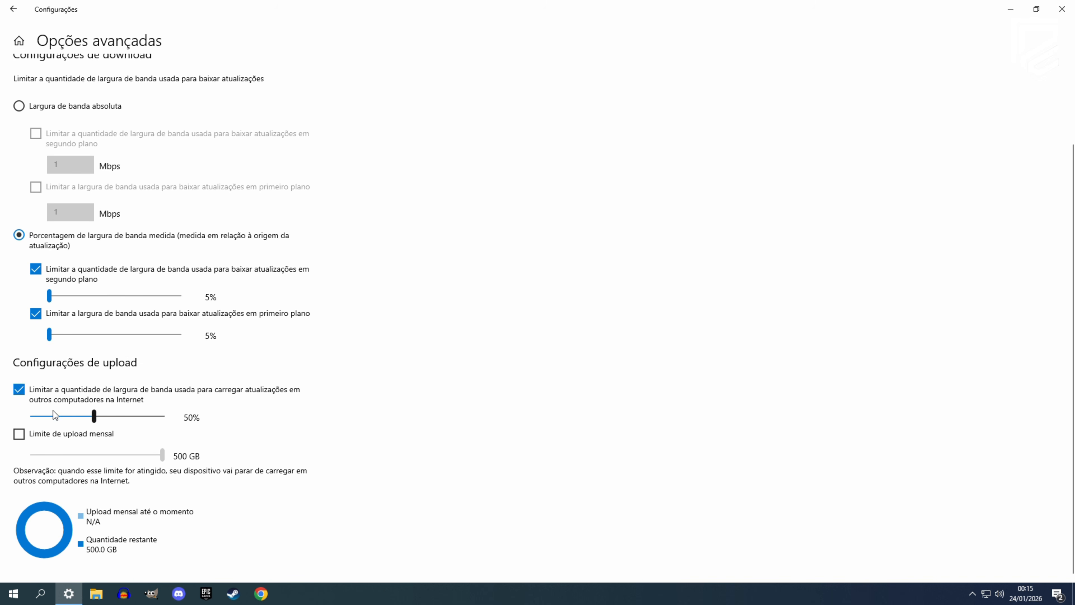
pyautogui.moveTo(94, 416); pyautogui.dragTo(30, 417)
pyautogui.click(19, 433)
pyautogui.moveTo(162, 454); pyautogui.dragTo(12, 453)
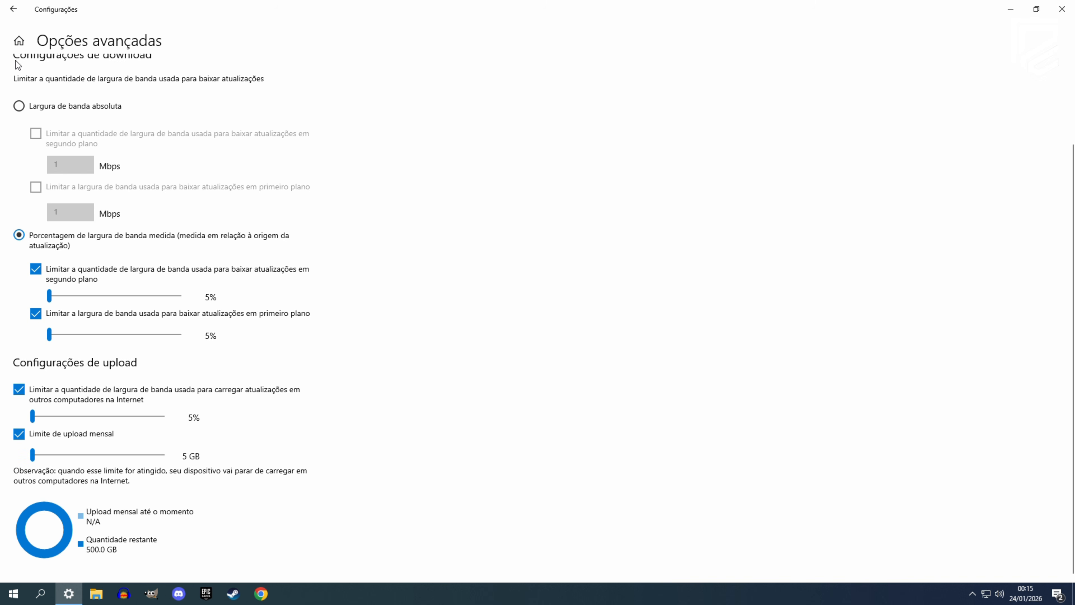
pyautogui.click(13, 9)
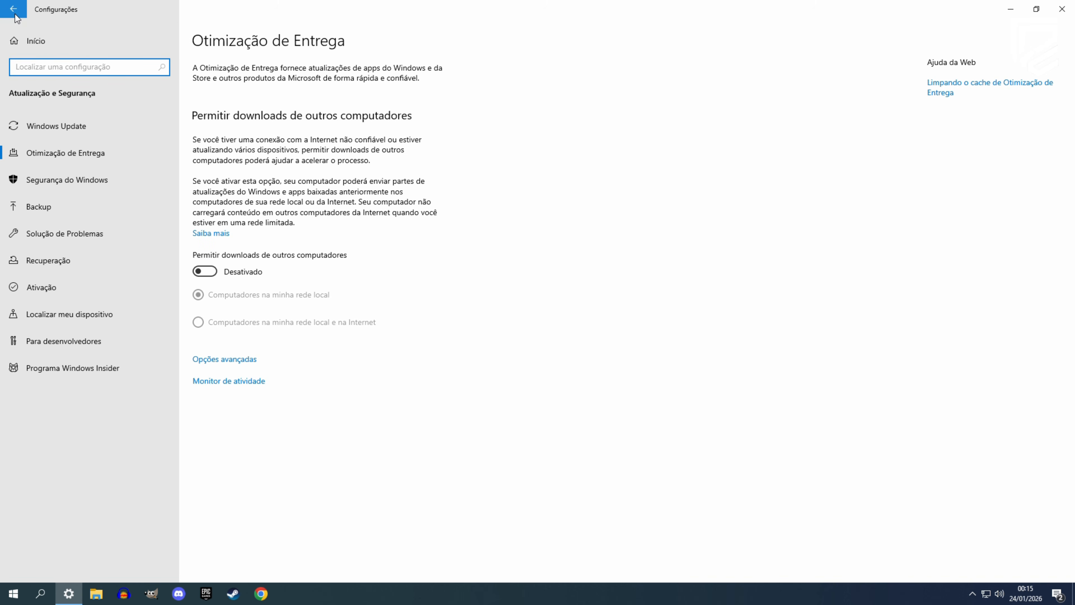
# Turn off the language-list content and app-launch tracking privacy options, then return to Windows Update
pyautogui.click(14, 11)
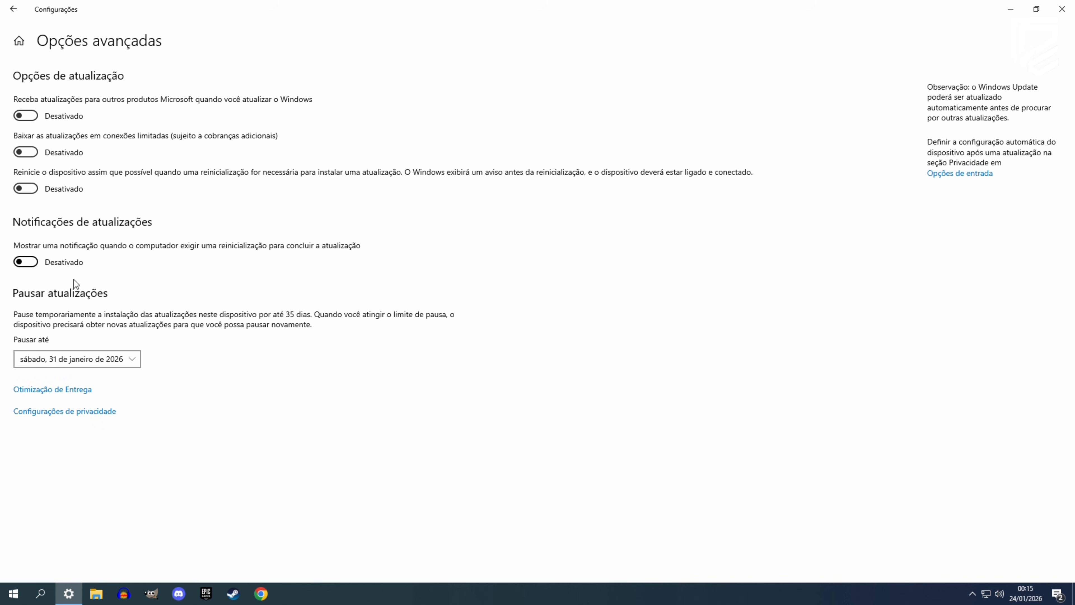
pyautogui.click(109, 410)
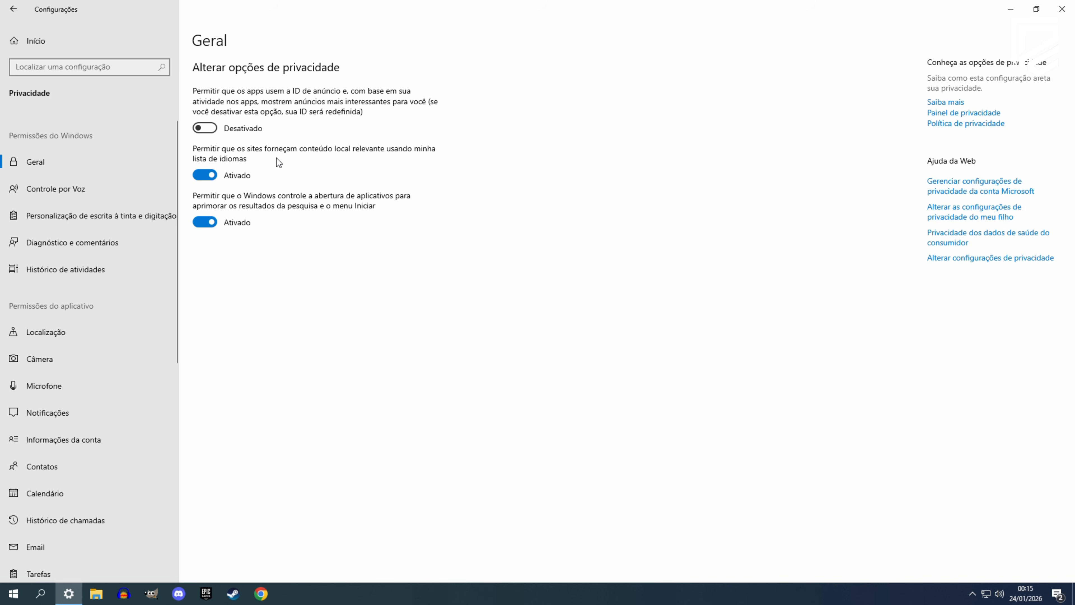
pyautogui.click(205, 175)
pyautogui.click(207, 223)
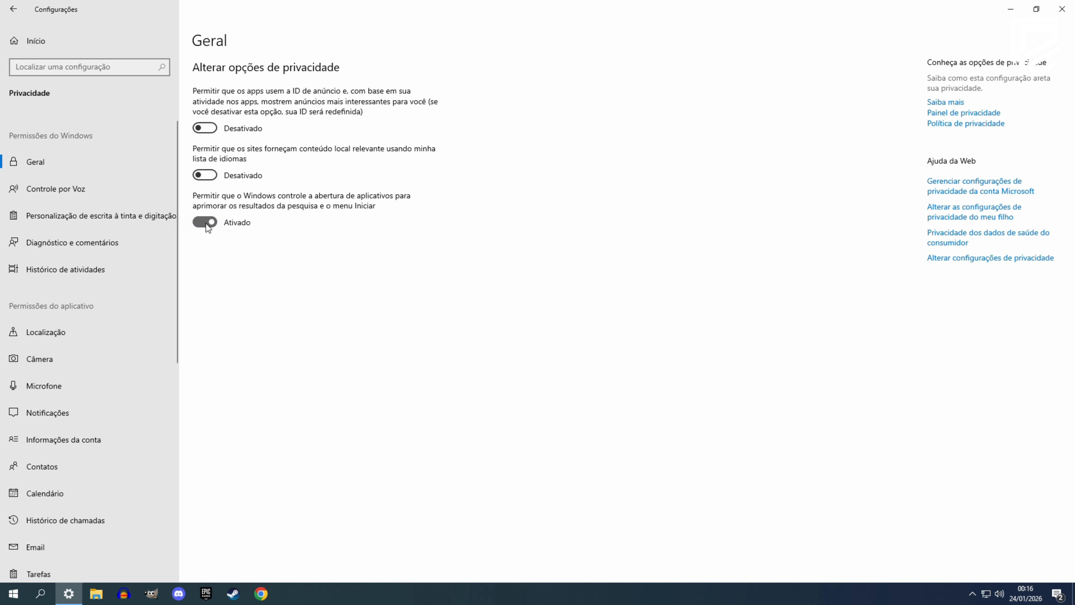
pyautogui.click(12, 15)
pyautogui.click(12, 15)
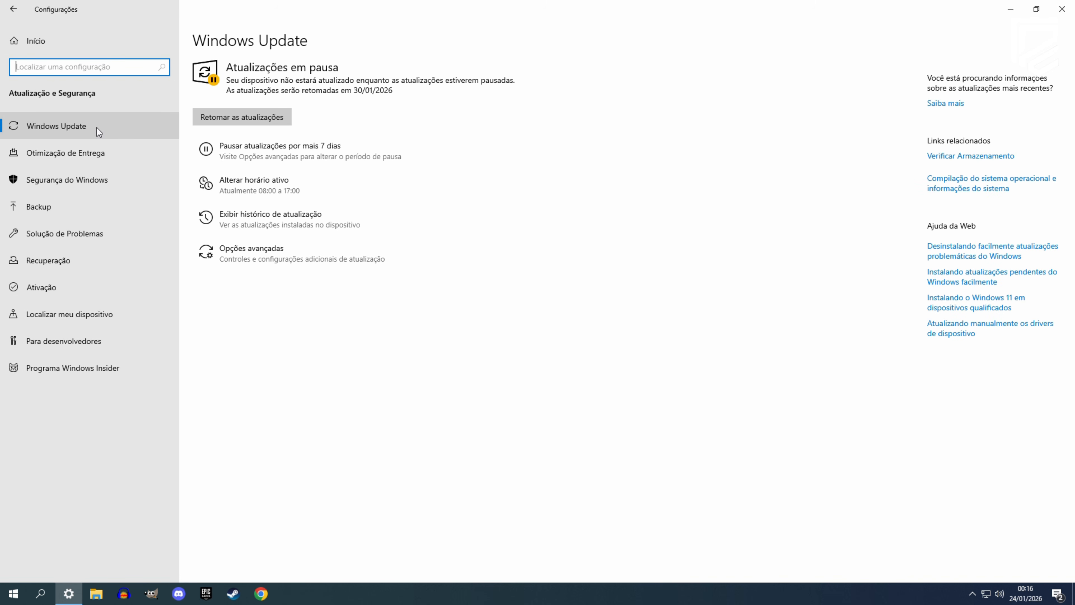
# Set recommended troubleshooting to 'Não executar nenhuma solução de problemas' and go to Para desenvolvedores
pyautogui.click(109, 152)
pyautogui.click(99, 238)
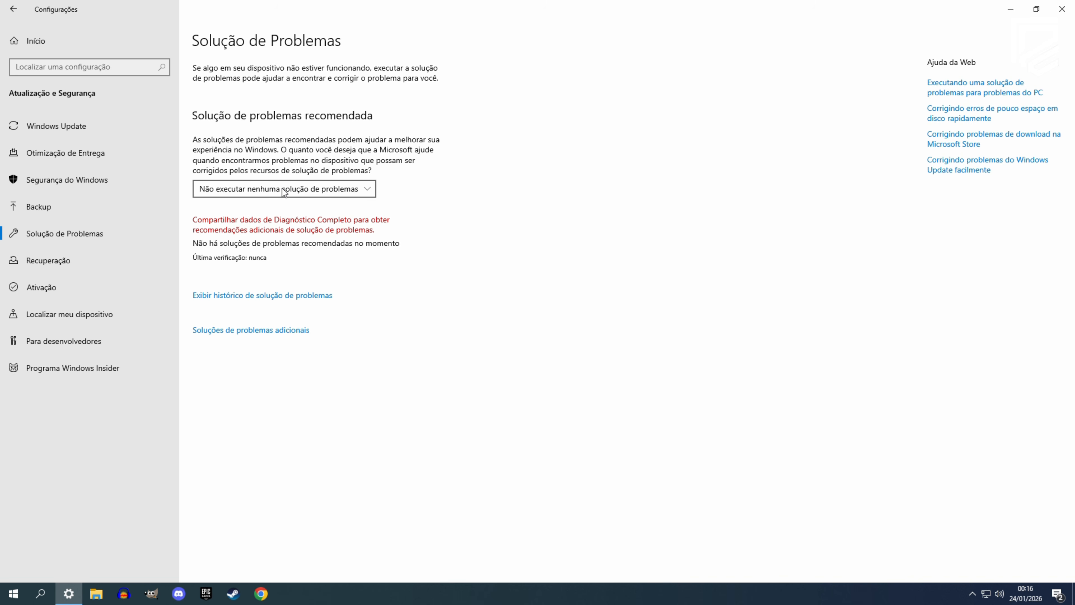
pyautogui.click(368, 191)
pyautogui.click(368, 189)
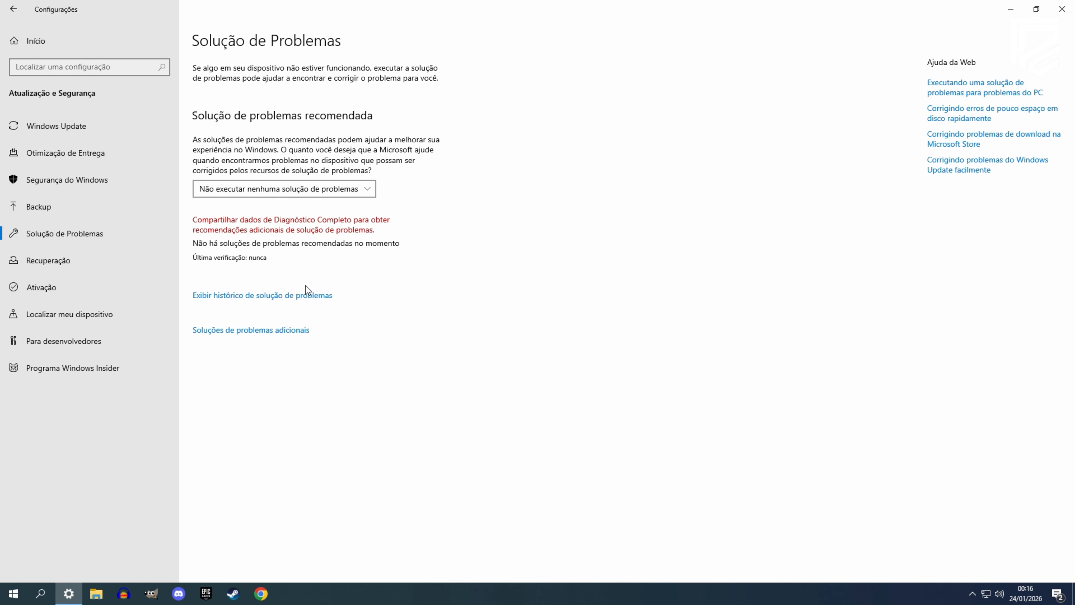
pyautogui.click(107, 337)
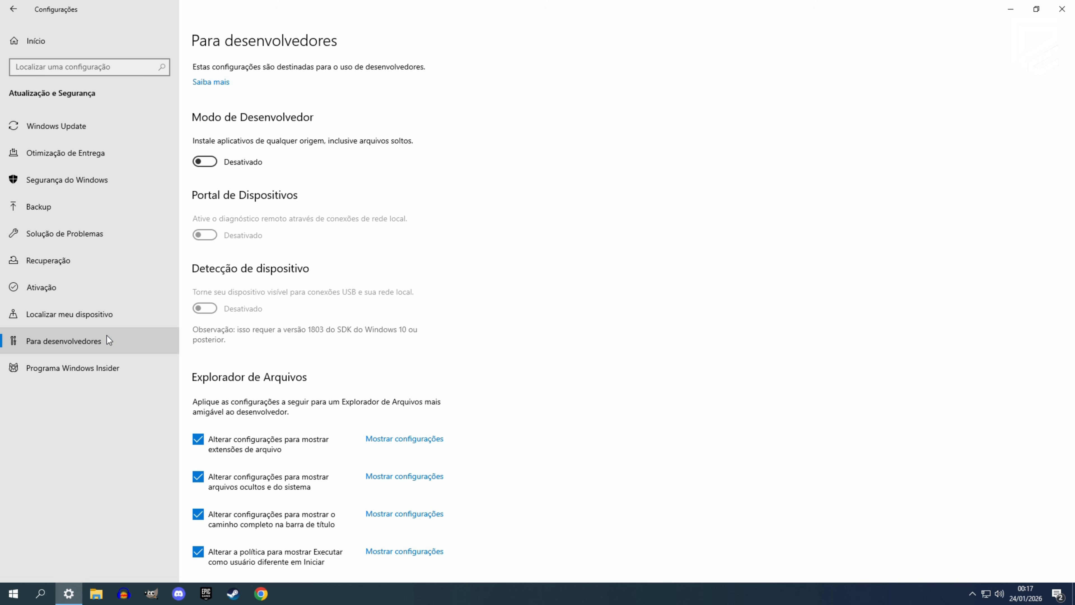
# Open the remote settings in System Properties and leave Remote Desktop set to Não permitir
pyautogui.scroll(-5, 667, 305)
pyautogui.scroll(-8, 668, 317)
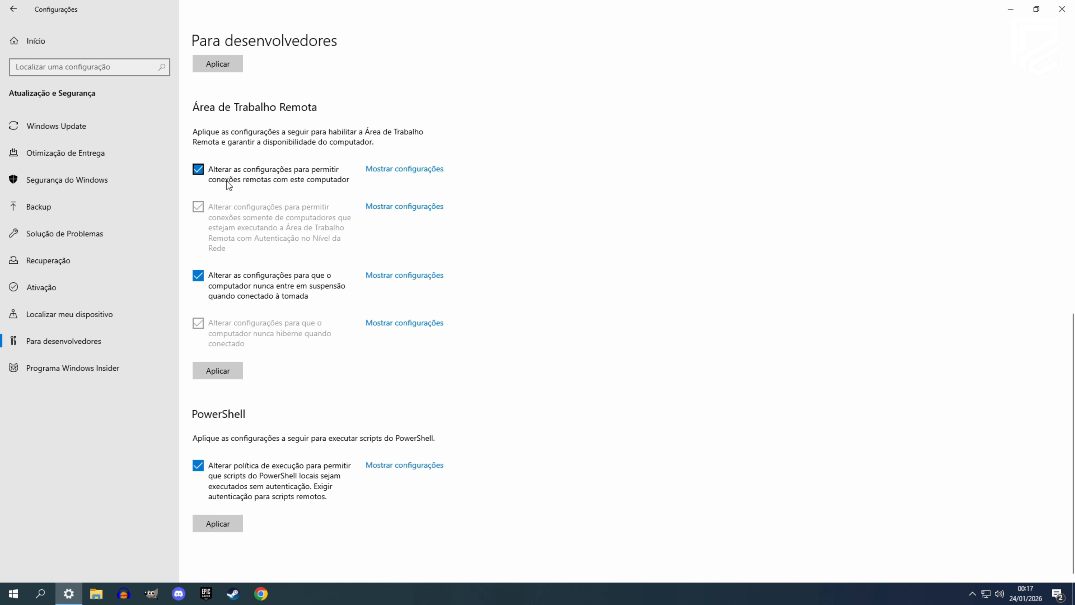
pyautogui.click(198, 170)
pyautogui.click(425, 173)
pyautogui.moveTo(186, 41); pyautogui.dragTo(558, 142)
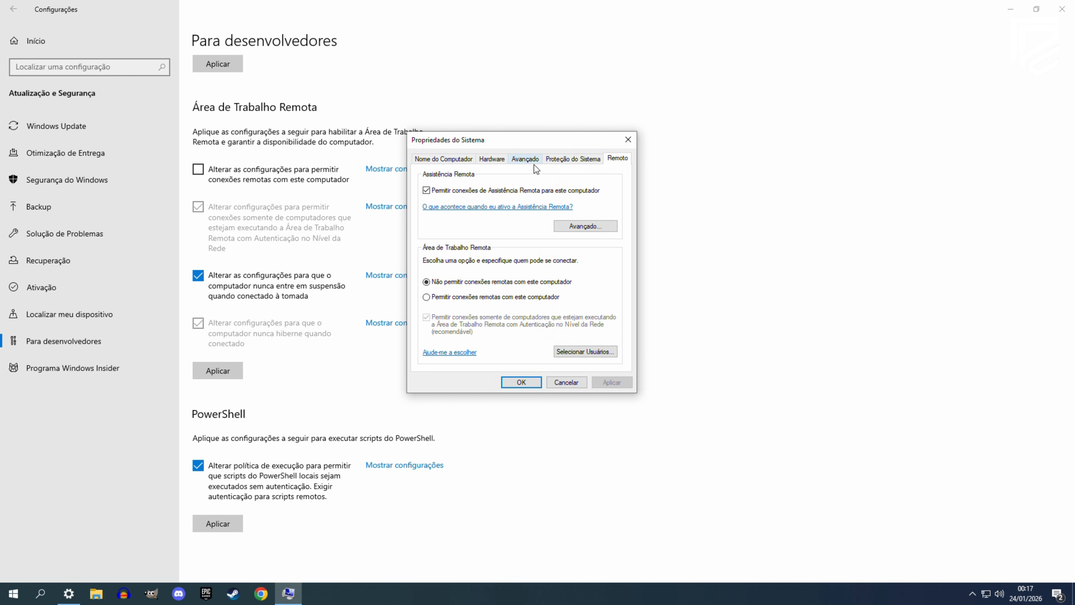
pyautogui.click(426, 296)
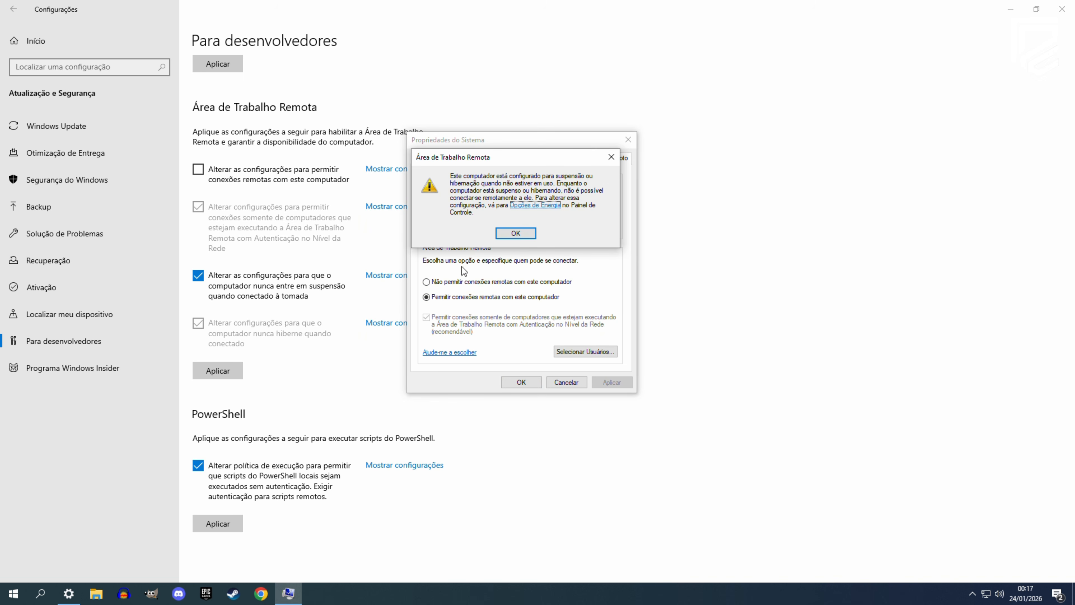
pyautogui.click(512, 235)
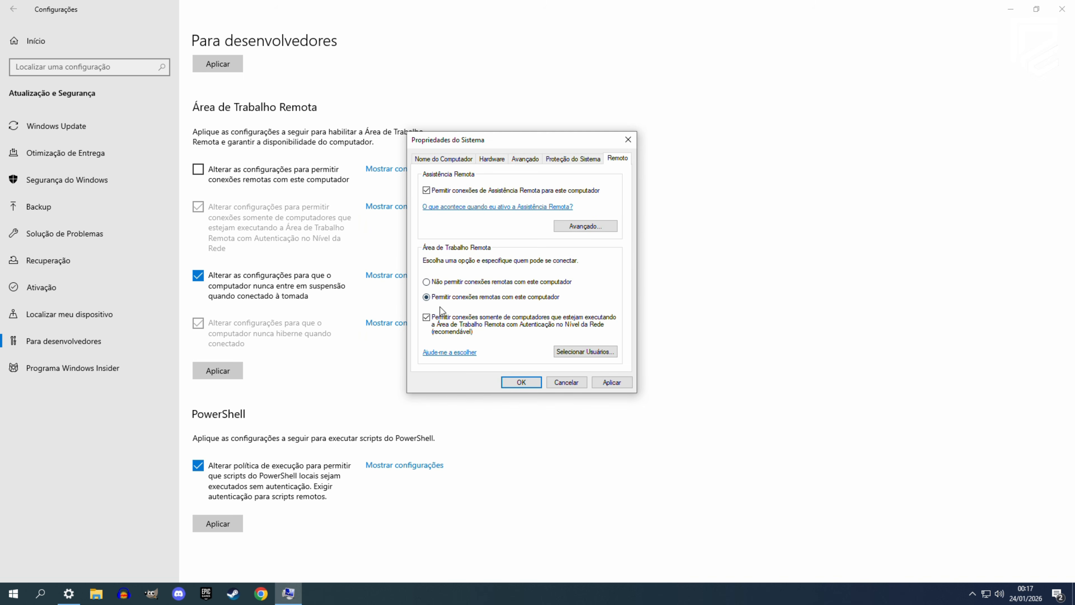
pyautogui.click(426, 283)
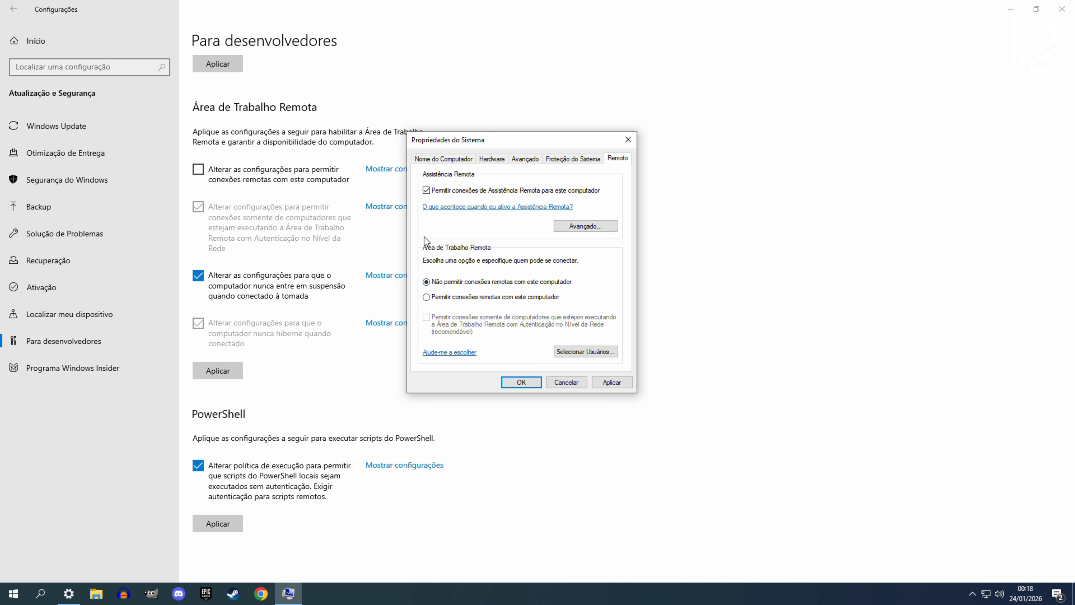
# Untick Assistência Remota, apply and close System Properties, and return to the Settings home page
pyautogui.click(426, 191)
pyautogui.click(432, 161)
pyautogui.click(525, 159)
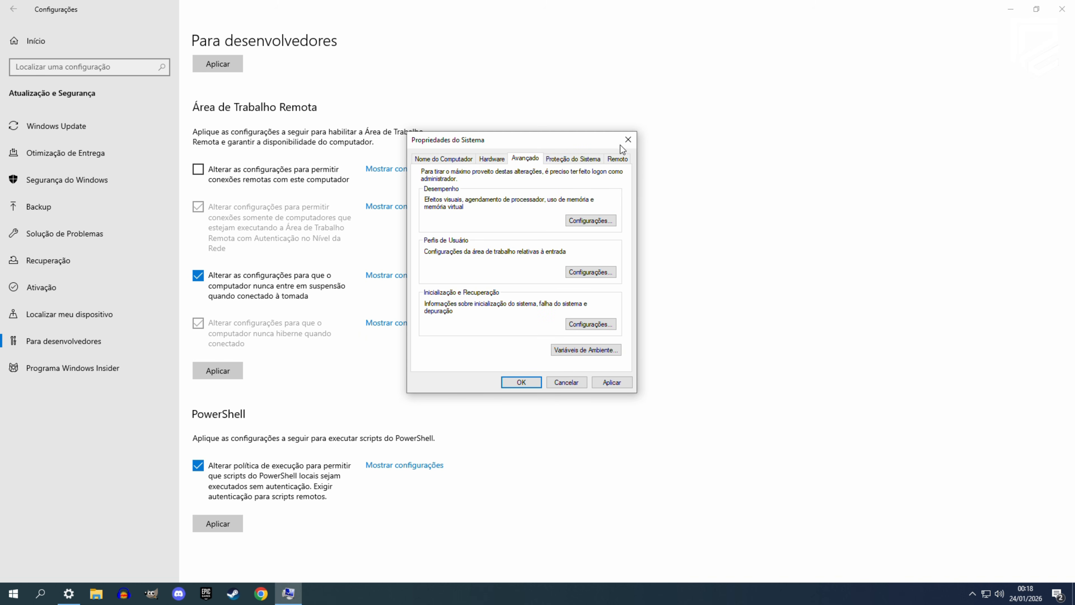
pyautogui.click(612, 384)
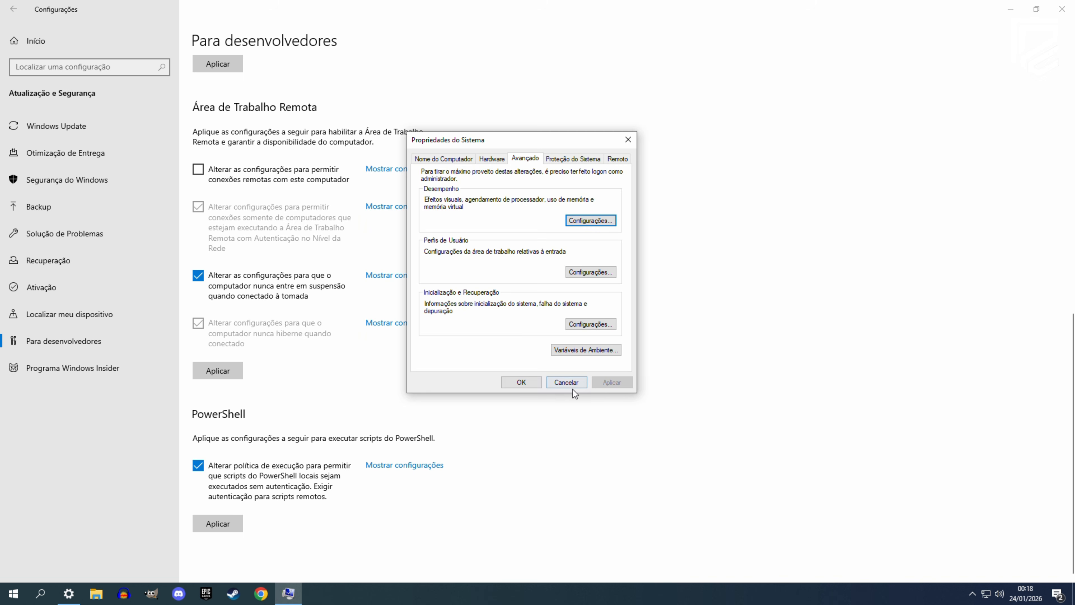
pyautogui.click(537, 385)
pyautogui.click(45, 44)
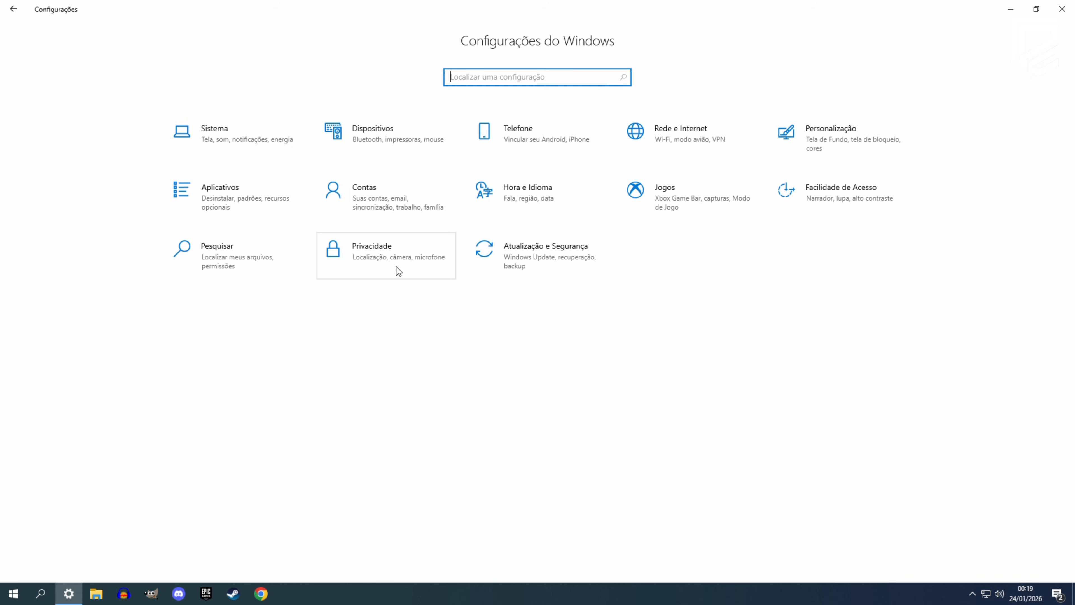
# Open Privacidade in a restored, resized Settings window showing the Diagnóstico e comentários page
pyautogui.click(368, 273)
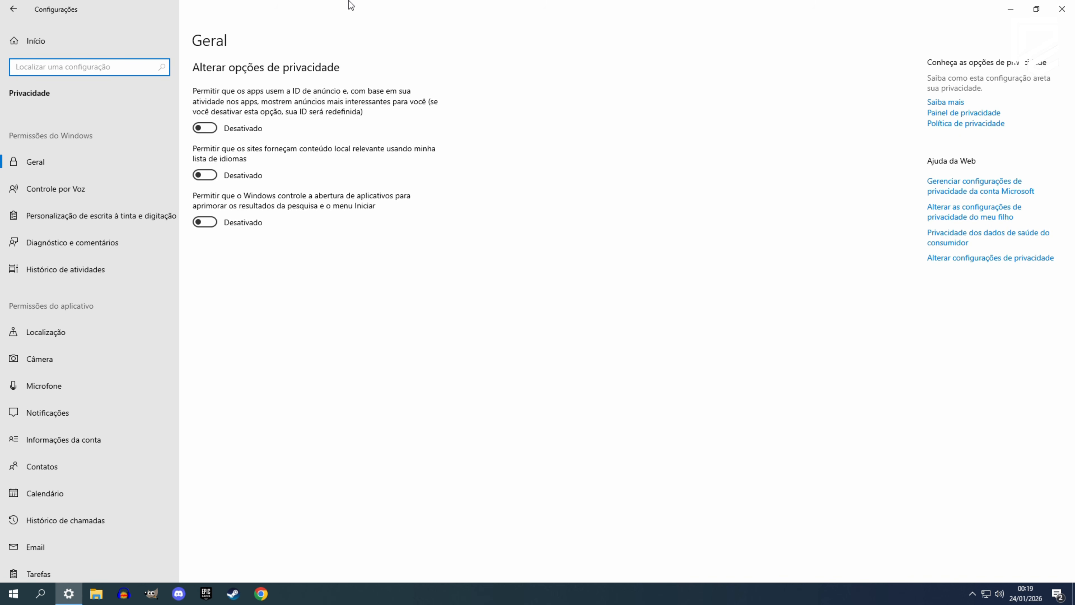
pyautogui.doubleClick(696, 12)
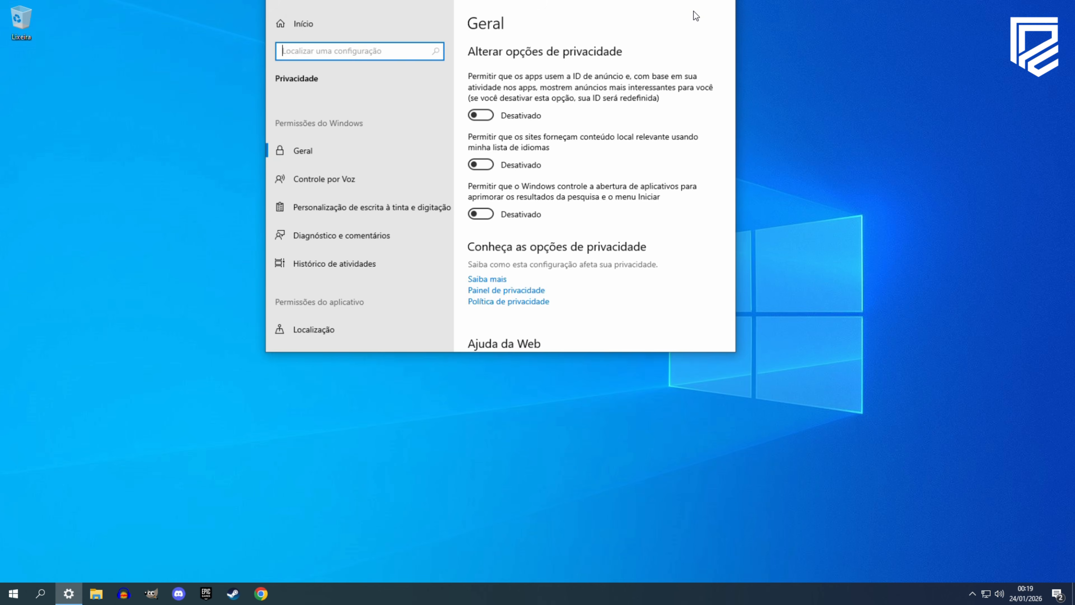
pyautogui.doubleClick(582, 5)
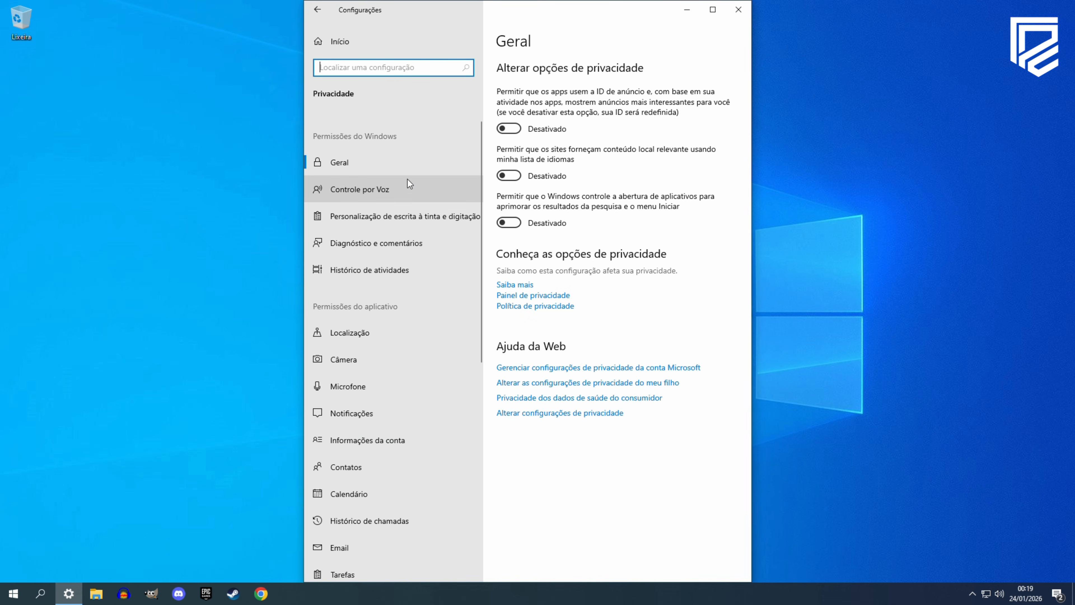
pyautogui.click(400, 189)
pyautogui.click(415, 223)
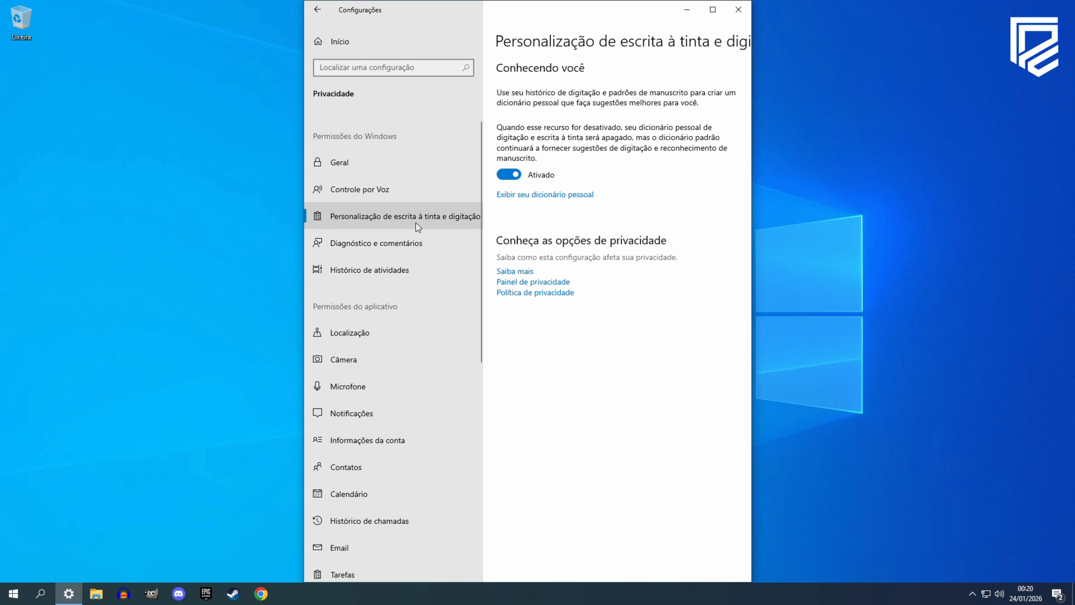
pyautogui.moveTo(302, 191); pyautogui.dragTo(214, 191)
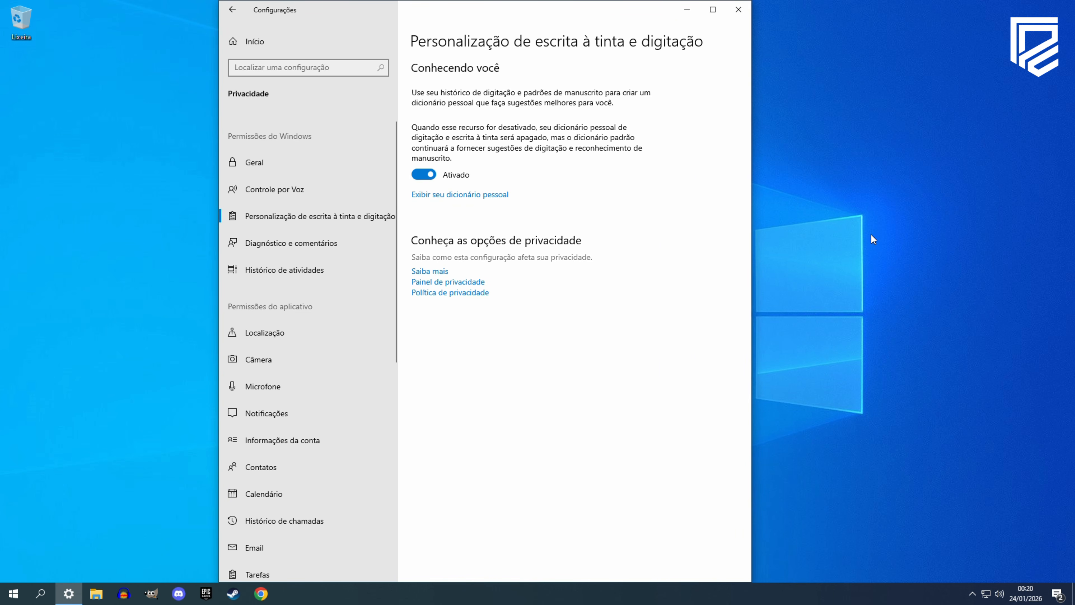
pyautogui.moveTo(753, 254); pyautogui.dragTo(773, 254)
pyautogui.click(317, 244)
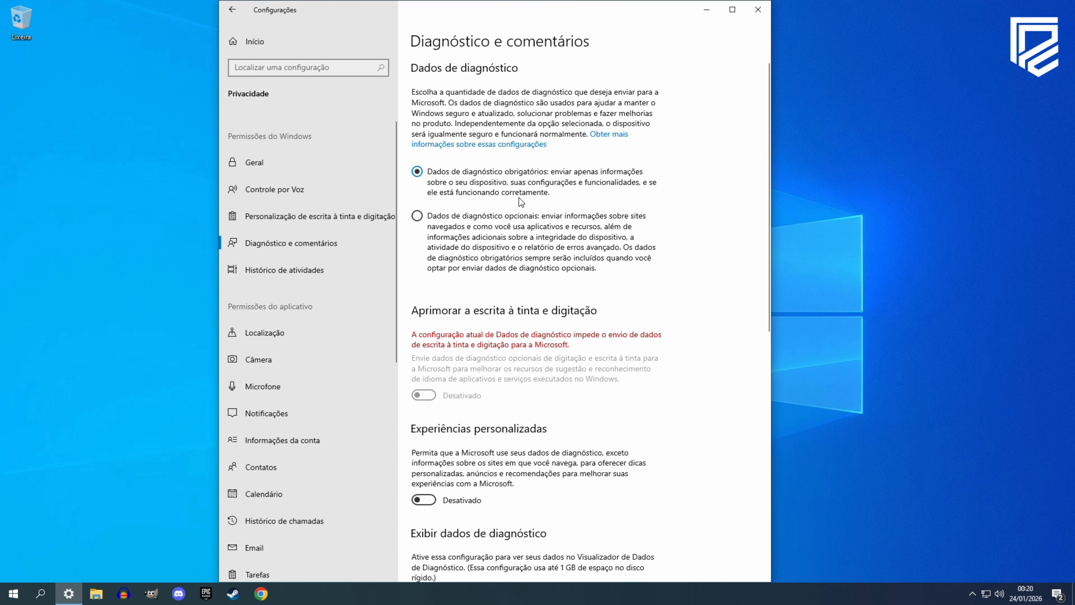
# Delete collected diagnostic data, set Frequência de comentários to Nunca, then open Histórico de atividades
pyautogui.scroll(-10, 557, 197)
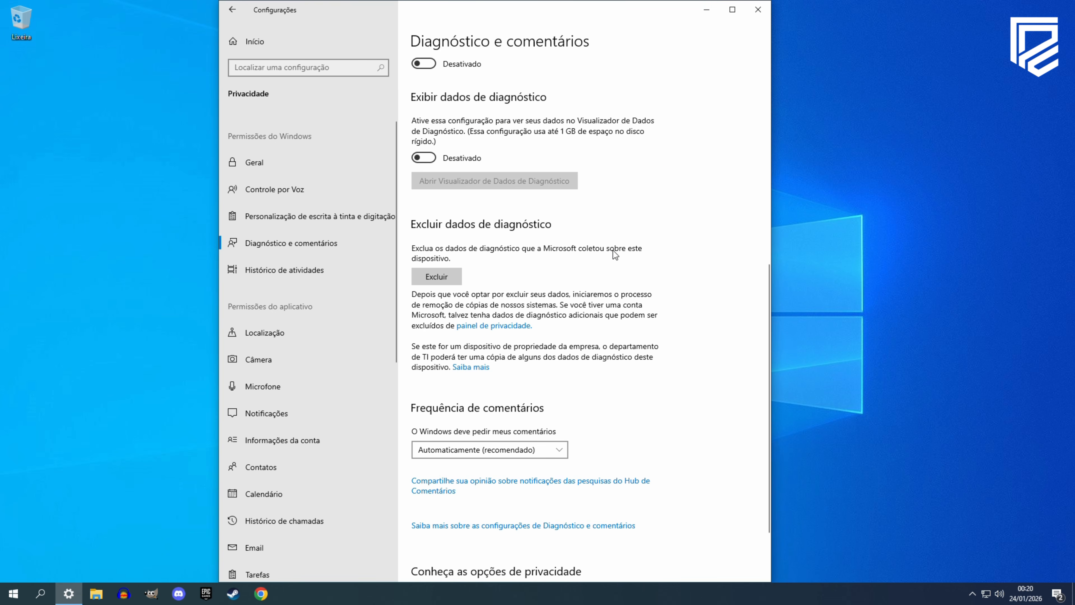
pyautogui.click(459, 279)
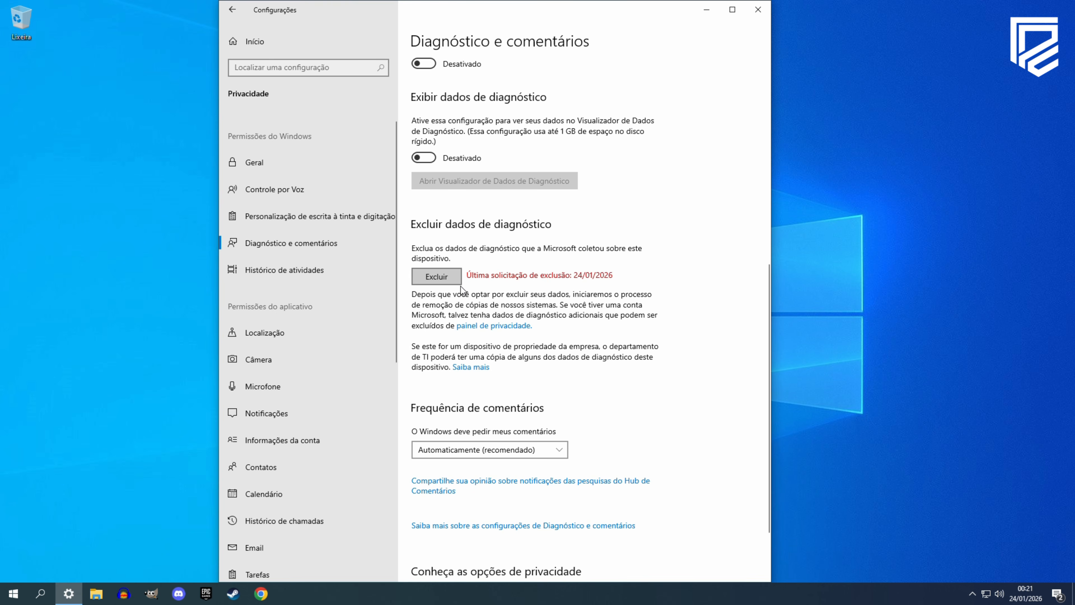
pyautogui.click(559, 450)
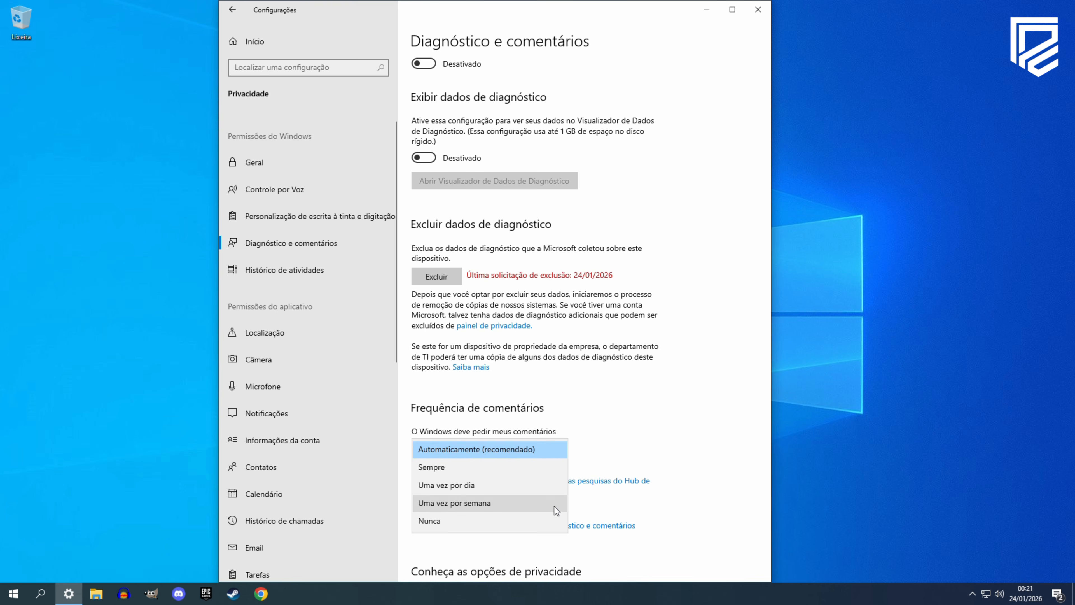
pyautogui.click(552, 524)
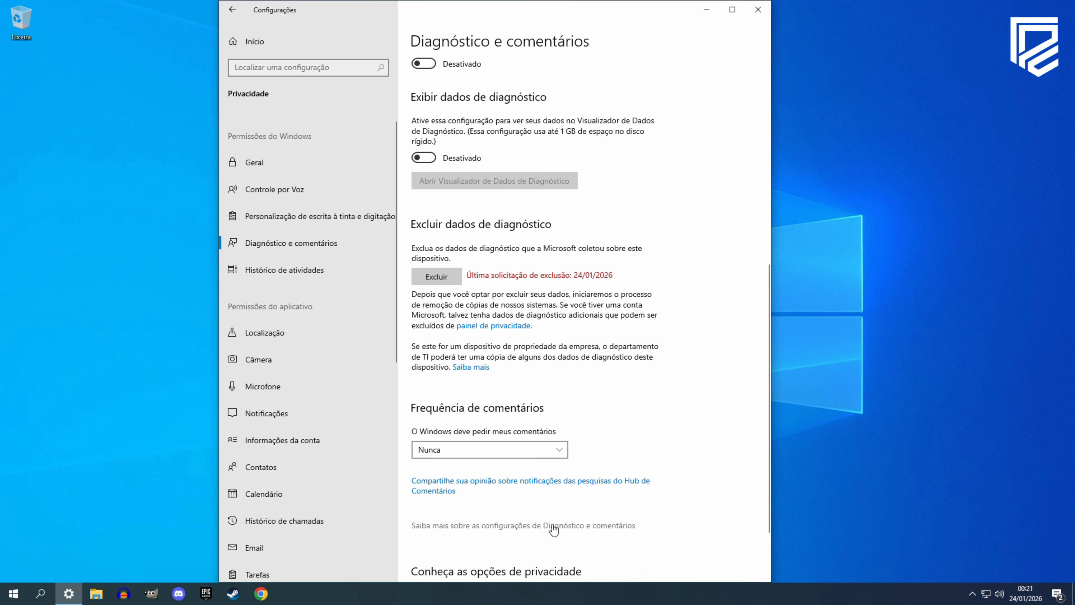
pyautogui.scroll(-3, 554, 529)
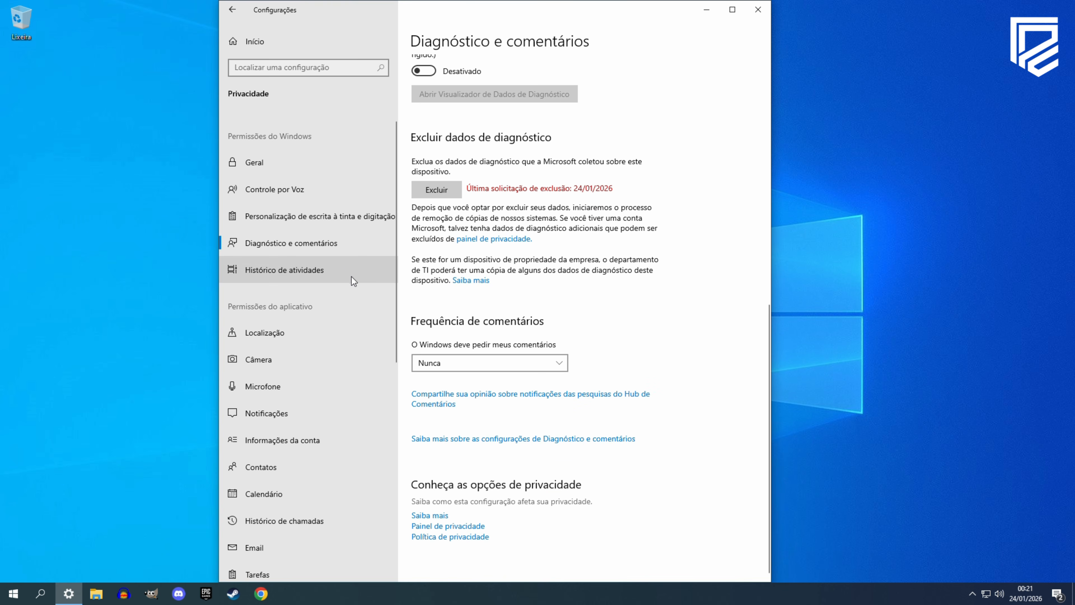
pyautogui.click(344, 271)
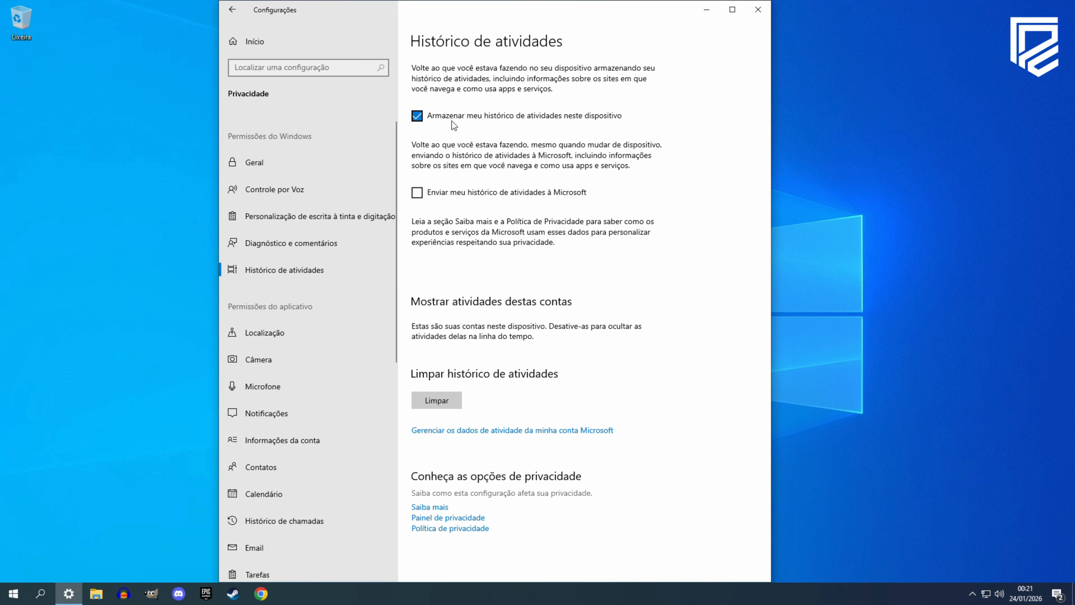
# Stop storing activity history on this device and clear the existing activity history
pyautogui.click(421, 117)
pyautogui.click(454, 407)
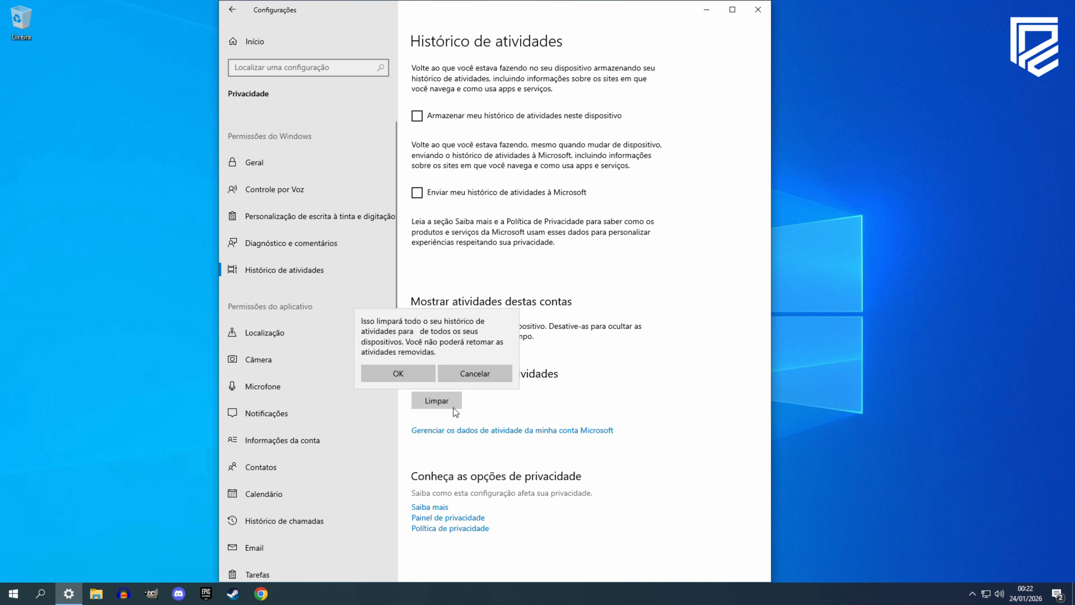
pyautogui.click(428, 378)
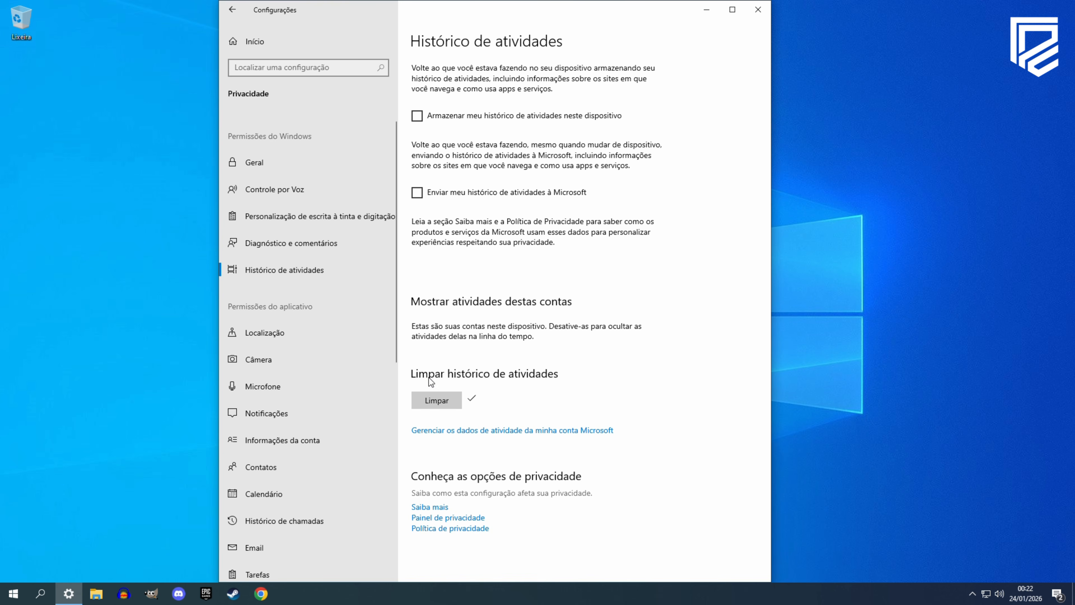
# On Localização, change device-wide location access and clear the location history, ending on Câmera
pyautogui.click(343, 338)
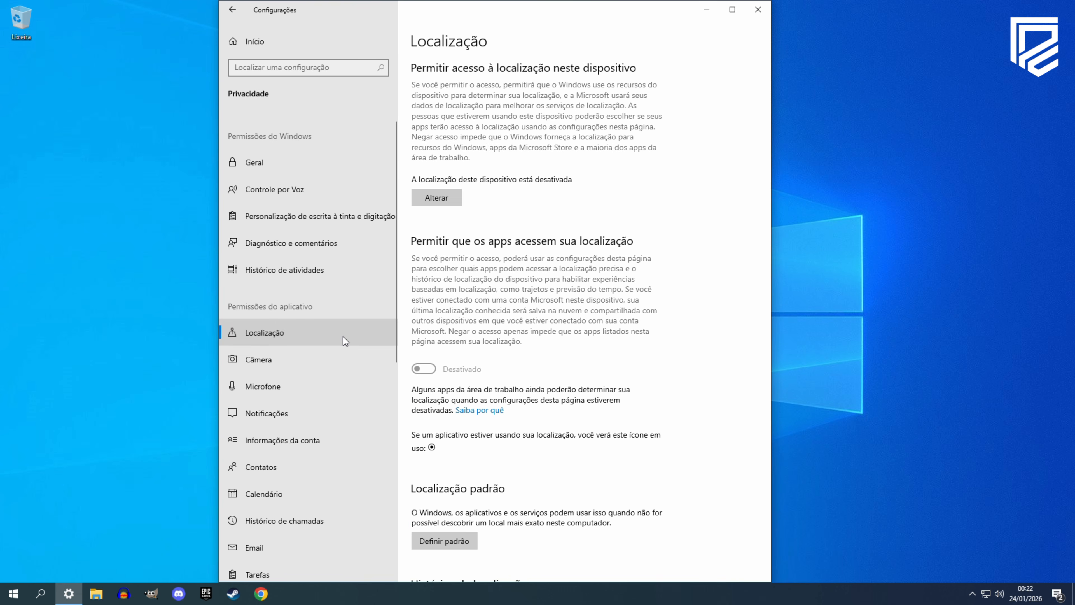
pyautogui.click(452, 199)
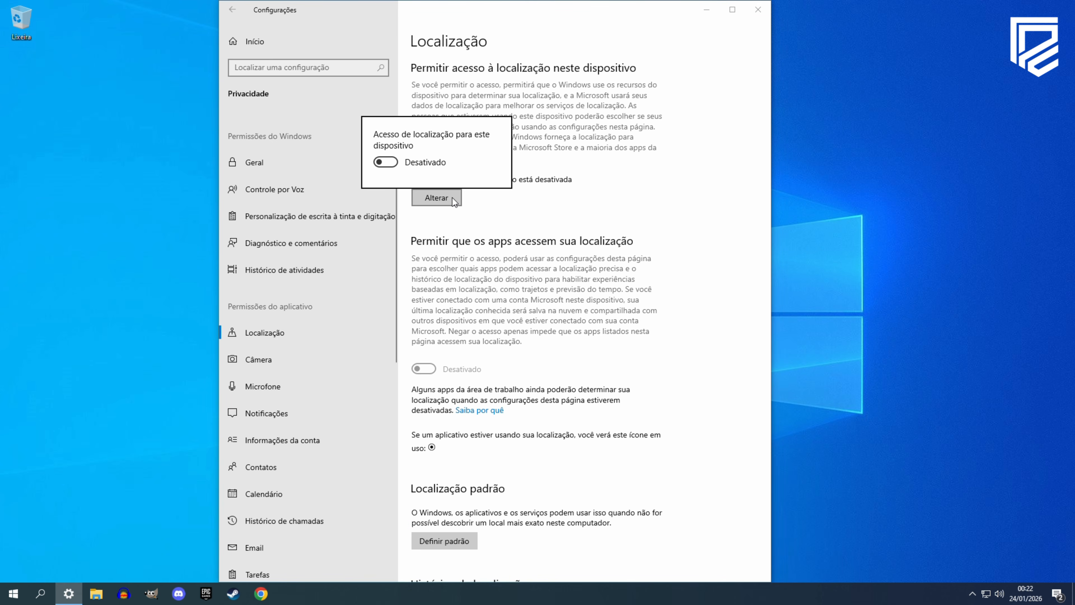
pyautogui.scroll(-5, 475, 209)
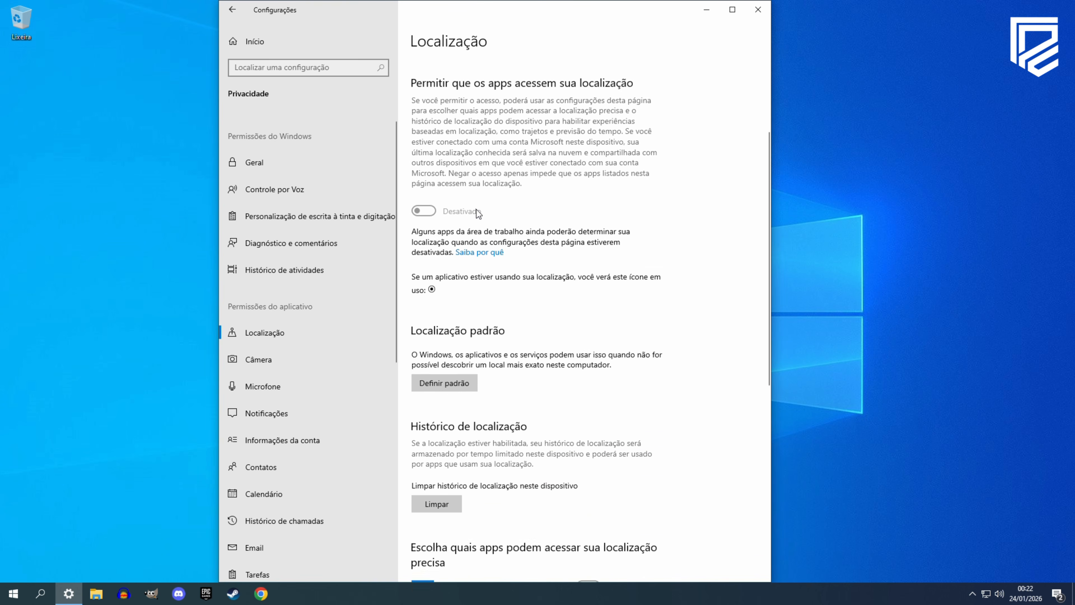
pyautogui.scroll(-7, 477, 209)
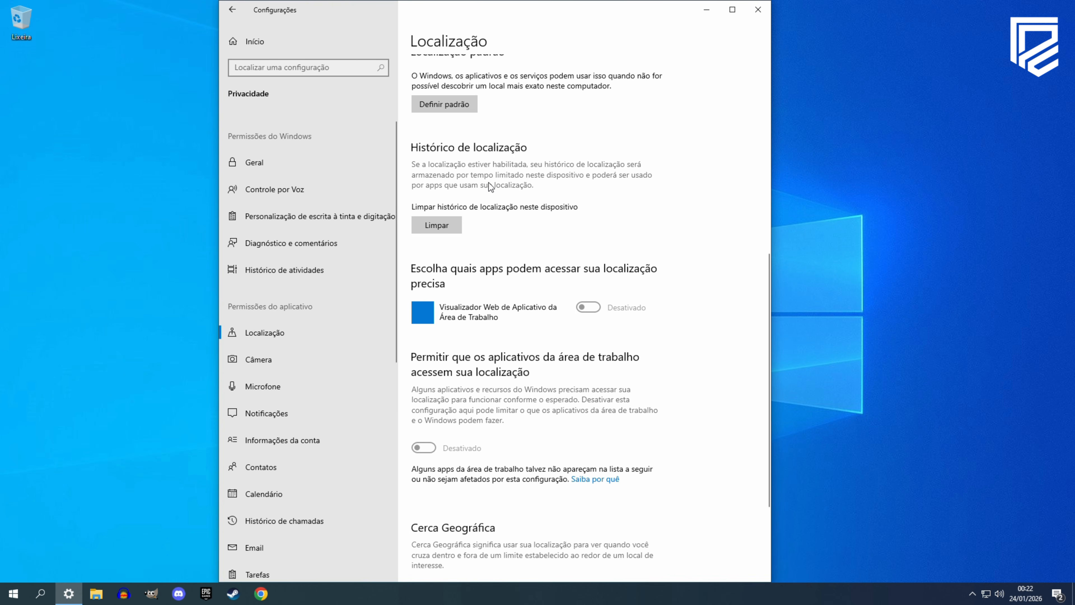
pyautogui.click(456, 230)
pyautogui.scroll(-3, 456, 231)
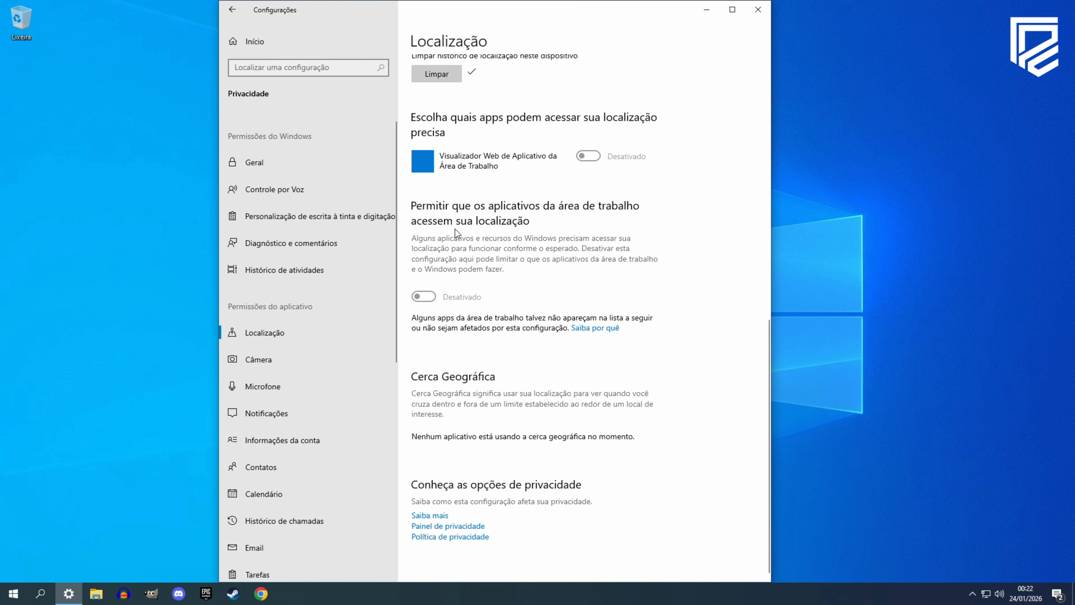
pyautogui.click(314, 363)
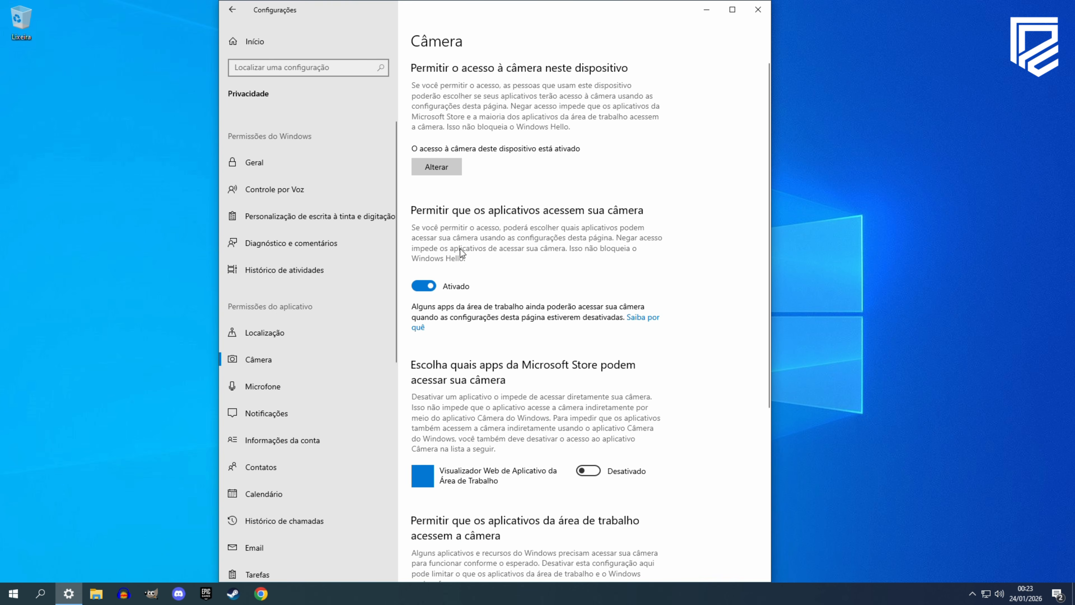
# Move through the privacy sidebar from Microfone to the Notificações page
pyautogui.scroll(-4, 535, 293)
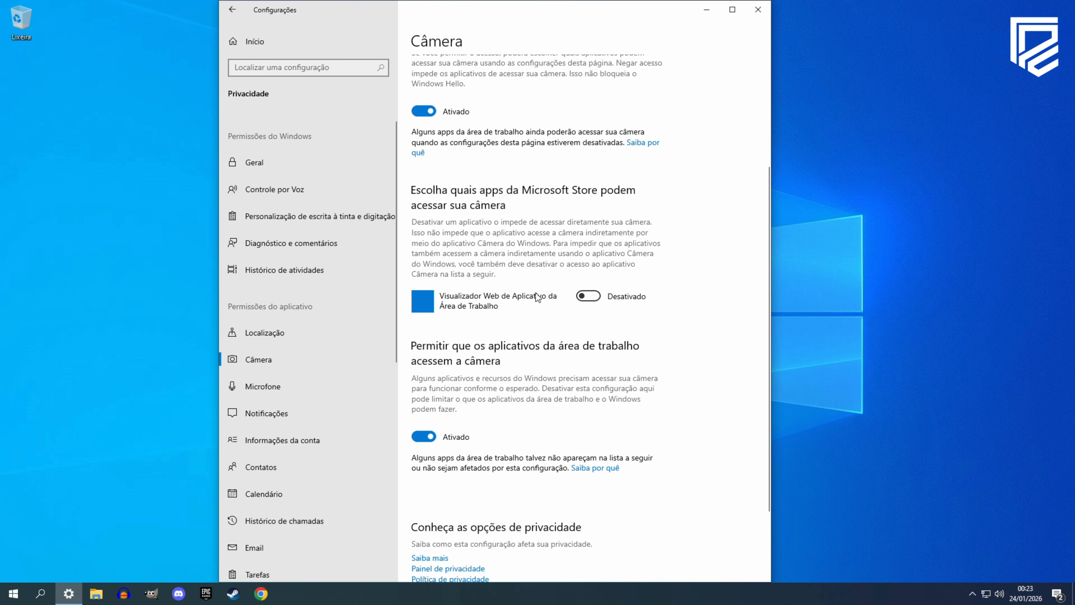
pyautogui.scroll(-3, 537, 296)
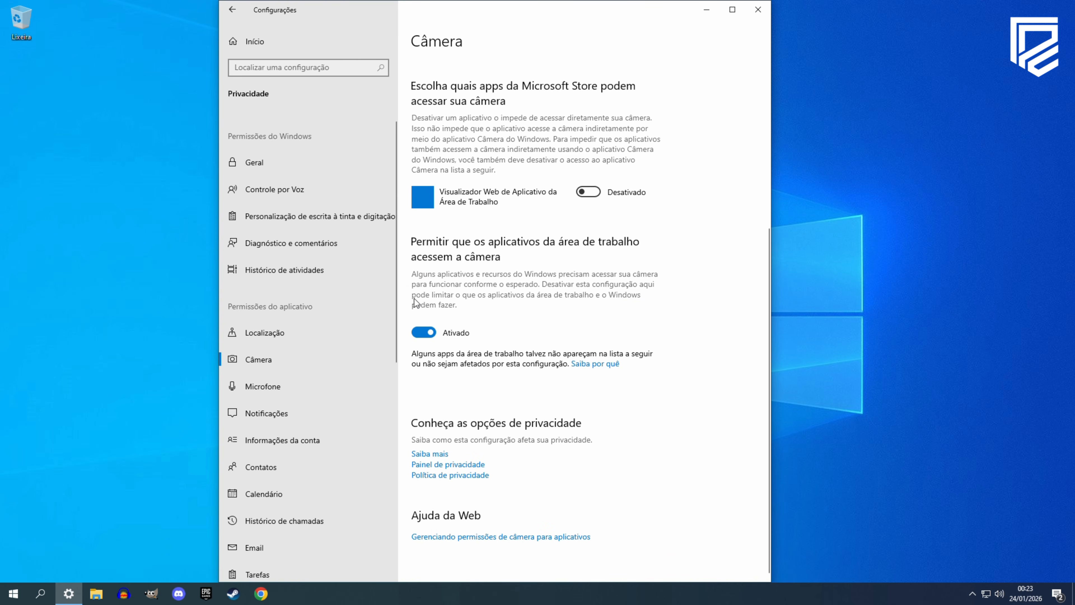
pyautogui.click(311, 390)
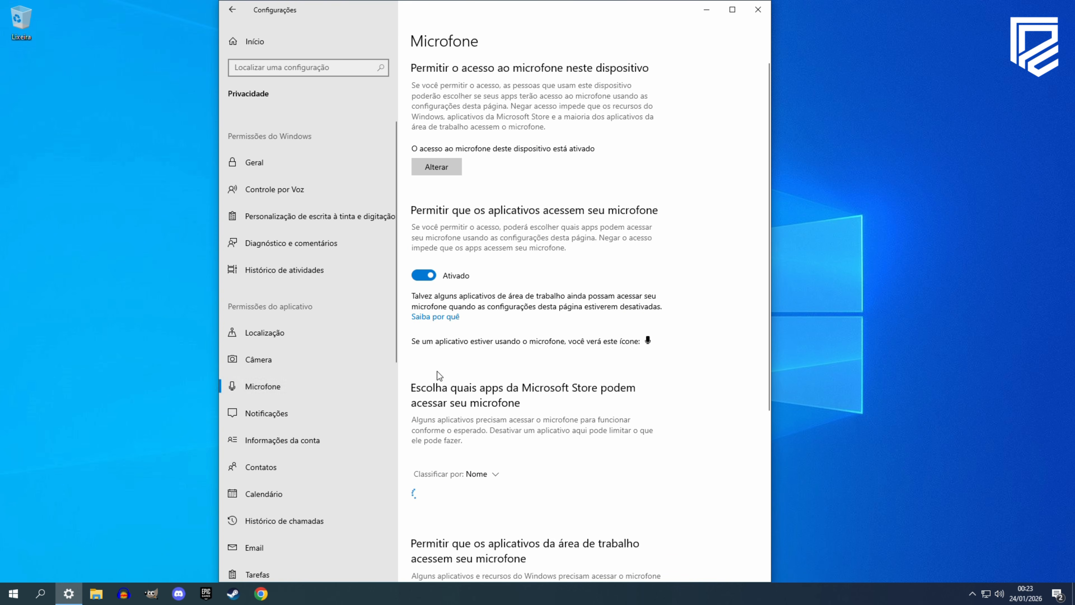
pyautogui.scroll(-4, 446, 370)
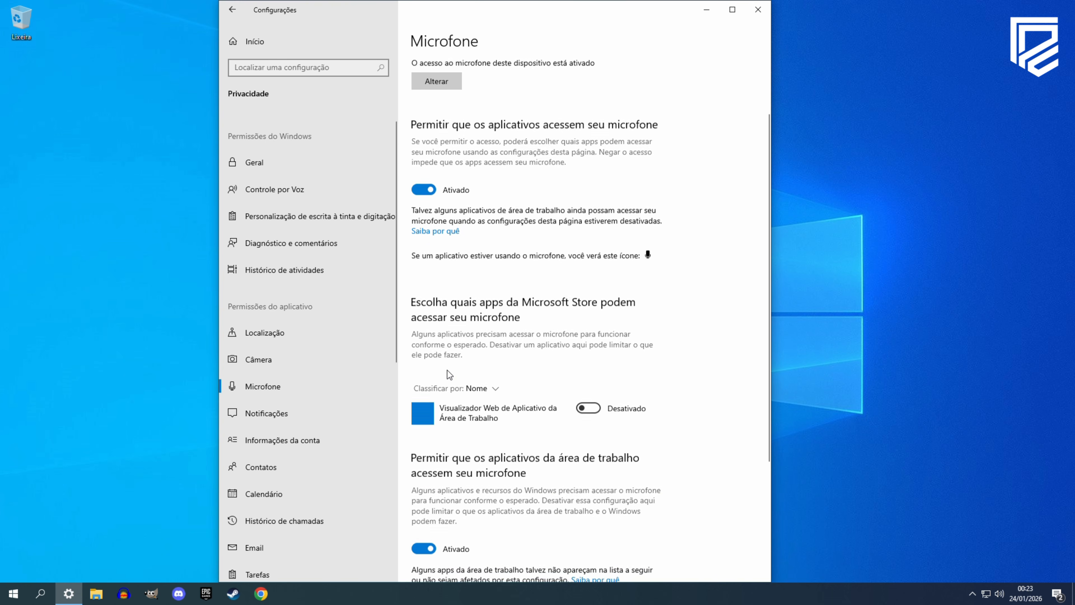
pyautogui.scroll(-2, 448, 372)
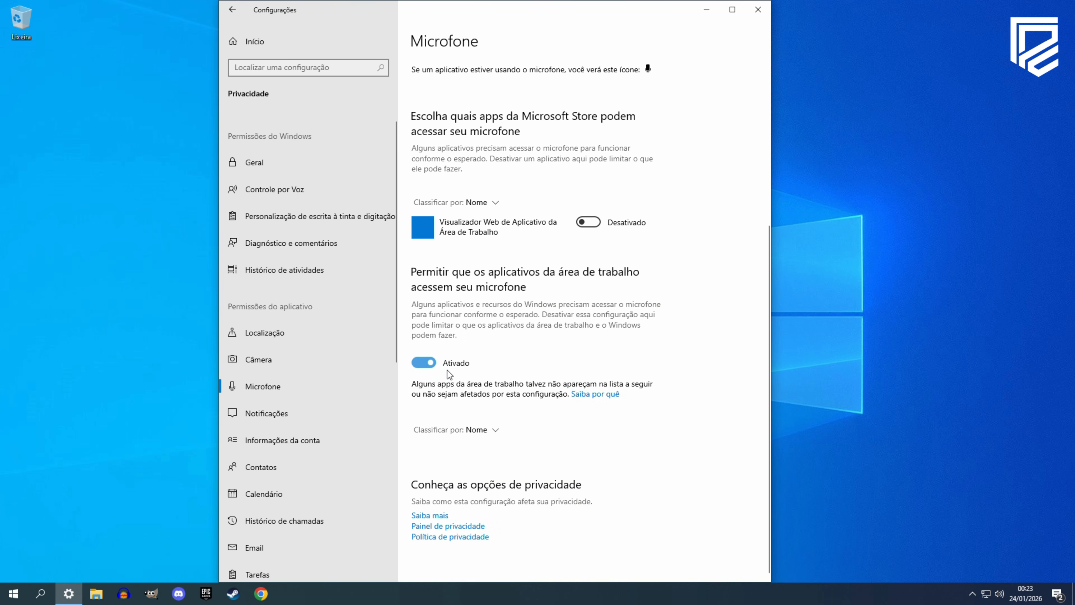
pyautogui.click(295, 412)
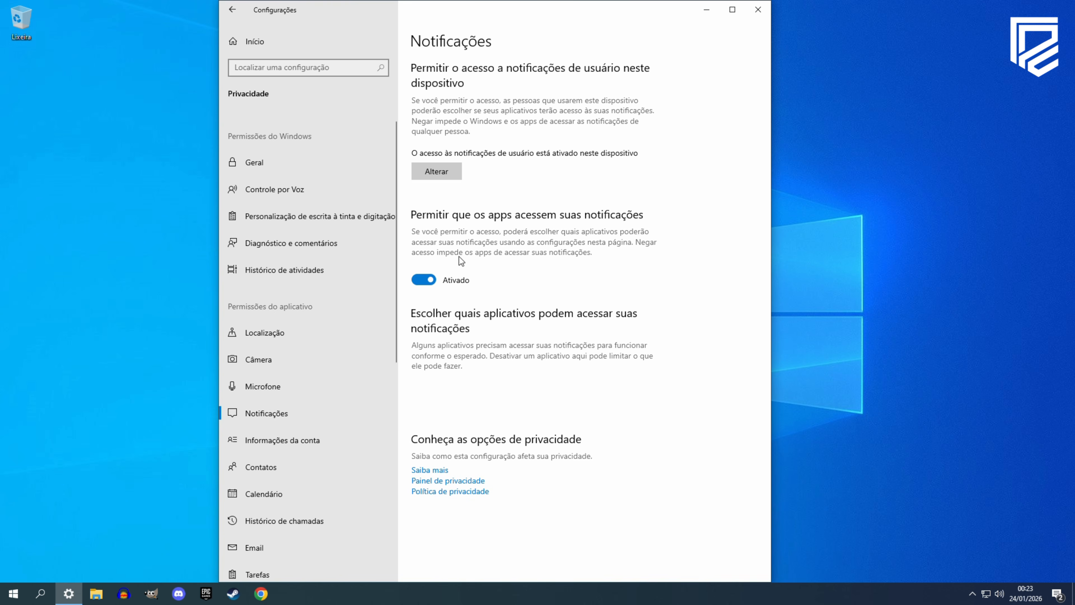
# Turn off notification access for apps and the whole device, then open Informações da conta
pyautogui.click(422, 281)
pyautogui.click(455, 173)
pyautogui.click(382, 139)
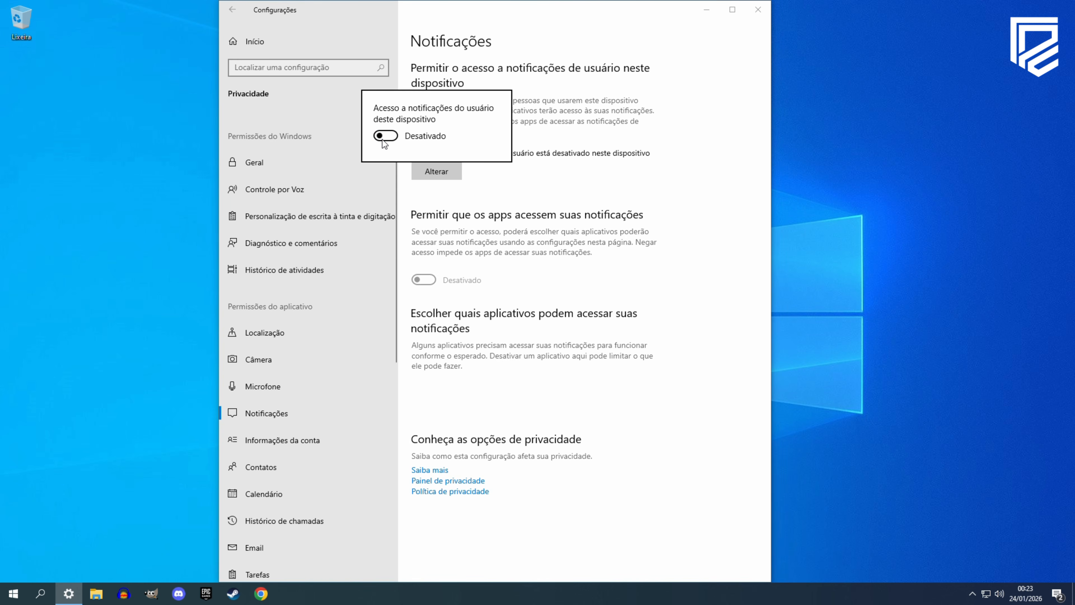
pyautogui.click(443, 194)
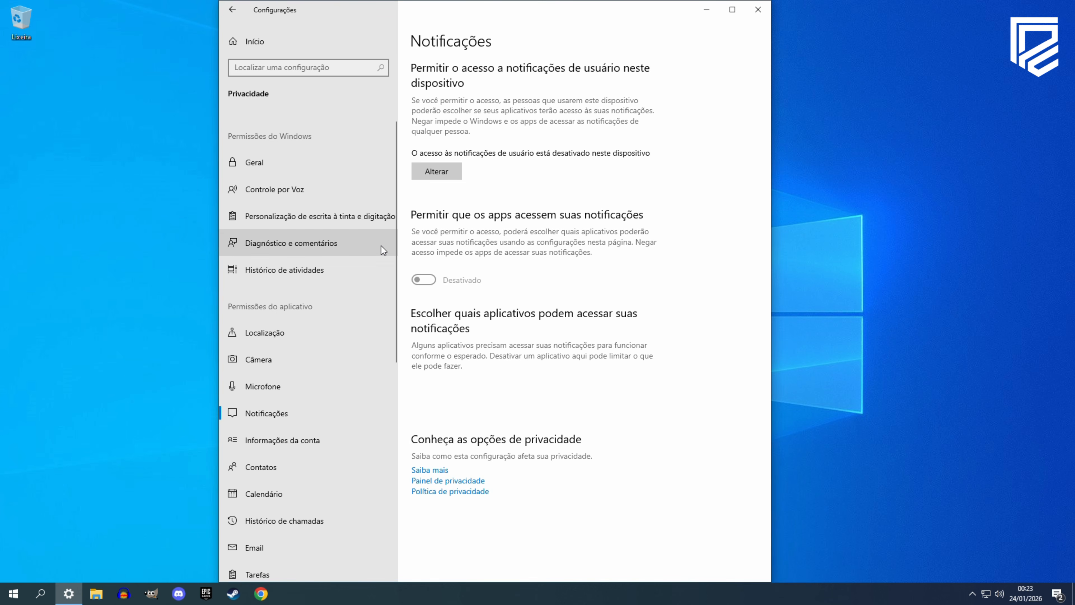
pyautogui.scroll(-5, 381, 246)
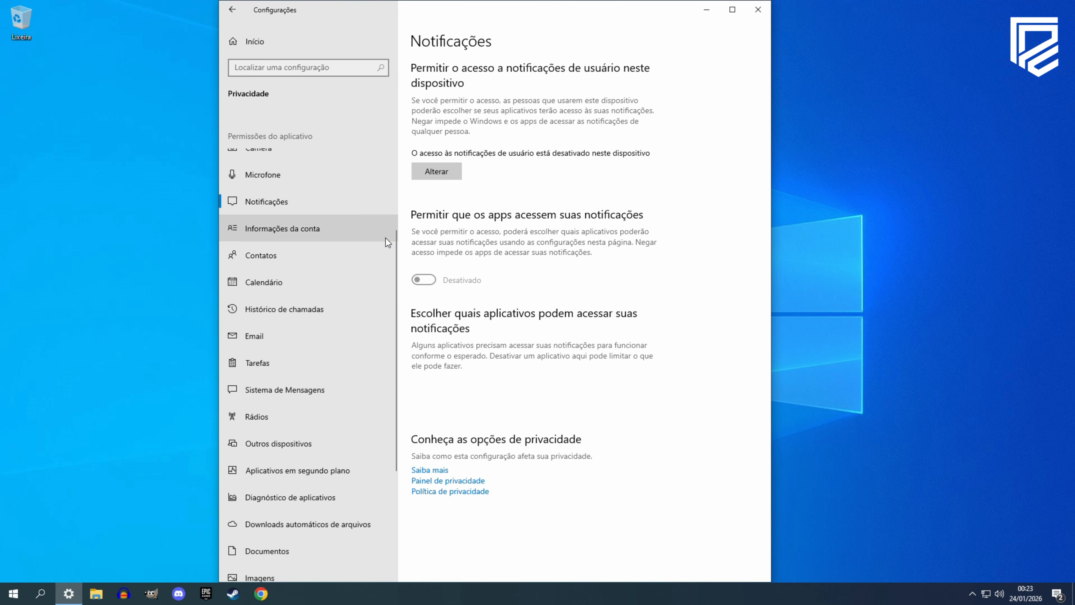
pyautogui.click(386, 235)
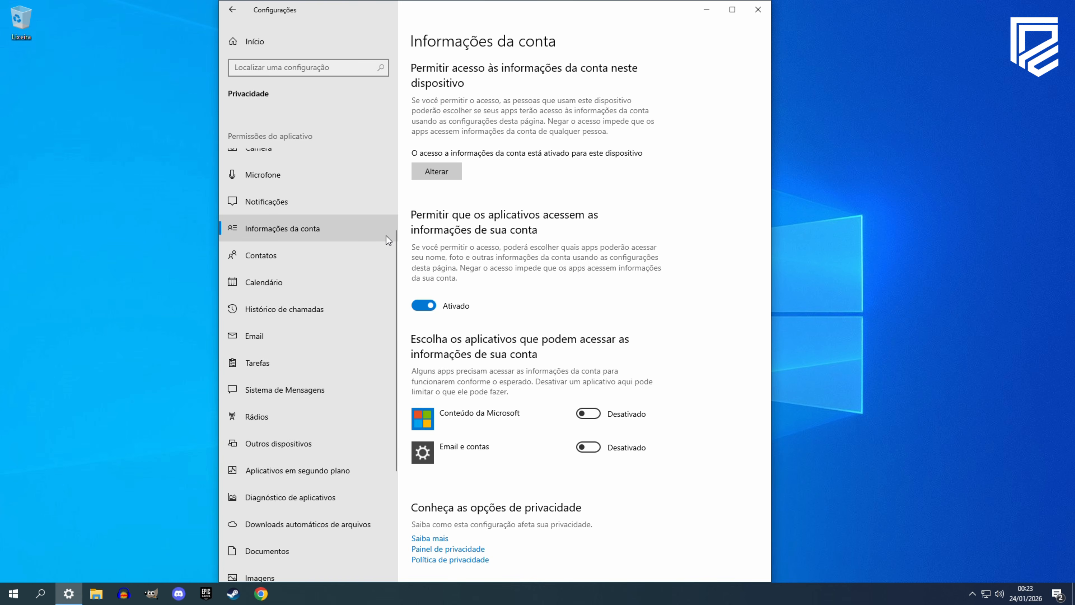
# Turn off account info access for apps and the device, then block apps from Contatos
pyautogui.click(421, 307)
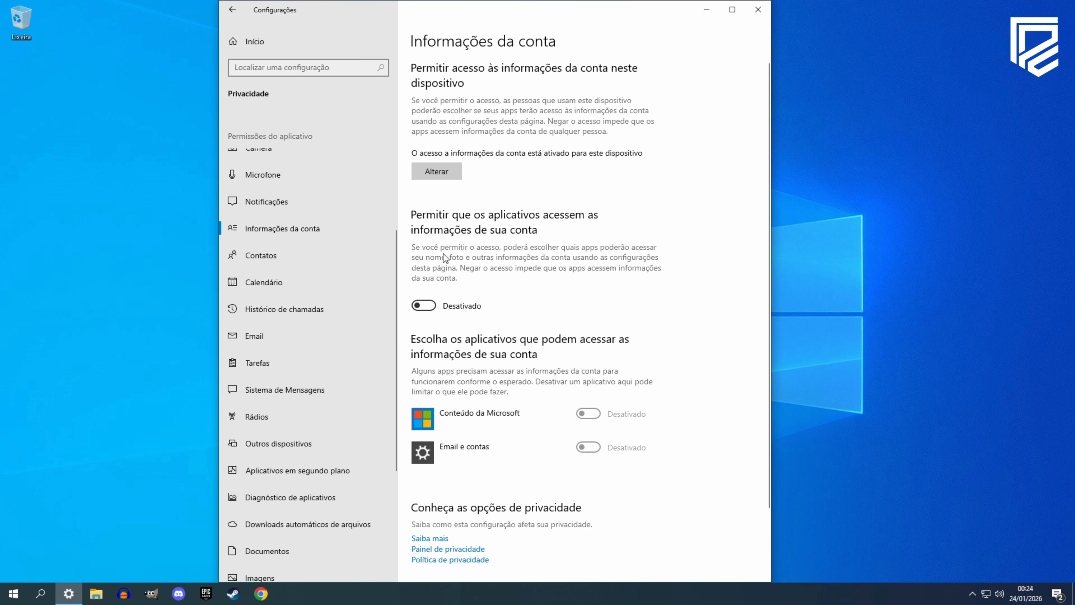
pyautogui.click(456, 175)
pyautogui.click(383, 136)
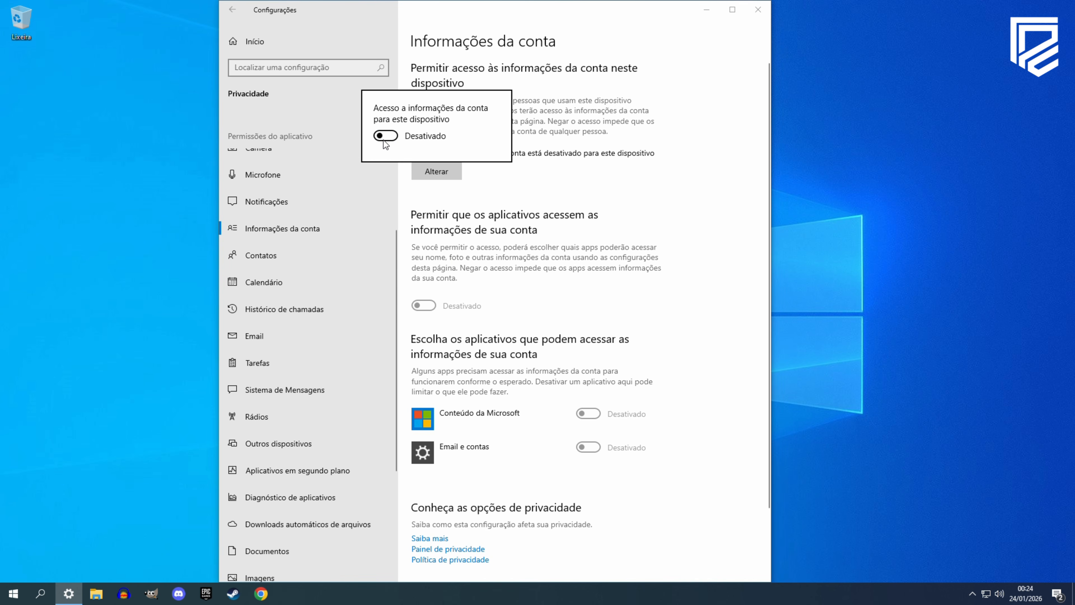
pyautogui.click(424, 184)
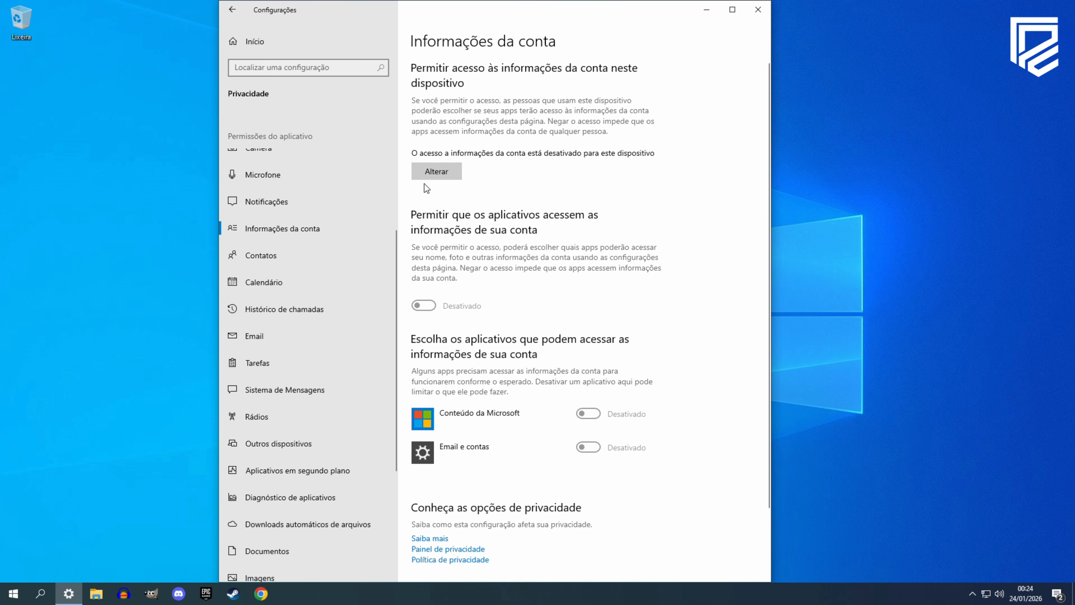
pyautogui.click(368, 253)
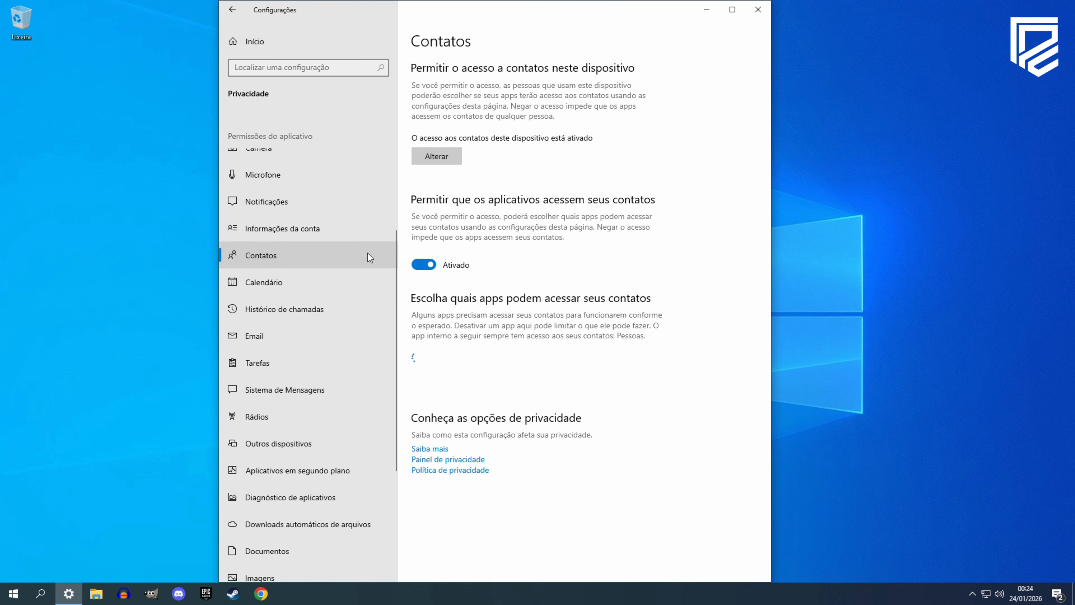
pyautogui.click(419, 265)
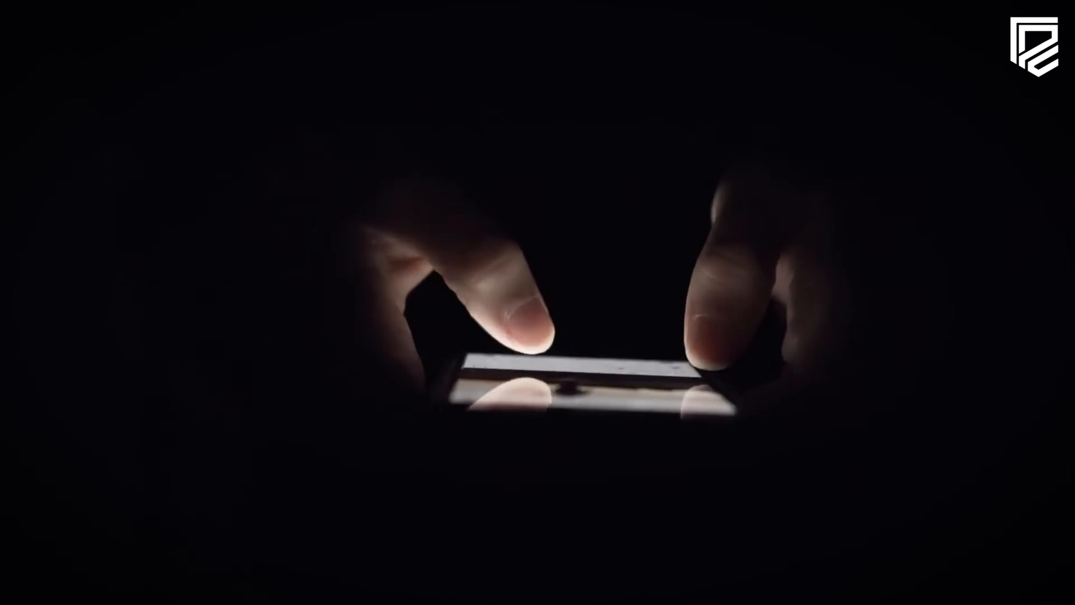
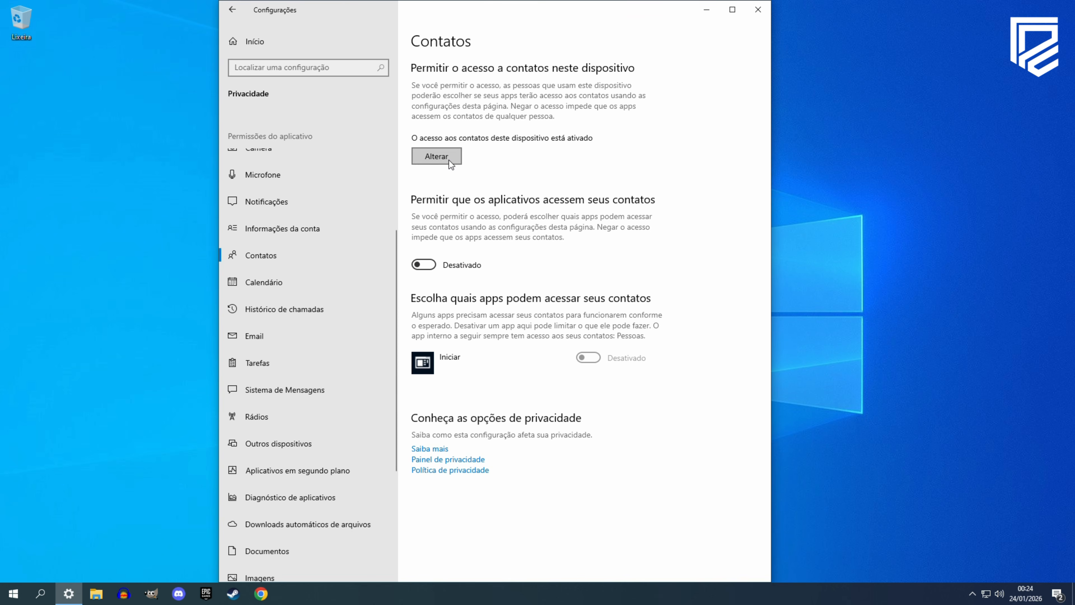
# Turn off contacts access for this device
pyautogui.click(448, 159)
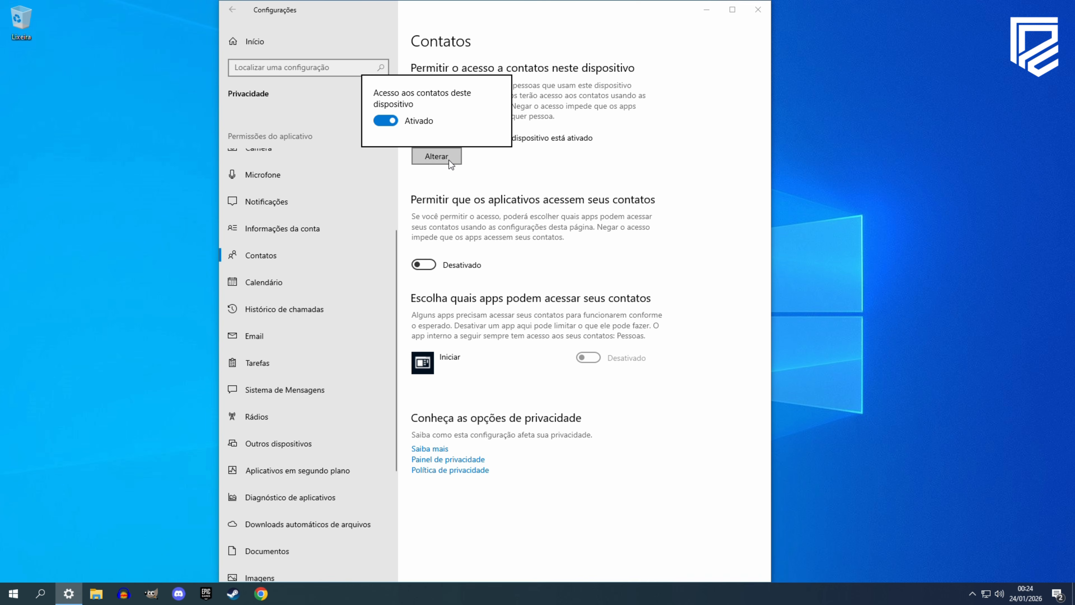
pyautogui.click(383, 121)
pyautogui.click(430, 195)
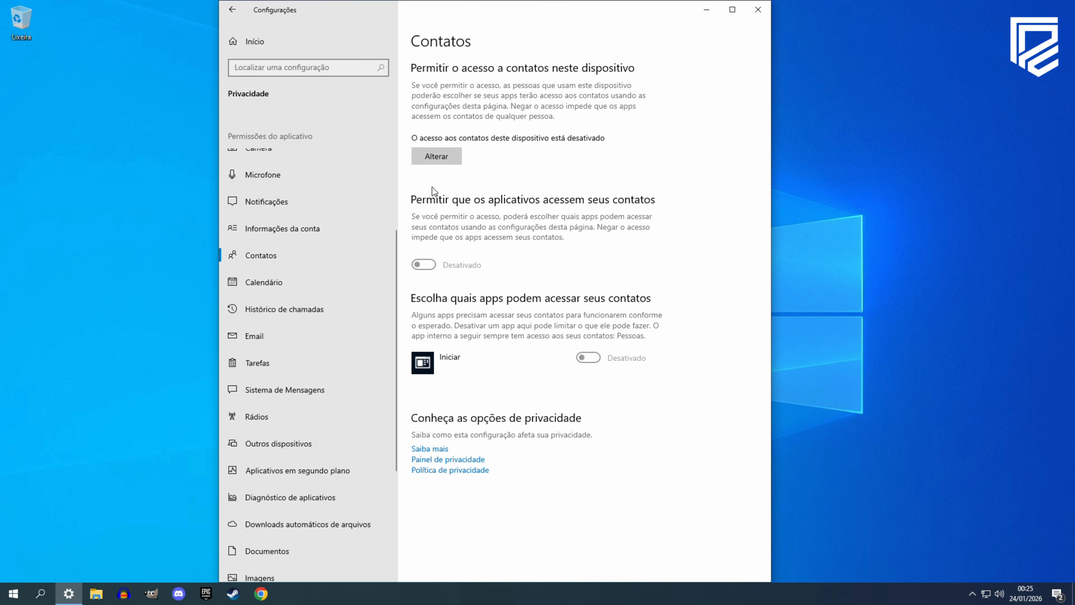
pyautogui.click(332, 283)
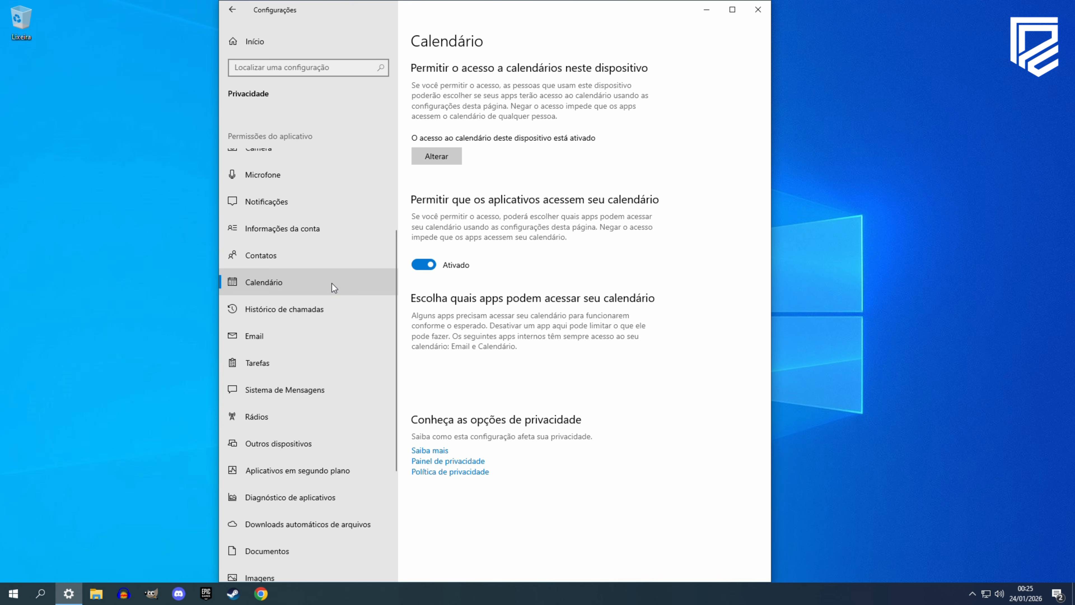
# Block apps and this device from accessing Histórico de chamadas
pyautogui.click(338, 307)
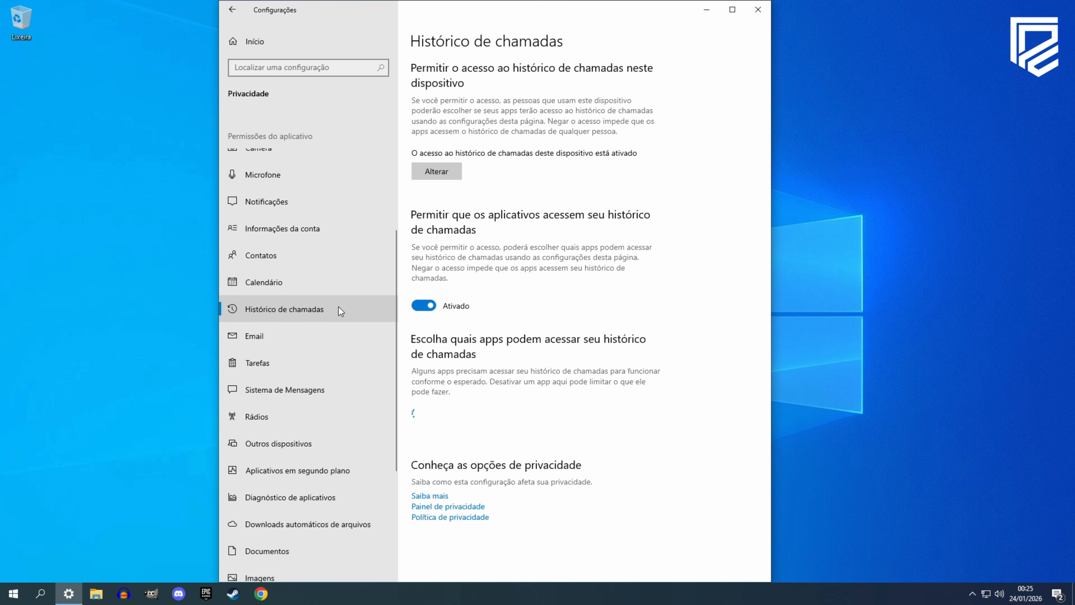
pyautogui.click(421, 305)
pyautogui.click(436, 171)
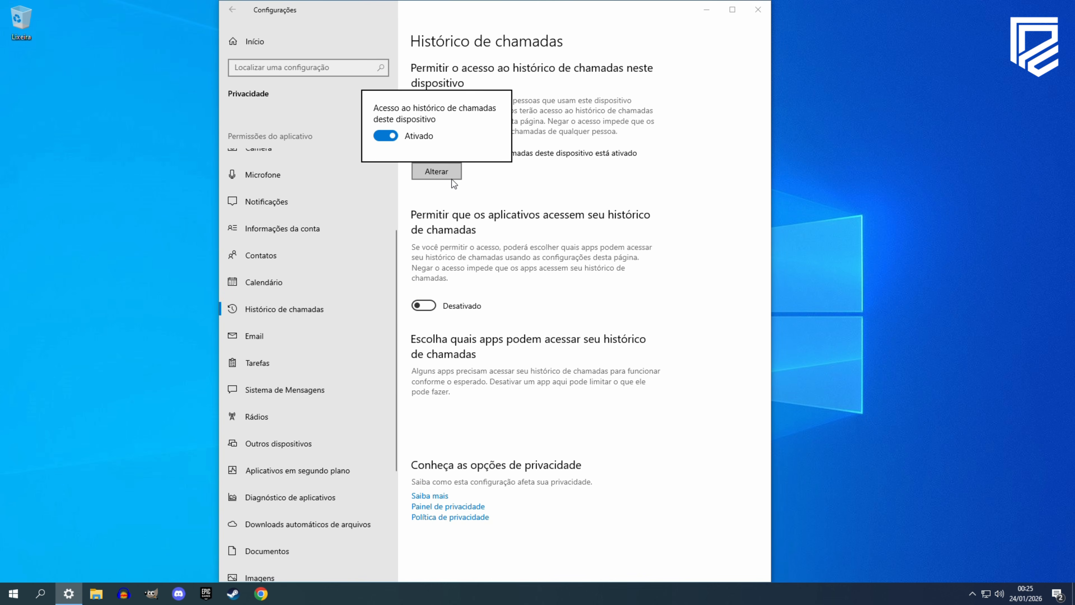
pyautogui.click(387, 137)
pyautogui.click(456, 190)
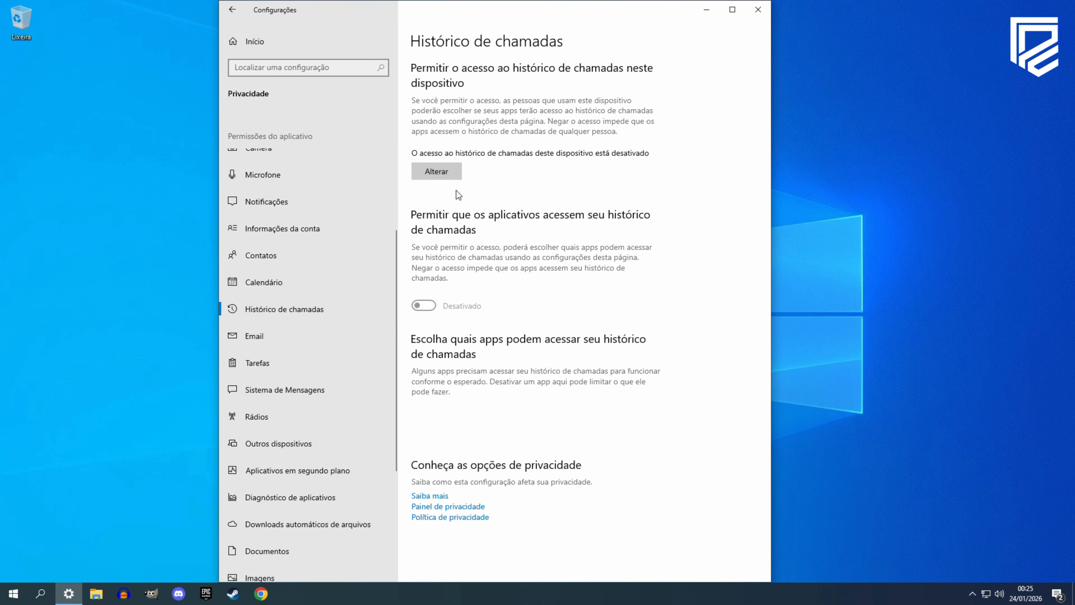
pyautogui.click(358, 337)
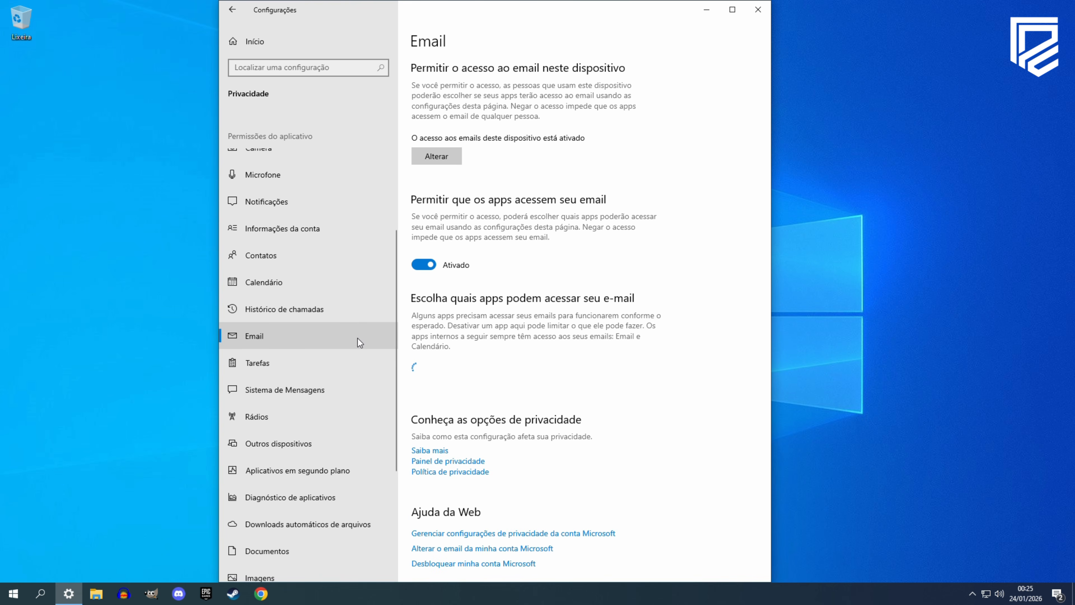
# Turn off email access for apps and for this device
pyautogui.click(422, 265)
pyautogui.click(454, 161)
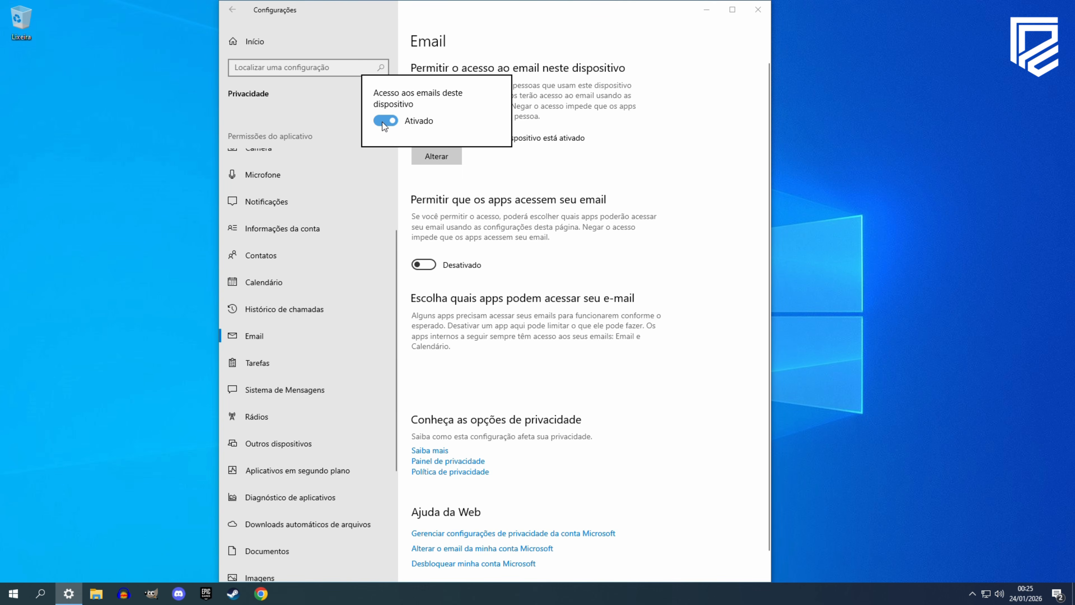
pyautogui.click(382, 123)
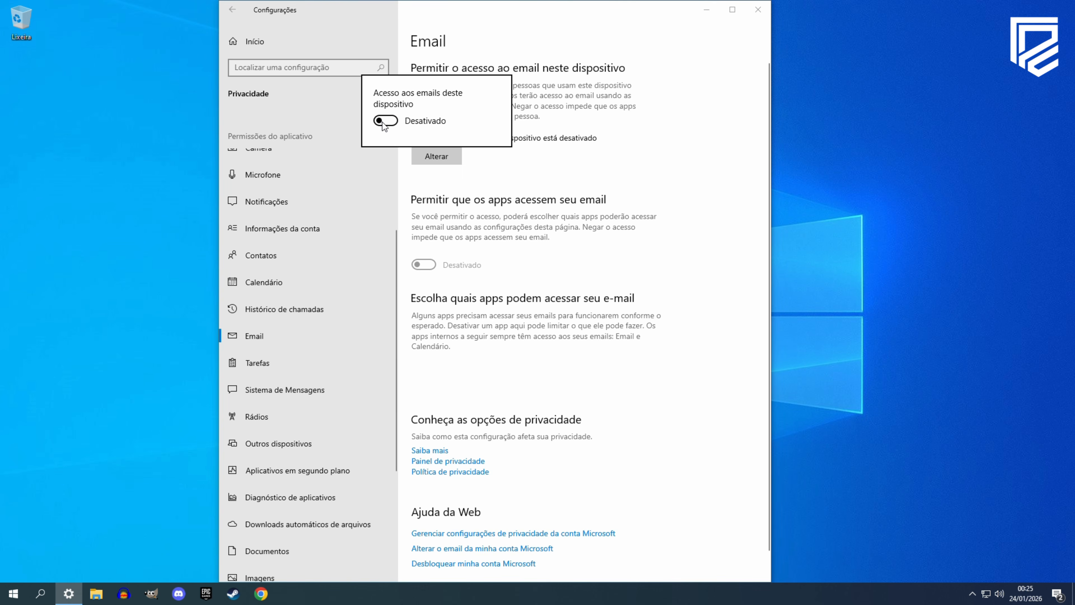
pyautogui.click(435, 180)
# Turn off Tarefas access for apps and for this device
pyautogui.click(322, 363)
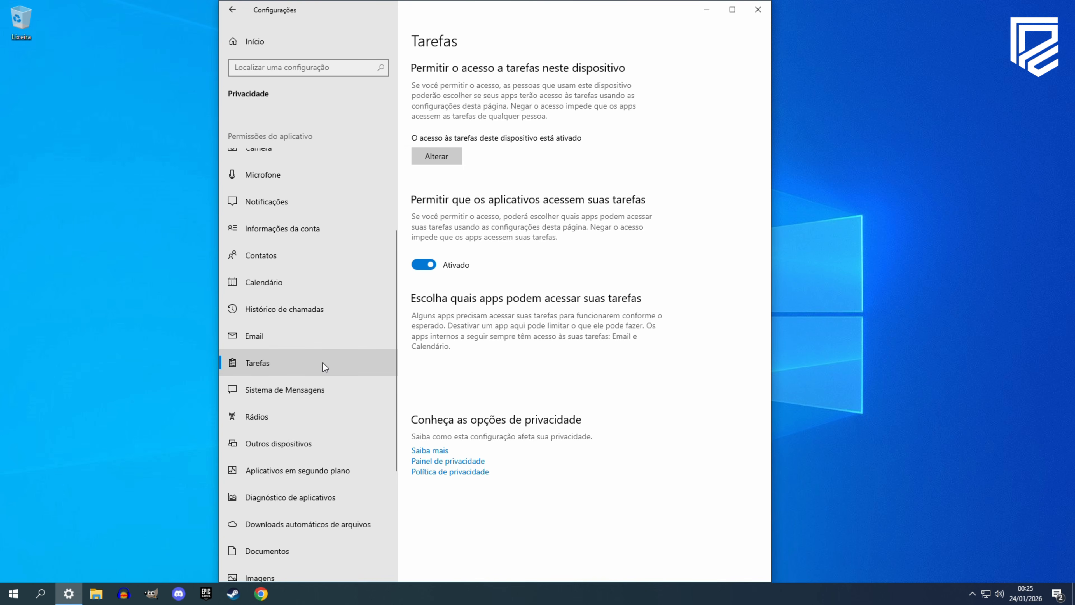
pyautogui.click(422, 267)
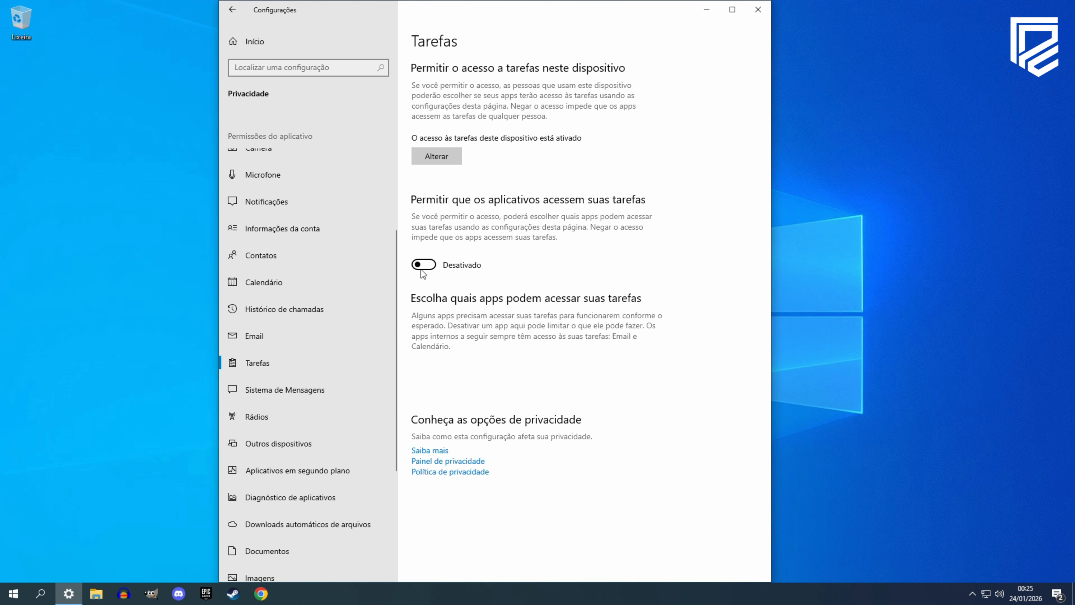
pyautogui.click(455, 155)
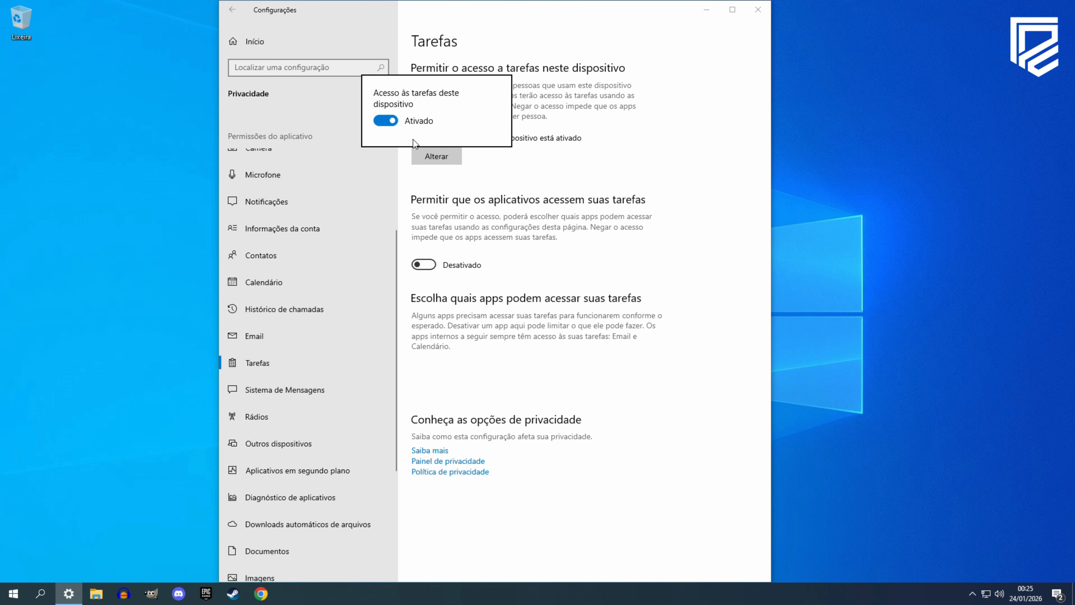
pyautogui.click(381, 121)
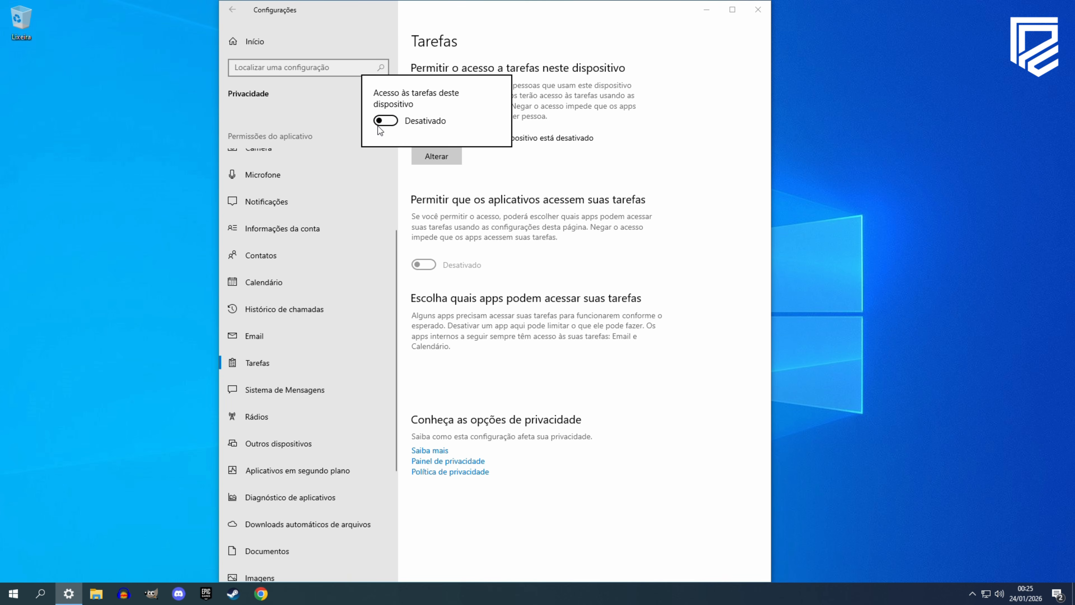
pyautogui.click(418, 190)
# Turn off Sistema de Mensagens access for apps and for this device
pyautogui.click(353, 392)
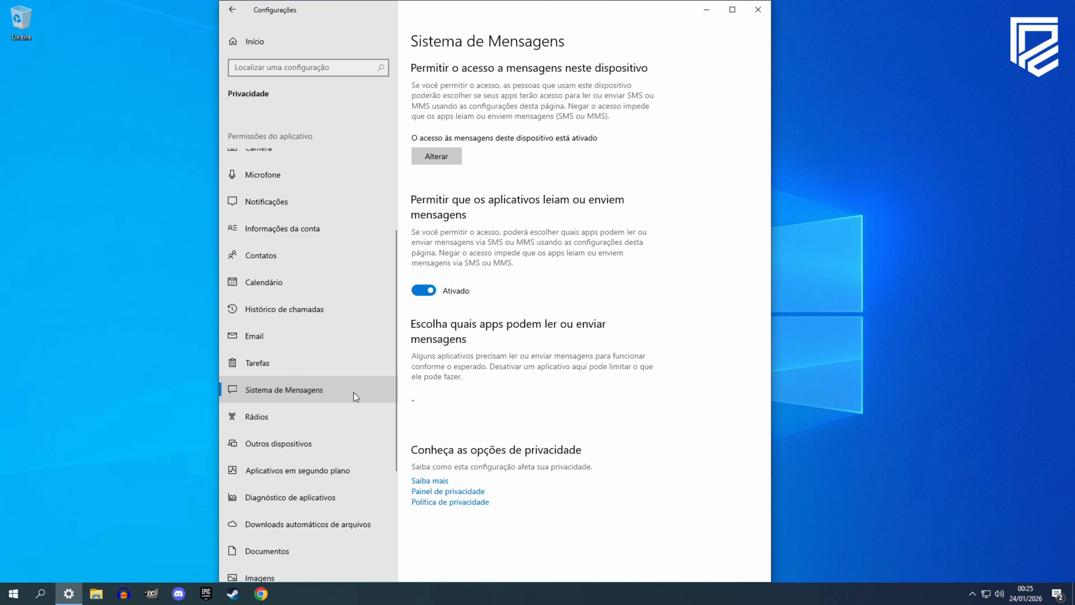
pyautogui.click(421, 292)
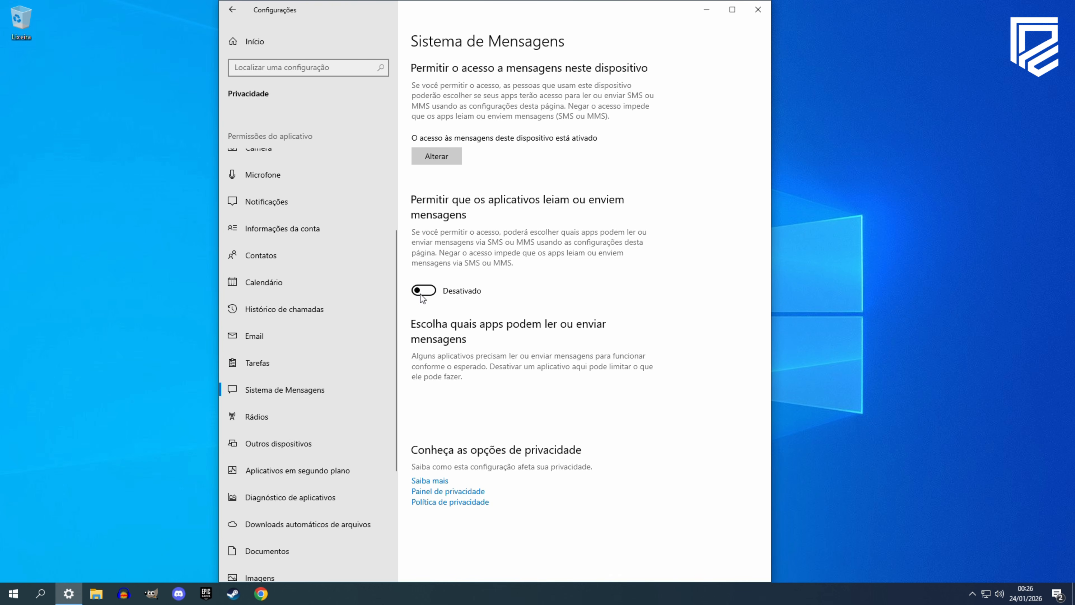
pyautogui.click(452, 161)
pyautogui.click(384, 123)
pyautogui.click(440, 196)
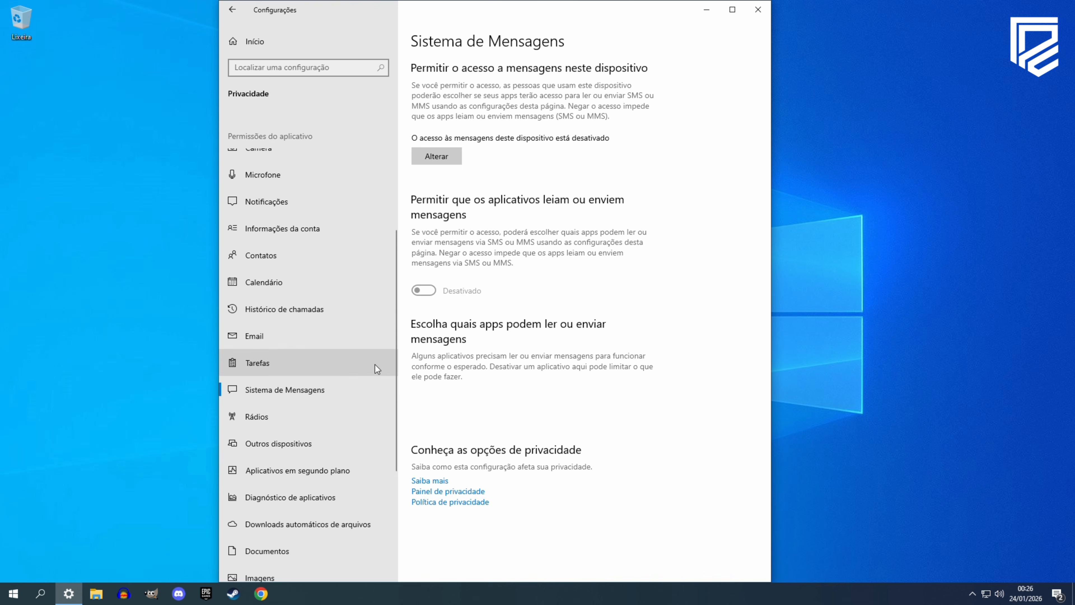
# Stop apps communicating with unpaired devices under Outros dispositivos
pyautogui.click(329, 426)
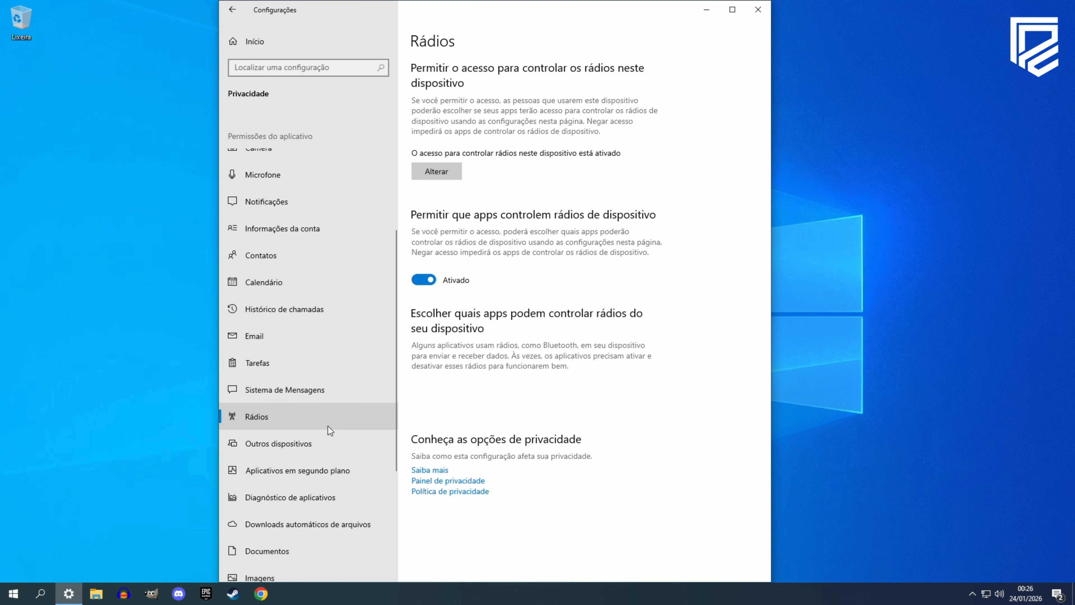
pyautogui.click(330, 446)
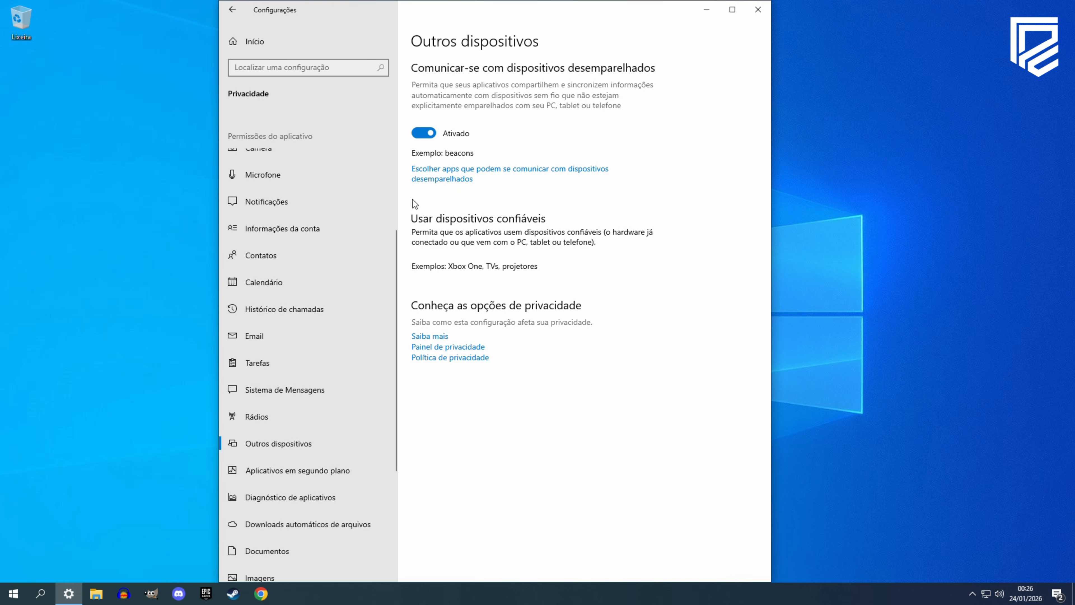
pyautogui.click(423, 134)
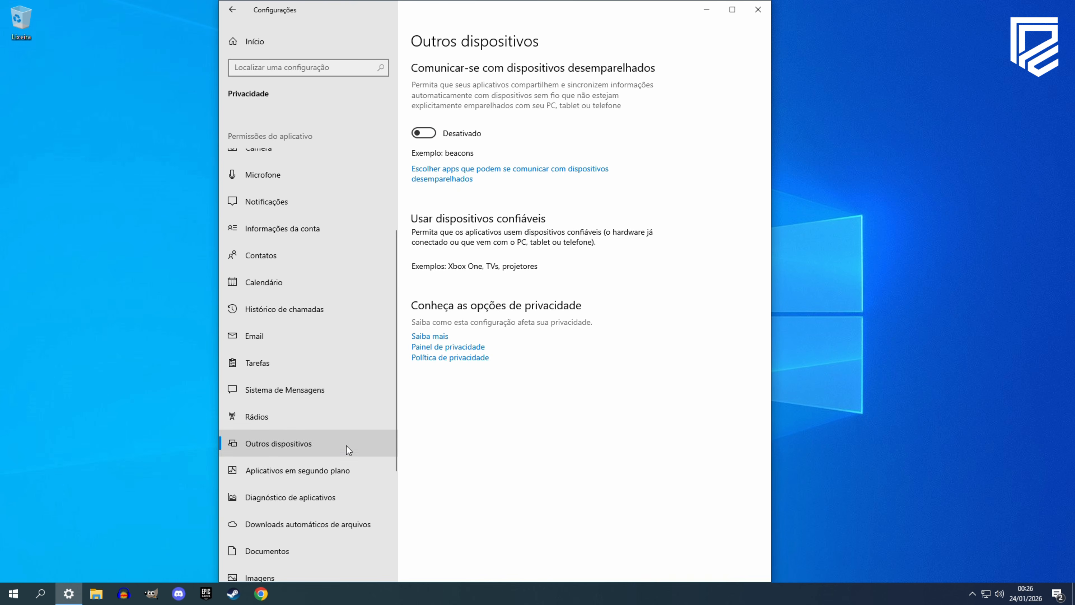
# Stop Configurações from running in the background
pyautogui.click(348, 478)
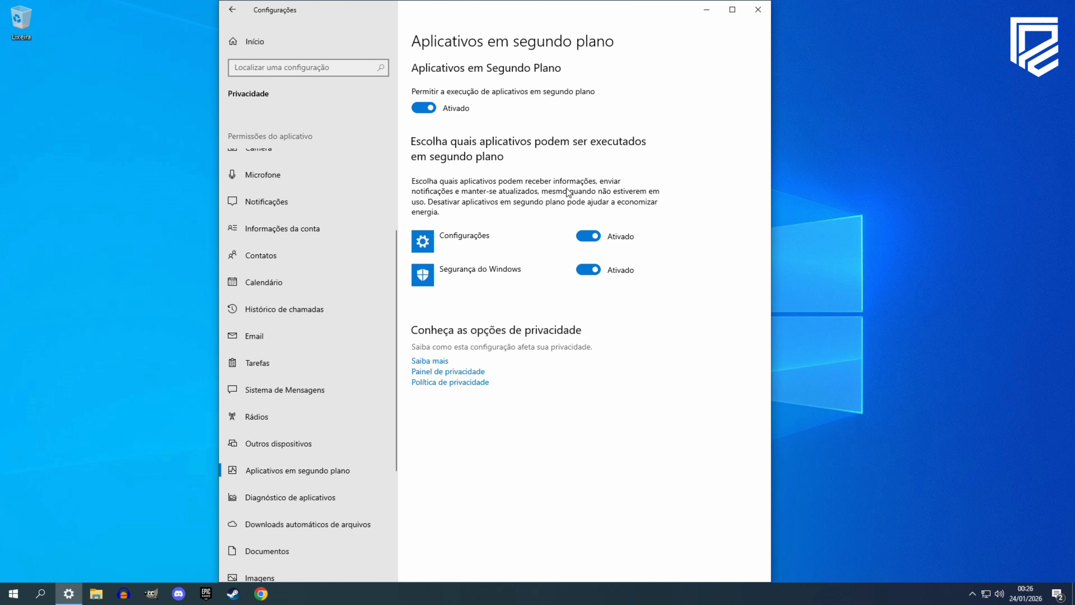
pyautogui.click(588, 236)
pyautogui.click(366, 500)
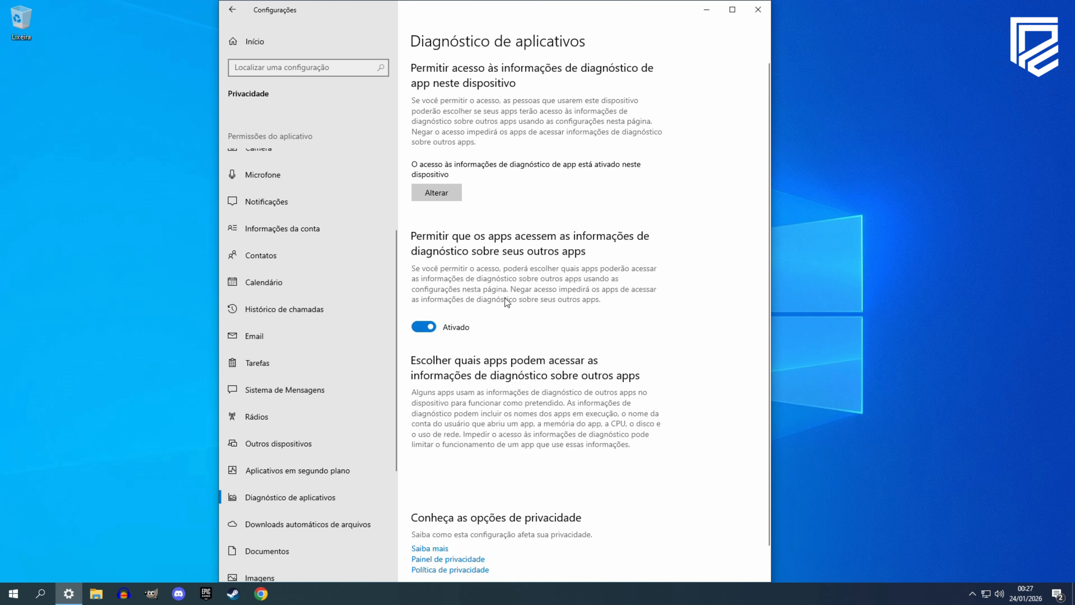
# Turn off app diagnostic info access for apps and this device
pyautogui.click(430, 329)
pyautogui.scroll(-1, 421, 332)
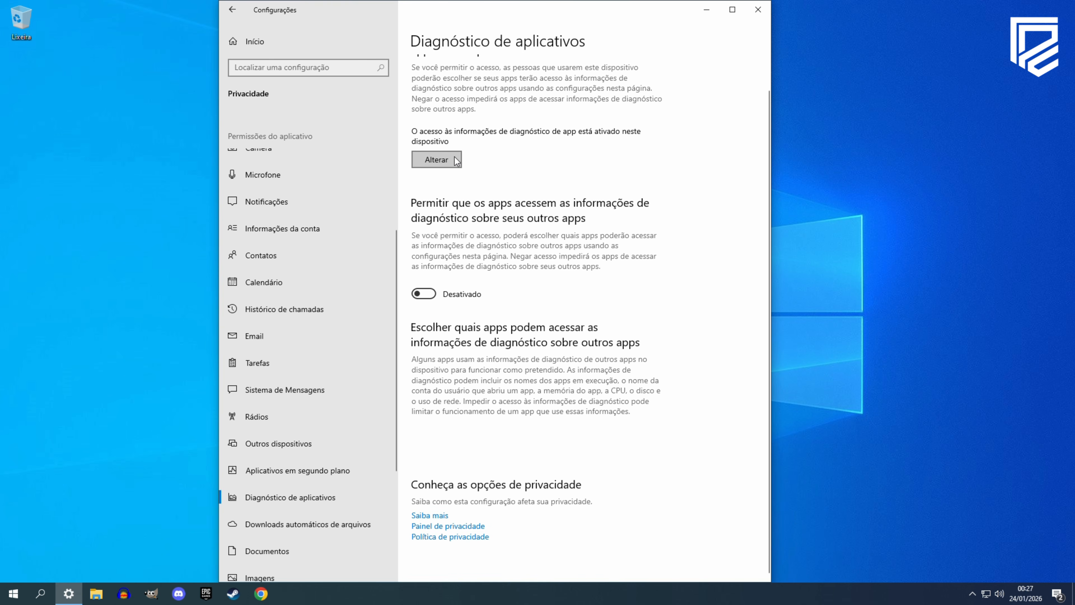
pyautogui.click(454, 159)
pyautogui.click(381, 125)
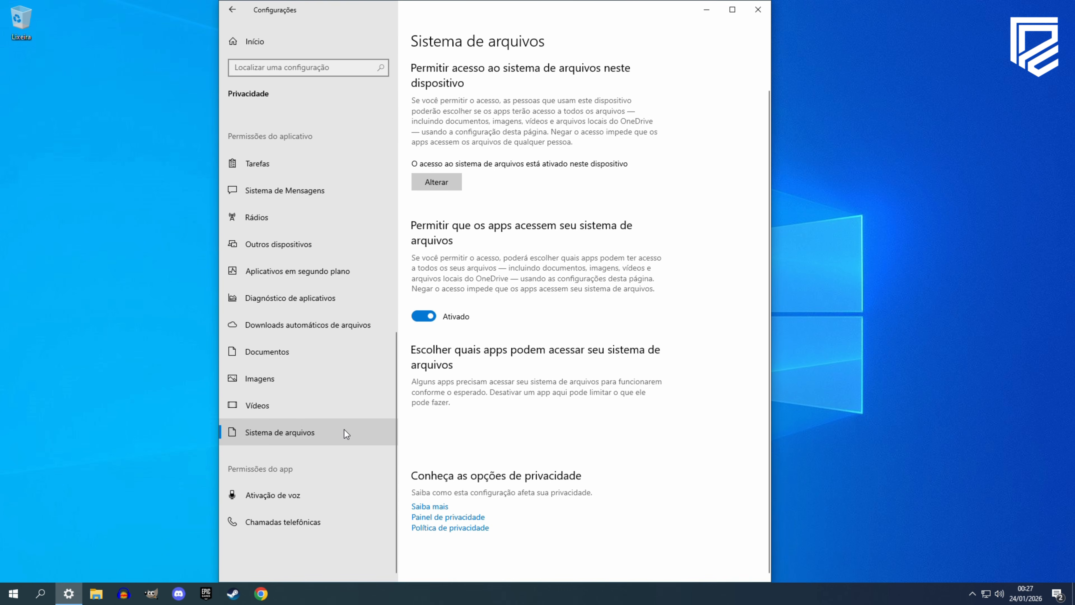
# Turn off voice activation for apps and the headset button default app
pyautogui.click(338, 492)
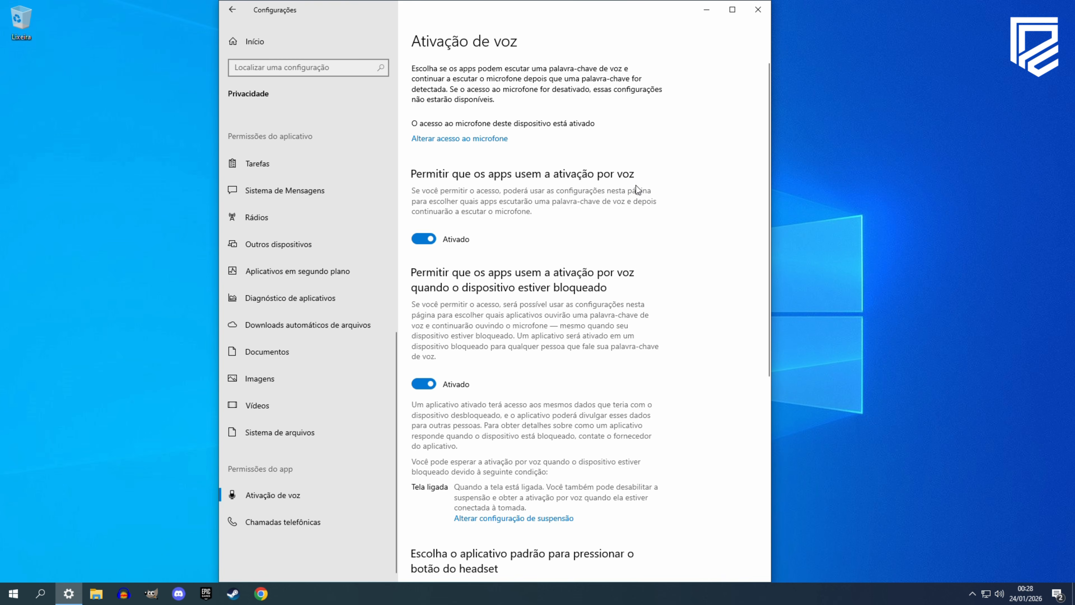
pyautogui.click(423, 239)
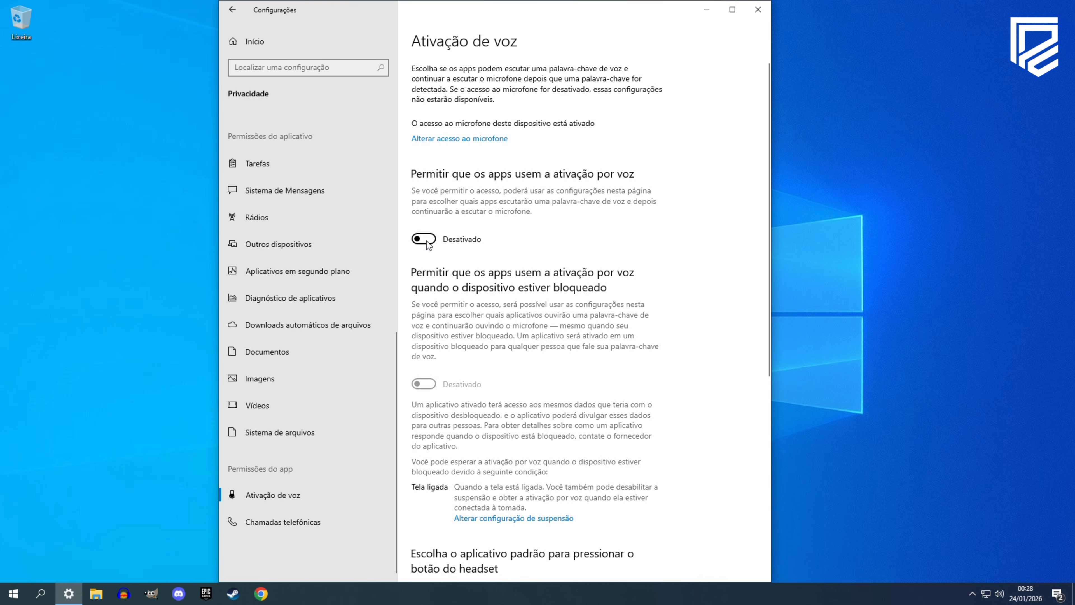
pyautogui.scroll(-7, 467, 260)
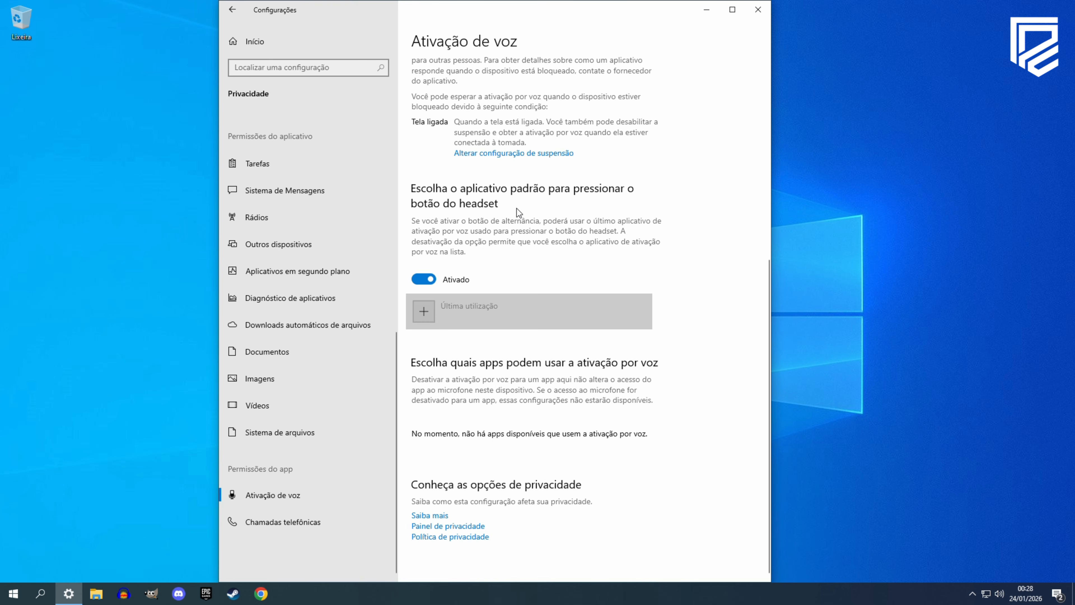
pyautogui.click(421, 280)
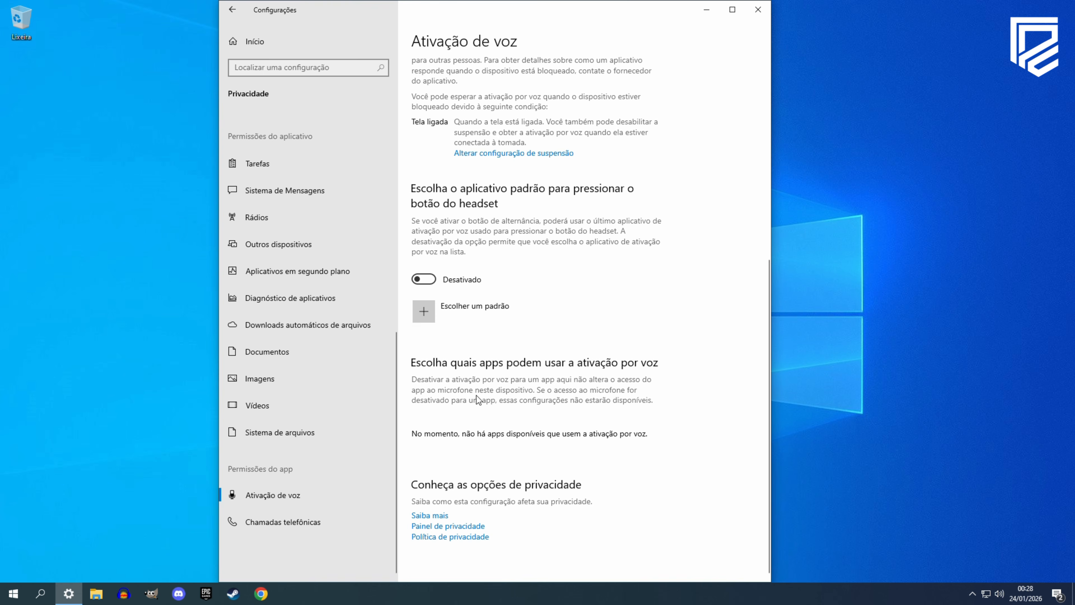
# Turn off Chamadas telefônicas access for apps and this device, then return home
pyautogui.click(347, 526)
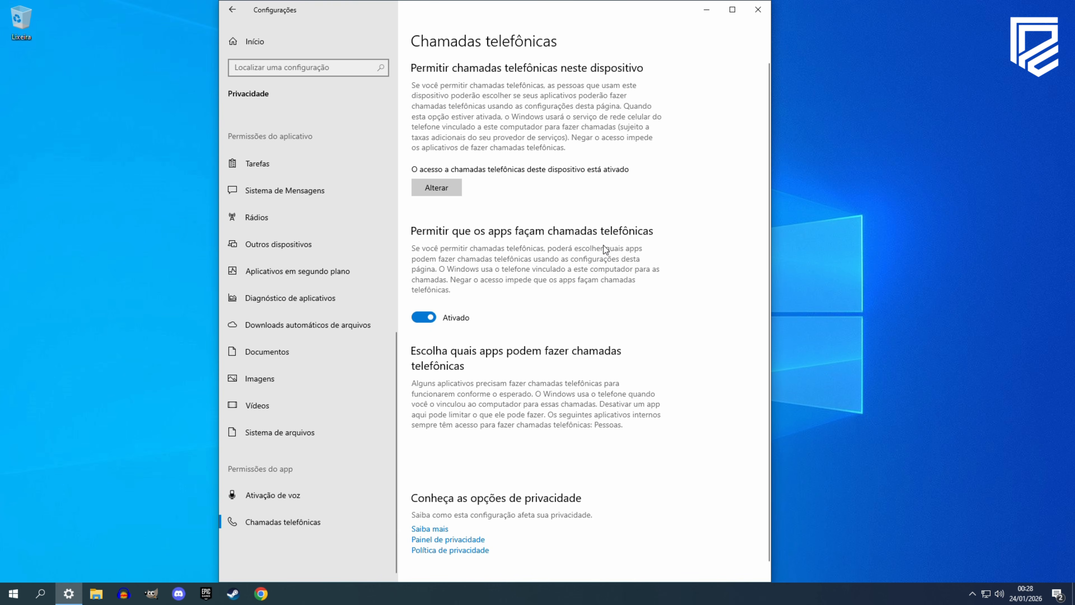
pyautogui.click(454, 317)
pyautogui.scroll(-1, 461, 327)
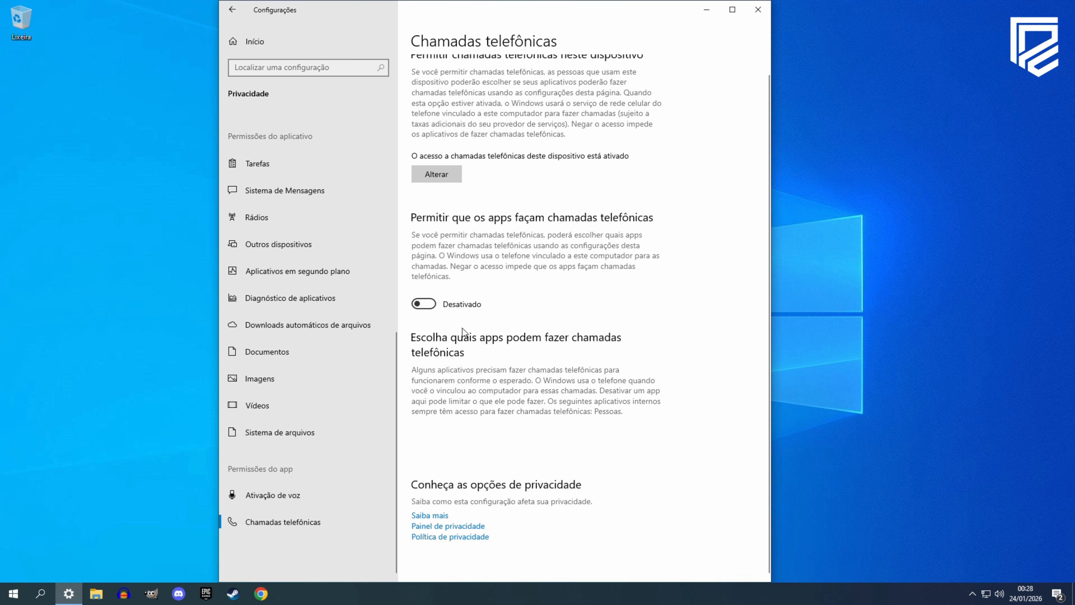
pyautogui.click(454, 178)
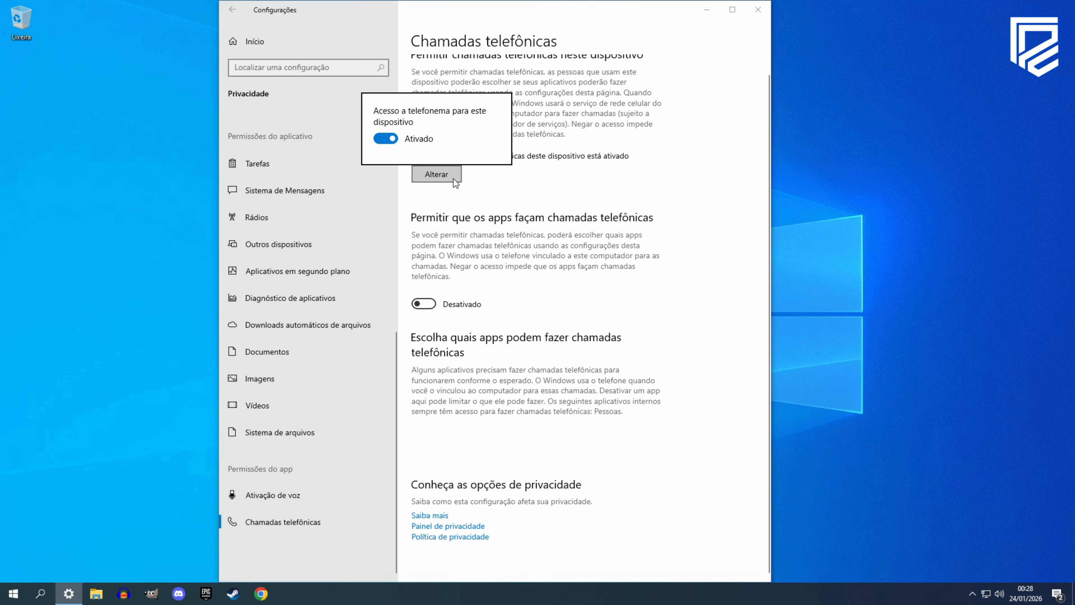
pyautogui.click(379, 141)
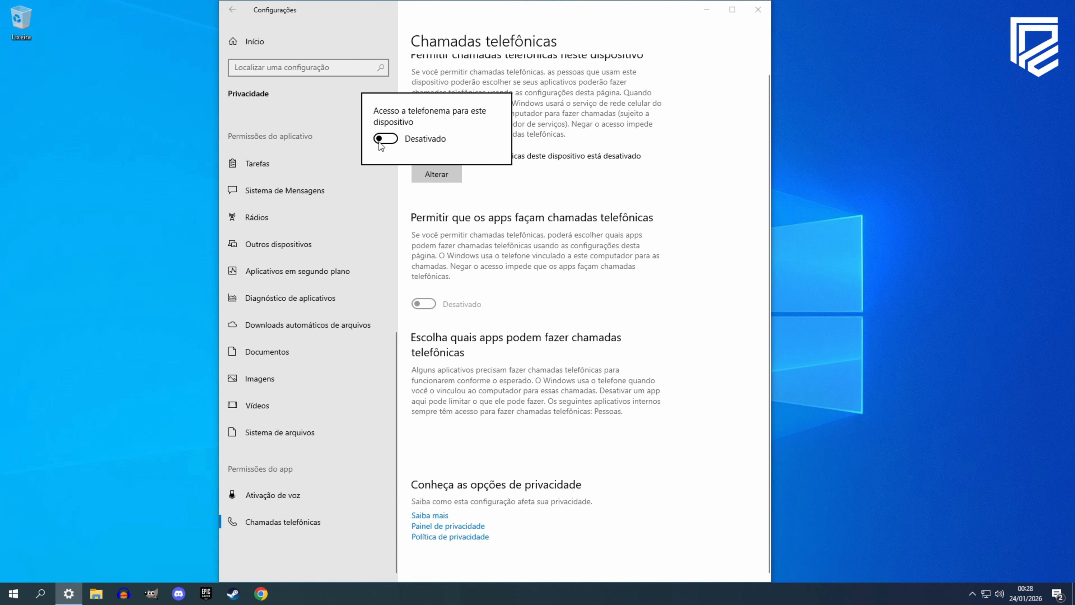
pyautogui.click(462, 204)
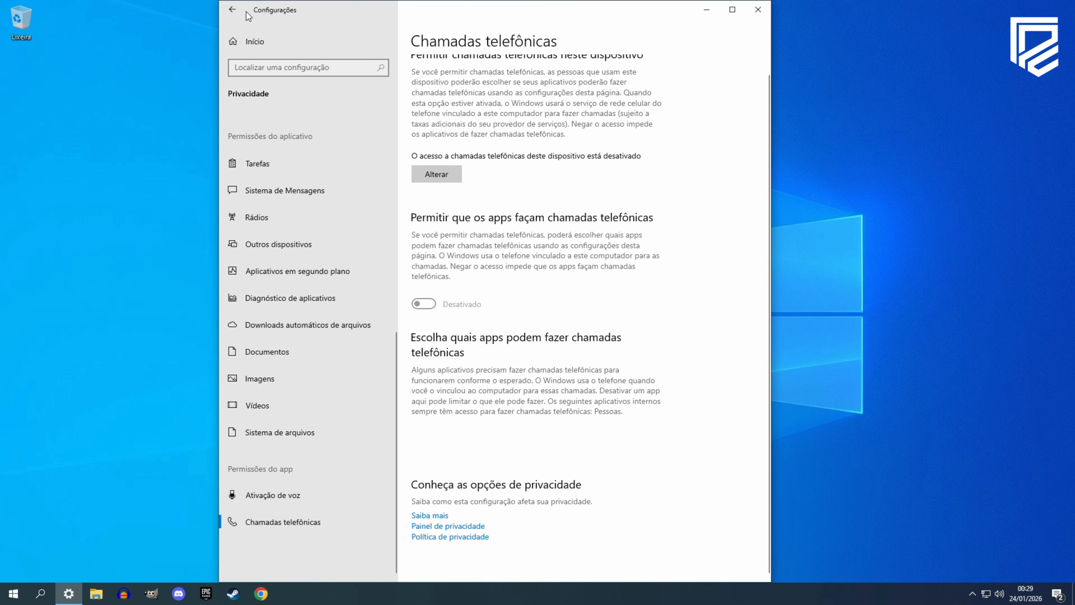
pyautogui.click(235, 10)
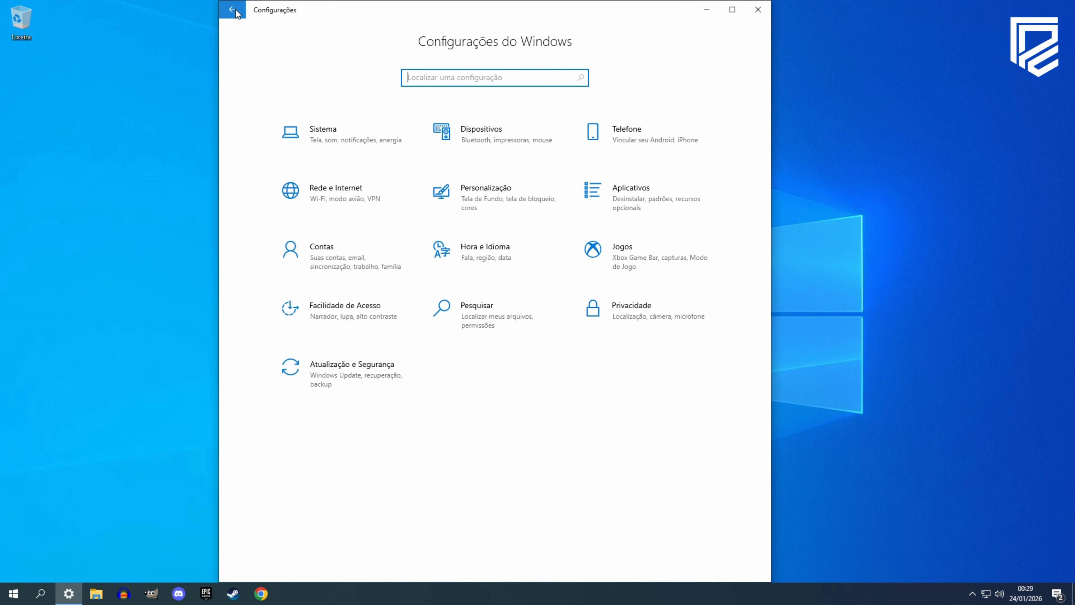
pyautogui.click(509, 317)
# Stop search from using Microsoft account and work or school account content
pyautogui.scroll(-4, 566, 269)
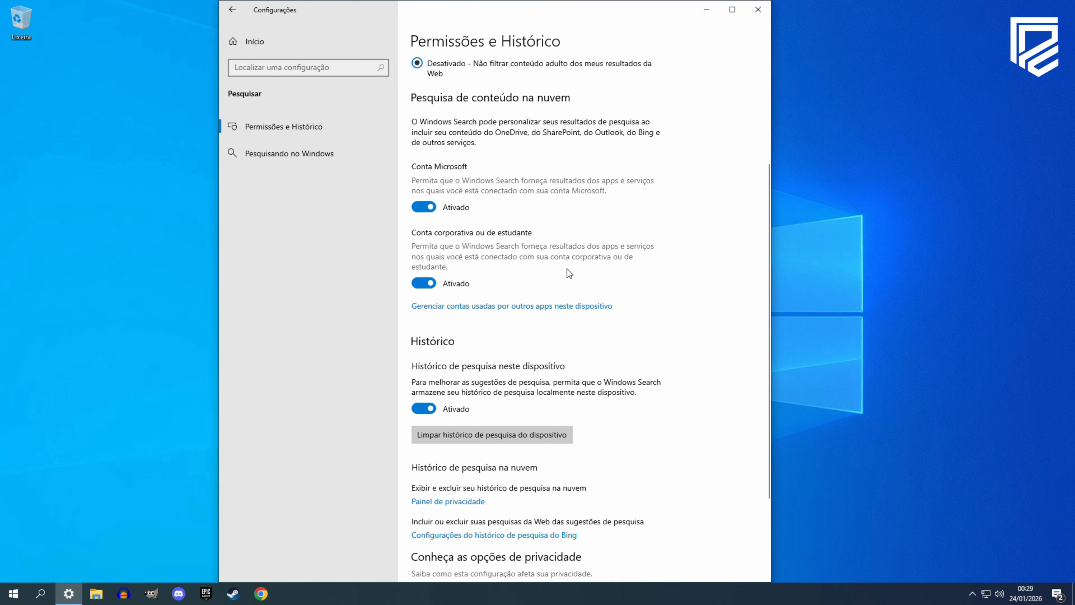
pyautogui.click(415, 209)
pyautogui.click(417, 285)
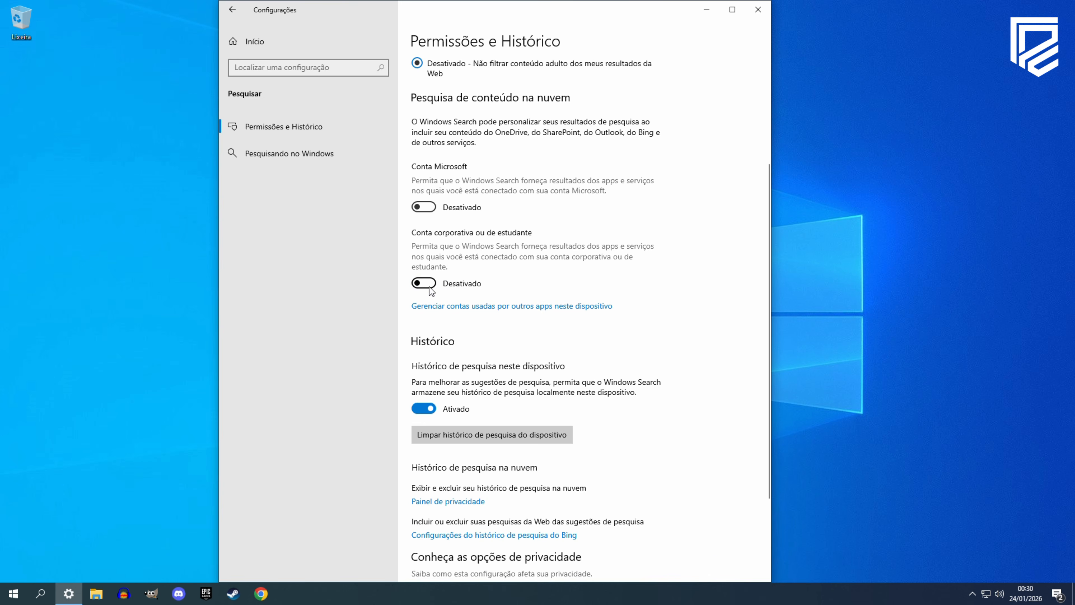
# Turn off device search history and clear it
pyautogui.scroll(-3, 428, 287)
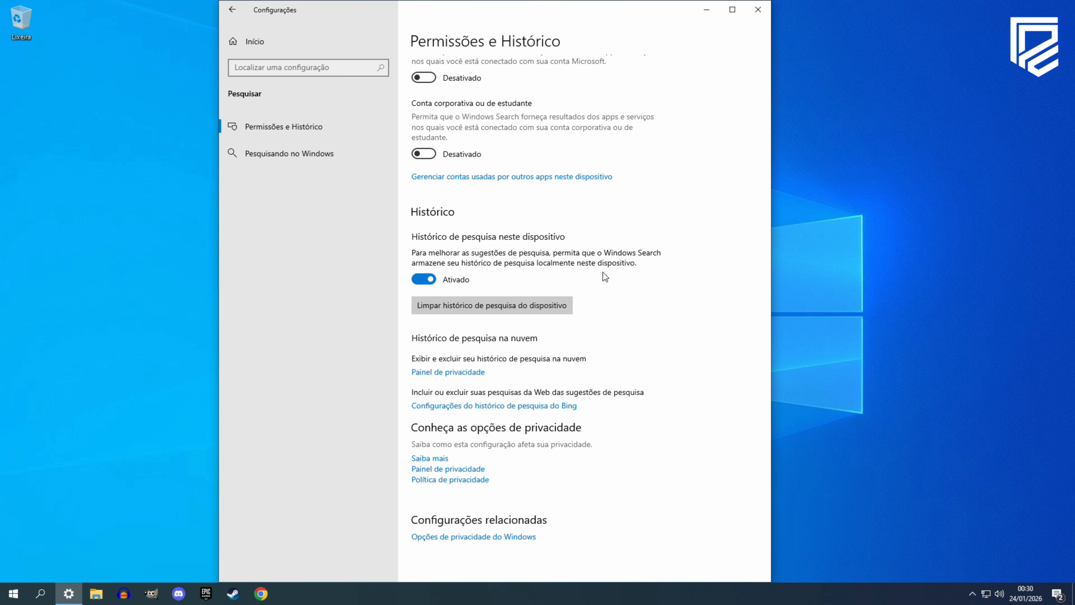
pyautogui.click(419, 283)
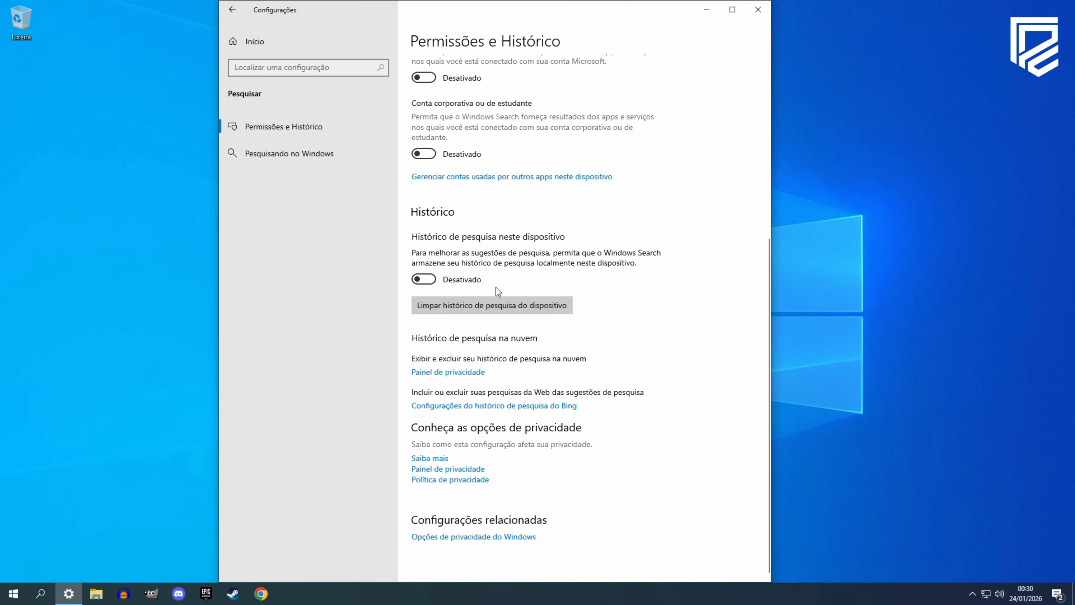
pyautogui.click(550, 309)
pyautogui.click(304, 160)
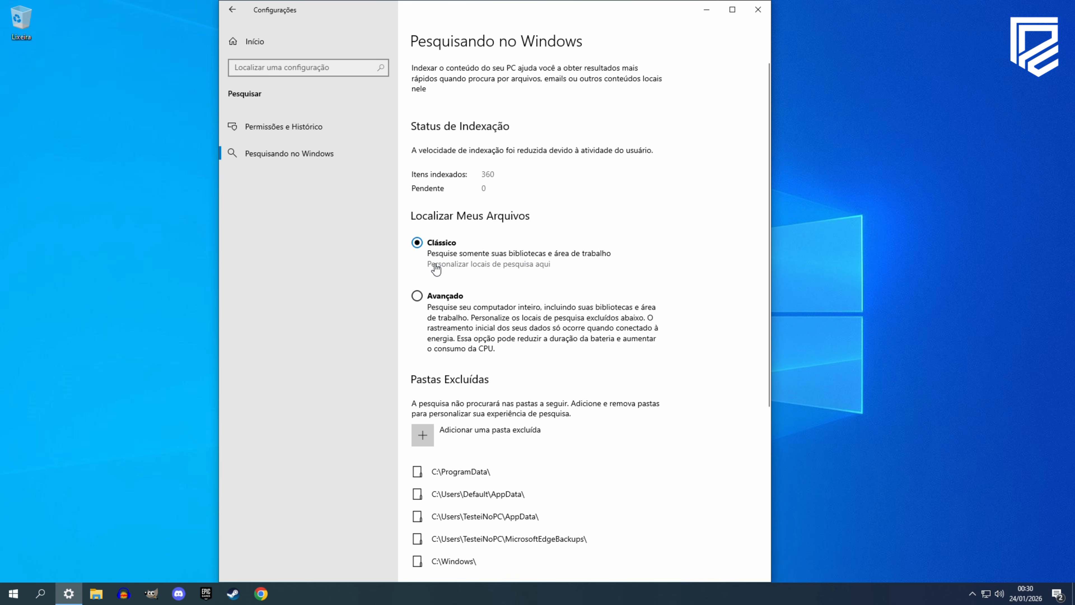
pyautogui.click(234, 9)
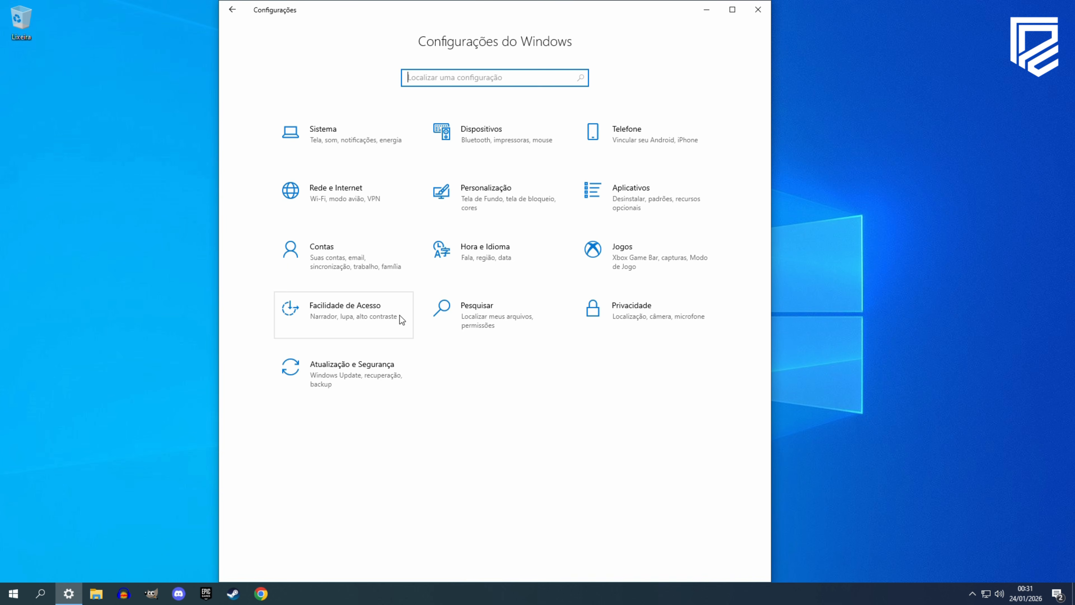
# Turn off animations and transparency, keep scrollbars visible, and keep the desktop wallpaper on
pyautogui.click(367, 330)
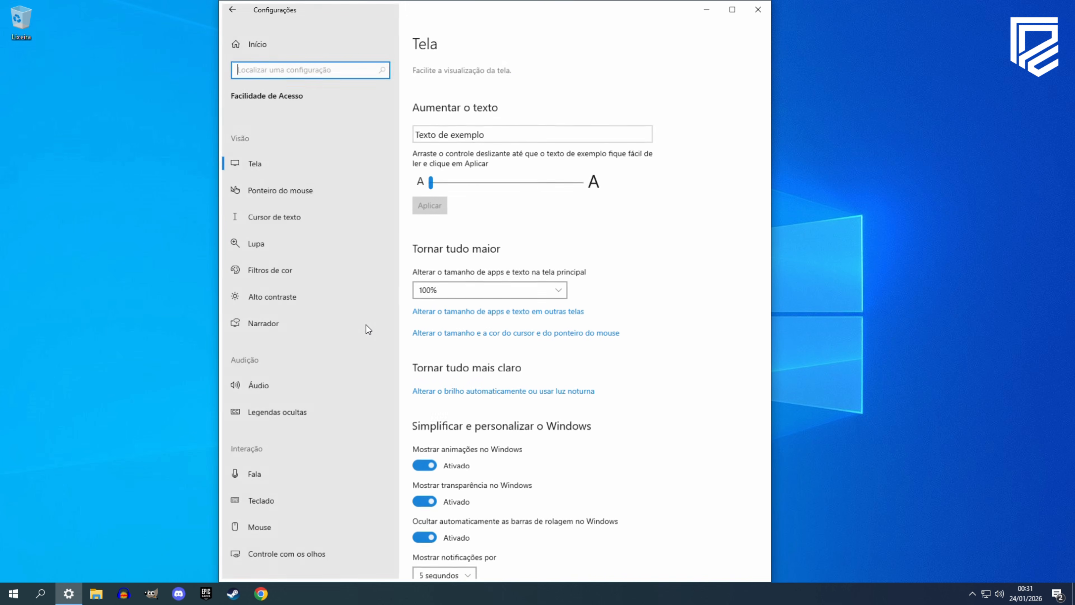
pyautogui.click(561, 291)
pyautogui.click(562, 292)
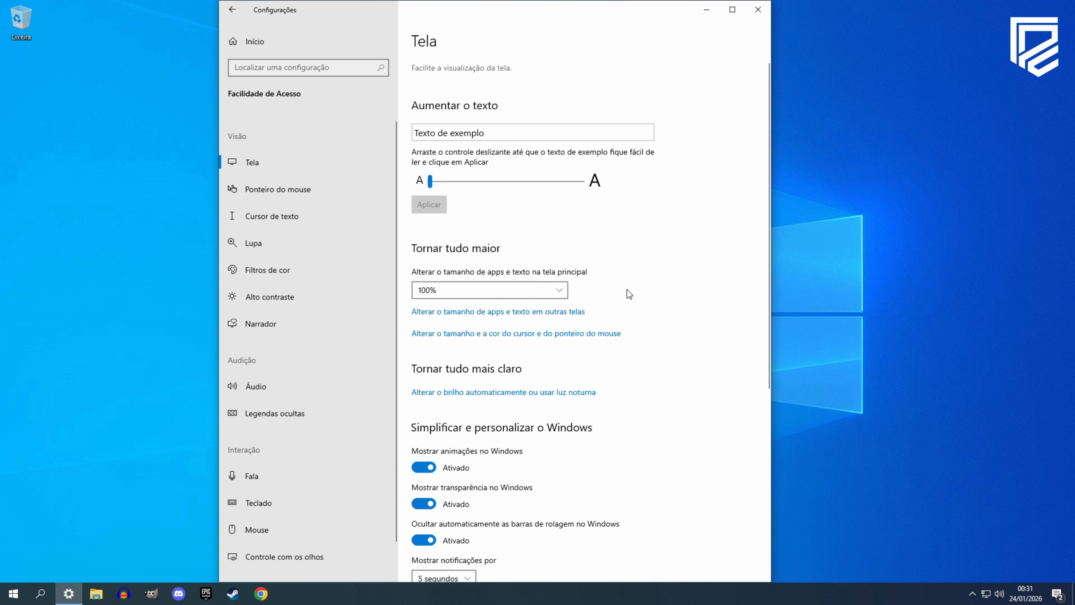
pyautogui.scroll(-6, 626, 289)
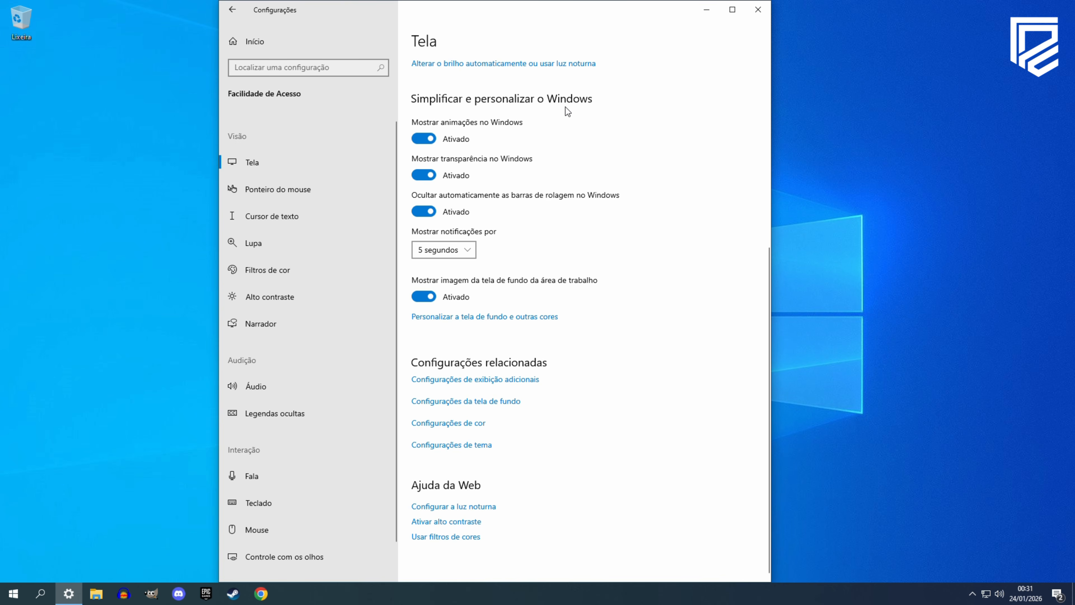
pyautogui.click(425, 142)
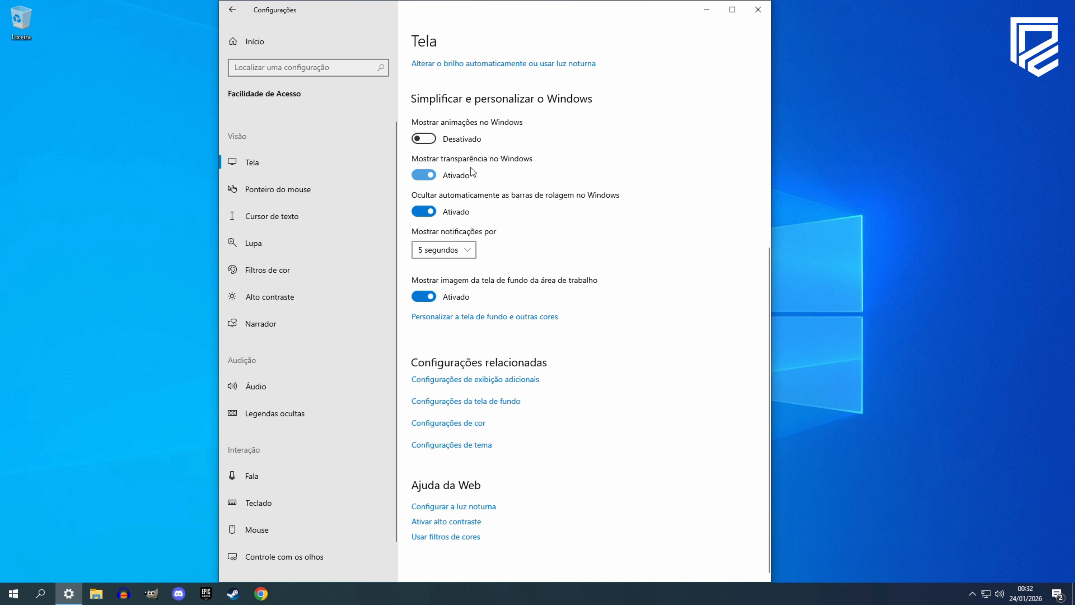
pyautogui.click(424, 178)
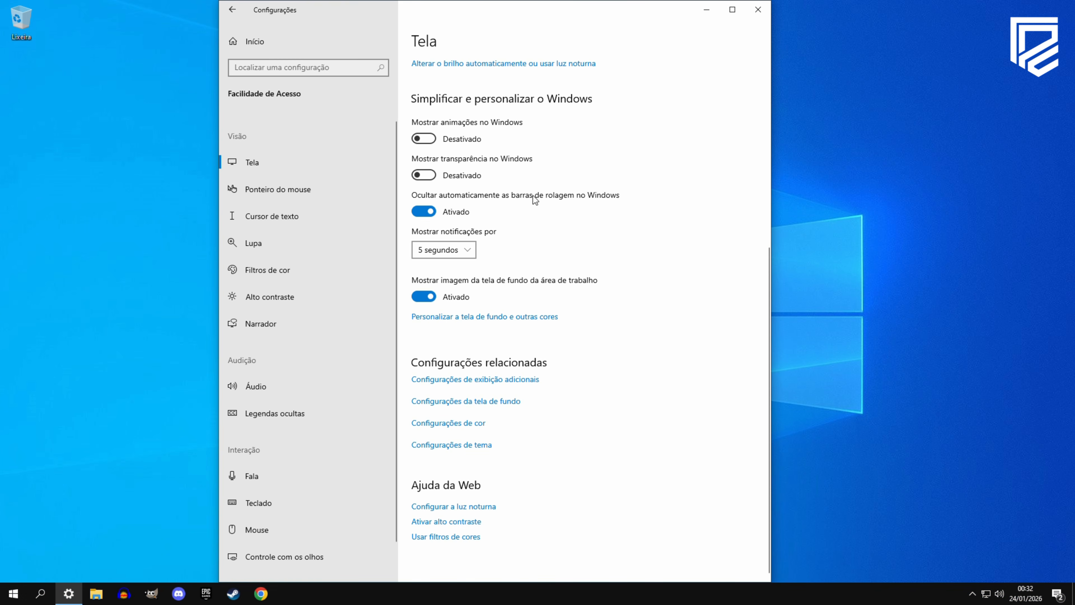
pyautogui.click(433, 178)
pyautogui.click(421, 180)
pyautogui.click(419, 208)
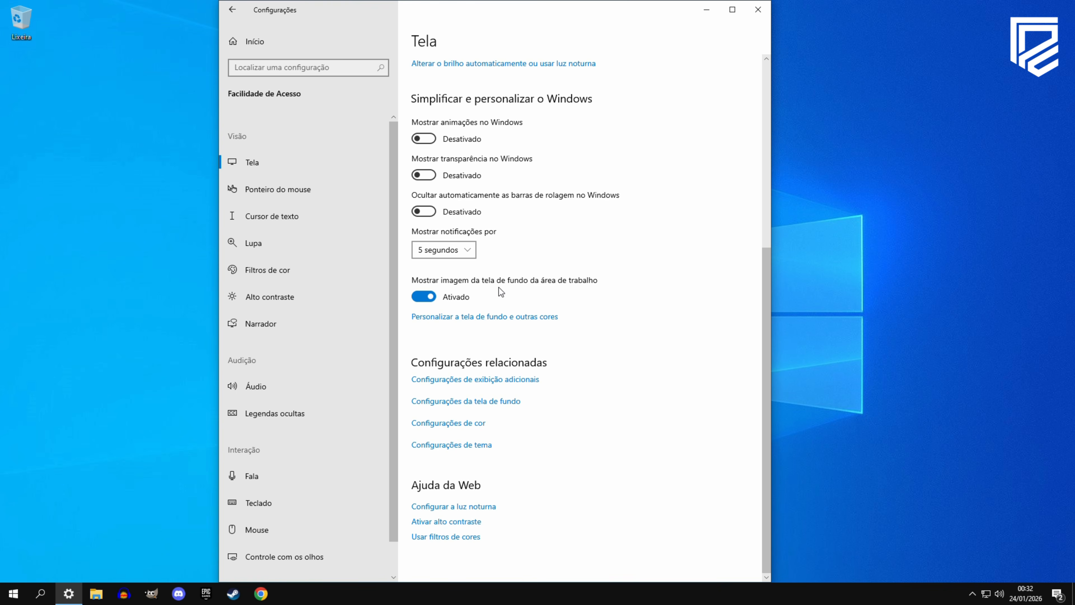
pyautogui.click(425, 299)
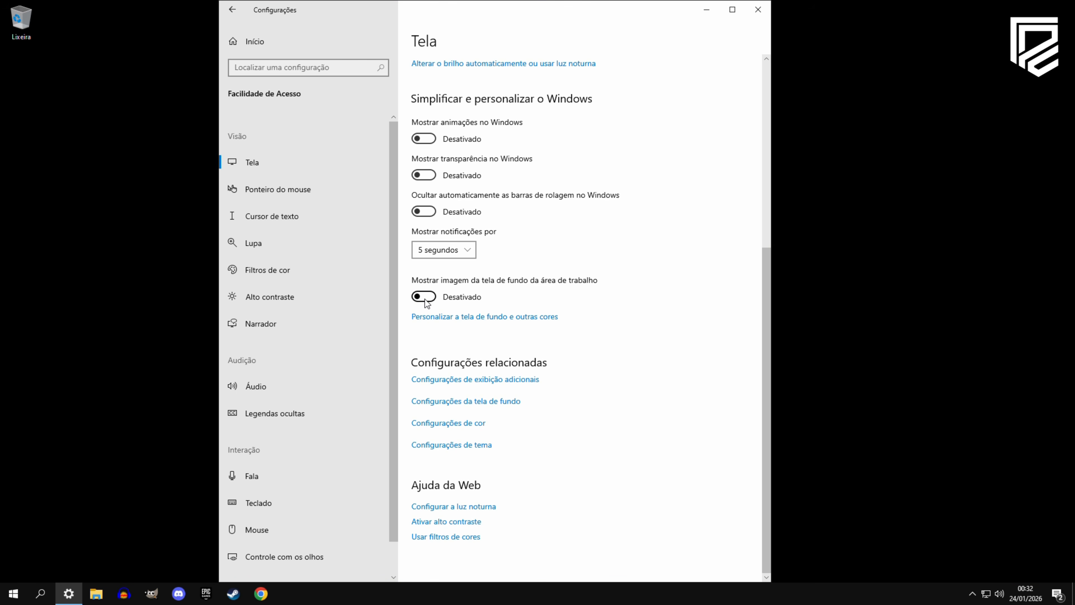
pyautogui.click(424, 297)
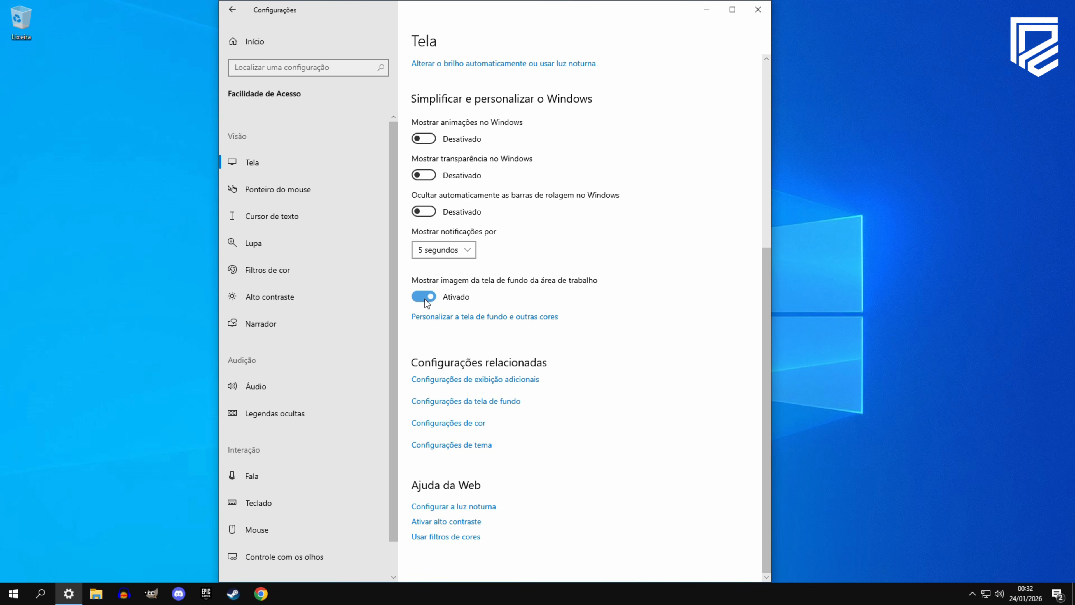
# Turn off visual touch feedback in the mouse pointer settings
pyautogui.click(319, 192)
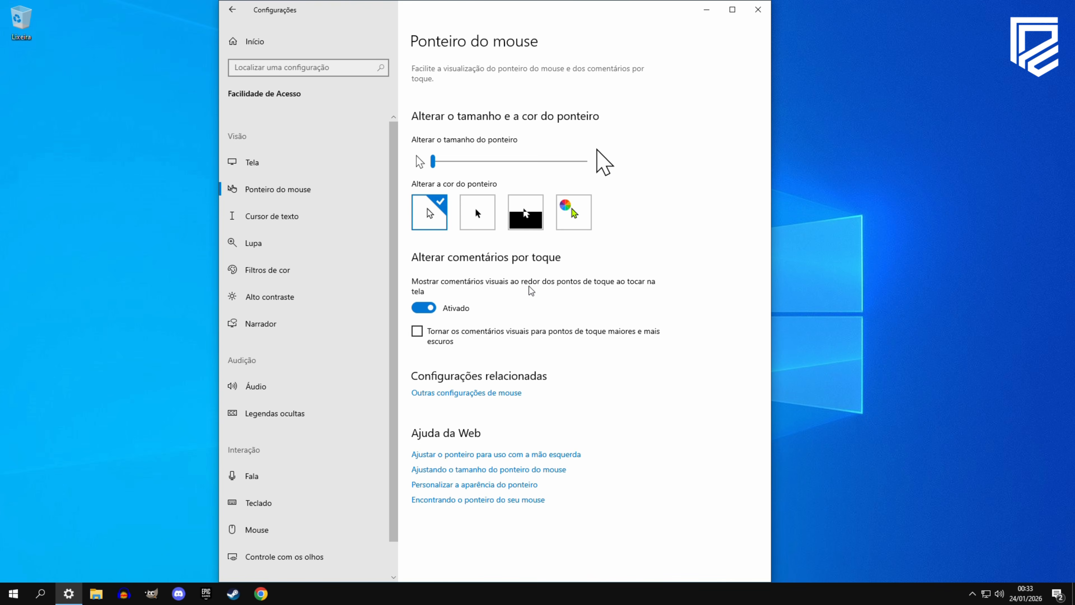
pyautogui.click(425, 314)
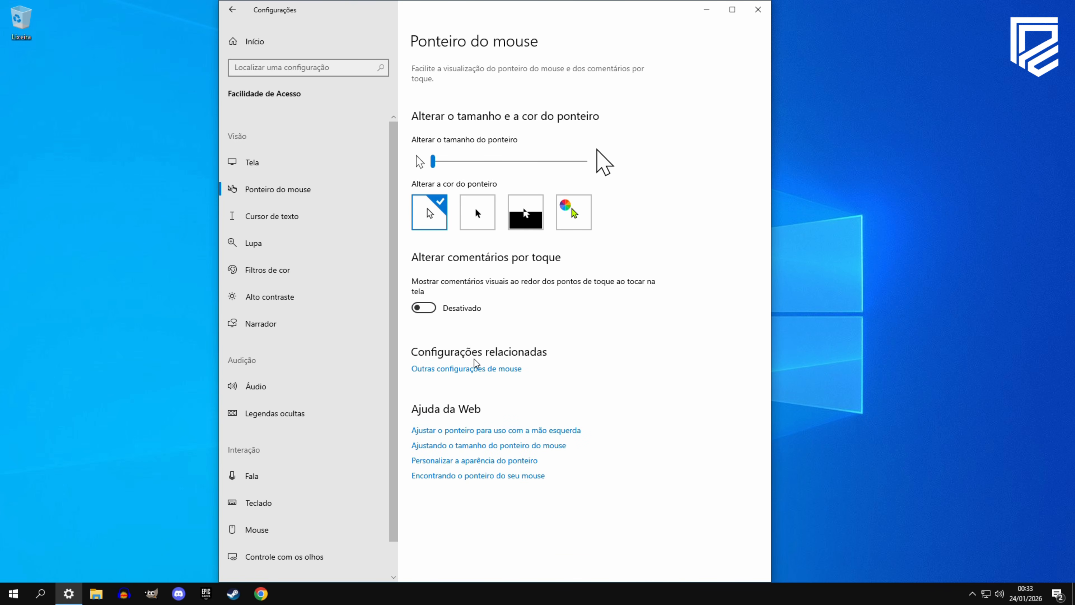
pyautogui.click(485, 374)
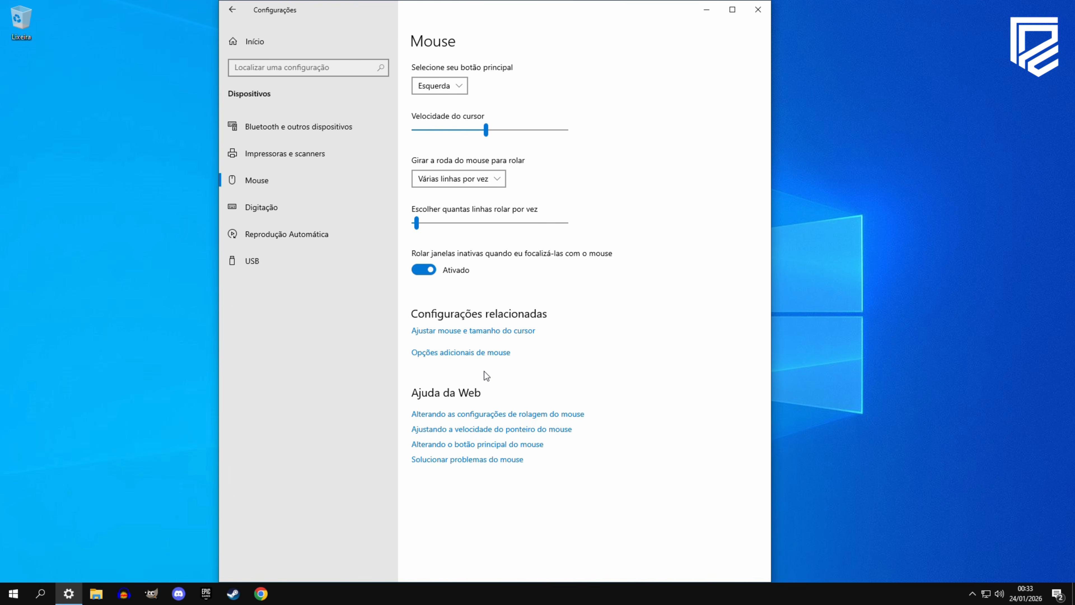
# Slow the double-click speed and turn off Aprimorar precisão do ponteiro, then apply
pyautogui.click(495, 358)
pyautogui.moveTo(275, 127); pyautogui.dragTo(558, 183)
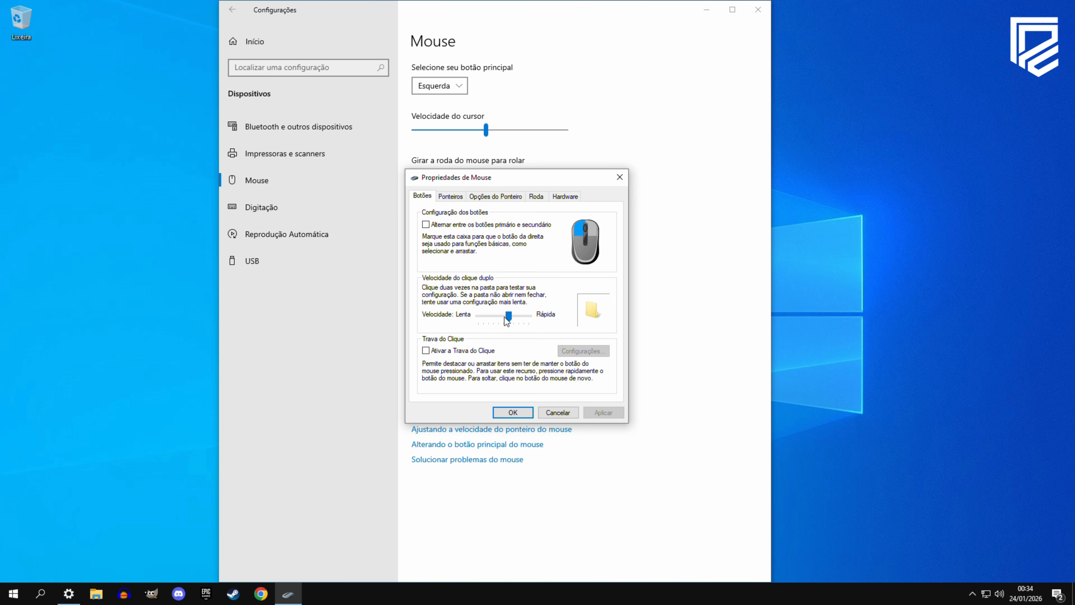
pyautogui.moveTo(507, 317); pyautogui.dragTo(451, 317)
pyautogui.click(507, 198)
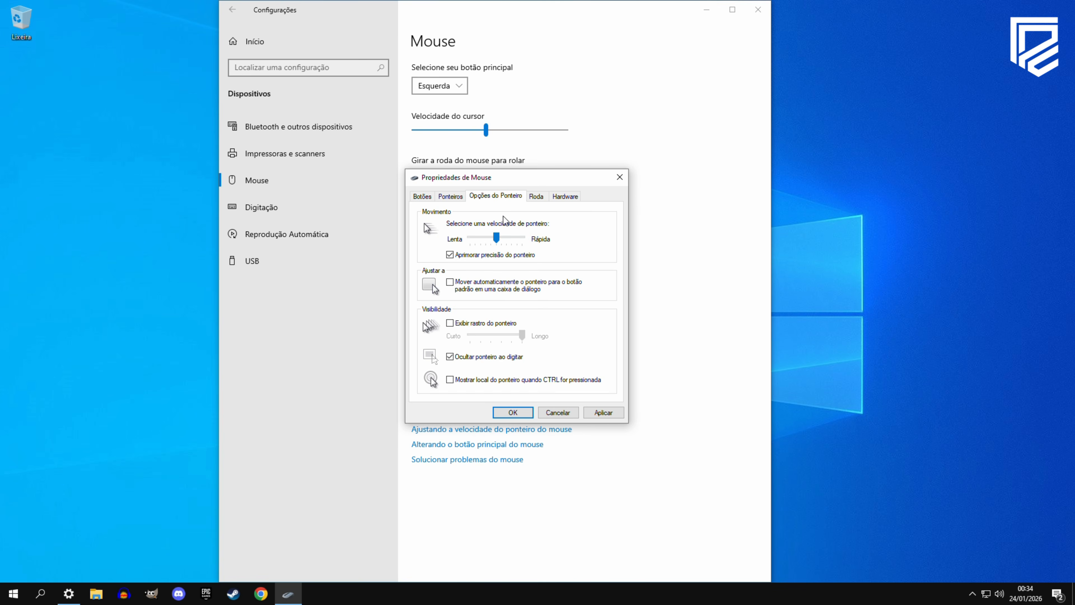
pyautogui.click(452, 254)
pyautogui.click(620, 418)
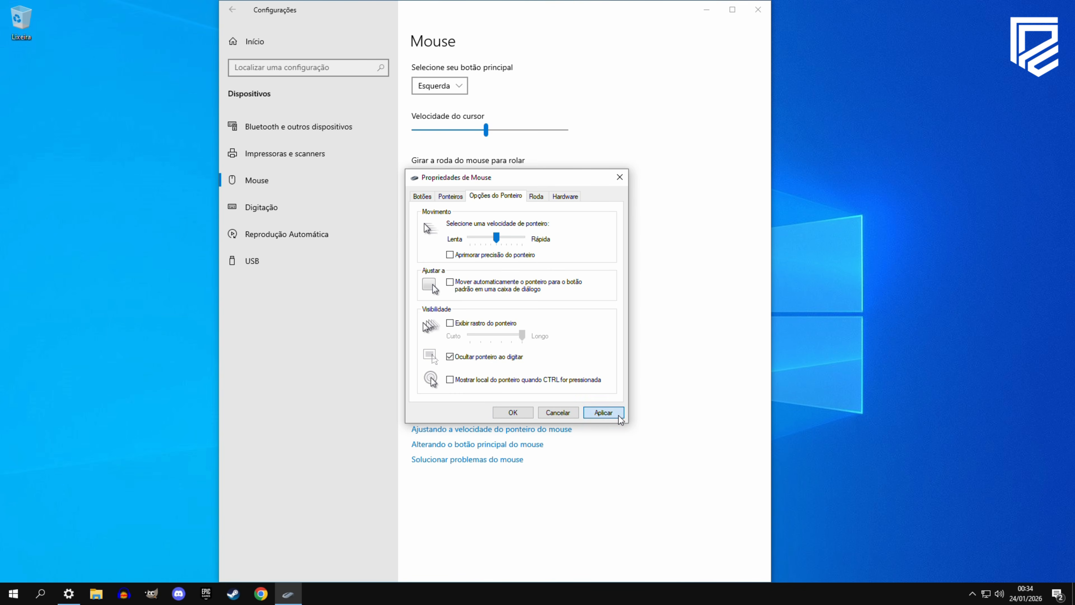
pyautogui.click(525, 413)
pyautogui.click(225, 10)
pyautogui.click(361, 275)
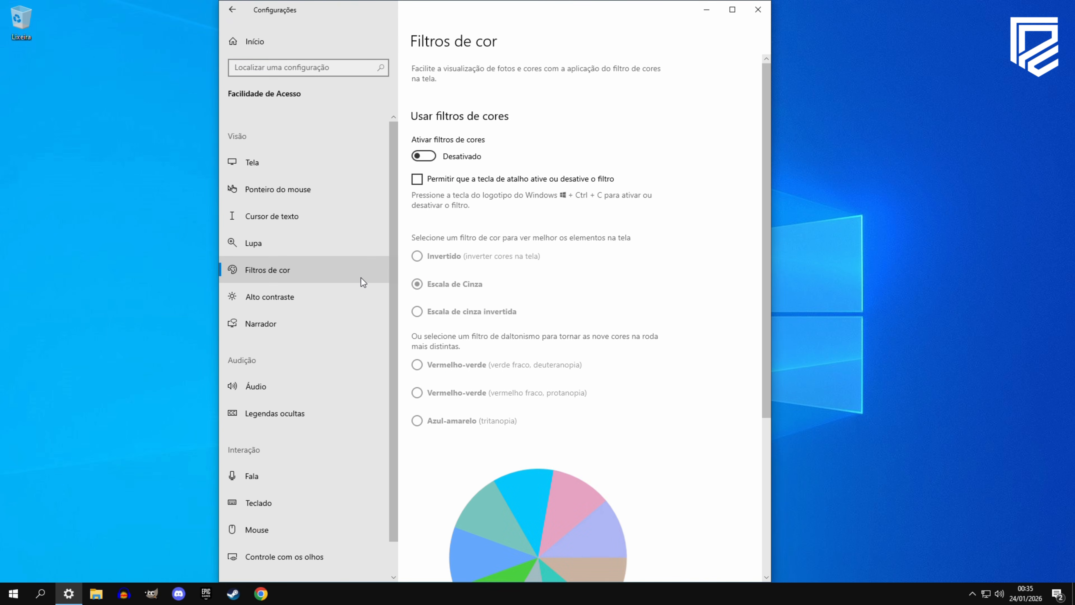
# Try several colour filters, leave Vermelho-verde (deuteranopia) selected, and switch filters off
pyautogui.click(427, 157)
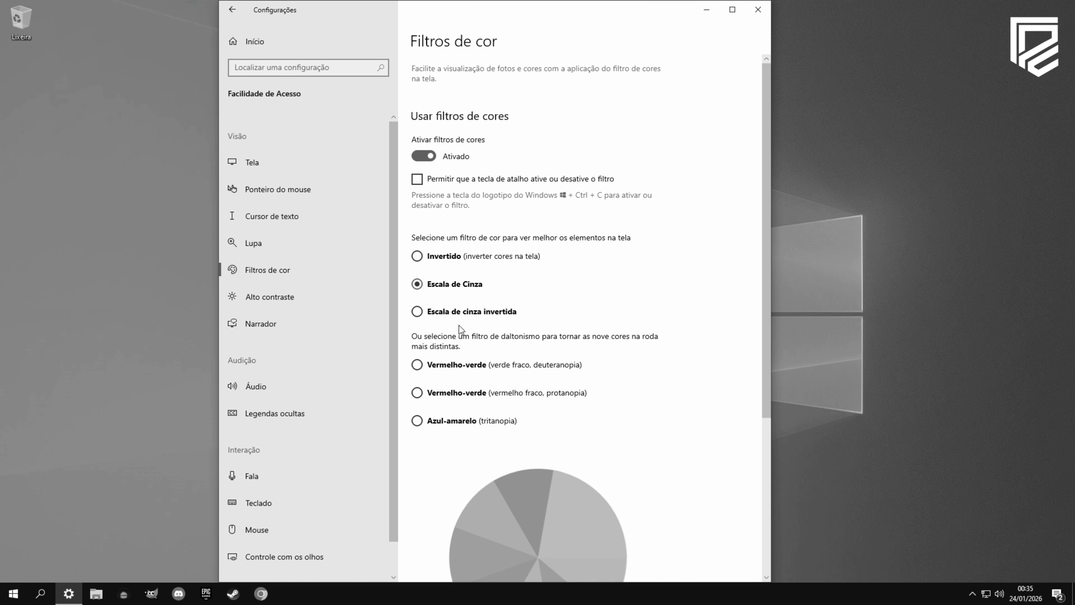
pyautogui.click(418, 312)
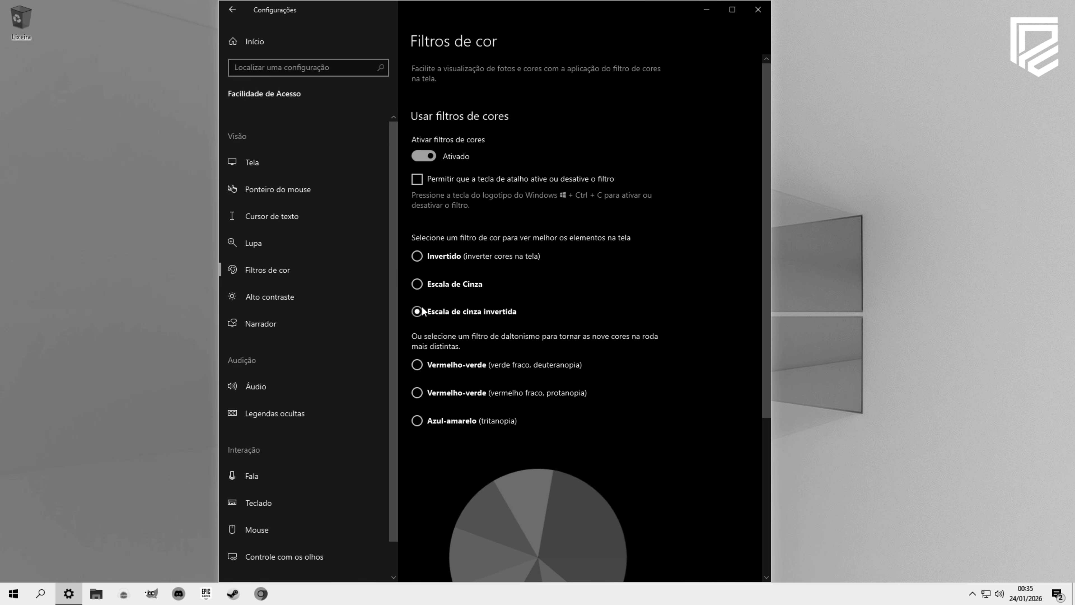
pyautogui.click(416, 284)
pyautogui.click(417, 256)
pyautogui.click(418, 285)
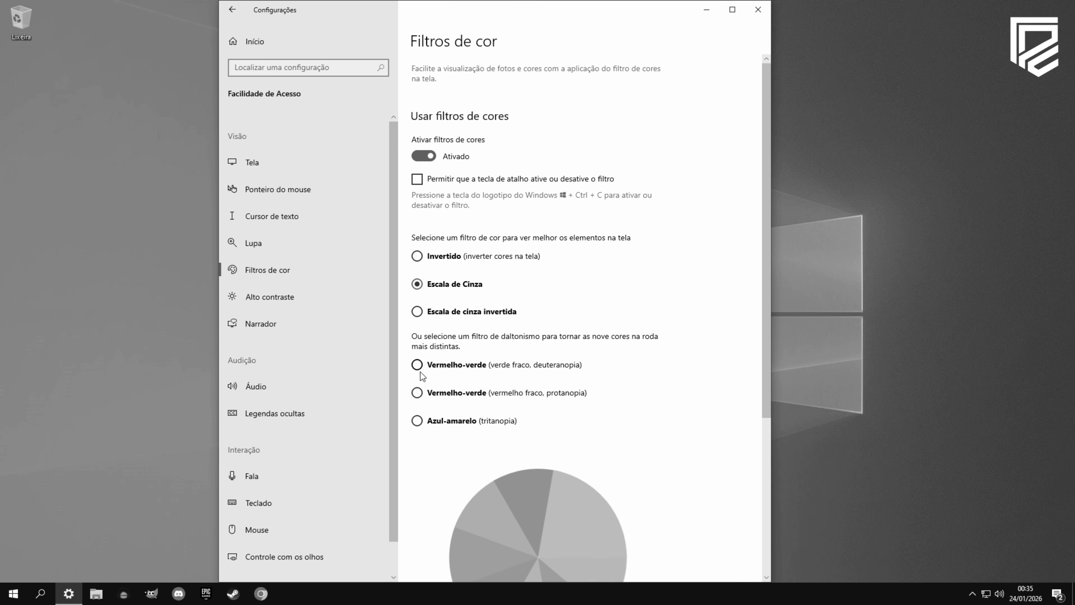
pyautogui.click(418, 421)
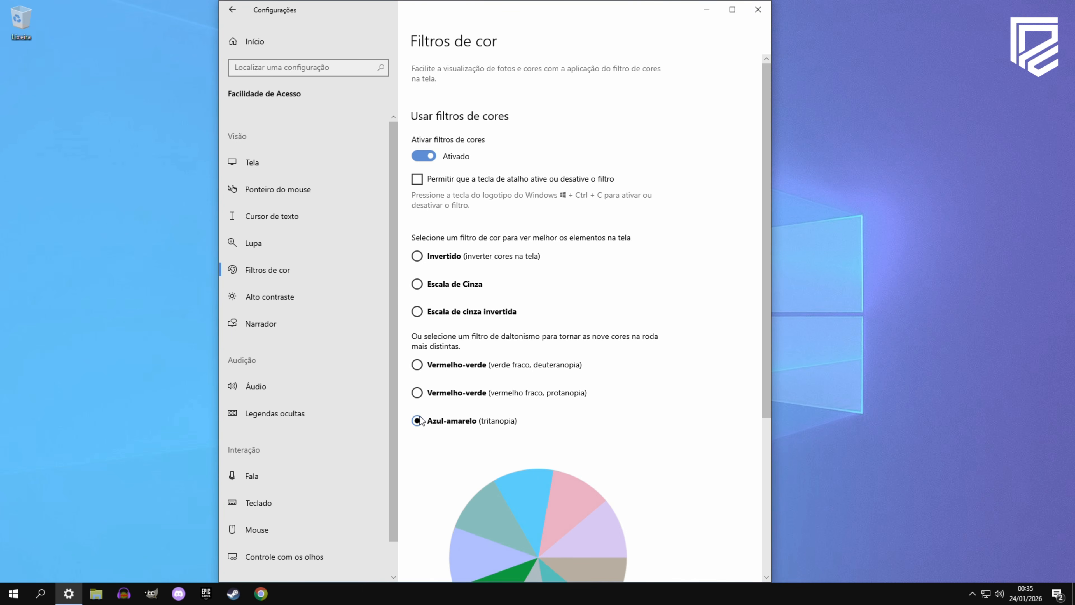
pyautogui.click(422, 395)
pyautogui.click(418, 365)
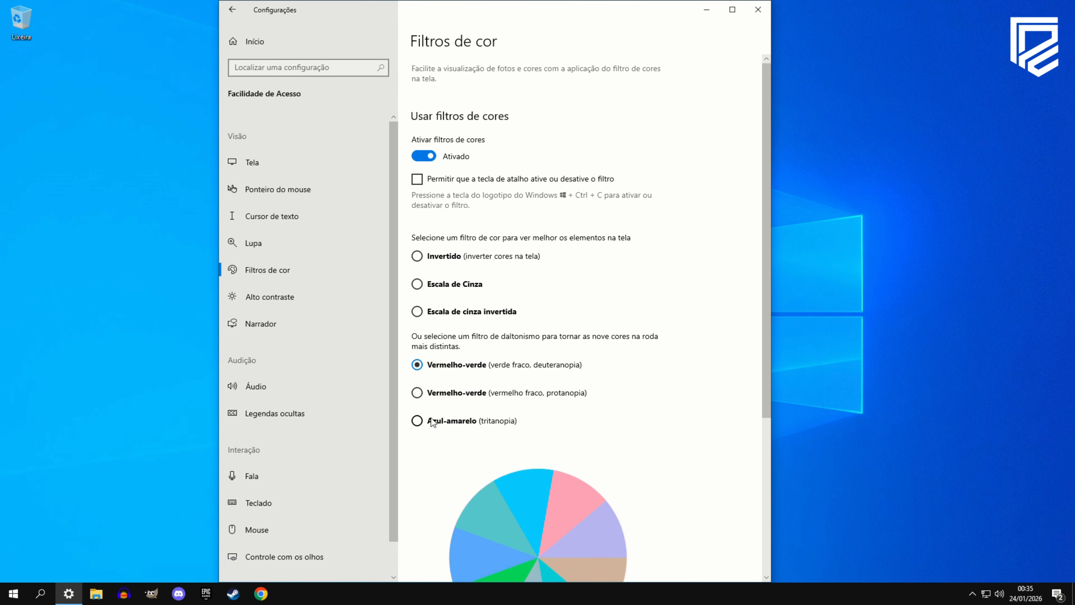
pyautogui.click(417, 421)
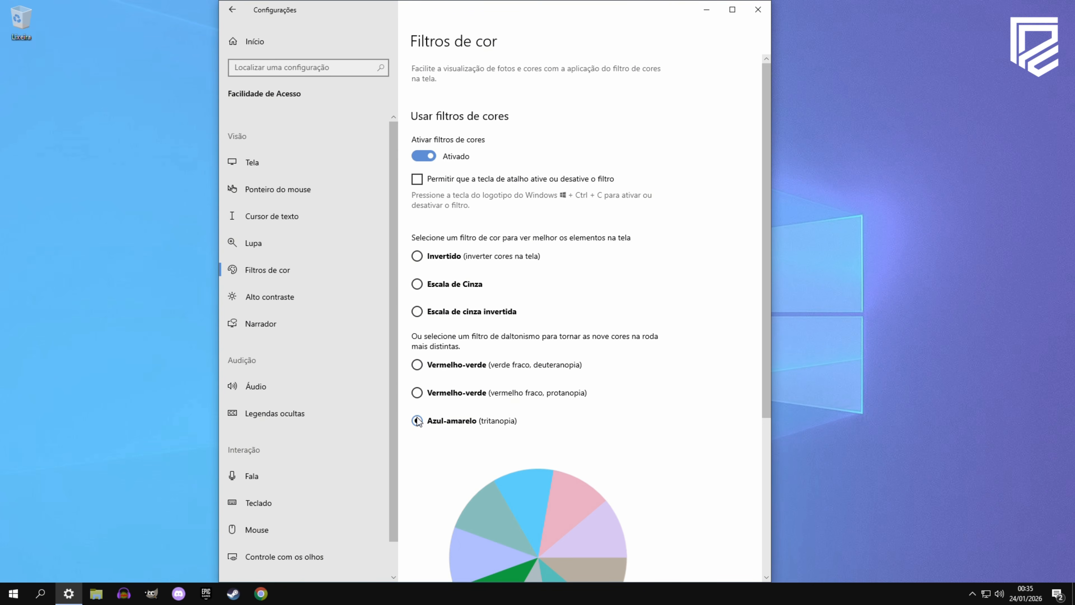
pyautogui.click(419, 365)
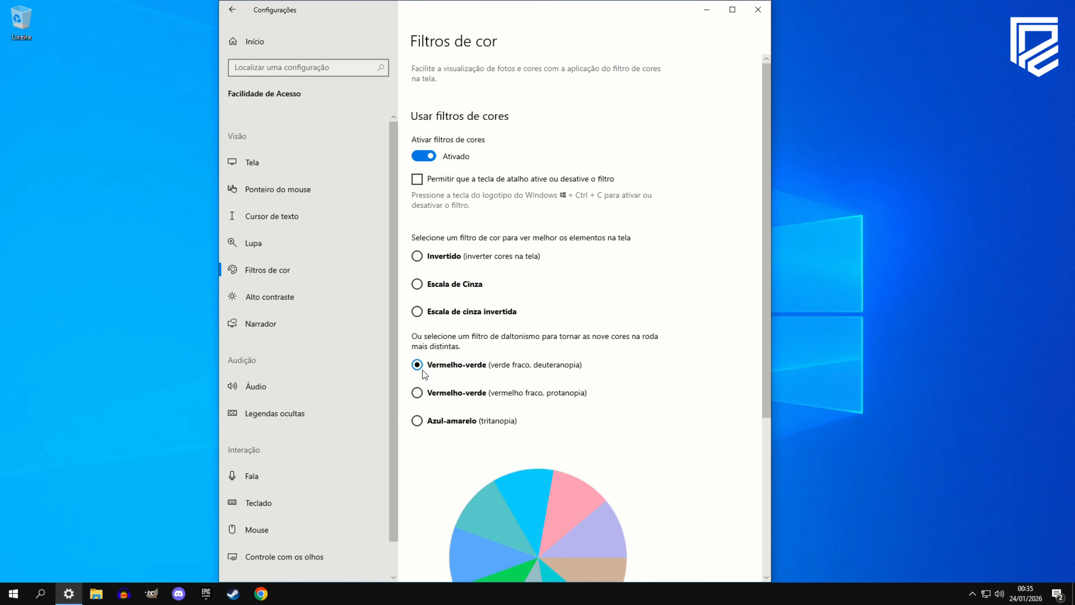
pyautogui.click(418, 159)
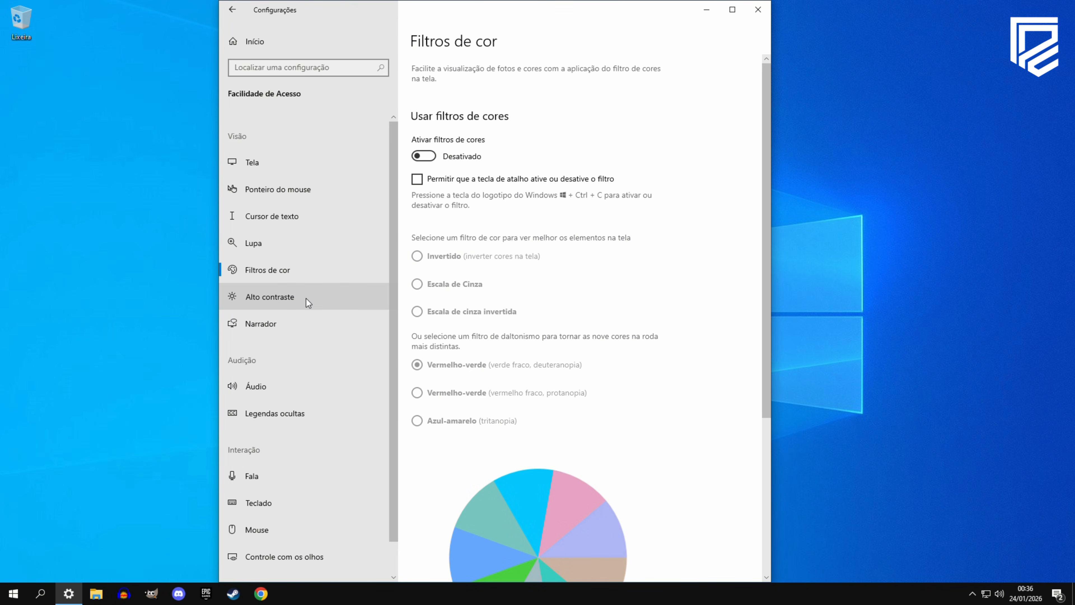
pyautogui.click(306, 298)
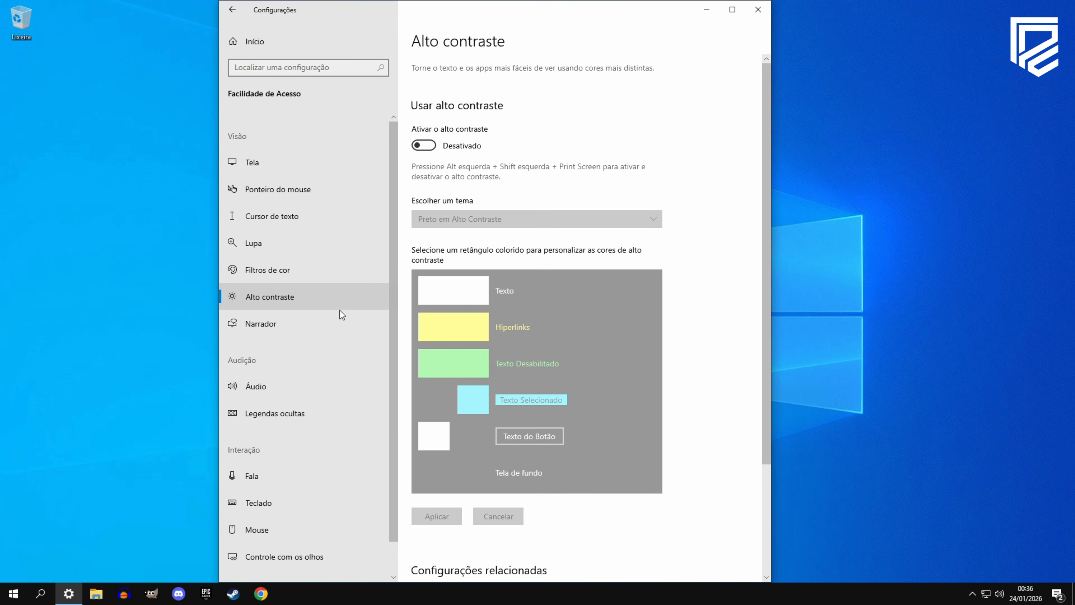
# Turn off Narrator's shortcut key, Narrator Home options, volume ducking, hints and Outlook option
pyautogui.click(330, 323)
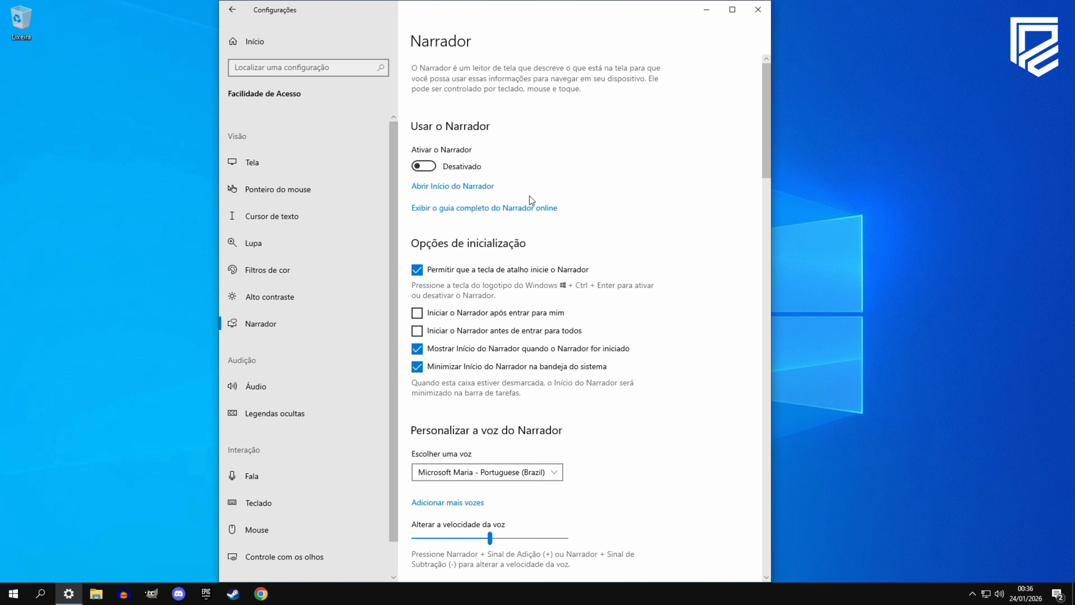
pyautogui.click(416, 270)
pyautogui.click(418, 349)
pyautogui.click(417, 367)
pyautogui.scroll(-6, 608, 494)
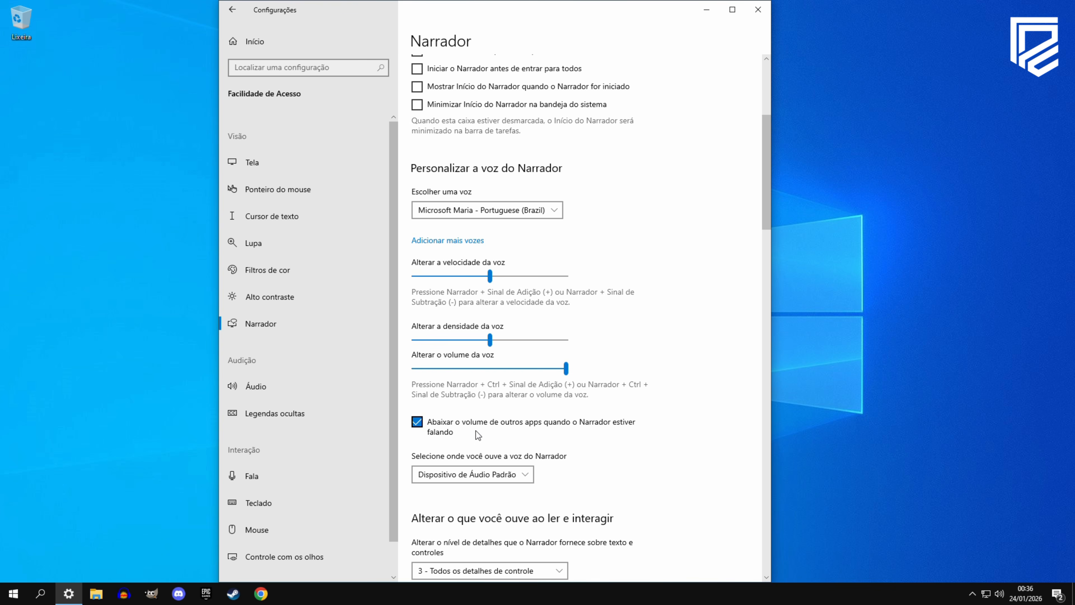
pyautogui.click(416, 422)
pyautogui.scroll(-2, 657, 433)
pyautogui.scroll(-6, 657, 433)
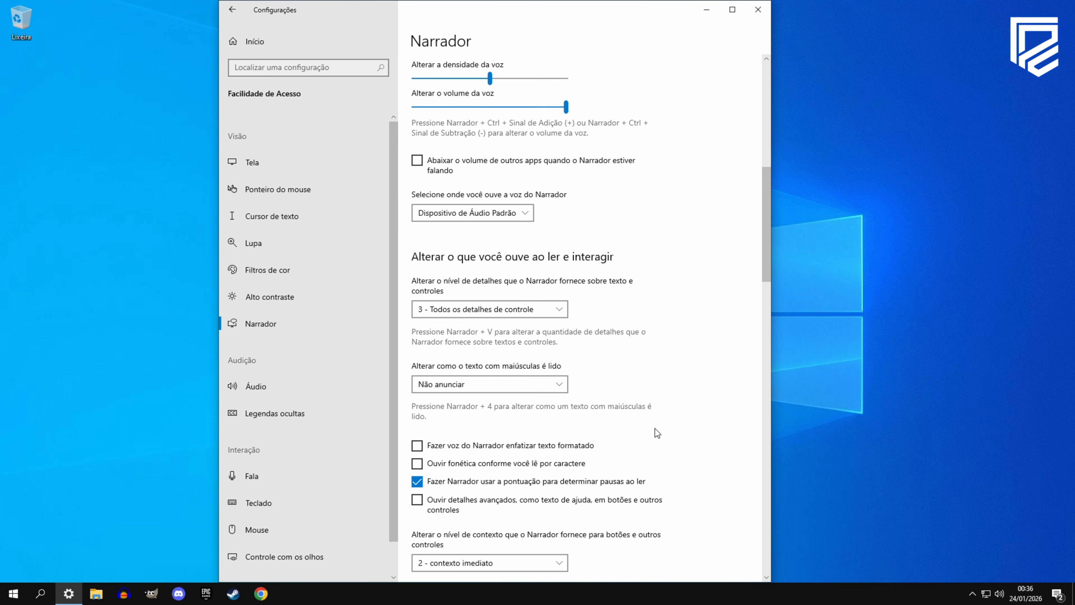
pyautogui.scroll(-4, 454, 409)
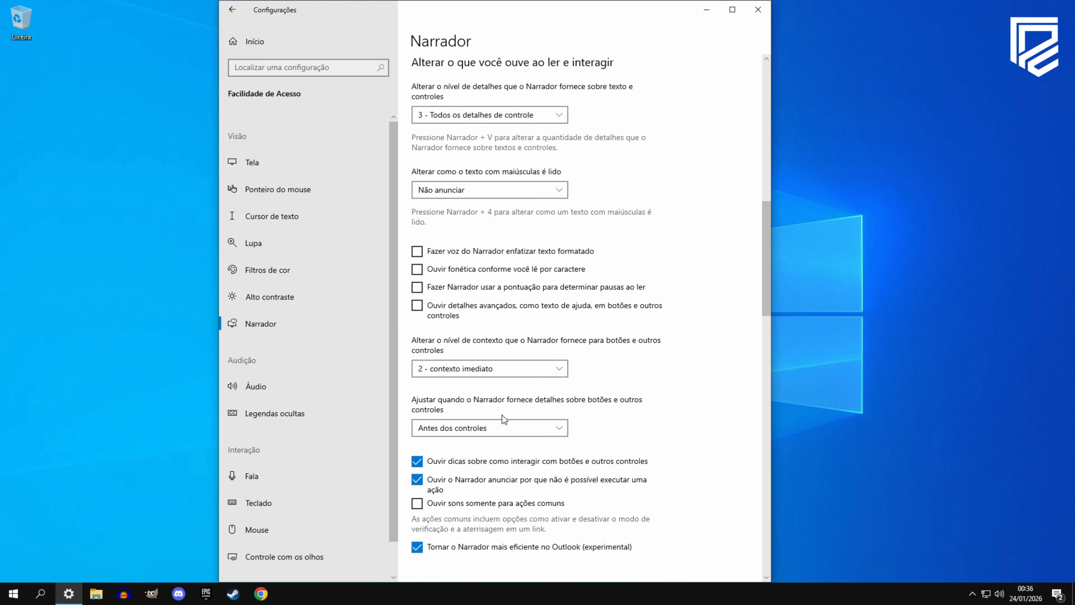
pyautogui.click(417, 393)
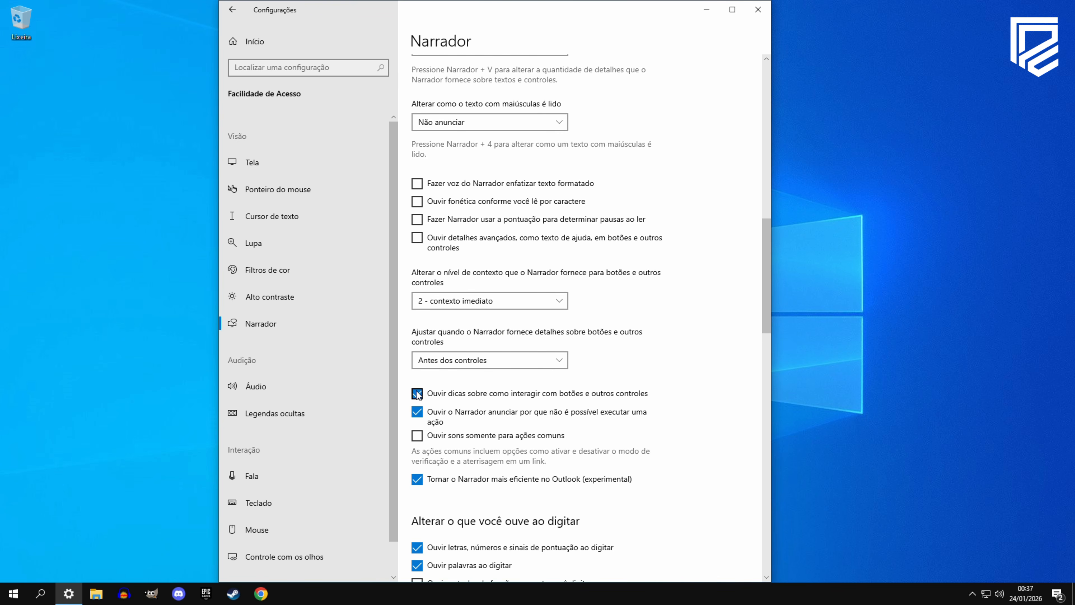
pyautogui.click(417, 478)
# Turn off Narrator typing announcements, the Narrator cursor and image descriptions
pyautogui.scroll(-6, 419, 481)
pyautogui.click(416, 285)
pyautogui.click(417, 303)
pyautogui.click(416, 356)
pyautogui.scroll(-4, 416, 385)
pyautogui.scroll(-6, 591, 345)
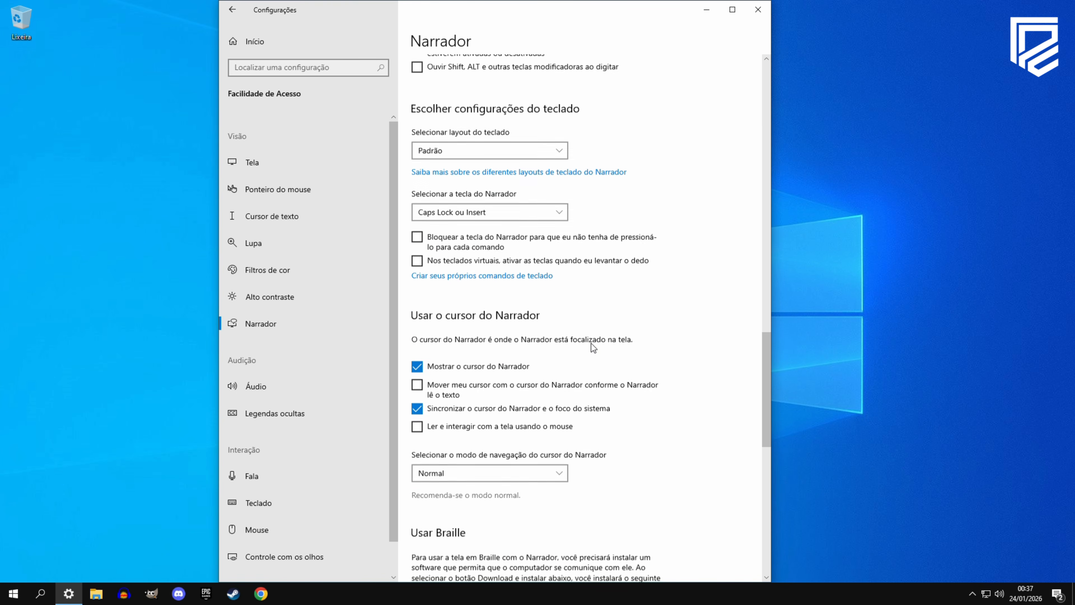
pyautogui.click(417, 243)
pyautogui.click(417, 285)
pyautogui.scroll(-8, 612, 349)
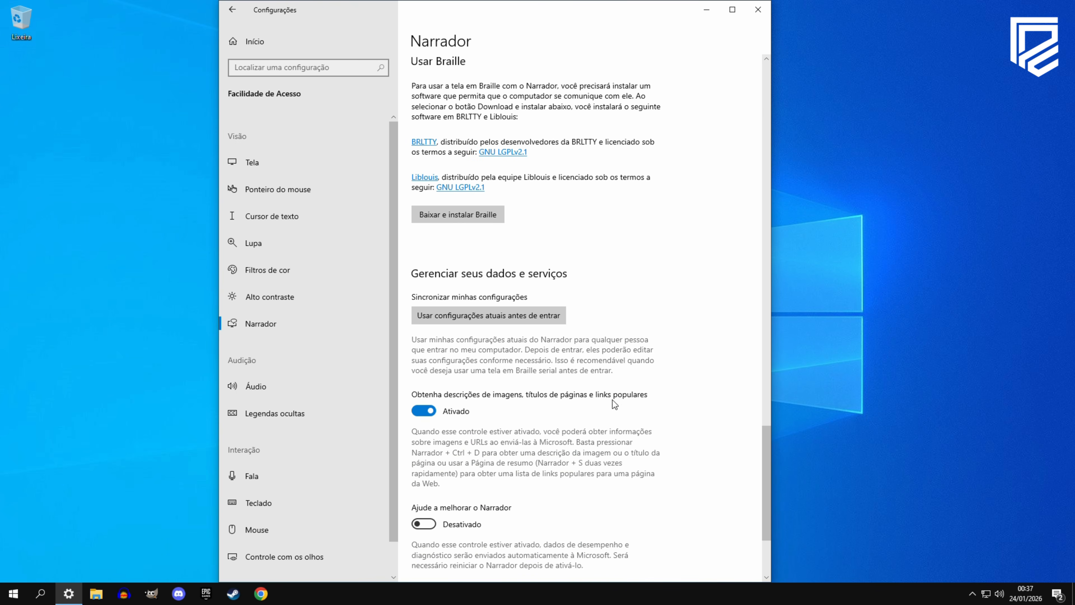
pyautogui.click(424, 410)
pyautogui.scroll(-4, 513, 415)
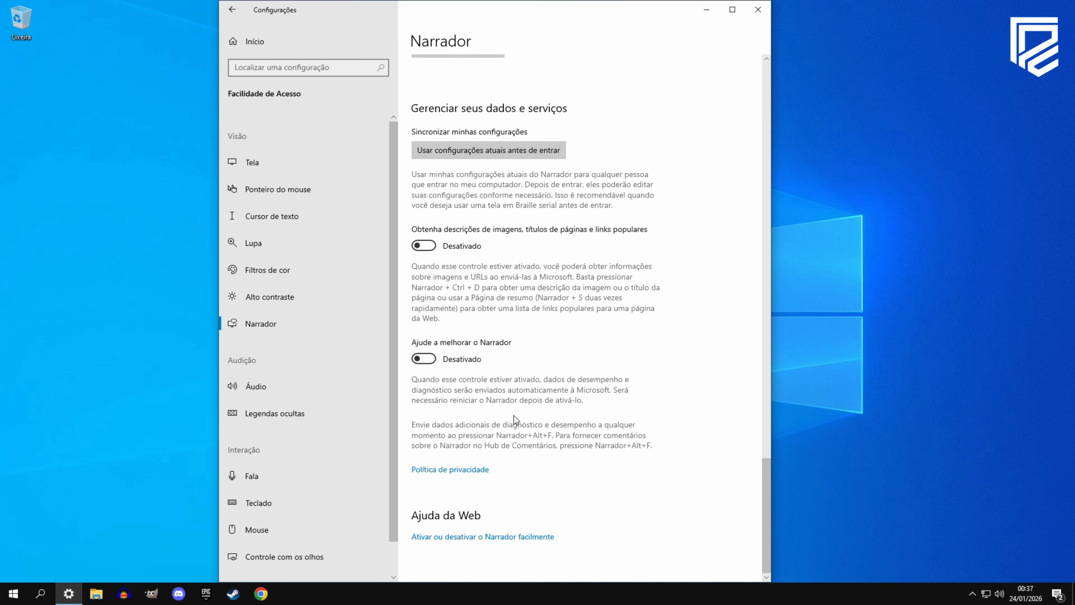
# Turn off the keyboard toggle warning message and sound, then return to Settings home
pyautogui.click(338, 463)
pyautogui.click(338, 461)
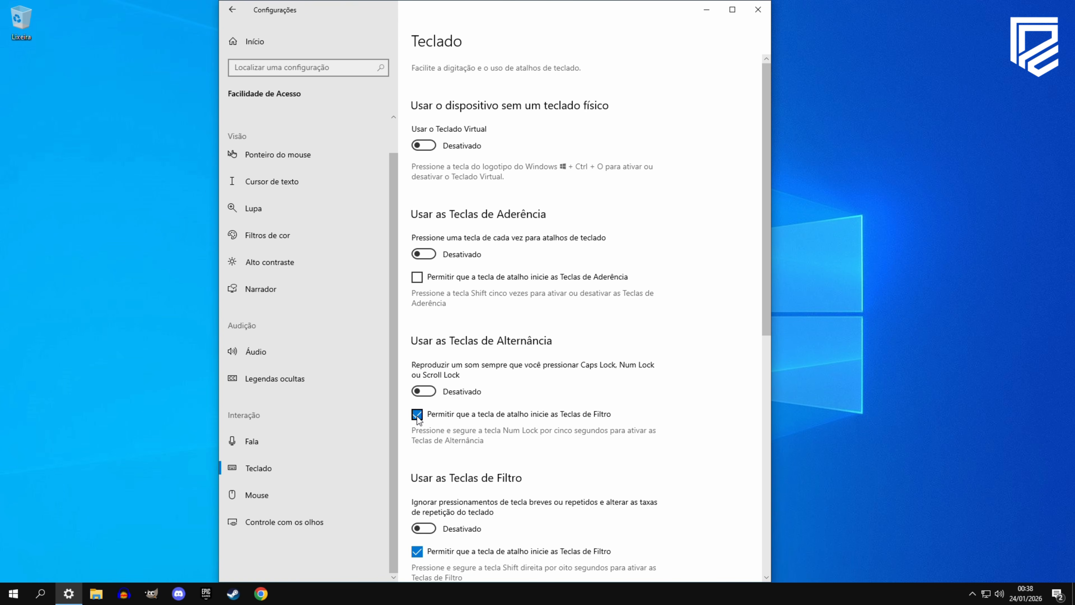
pyautogui.scroll(-4, 418, 417)
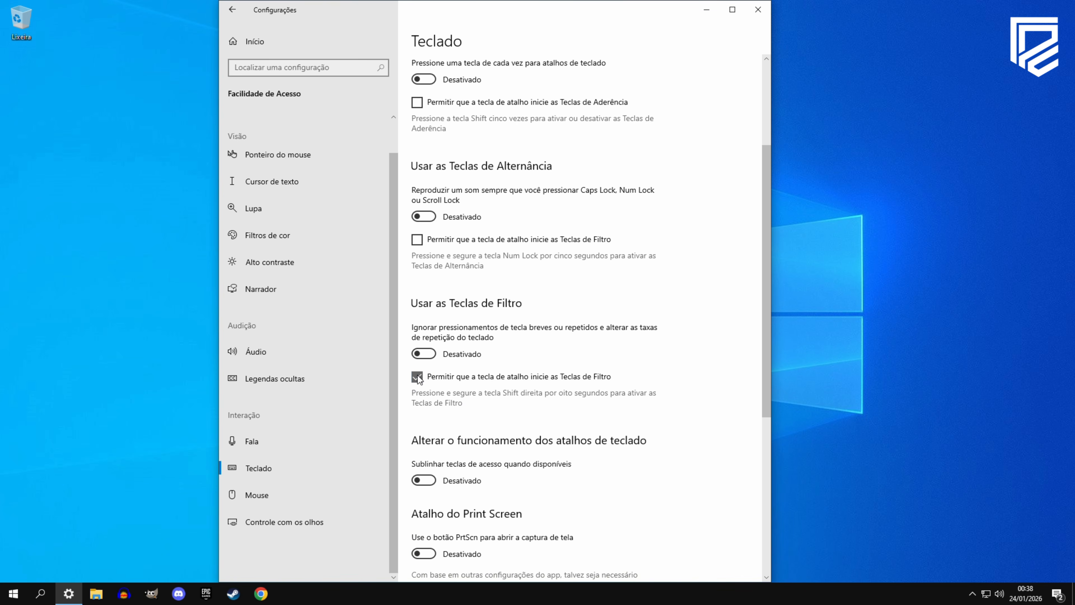
pyautogui.scroll(-8, 418, 377)
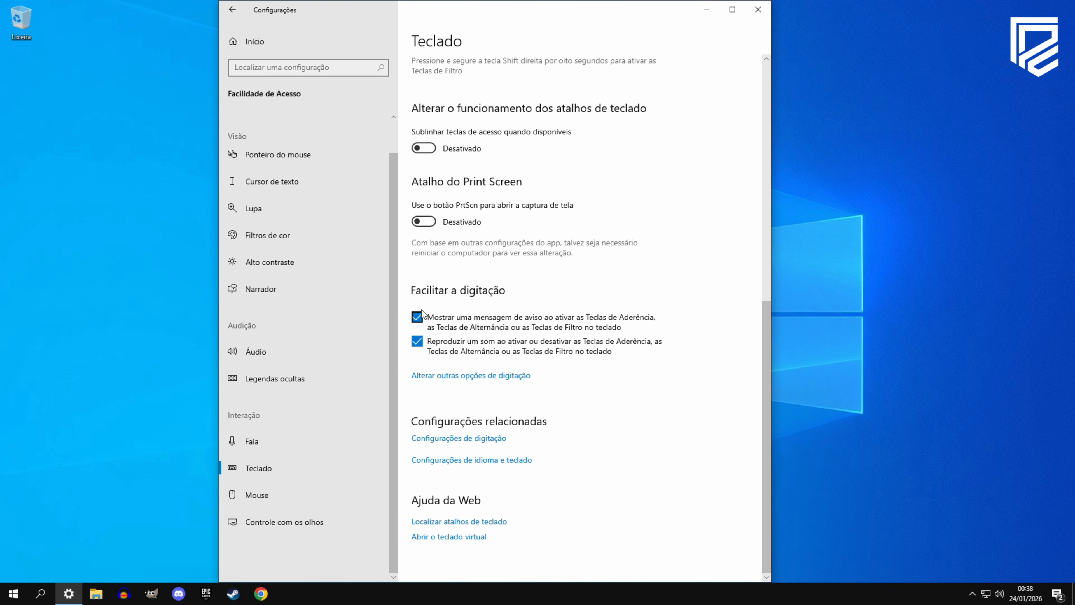
pyautogui.click(416, 327)
pyautogui.click(417, 346)
pyautogui.click(279, 495)
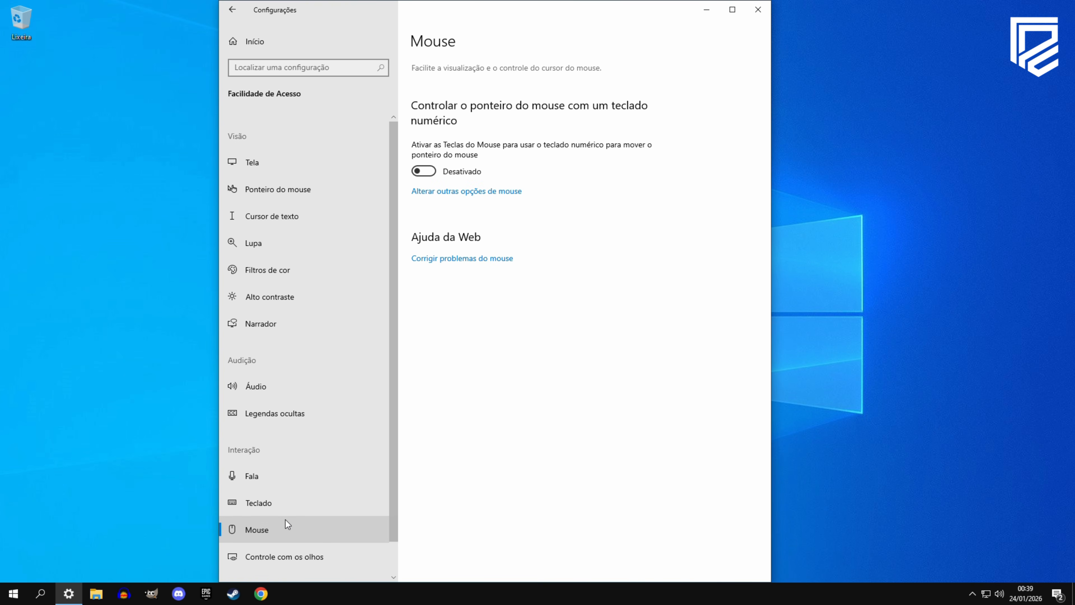
pyautogui.click(233, 11)
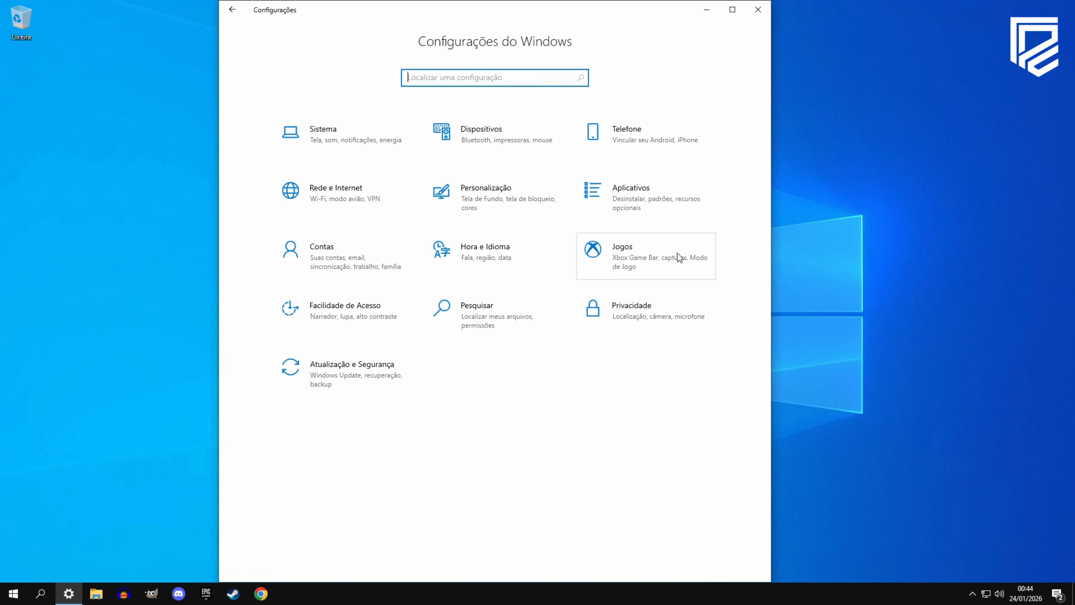
# Turn off the Xbox Game Bar and its controller button shortcut
pyautogui.click(654, 271)
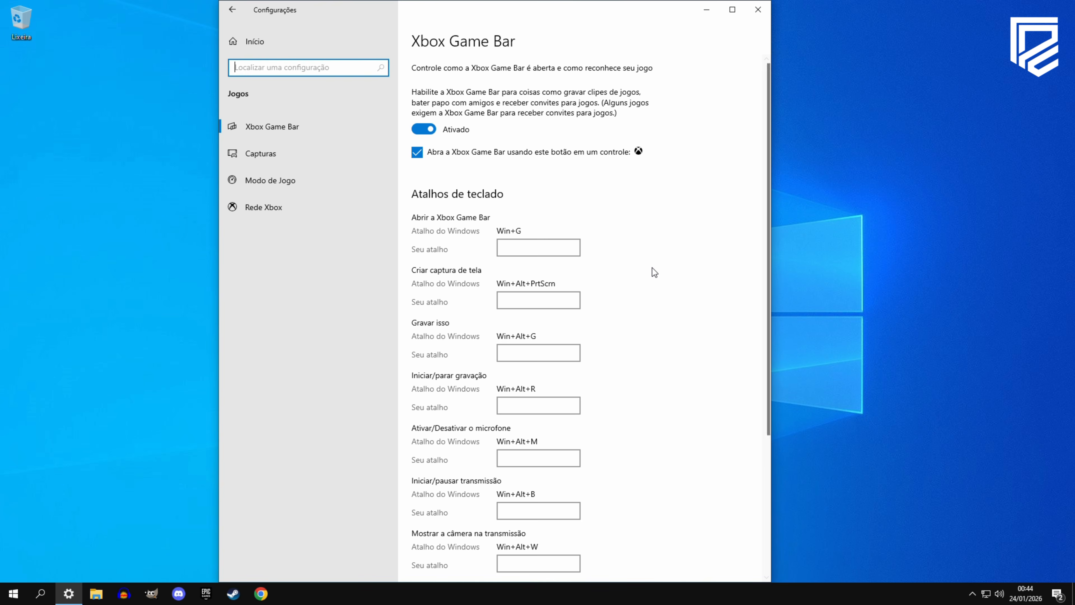
pyautogui.click(417, 152)
pyautogui.scroll(-1, 769, 219)
pyautogui.moveTo(781, 260); pyautogui.dragTo(768, 169)
pyautogui.click(418, 131)
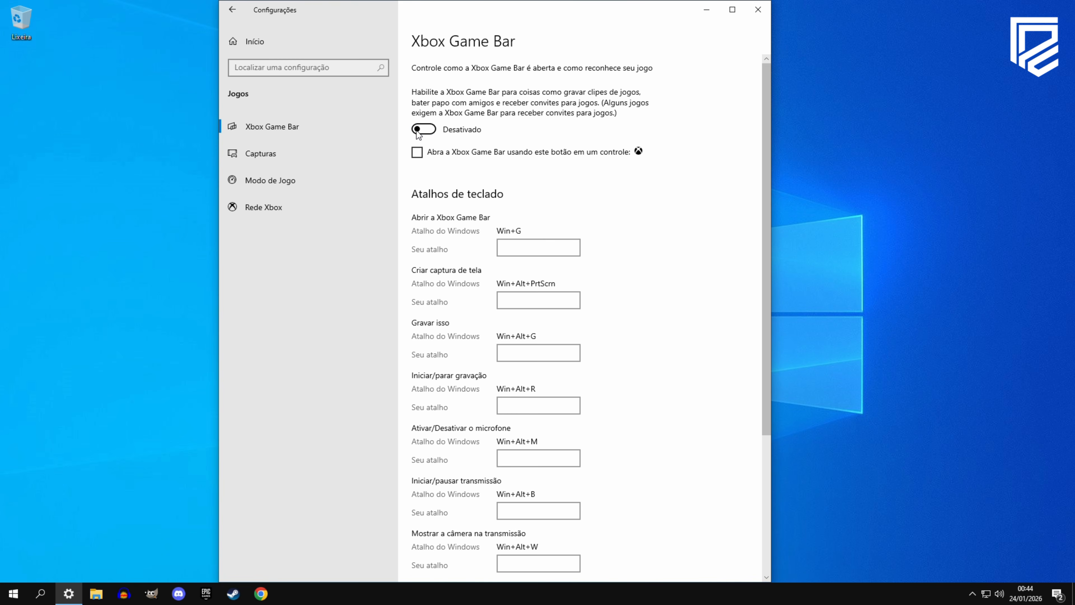
# Stop game captures from recording audio and the mouse cursor
pyautogui.click(288, 154)
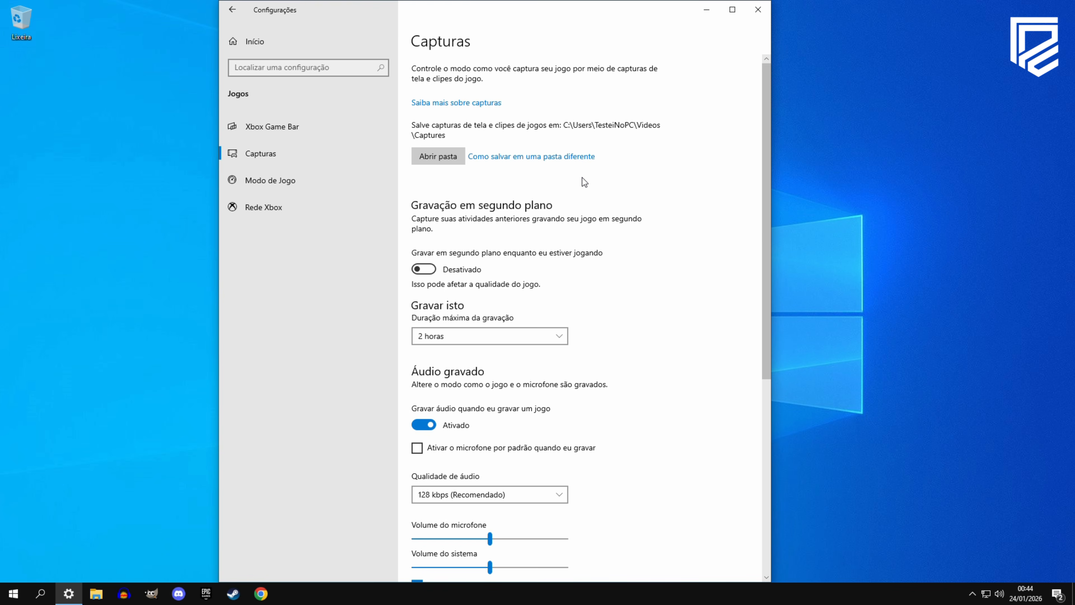
pyautogui.scroll(-4, 583, 178)
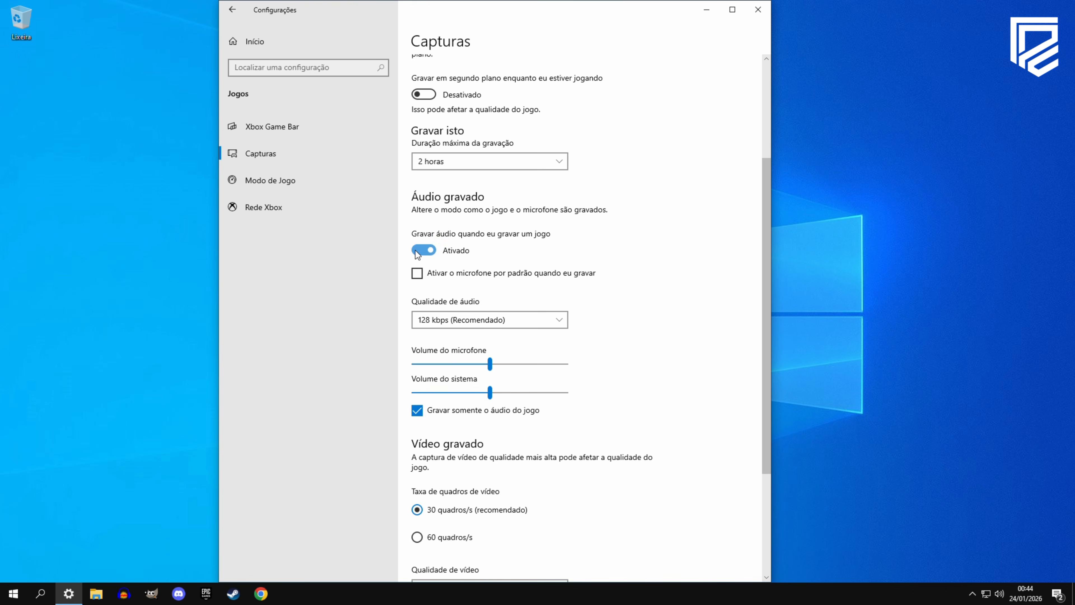
pyautogui.click(416, 251)
pyautogui.click(418, 454)
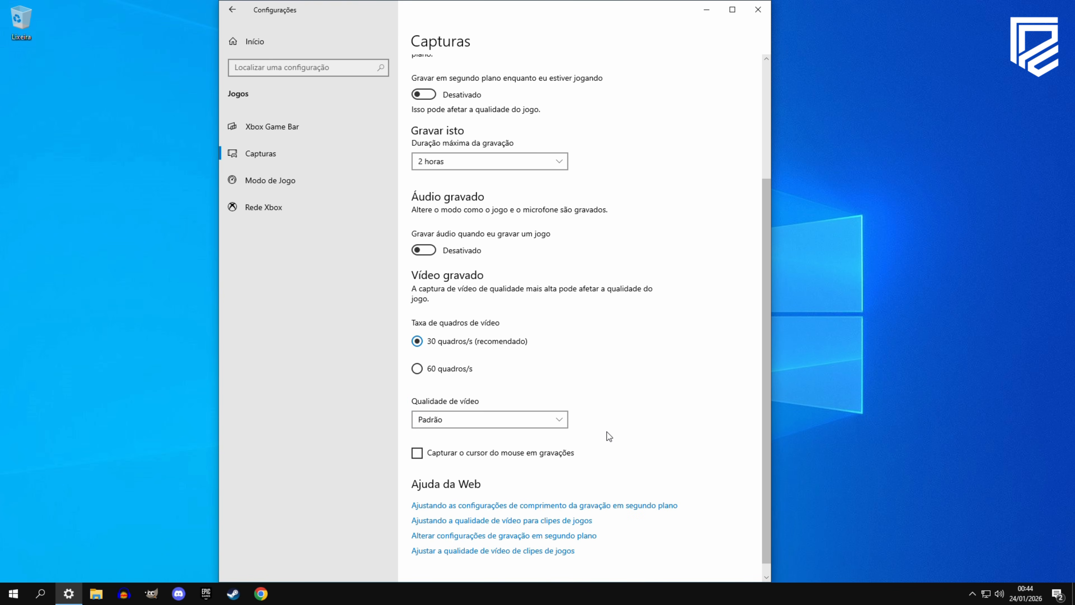
# Turn off Modo de Jogo and return to Settings home
pyautogui.click(304, 180)
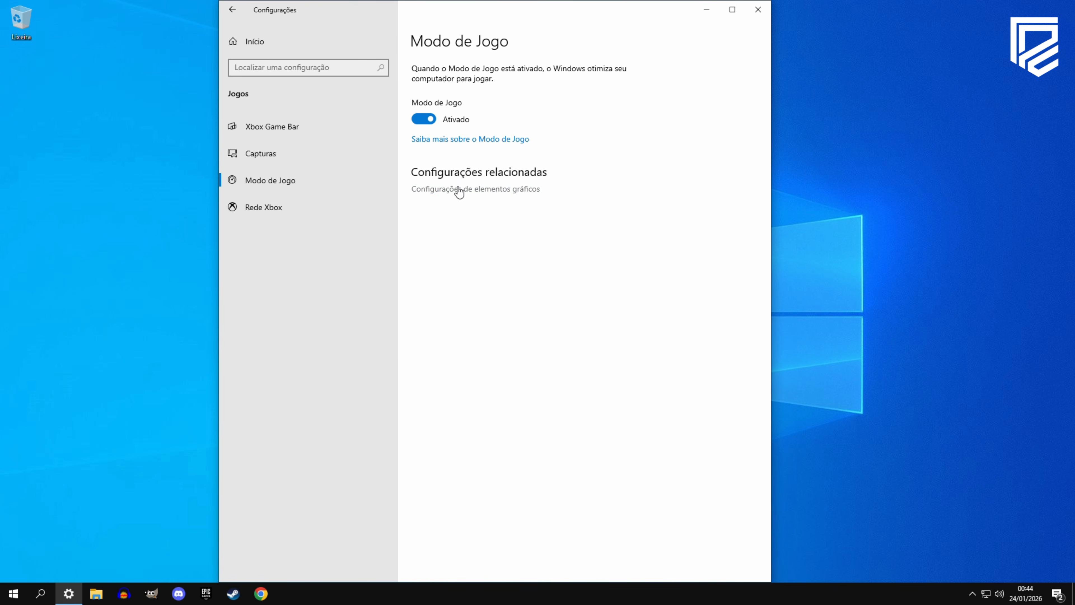
pyautogui.click(415, 119)
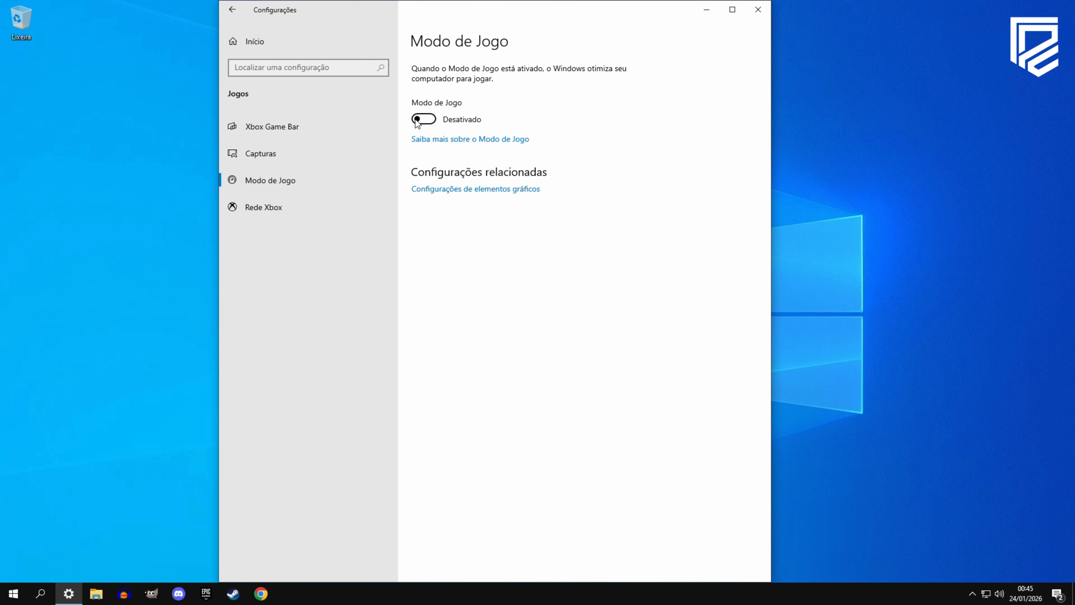
pyautogui.click(301, 214)
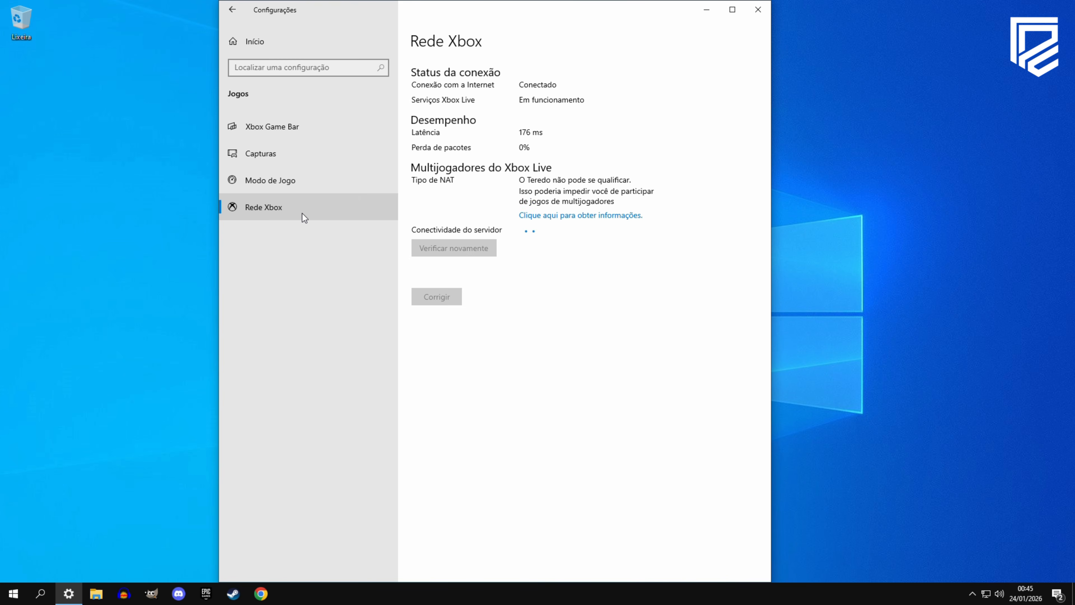
pyautogui.click(301, 43)
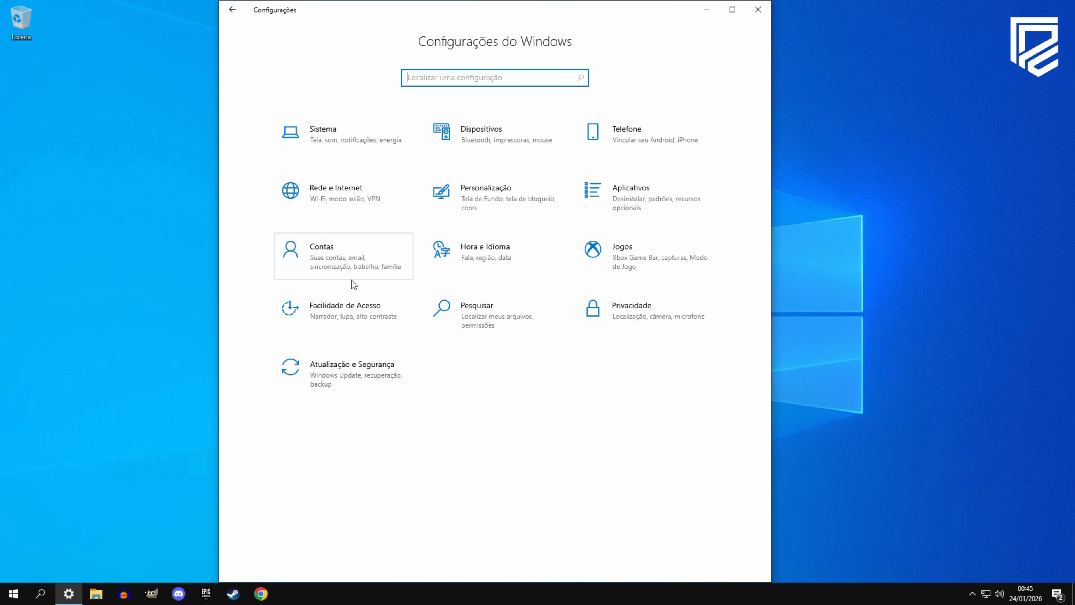
# Set the PC Building Simulator image from the TesteiNoPC folder as the account profile picture
pyautogui.click(341, 261)
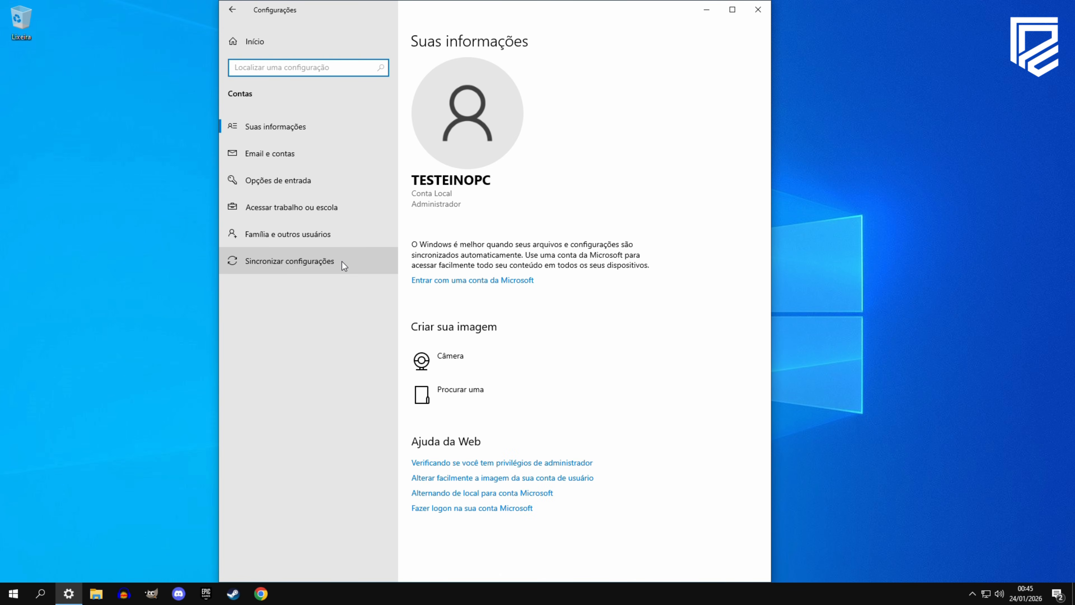
pyautogui.click(489, 394)
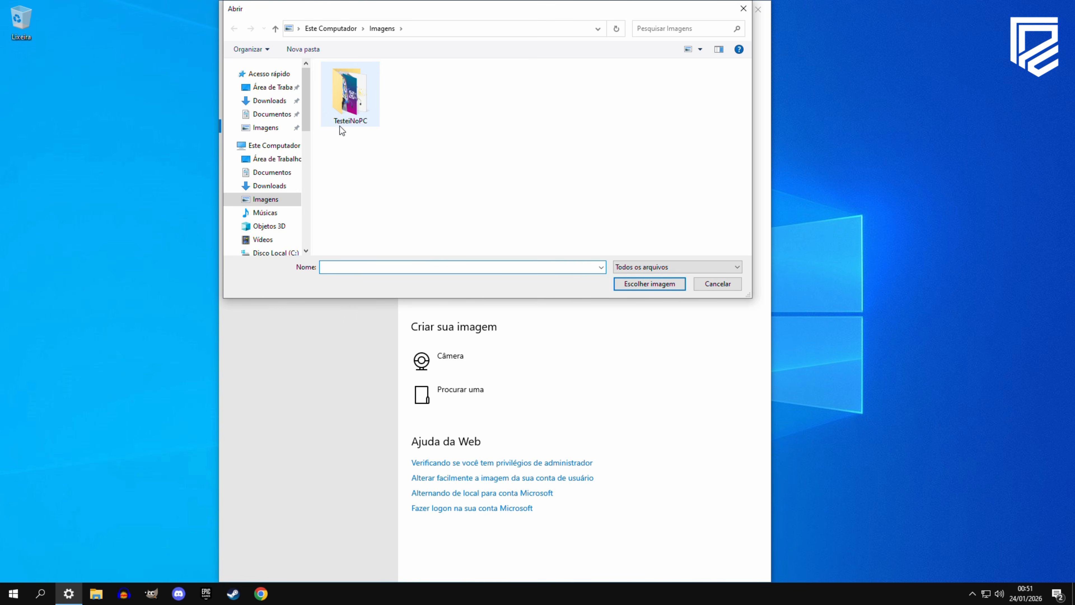
pyautogui.doubleClick(346, 104)
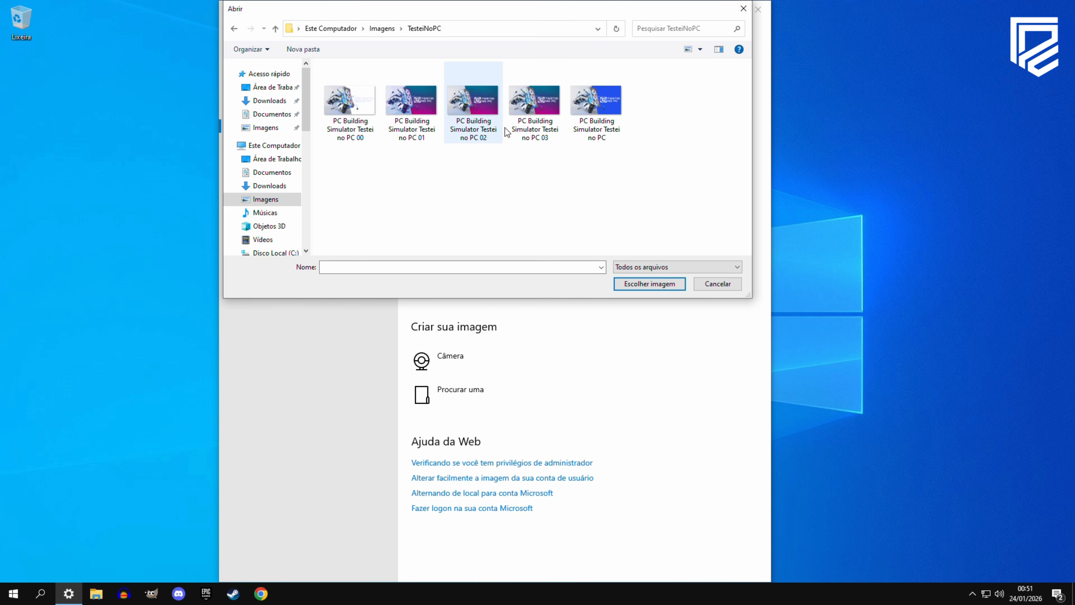
pyautogui.doubleClick(534, 132)
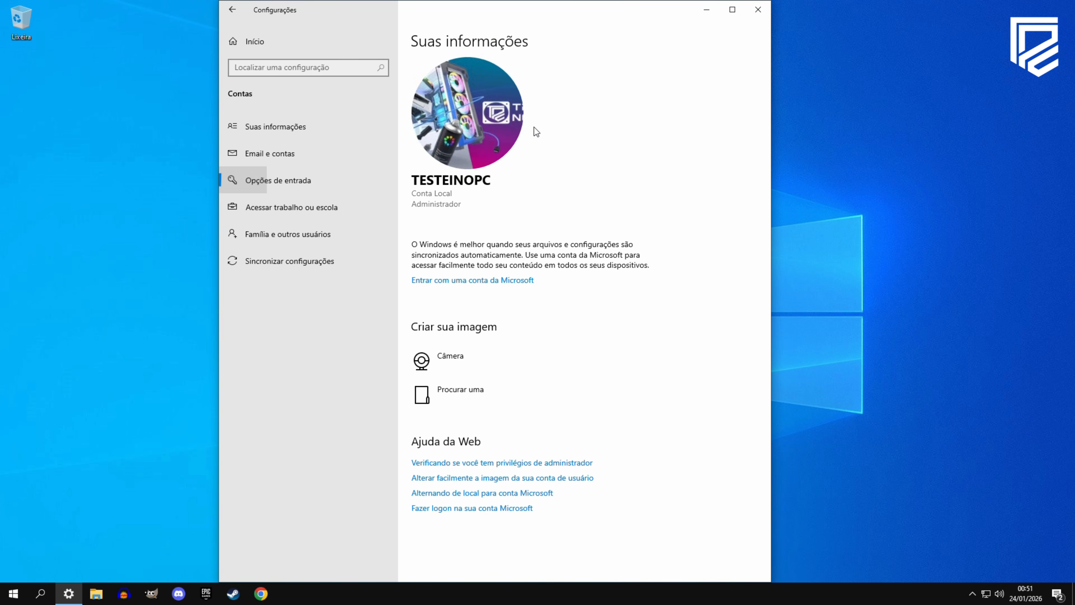
# Look through the sign-in and sync options, then go to Aplicativos e recursos
pyautogui.click(347, 191)
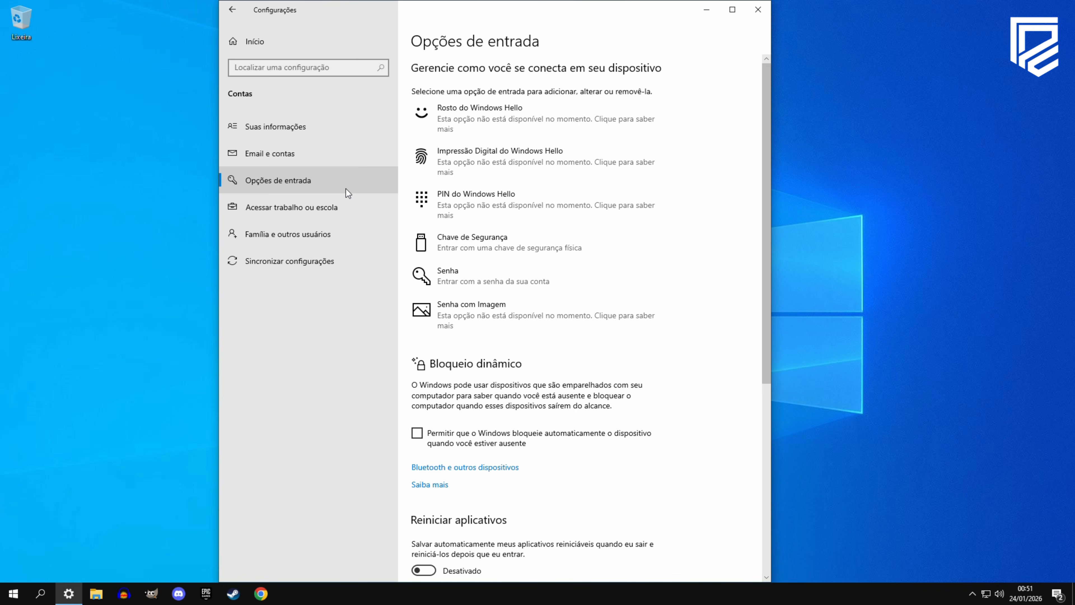
pyautogui.click(500, 219)
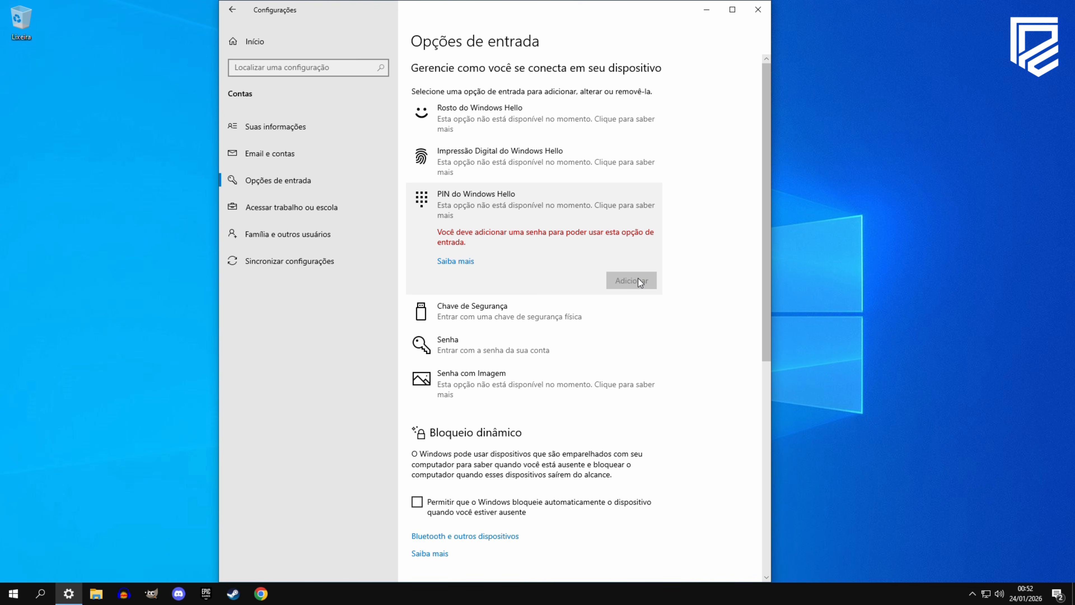
pyautogui.click(354, 266)
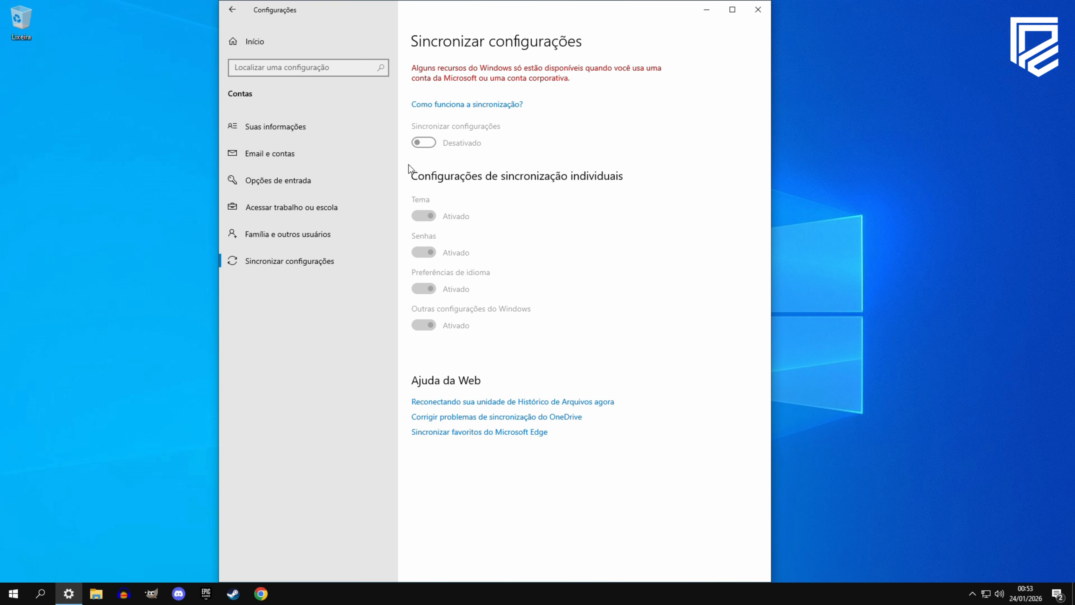
pyautogui.click(234, 9)
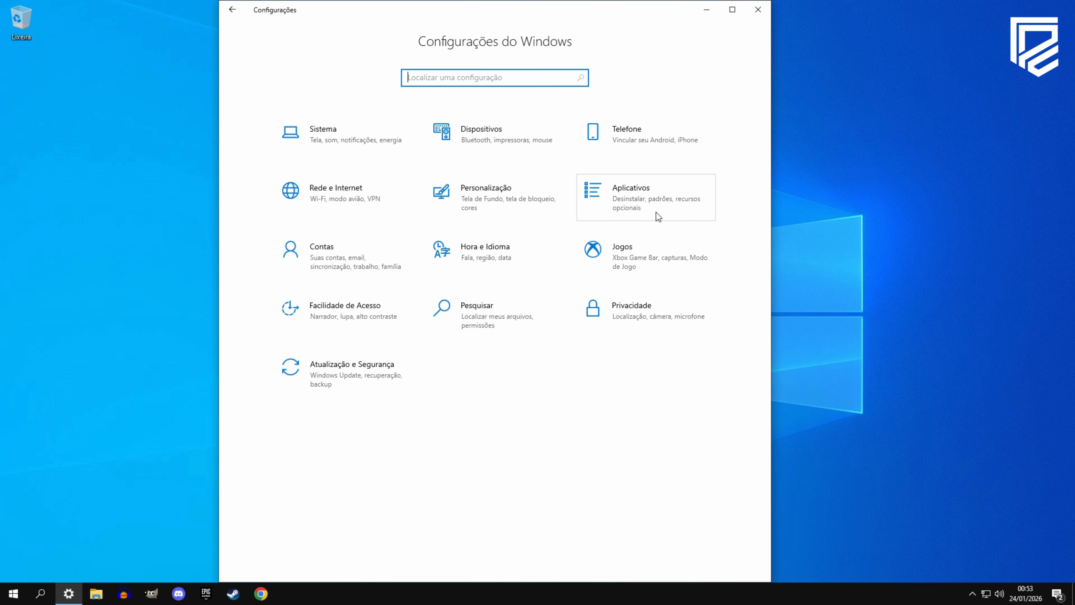
pyautogui.click(655, 188)
# Scroll to Microsoft Edge and uninstall it, approving the confirmation and UAC prompt
pyautogui.scroll(-5, 761, 227)
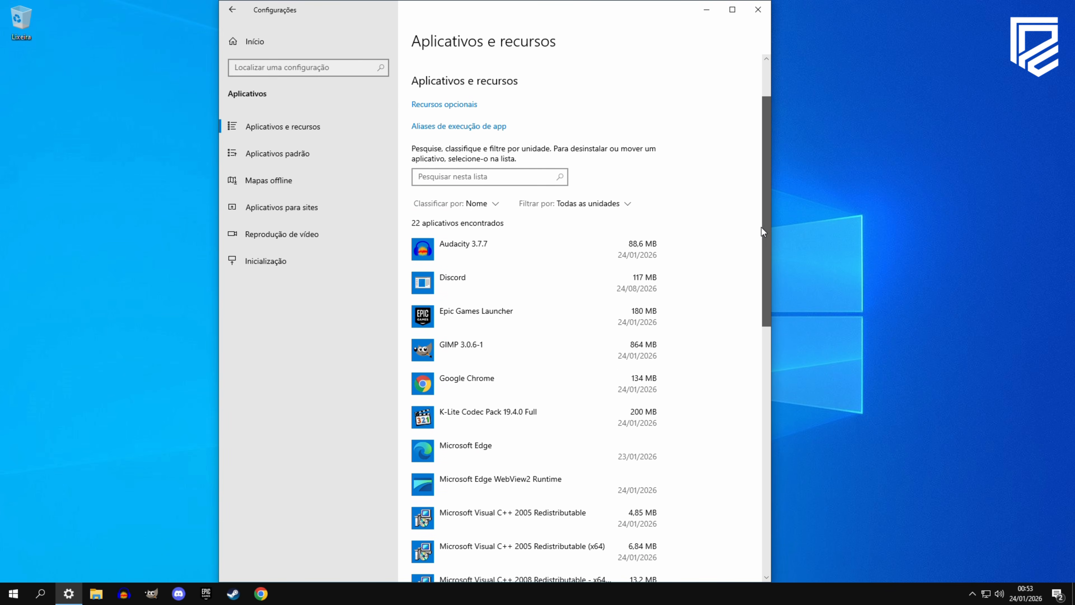
pyautogui.scroll(-1, 752, 269)
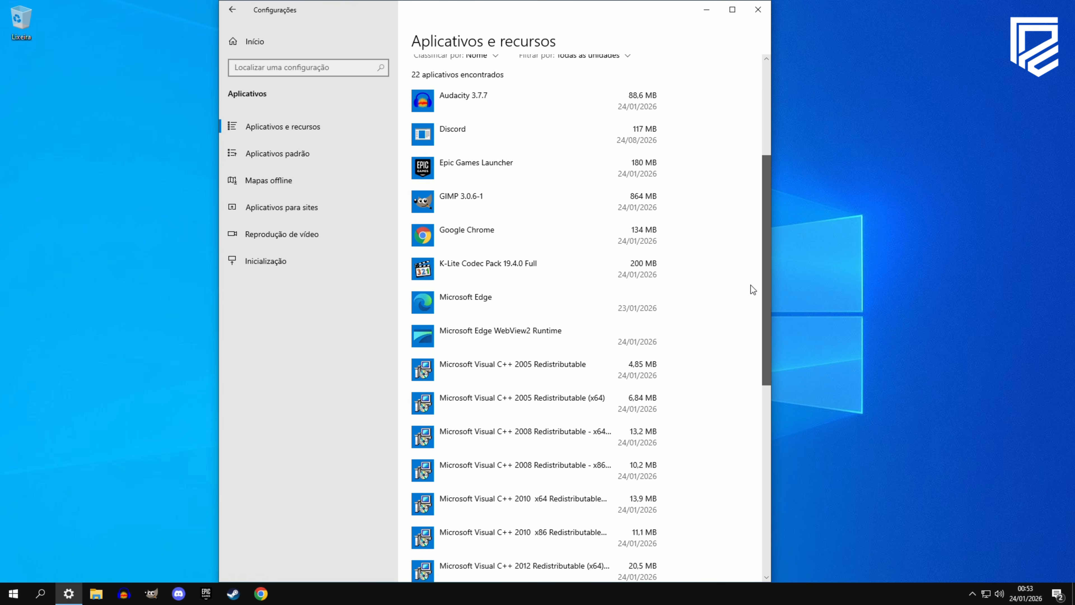
pyautogui.scroll(-1, 753, 289)
pyautogui.scroll(-5, 752, 304)
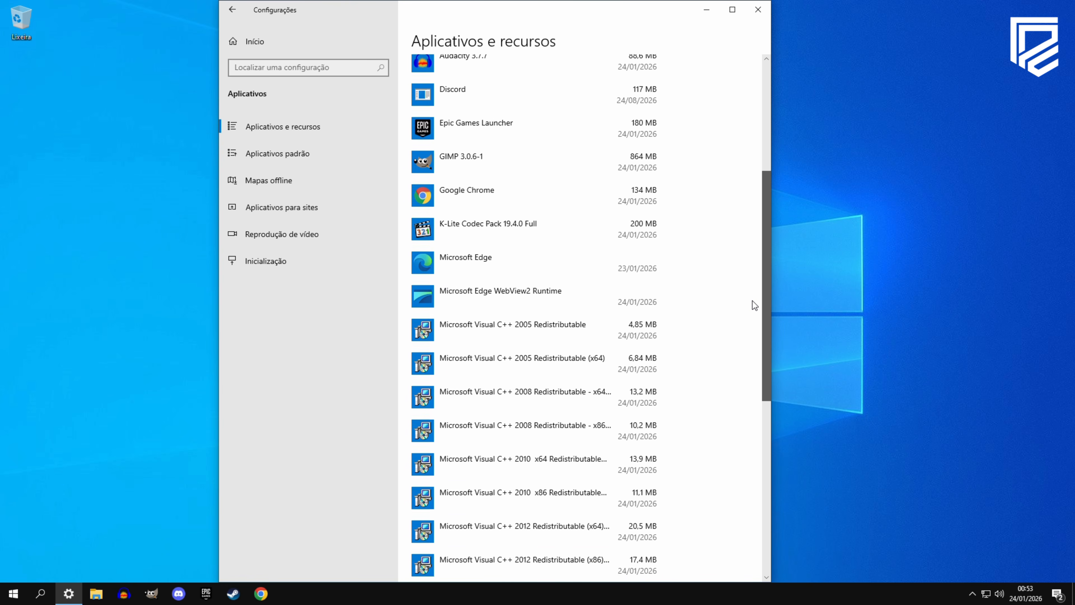
pyautogui.scroll(-6, 755, 413)
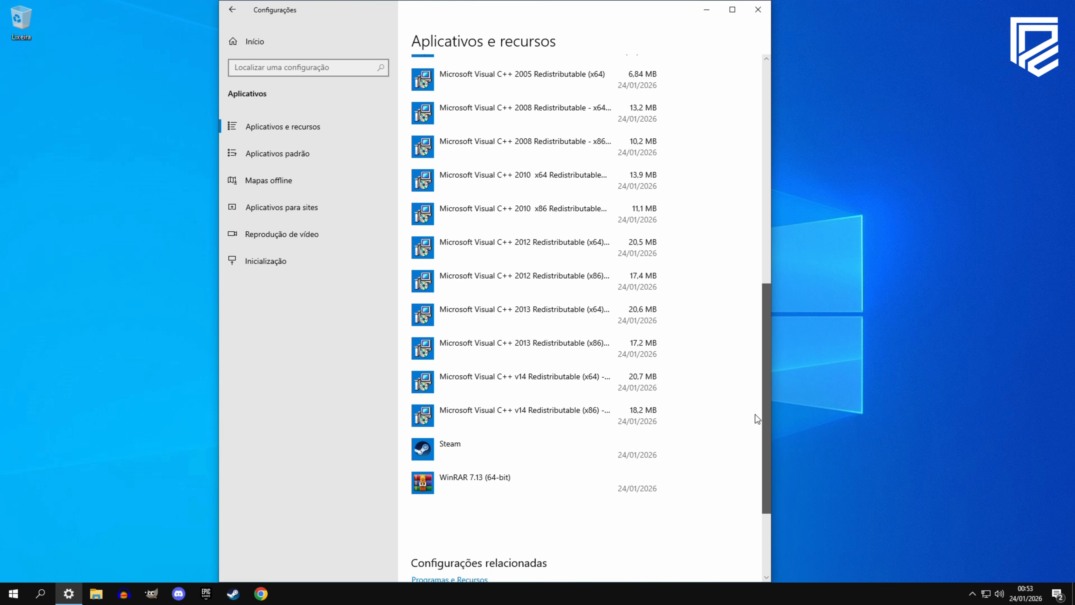
pyautogui.moveTo(759, 470); pyautogui.dragTo(758, 234)
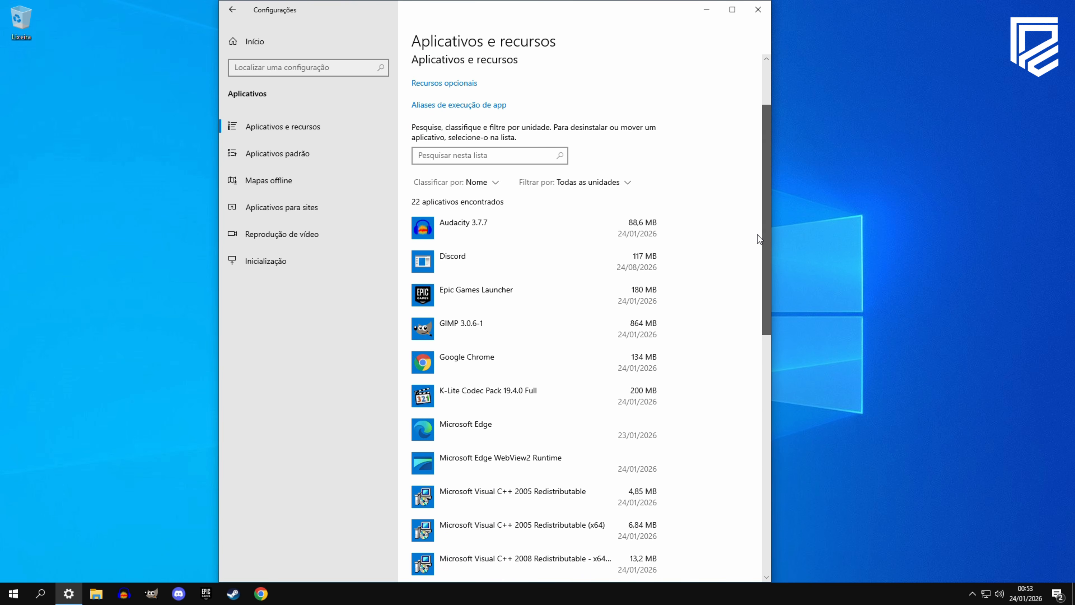
pyautogui.click(611, 436)
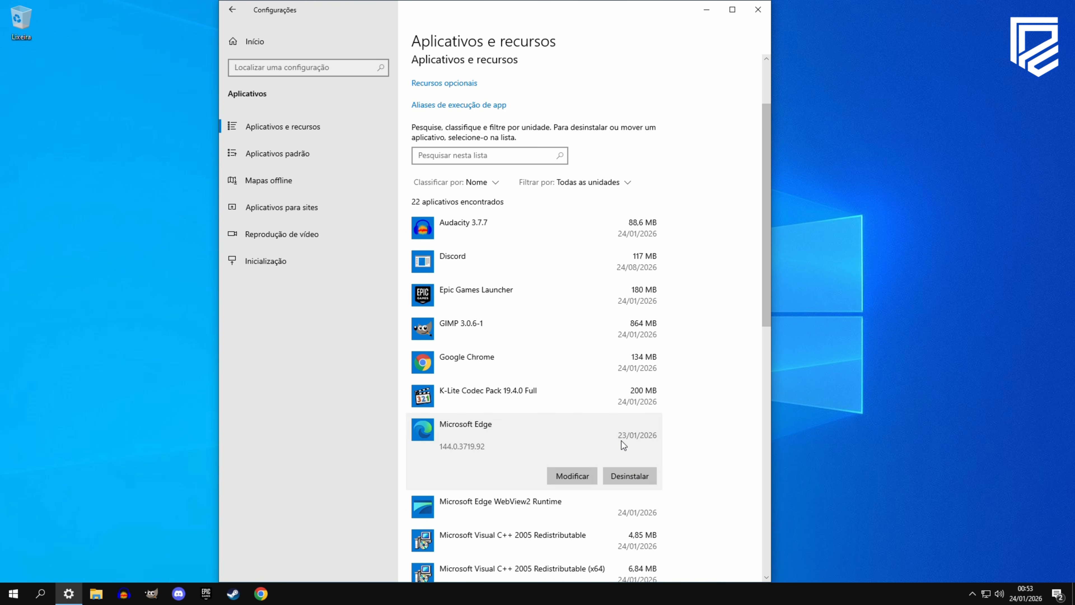
pyautogui.click(642, 477)
pyautogui.click(677, 449)
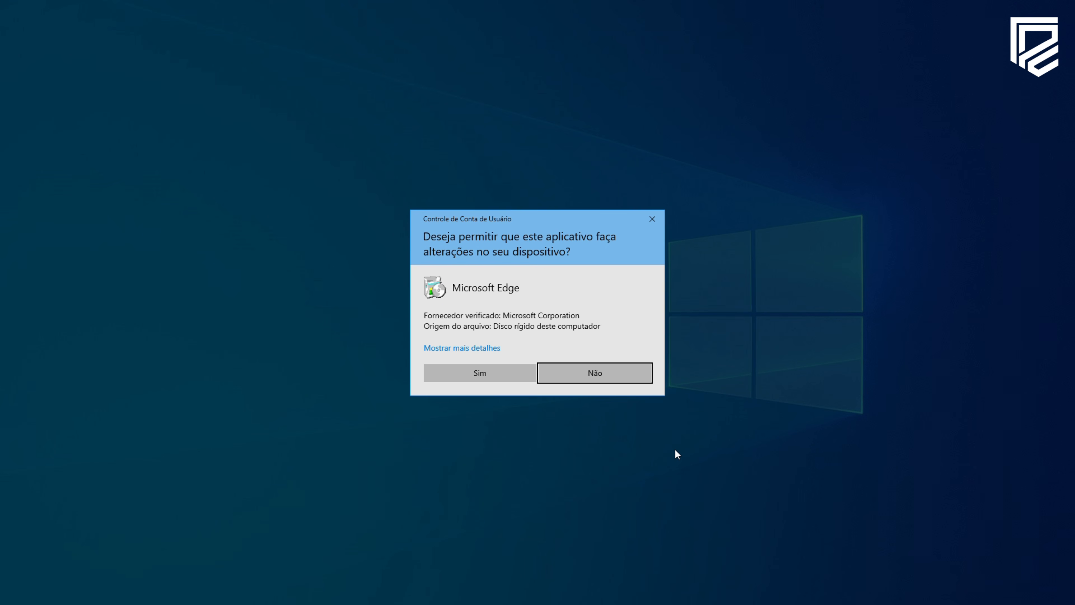
pyautogui.click(529, 374)
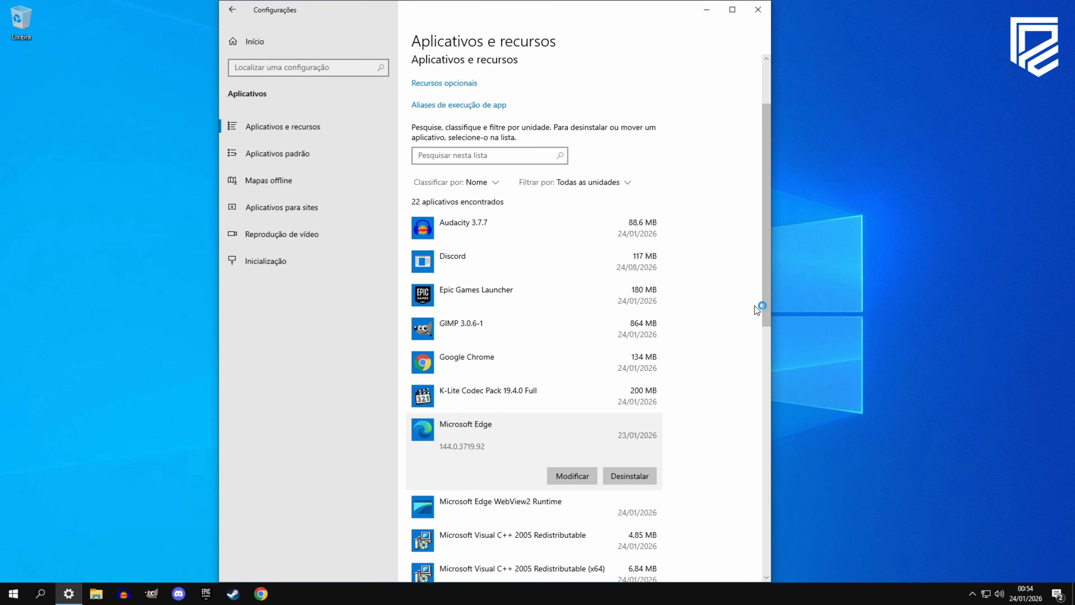
# Request and confirm the Microsoft Edge uninstall a second time
pyautogui.moveTo(765, 310); pyautogui.dragTo(766, 366)
pyautogui.click(626, 327)
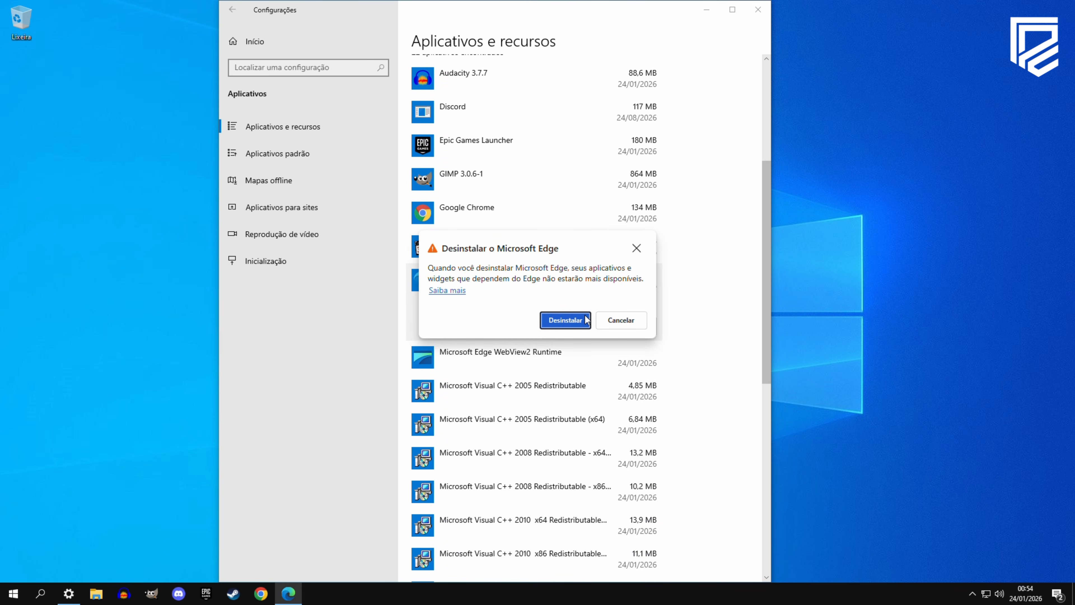
pyautogui.click(585, 320)
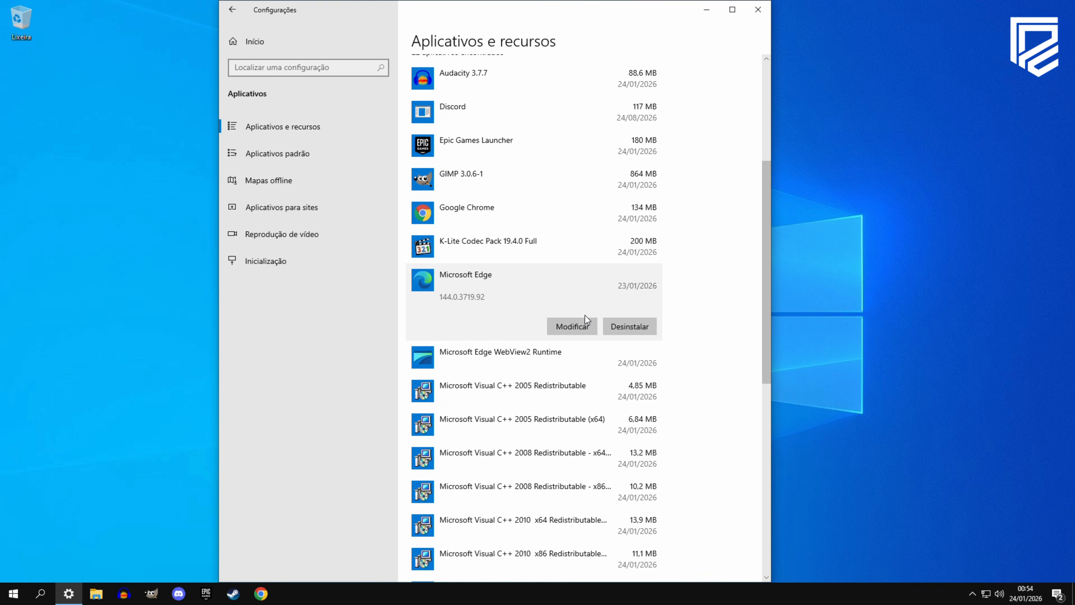
pyautogui.moveTo(762, 259); pyautogui.dragTo(767, 415)
# Open Painel de Controle from search and show its items as Ícones grandes
pyautogui.click(41, 593)
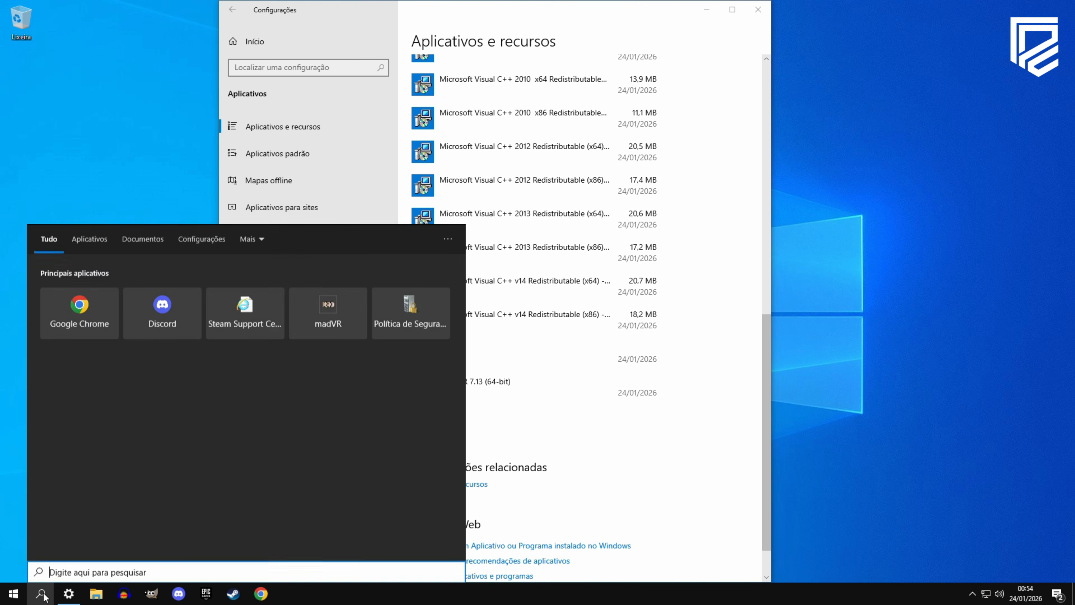
pyautogui.write('painel de controle')
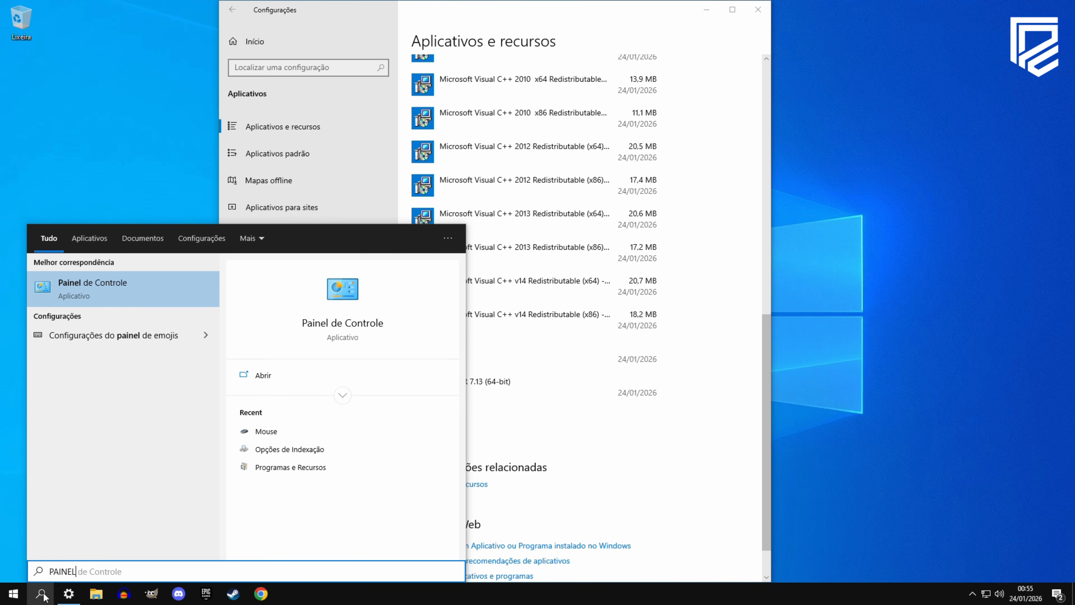
pyautogui.press('Return')
pyautogui.click(728, 176)
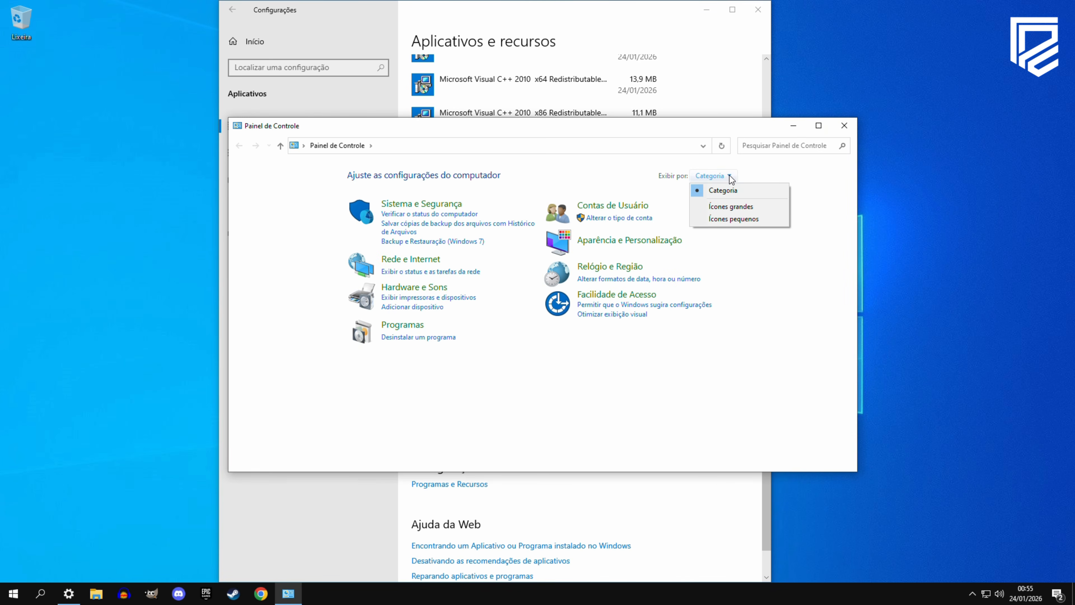
pyautogui.click(756, 207)
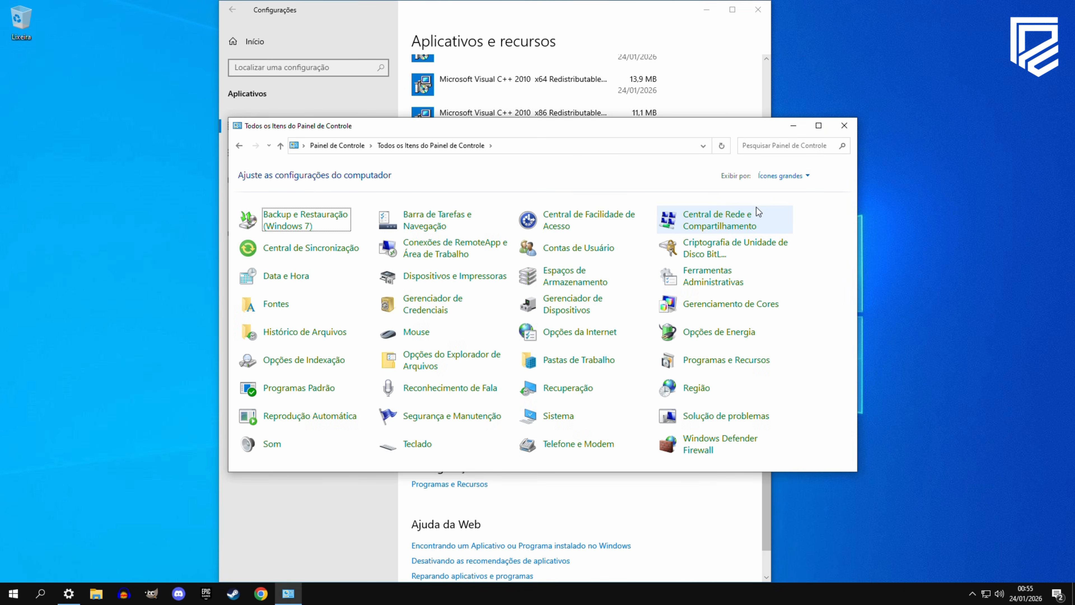
# In Contas de Usuário, set User Account Control to Nunca notificar, confirm, and close
pyautogui.click(590, 250)
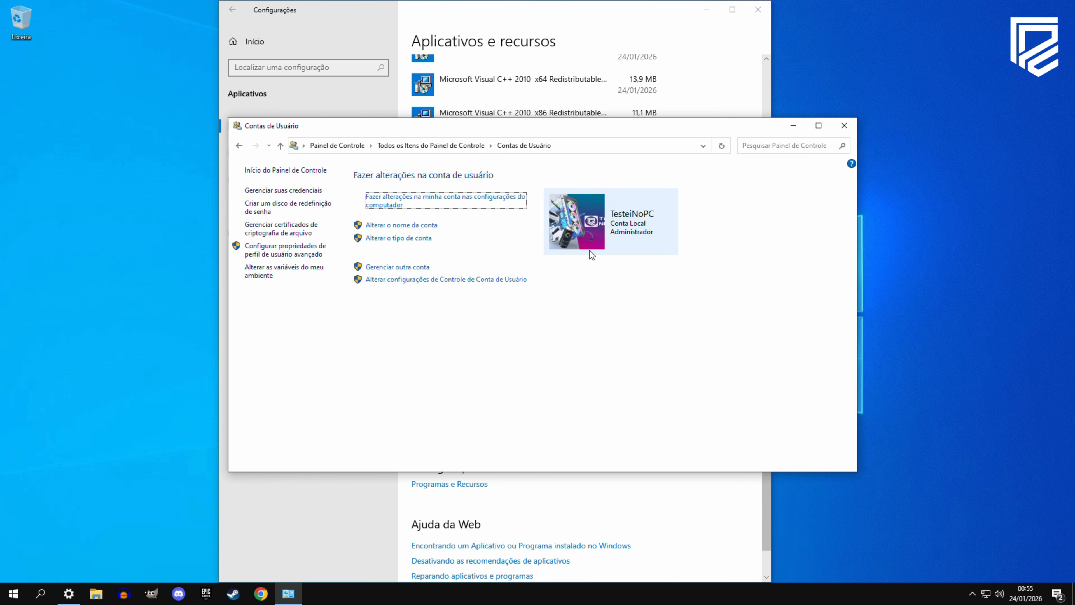
pyautogui.click(521, 281)
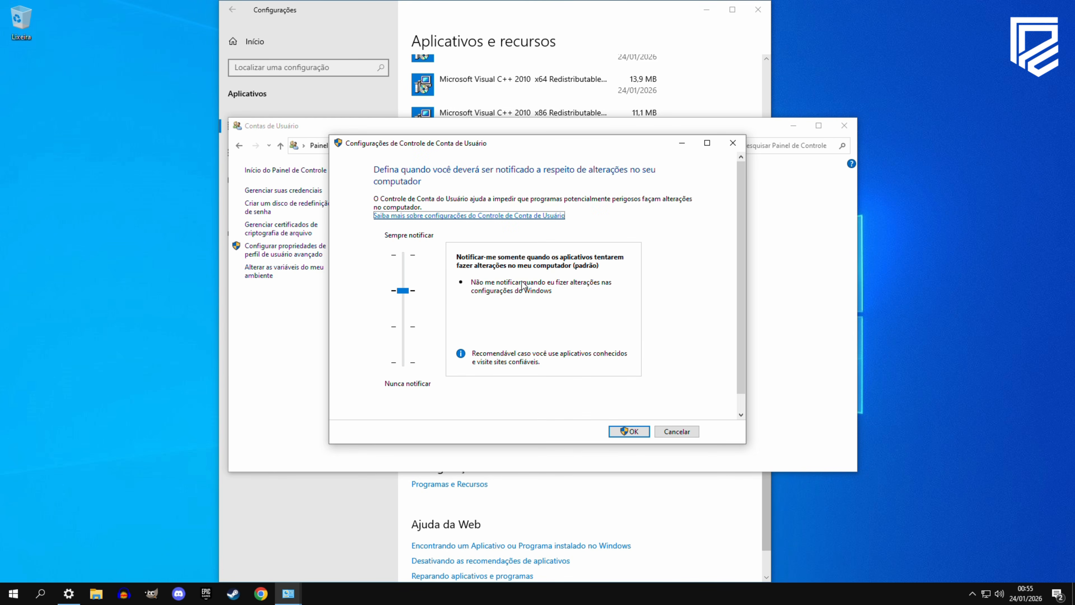
pyautogui.click(404, 291)
pyautogui.moveTo(408, 292); pyautogui.dragTo(405, 345)
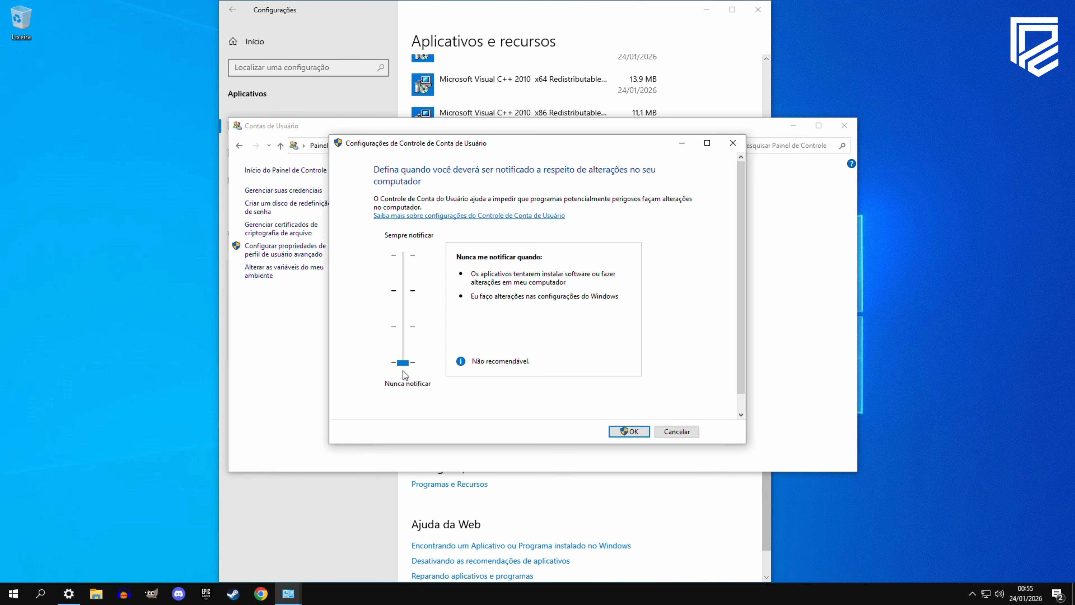
pyautogui.click(617, 435)
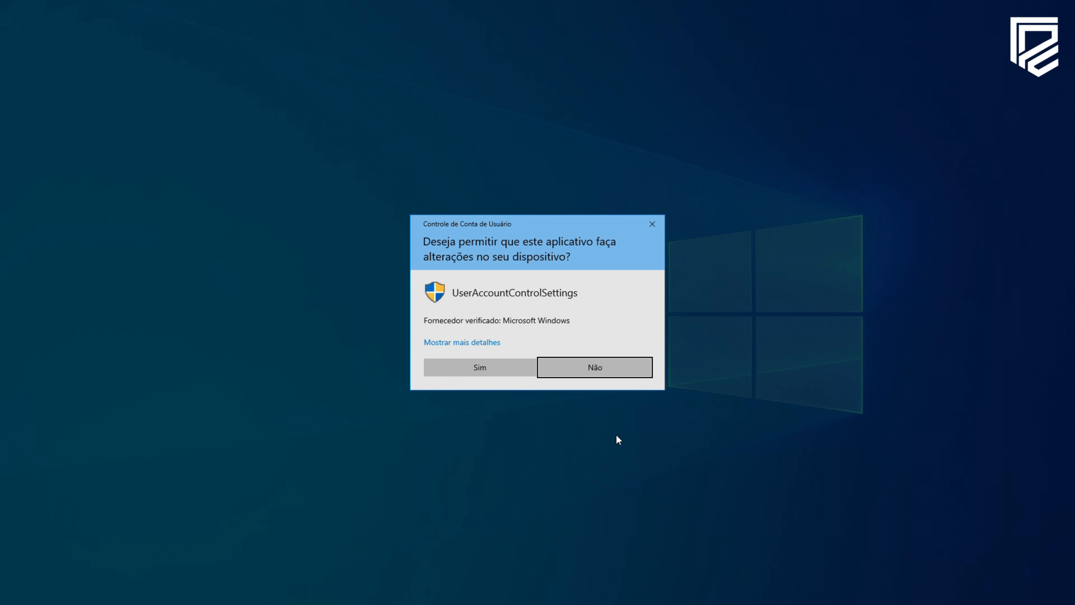
pyautogui.click(518, 367)
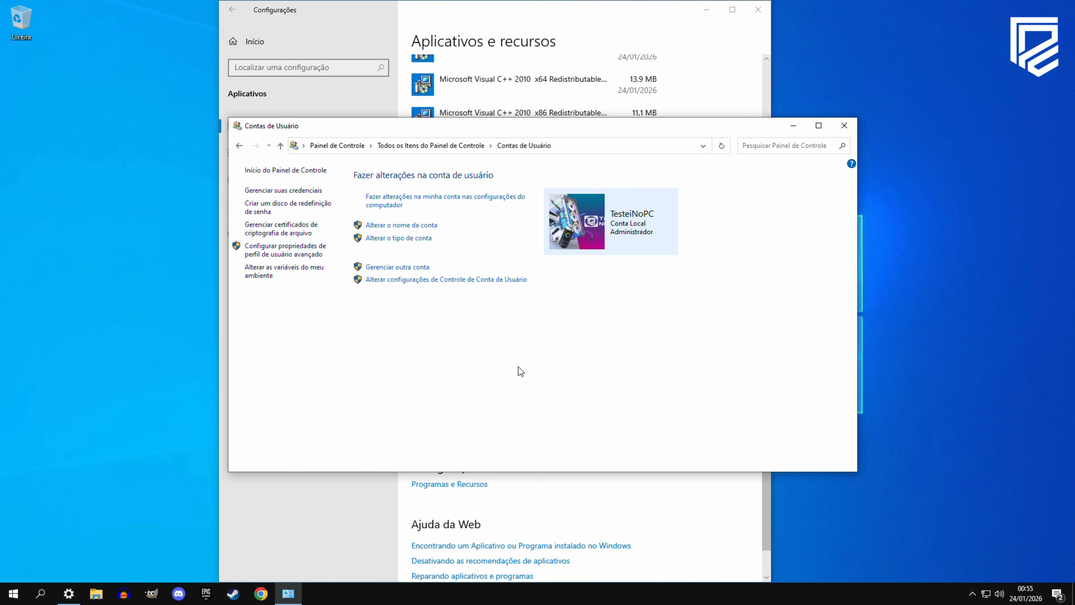
pyautogui.click(844, 125)
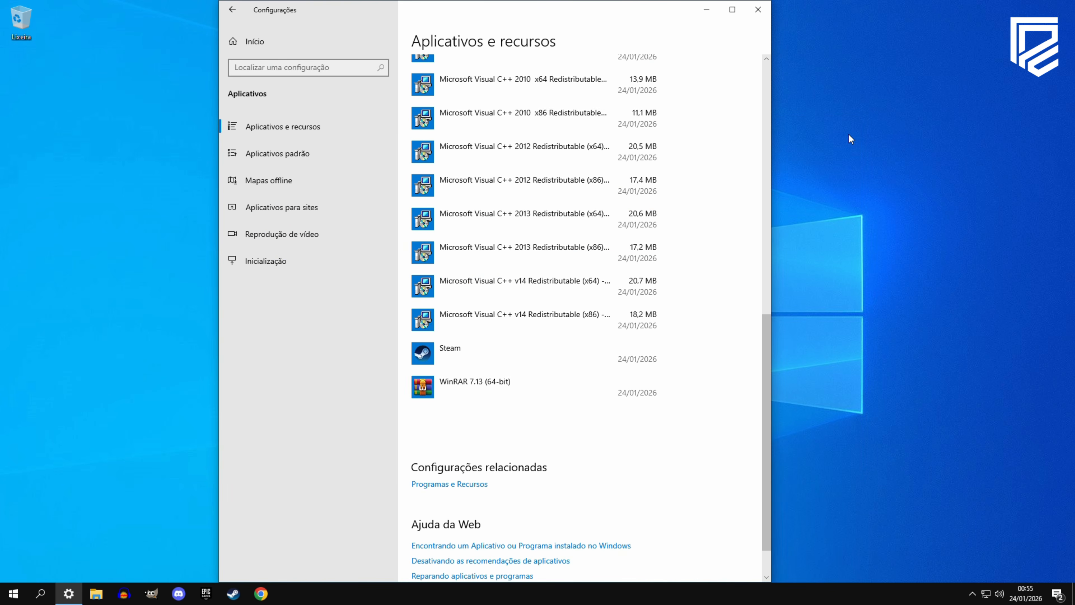
# Delete all offline maps with Excluir todos os mapas
pyautogui.click(369, 190)
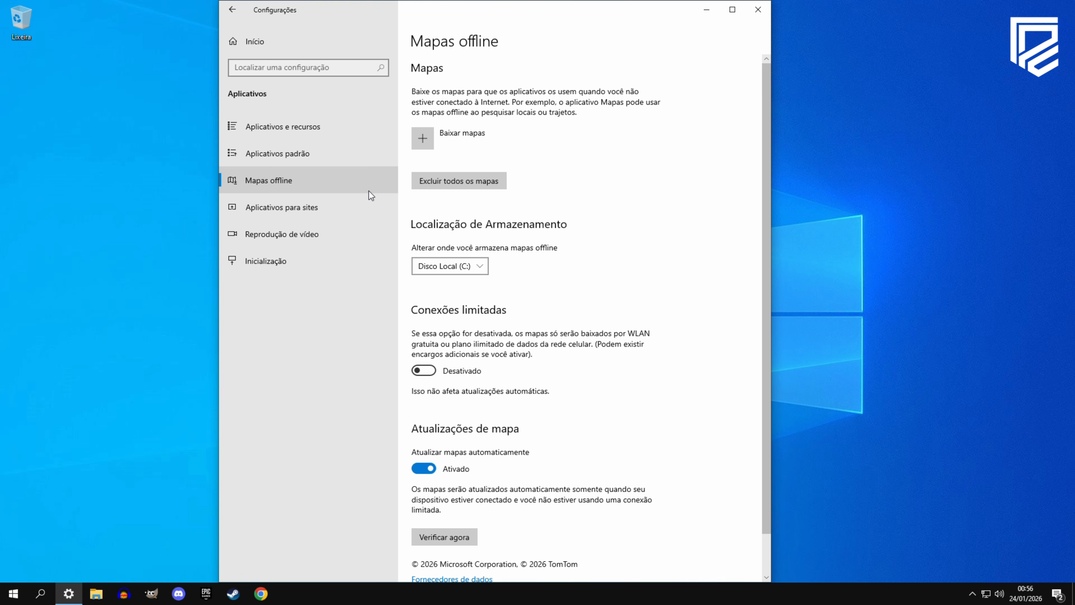
pyautogui.click(469, 185)
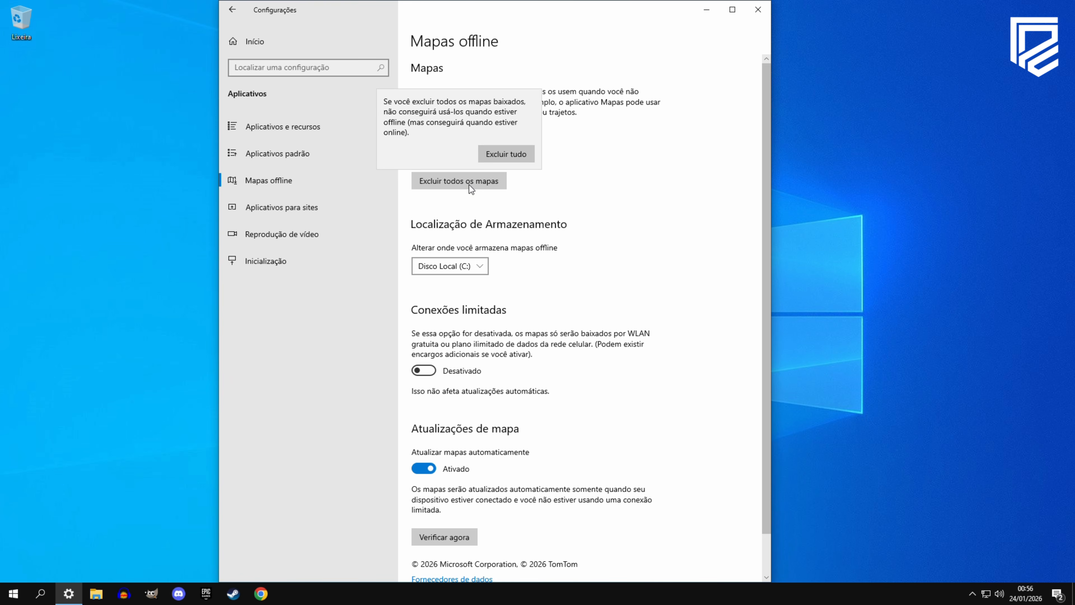
pyautogui.click(497, 153)
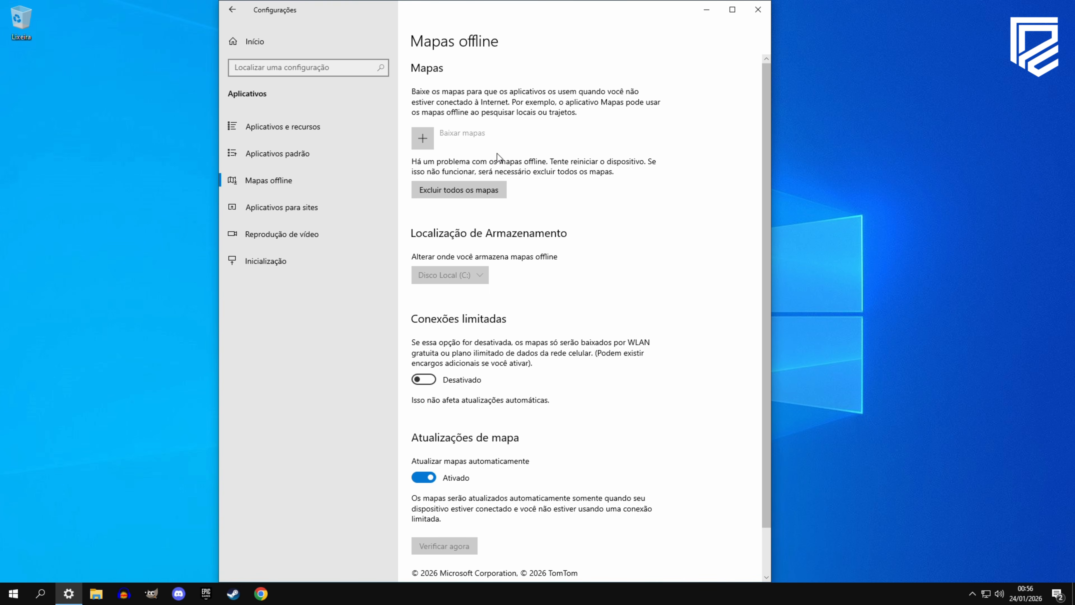
# Switch Atualizar mapas automaticamente to Desativado
pyautogui.scroll(-2, 495, 222)
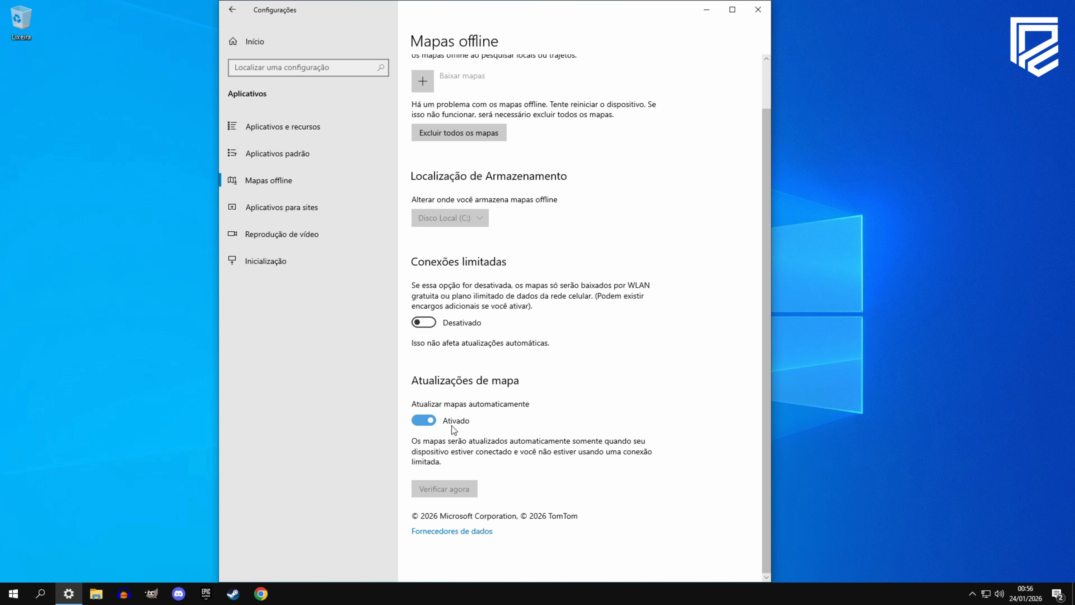
pyautogui.click(423, 421)
pyautogui.click(310, 259)
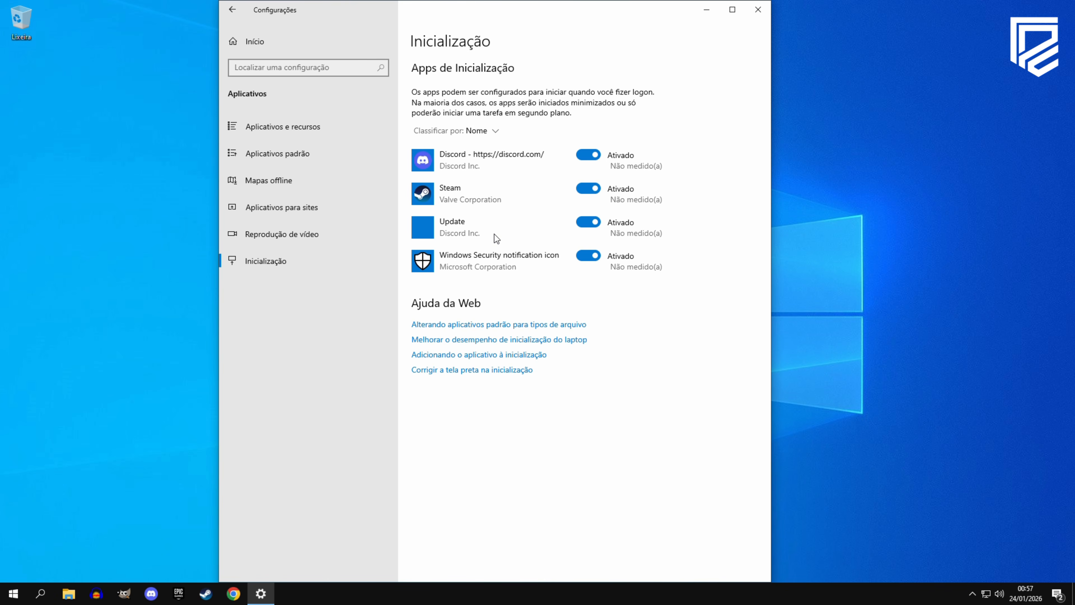
# Turn off the Discord, Steam and Update startup toggles on the Inicialização page
pyautogui.click(587, 155)
pyautogui.click(587, 189)
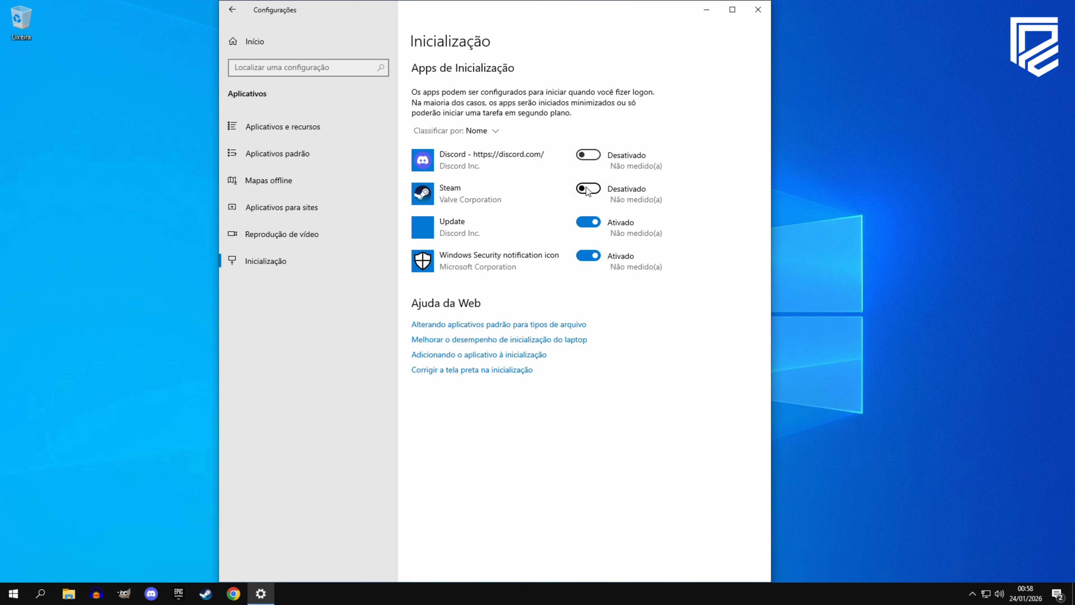
pyautogui.click(587, 219)
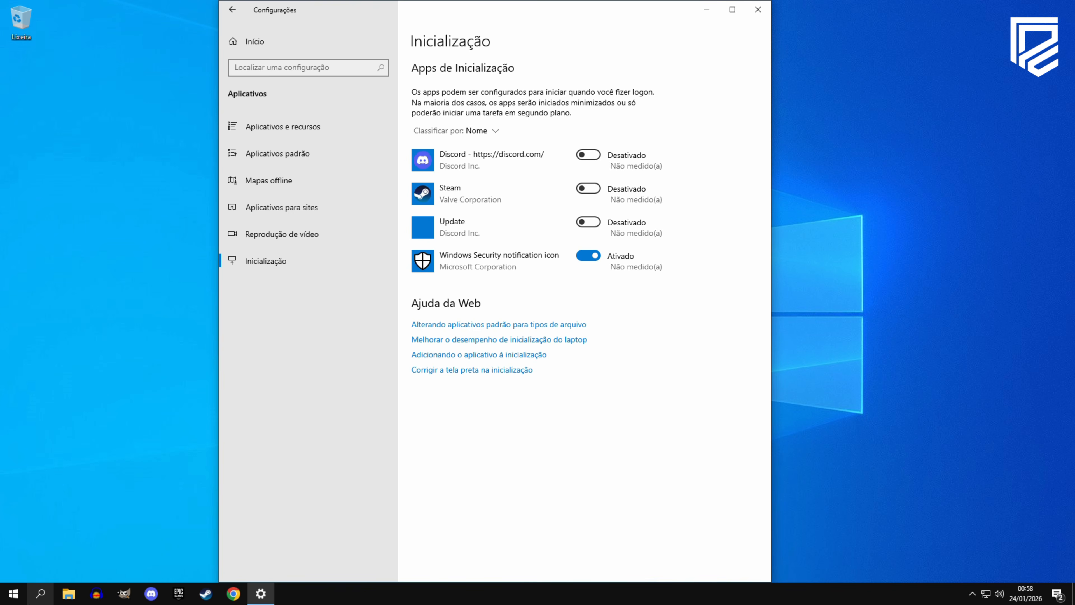
pyautogui.click(41, 594)
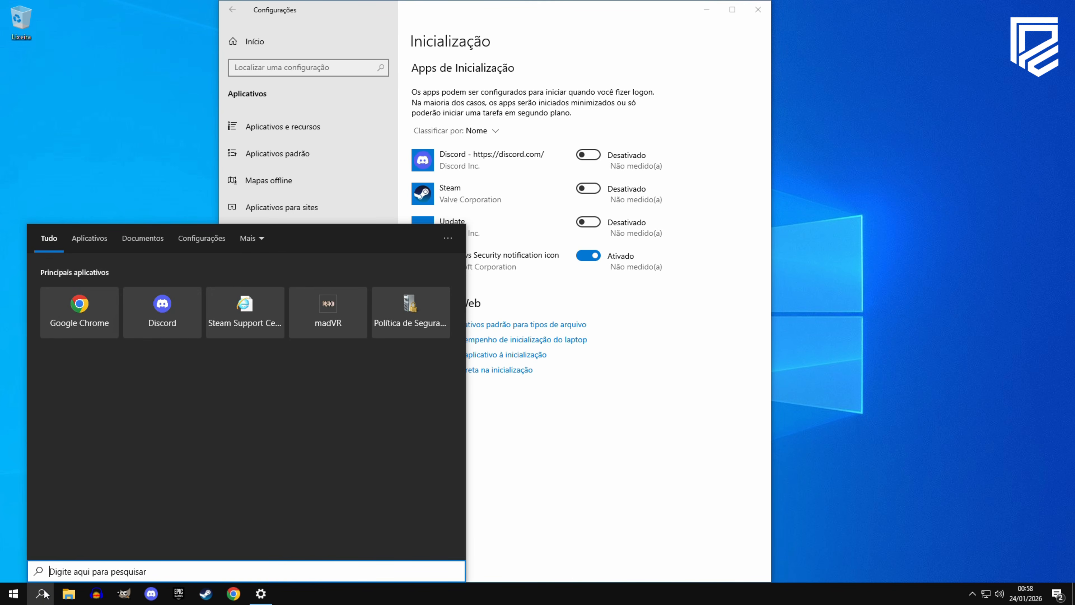
# Open MSCONFIG's Serviços tab and check Ocultar todos os serviços Microsoft
pyautogui.write('MSCONFIG')
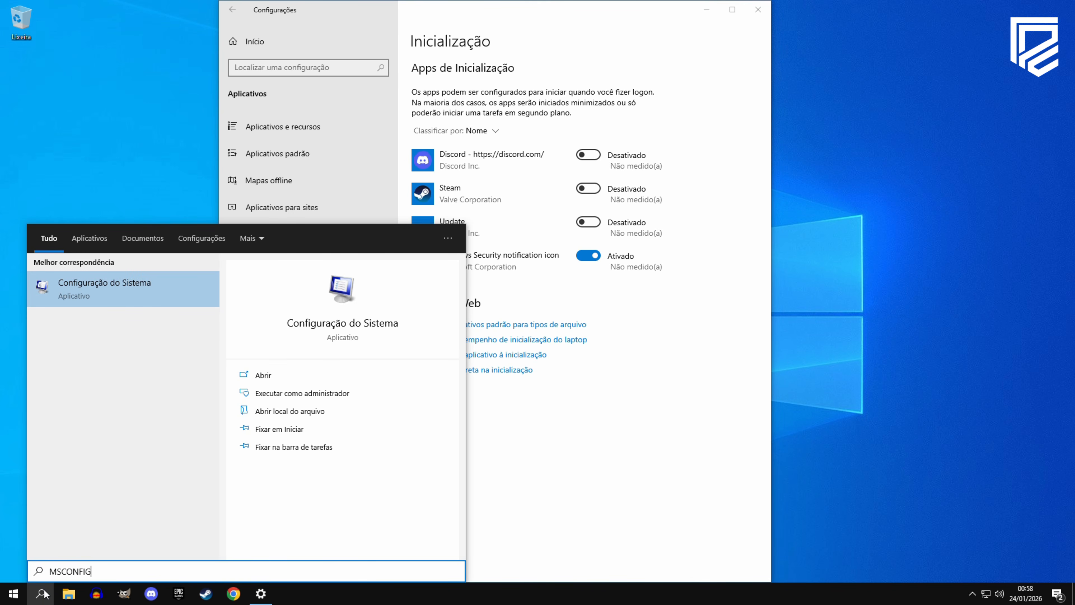
pyautogui.press('Return')
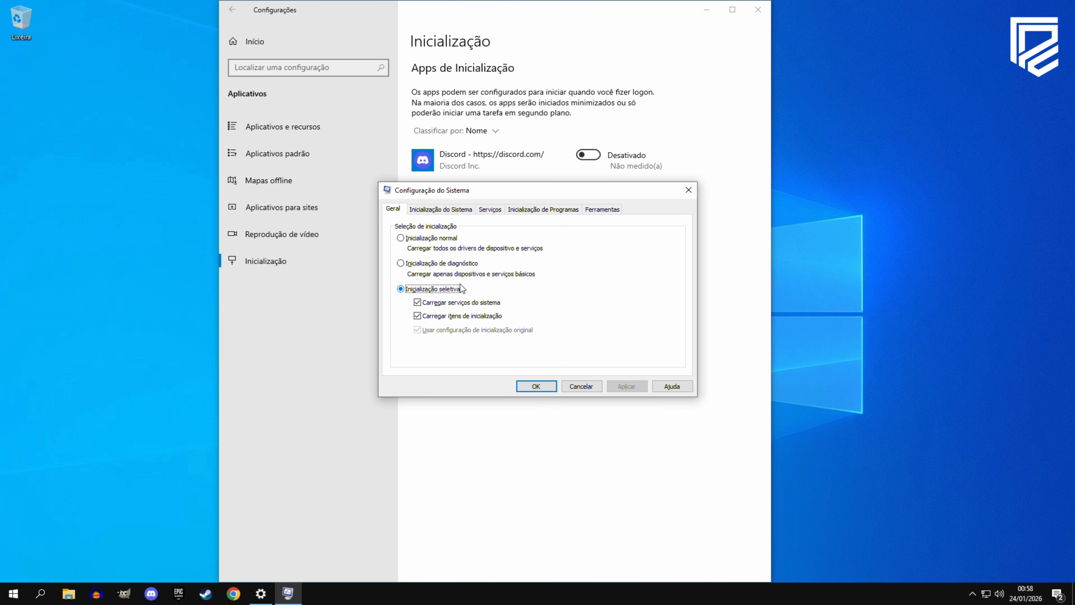
pyautogui.click(462, 213)
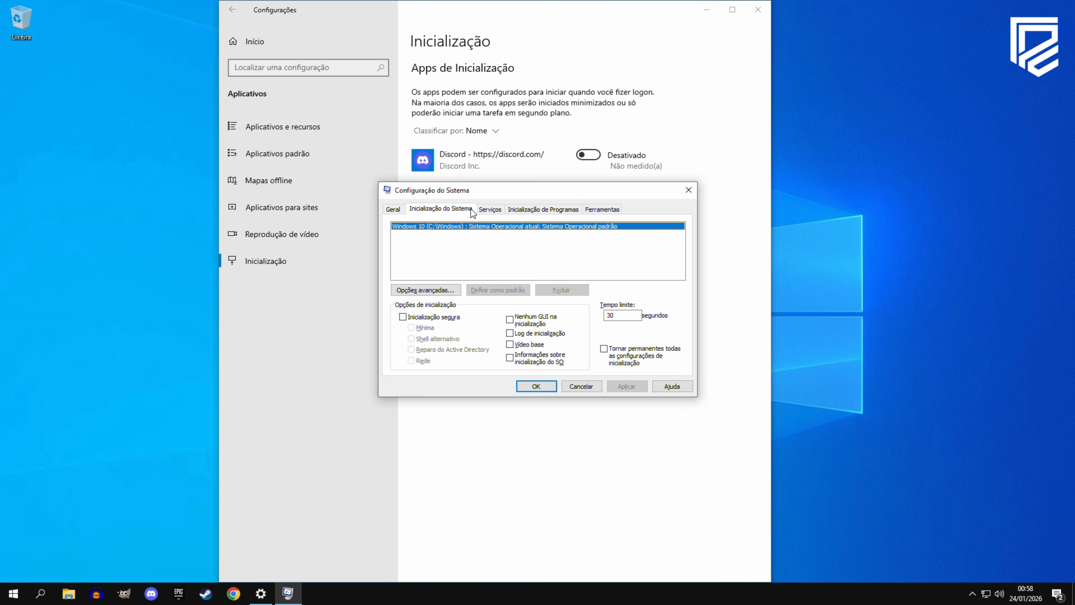
pyautogui.click(489, 209)
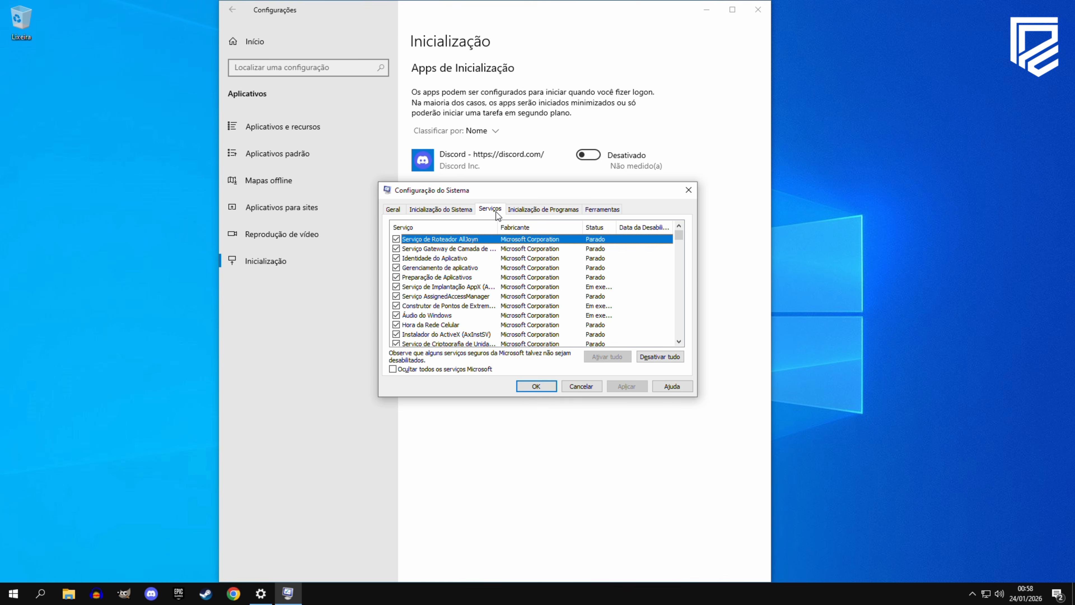
pyautogui.click(421, 370)
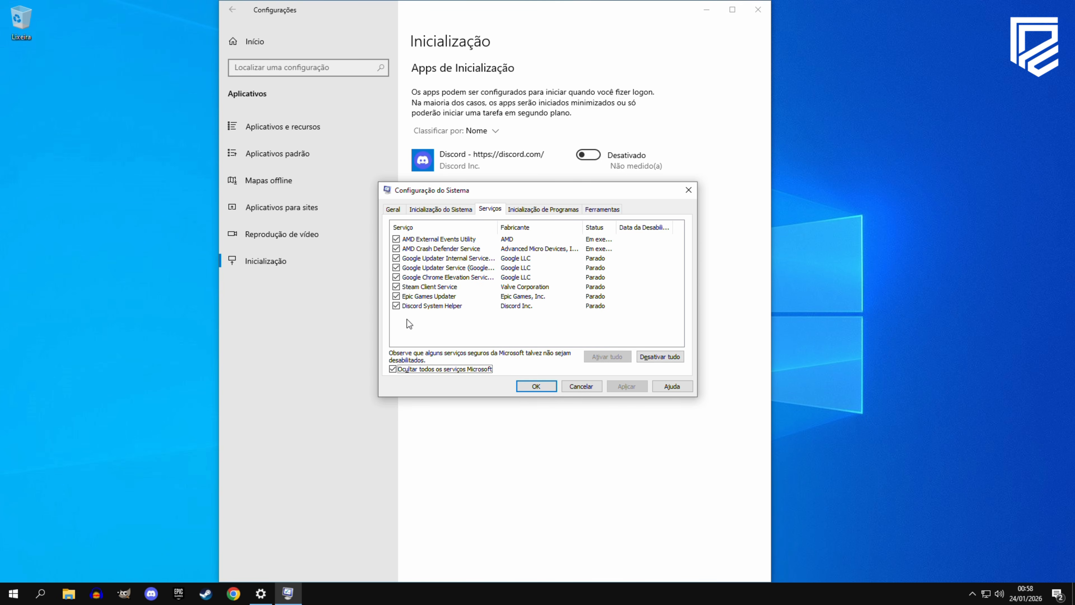
# Disable the Discord, Epic, Steam and two Google services, apply, and exit without restarting
pyautogui.click(396, 305)
pyautogui.click(397, 296)
pyautogui.click(396, 287)
pyautogui.click(396, 277)
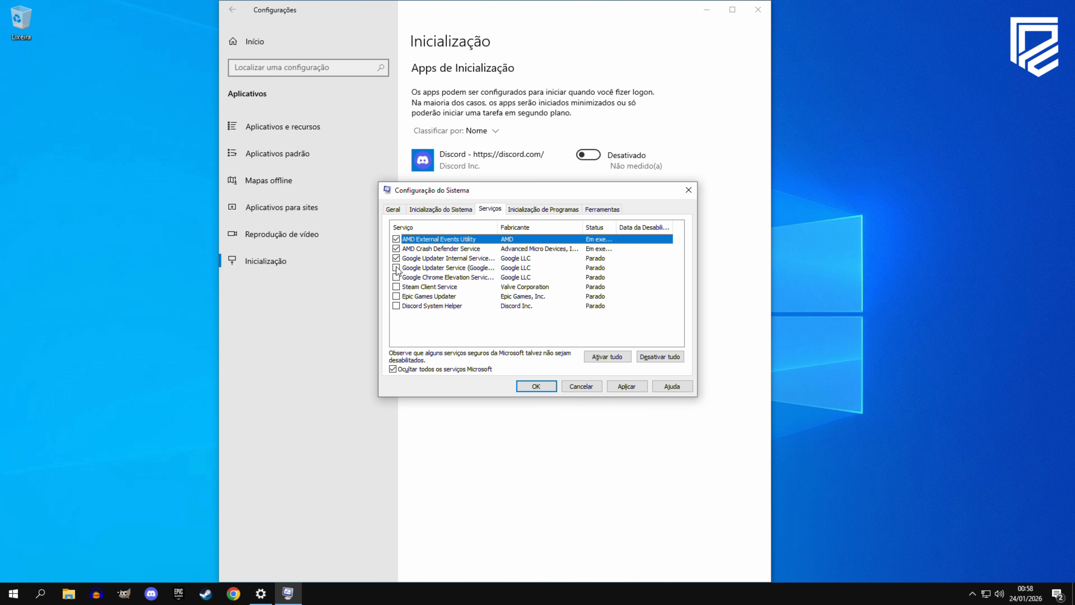
pyautogui.click(396, 258)
pyautogui.click(633, 388)
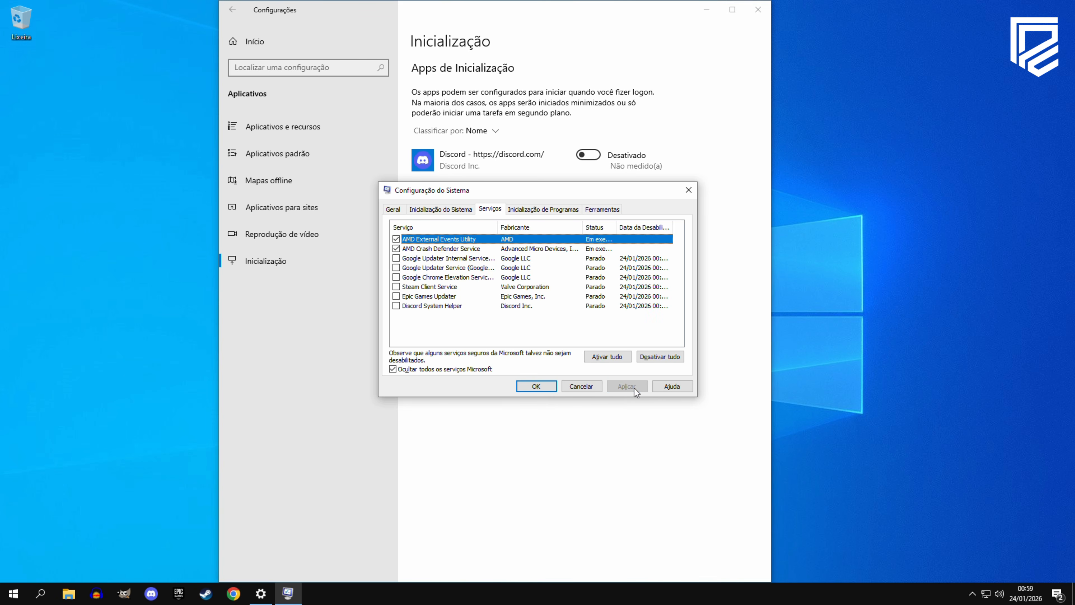
pyautogui.click(555, 392)
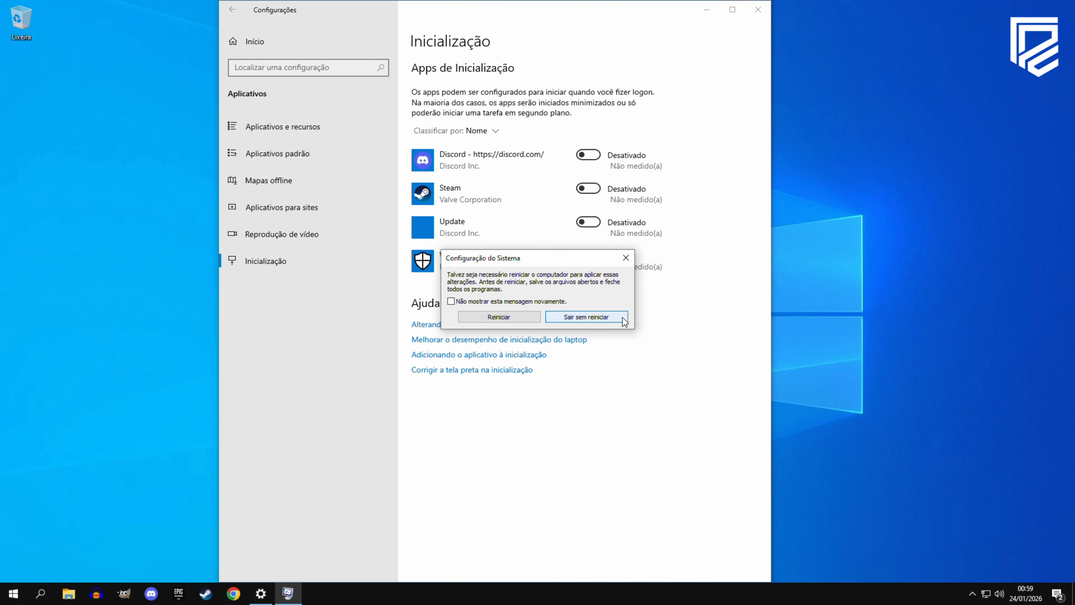
pyautogui.click(586, 316)
# Close Windows Settings and bring up the Start menu power options
pyautogui.click(273, 40)
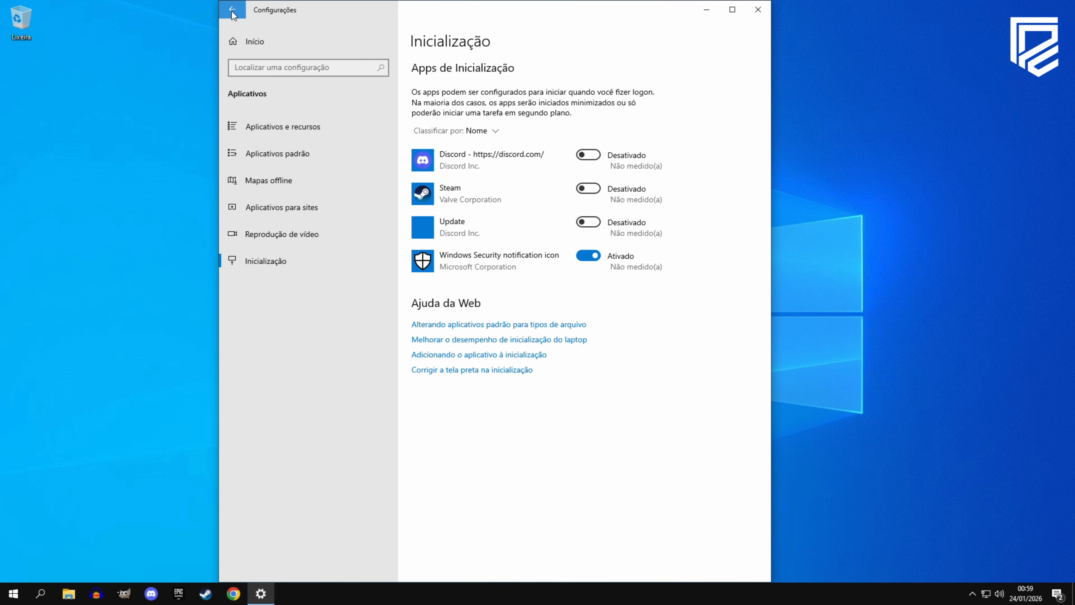
pyautogui.click(757, 10)
pyautogui.click(13, 593)
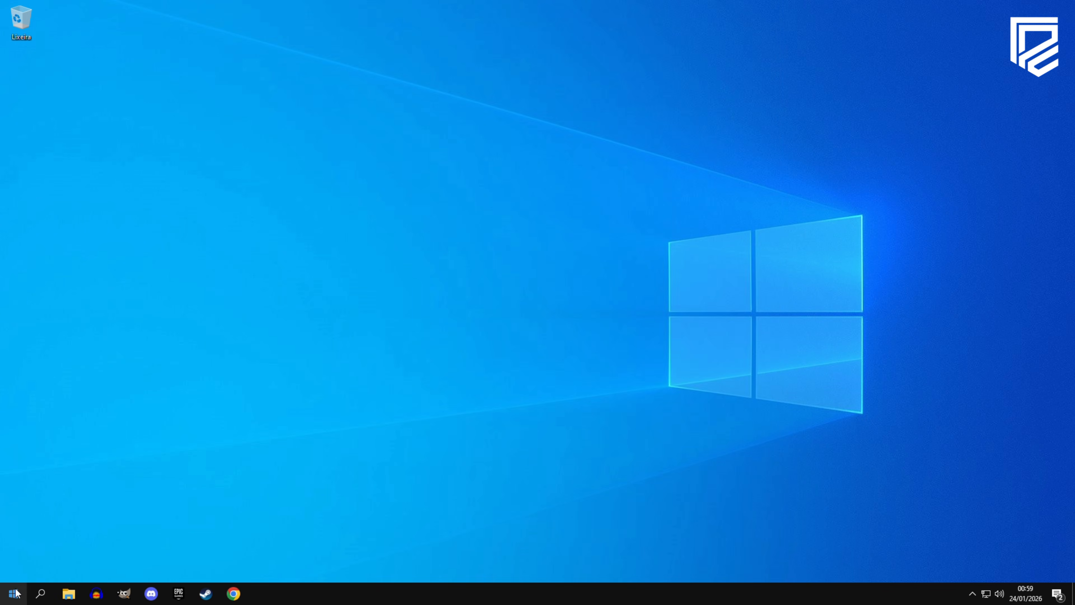
pyautogui.click(21, 569)
# Restart the PC, sign back in, and open Windows Settings at full height
pyautogui.click(64, 539)
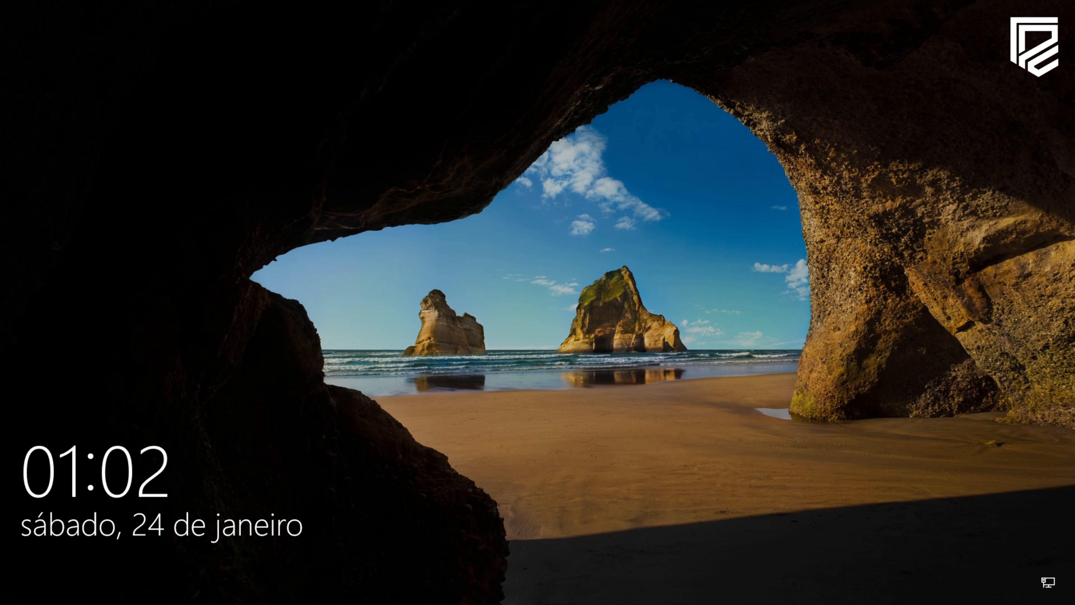
pyautogui.press('Return')
pyautogui.press('Return')
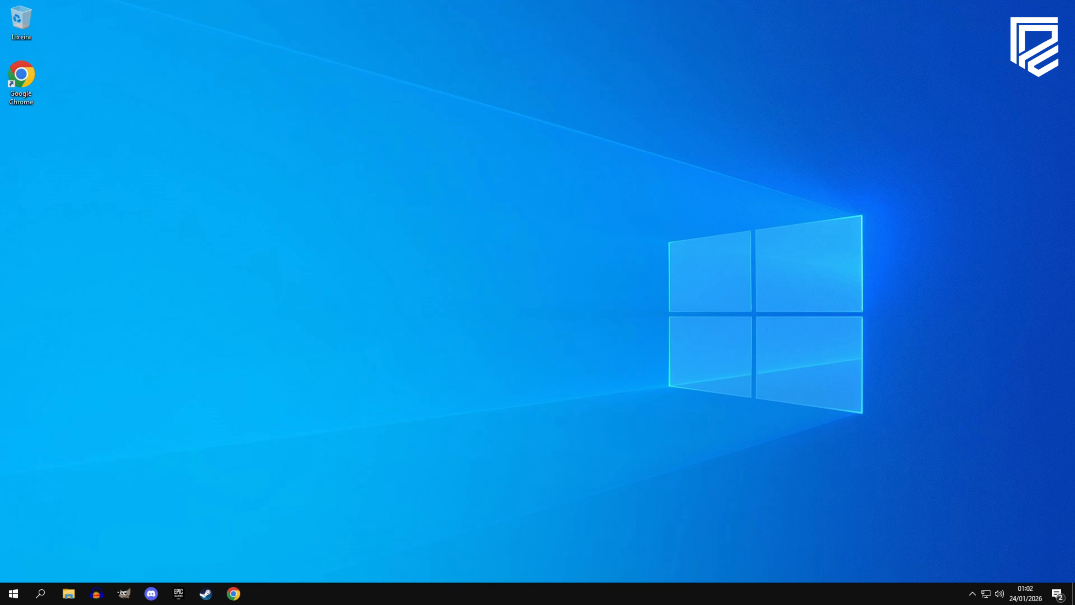
pyautogui.press('super')
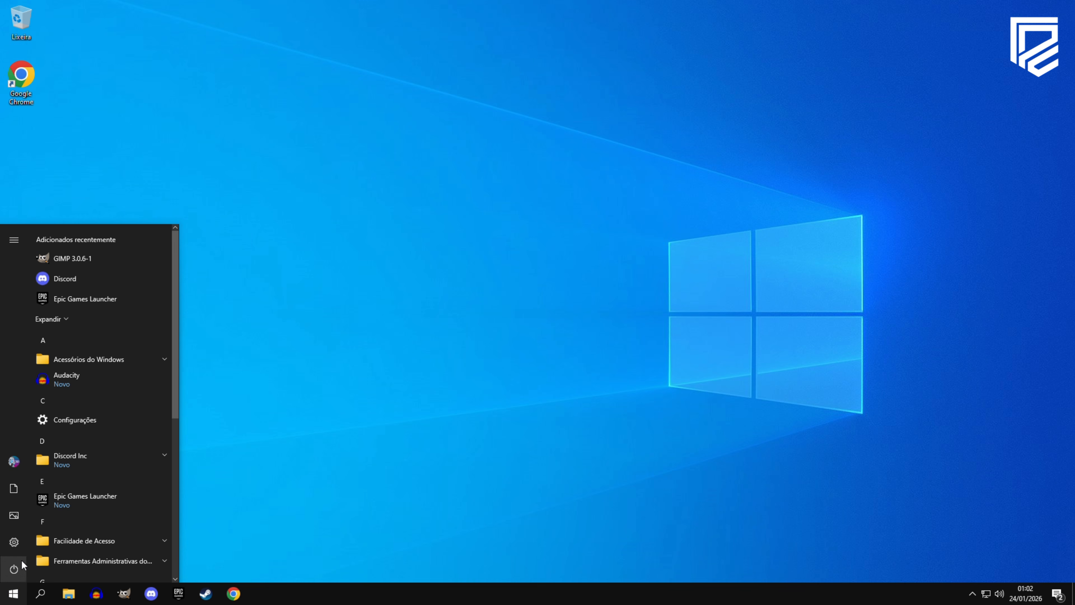
pyautogui.click(21, 546)
pyautogui.doubleClick(580, 6)
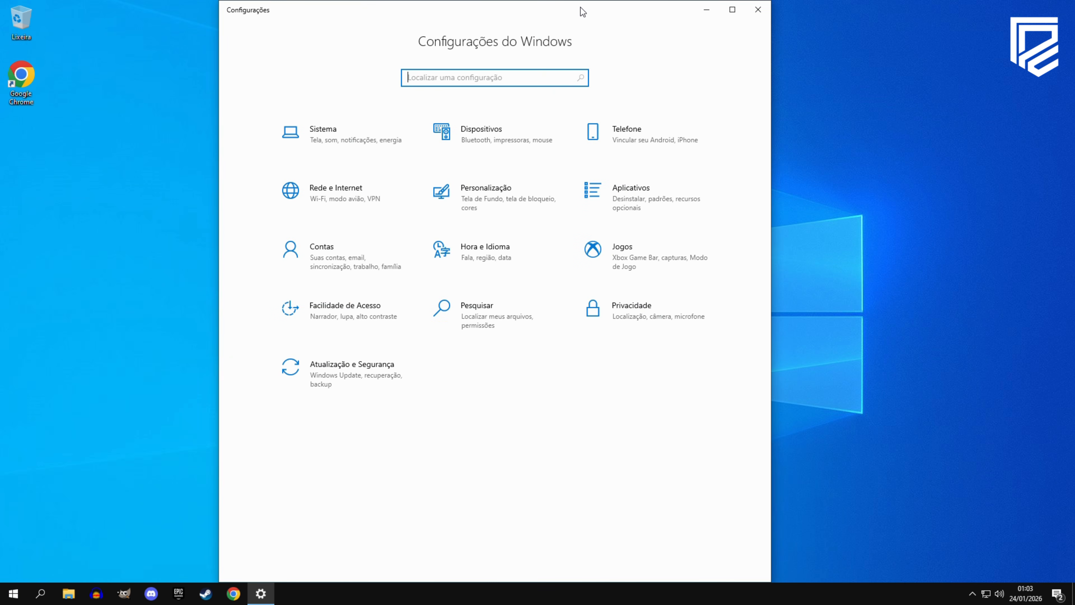
# Add a Windows Hello PIN in Opções de entrada, verifying with the account password
pyautogui.click(369, 273)
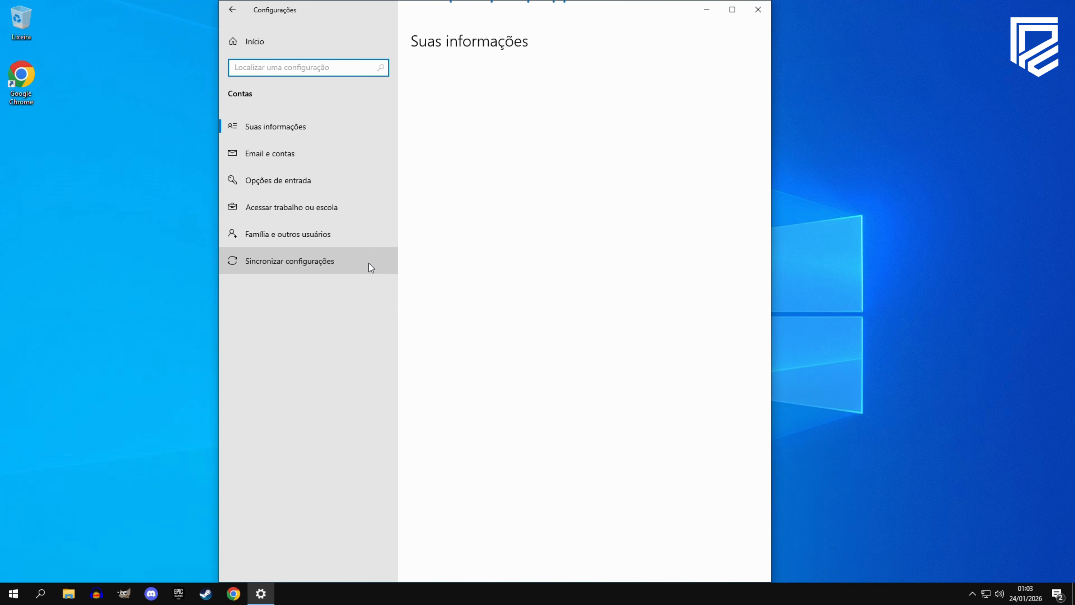
pyautogui.click(368, 180)
pyautogui.click(474, 214)
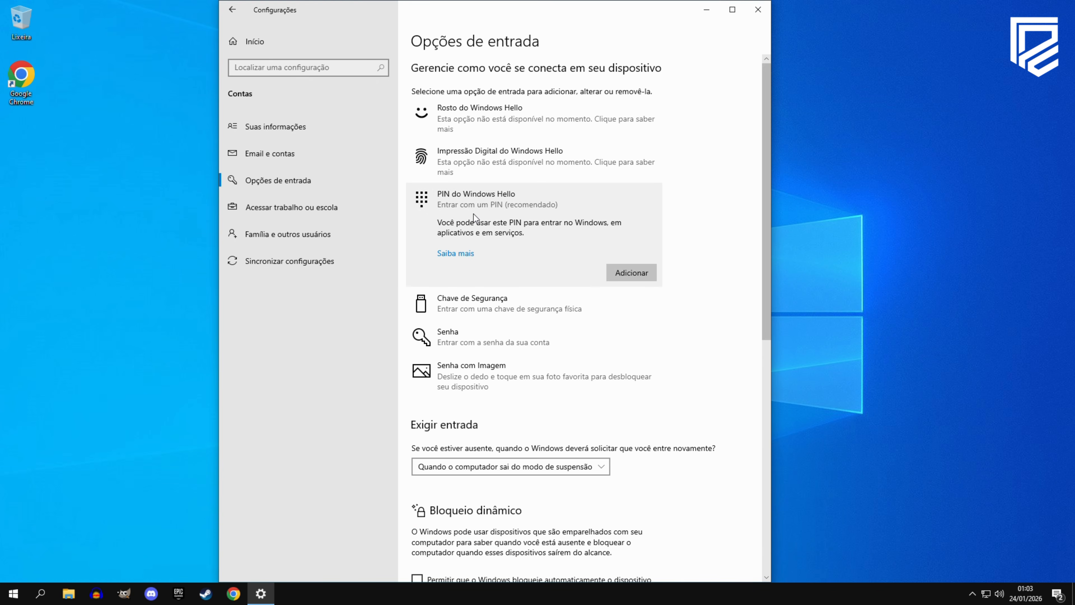
pyautogui.click(638, 276)
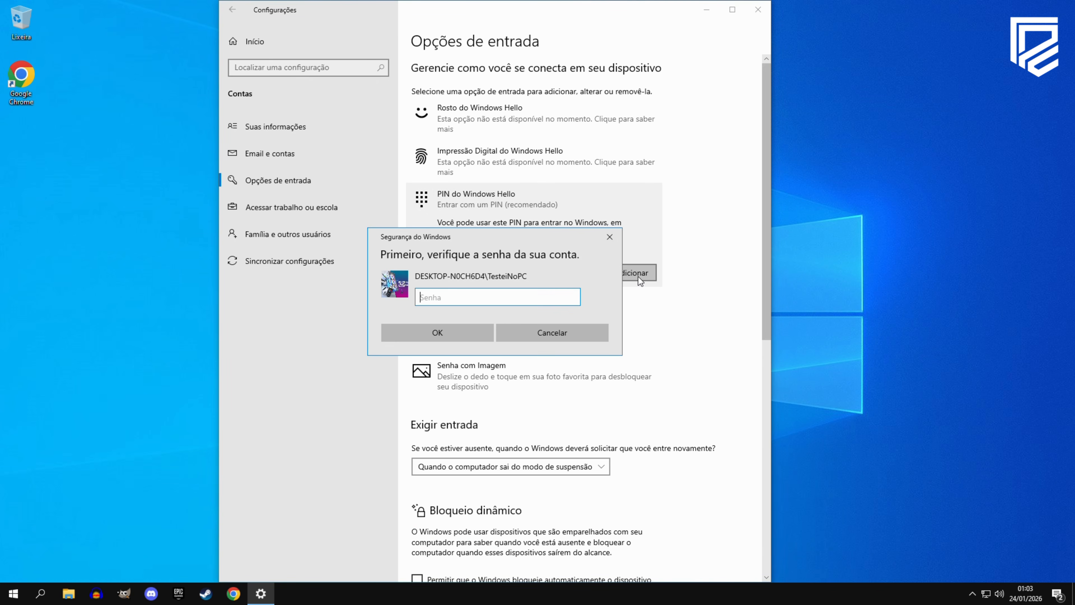
pyautogui.write('**********')
pyautogui.press('Return')
pyautogui.write('********')
pyautogui.press('Tab')
pyautogui.write('********')
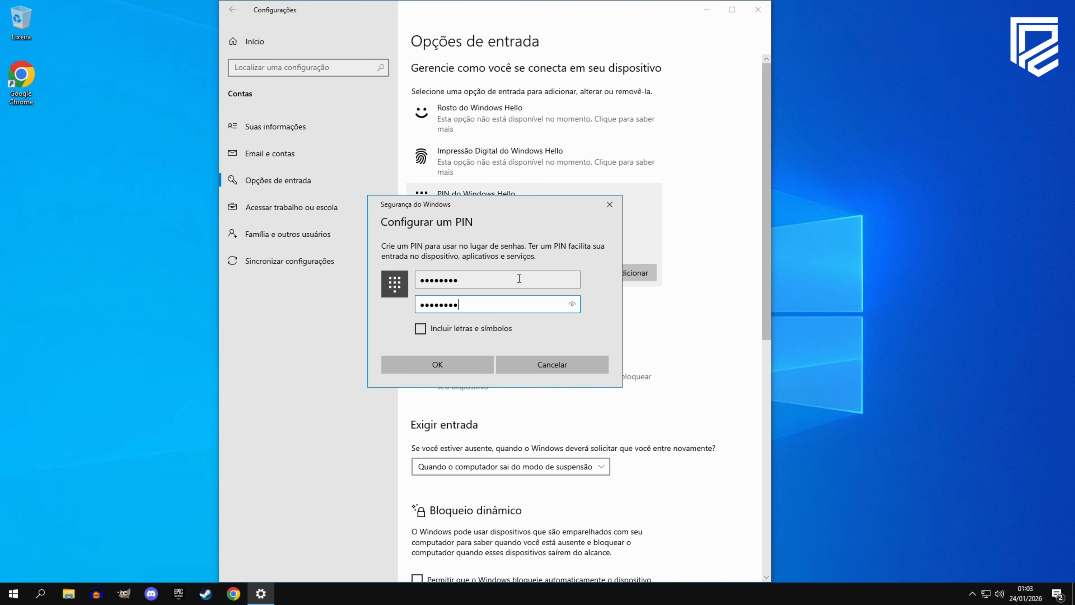
pyautogui.click(471, 370)
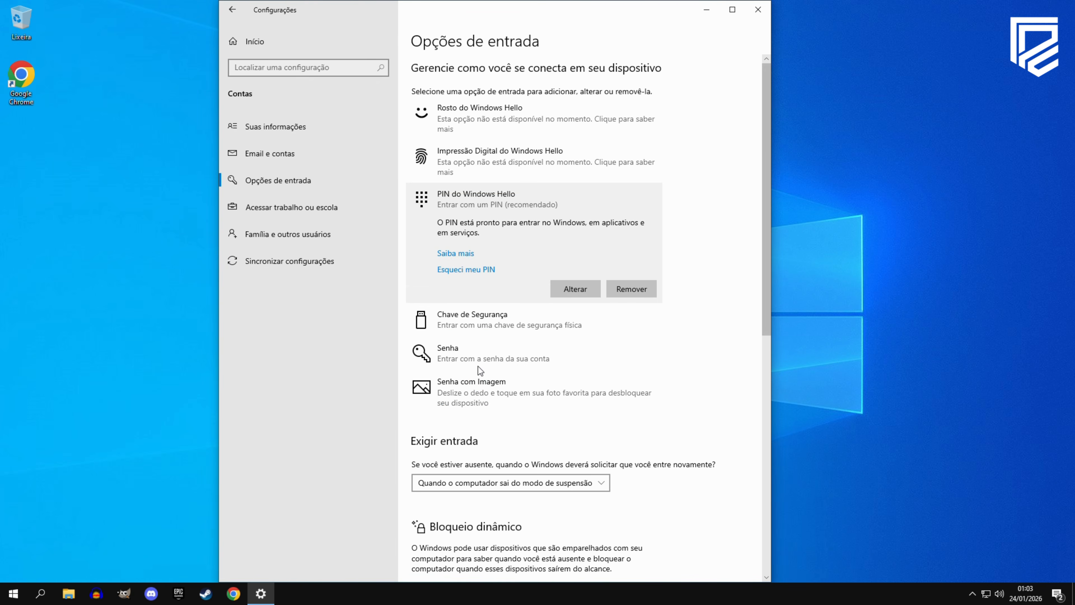
pyautogui.click(231, 7)
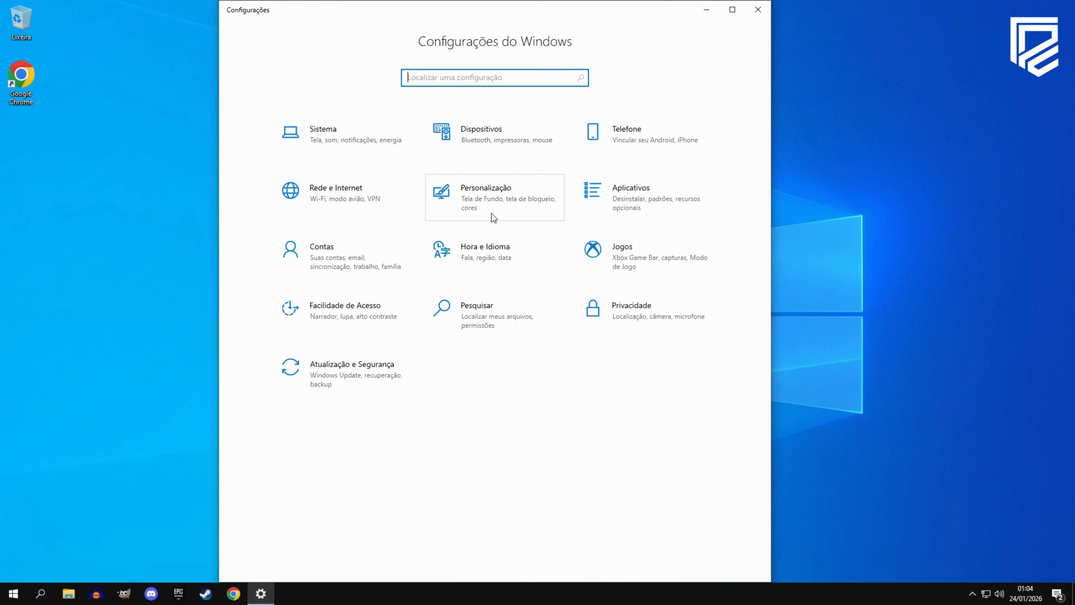
# Set the desktop background picture to PC Building Simulator Testei no PC 03 from TesteiNoPC
pyautogui.click(484, 210)
pyautogui.click(562, 216)
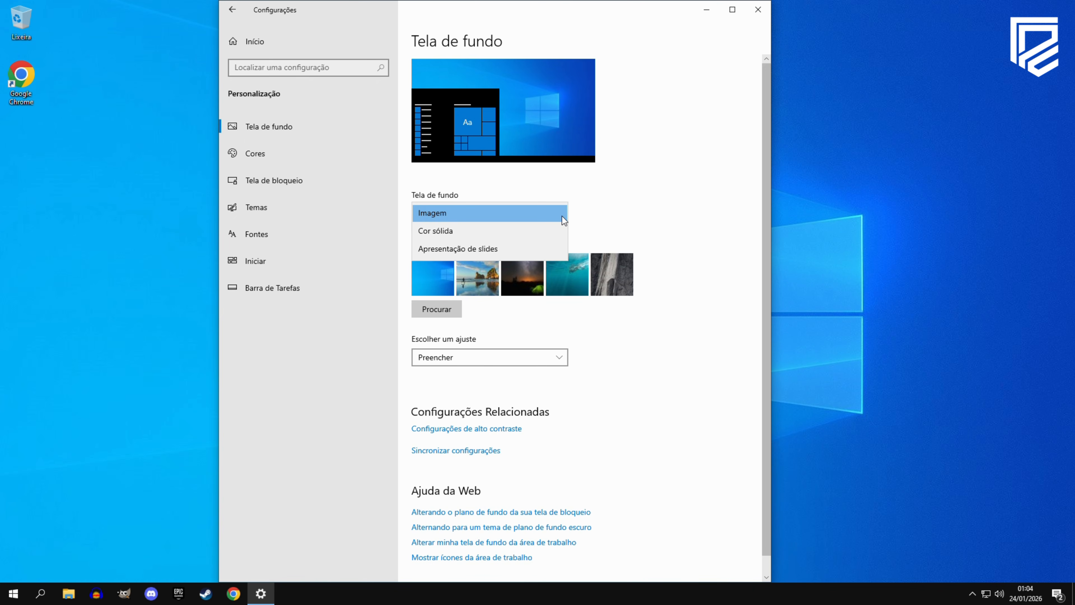
pyautogui.click(562, 216)
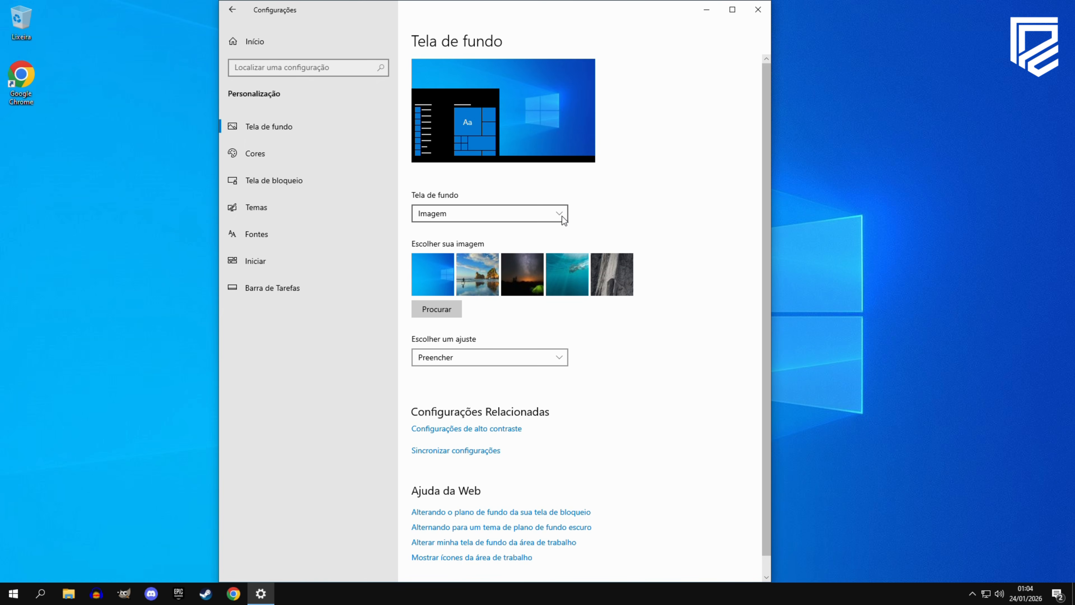
pyautogui.click(459, 308)
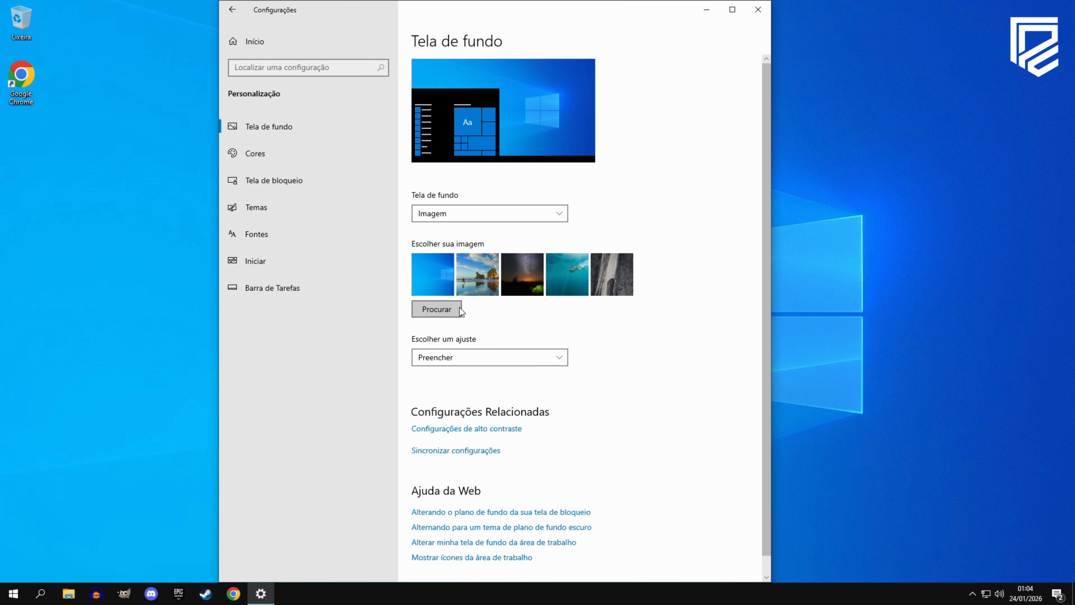
pyautogui.doubleClick(363, 111)
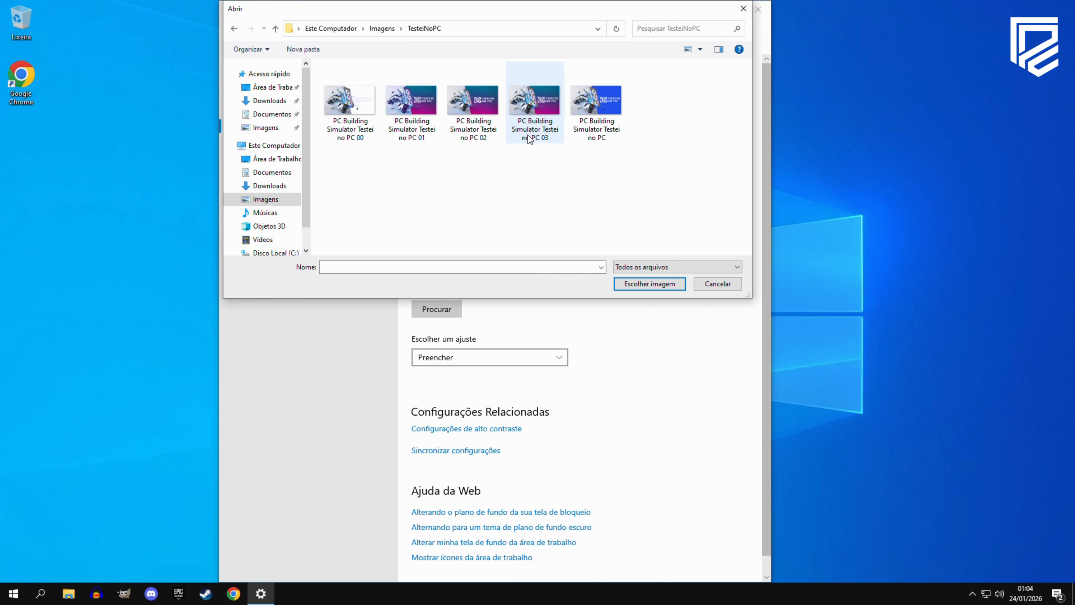
pyautogui.click(534, 121)
pyautogui.click(672, 286)
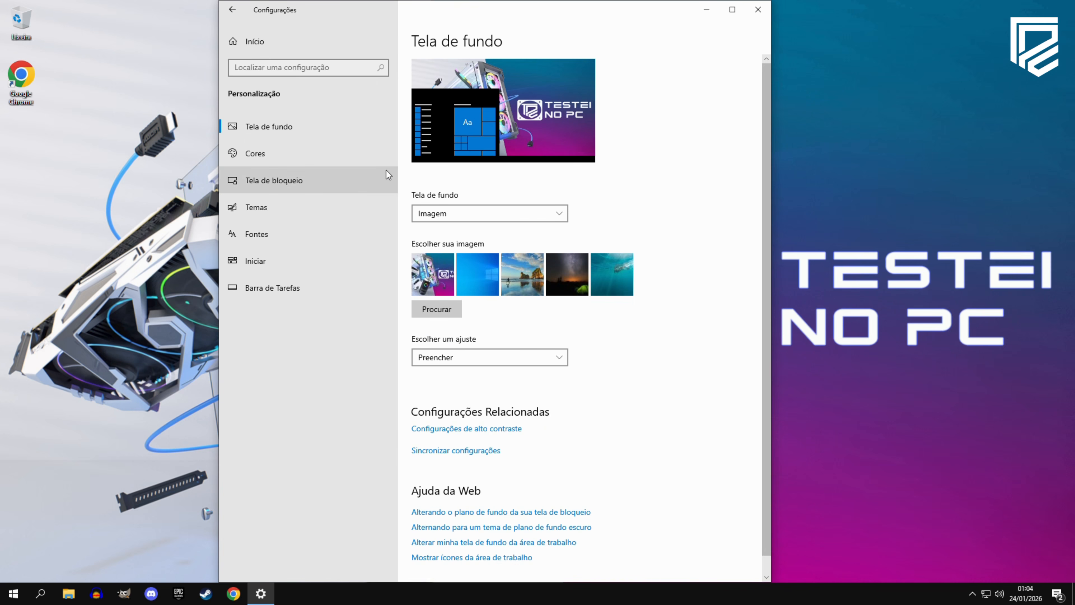
# In Cores, try the light and dark modes and revert to the original settings
pyautogui.click(350, 153)
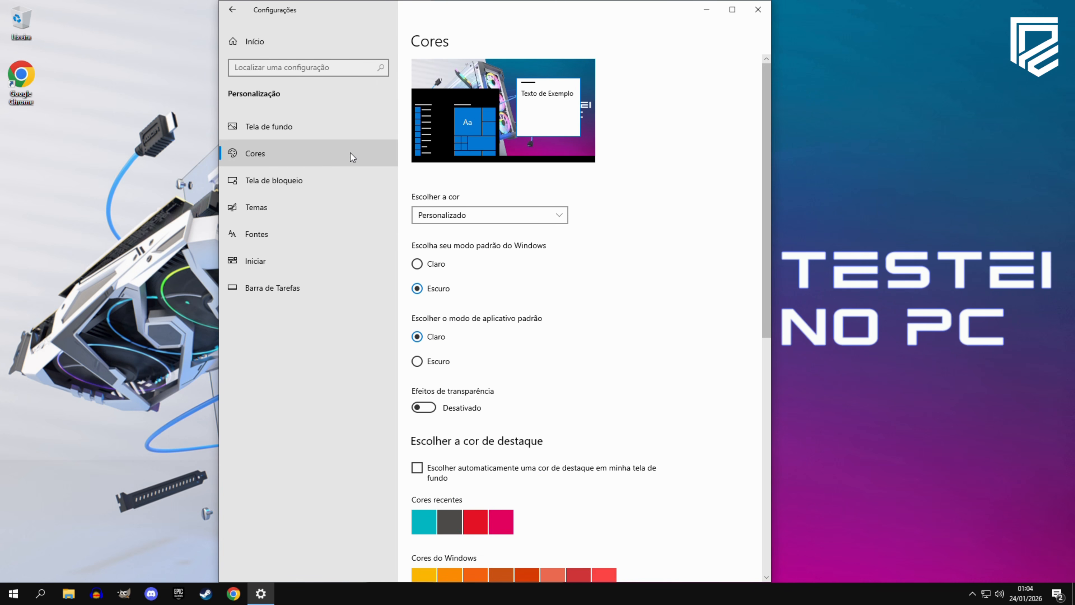
pyautogui.click(417, 264)
pyautogui.click(417, 288)
pyautogui.click(417, 360)
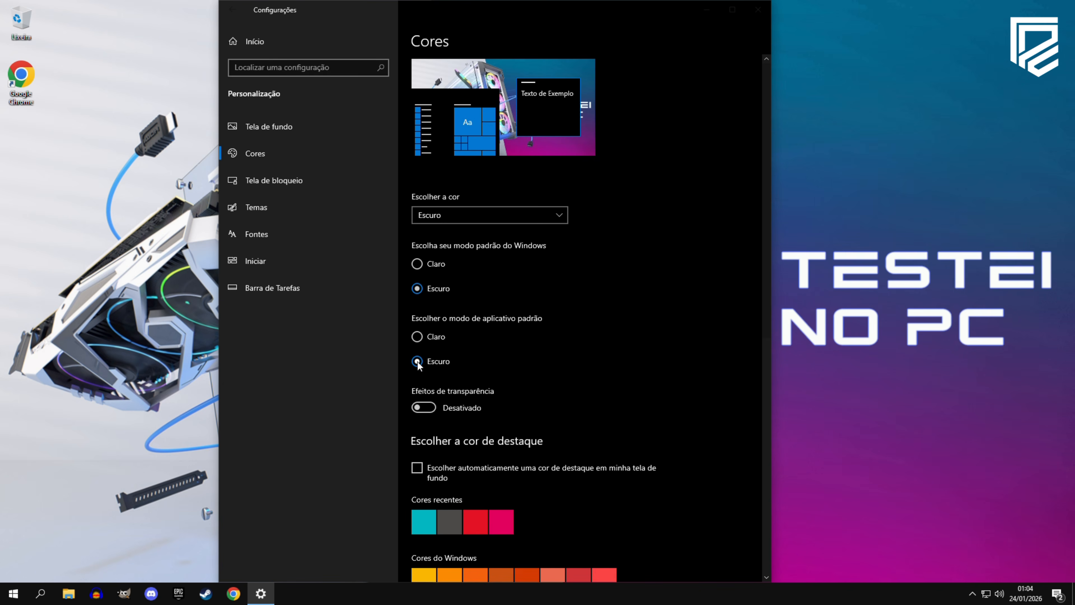
pyautogui.click(417, 336)
# Set the lock screen picture to PC Building Simulator Testei no PC 03 from TesteiNoPC
pyautogui.click(347, 186)
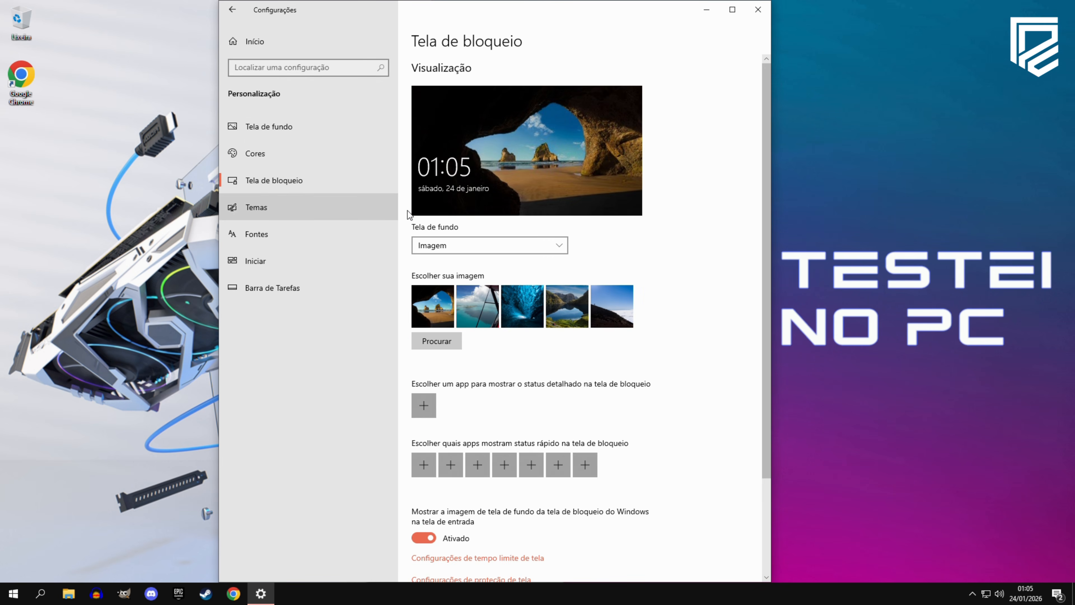
pyautogui.click(560, 246)
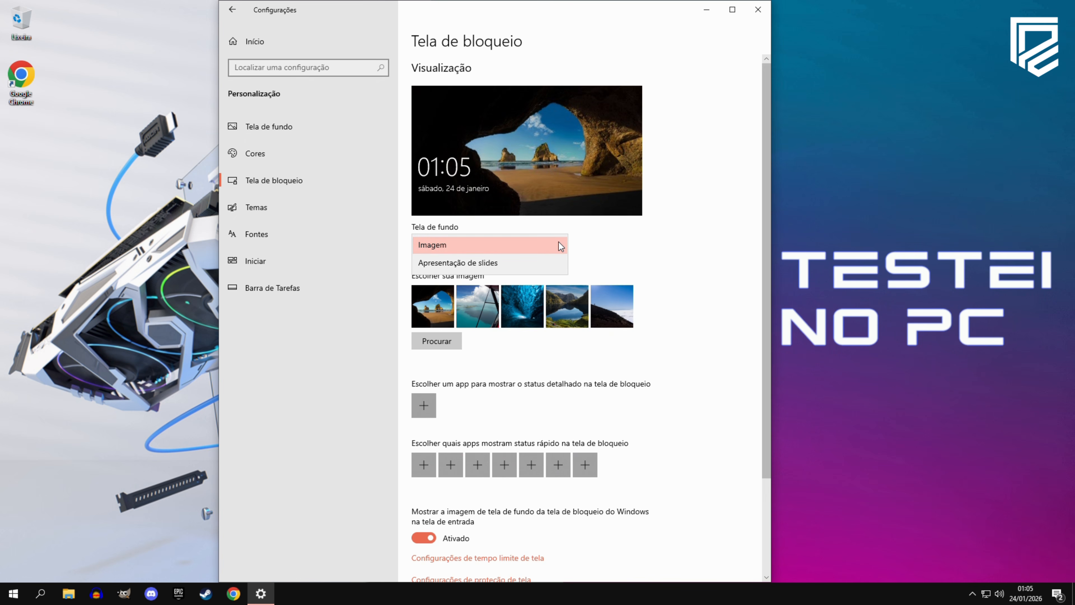
pyautogui.click(559, 244)
pyautogui.click(458, 341)
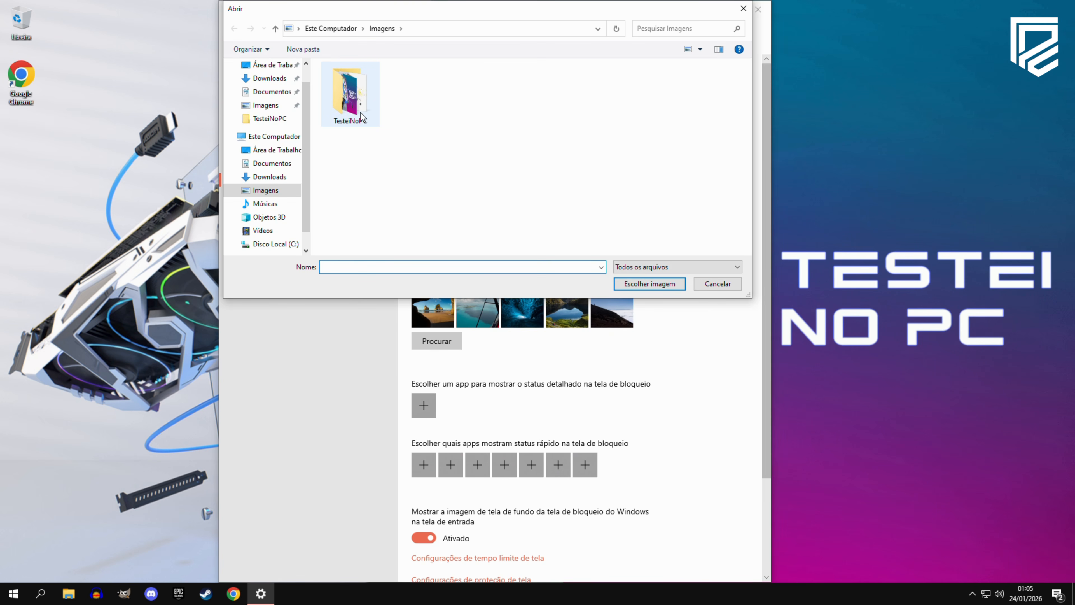
pyautogui.doubleClick(362, 116)
pyautogui.click(523, 138)
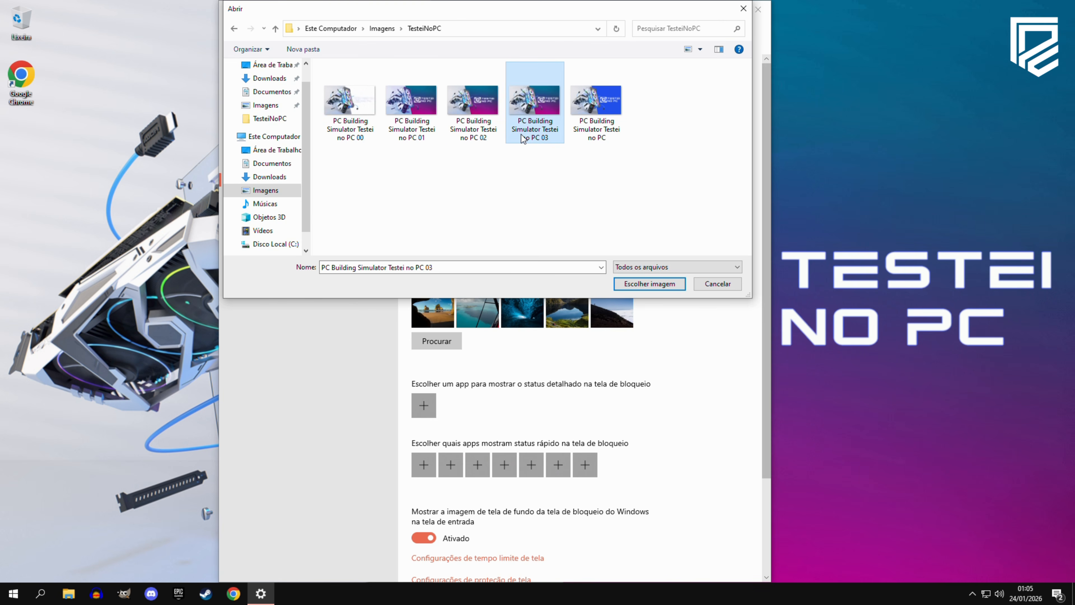
pyautogui.click(649, 282)
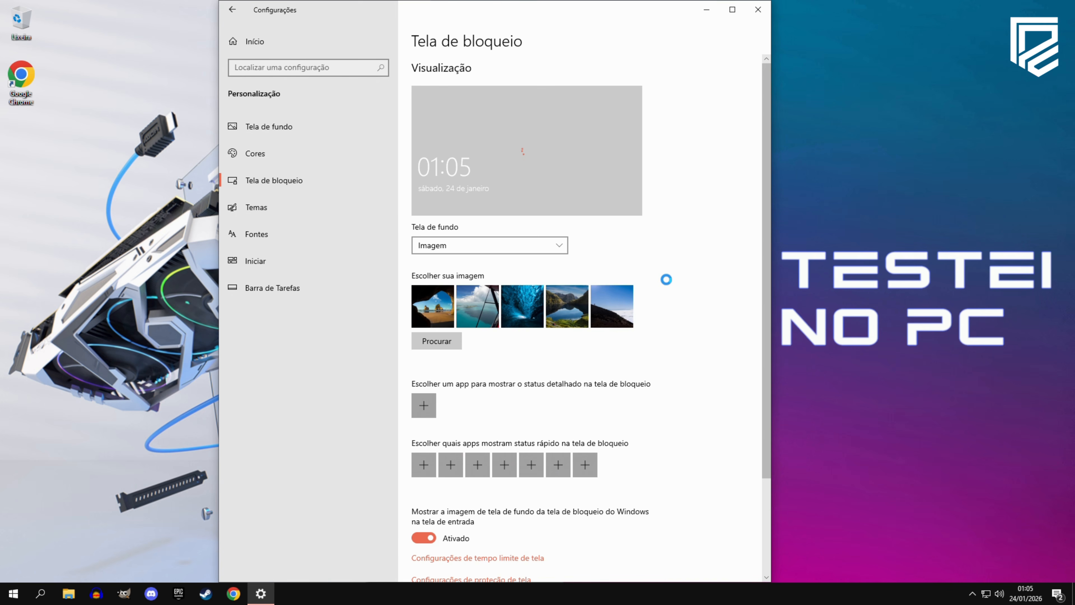
# Open the Sound dialog from Temas and choose the Nenhum Som sound scheme
pyautogui.click(350, 208)
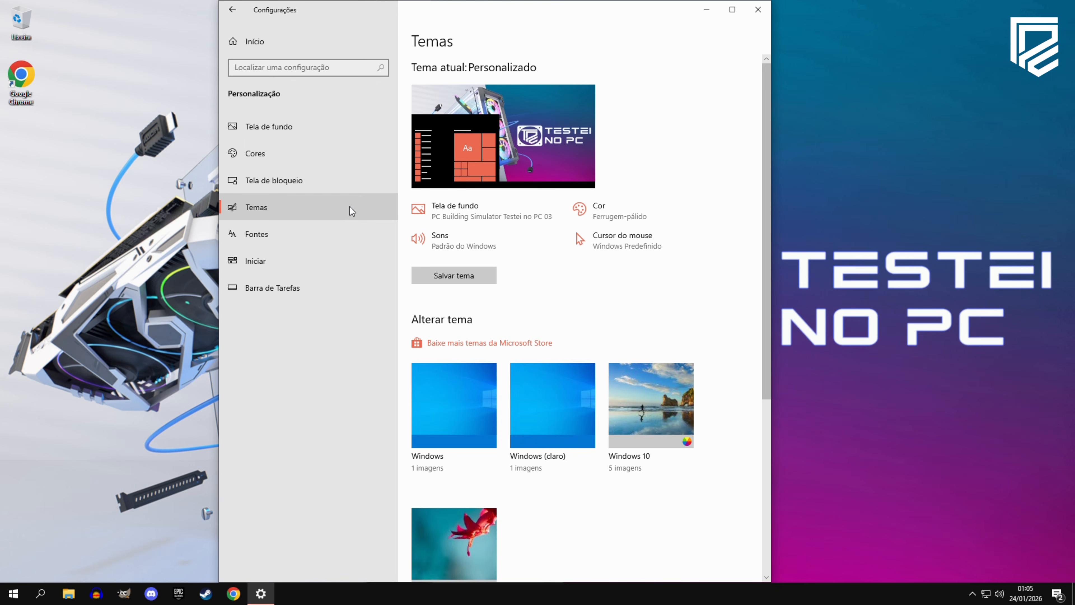
pyautogui.click(493, 243)
pyautogui.moveTo(276, 117); pyautogui.dragTo(603, 154)
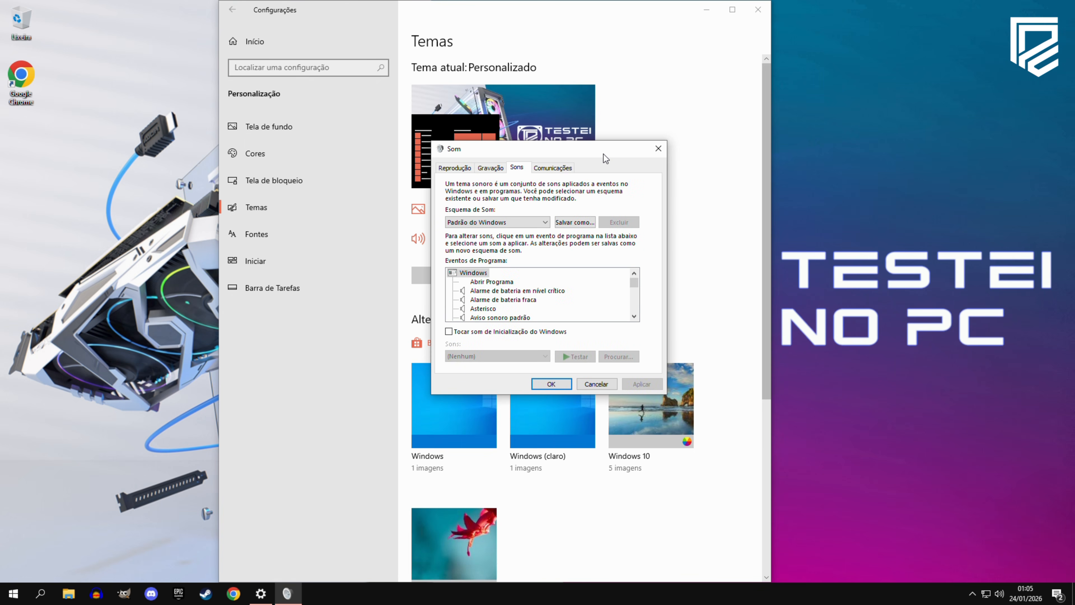
pyautogui.click(544, 224)
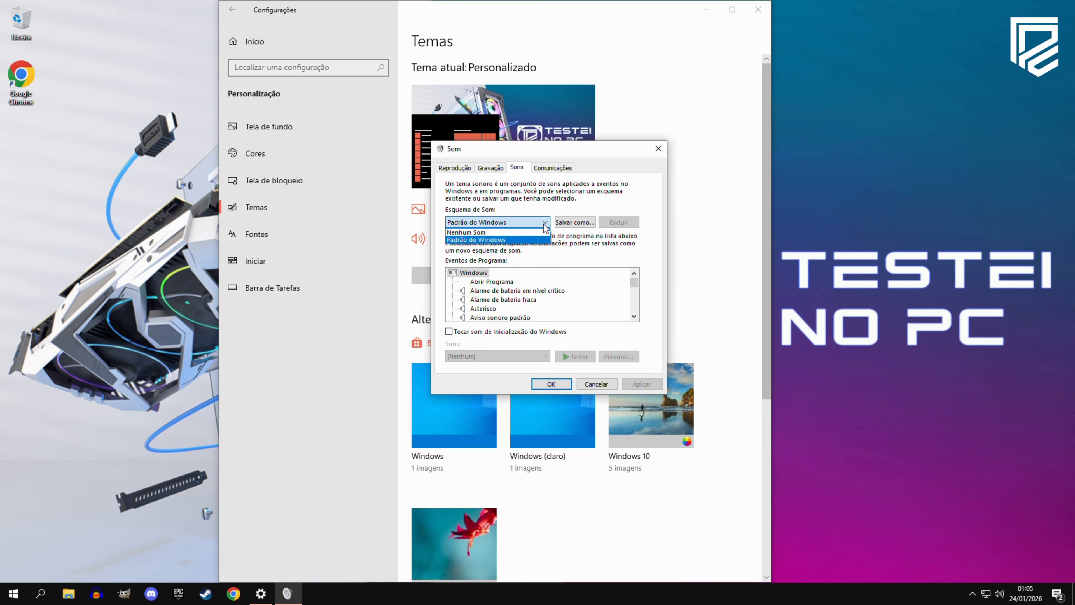
pyautogui.click(540, 232)
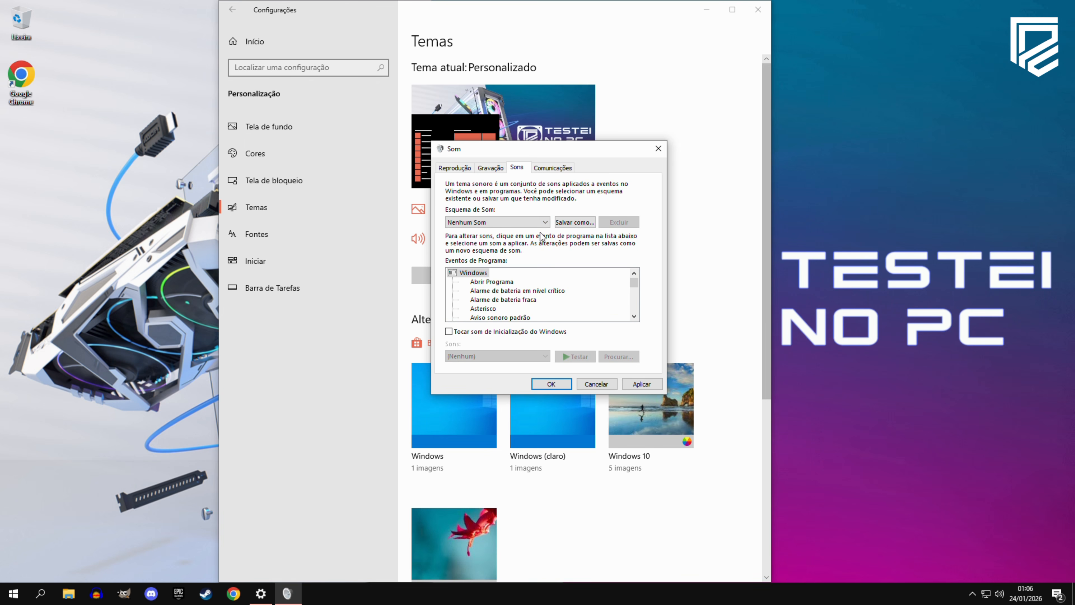
# Glance at the Comunicações, Gravação and Reprodução tabs, then apply the scheme with OK
pyautogui.click(542, 168)
pyautogui.click(500, 169)
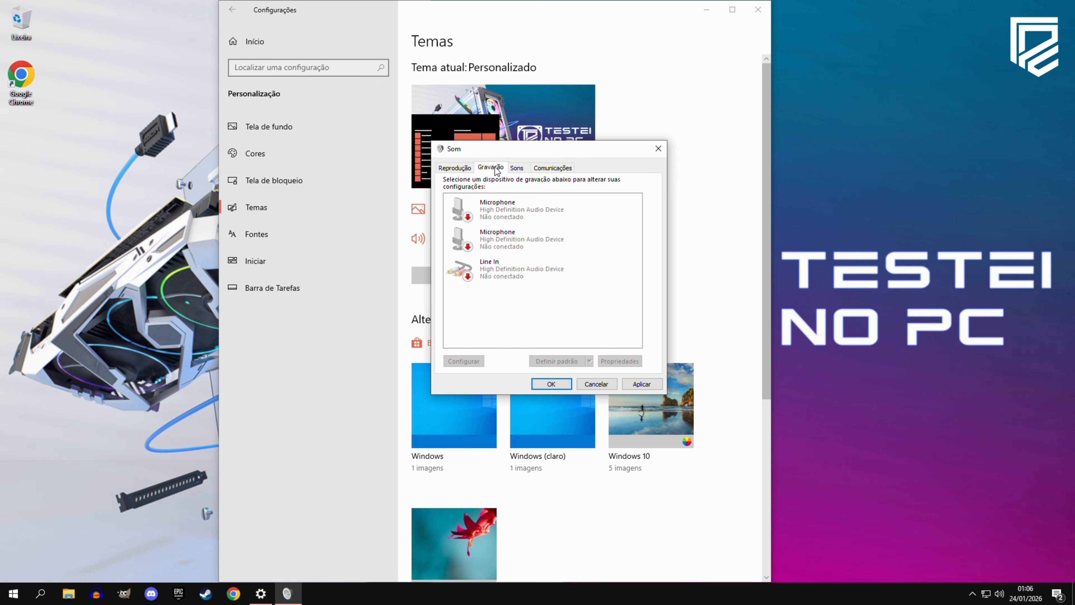
pyautogui.click(468, 170)
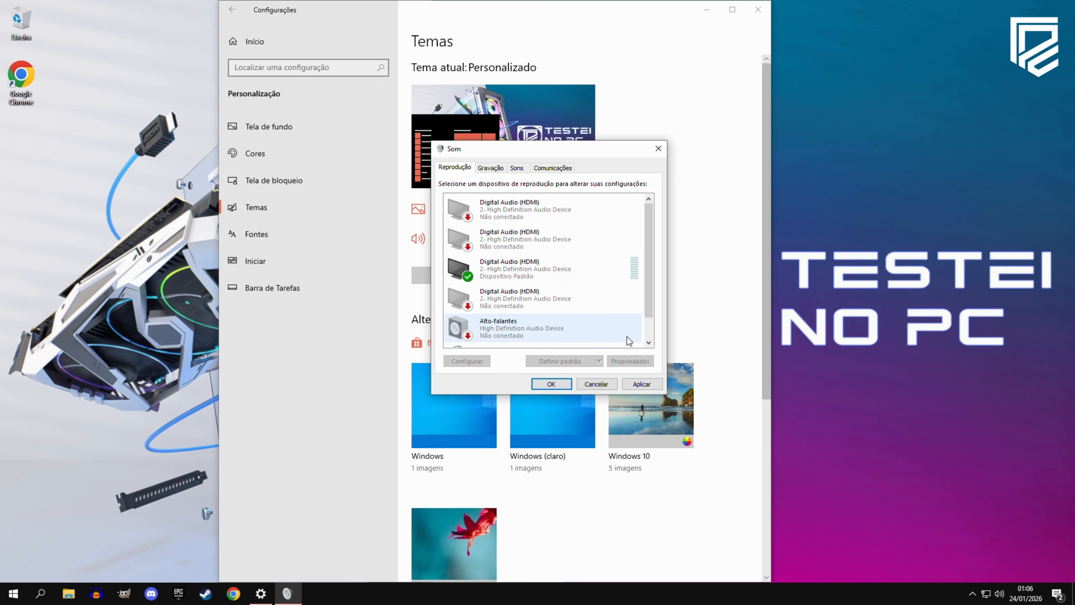
pyautogui.click(552, 383)
pyautogui.click(346, 266)
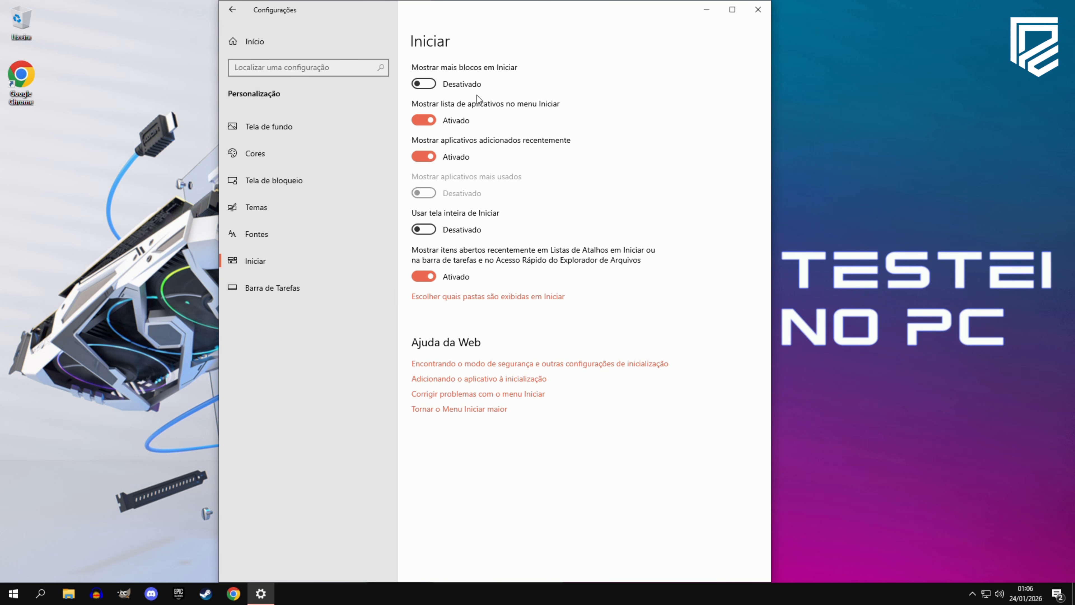
# Turn off 'Mostrar aplicativos adicionados recentemente', keeping the app list shown, and check Start
pyautogui.press('super')
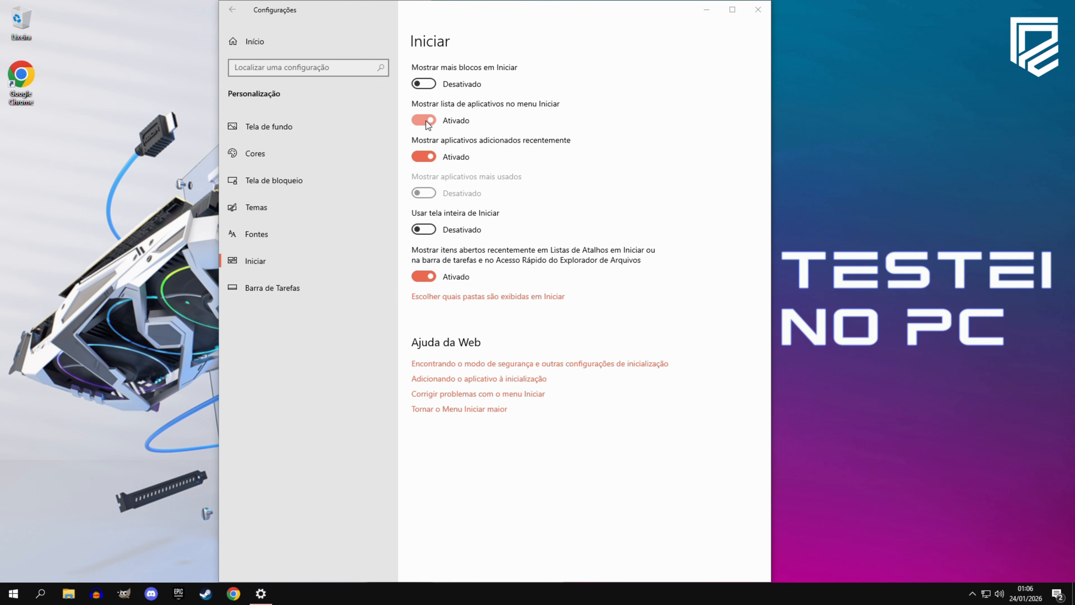
pyautogui.click(425, 121)
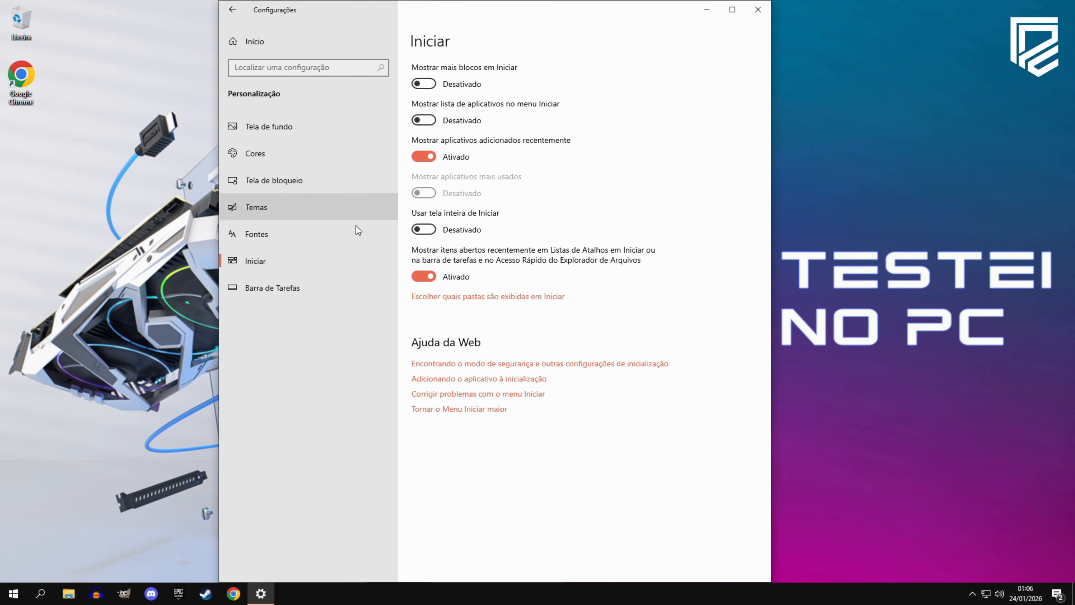
pyautogui.click(21, 595)
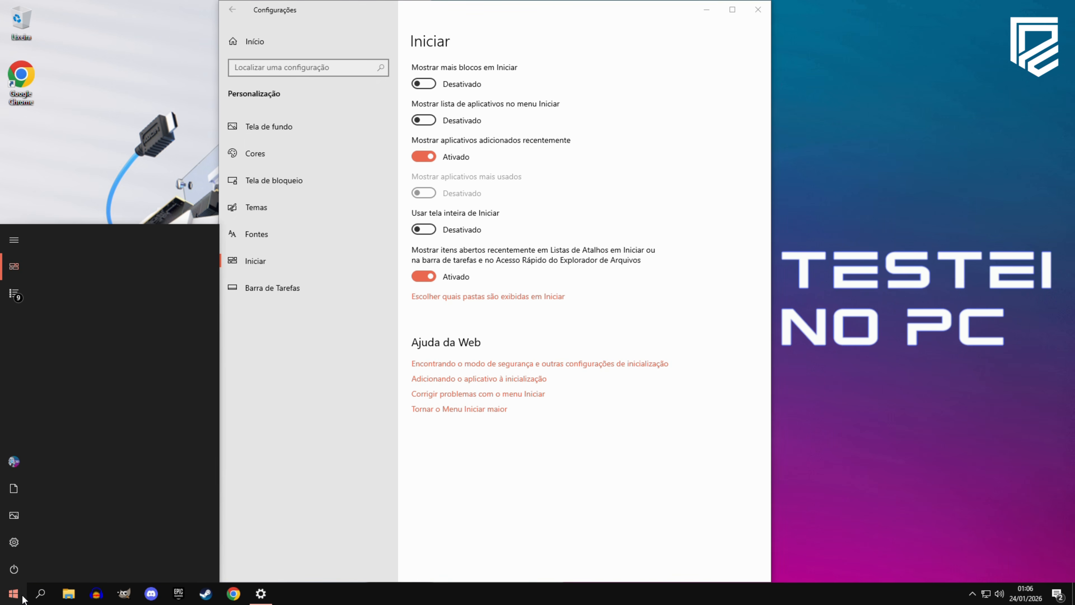
pyautogui.click(426, 121)
pyautogui.click(13, 593)
pyautogui.click(423, 157)
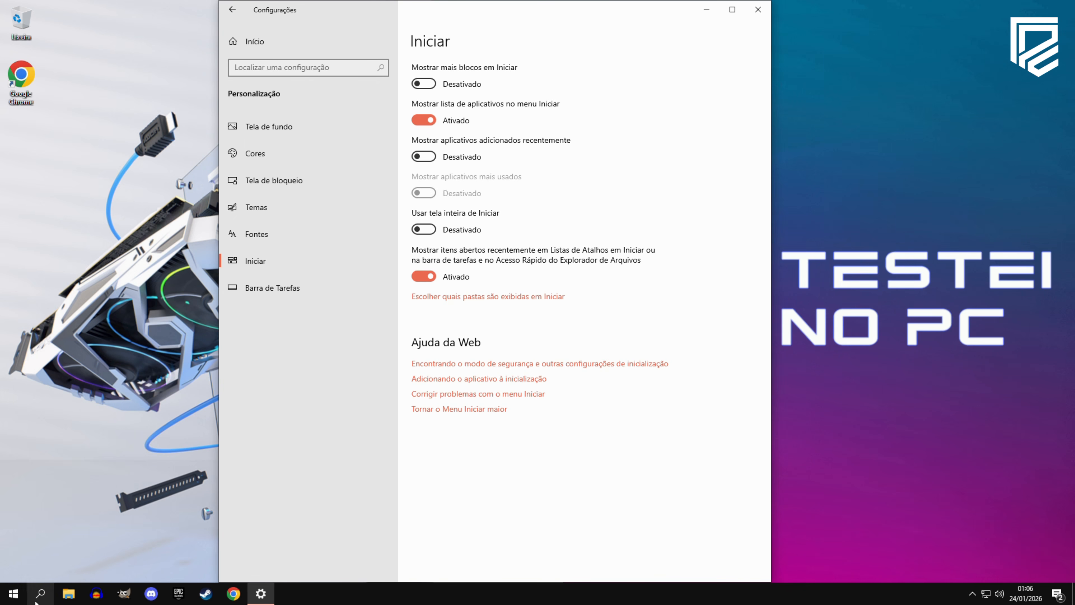
pyautogui.click(12, 591)
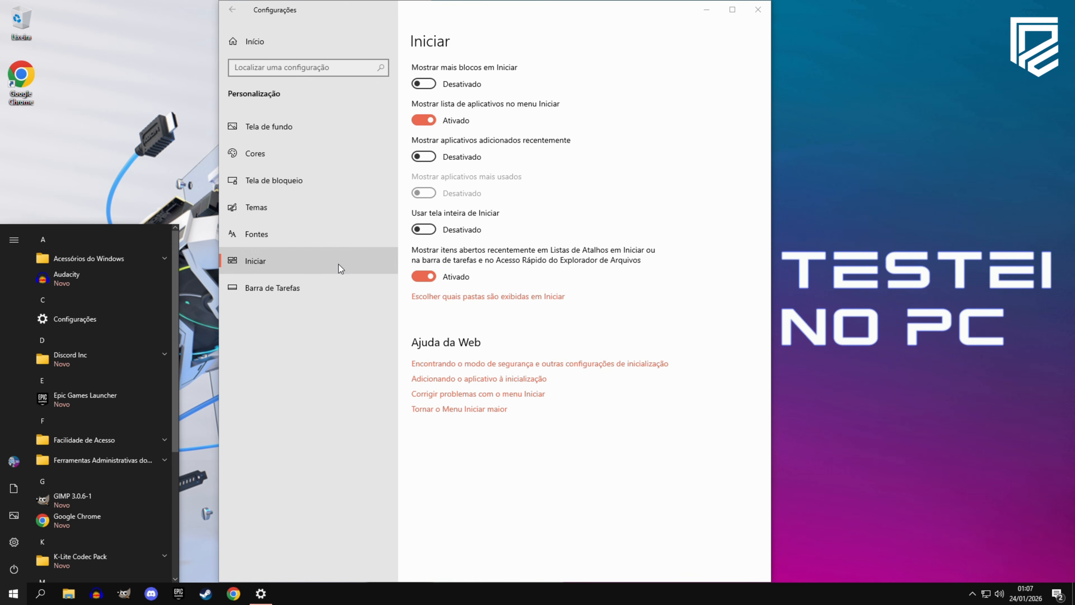
pyautogui.click(582, 166)
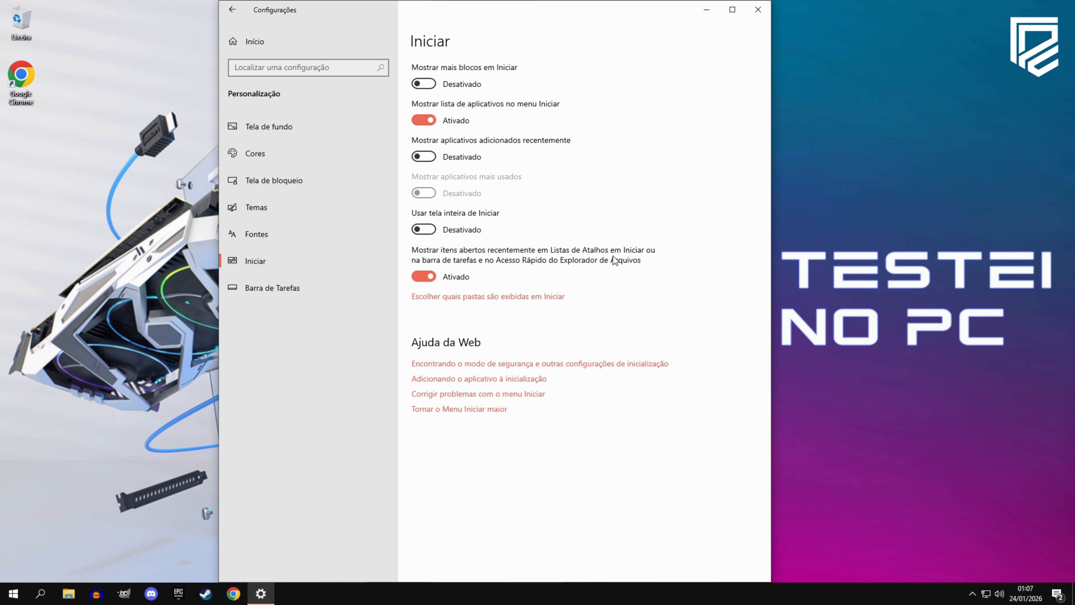
# Turn off 'Mostrar itens abertos recentemente', review Start's folder shortcuts, then go to Barra de Tarefas
pyautogui.click(423, 276)
pyautogui.click(459, 302)
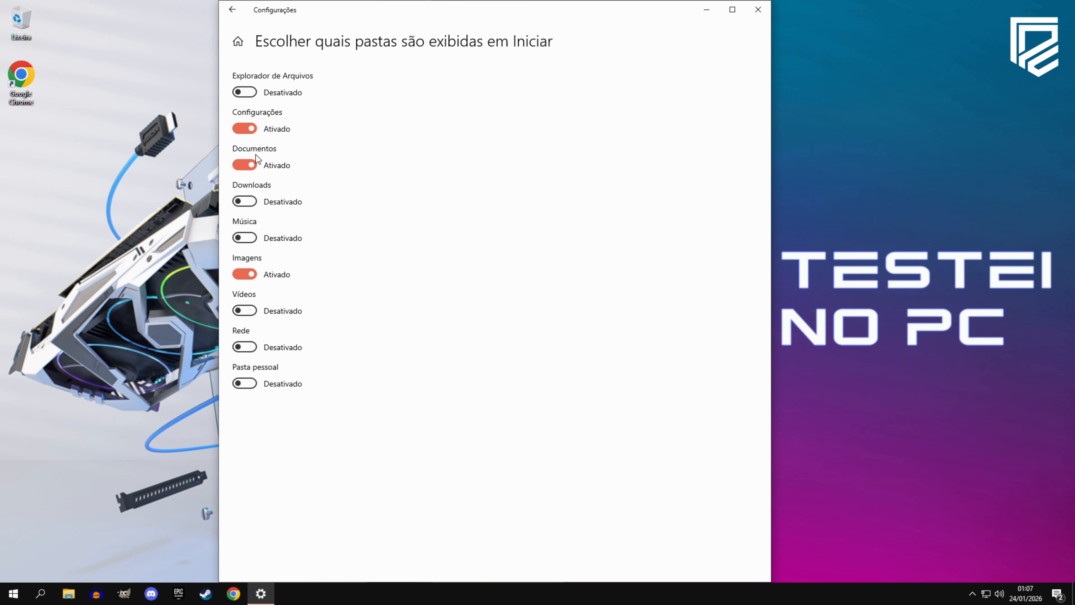
pyautogui.click(13, 593)
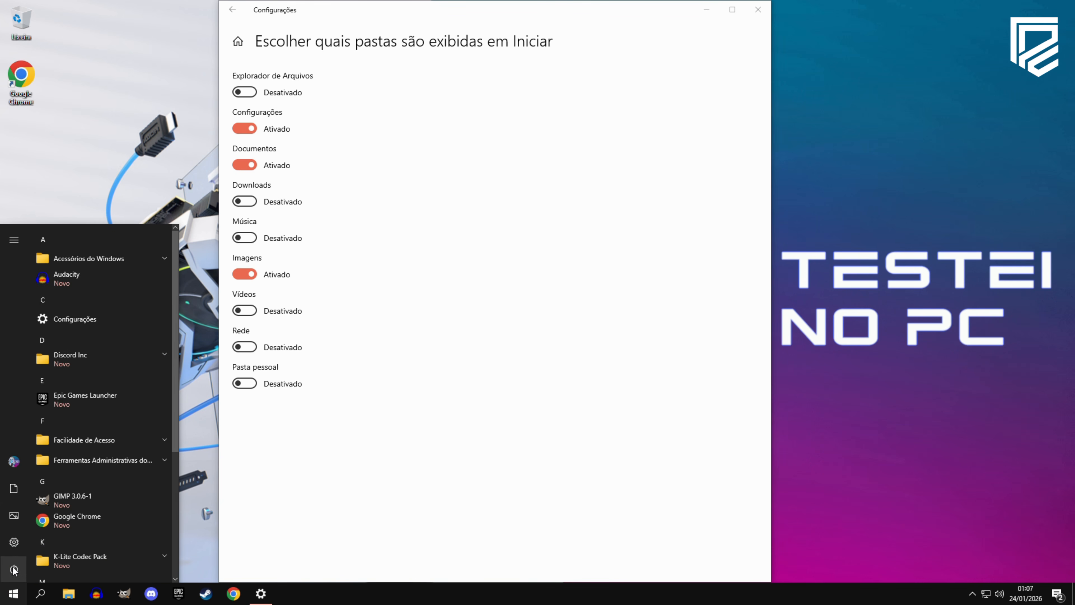
pyautogui.moveTo(9, 539)
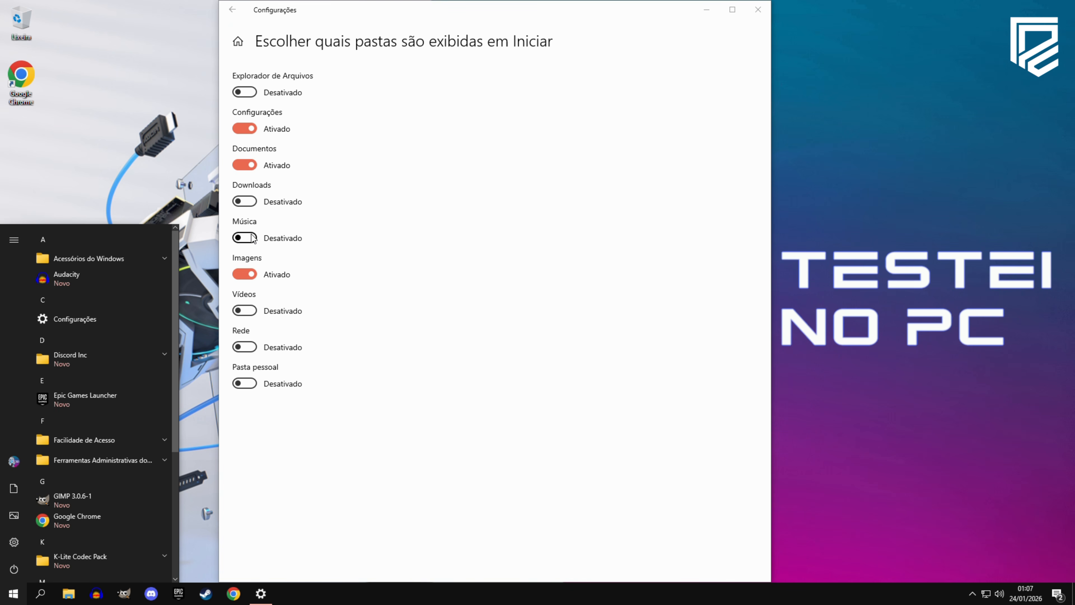
pyautogui.click(246, 201)
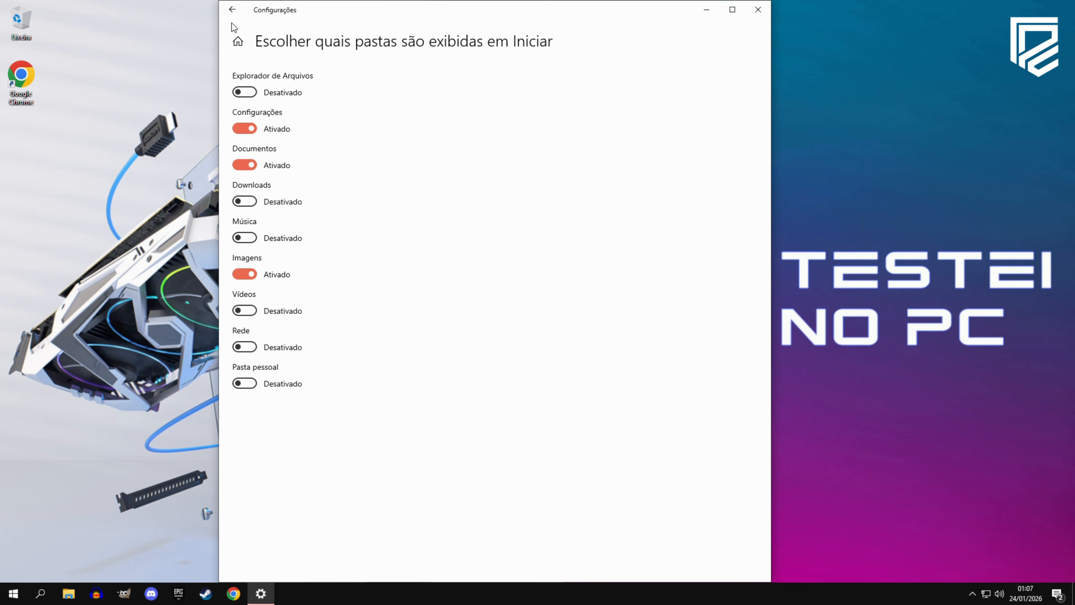
pyautogui.click(233, 12)
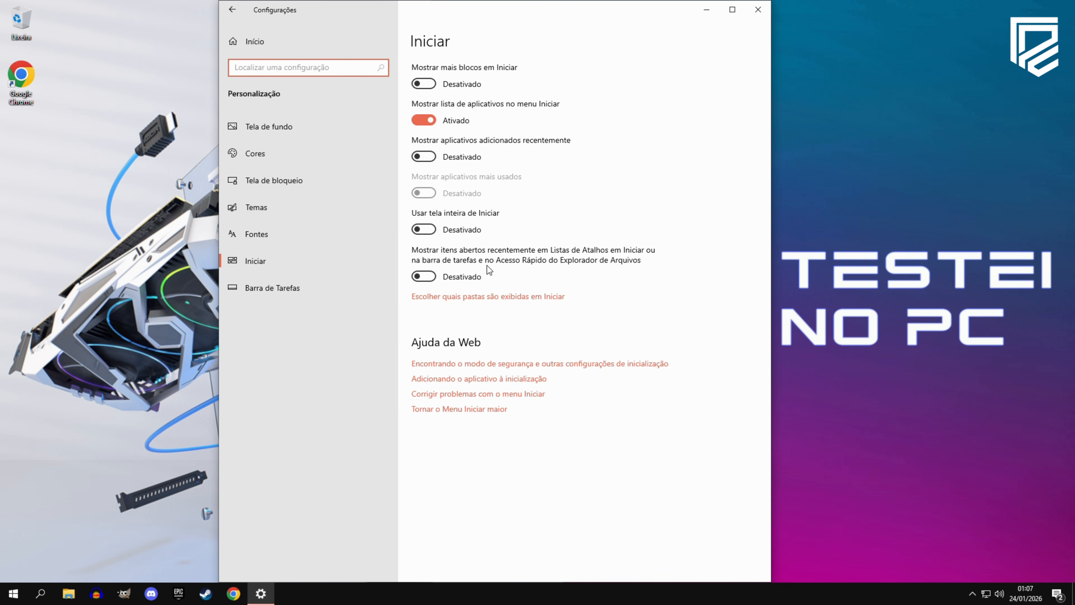
pyautogui.click(268, 289)
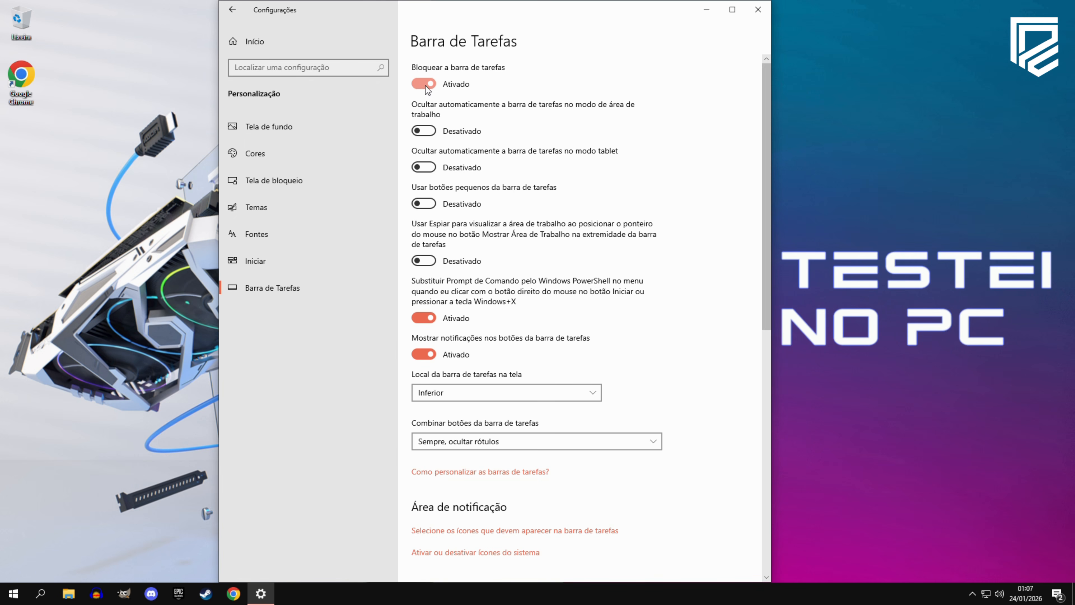
# Turn on small taskbar buttons, leaving auto-hide off
pyautogui.click(430, 134)
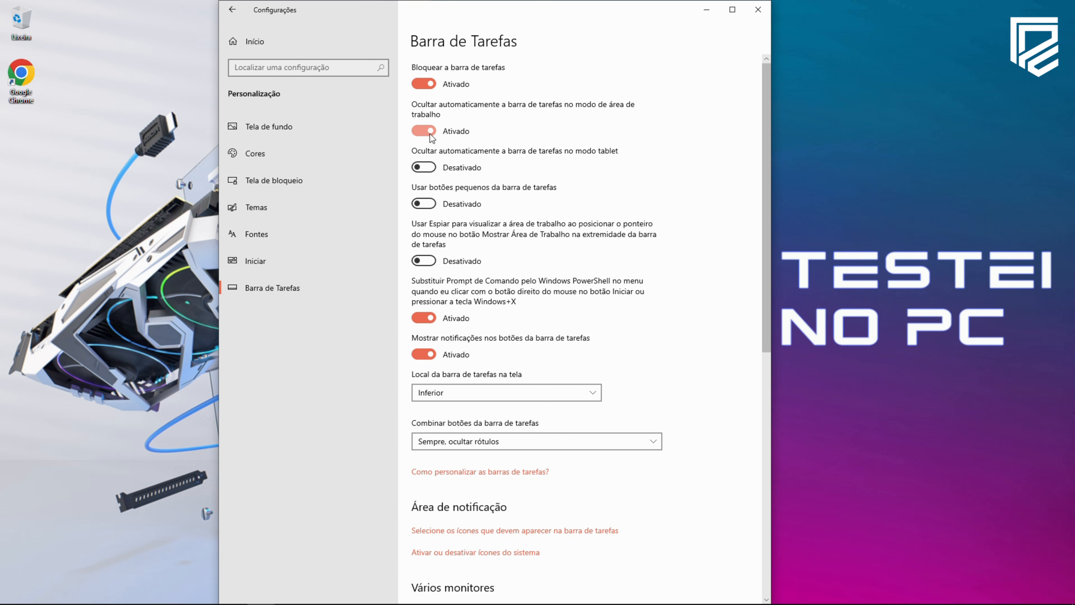
pyautogui.click(430, 134)
pyautogui.click(425, 205)
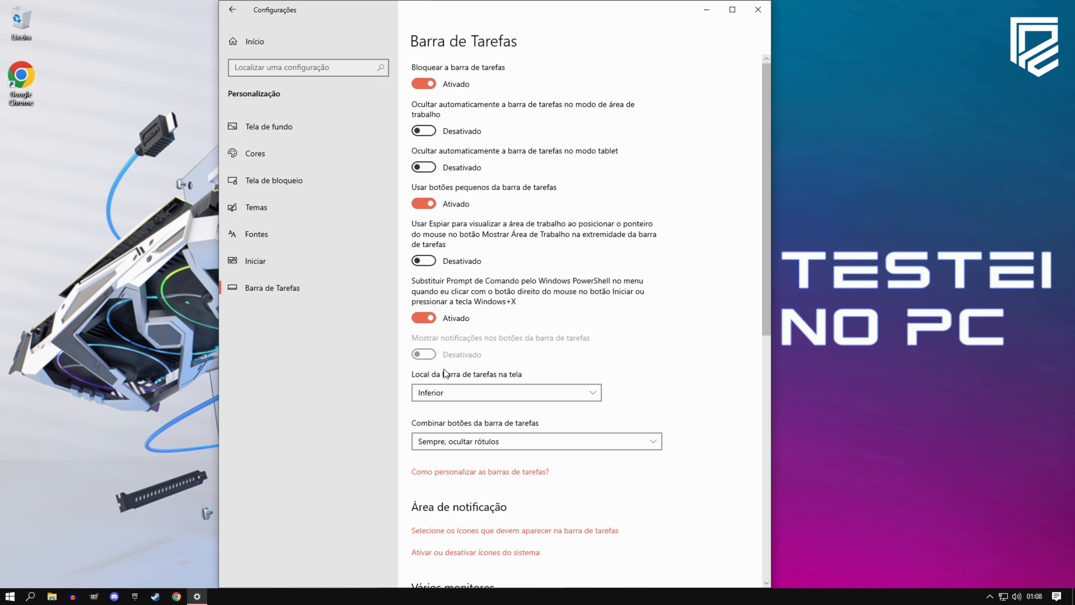
# Try the taskbar on the right, top and left edges, then return it to the bottom
pyautogui.click(592, 395)
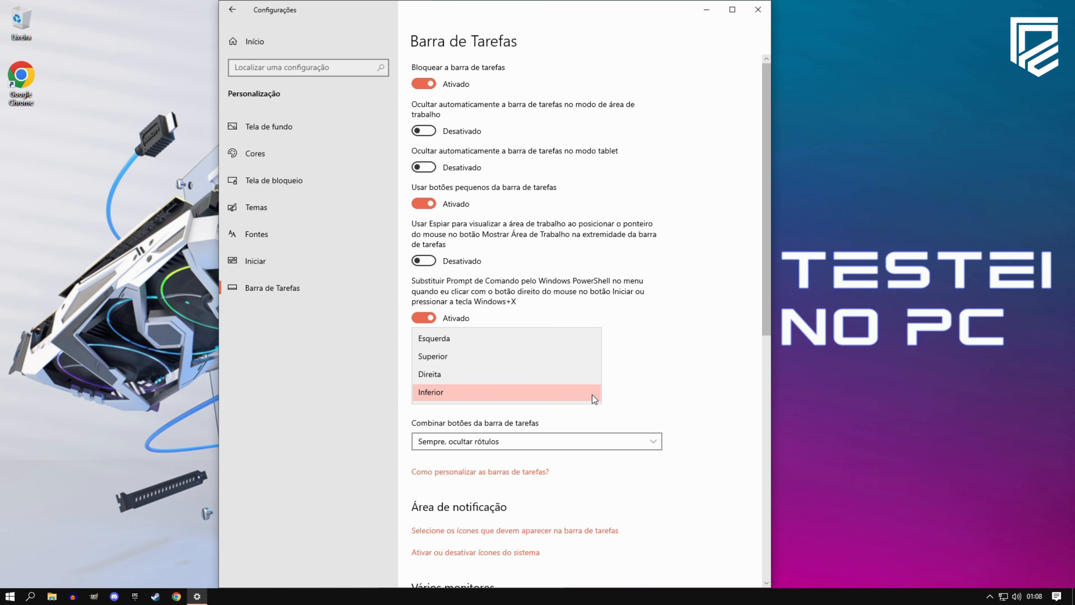
pyautogui.click(586, 373)
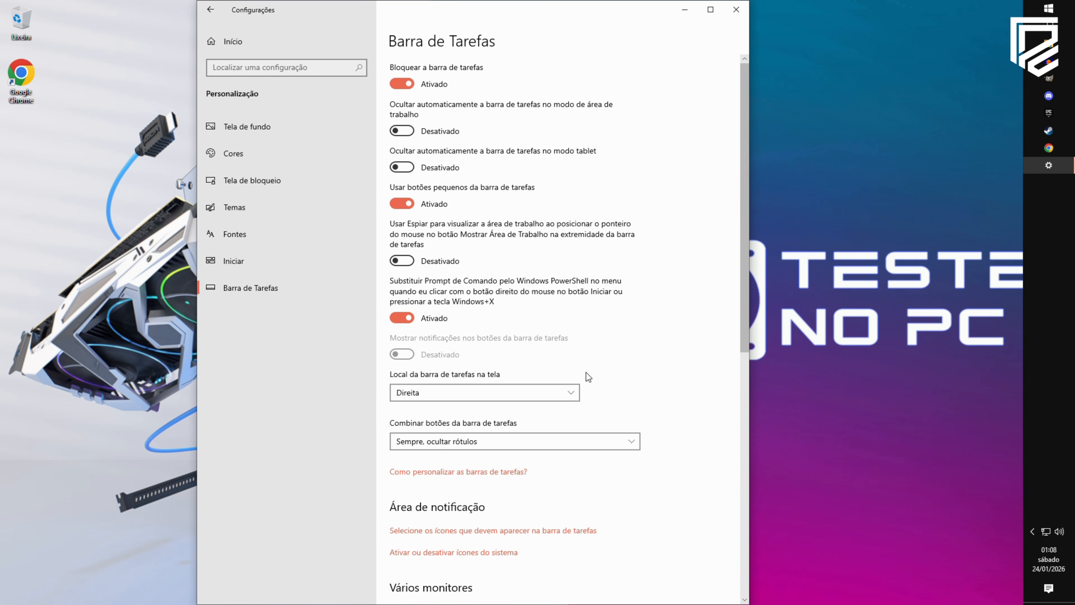
pyautogui.click(577, 394)
pyautogui.click(569, 378)
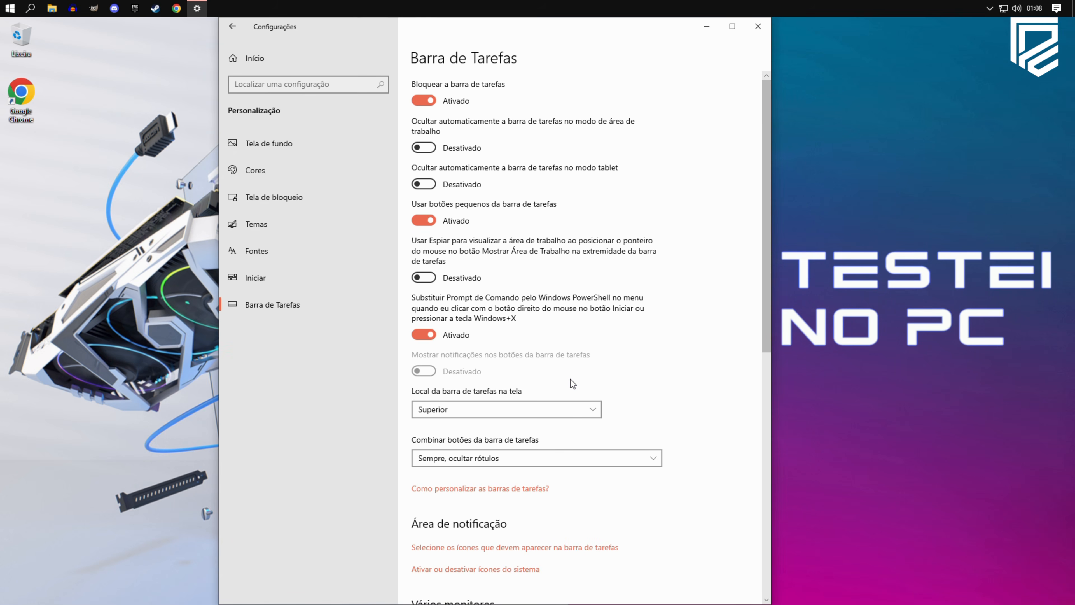
pyautogui.click(592, 411)
pyautogui.click(579, 397)
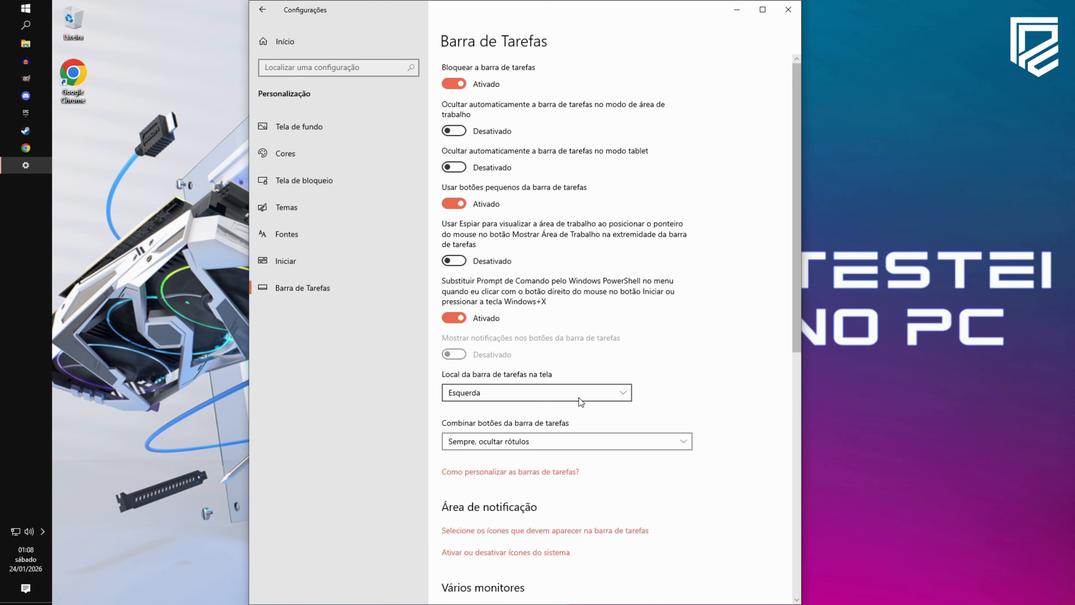
pyautogui.click(619, 395)
pyautogui.click(584, 447)
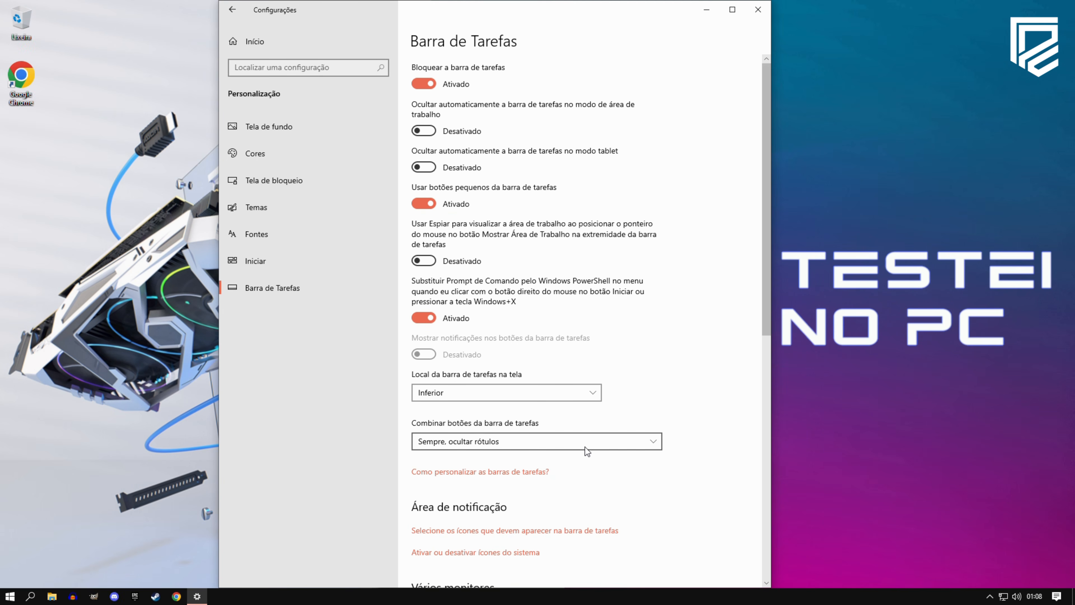
# Set 'Combinar botões' to Nunca and go to the taskbar icon selection page
pyautogui.click(659, 443)
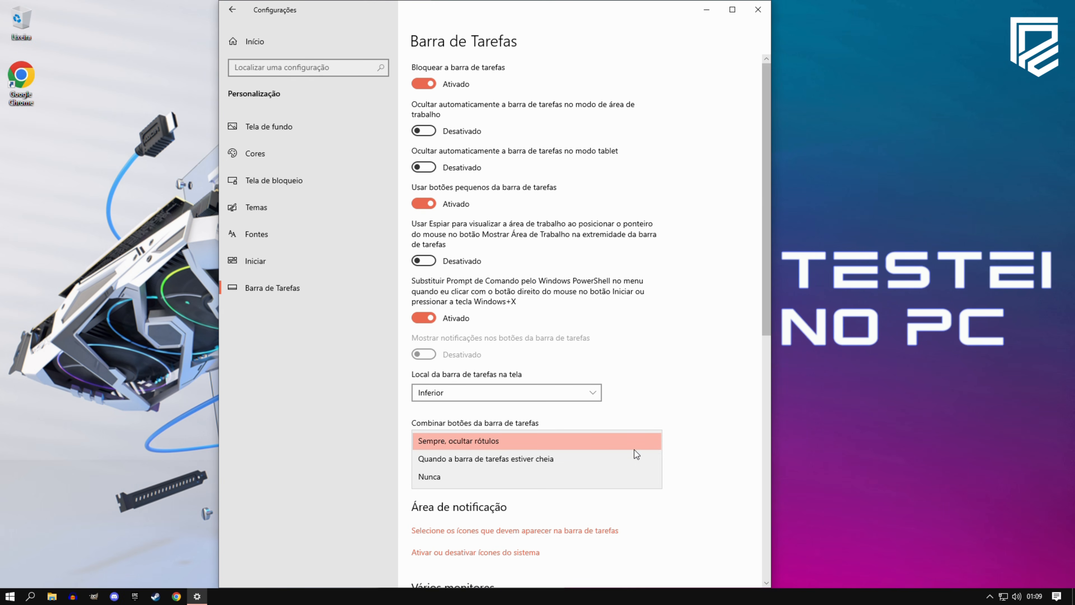
pyautogui.click(548, 460)
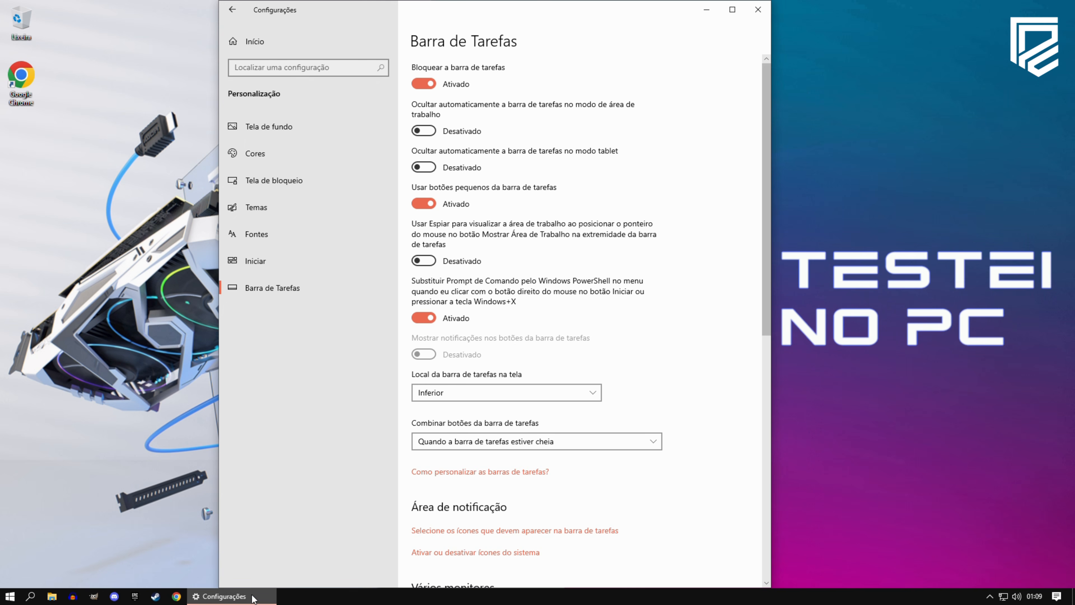
pyautogui.click(652, 439)
pyautogui.click(652, 424)
pyautogui.press('Down')
pyautogui.press('Down')
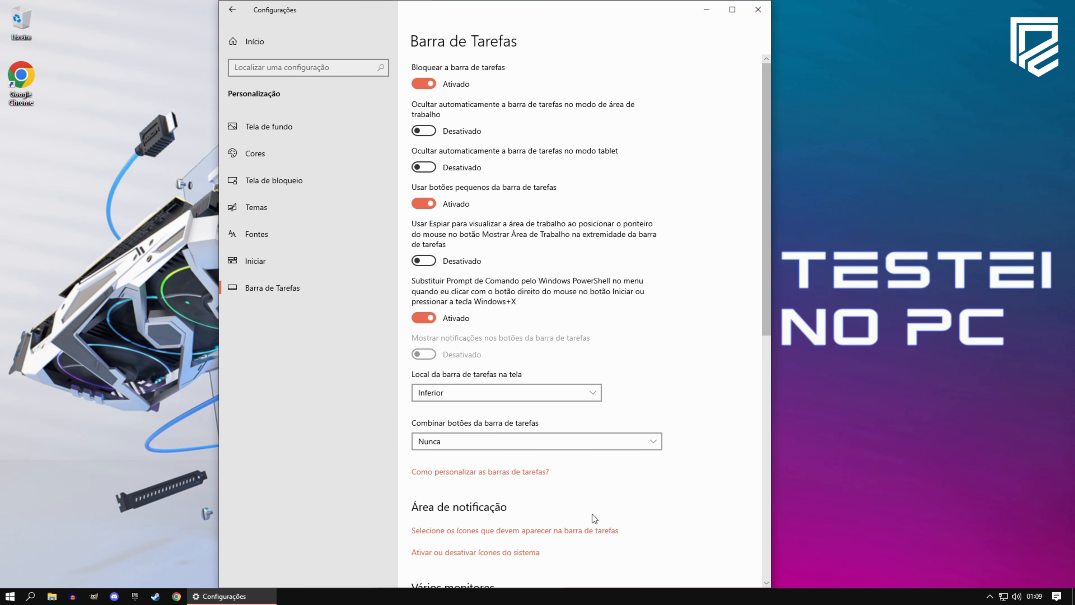
pyautogui.click(598, 531)
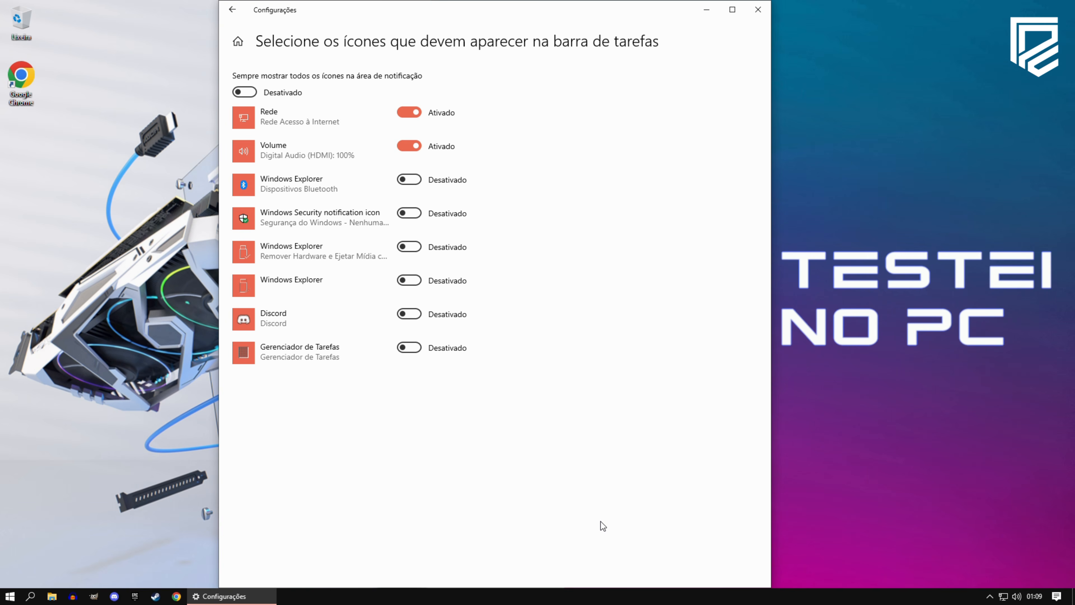
# Check the hidden notification-area icons, then return through the taskbar page to Settings home
pyautogui.click(989, 597)
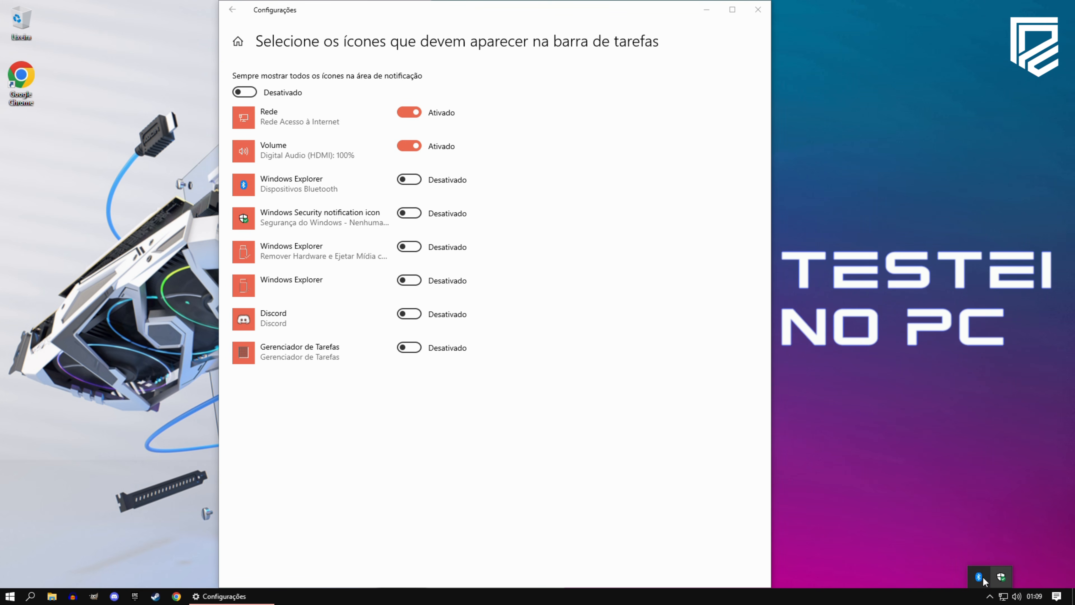
pyautogui.click(597, 418)
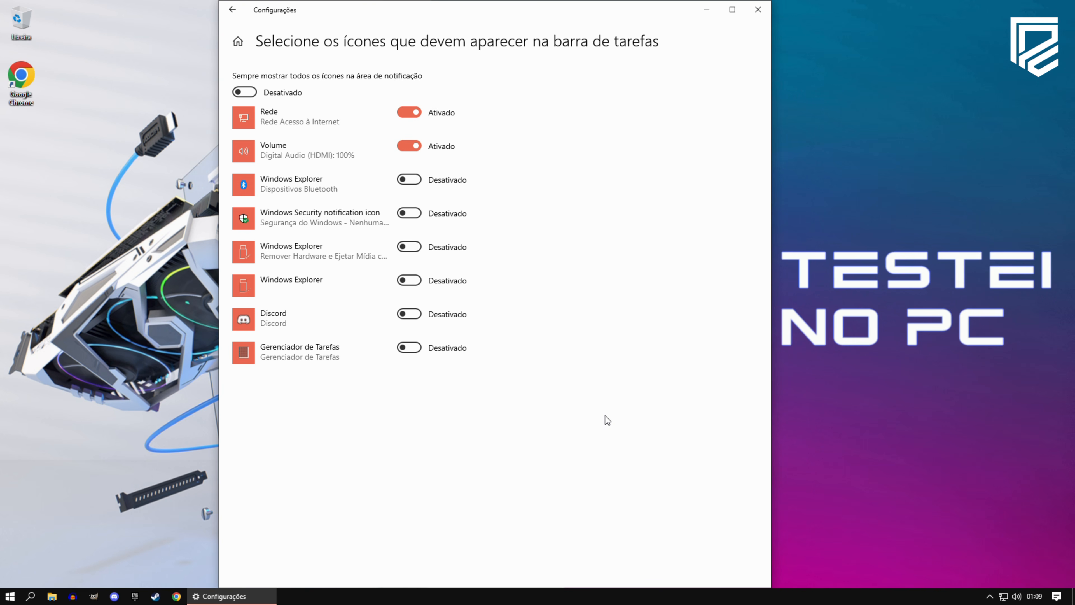
pyautogui.click(232, 9)
pyautogui.scroll(-10, 482, 325)
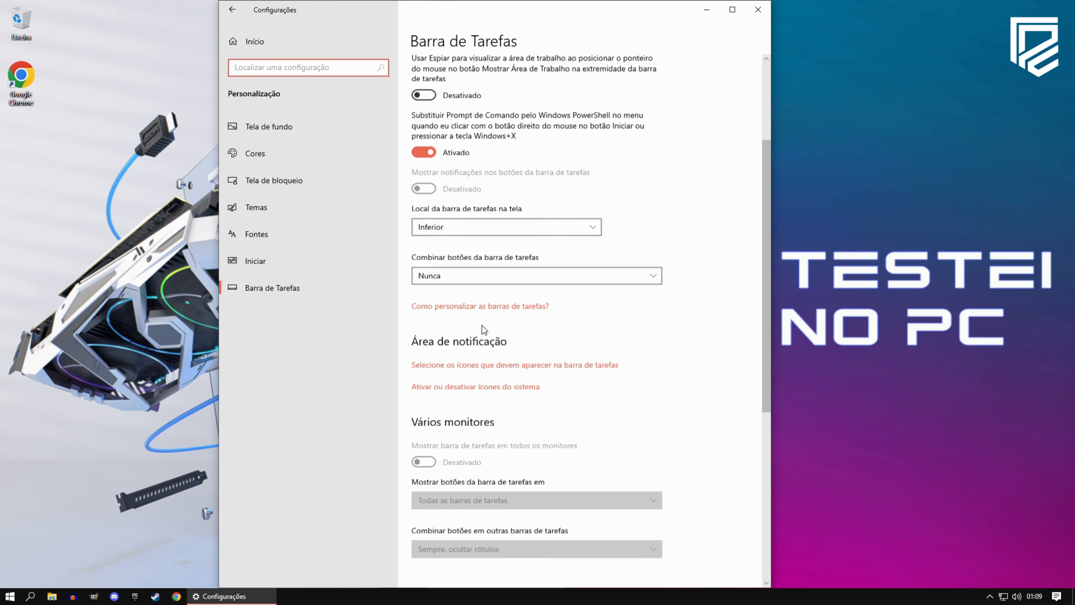
pyautogui.scroll(-3, 482, 325)
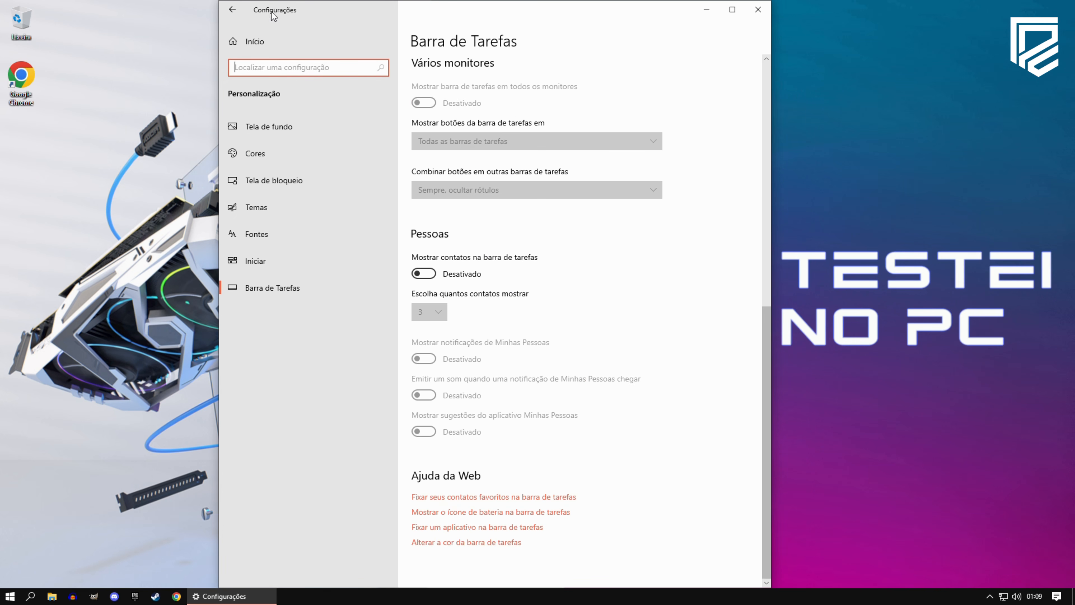
pyautogui.click(255, 41)
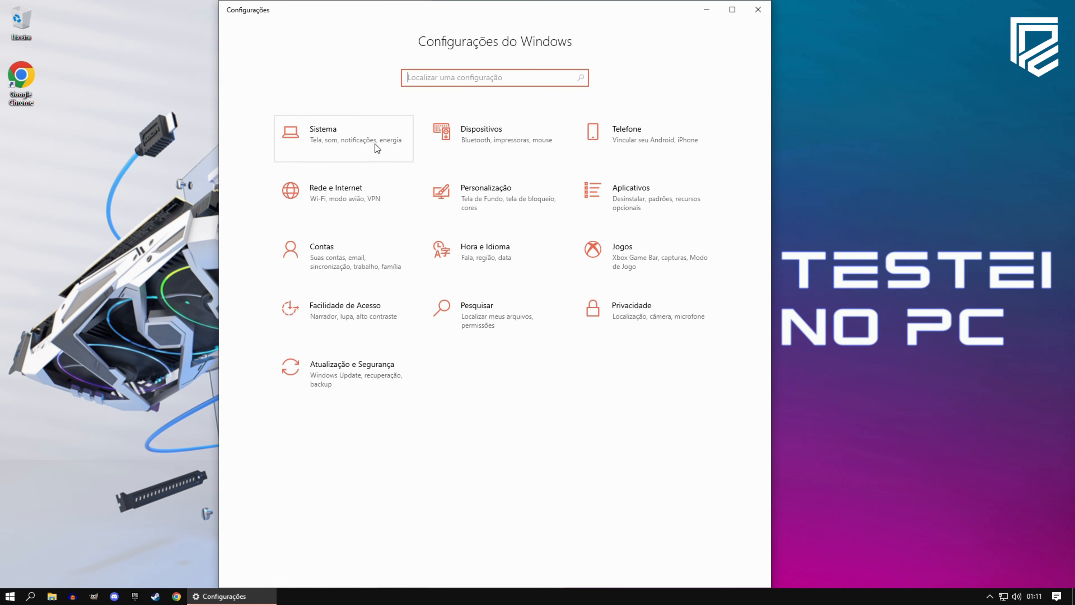
# In Sistema, keep scale at 100% and resolution at 1920×1080, then go to Som
pyautogui.click(345, 148)
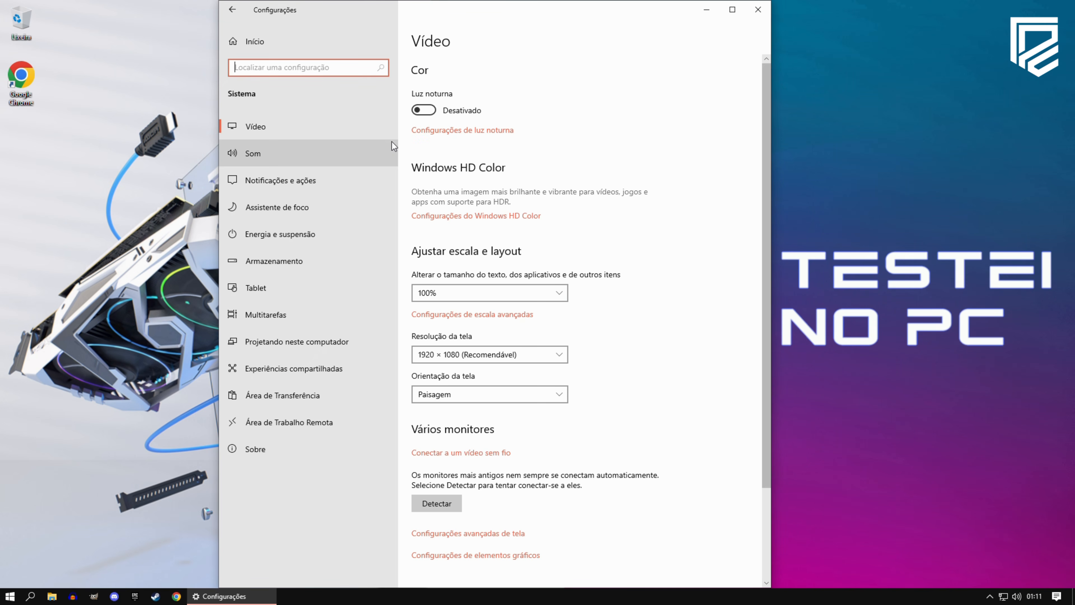
pyautogui.click(565, 293)
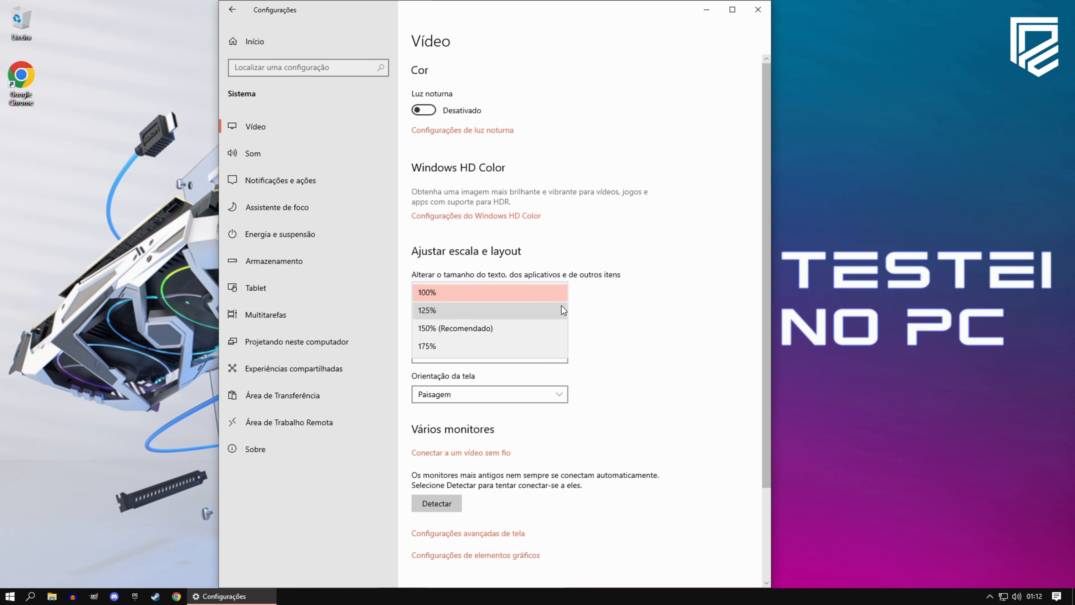
pyautogui.click(595, 298)
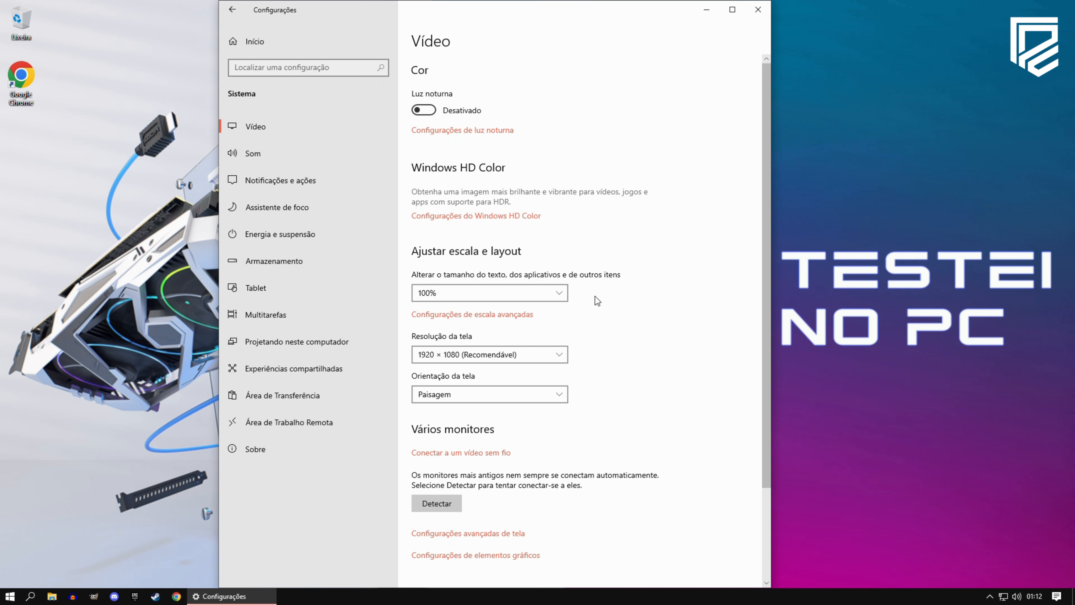
pyautogui.click(563, 355)
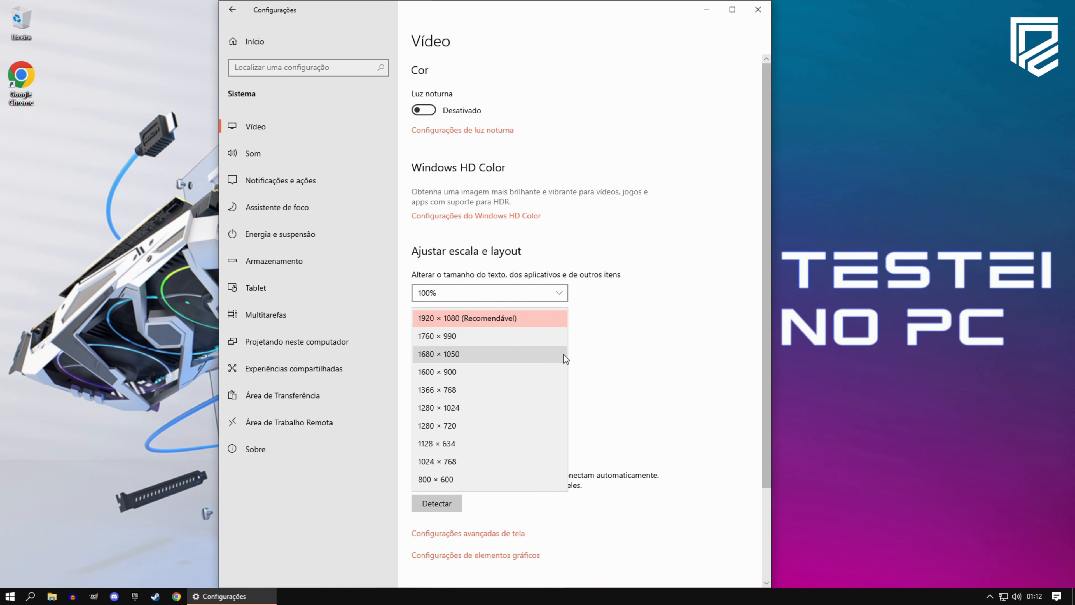
pyautogui.click(599, 452)
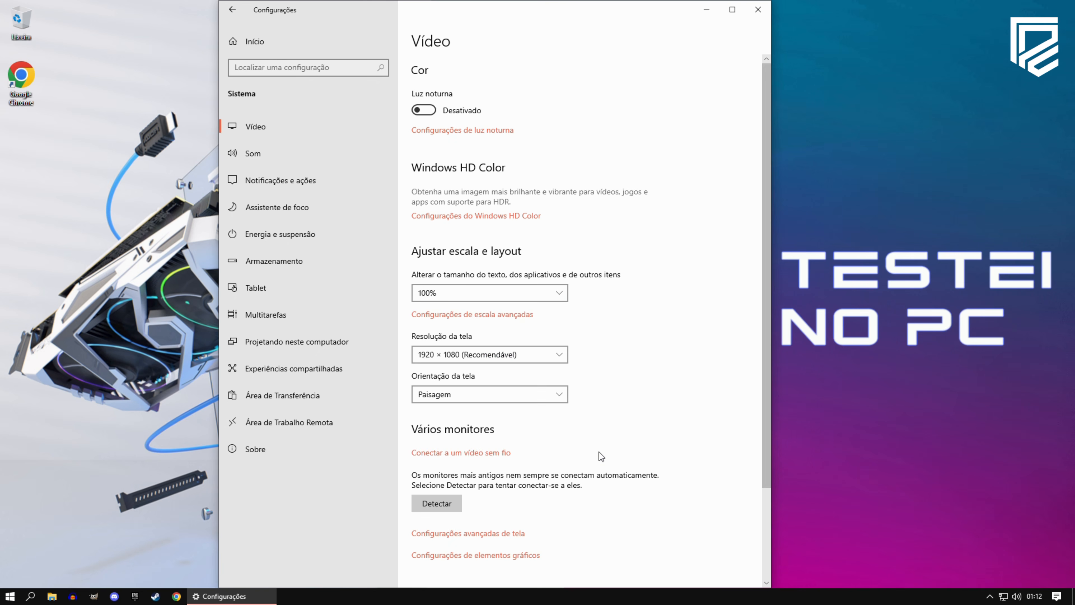
pyautogui.click(540, 374)
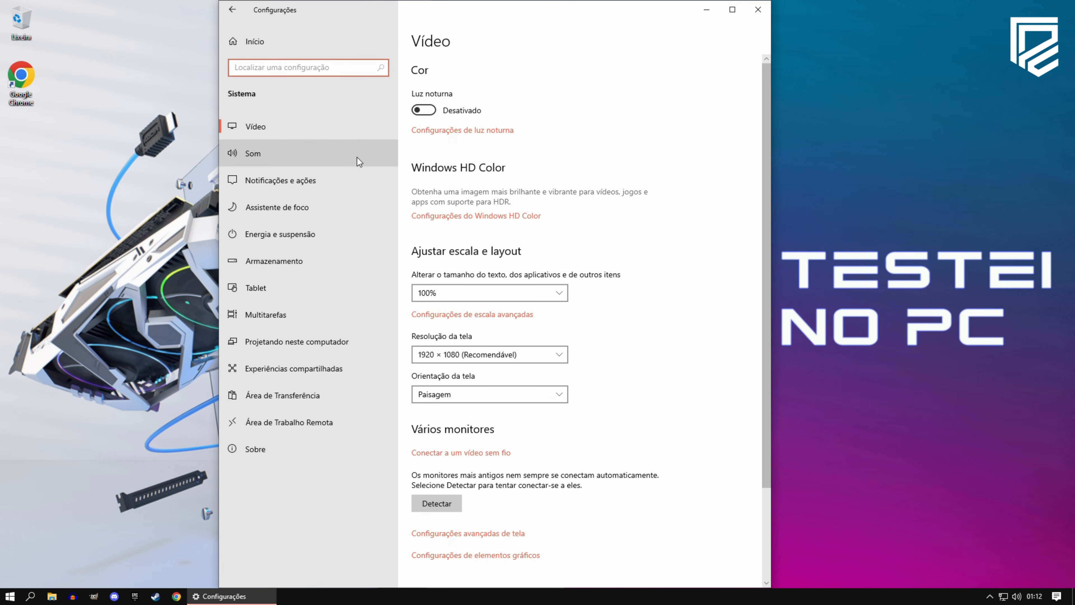
pyautogui.click(354, 148)
pyautogui.scroll(-2, 615, 258)
pyautogui.scroll(-3, 615, 258)
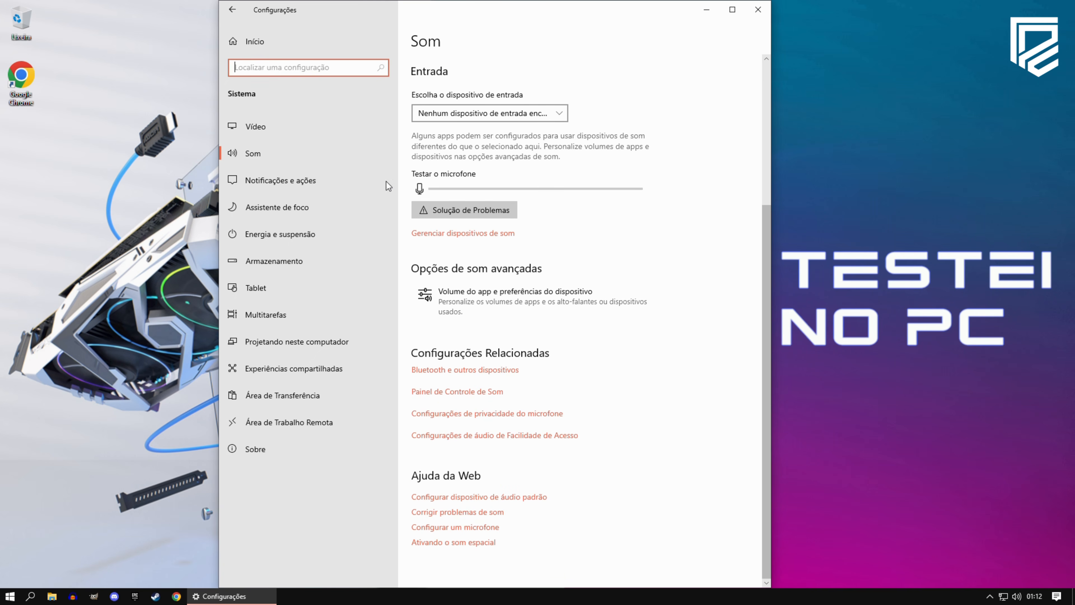
# Switch off Reprodução Automática and Configurações senders, setup suggestions, and all app notifications
pyautogui.click(360, 178)
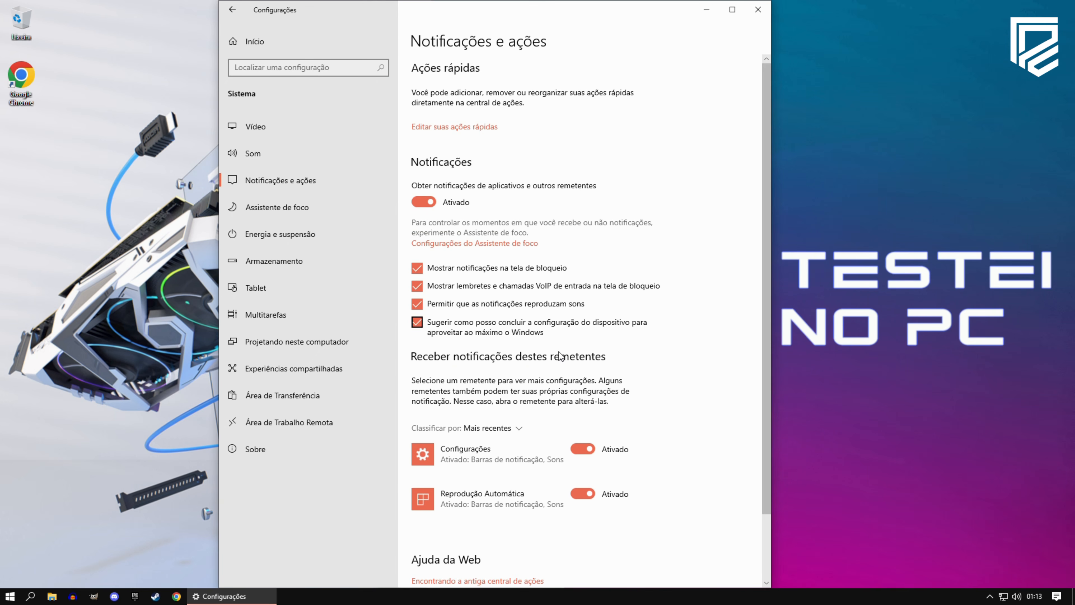
pyautogui.click(577, 493)
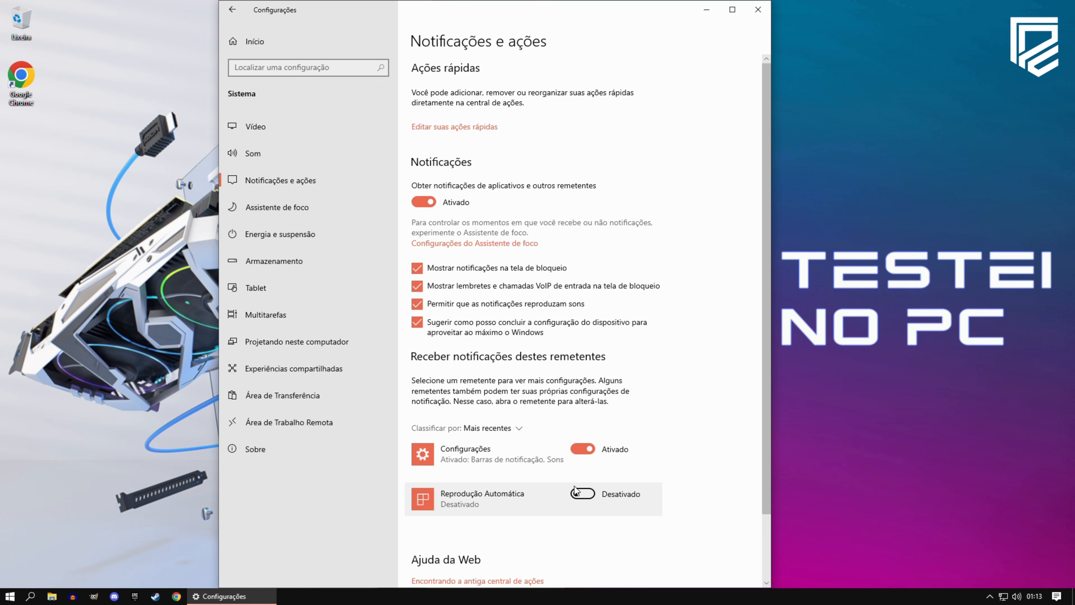
pyautogui.click(576, 450)
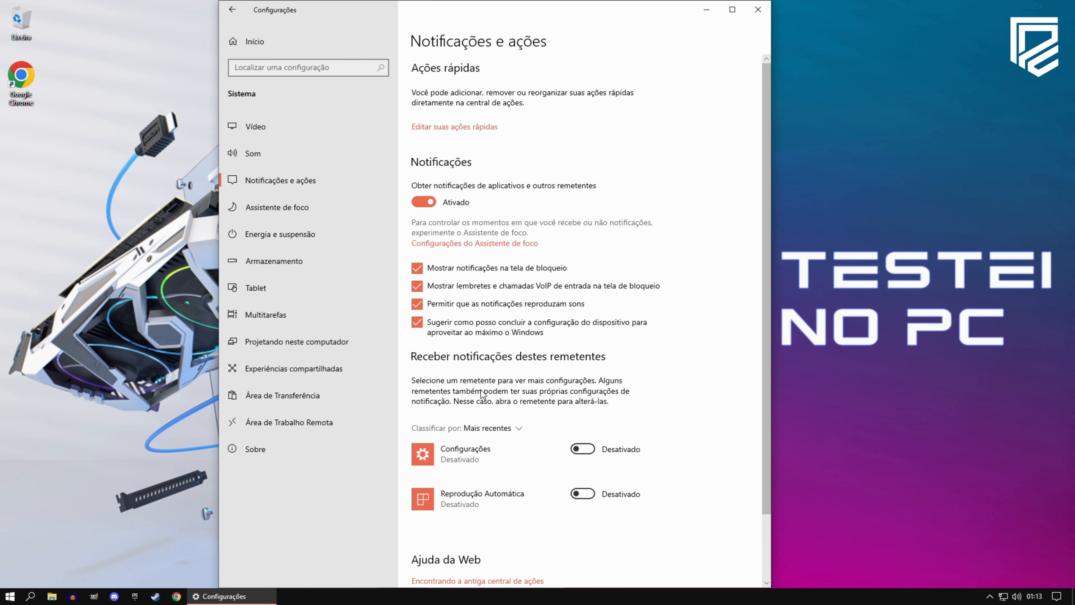
pyautogui.click(421, 323)
pyautogui.click(422, 201)
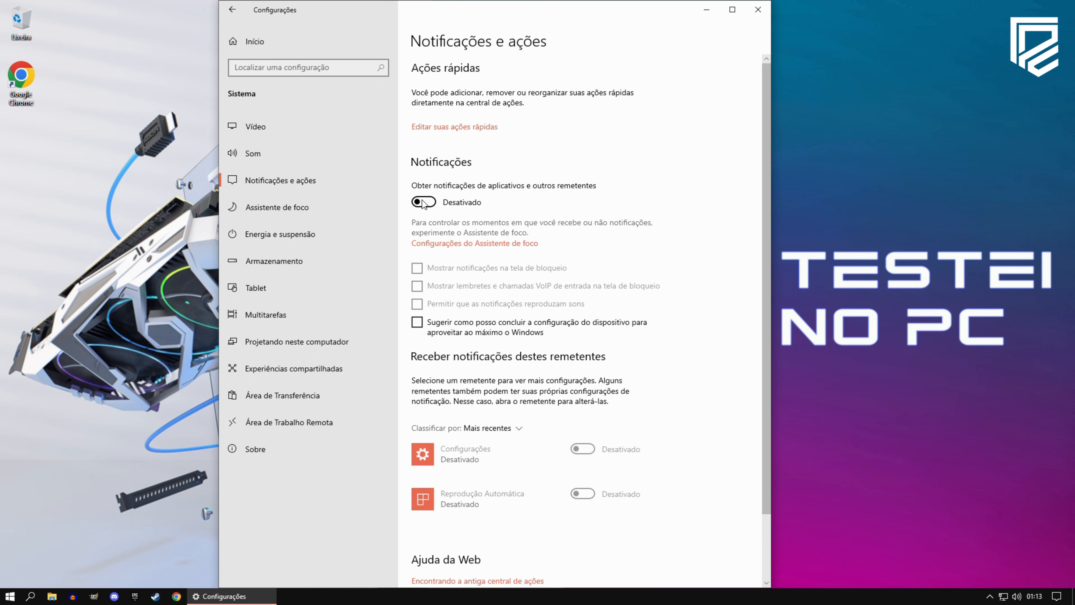
pyautogui.scroll(-2, 479, 291)
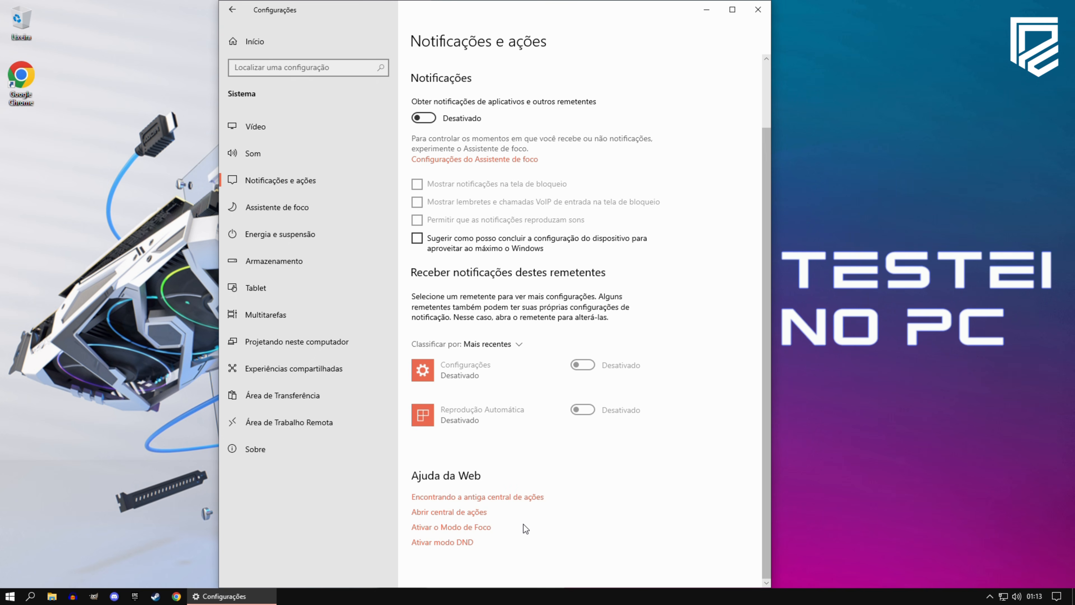
pyautogui.scroll(2, 596, 408)
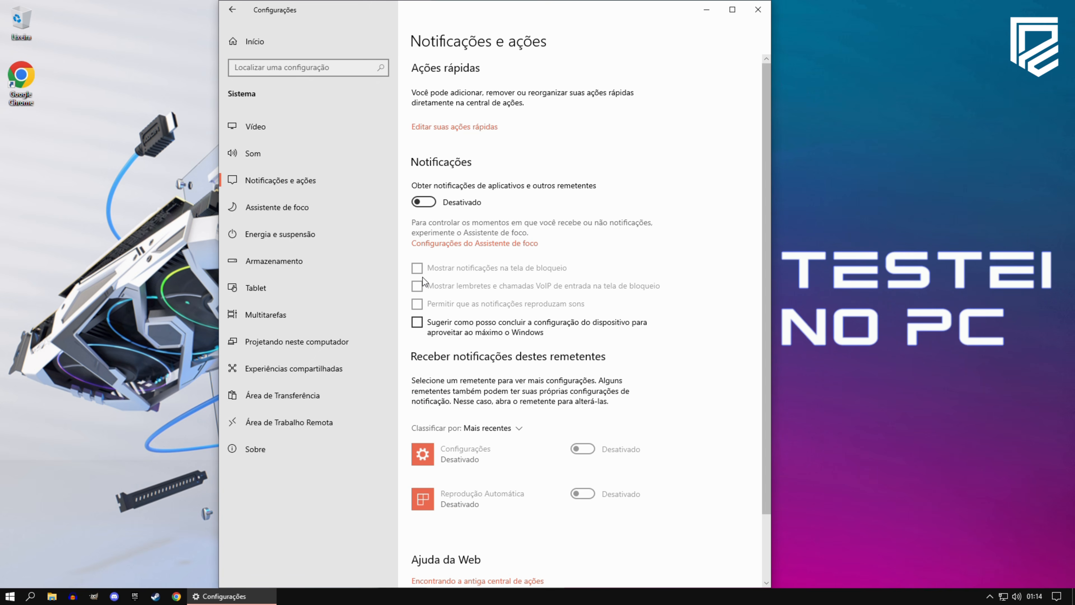
# Turn off Assistente de foco's automatic rules for gaming and fullscreen apps
pyautogui.click(345, 210)
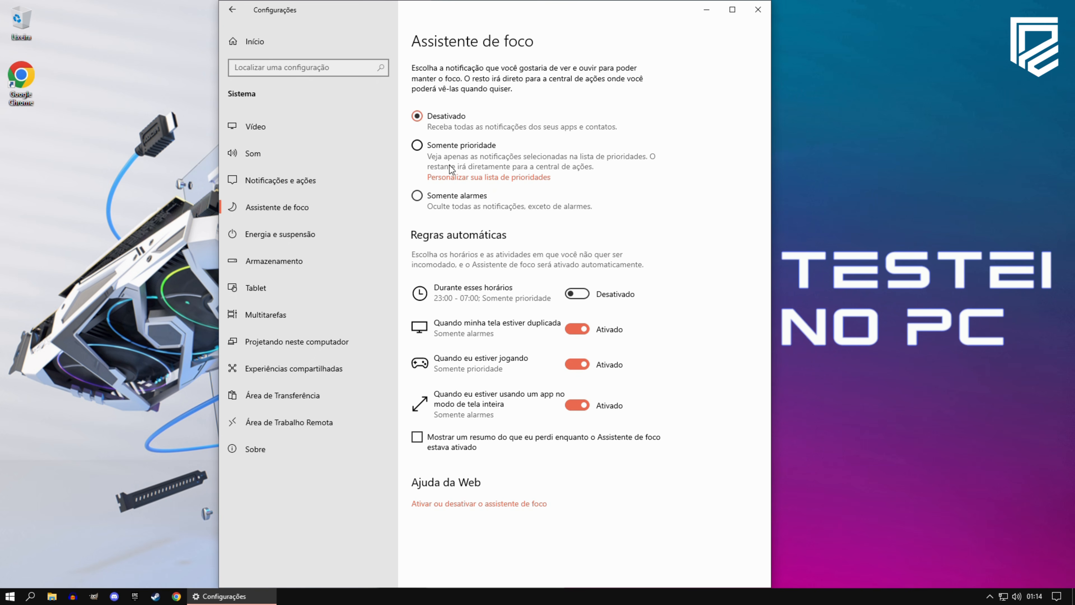
pyautogui.click(578, 405)
pyautogui.click(575, 366)
# Set plugged-in screen-off and sleep to Nunca and power mode to best performance
pyautogui.click(329, 241)
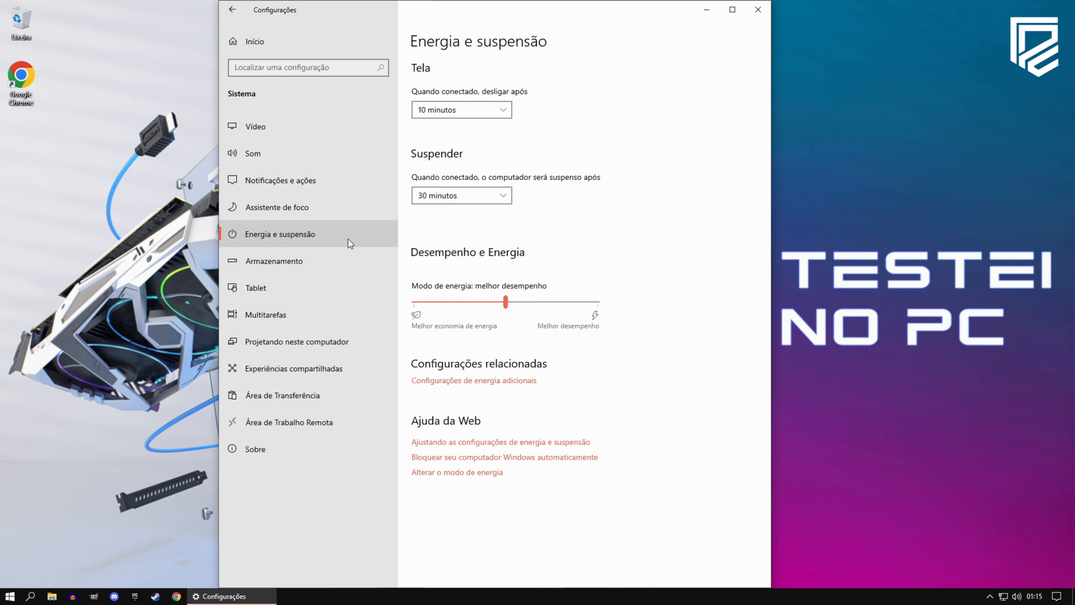
pyautogui.click(509, 112)
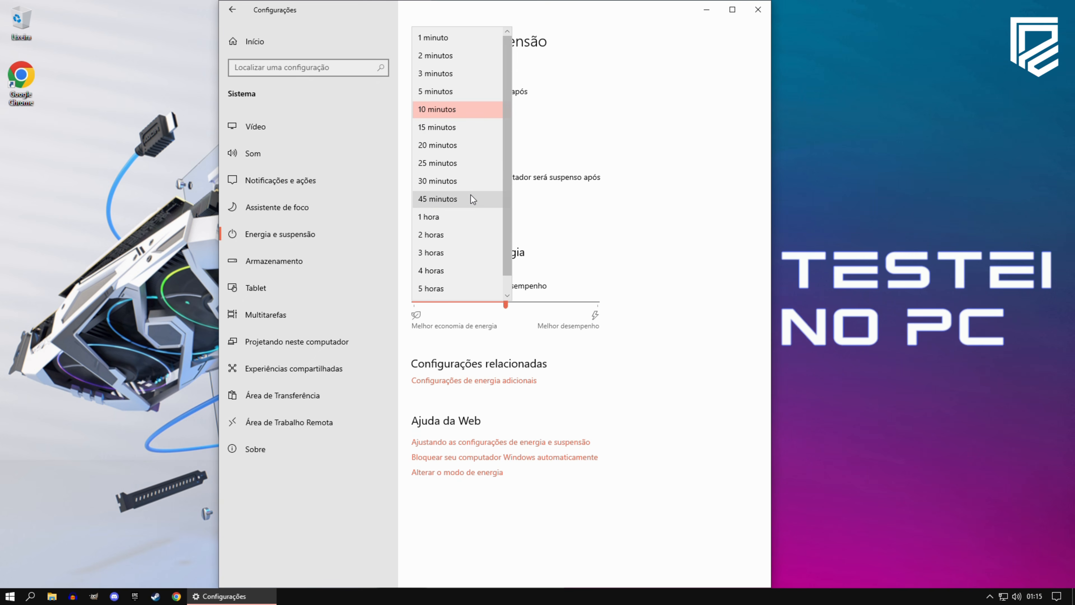
pyautogui.scroll(-1, 474, 280)
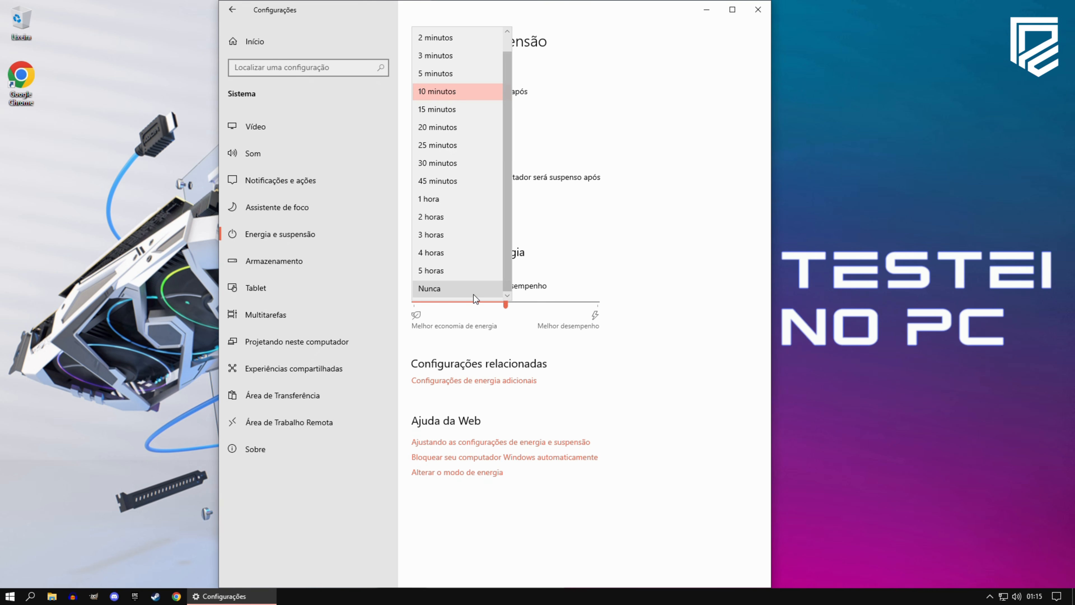
pyautogui.click(474, 292)
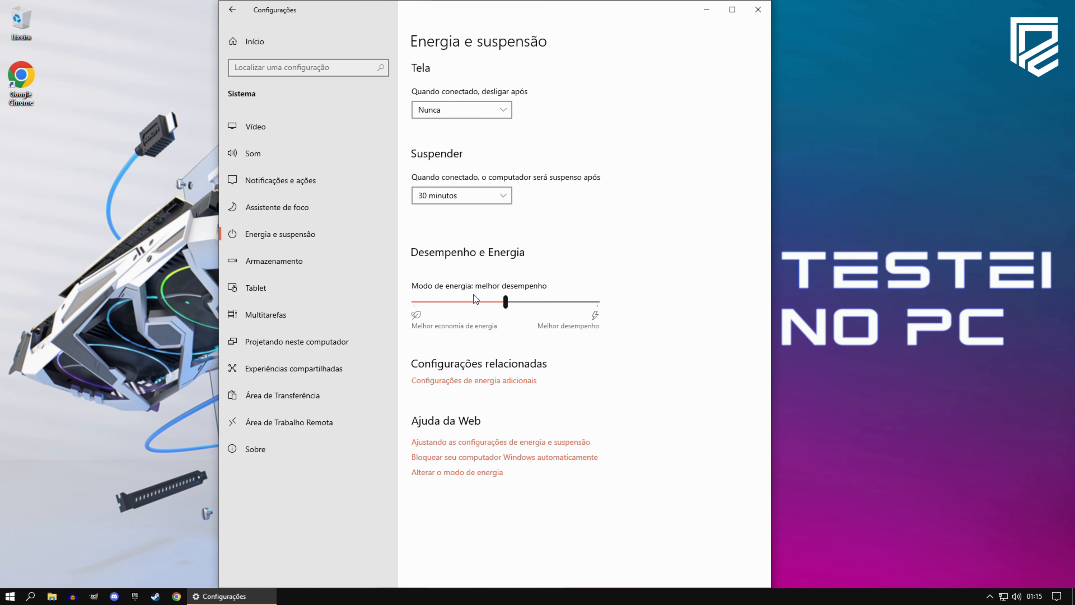
pyautogui.click(506, 197)
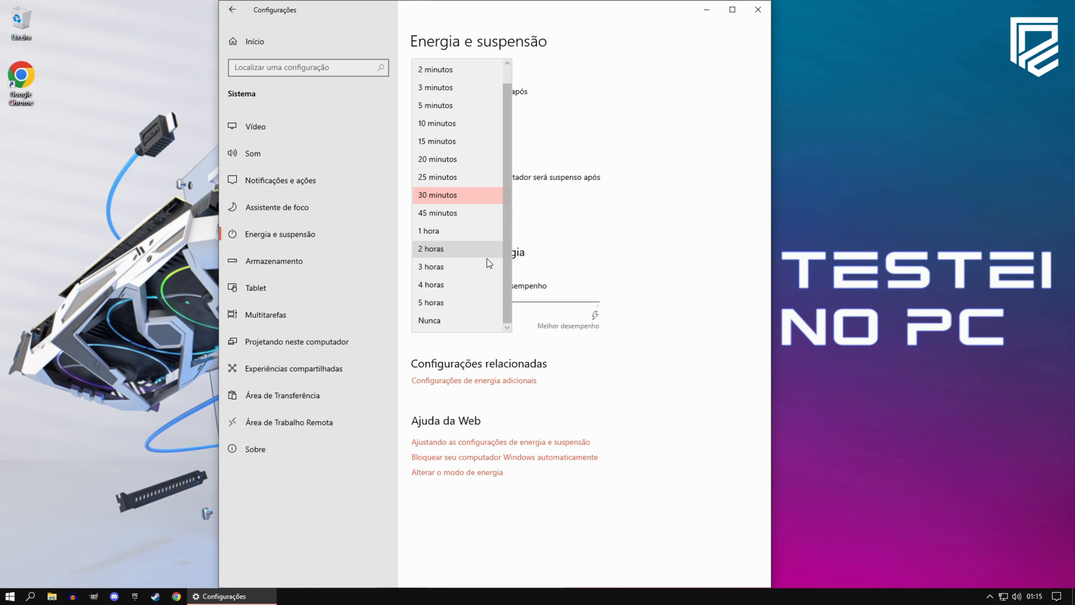
pyautogui.click(475, 320)
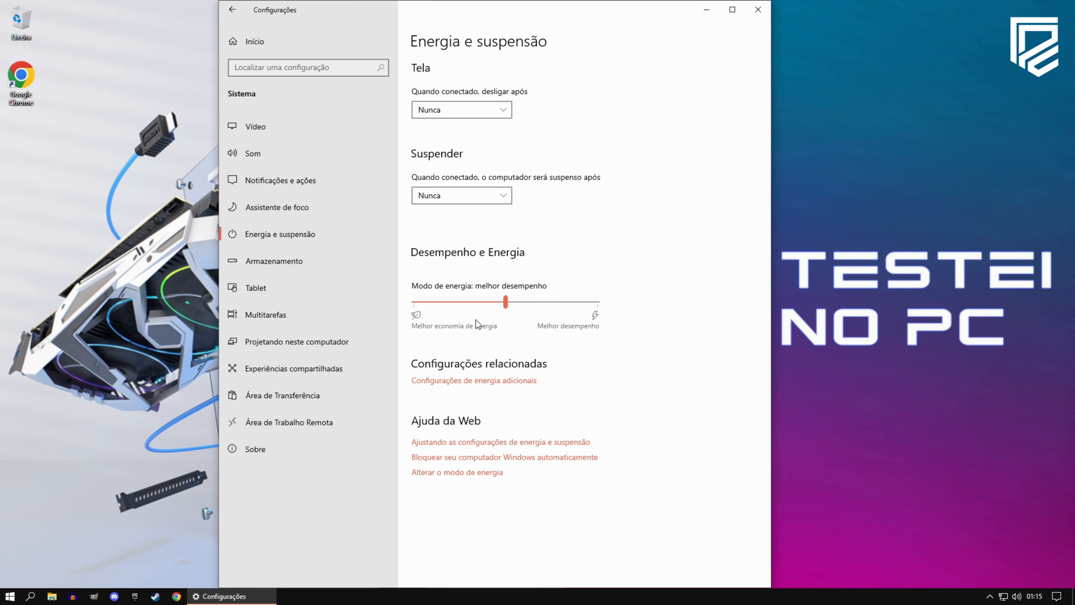
pyautogui.moveTo(506, 300); pyautogui.dragTo(506, 299)
# Activate the Alto desempenho power plan and set its Desligar vídeo to Nunca
pyautogui.click(527, 381)
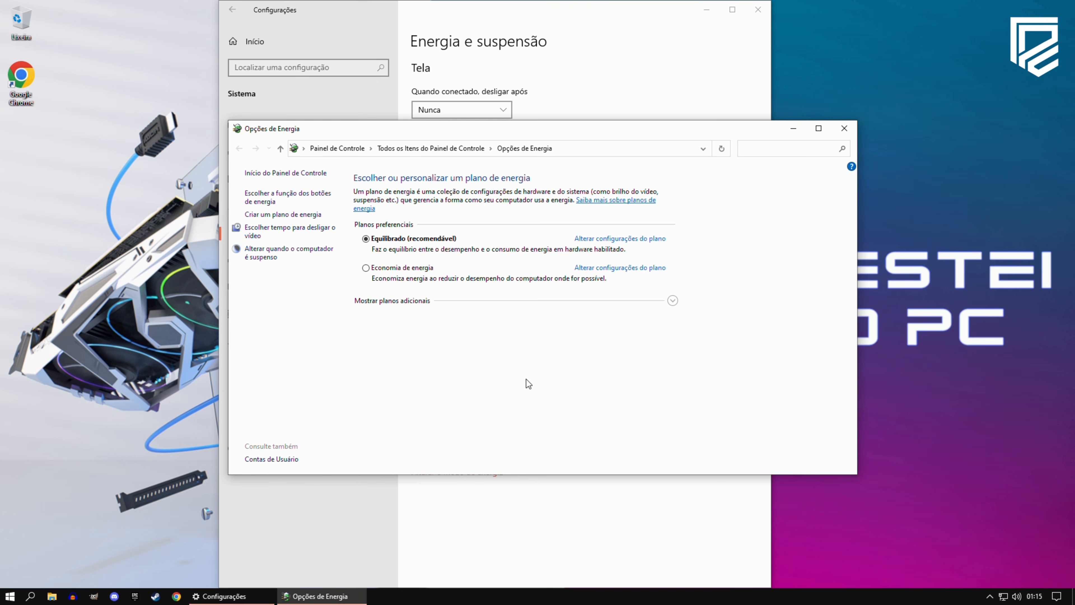
pyautogui.click(672, 300)
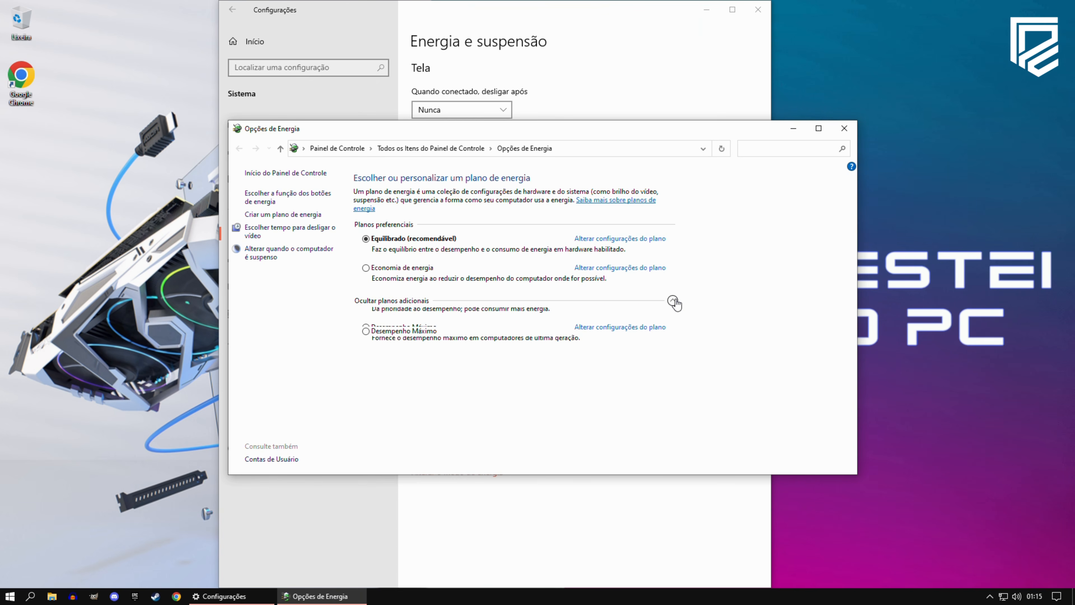
pyautogui.click(365, 320)
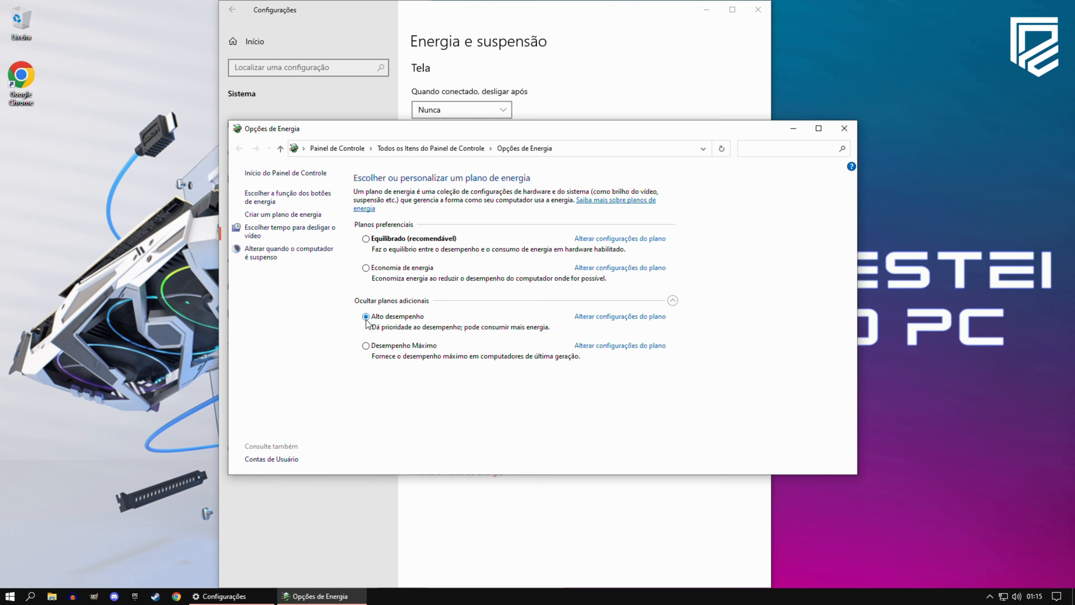
pyautogui.click(633, 319)
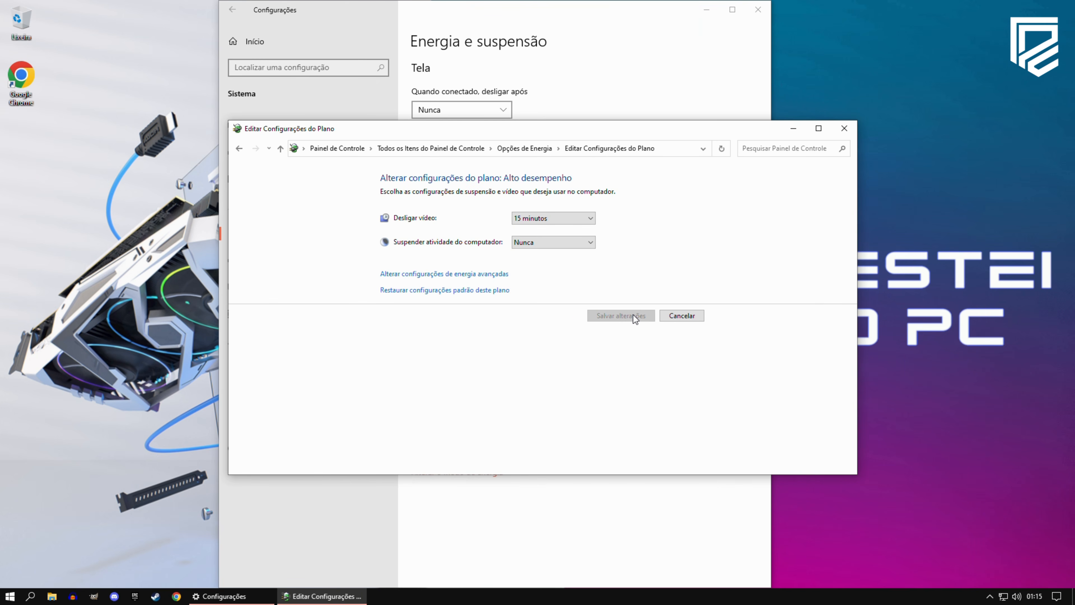
pyautogui.click(592, 220)
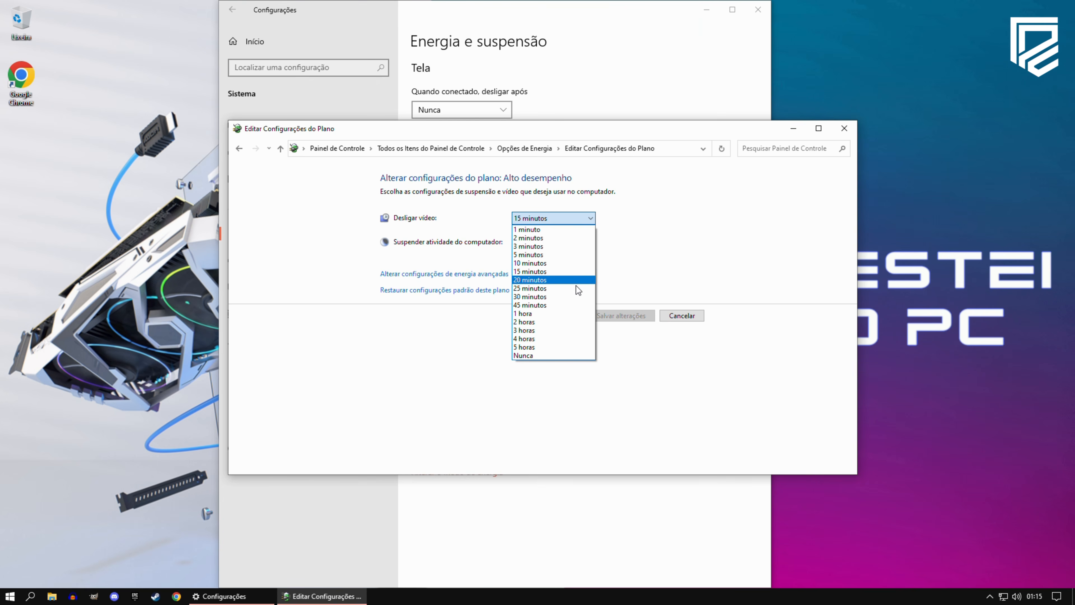
pyautogui.click(561, 355)
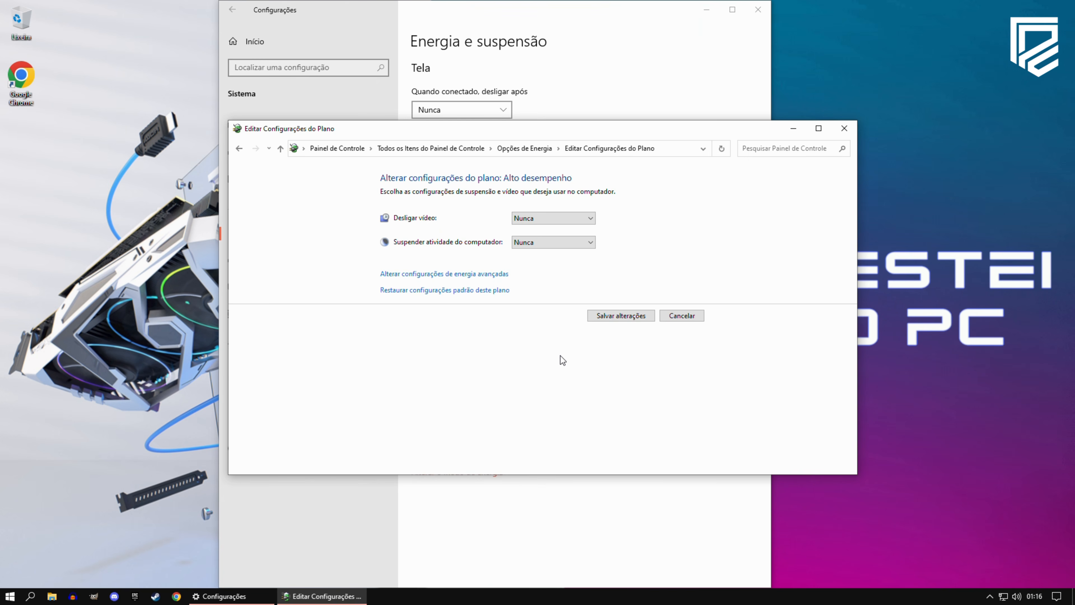
# In advanced power settings, set the hard disk turn-off time to 9999999 minutes
pyautogui.click(500, 276)
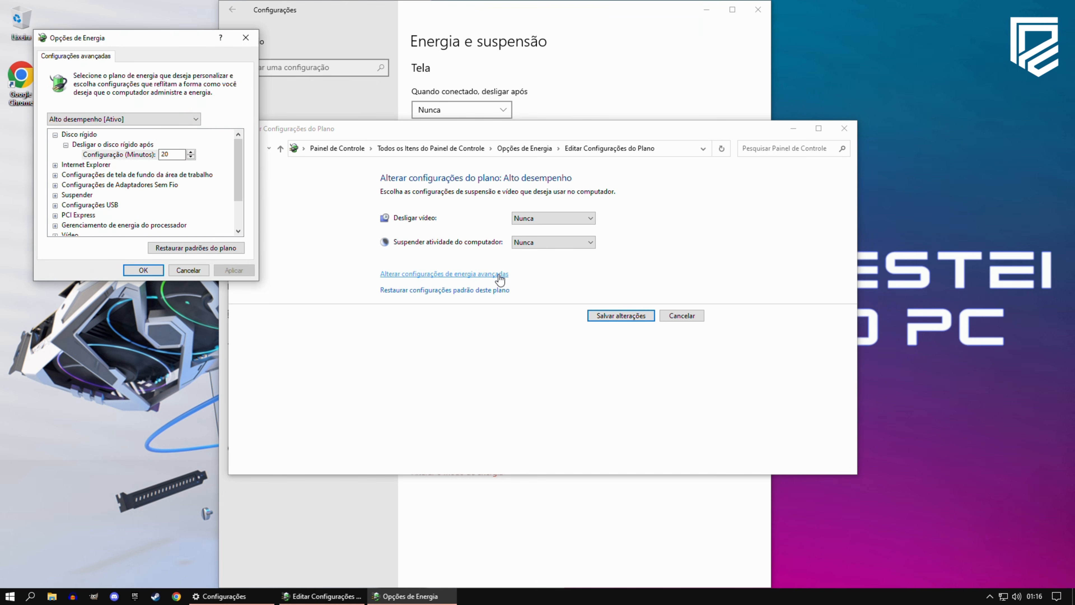
pyautogui.moveTo(155, 33); pyautogui.dragTo(578, 132)
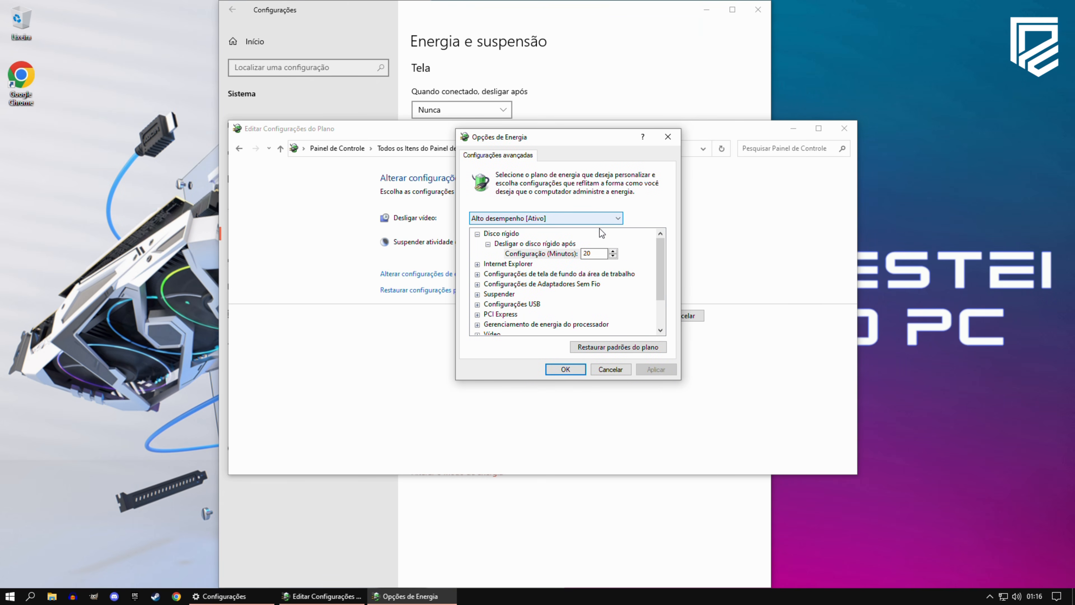
pyautogui.doubleClick(600, 254)
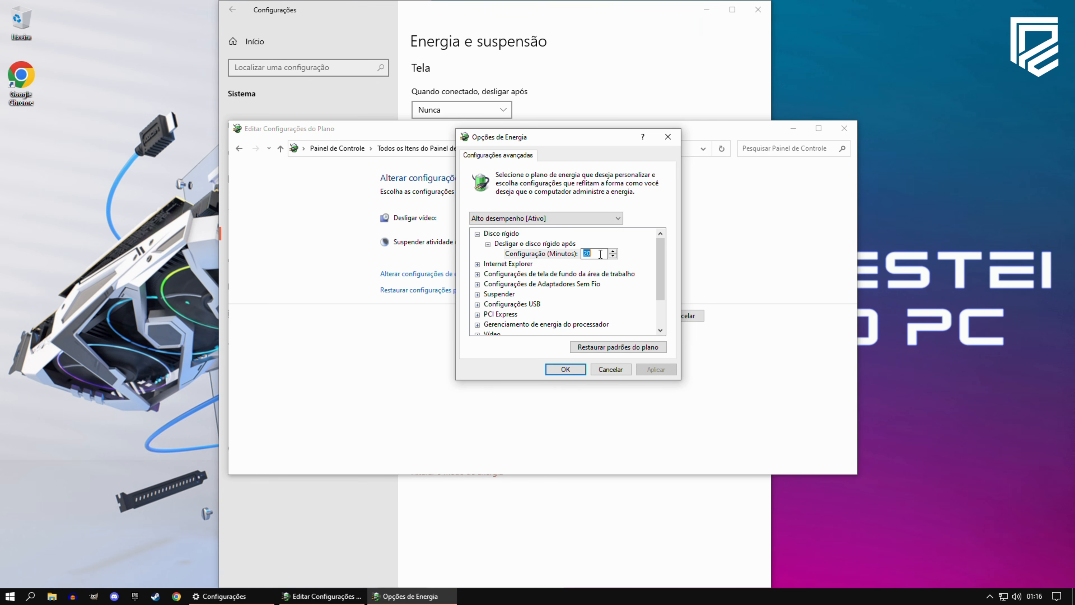
pyautogui.write('9999999')
# Review Internet Explorer settings, set the desktop slideshow to Pausado, and expand wireless and Suspender
pyautogui.click(477, 263)
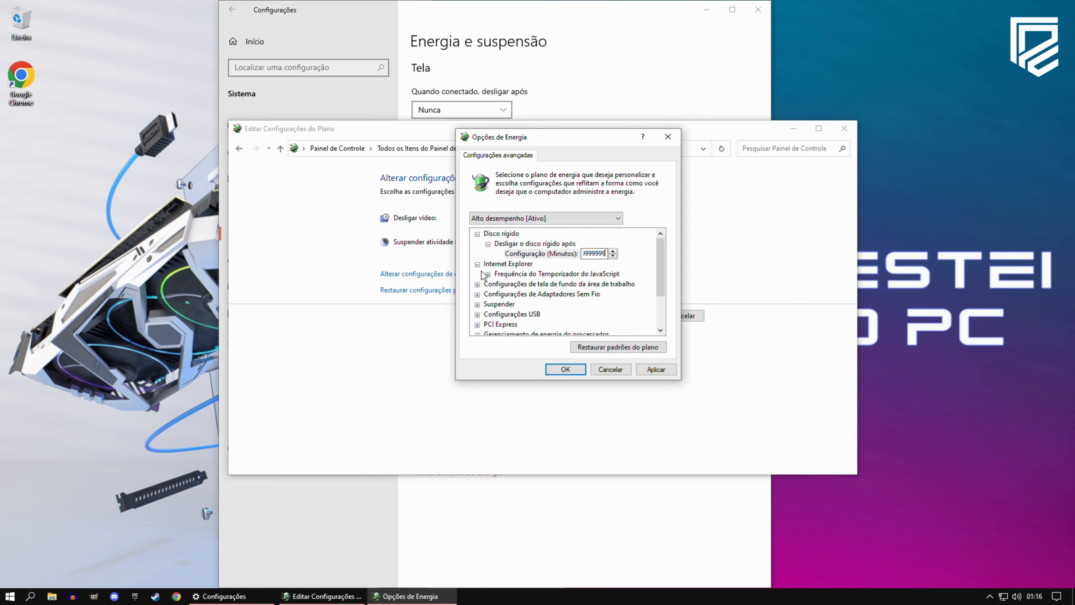
pyautogui.click(488, 274)
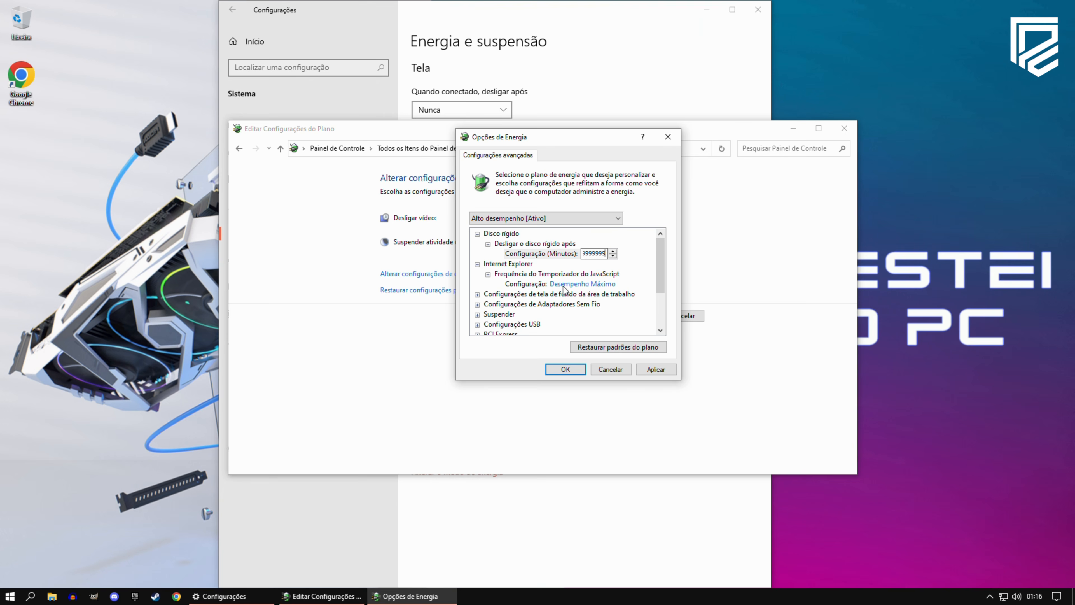
pyautogui.click(477, 294)
pyautogui.click(488, 305)
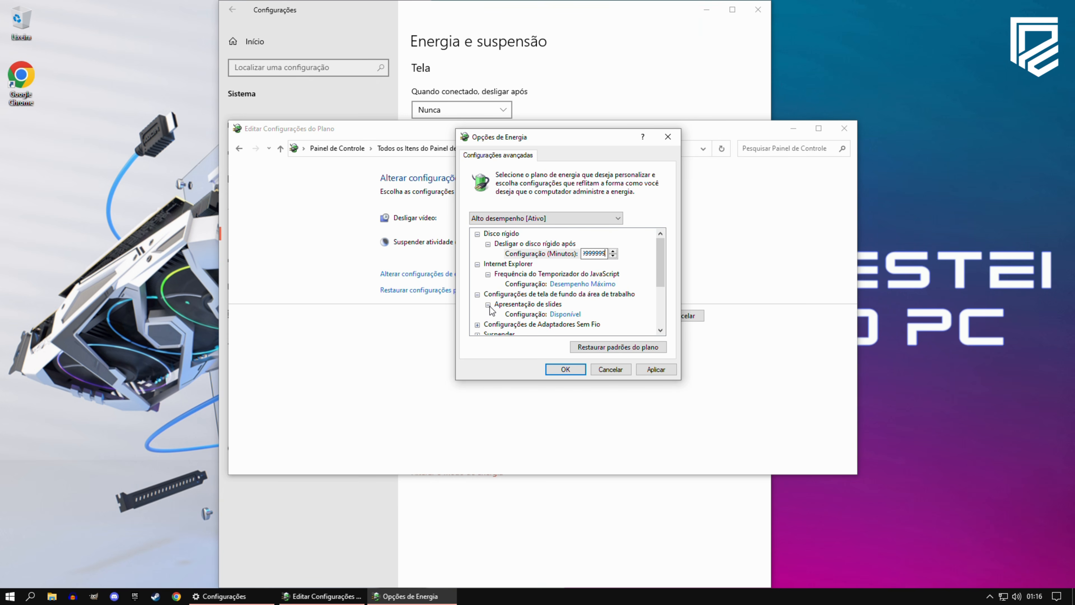
pyautogui.click(564, 315)
pyautogui.scroll(-3, 583, 331)
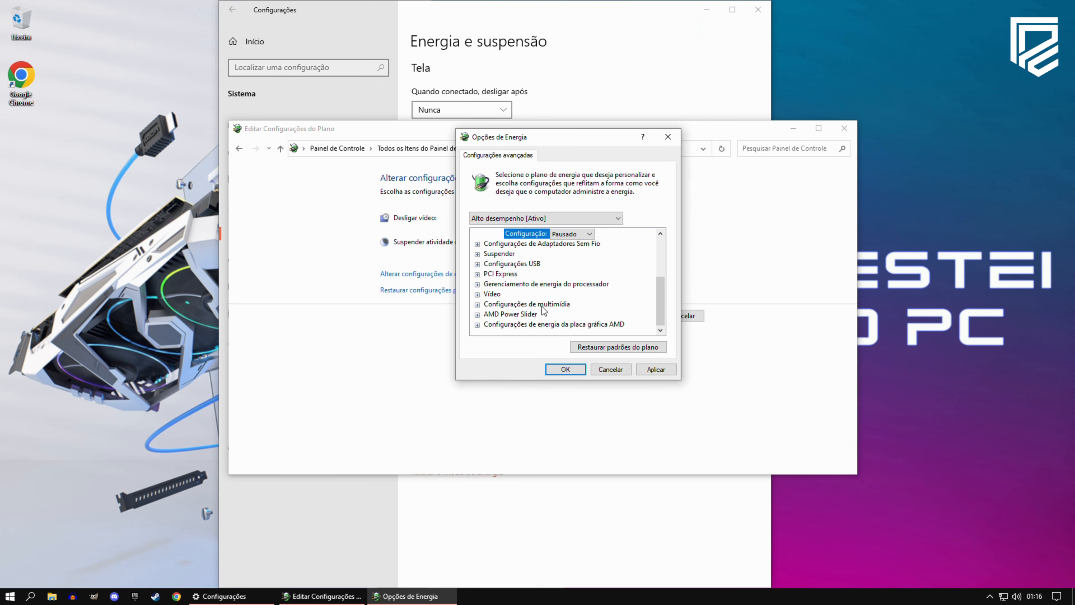
pyautogui.click(478, 244)
pyautogui.click(488, 254)
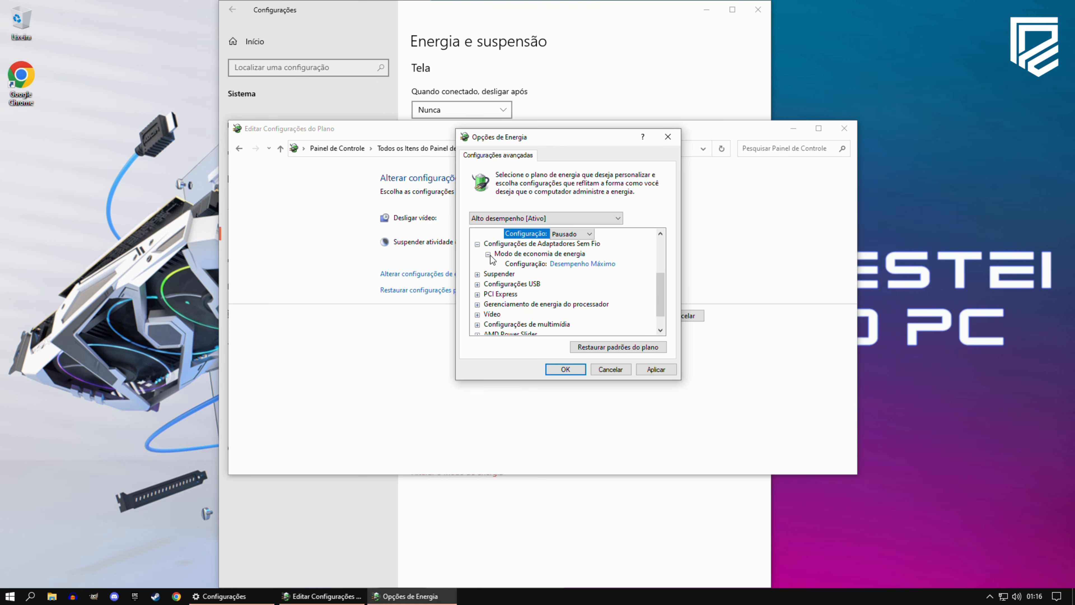
pyautogui.click(481, 275)
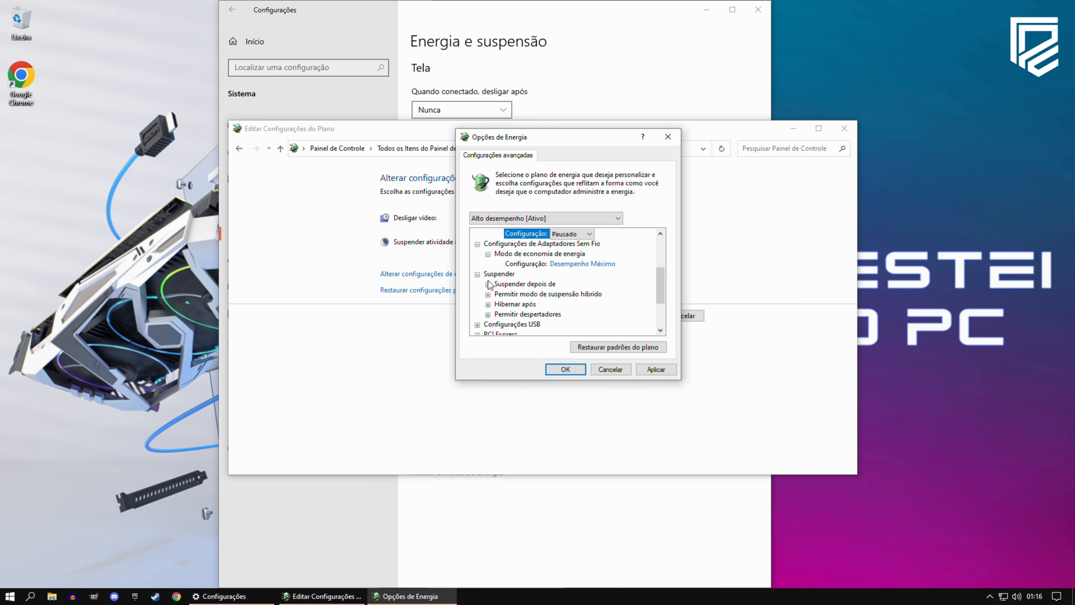
# Turn hybrid sleep off and disable wake timers under Suspender
pyautogui.click(488, 284)
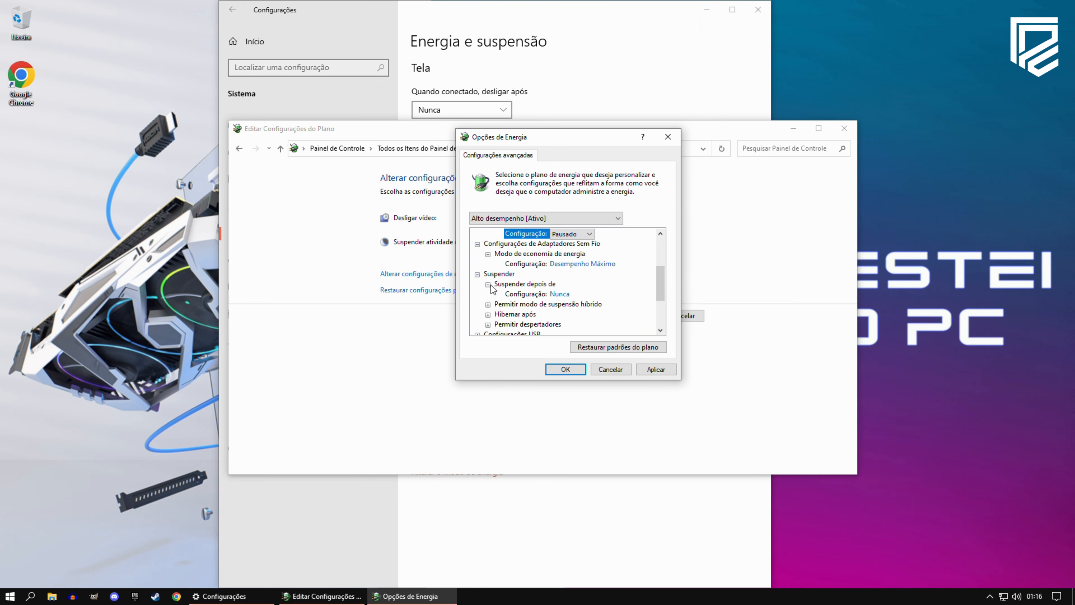
pyautogui.click(488, 303)
pyautogui.click(560, 315)
pyautogui.click(563, 316)
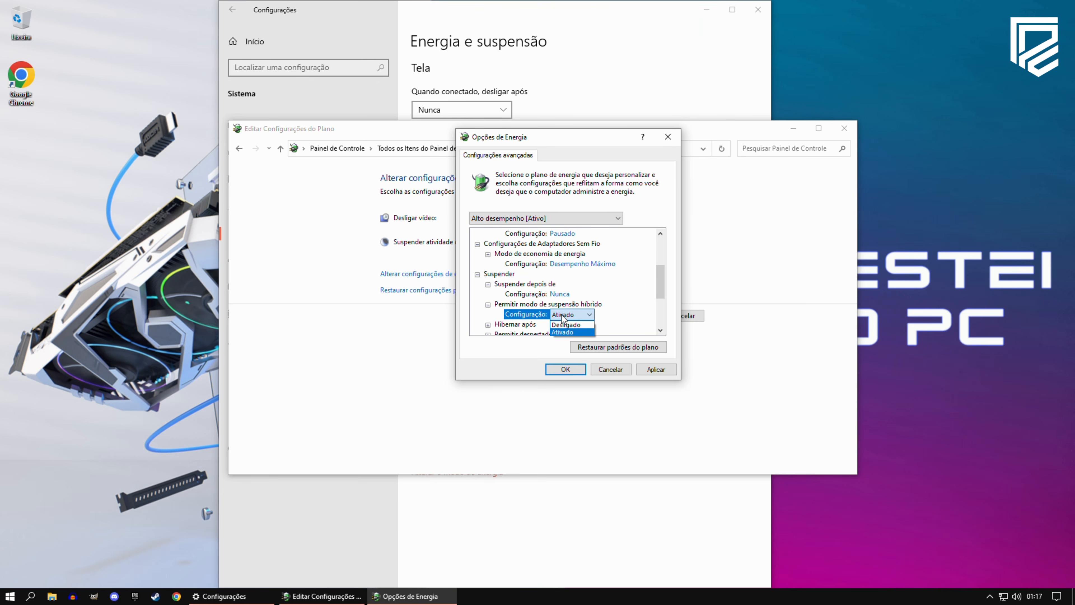
pyautogui.click(567, 325)
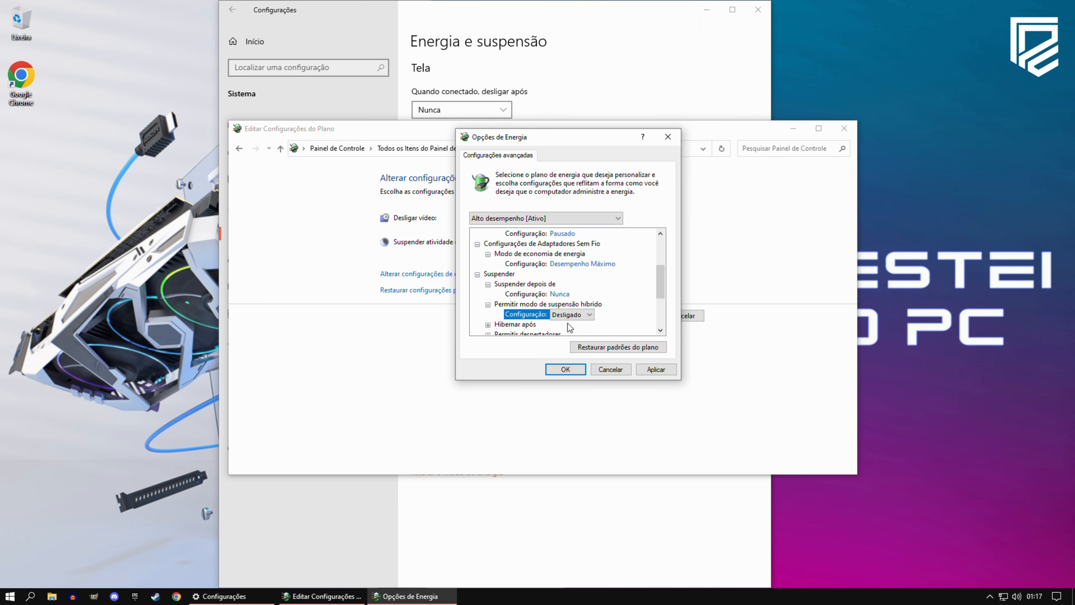
pyautogui.scroll(-2, 567, 322)
pyautogui.click(489, 264)
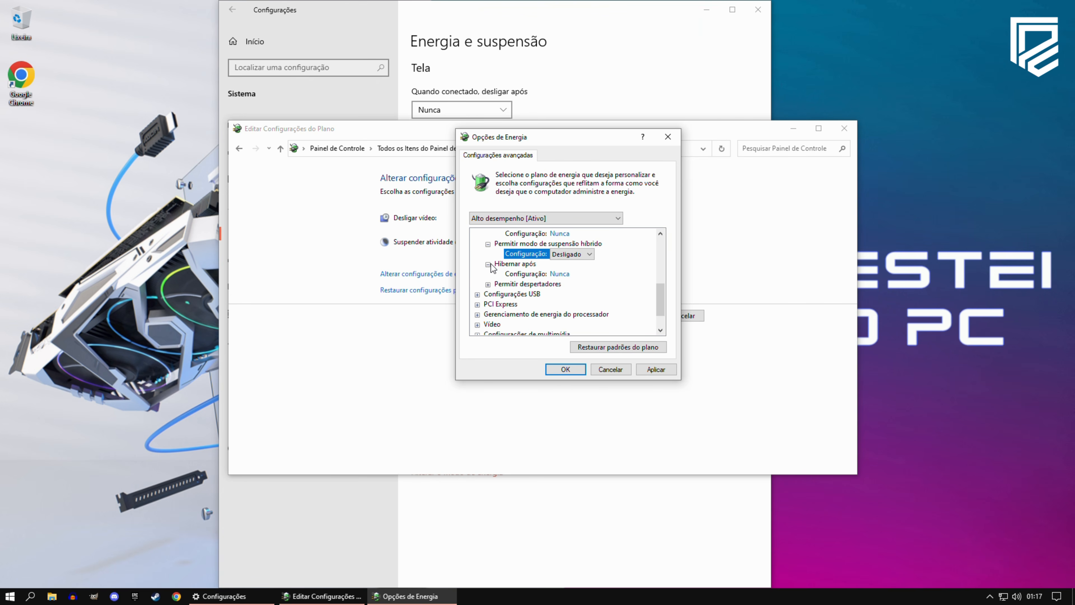
pyautogui.click(489, 284)
pyautogui.click(562, 297)
pyautogui.click(563, 297)
pyautogui.click(588, 305)
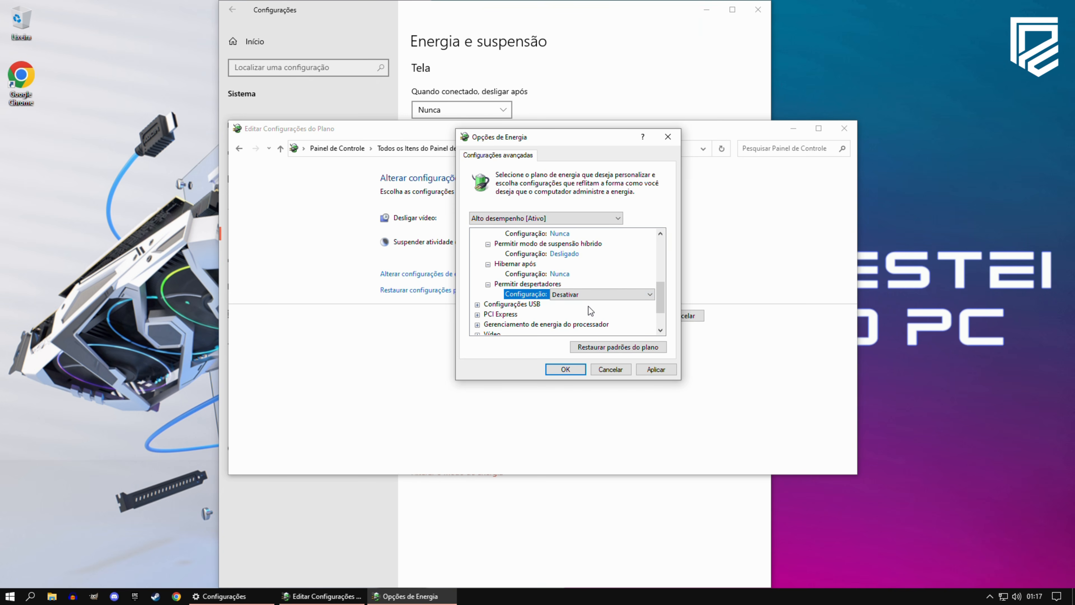
# Review USB, PCI Express and processor power settings, leaving processor states at 100%
pyautogui.click(477, 304)
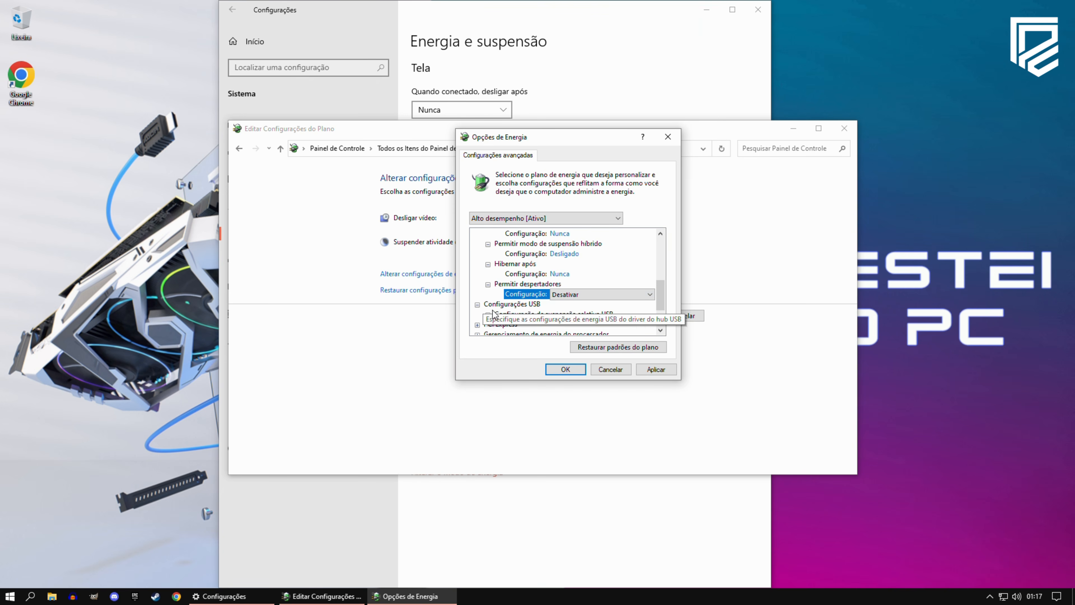
pyautogui.scroll(-2, 495, 298)
pyautogui.click(488, 263)
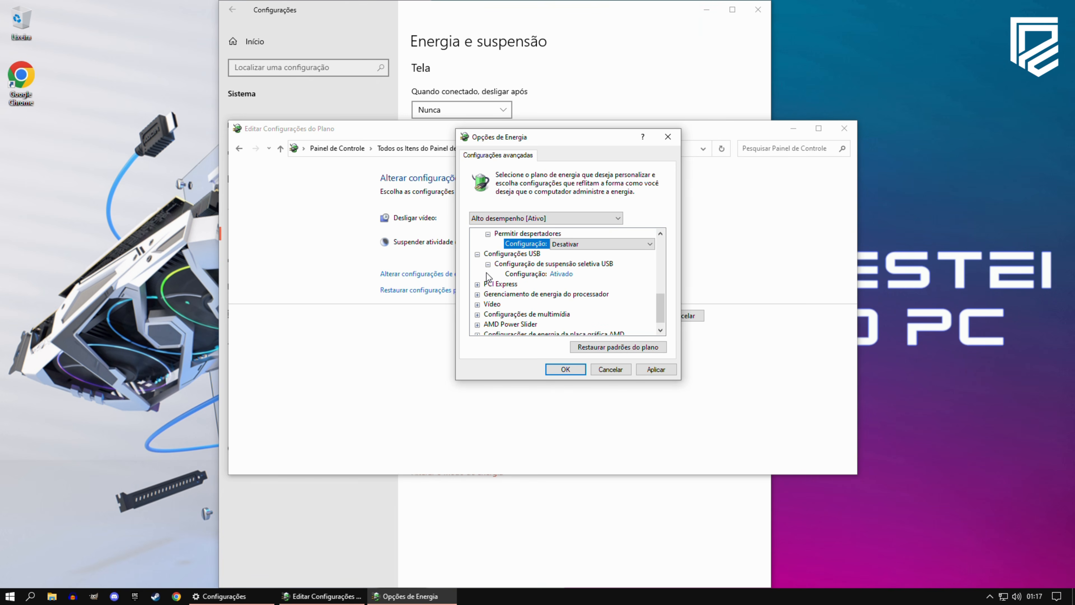
pyautogui.click(477, 284)
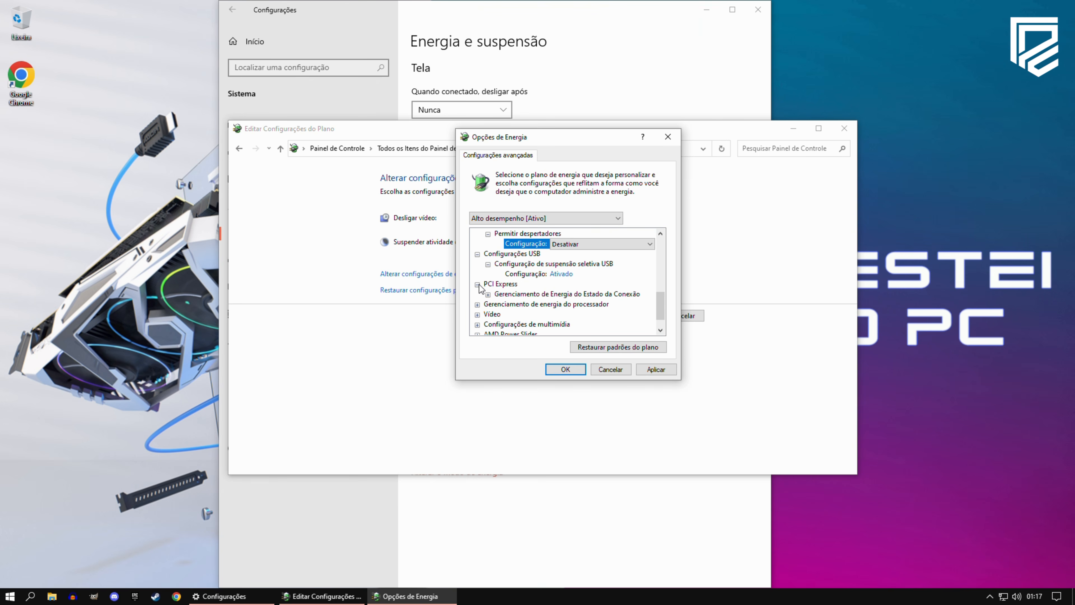
pyautogui.click(488, 295)
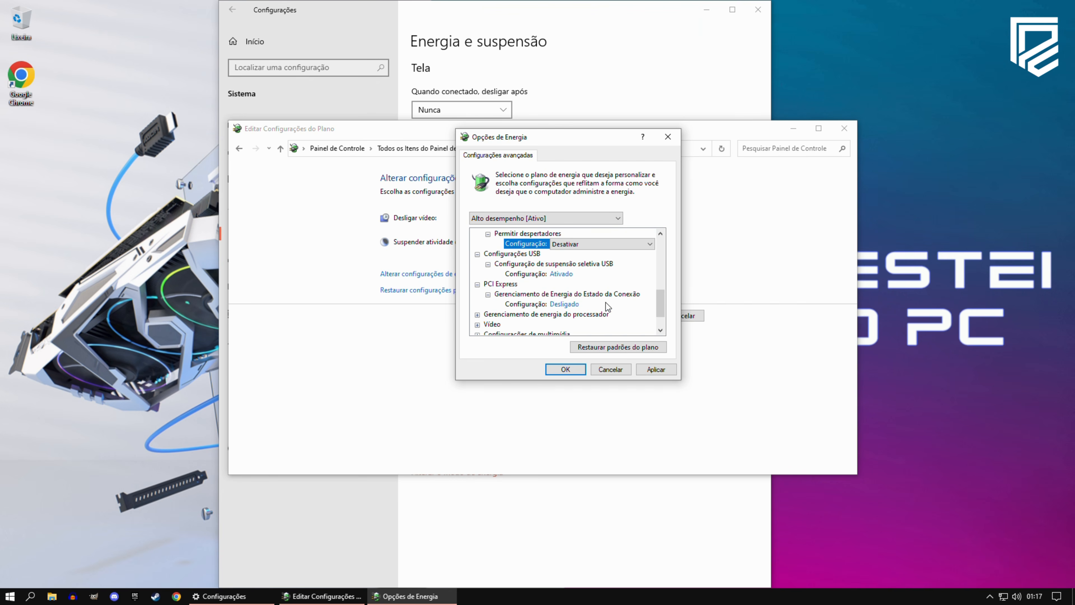
pyautogui.scroll(-1, 605, 303)
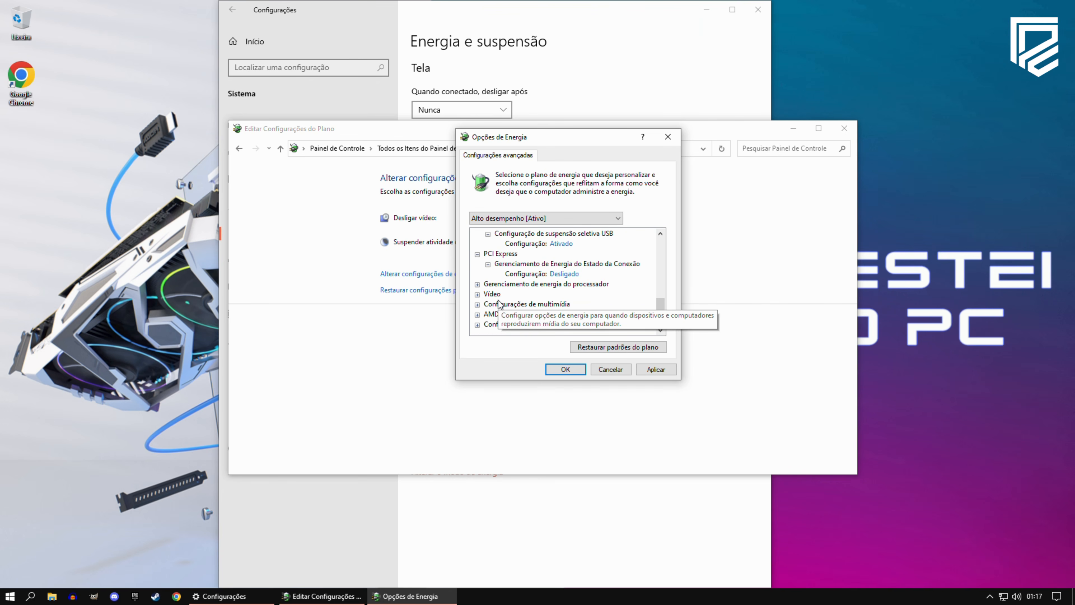
pyautogui.click(478, 284)
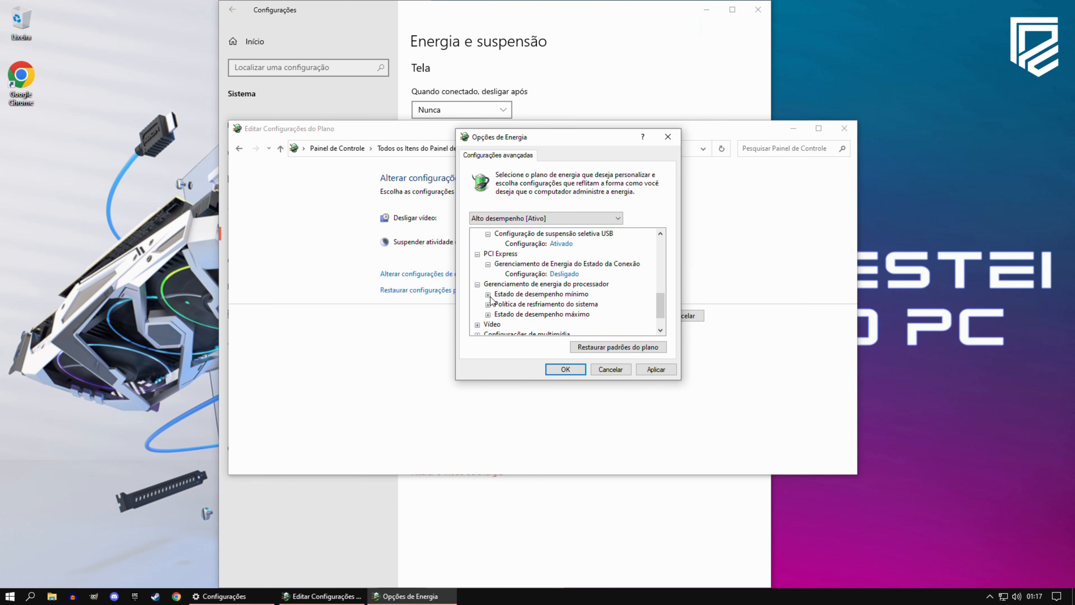
pyautogui.click(488, 295)
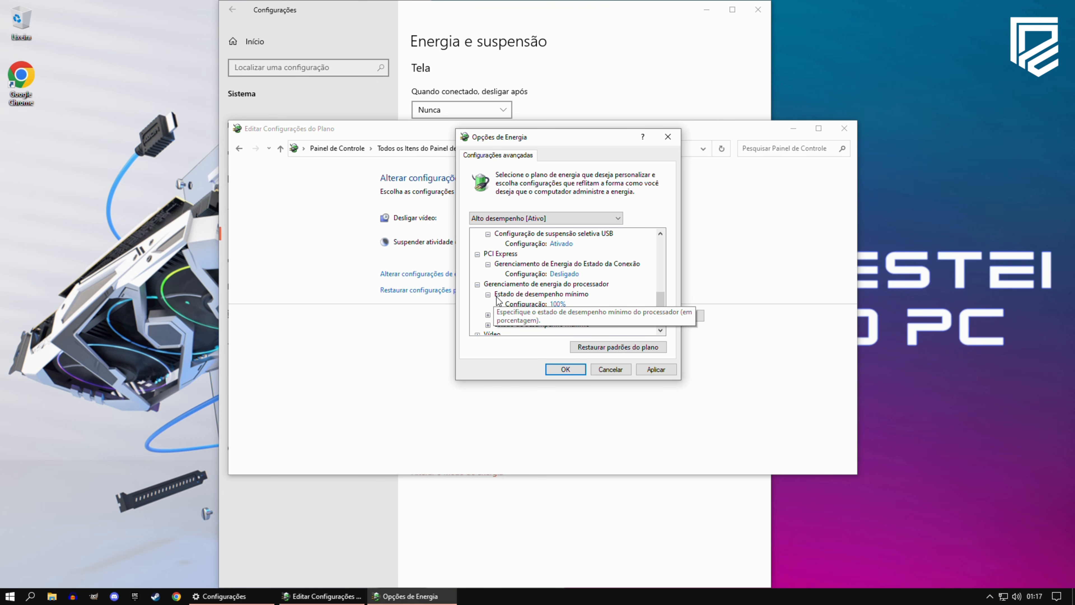
pyautogui.scroll(-2, 512, 295)
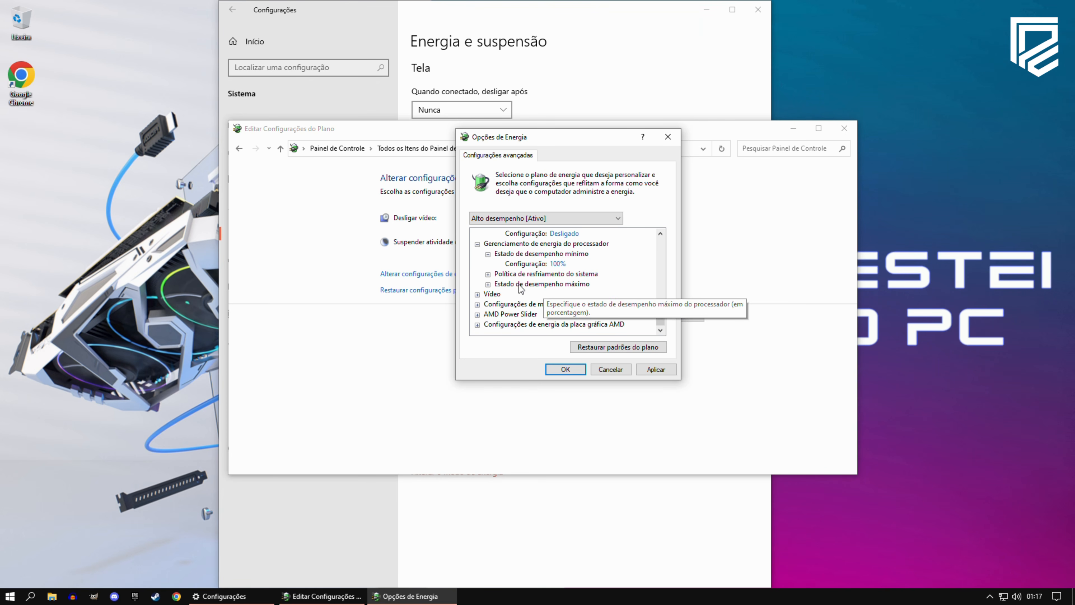
pyautogui.click(488, 274)
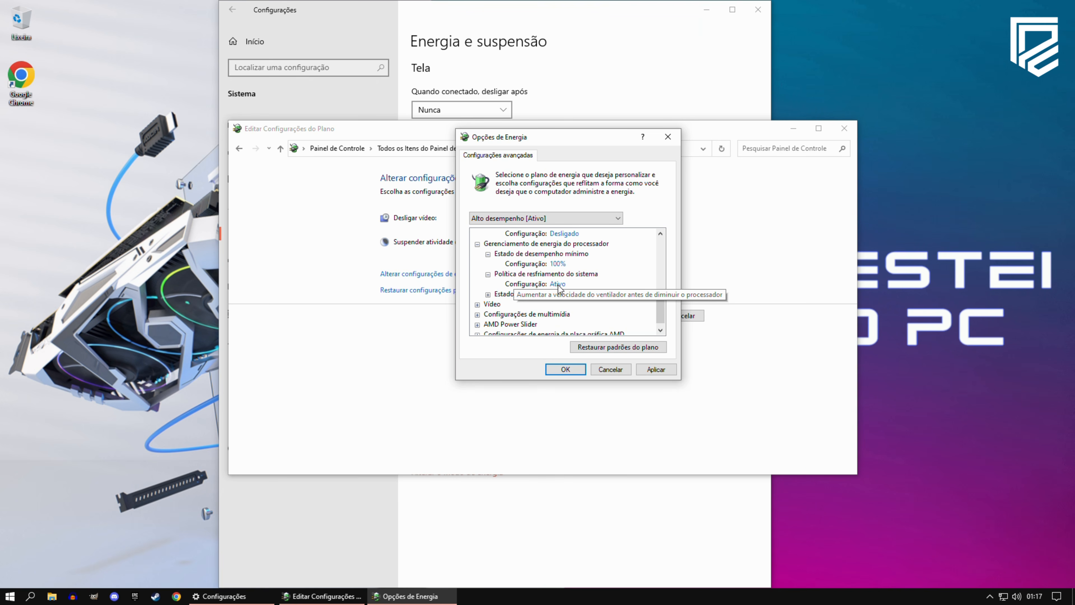
pyautogui.click(489, 295)
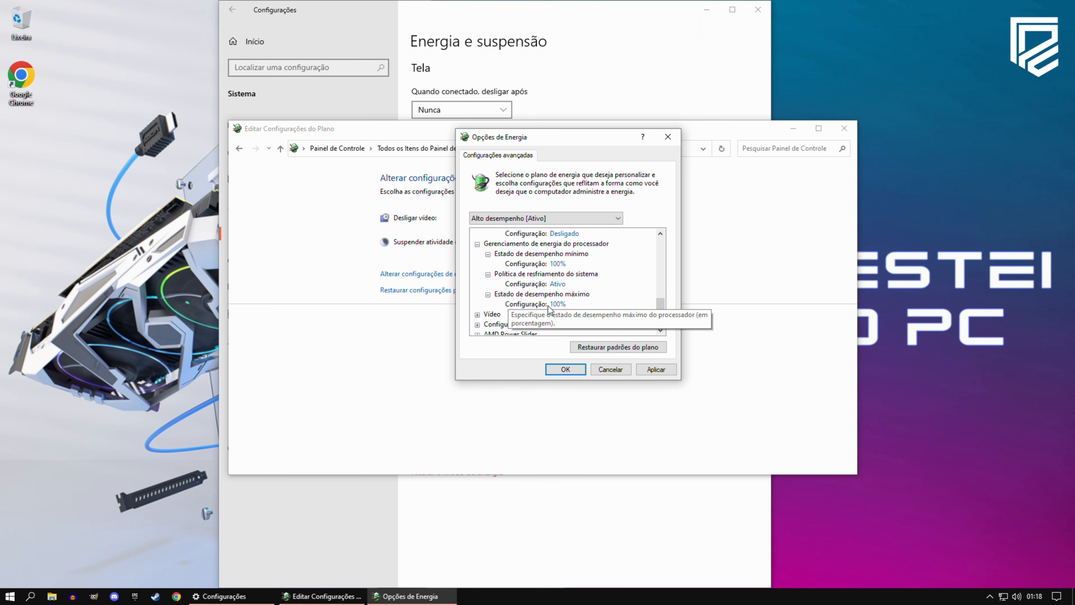
pyautogui.scroll(-1, 549, 309)
# Set Vídeo > Desligar o monitor após to 9999999 minutes
pyautogui.click(478, 295)
pyautogui.click(488, 306)
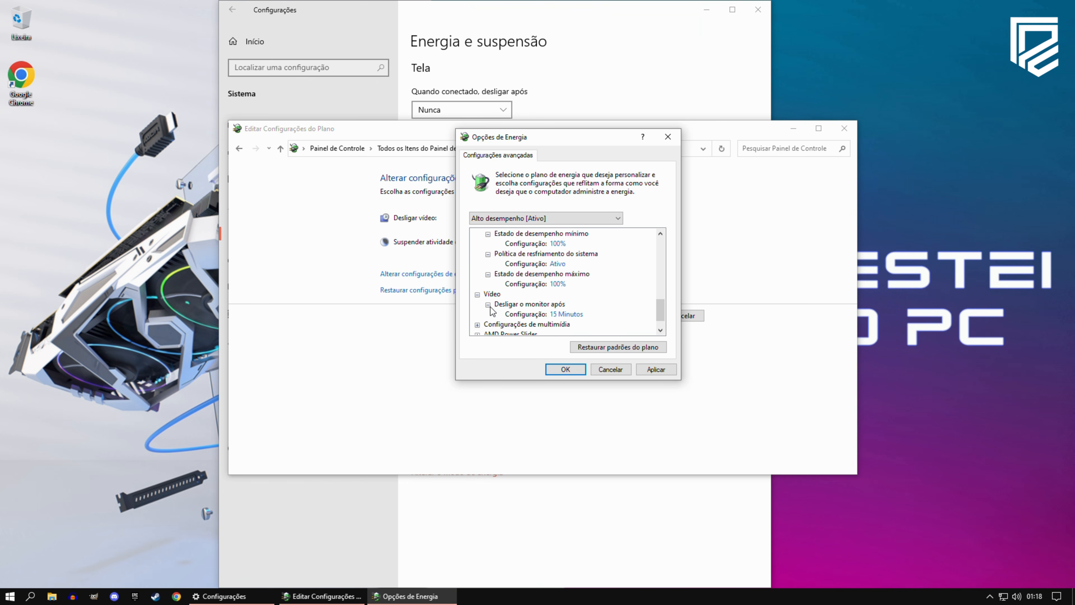
pyautogui.click(563, 314)
pyautogui.doubleClick(594, 313)
pyautogui.write('9999999')
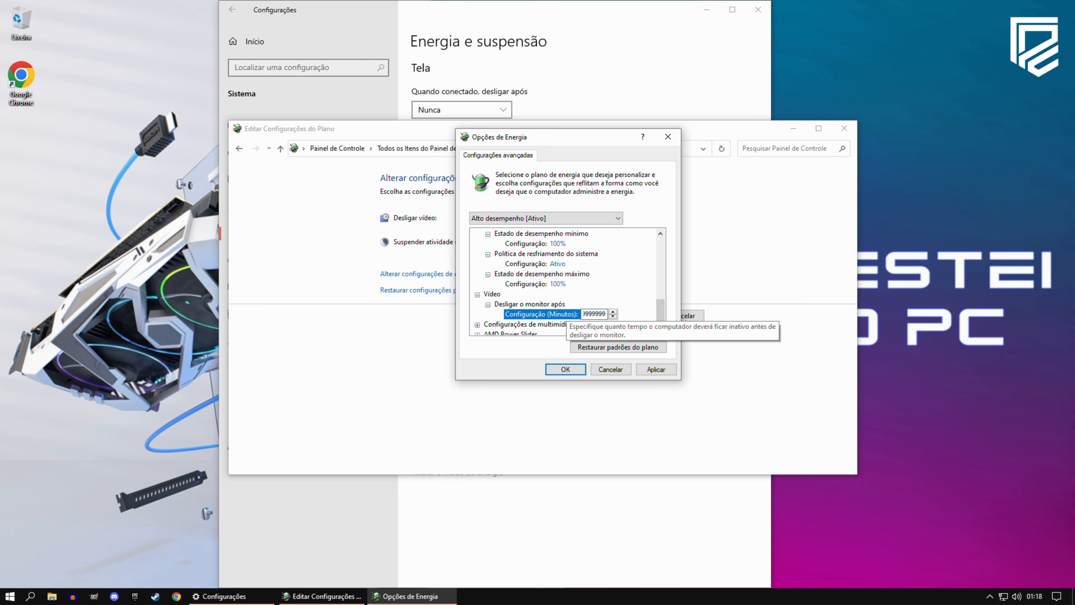
pyautogui.scroll(-1, 477, 307)
# Review the multimedia settings for media sharing and video playback
pyautogui.click(478, 304)
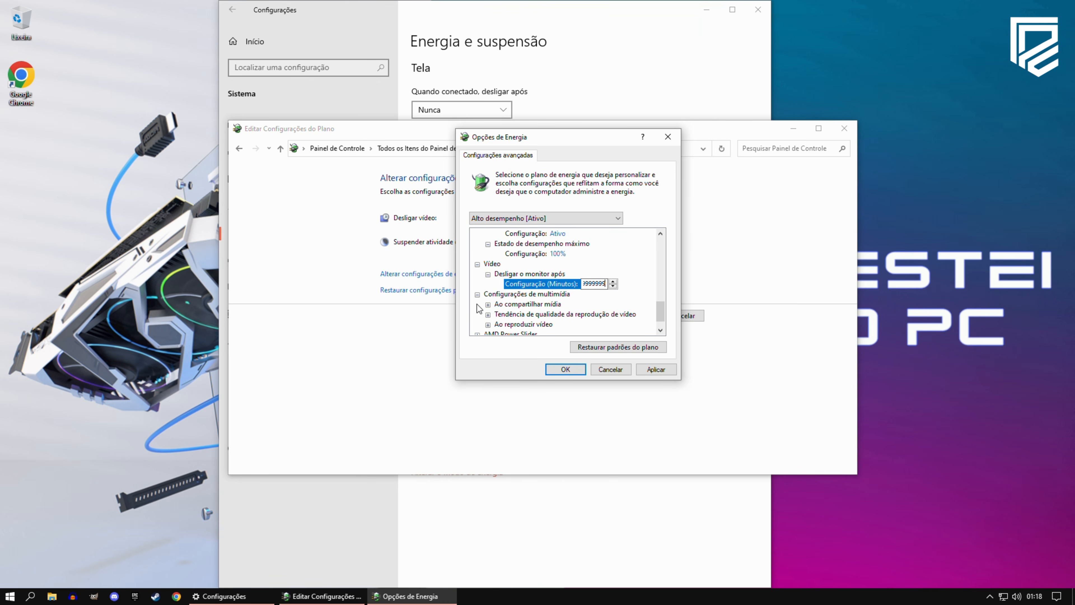
pyautogui.click(488, 305)
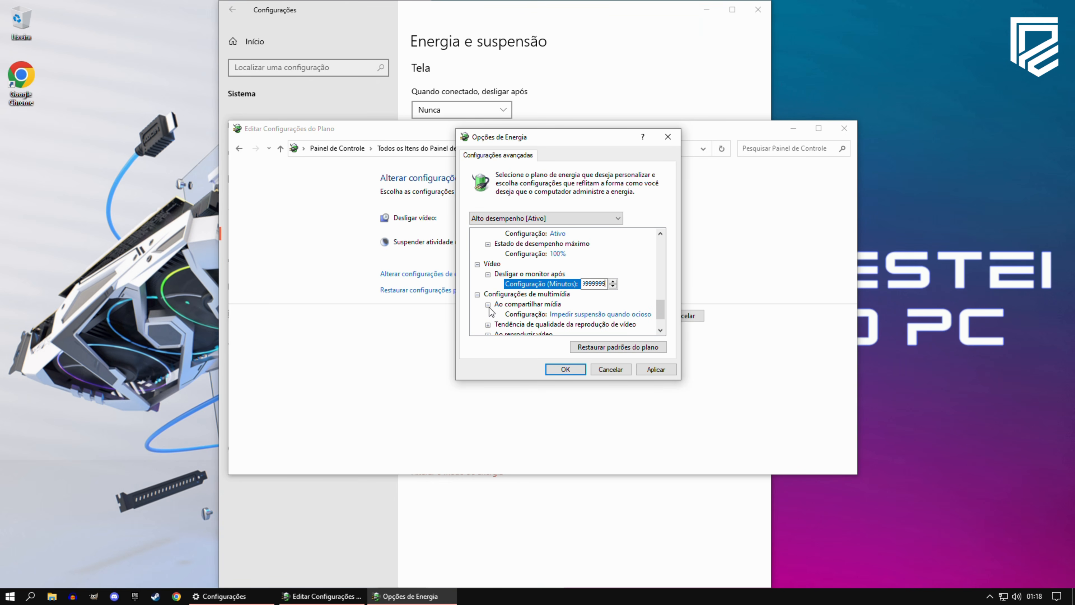
pyautogui.scroll(-1, 495, 309)
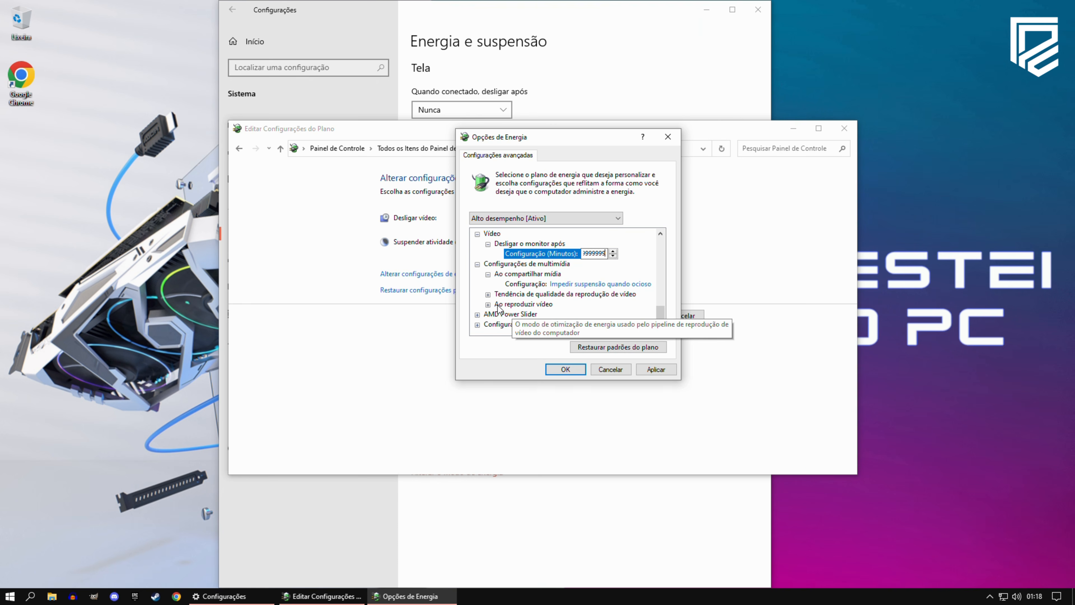
pyautogui.click(488, 294)
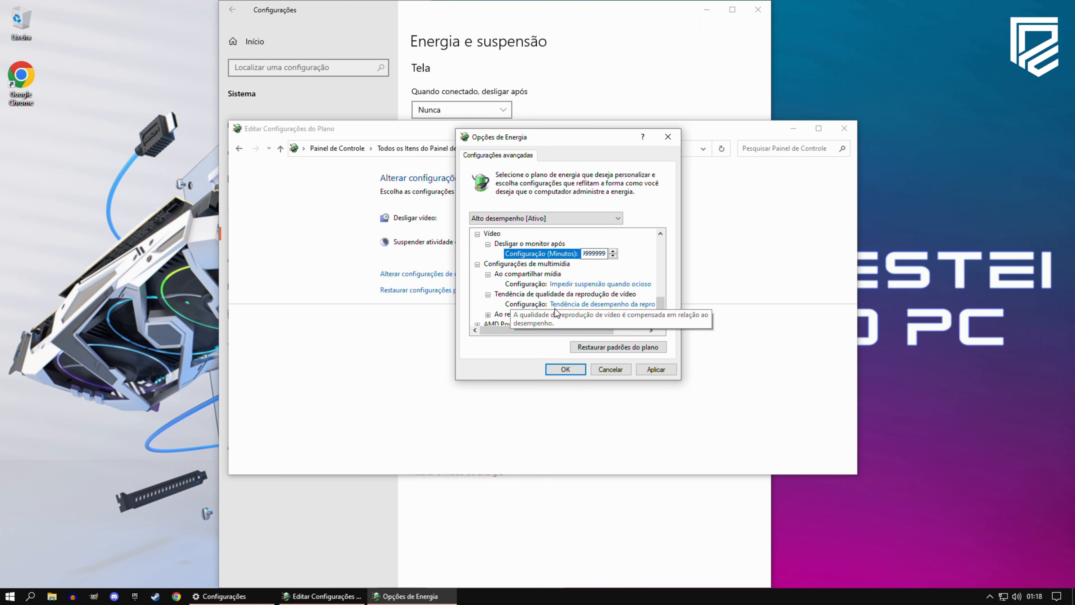
pyautogui.scroll(-1, 554, 308)
pyautogui.click(488, 295)
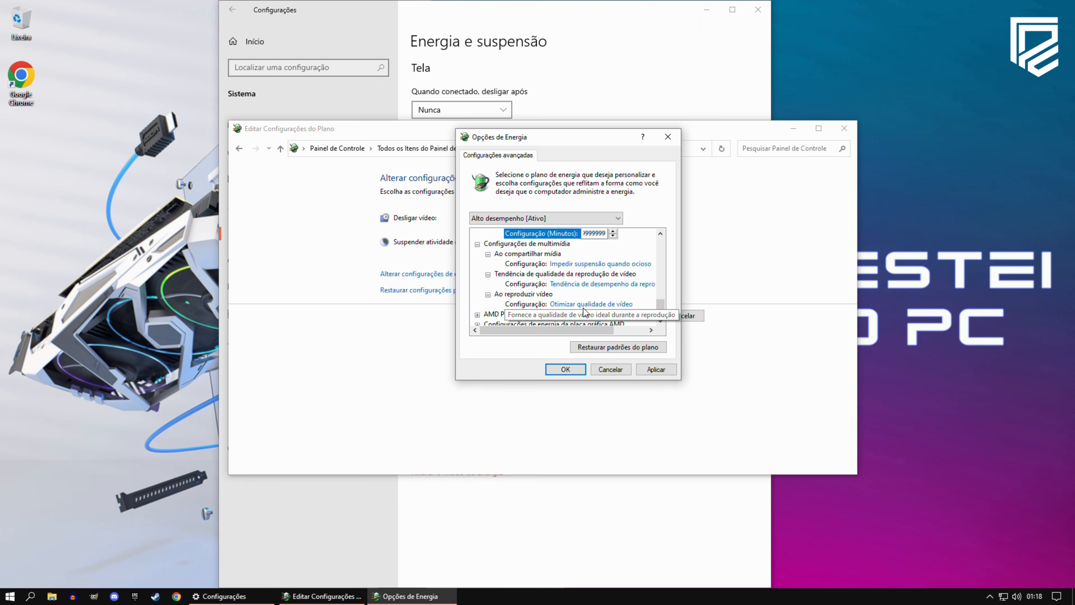
pyautogui.scroll(-1, 584, 312)
# Confirm AMD Powerplay at Maximizar desempenho, then apply and save the plan changes
pyautogui.click(477, 304)
pyautogui.click(489, 314)
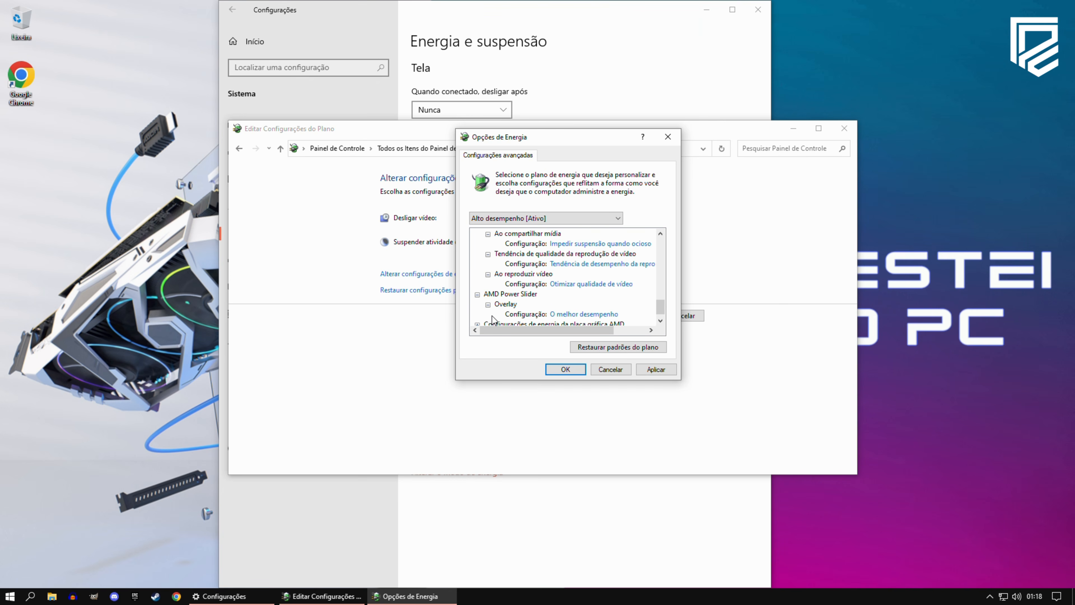
pyautogui.scroll(-1, 492, 315)
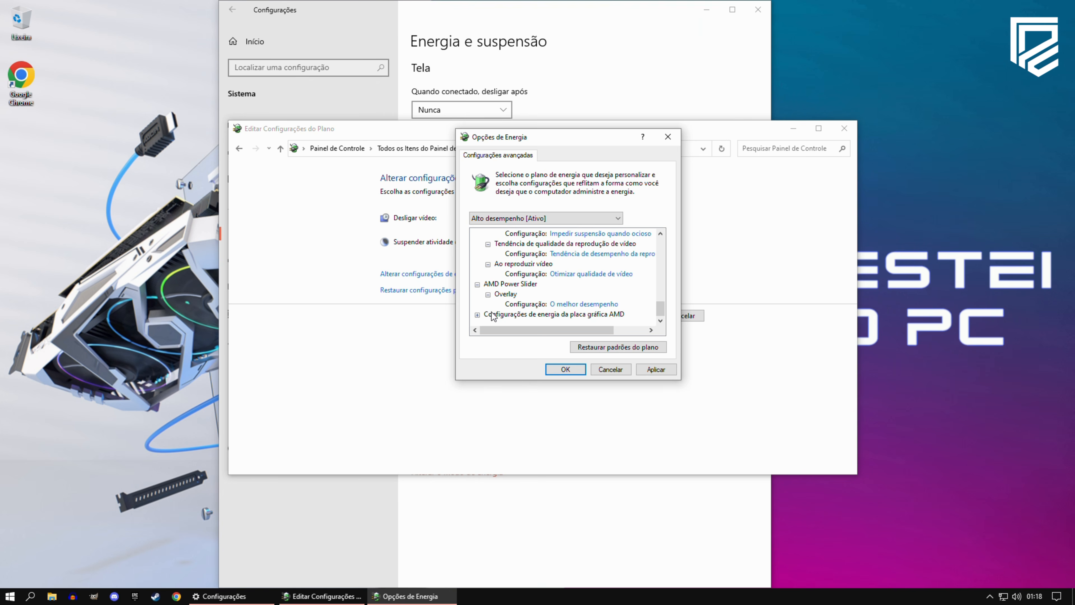
pyautogui.click(479, 314)
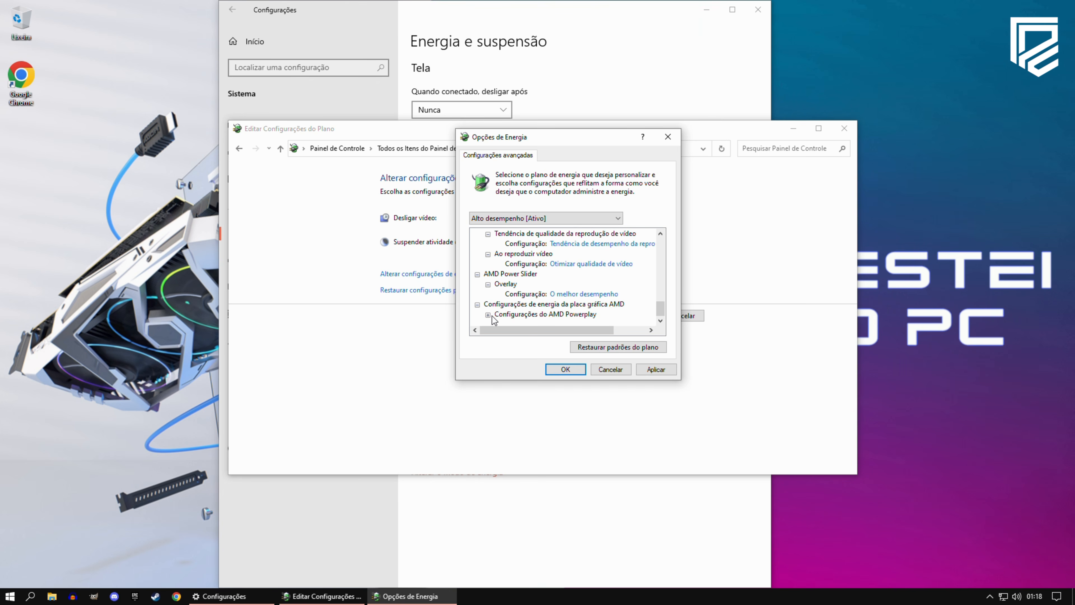
pyautogui.click(490, 316)
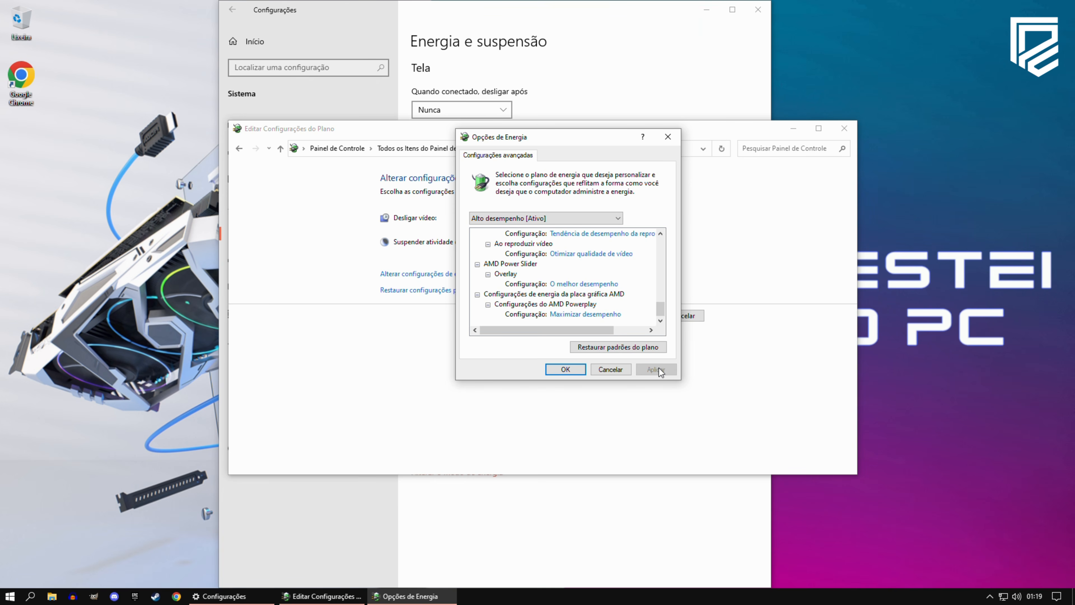
pyautogui.click(578, 371)
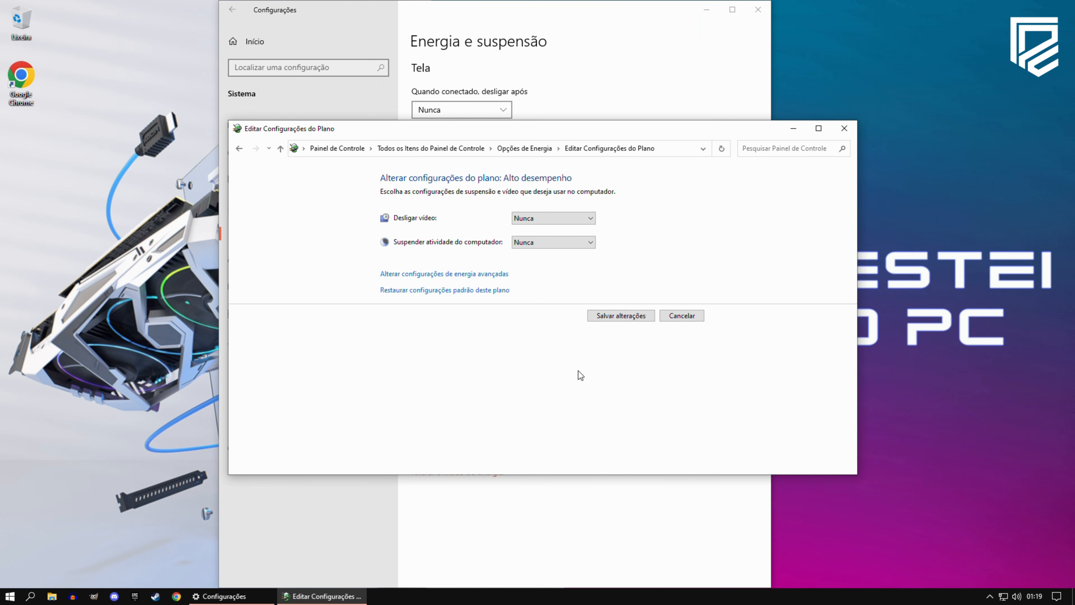
pyautogui.click(646, 315)
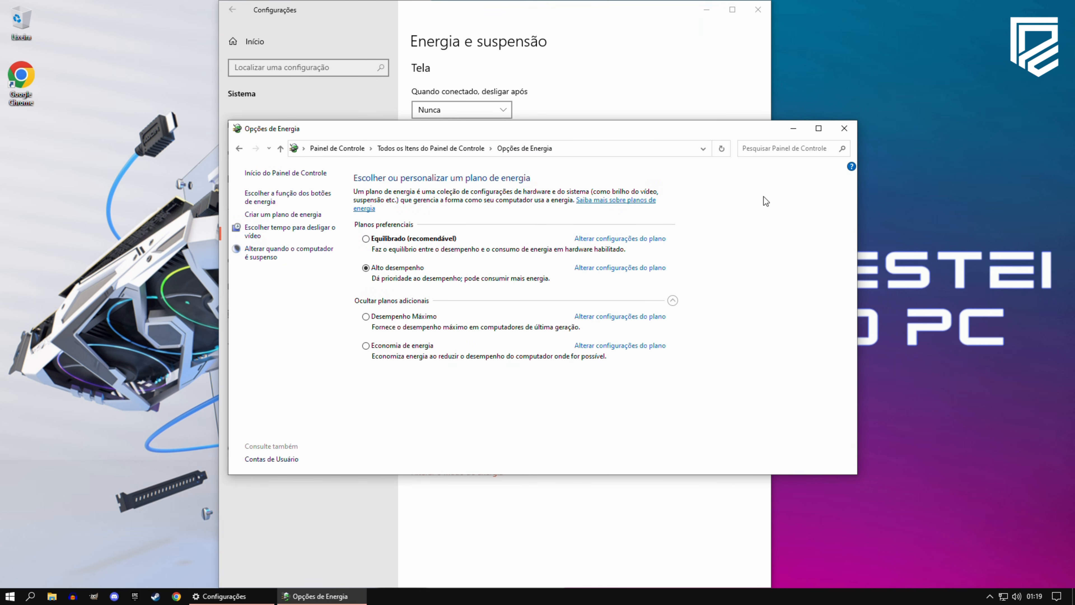
# Remove temporary files, adding thumbnails and delivery optimization files, leaving Downloads unchecked
pyautogui.click(843, 129)
pyautogui.click(314, 260)
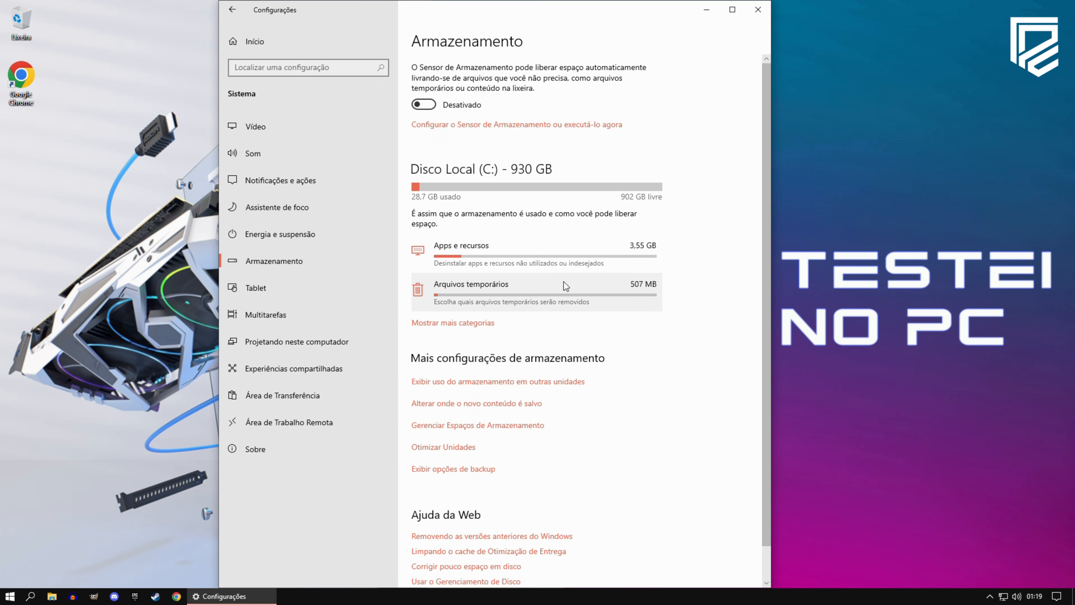
pyautogui.click(538, 297)
pyautogui.click(244, 220)
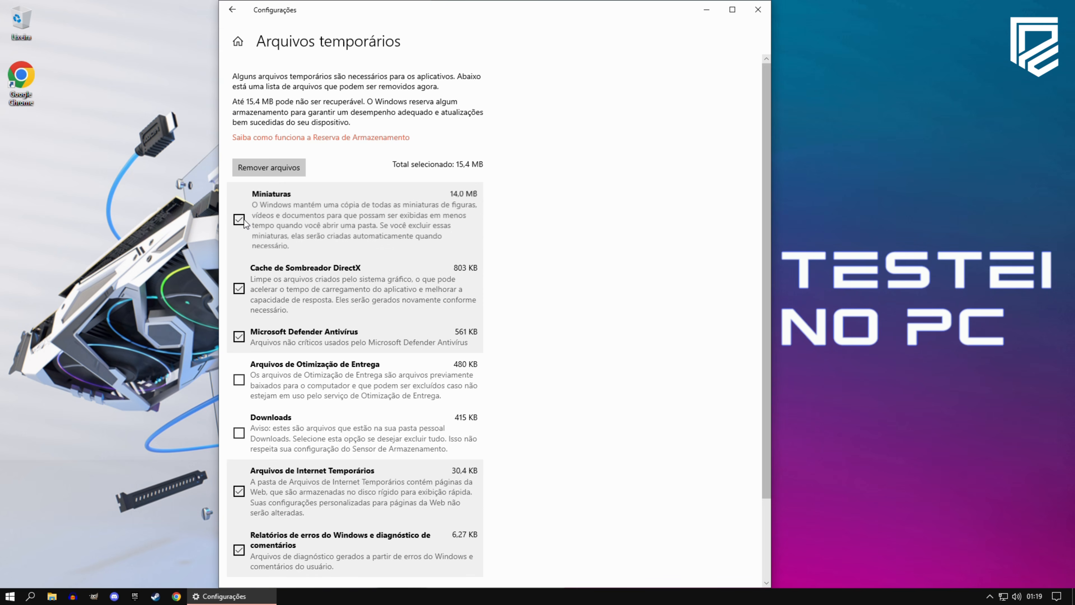
pyautogui.click(243, 388)
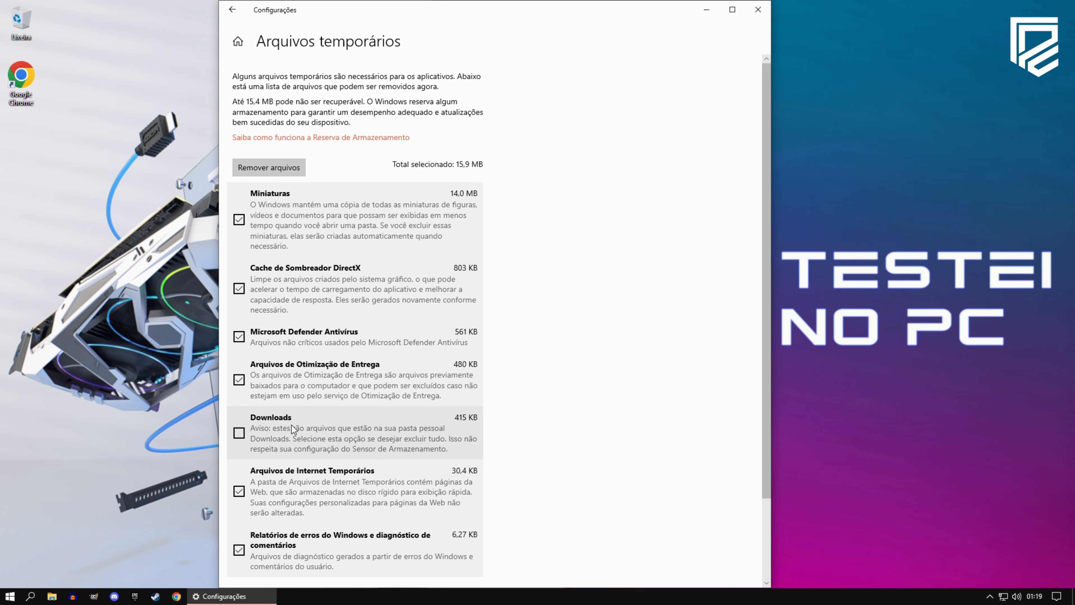
pyautogui.scroll(-2, 284, 420)
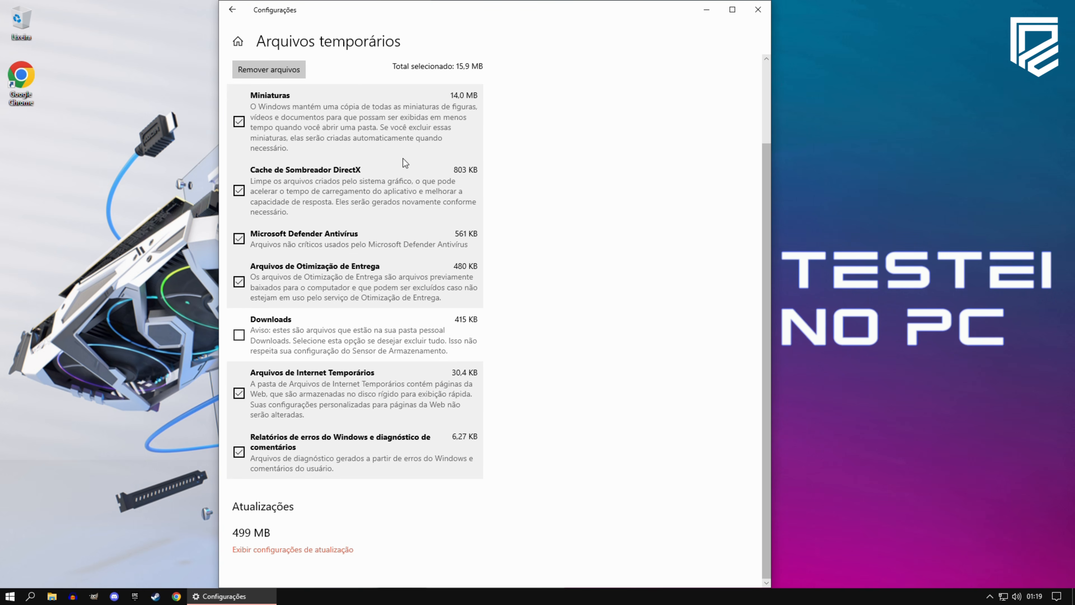
pyautogui.click(289, 73)
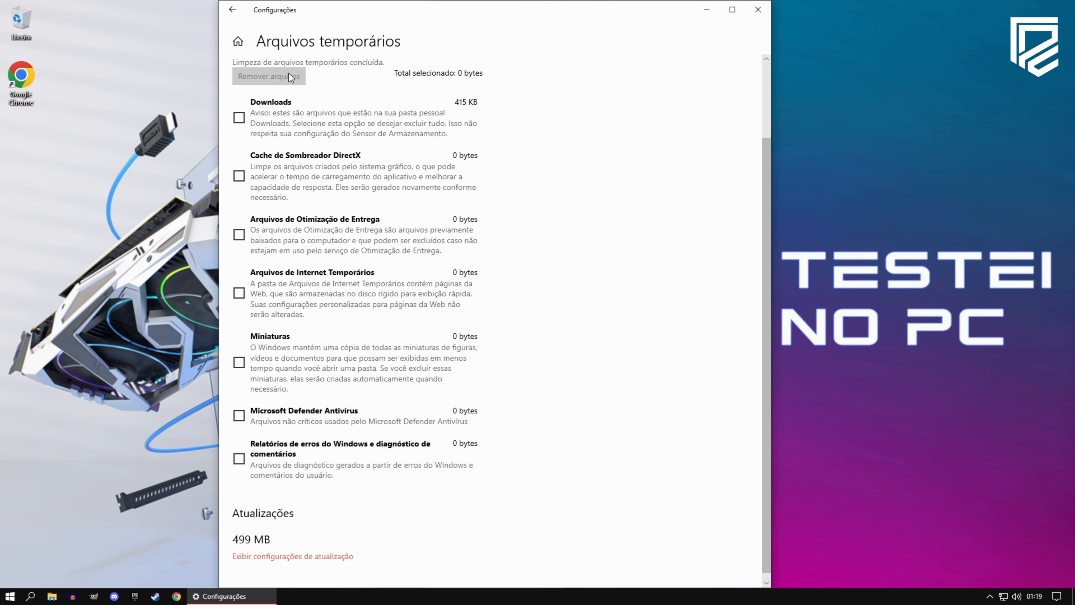
pyautogui.click(232, 16)
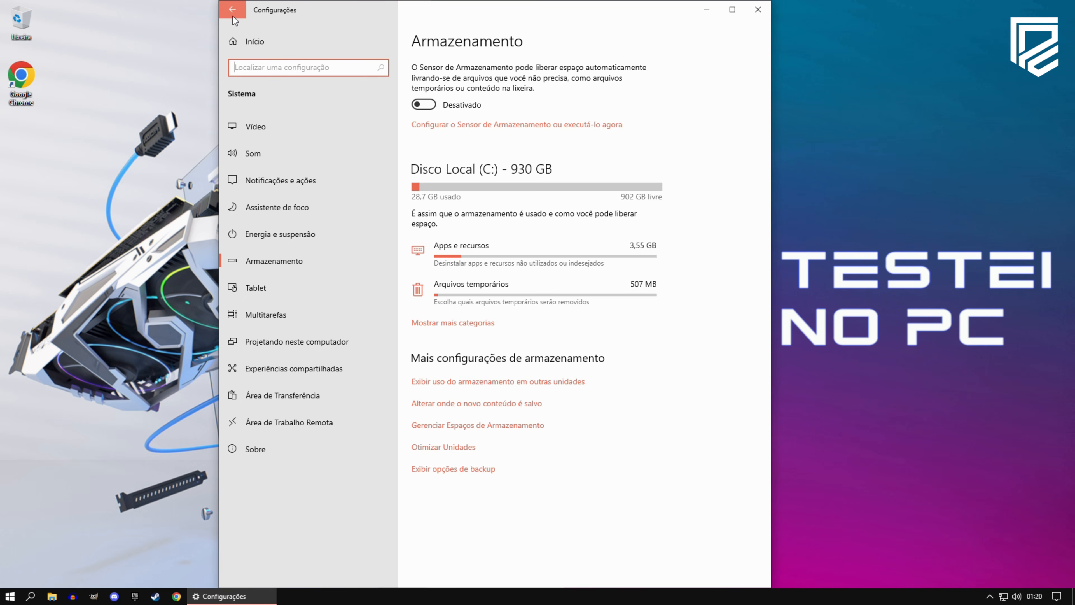
# Review the Tablet dropdowns, keeping sign-in at hardware-appropriate mode and switching at Não alternar
pyautogui.click(339, 290)
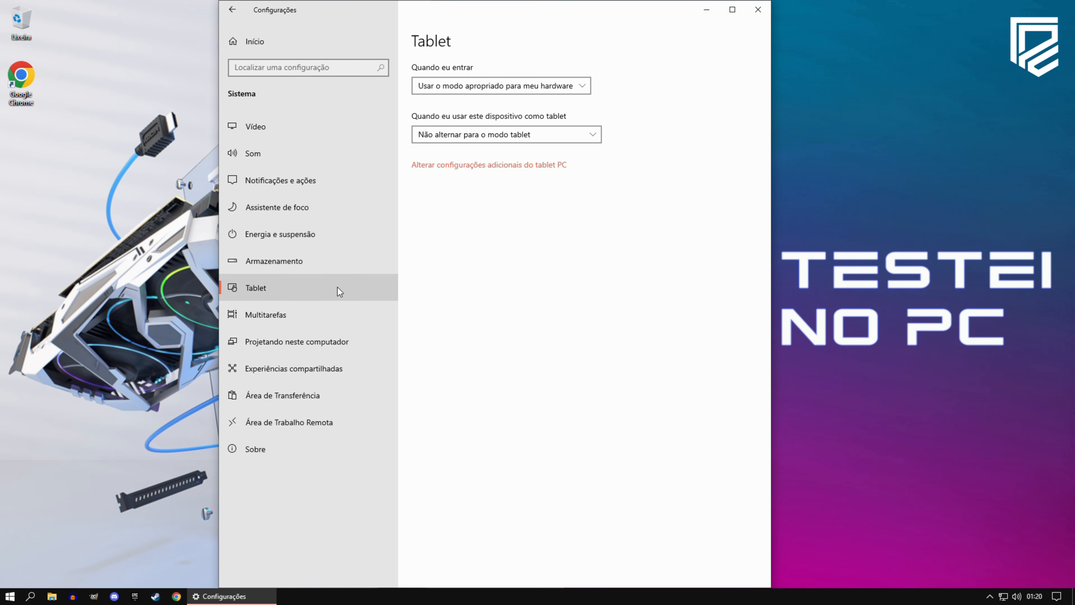
pyautogui.click(588, 91)
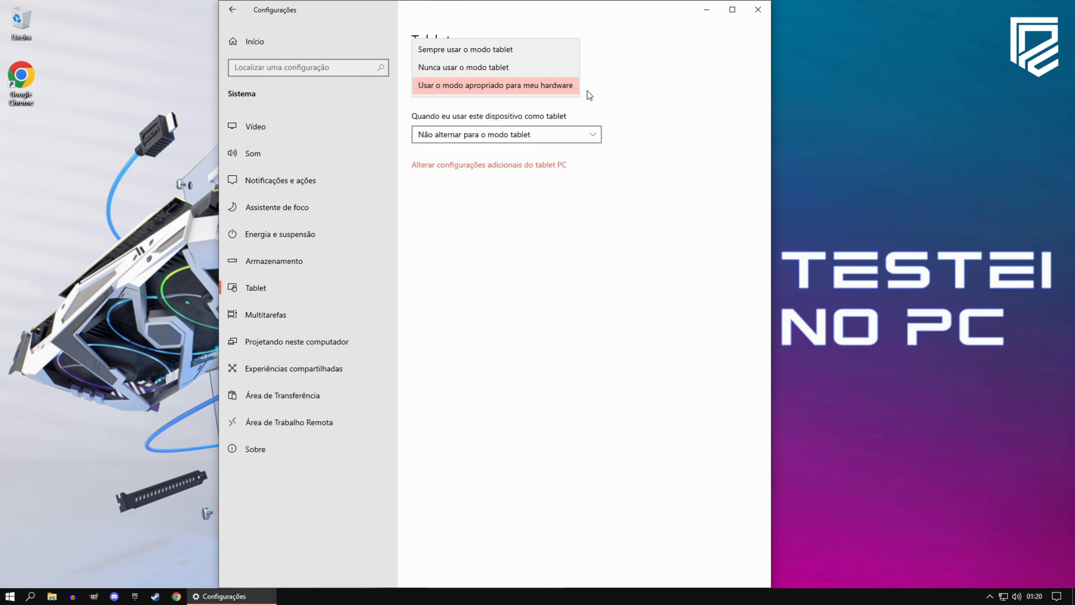
pyautogui.click(555, 72)
pyautogui.click(558, 91)
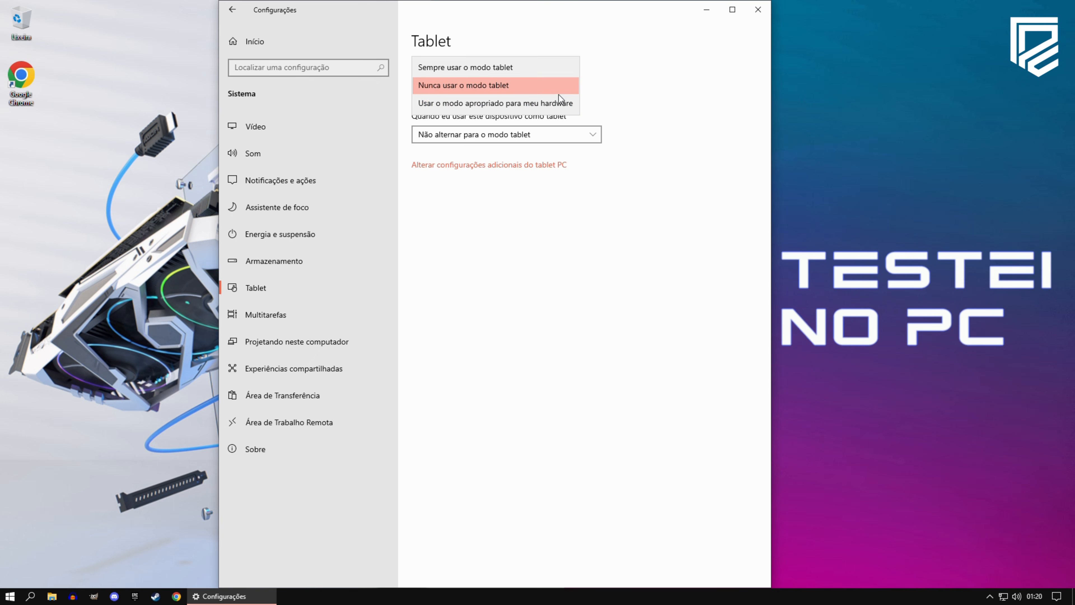
pyautogui.click(565, 109)
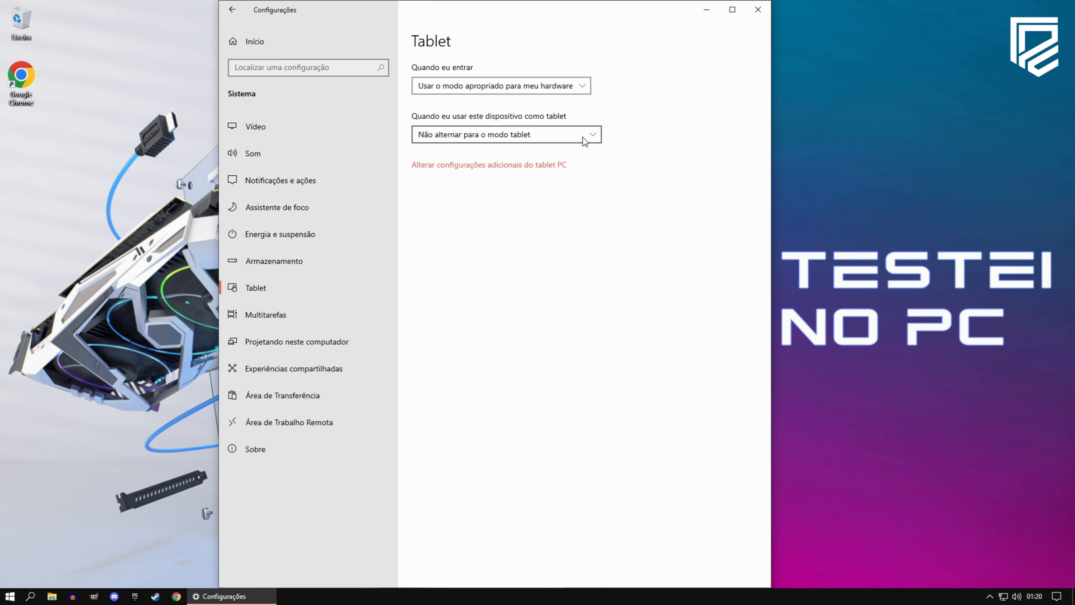
pyautogui.click(598, 136)
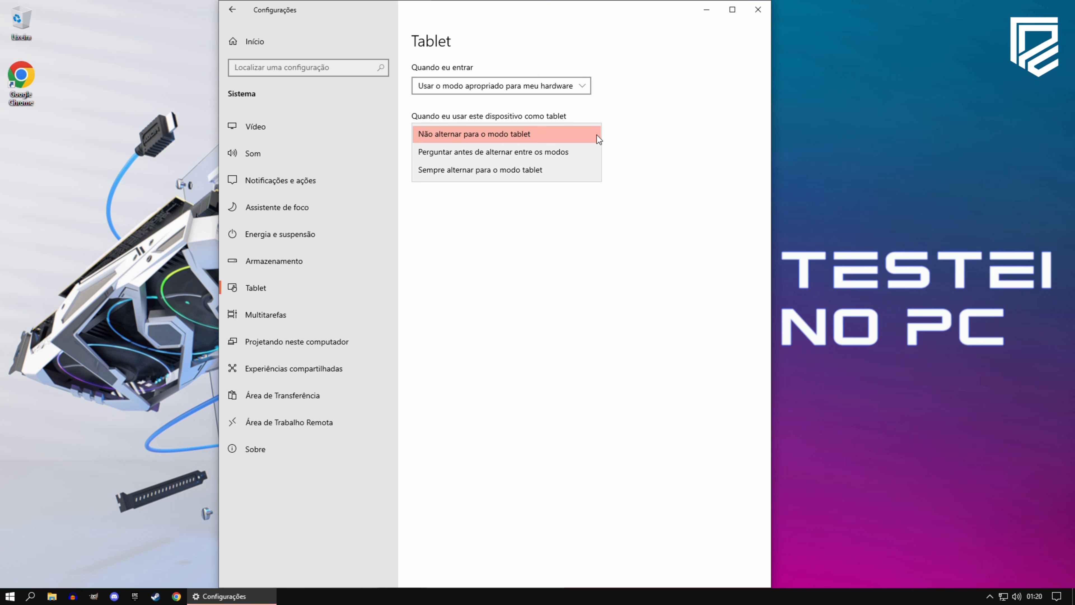
pyautogui.click(596, 135)
# Go to Multitarefas and restore the Settings window to full height
pyautogui.click(336, 312)
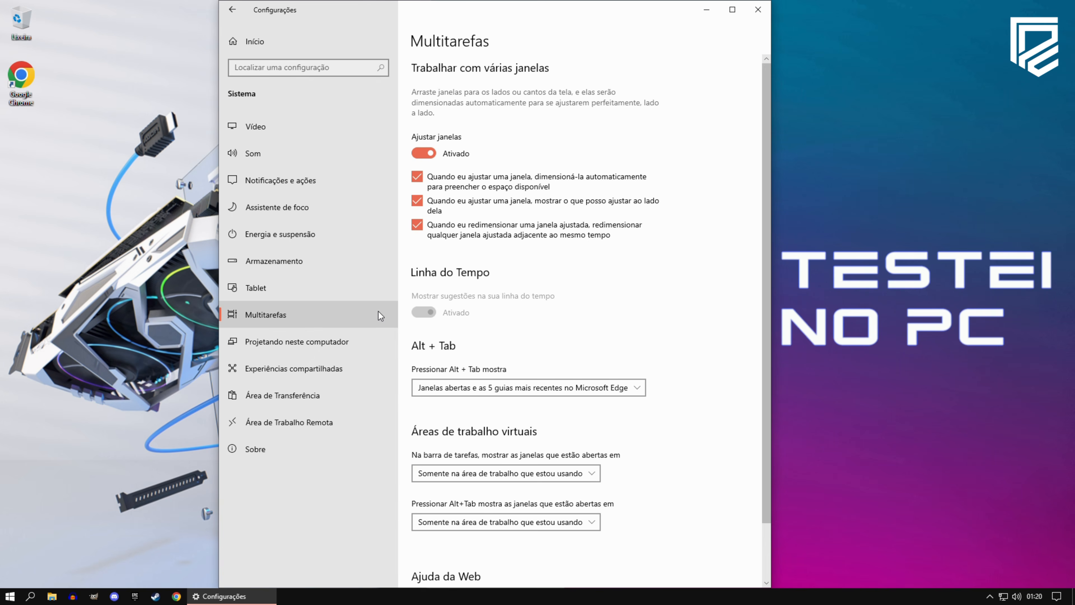
pyautogui.moveTo(574, 6); pyautogui.dragTo(534, 121)
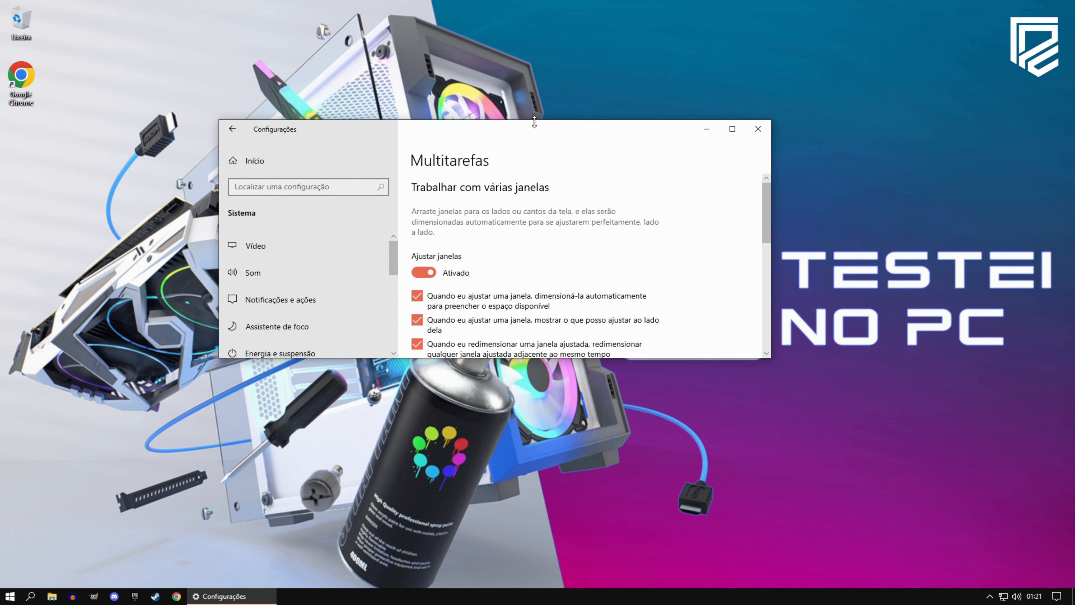
pyautogui.doubleClick(534, 121)
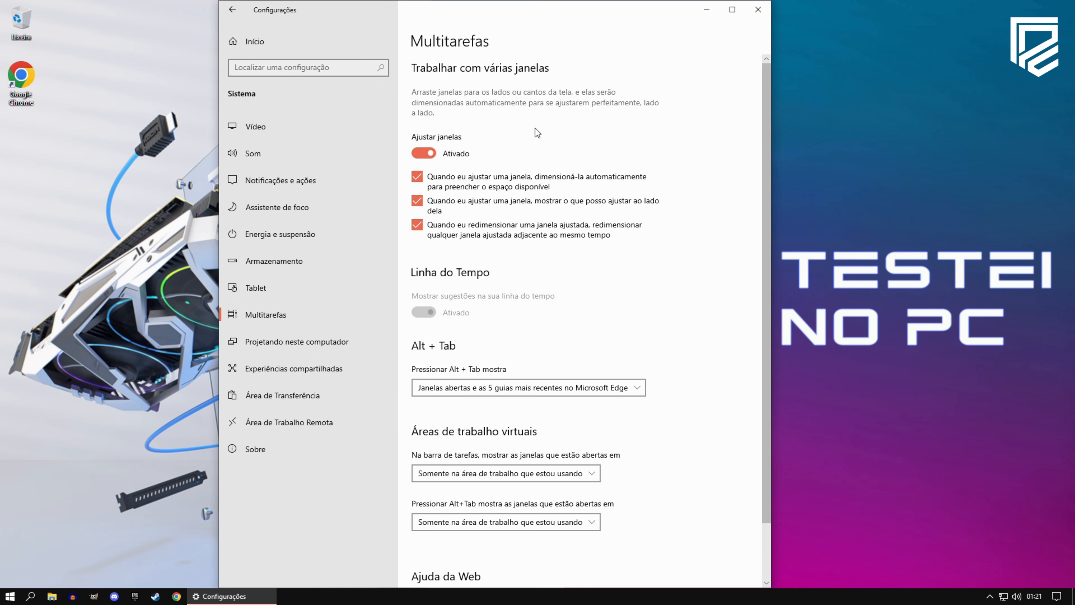
# Set Compartilhar entre dispositivos to Desativado under Experiências compartilhadas
pyautogui.click(336, 344)
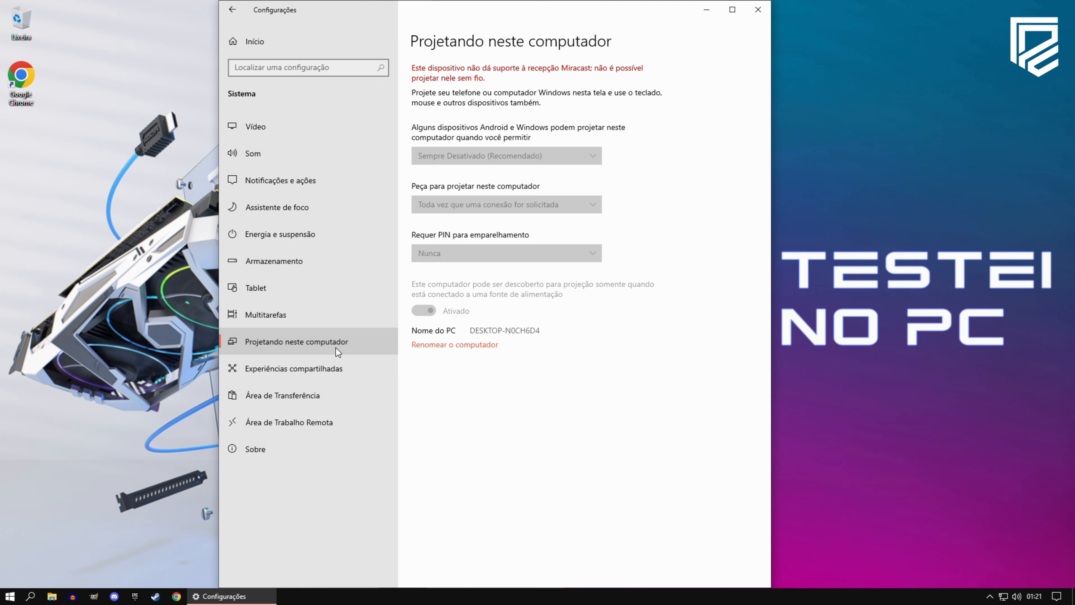
pyautogui.click(337, 372)
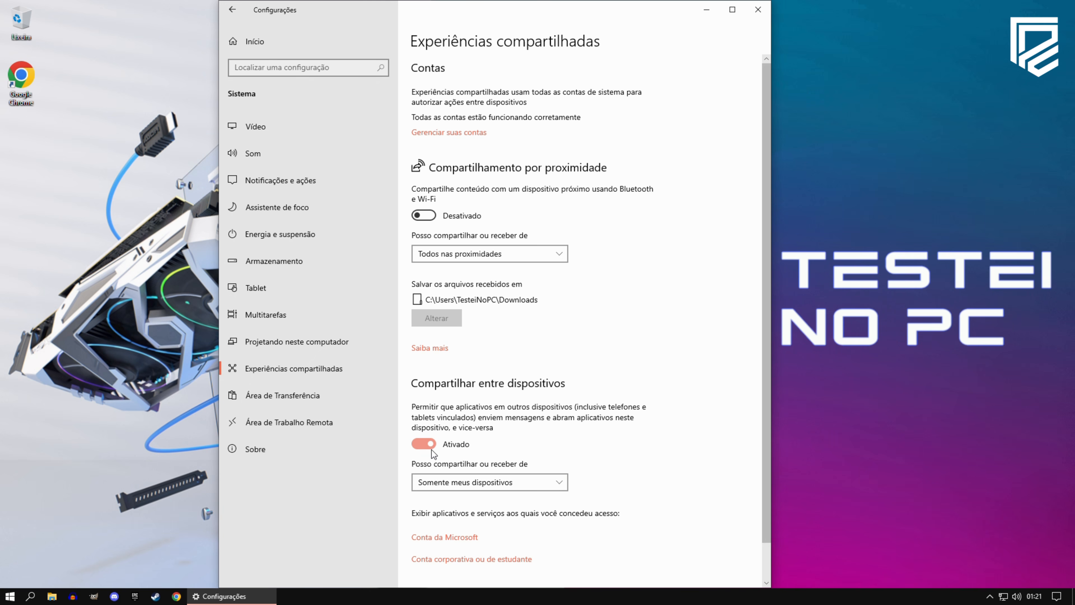
pyautogui.click(422, 449)
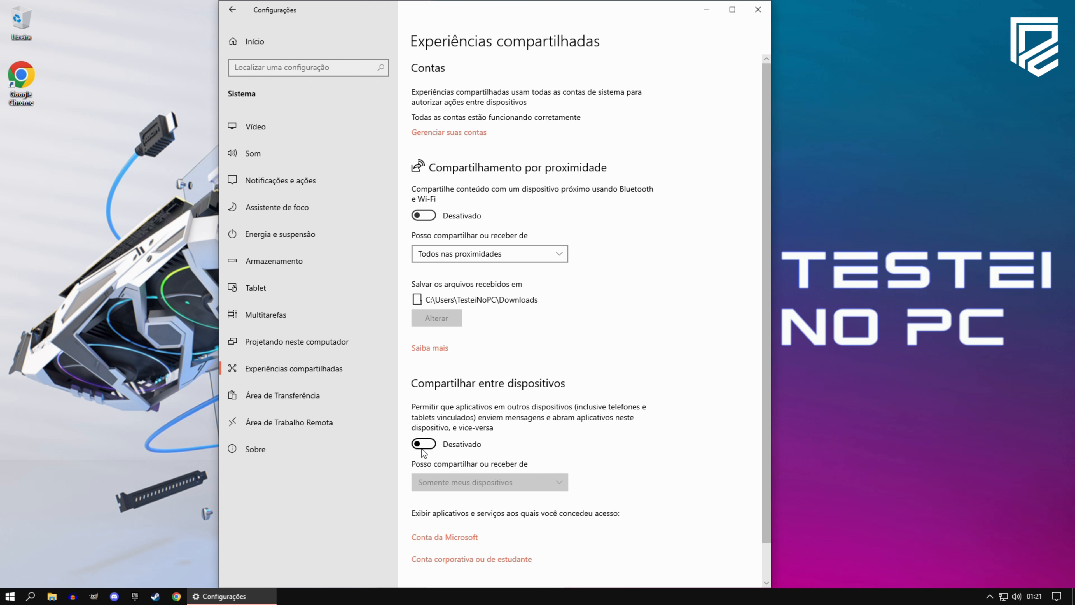
pyautogui.scroll(-2, 422, 450)
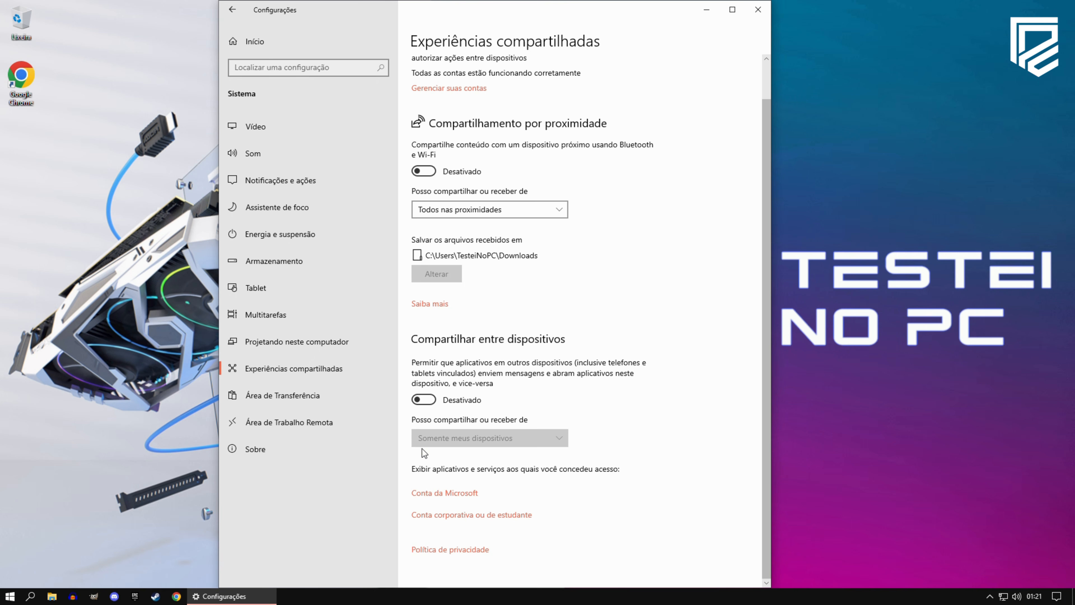
# Browse Área de Transferência and Área de Trabalho Remota, then go to the Sobre page
pyautogui.click(339, 405)
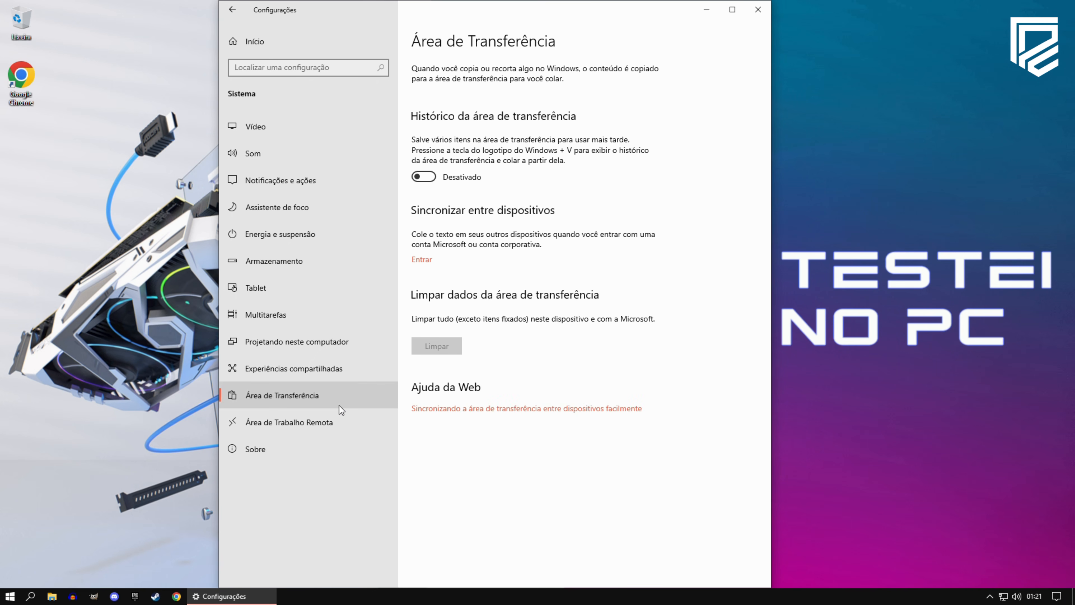
pyautogui.click(342, 425)
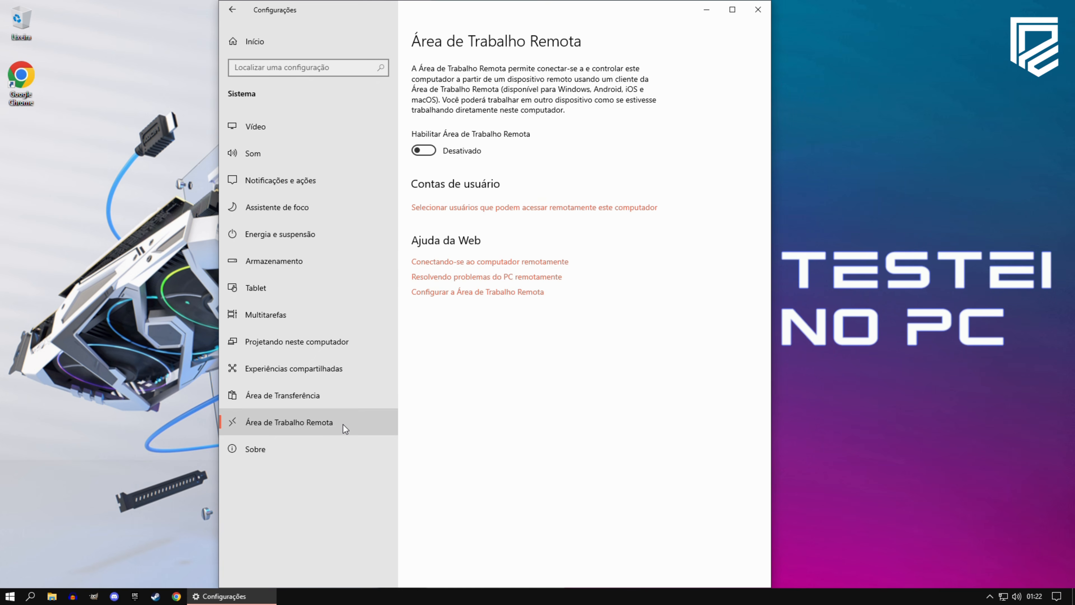
pyautogui.click(325, 448)
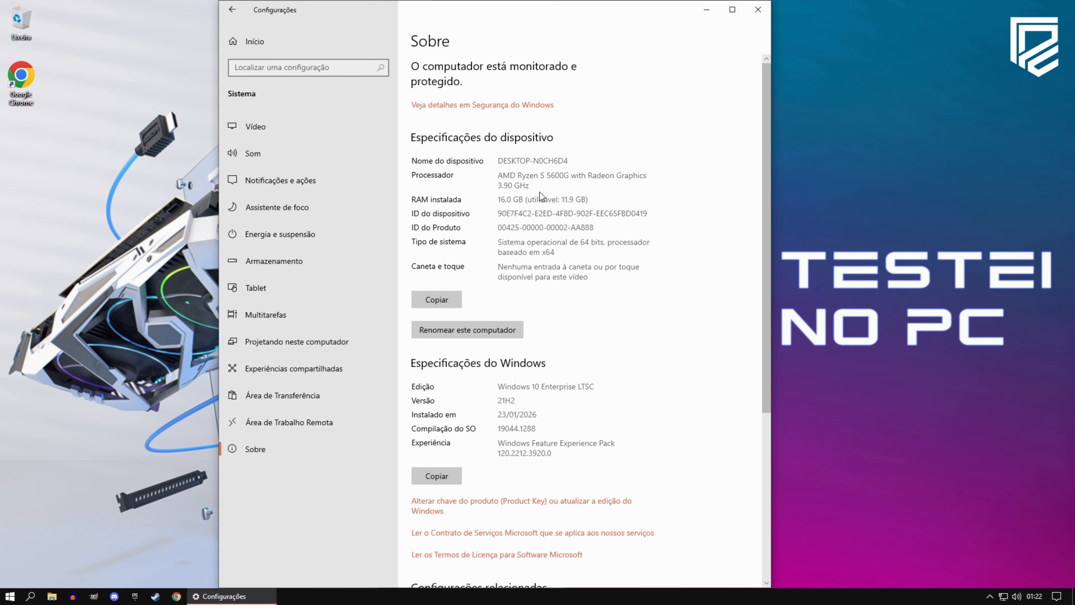
# Rename this PC to TesteiNoPC-5600G
pyautogui.scroll(-2, 529, 225)
pyautogui.click(517, 261)
pyautogui.write('TesteiNoPC-')
pyautogui.write('0G')
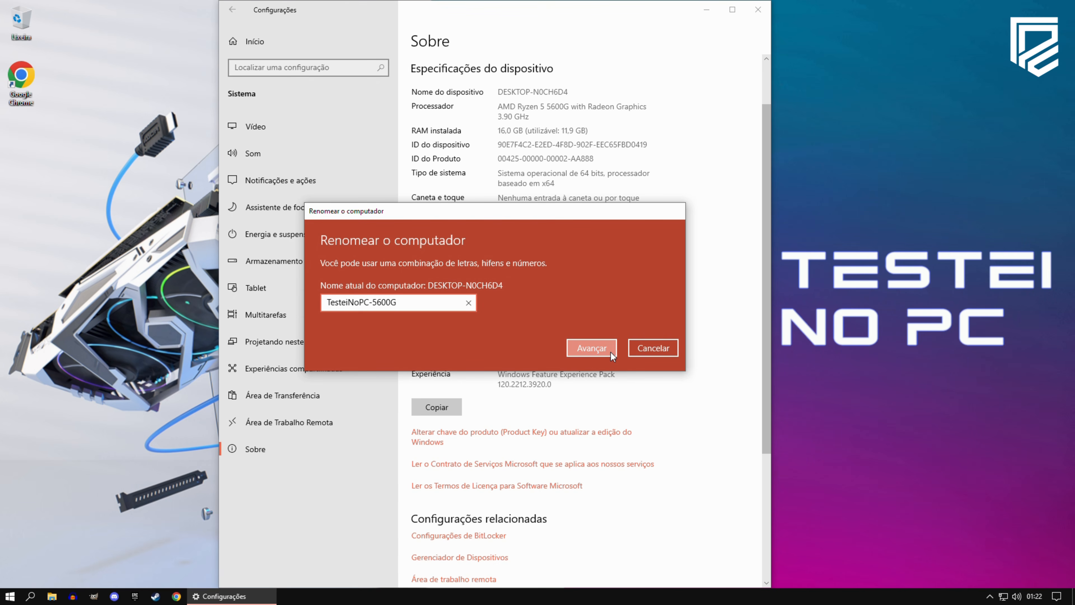
pyautogui.click(611, 352)
# In Performance Options, choose Ajustar para obter um melhor desempenho for visual effects
pyautogui.scroll(-5, 636, 328)
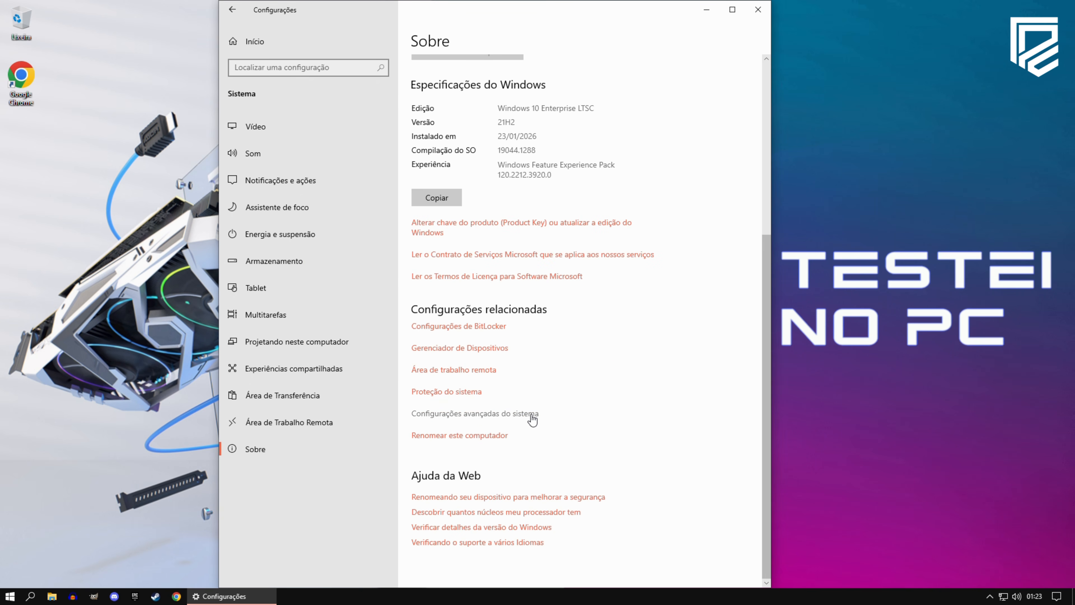
pyautogui.click(532, 414)
pyautogui.moveTo(214, 103); pyautogui.dragTo(509, 168)
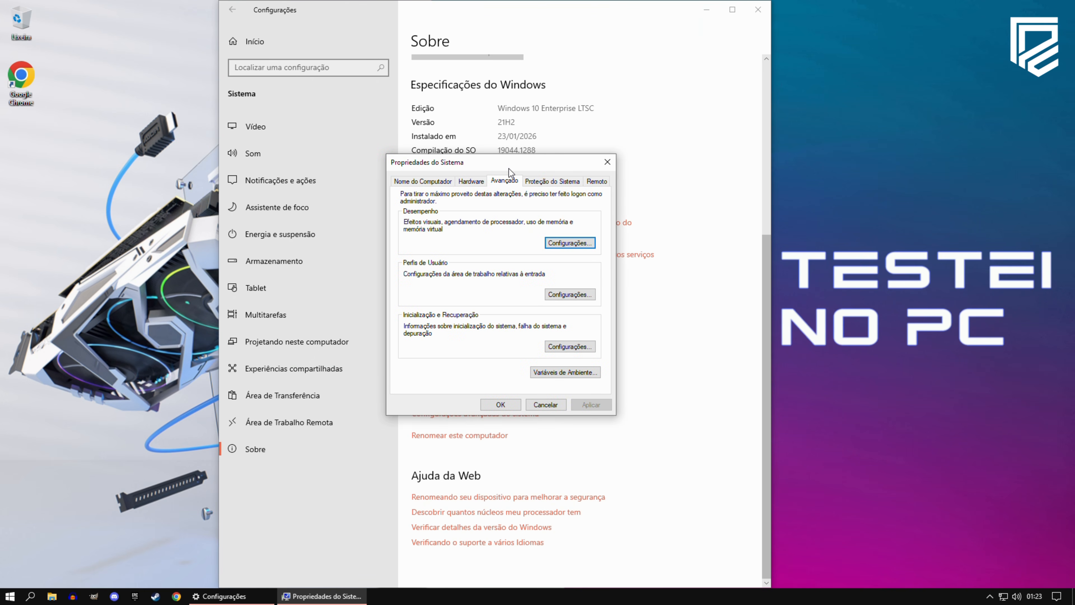
pyautogui.click(591, 243)
pyautogui.moveTo(588, 204); pyautogui.dragTo(564, 160)
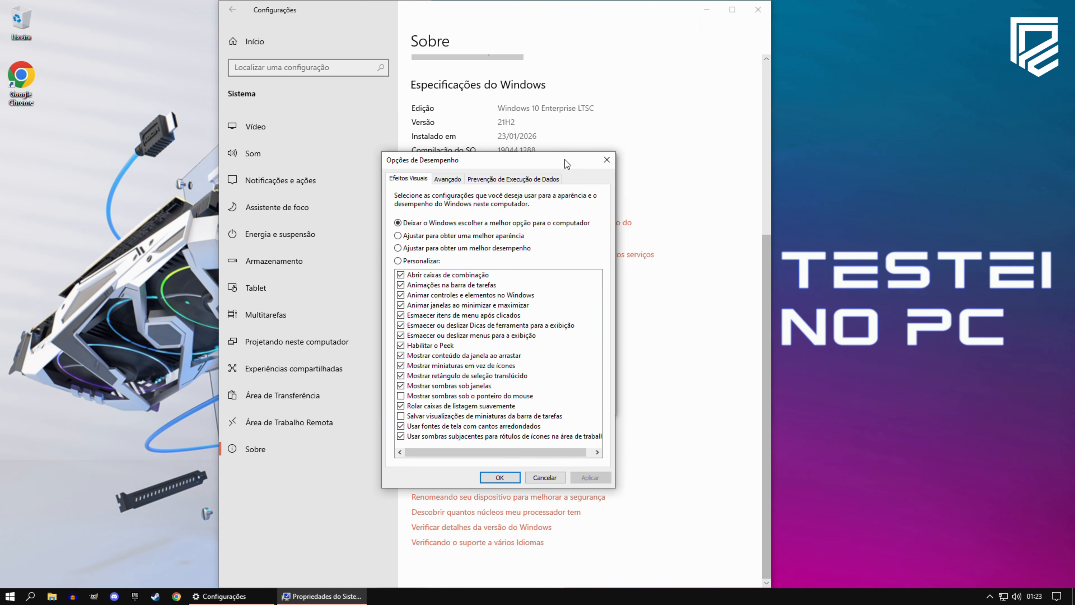
pyautogui.click(494, 248)
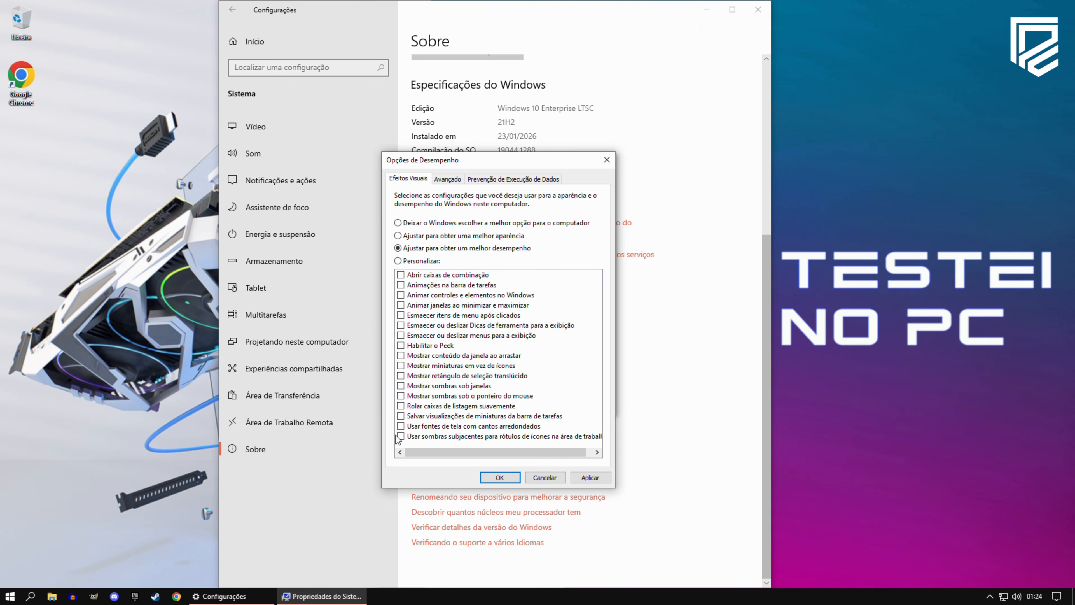
# Keep only smoothed screen font edges and thumbnails in the visual effects, and apply
pyautogui.click(401, 426)
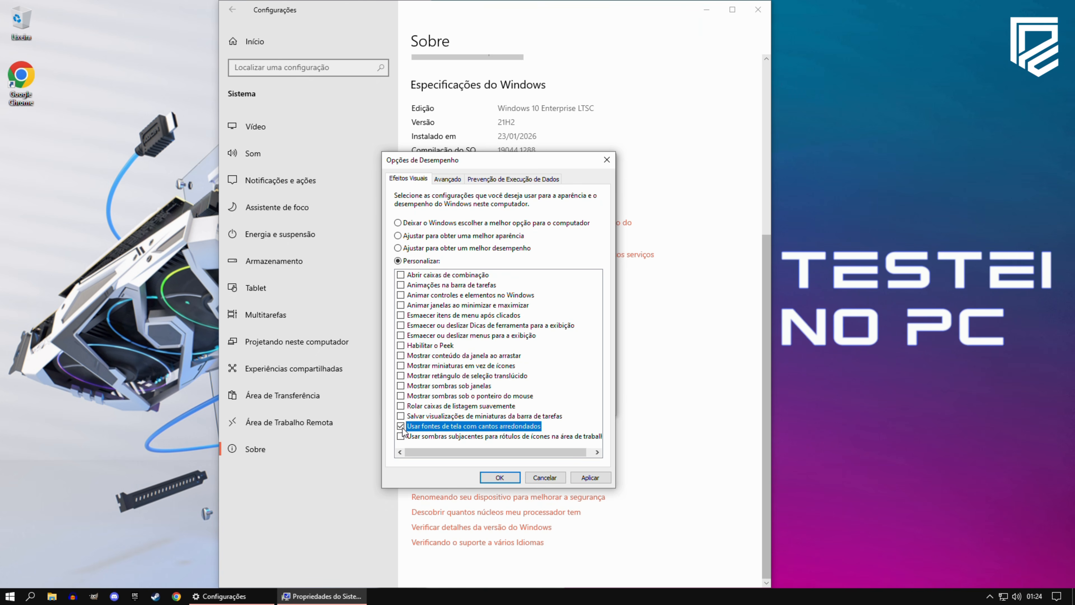
pyautogui.click(401, 366)
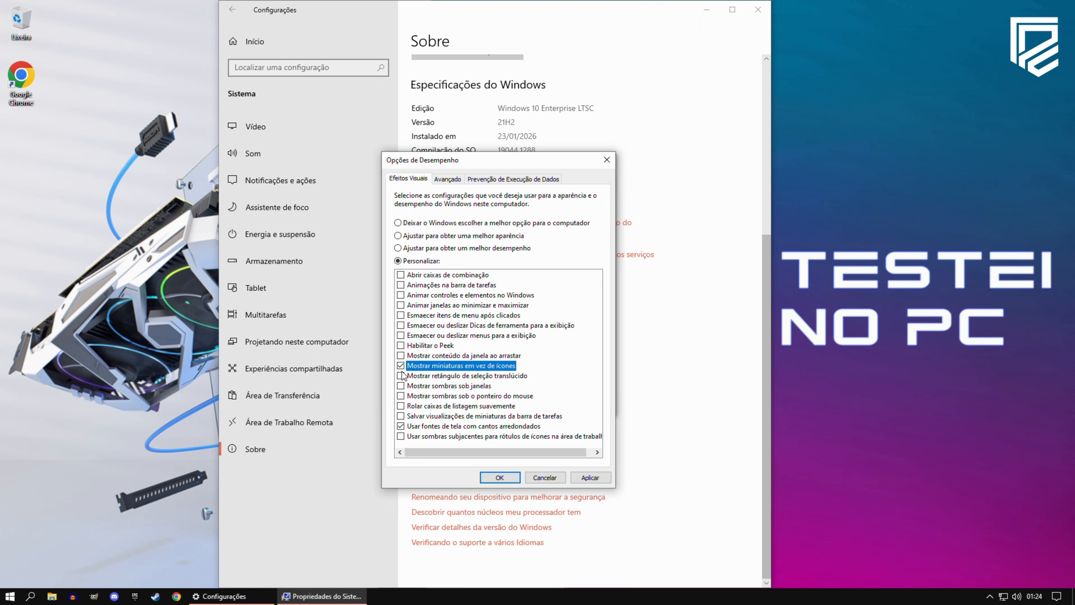
pyautogui.click(588, 479)
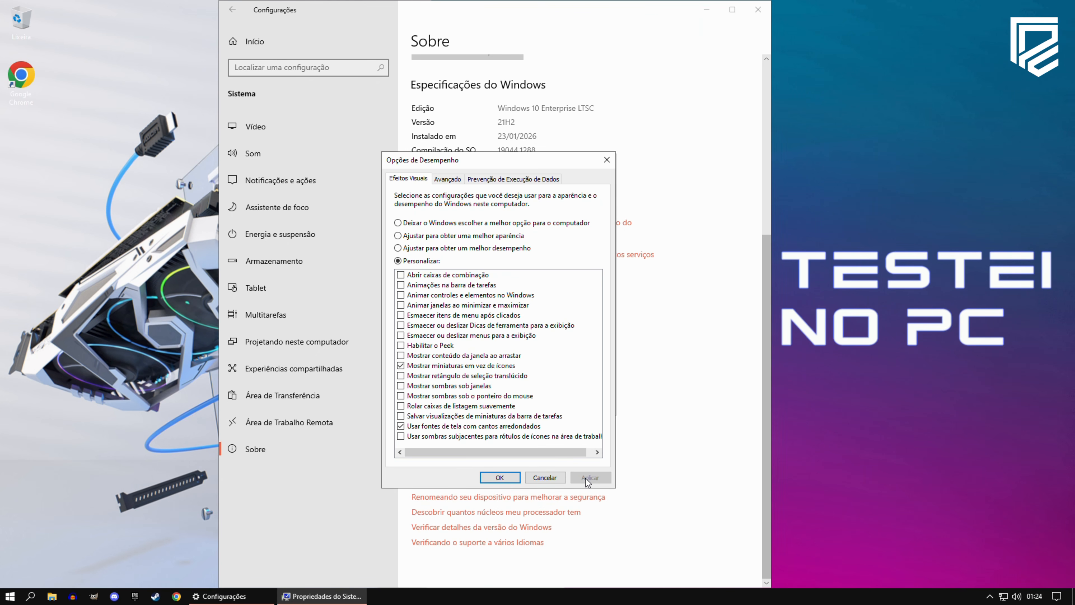
pyautogui.click(460, 180)
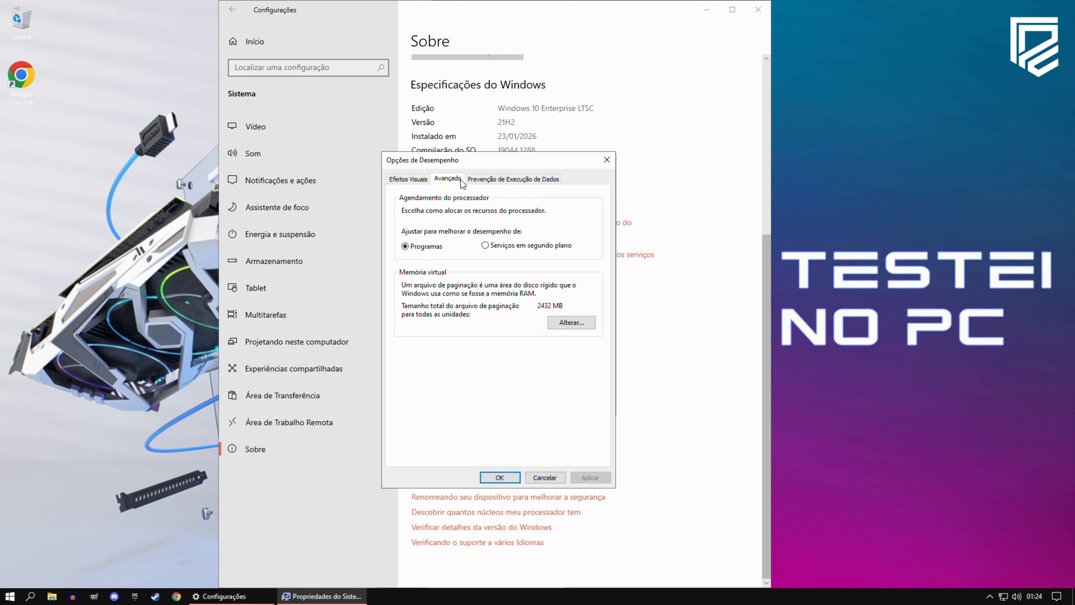
# Turn off automatic paging file management and choose a custom paging file size for drive C:
pyautogui.click(573, 323)
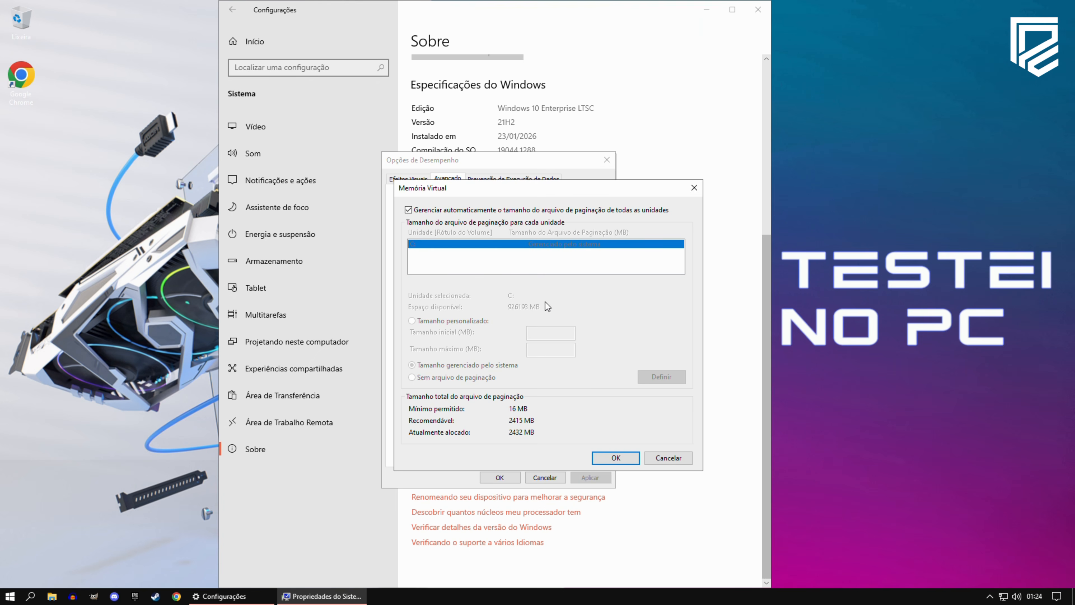
pyautogui.click(407, 211)
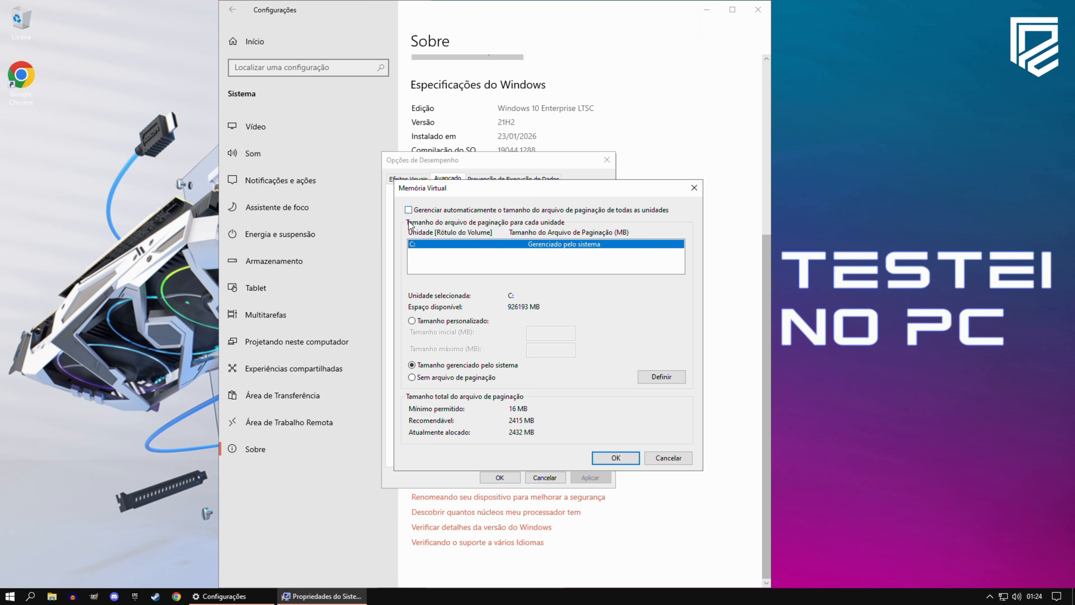
pyautogui.click(412, 322)
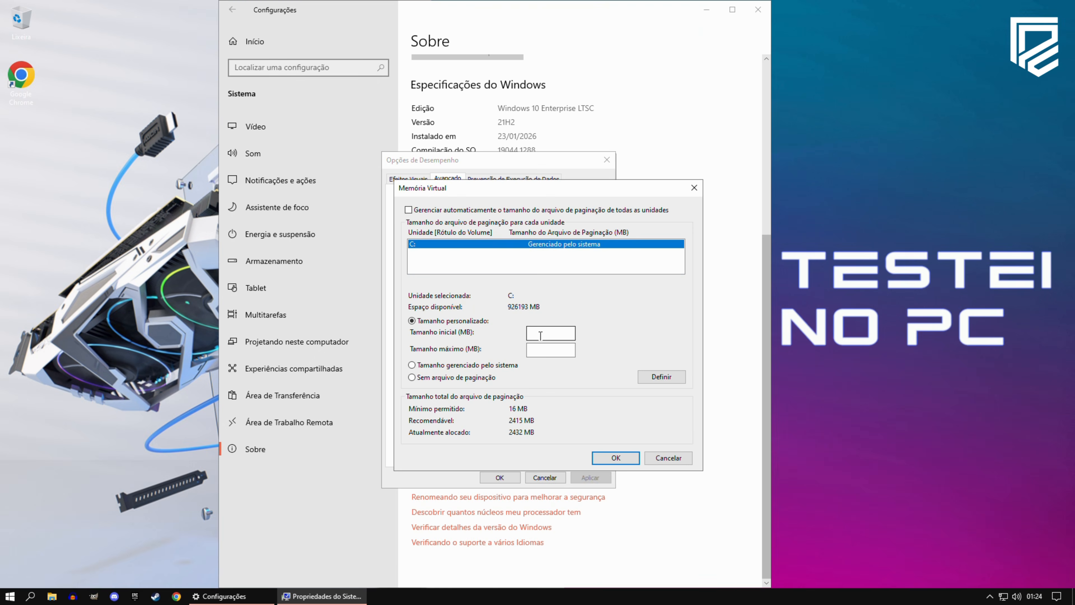
pyautogui.click(555, 333)
# Open Calculadora and compute 1024 × 16 = 16384
pyautogui.click(30, 596)
pyautogui.write('calculadora')
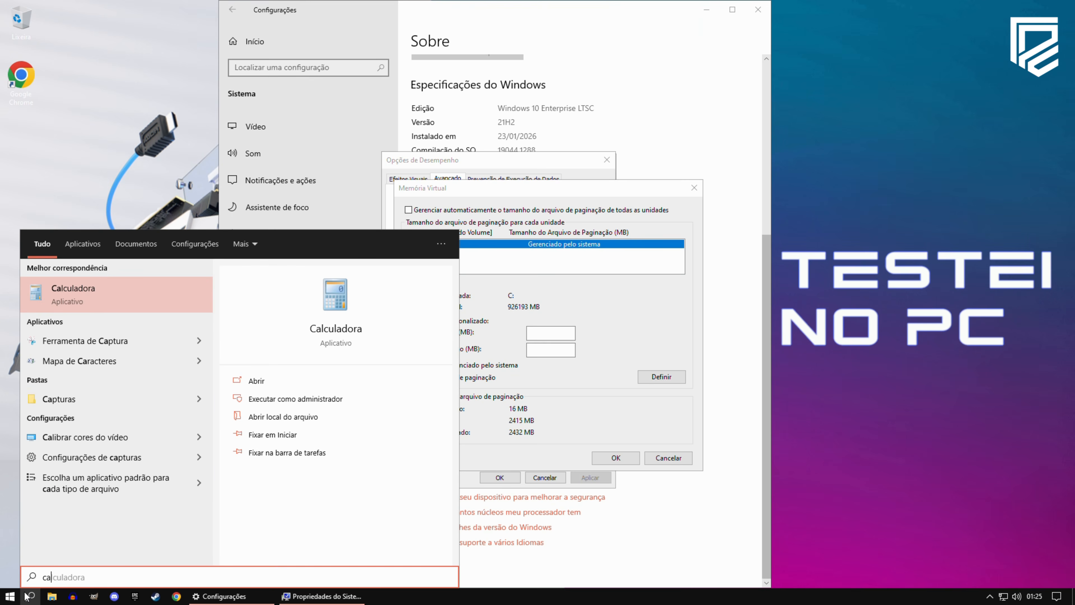
pyautogui.click(123, 300)
pyautogui.moveTo(180, 139); pyautogui.dragTo(315, 251)
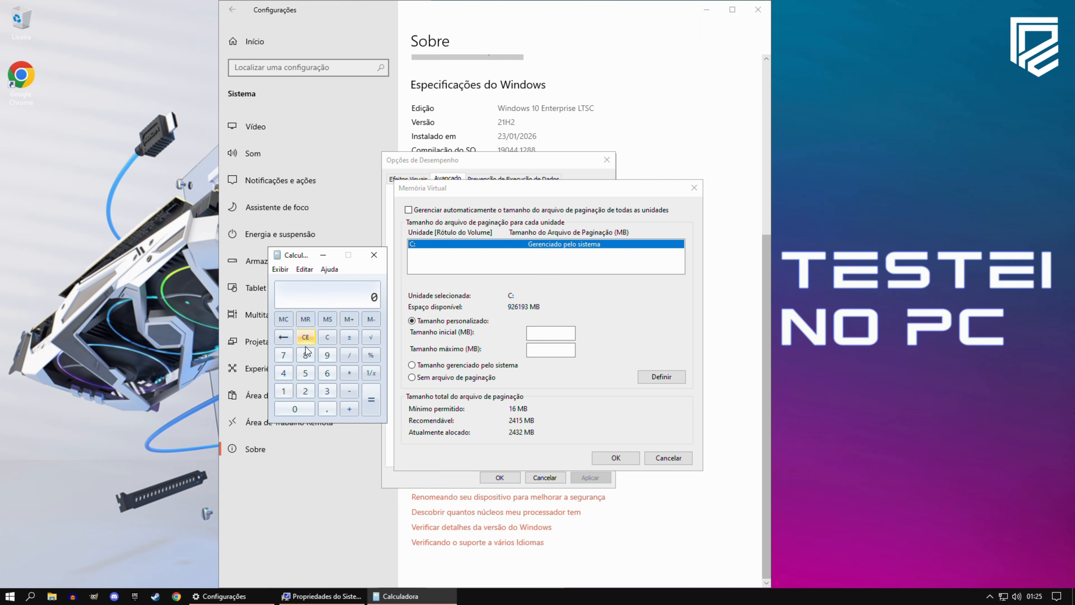
pyautogui.click(287, 397)
pyautogui.click(296, 405)
pyautogui.click(305, 391)
pyautogui.click(284, 373)
pyautogui.click(349, 372)
pyautogui.click(289, 394)
pyautogui.click(326, 374)
pyautogui.click(371, 399)
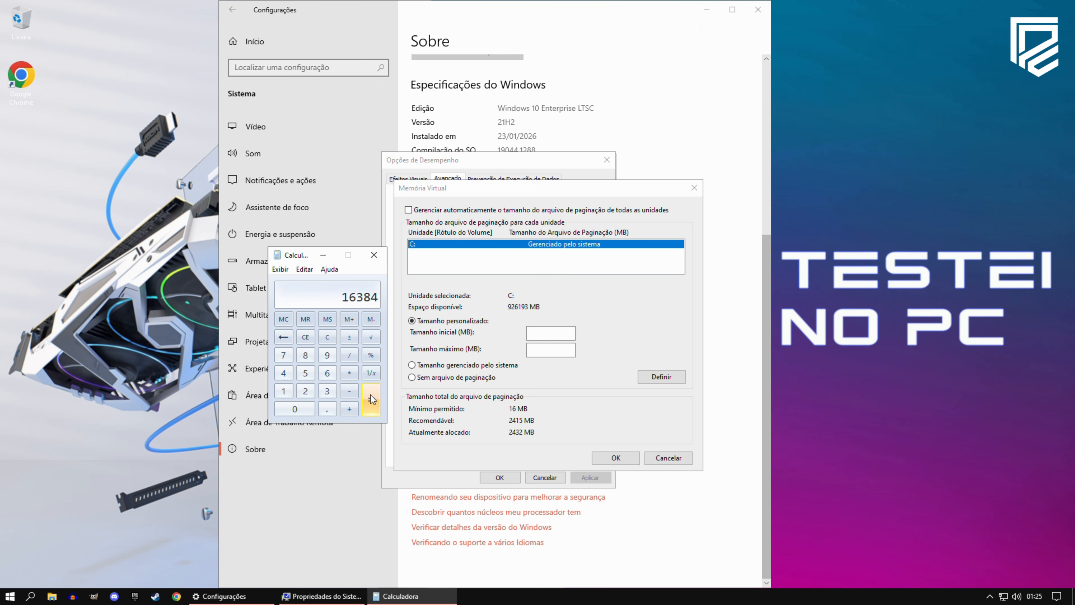
# Enter 16380 MB initial and 16384 MB maximum as C:'s paging file size
pyautogui.click(545, 335)
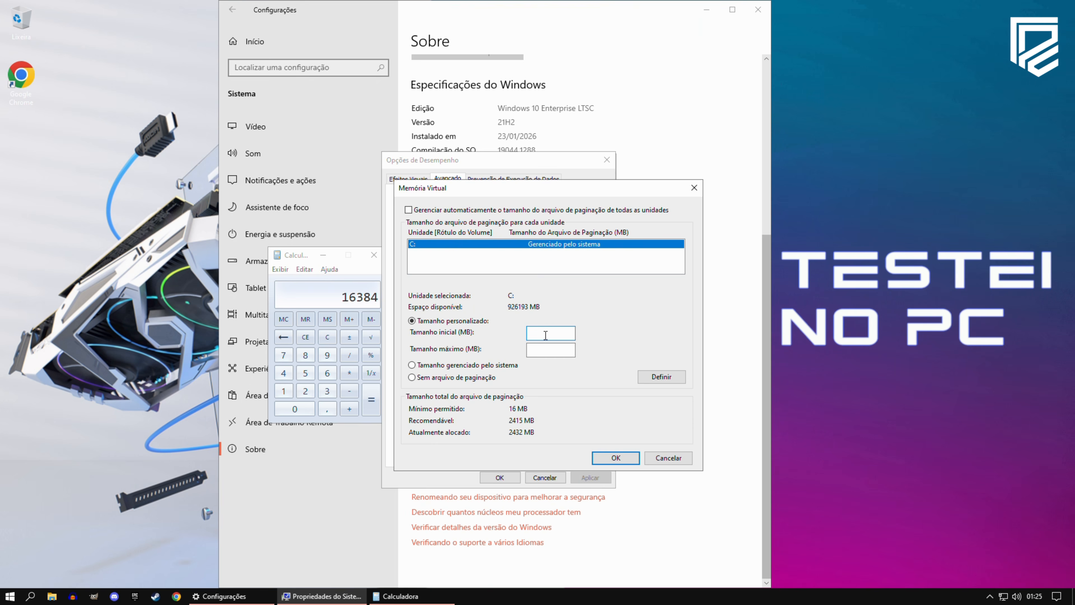
pyautogui.write('16380')
pyautogui.press('Tab')
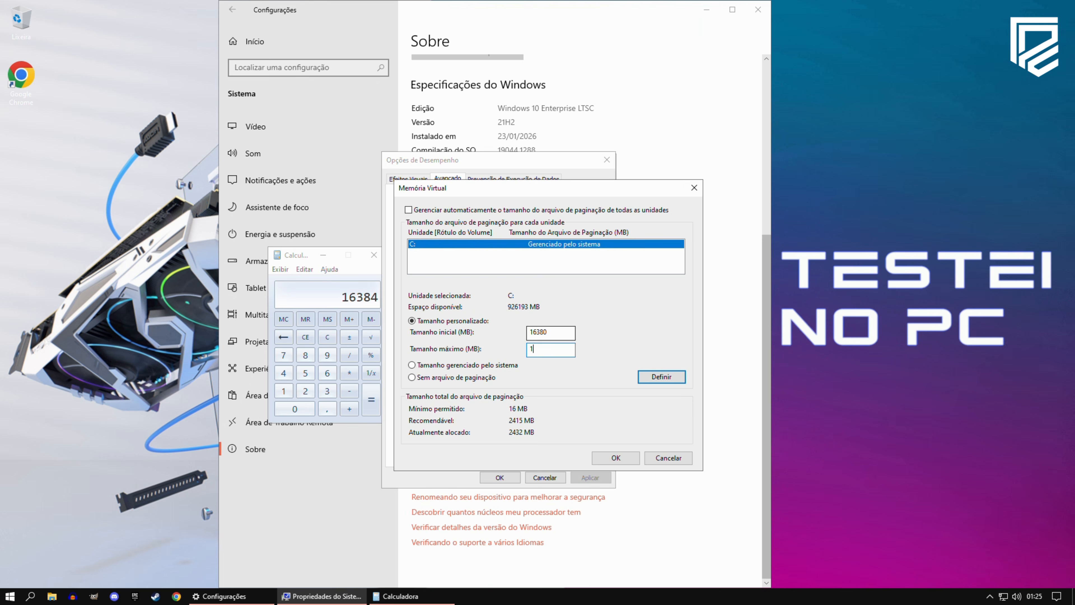
pyautogui.write('6384')
# Set the 16380–16384 MB paging file on C: and acknowledge the restart warning
pyautogui.click(681, 382)
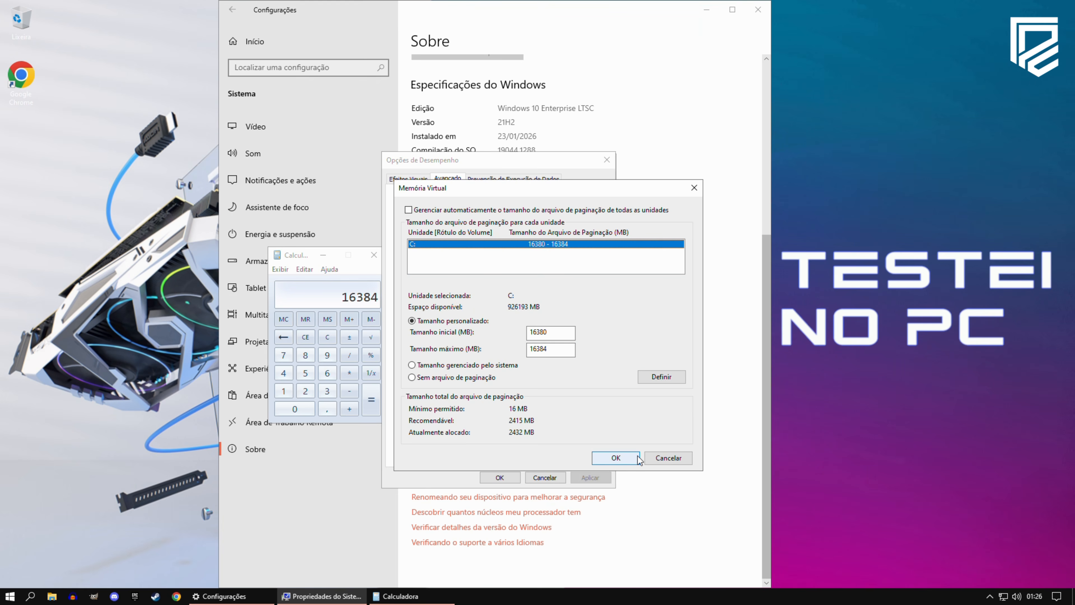
pyautogui.click(615, 458)
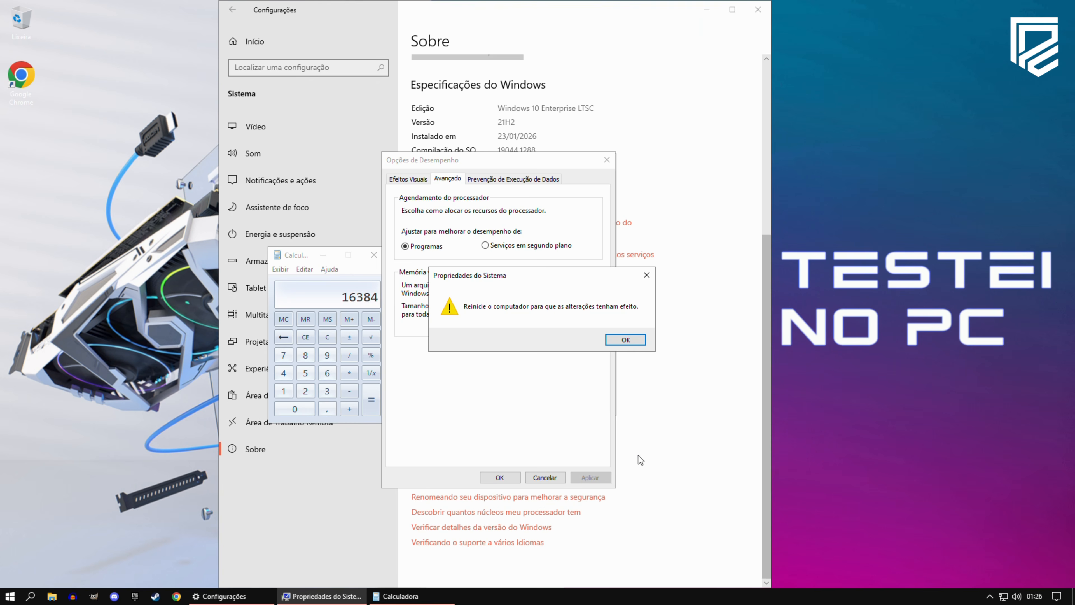
pyautogui.click(639, 339)
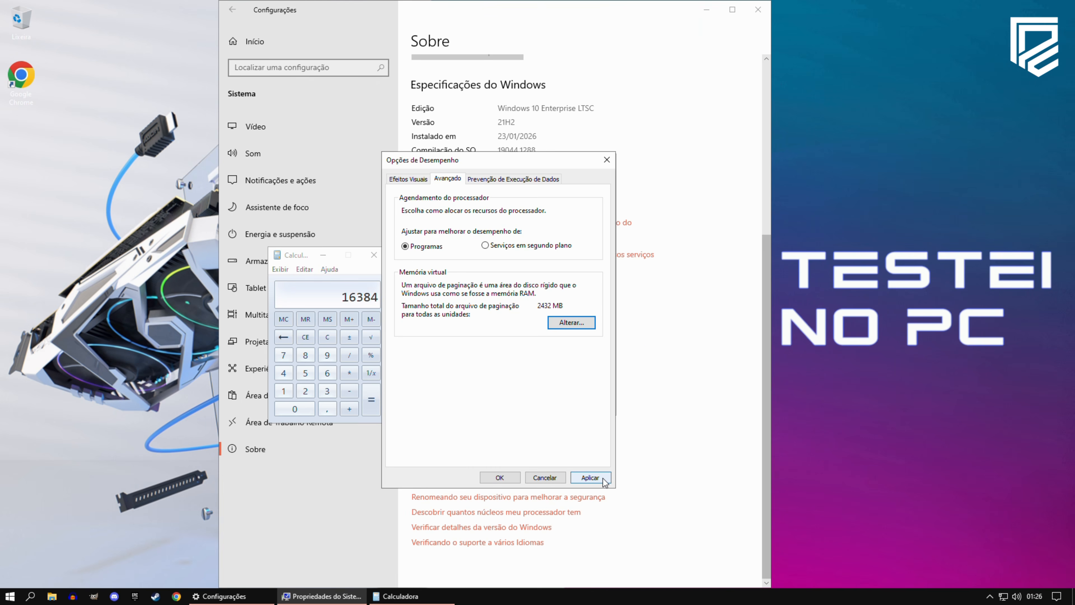
# Close Performance Options, Calculator and Settings, and confirm System Properties
pyautogui.click(517, 477)
pyautogui.click(374, 254)
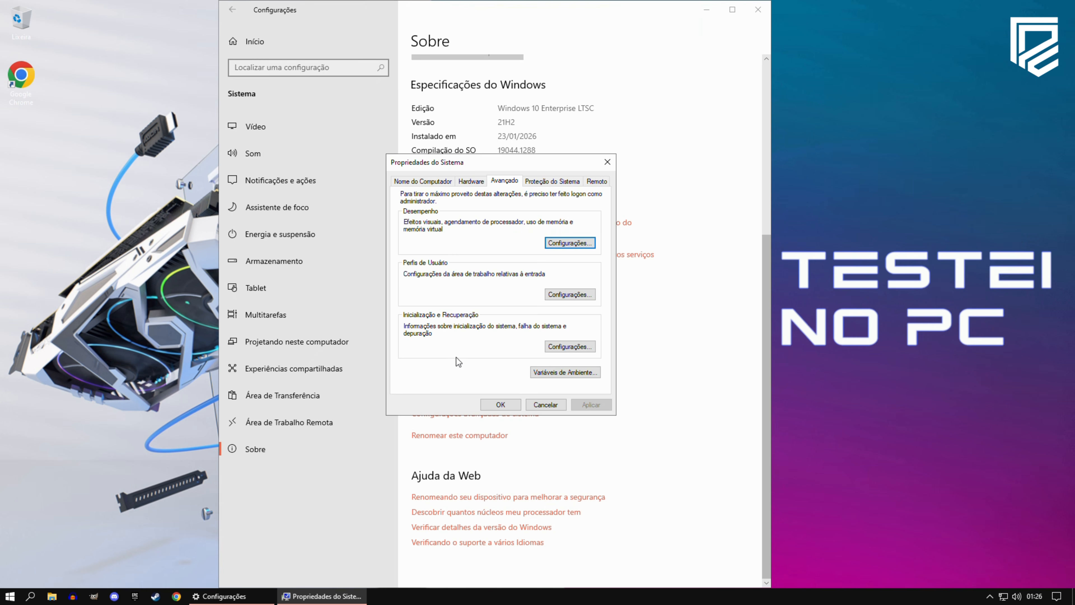
pyautogui.click(757, 9)
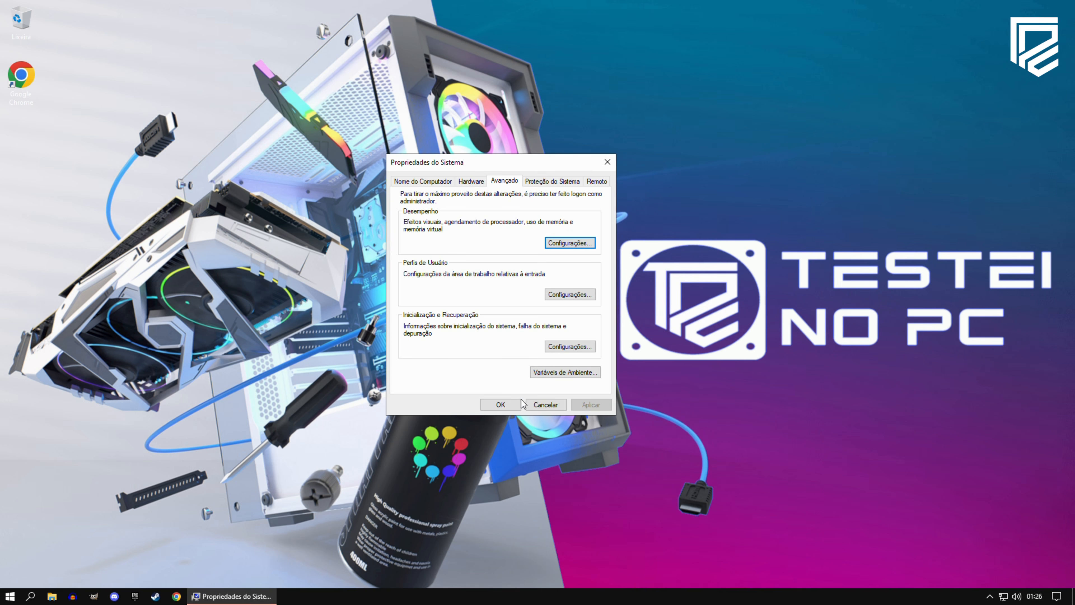
pyautogui.click(513, 406)
# Restart the PC, sign back in, and open the POCO C65 phone's Documentos folder
pyautogui.click(548, 316)
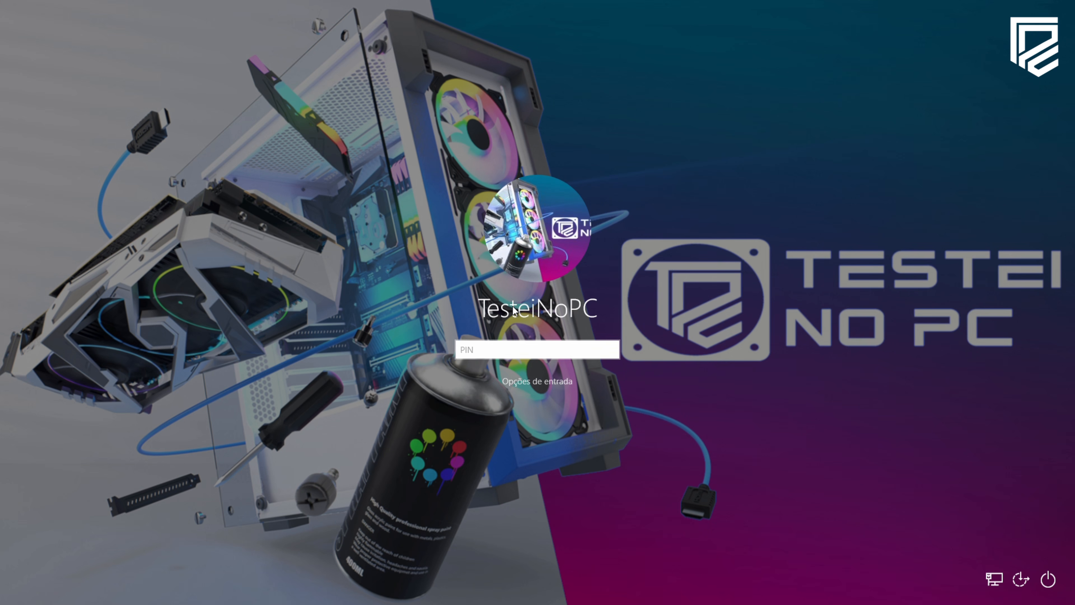
pyautogui.write('******')
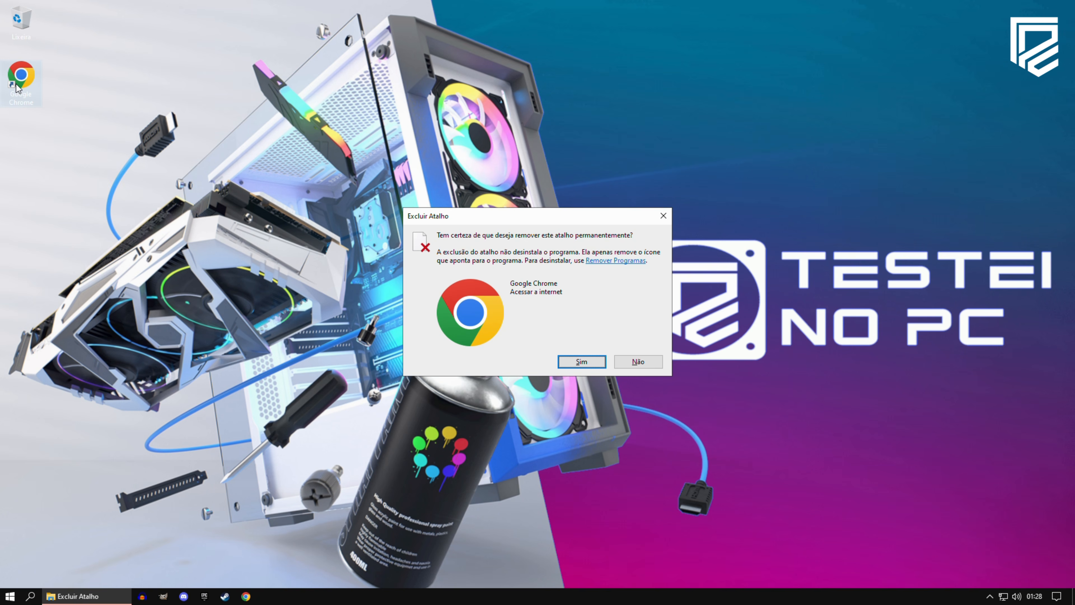
pyautogui.click(51, 596)
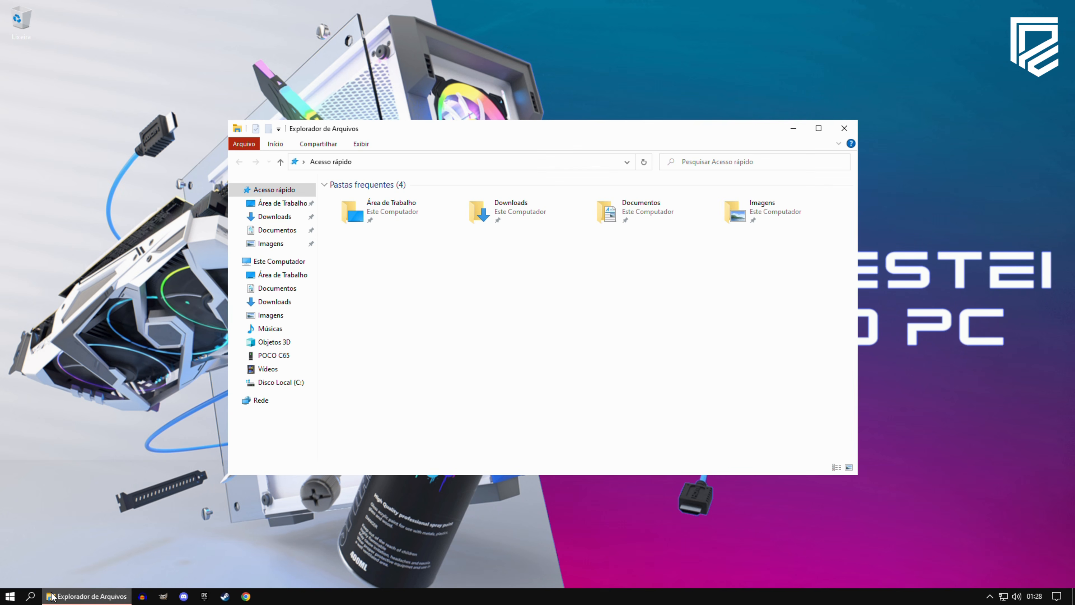
pyautogui.click(298, 355)
pyautogui.doubleClick(372, 196)
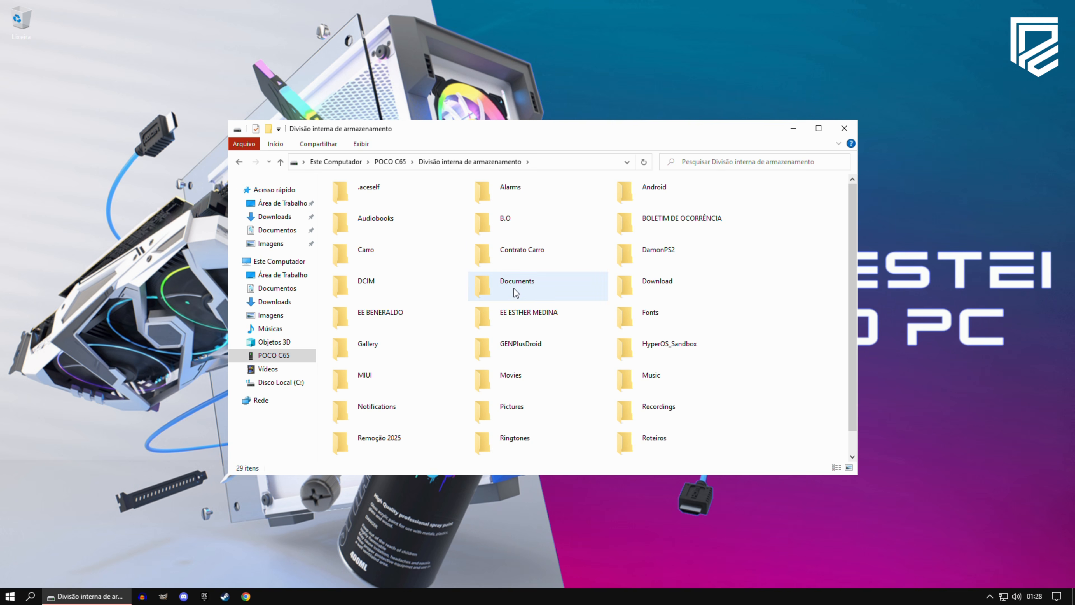
pyautogui.click(276, 230)
# Paste the CORTANA note into Documentos, open it and copy its Get-AppxPackage command
pyautogui.rightClick(378, 274)
pyautogui.click(425, 348)
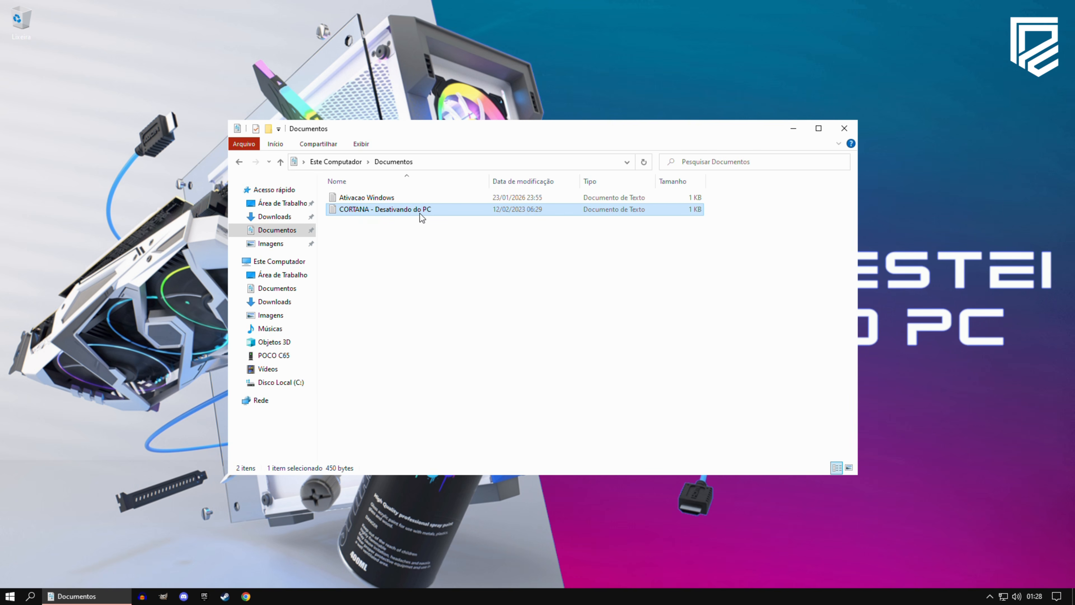
pyautogui.press('Return')
pyautogui.click(844, 130)
pyautogui.moveTo(342, 100); pyautogui.dragTo(731, 143)
pyautogui.moveTo(482, 224); pyautogui.dragTo(797, 225)
pyautogui.hotkey('ctrl', 'c')
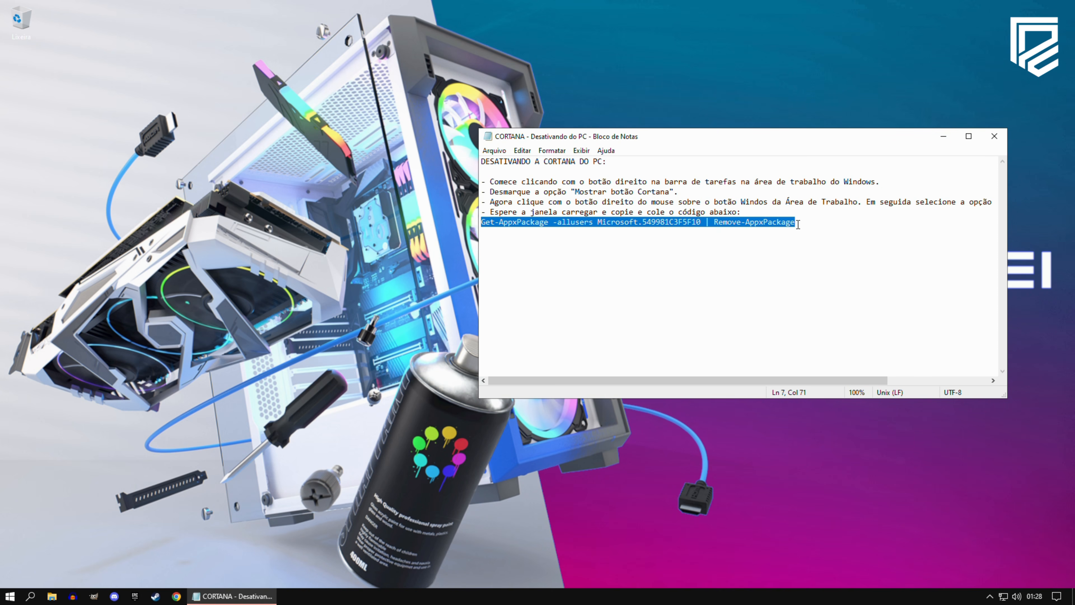
pyautogui.click(994, 136)
pyautogui.click(30, 596)
# Run the Cortana Get-AppxPackage removal command in an administrator PowerShell, then close it
pyautogui.write('power')
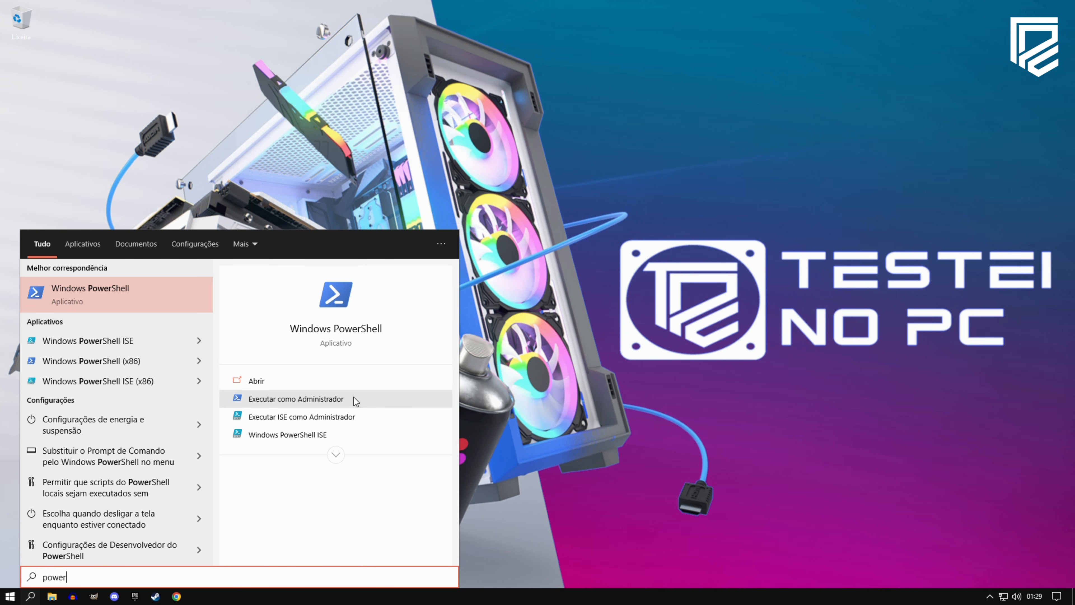
pyautogui.click(355, 400)
pyautogui.moveTo(501, 143); pyautogui.dragTo(652, 111)
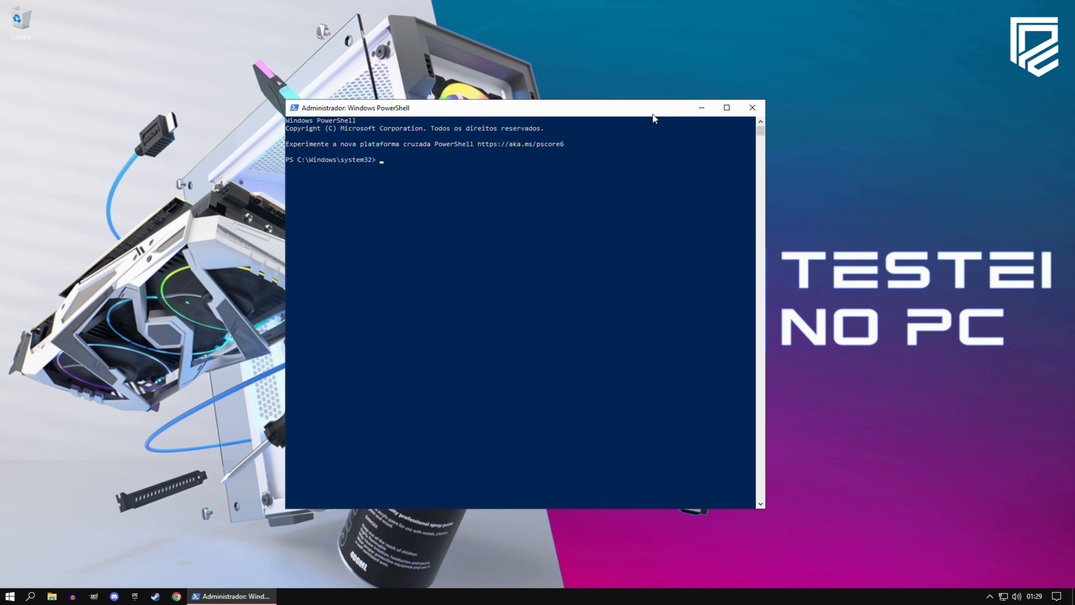
pyautogui.hotkey('ctrl', 'v')
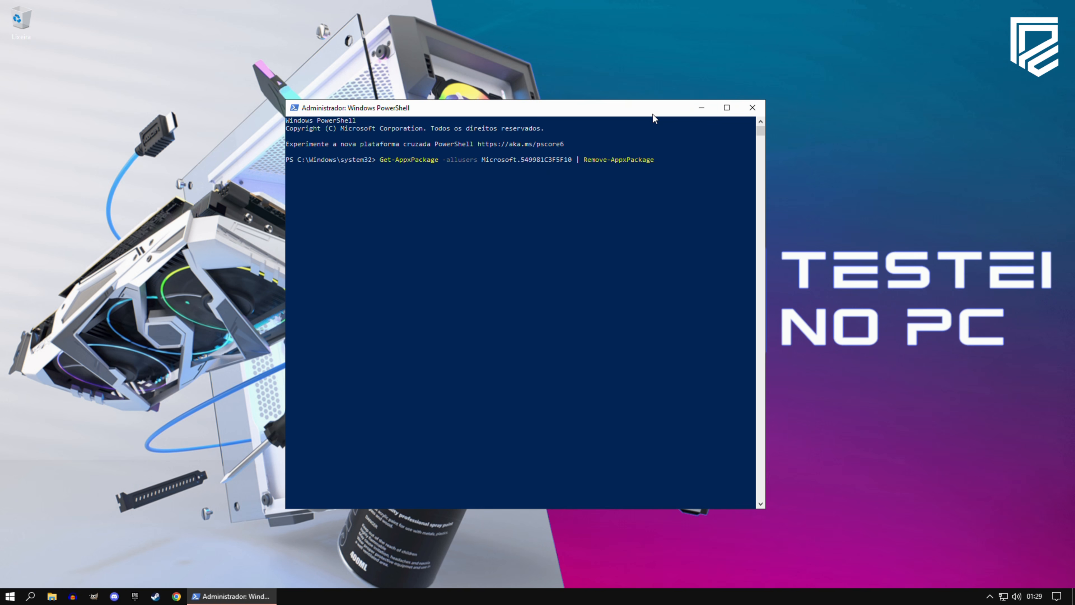
pyautogui.press('Return')
pyautogui.click(751, 108)
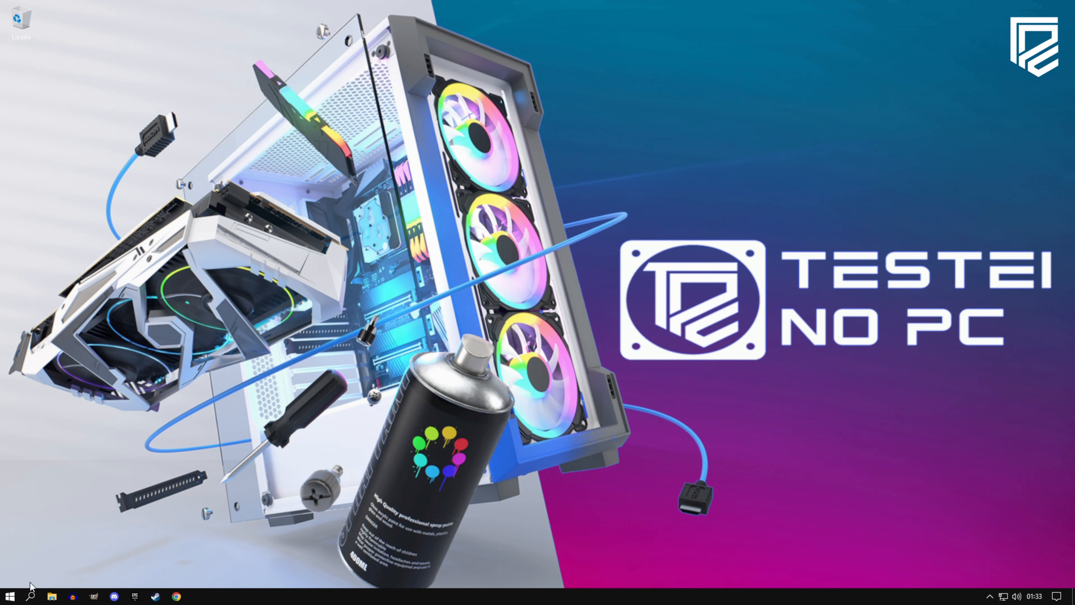
# Launch Disk Cleanup for drive C: from Control Panel's Ferramentas Administrativas
pyautogui.click(10, 596)
pyautogui.click(26, 597)
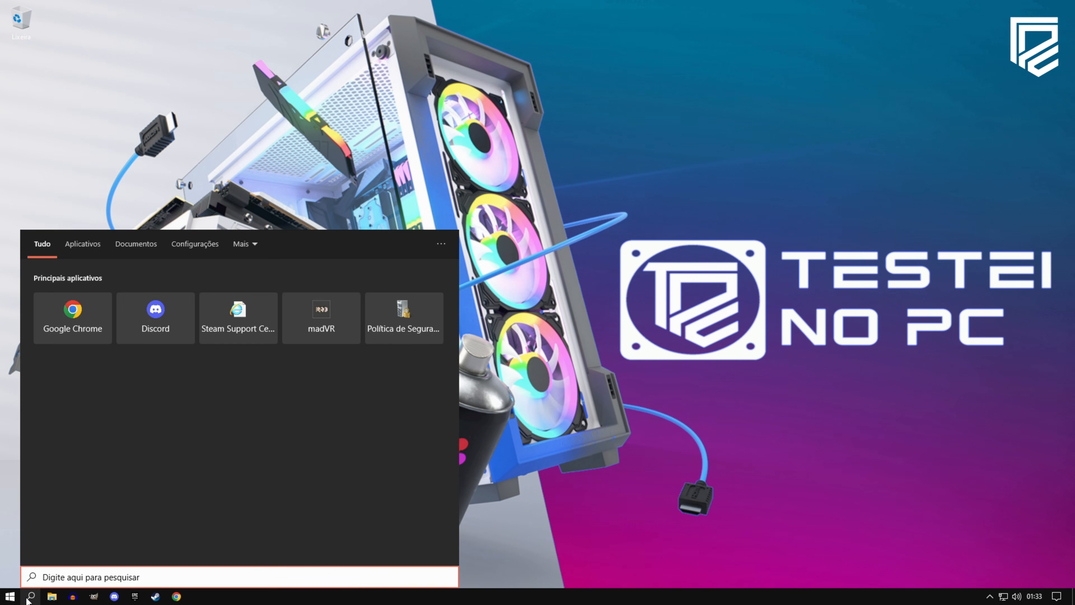
pyautogui.write('painel')
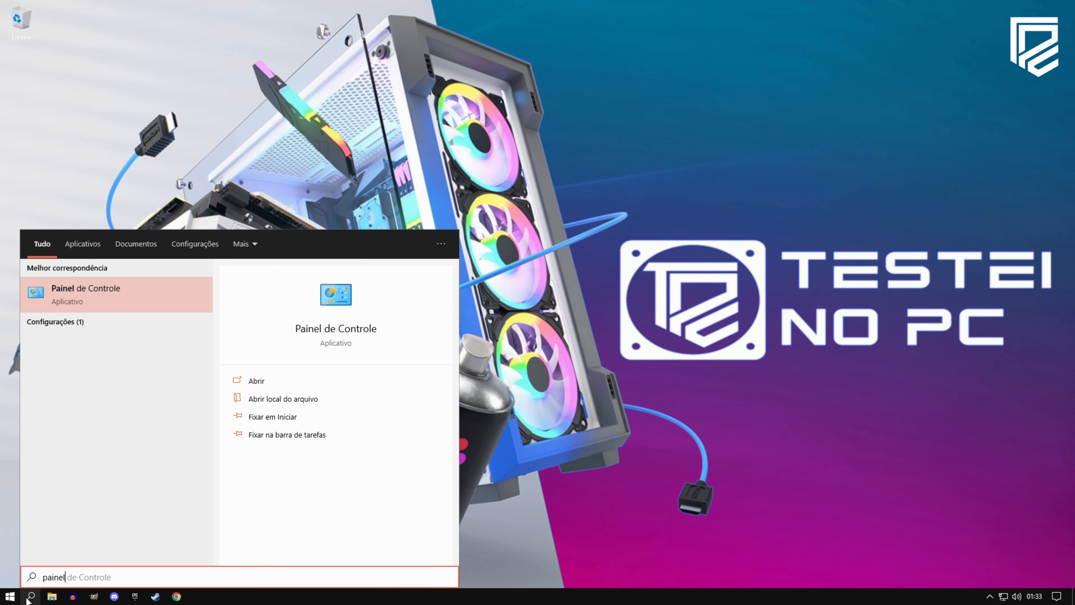
pyautogui.press('Return')
pyautogui.click(714, 282)
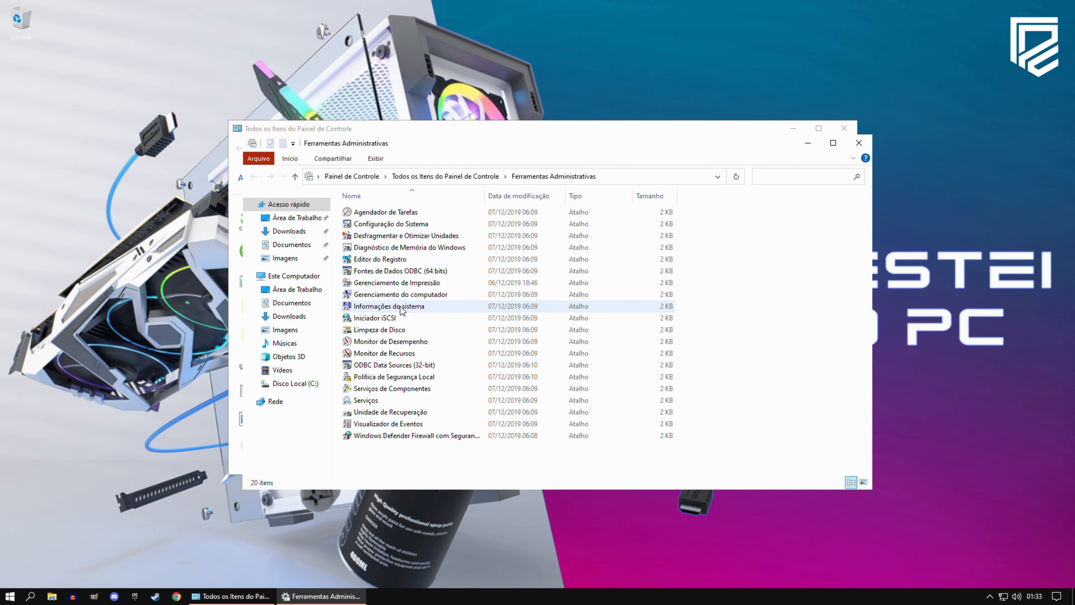
pyautogui.click(404, 331)
pyautogui.doubleClick(405, 334)
pyautogui.moveTo(150, 45); pyautogui.dragTo(569, 190)
# Select DirectX shader cache, delivery optimization, Lixeira and temporary files, then rescan including system files
pyautogui.click(471, 271)
pyautogui.click(471, 281)
pyautogui.click(471, 290)
pyautogui.scroll(-1, 472, 289)
pyautogui.click(472, 282)
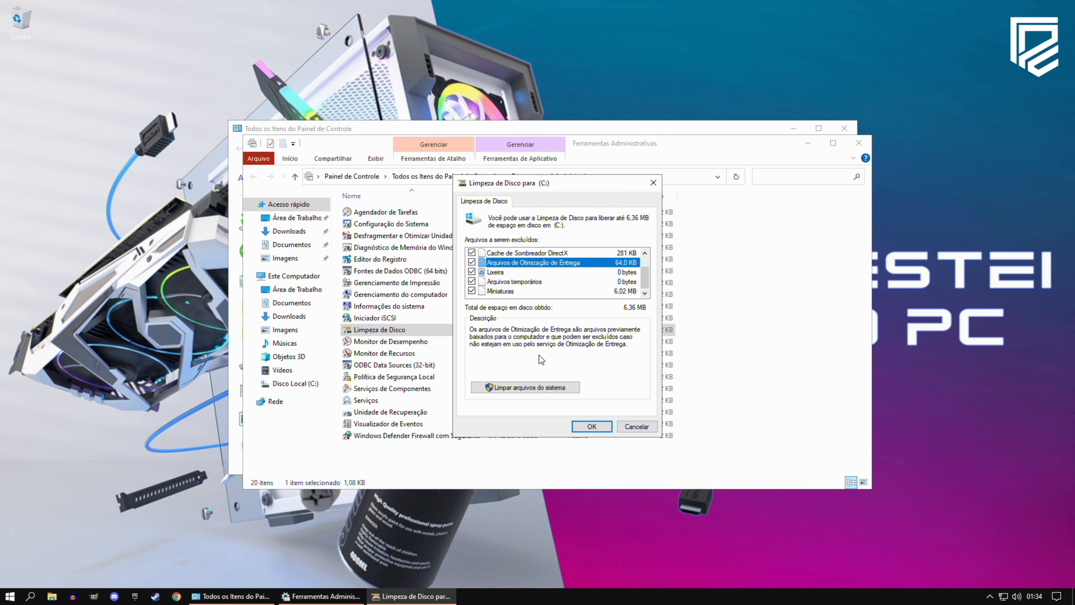
pyautogui.click(568, 391)
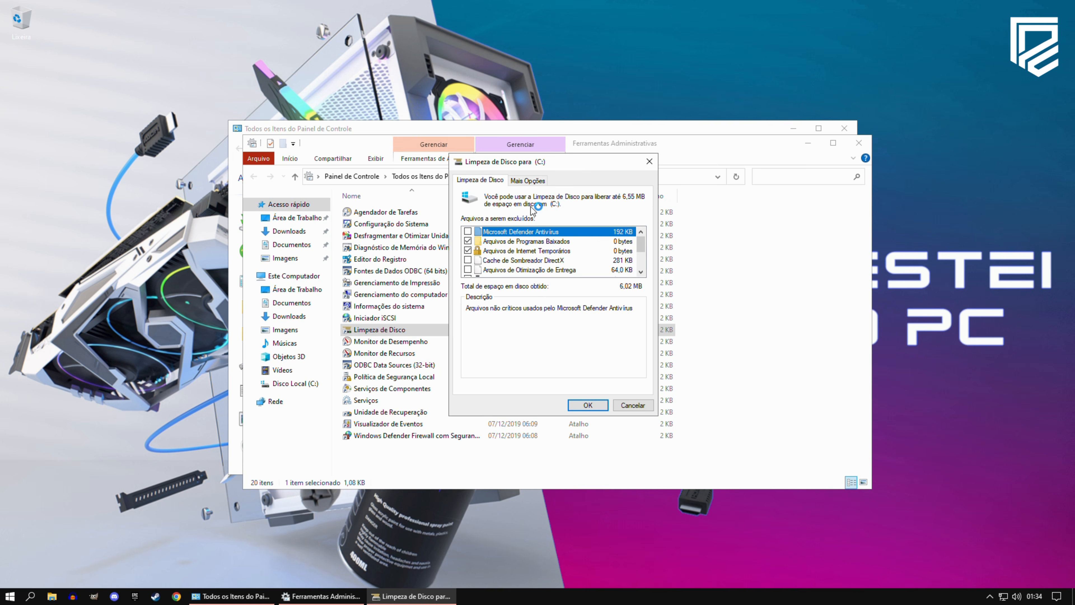
# Select Microsoft Defender Antivírus, DirectX shader cache, delivery optimization and thumbnail files for cleanup
pyautogui.click(468, 231)
pyautogui.click(468, 260)
pyautogui.click(468, 270)
pyautogui.scroll(-1, 469, 271)
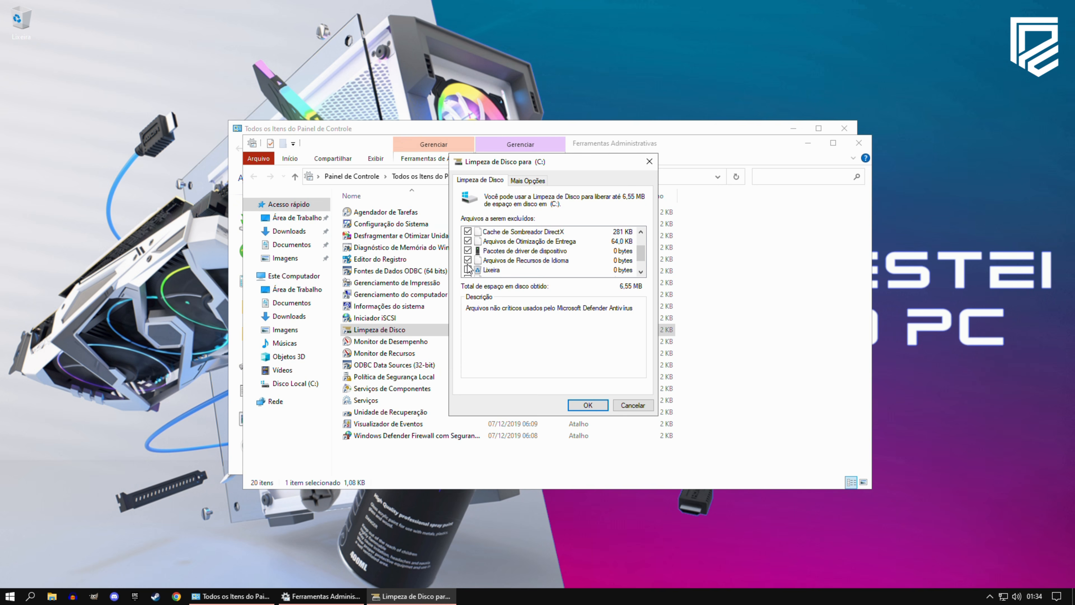
pyautogui.scroll(-1, 473, 273)
pyautogui.click(468, 260)
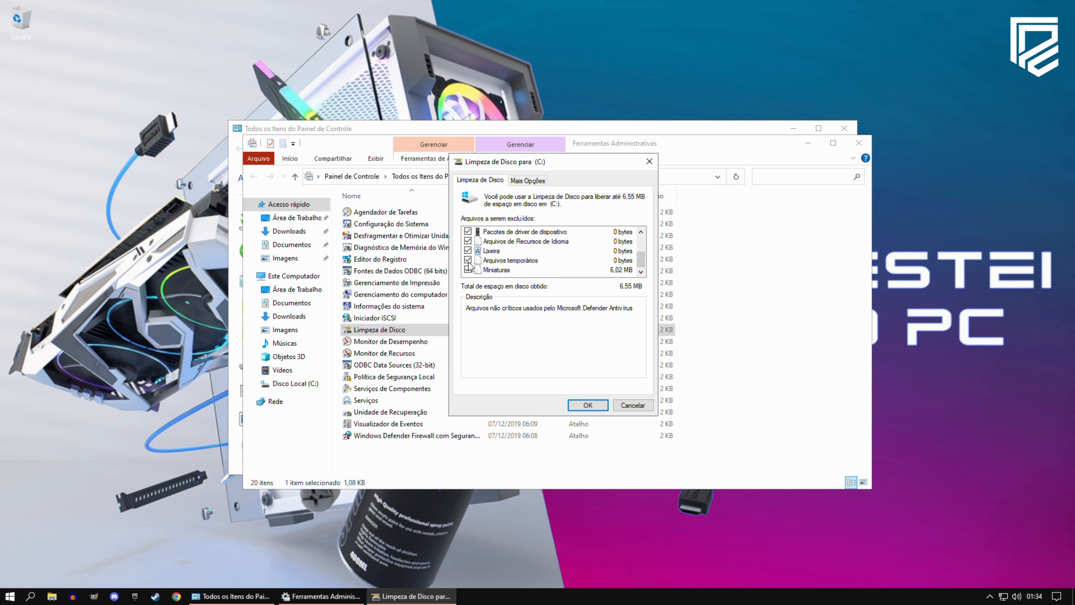
# Delete all but the newest restore point and permanently delete the selected files
pyautogui.click(528, 181)
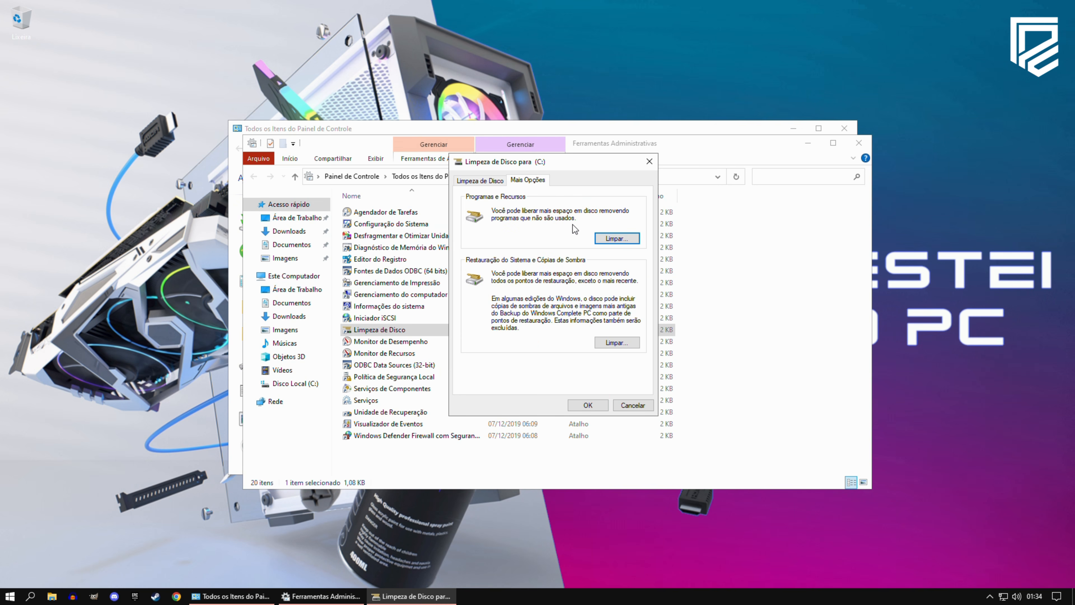
pyautogui.click(615, 341)
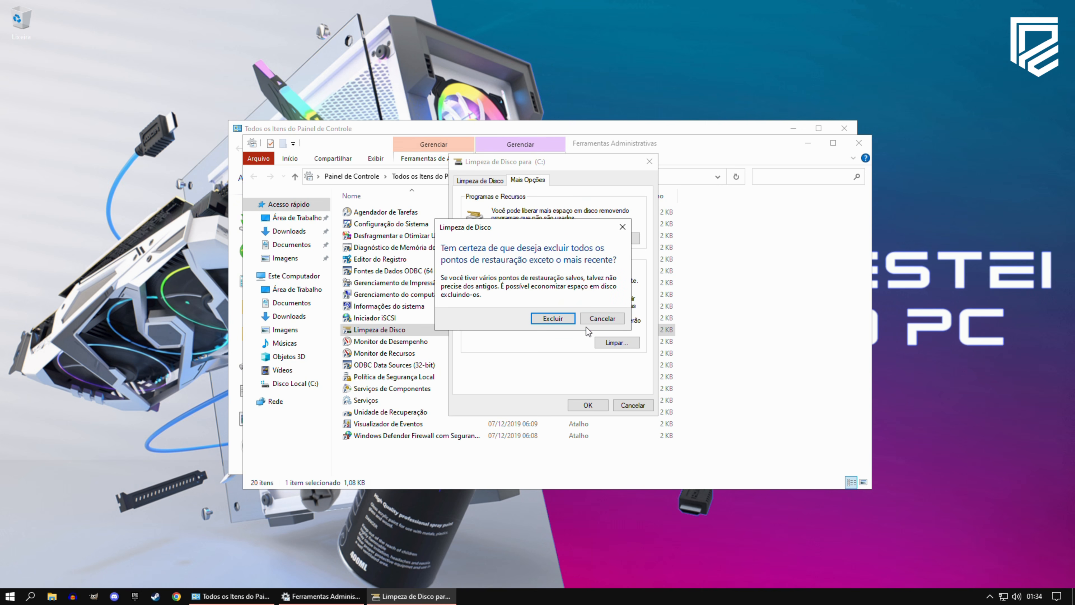
pyautogui.click(553, 318)
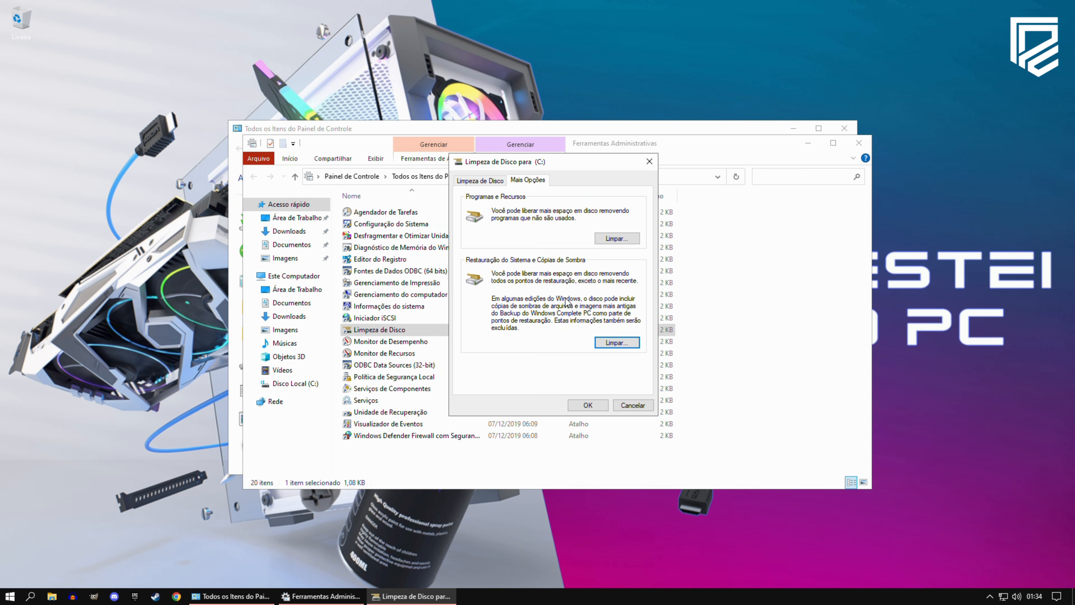
pyautogui.click(605, 405)
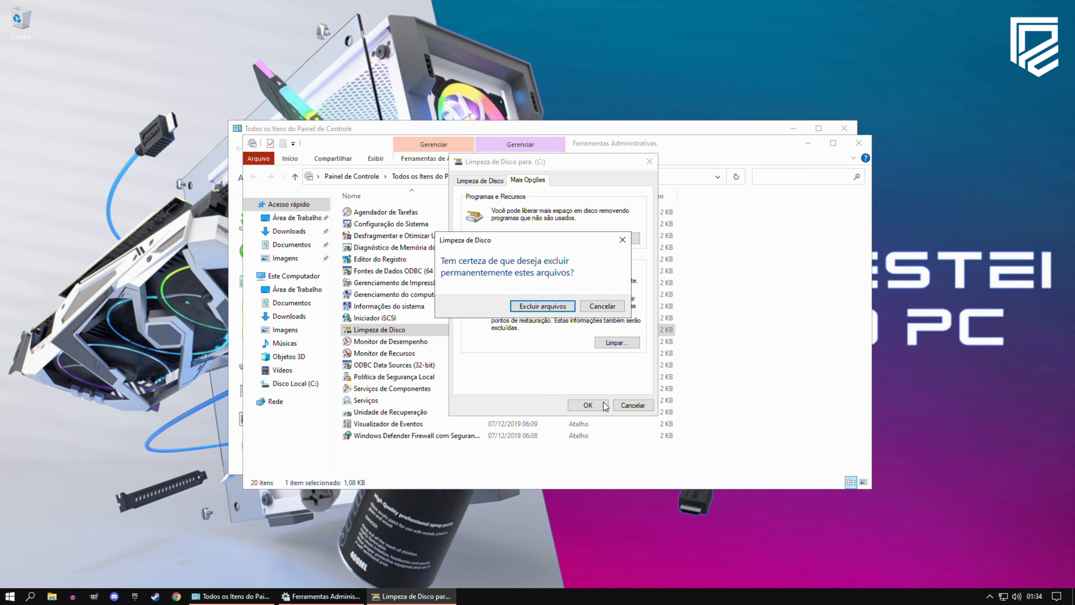
pyautogui.click(569, 311)
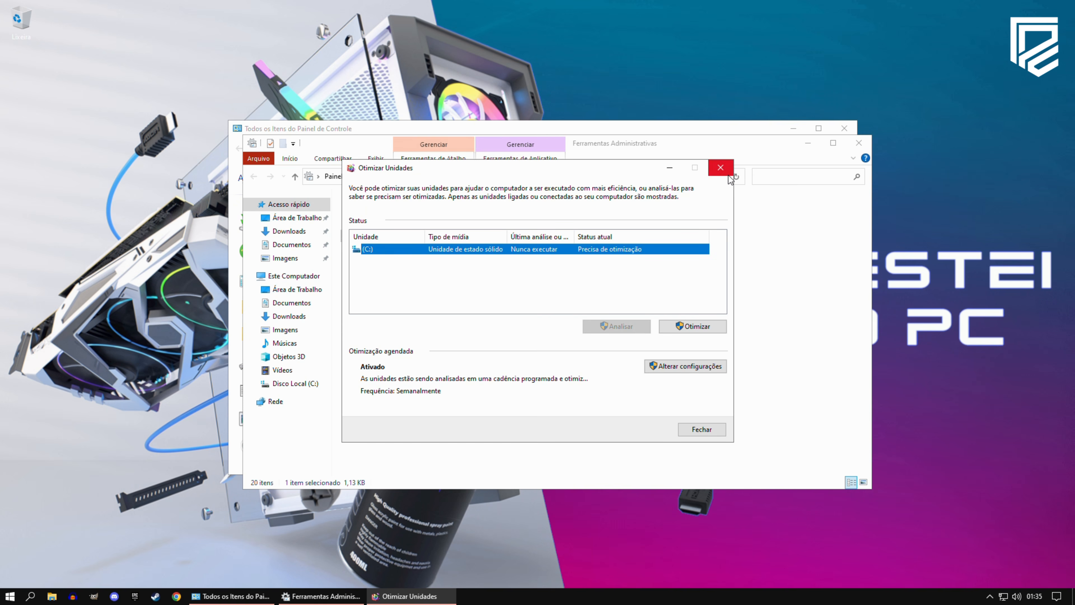
# Close Otimizar Unidades and the Ferramentas Administrativas window
pyautogui.click(728, 175)
pyautogui.click(858, 142)
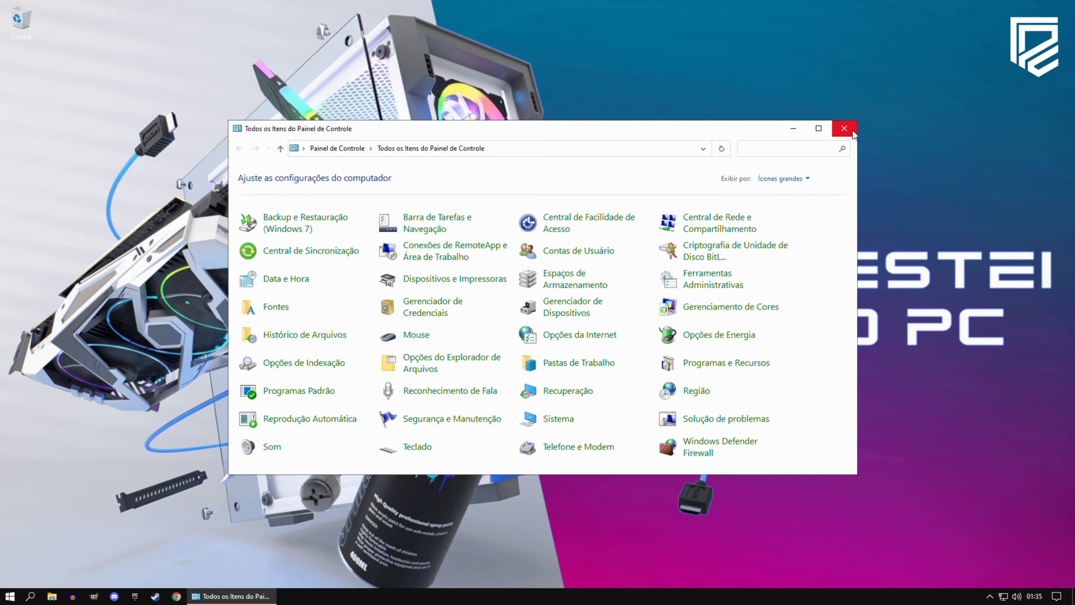
# Launch Chrome without signing in and make it the default web browser
pyautogui.click(844, 128)
pyautogui.click(175, 600)
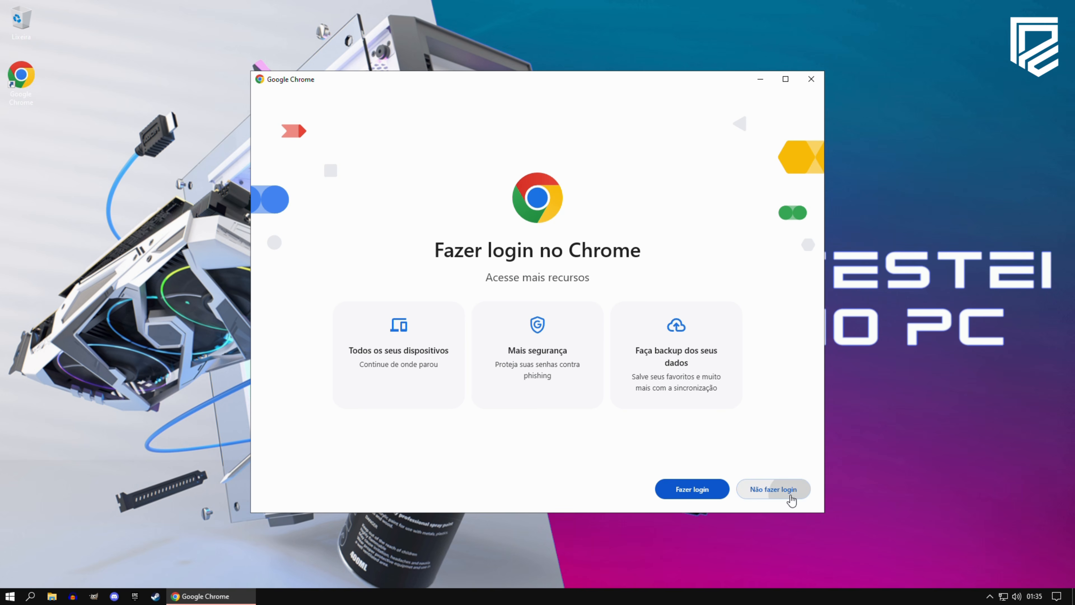
pyautogui.click(790, 497)
pyautogui.click(723, 493)
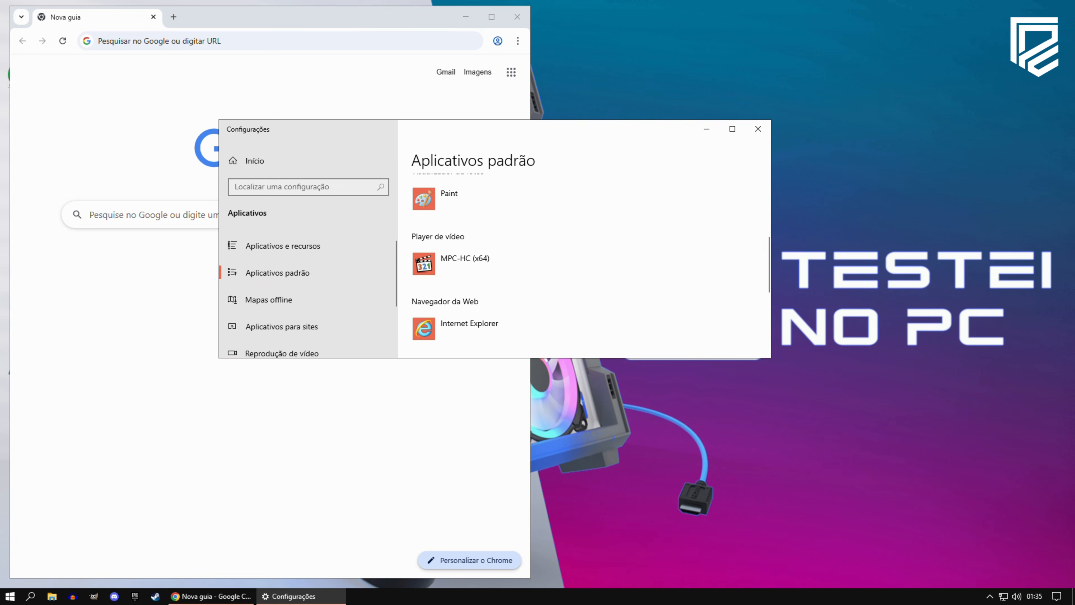
pyautogui.doubleClick(638, 121)
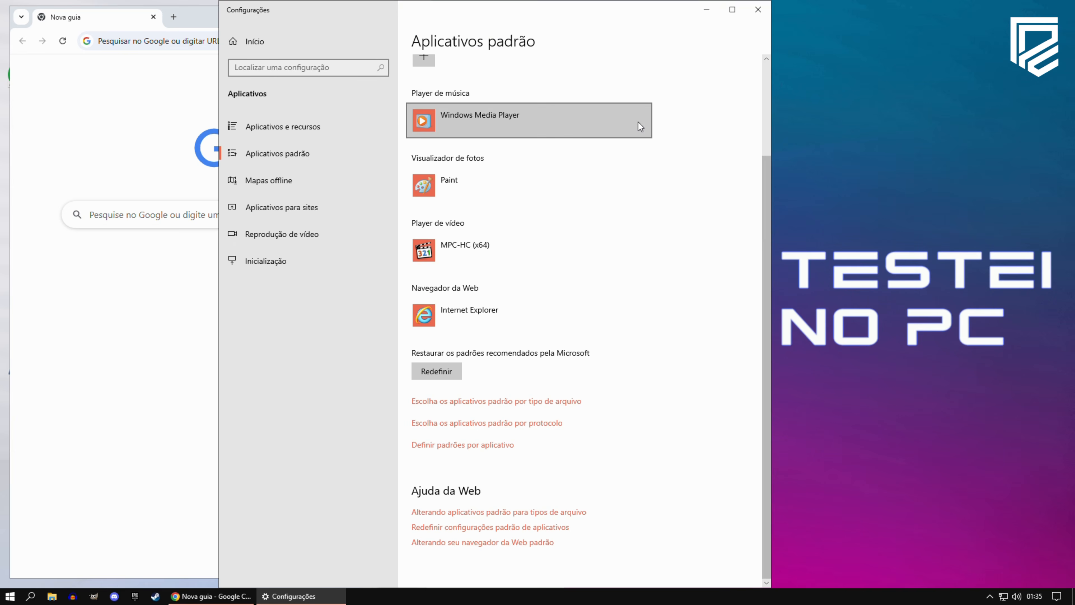
pyautogui.click(521, 316)
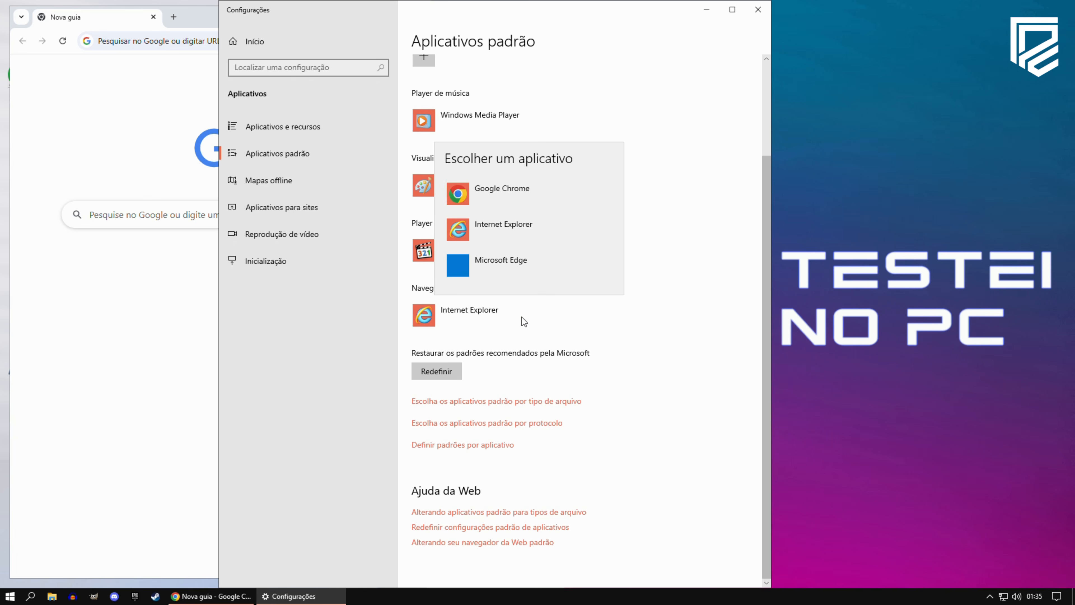
pyautogui.click(536, 202)
pyautogui.click(761, 11)
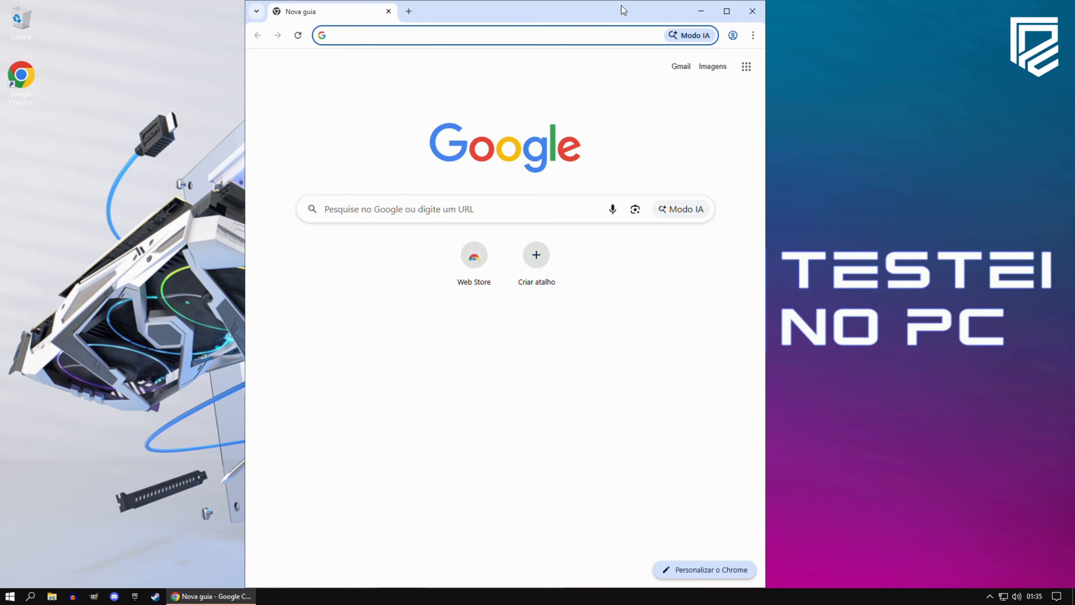
# Search for smart defrag and download smart-defrag-setup.exe from IObit's Smart Defrag page
pyautogui.click(498, 212)
pyautogui.write('smart de')
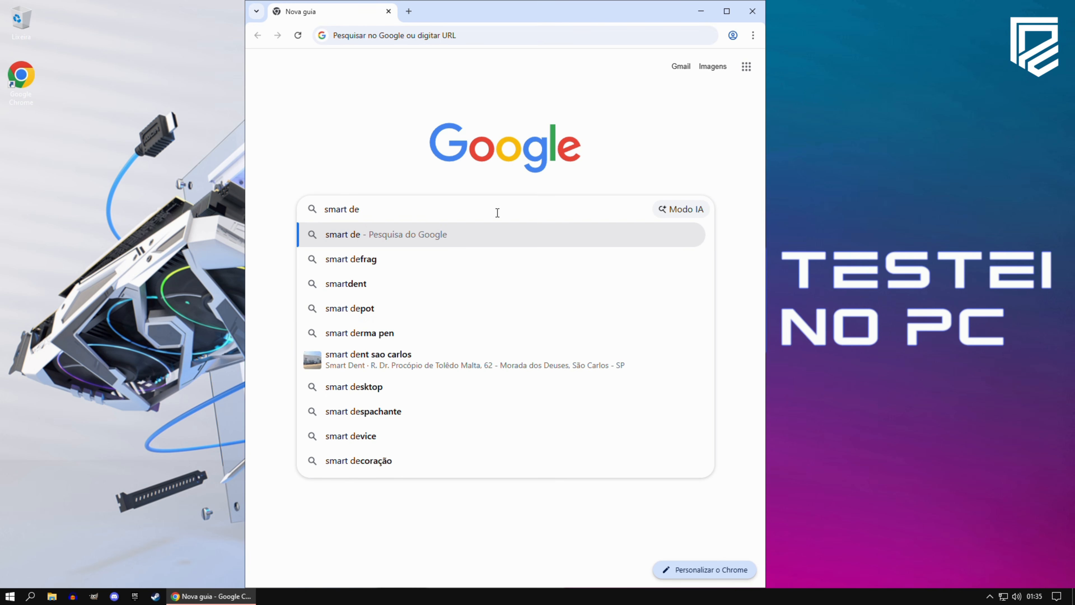
pyautogui.press('Down')
pyautogui.press('Return')
pyautogui.scroll(-4, 496, 212)
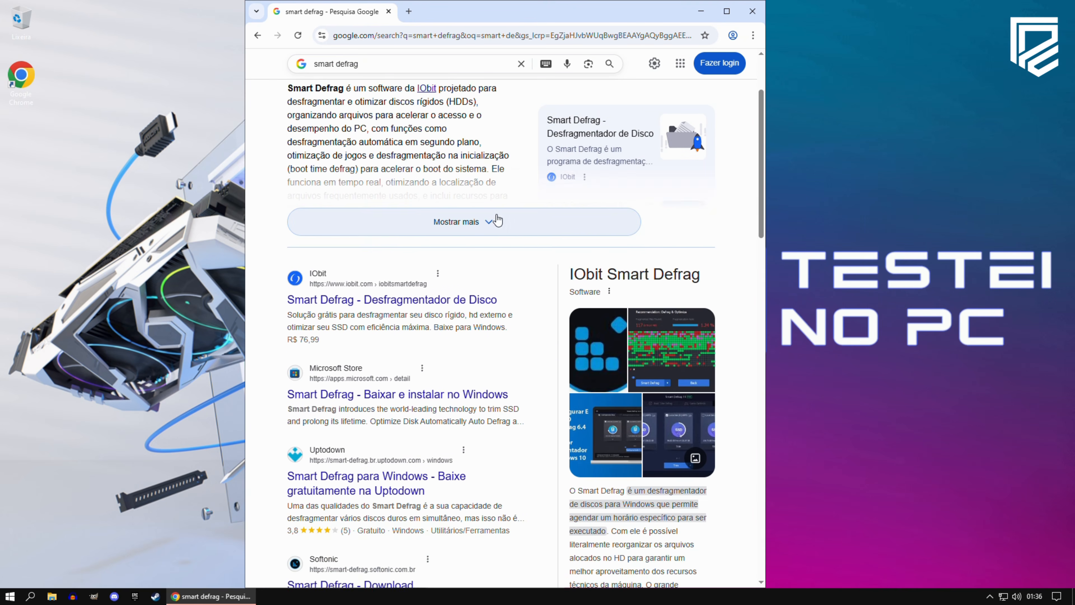
pyautogui.moveTo(447, 236); pyautogui.dragTo(380, 249)
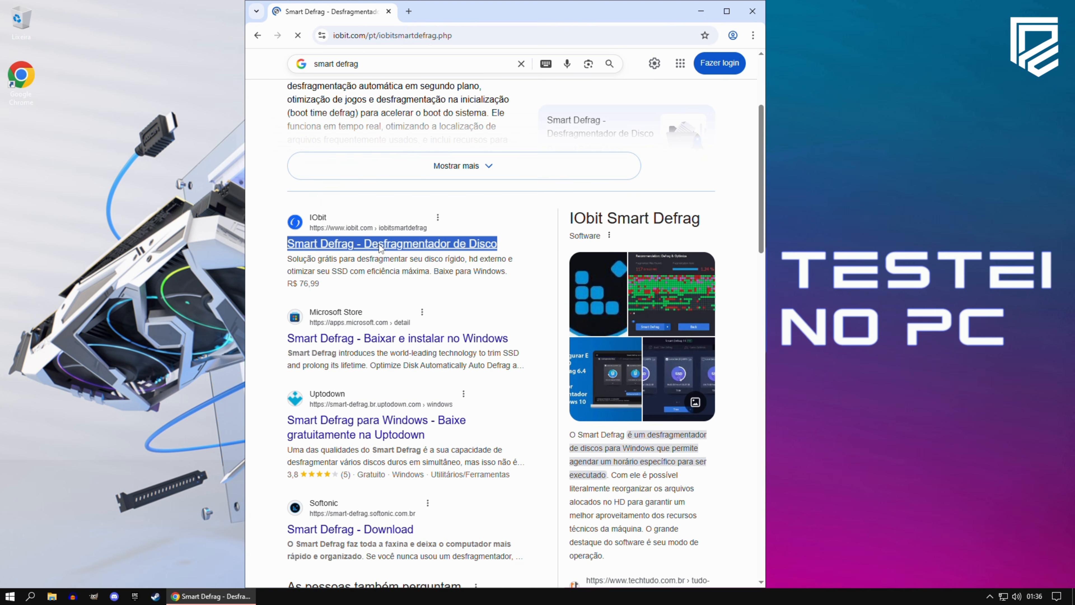
pyautogui.click(380, 248)
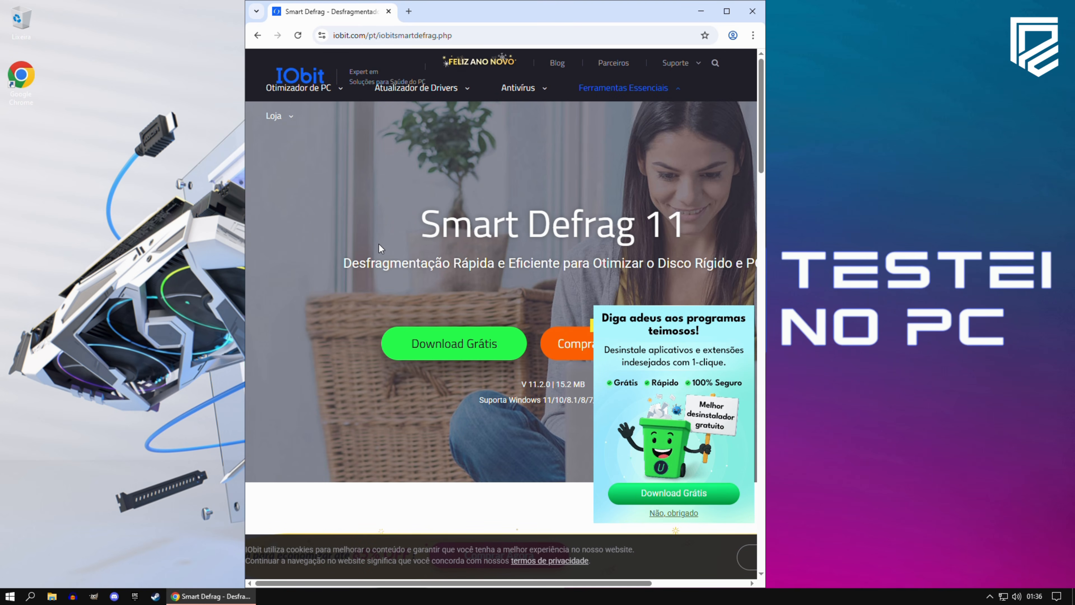
pyautogui.click(727, 11)
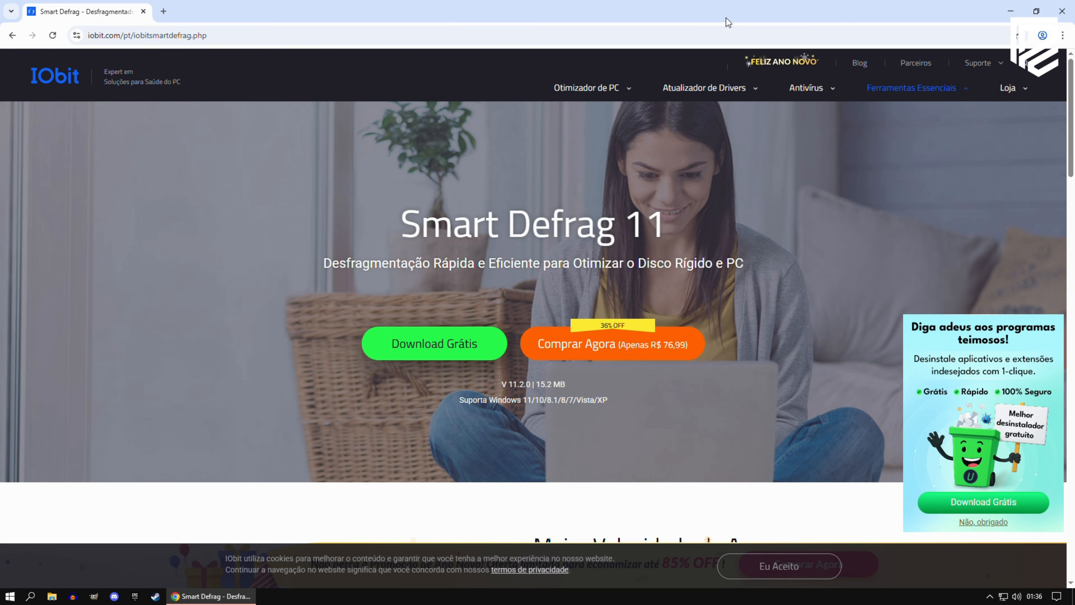
pyautogui.click(489, 354)
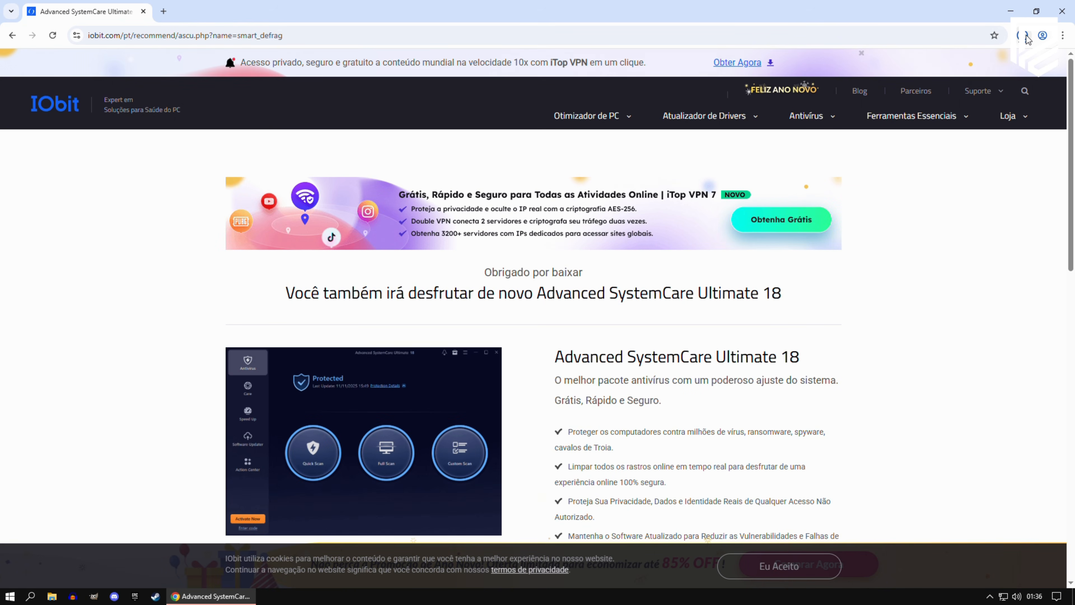
pyautogui.click(959, 123)
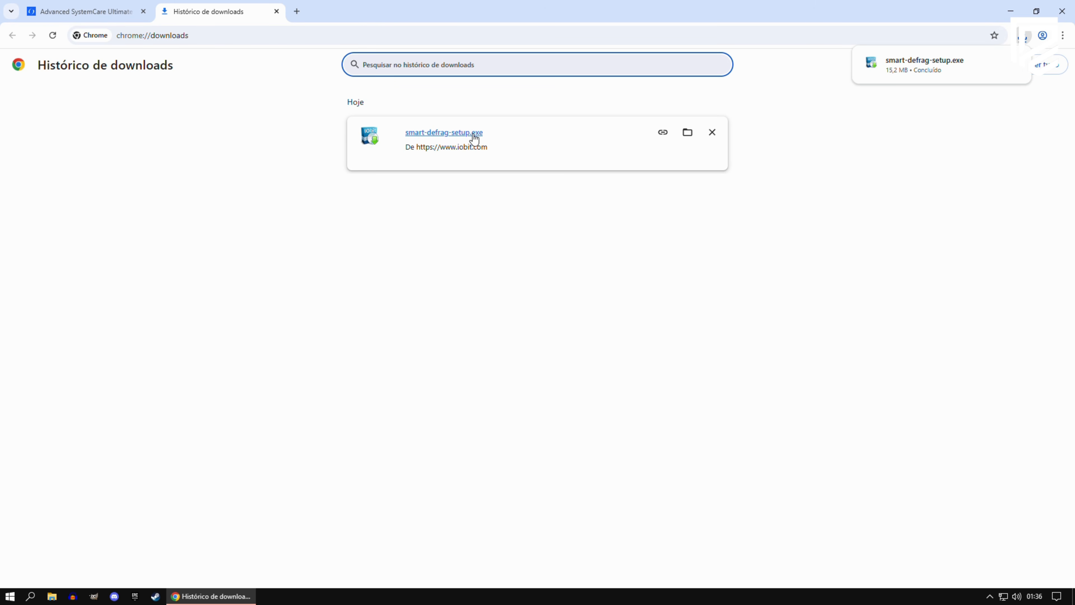
# Install Smart Defrag from smart-defrag-setup.exe, skipping the iTop and Advanced SystemCare offers
pyautogui.click(473, 133)
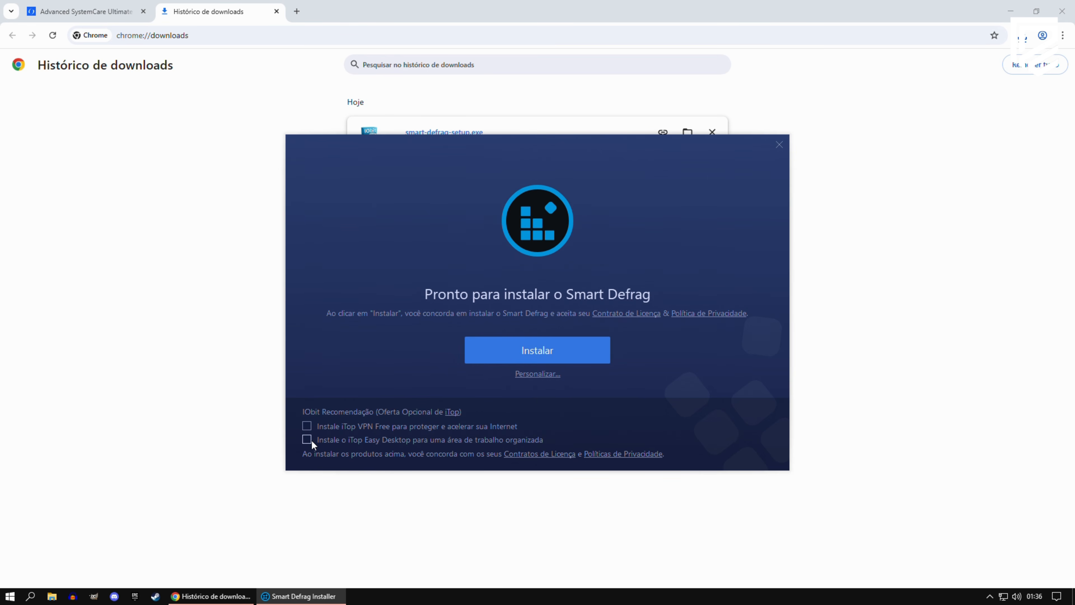
pyautogui.click(498, 358)
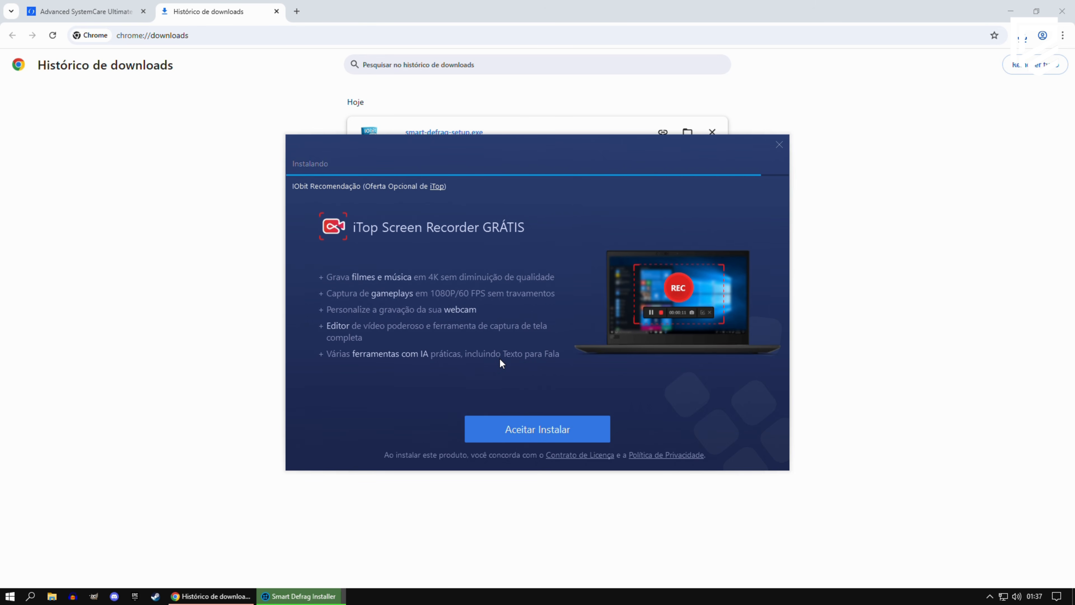
pyautogui.click(499, 425)
pyautogui.click(569, 429)
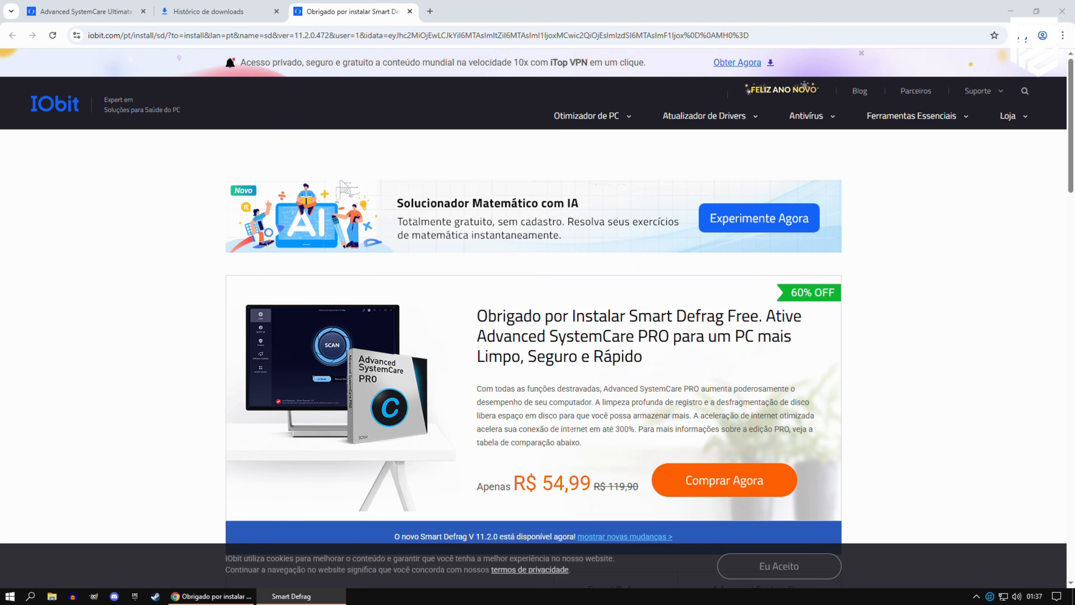
pyautogui.click(583, 412)
pyautogui.click(1033, 10)
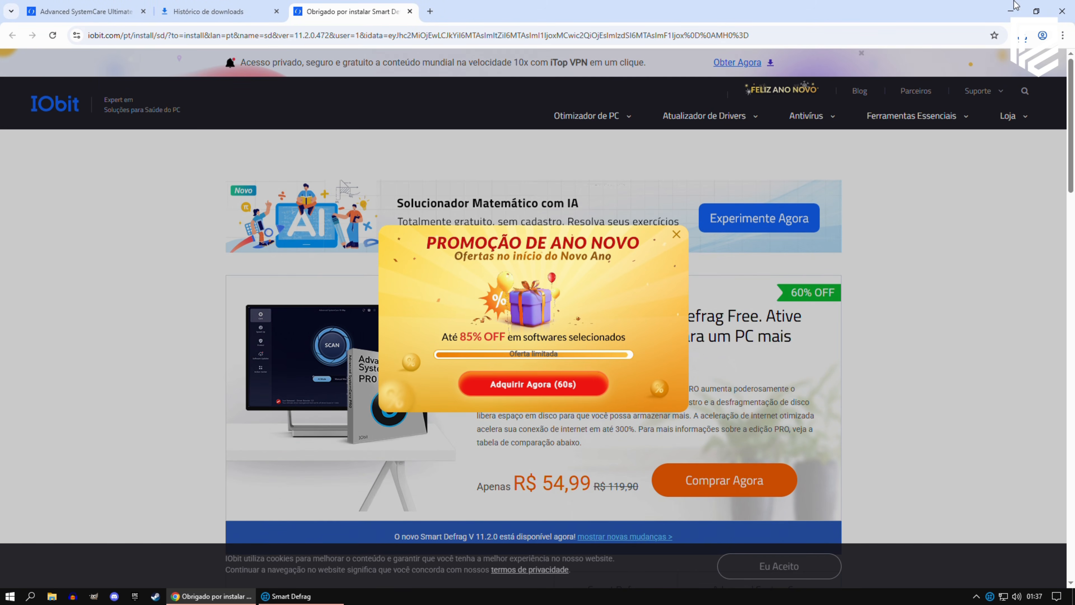
# Minimize the browser and browse Smart Defrag's boot-time, game and recommended-programs pages, returning to Desfragmentar Disco
pyautogui.click(1010, 11)
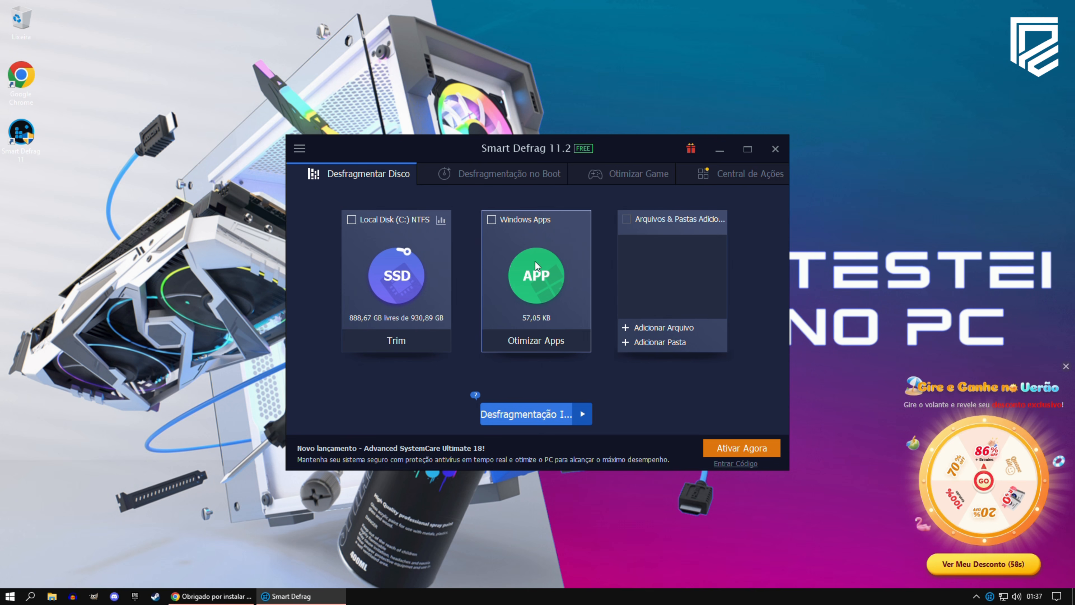
pyautogui.click(500, 181)
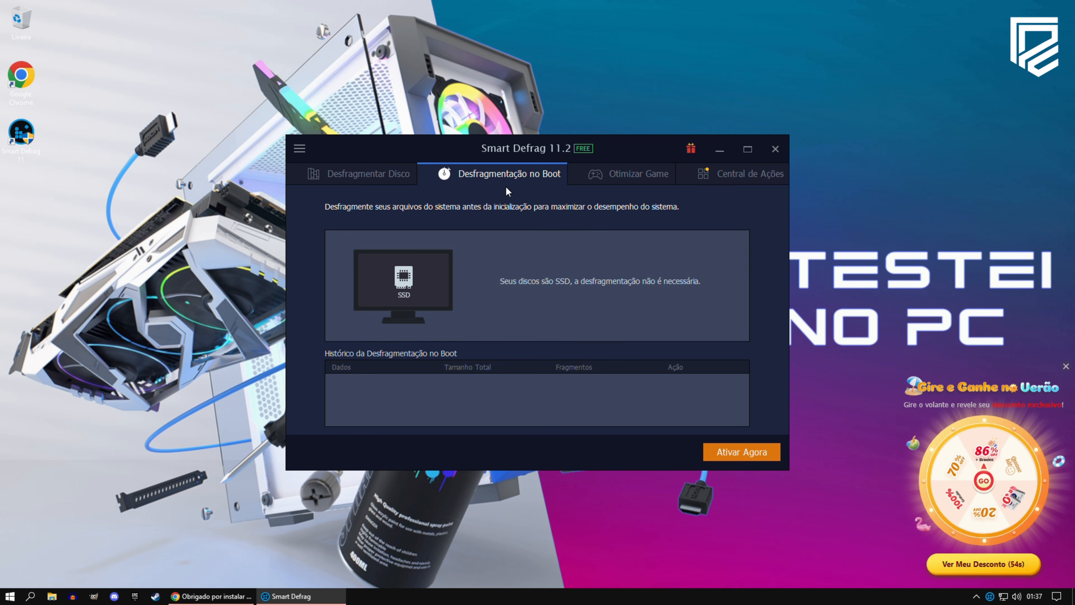
pyautogui.click(629, 178)
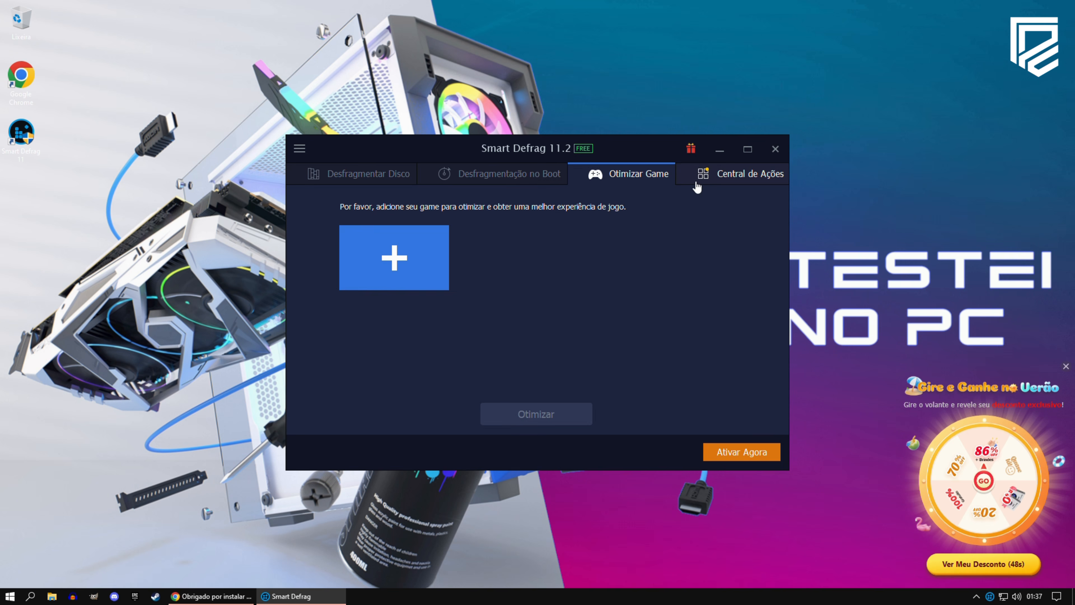
pyautogui.click(721, 181)
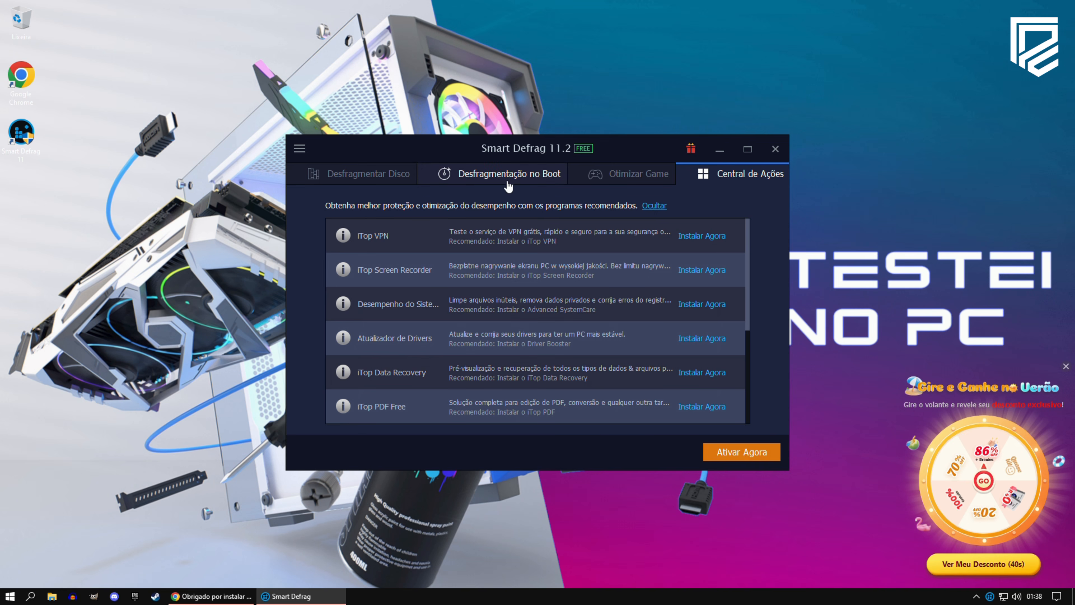
pyautogui.click(392, 182)
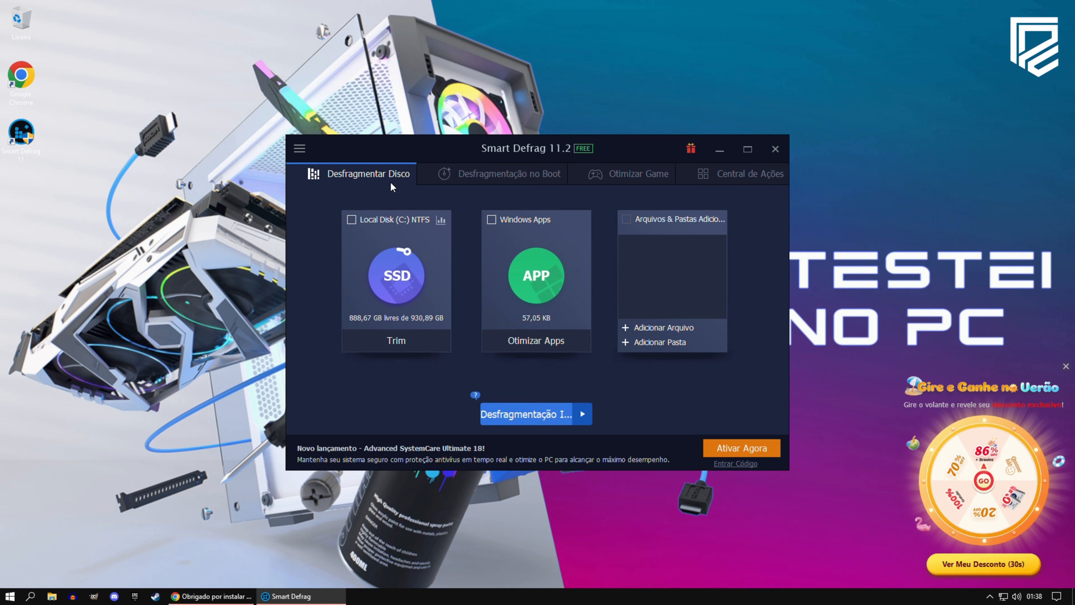
# Open the defragmentation modes list and close the BIOS MANCER (D:) Explorer window
pyautogui.click(584, 413)
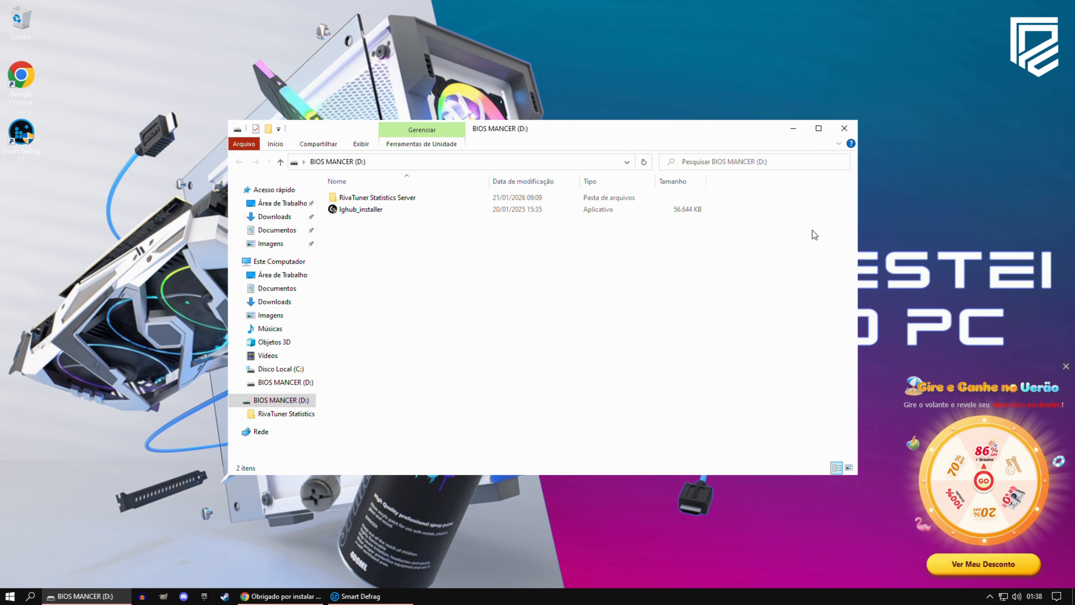
pyautogui.click(845, 128)
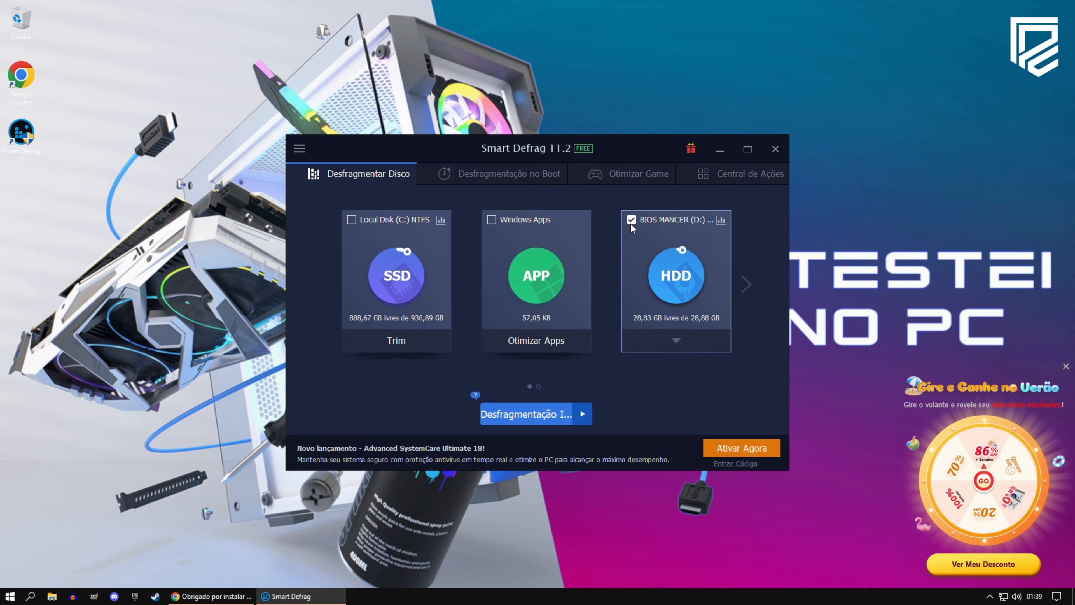
# Run Desfragmentar & Priorizar Arquivos (Lento) on drive D:, finish at 0,00% fragmentation, and close Smart Defrag
pyautogui.click(583, 413)
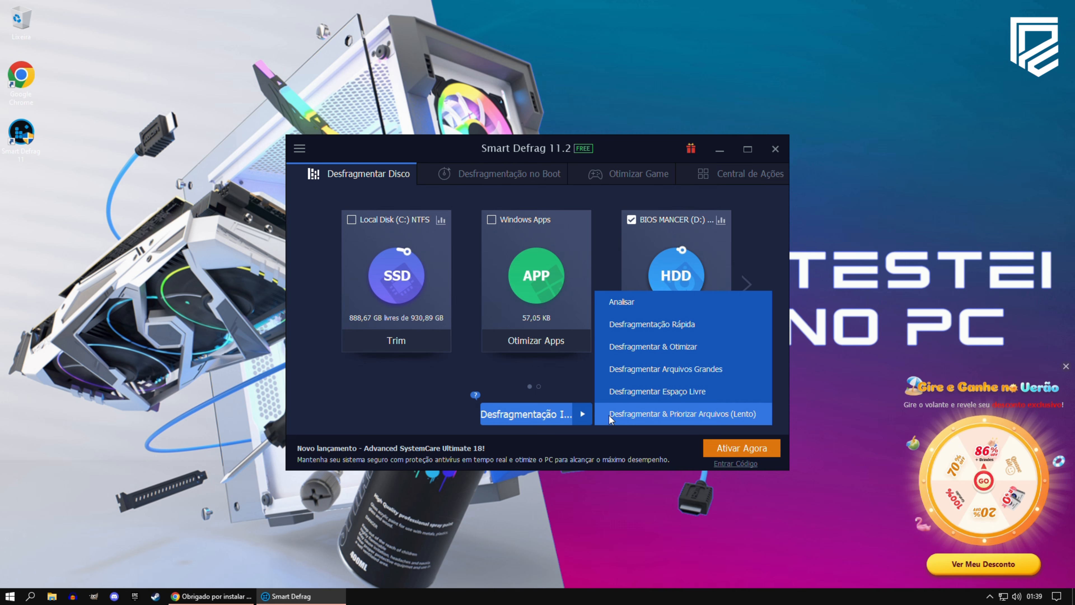
pyautogui.click(610, 414)
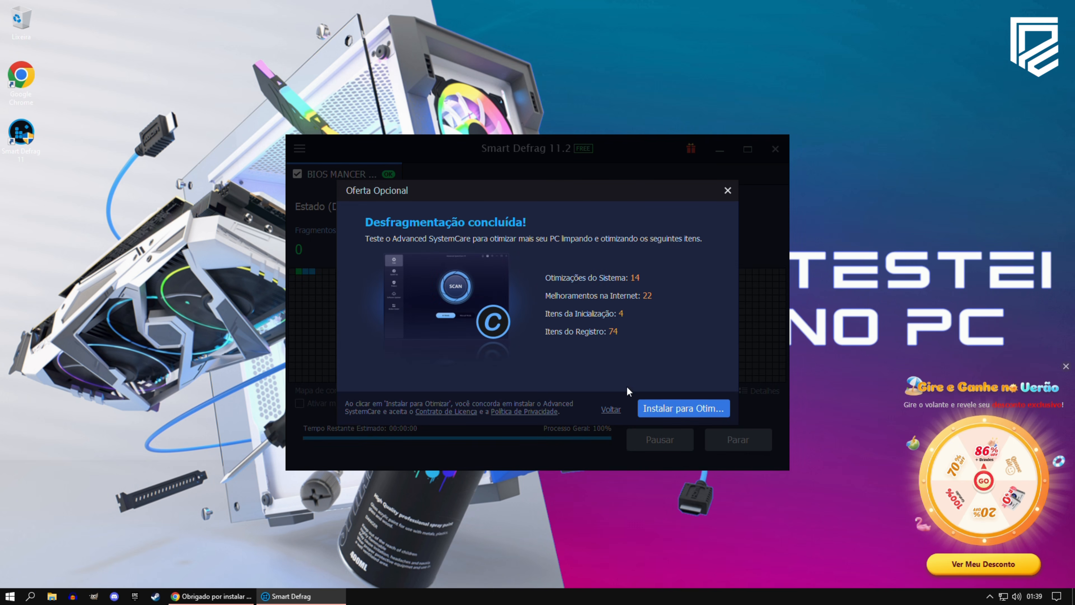
pyautogui.click(729, 194)
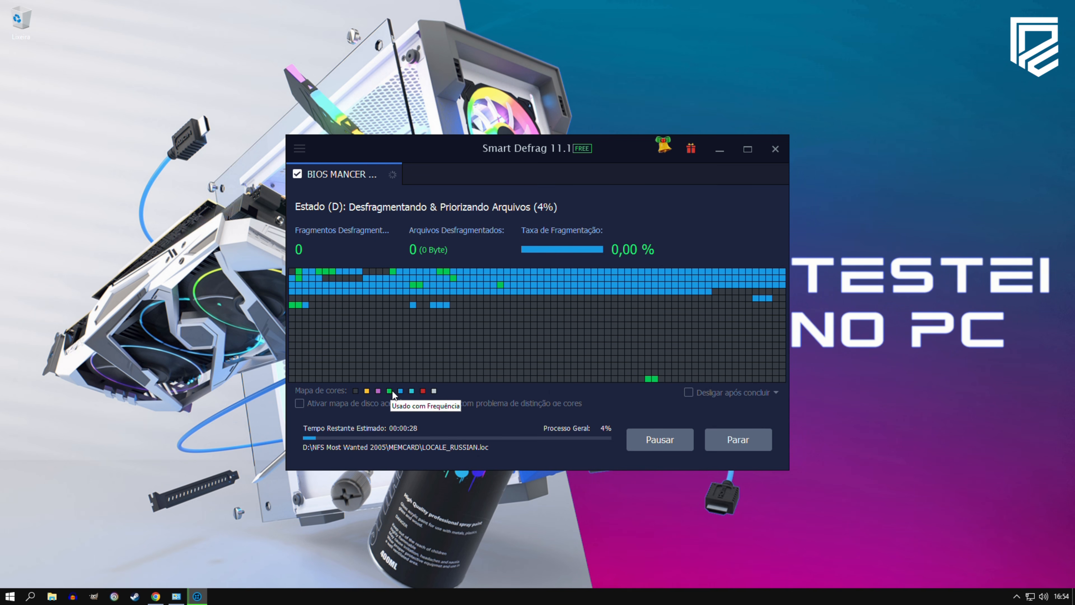
pyautogui.click(727, 446)
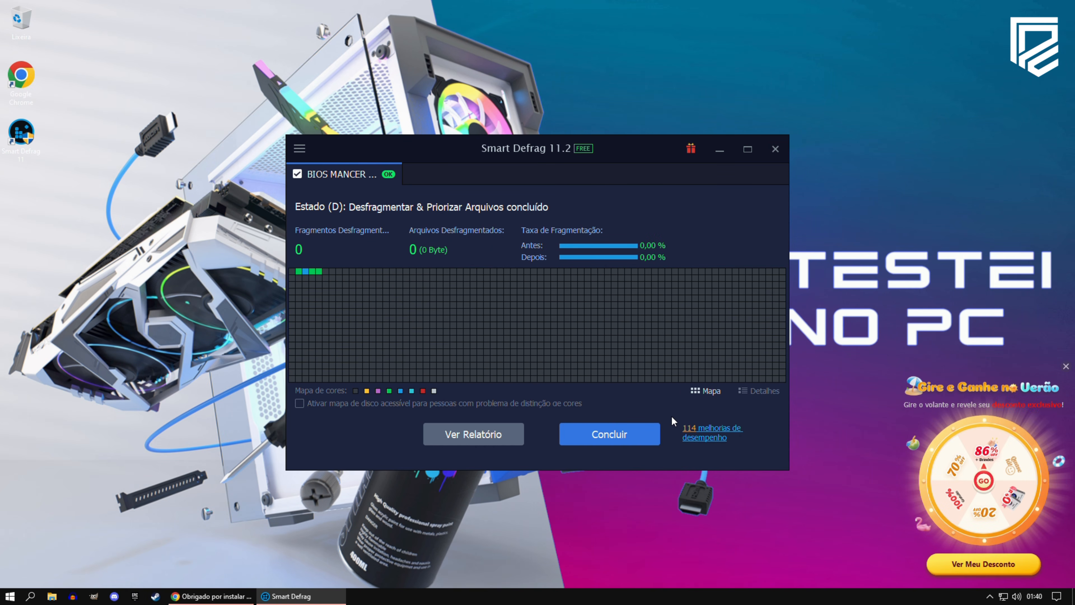
pyautogui.click(654, 432)
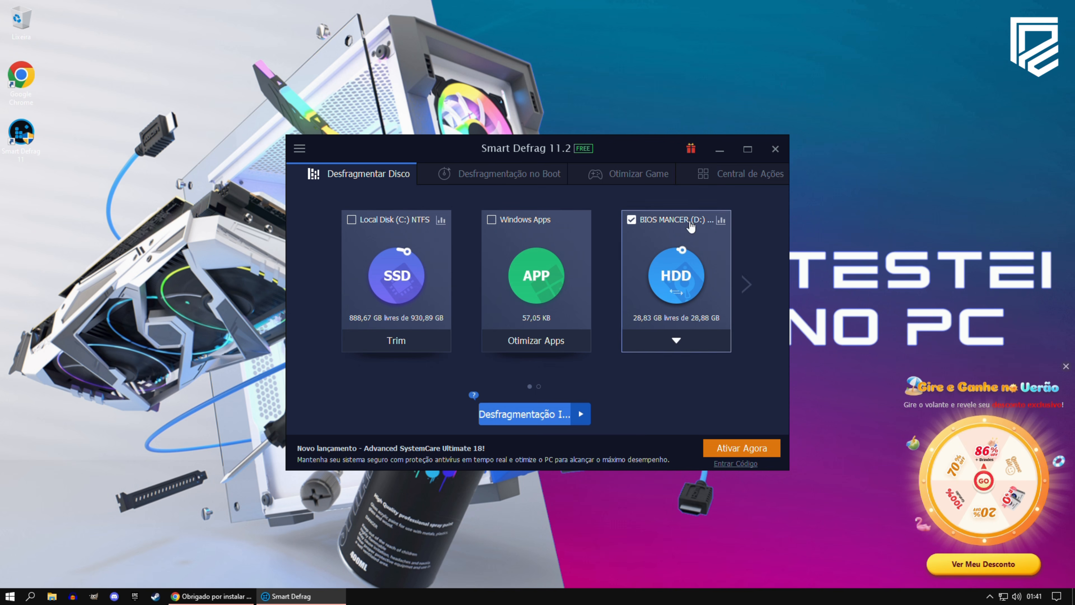
pyautogui.click(775, 146)
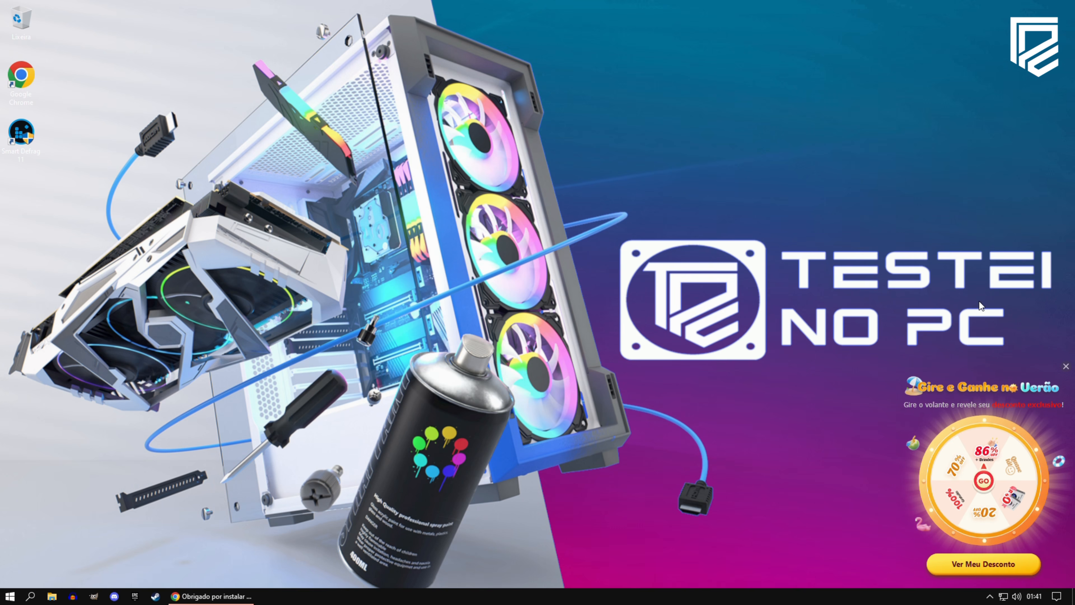
# Dismiss the promo popup and launch gpedit.msc from the Run dialog
pyautogui.click(1065, 366)
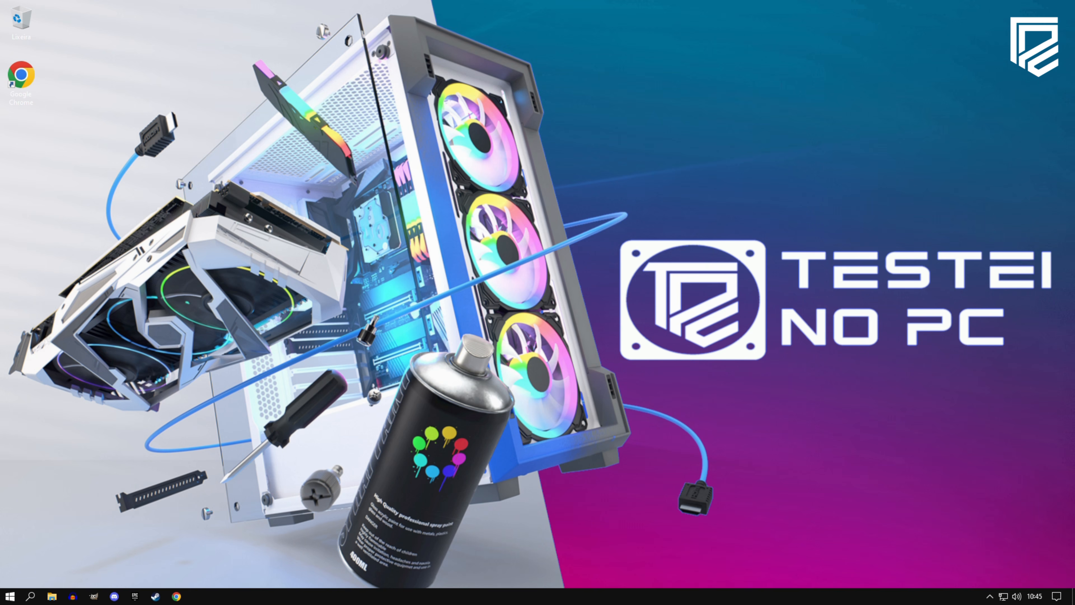
pyautogui.press('super+r')
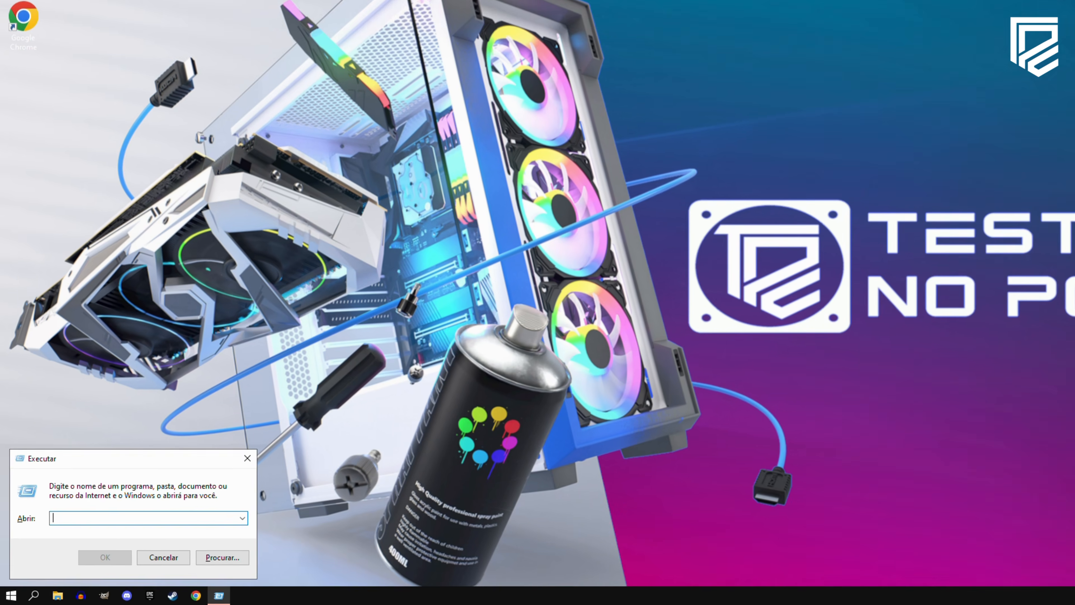
pyautogui.write('gpedit.msc')
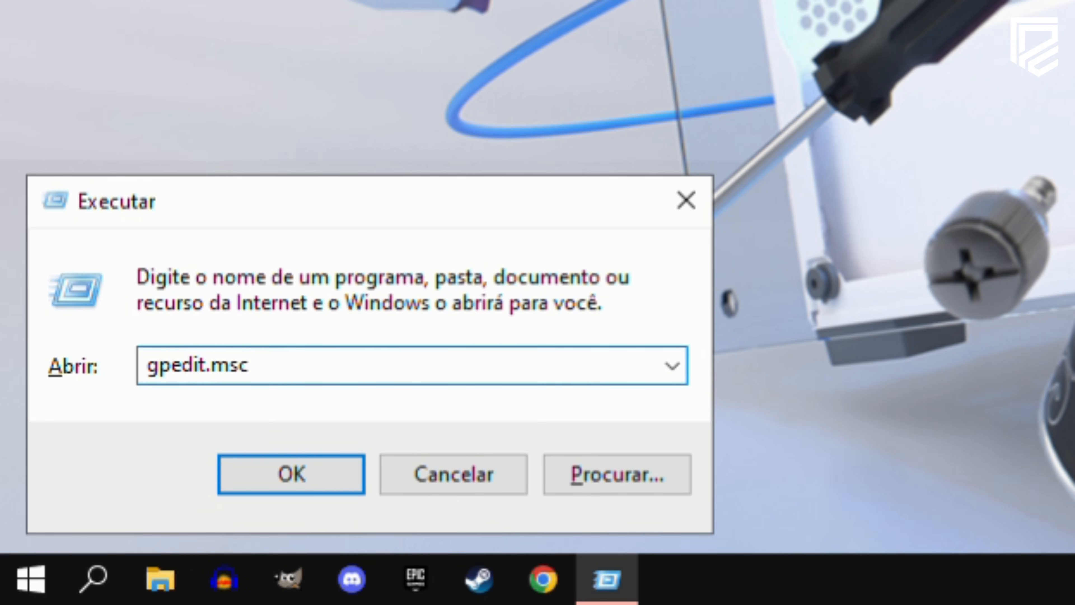
pyautogui.press('Return')
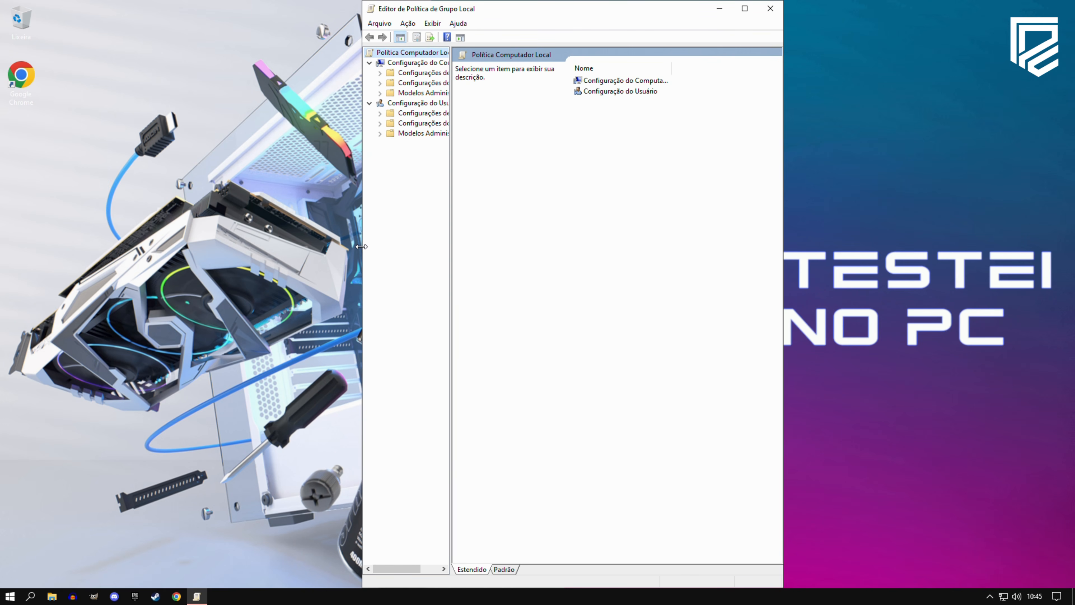
# Widen the editor and its folder tree, then expand Modelos Administrativos > Componentes do Windows
pyautogui.moveTo(361, 246); pyautogui.dragTo(174, 249)
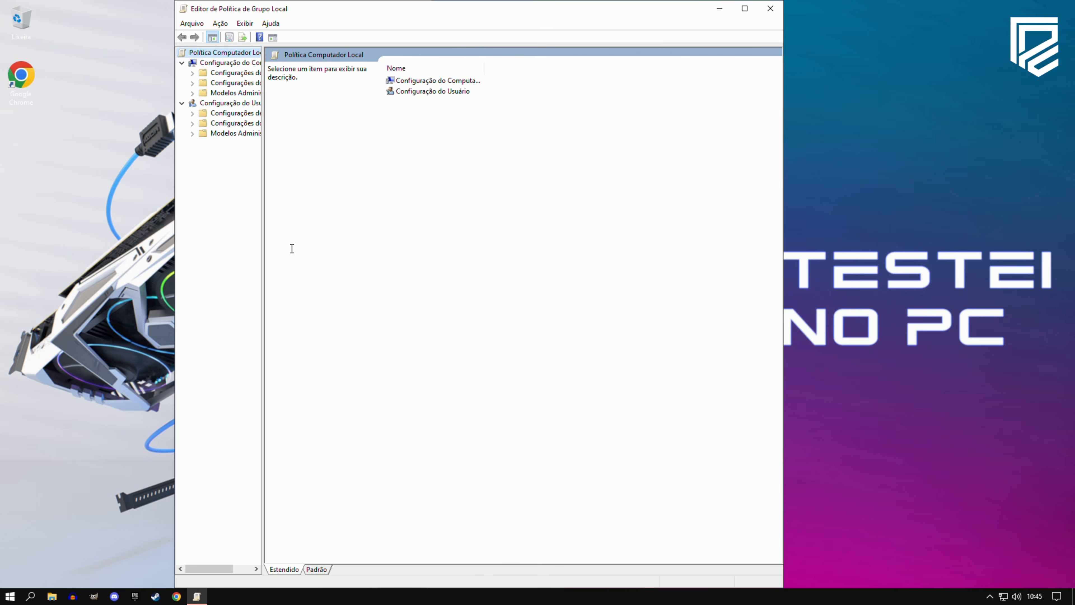
pyautogui.moveTo(263, 207); pyautogui.dragTo(376, 213)
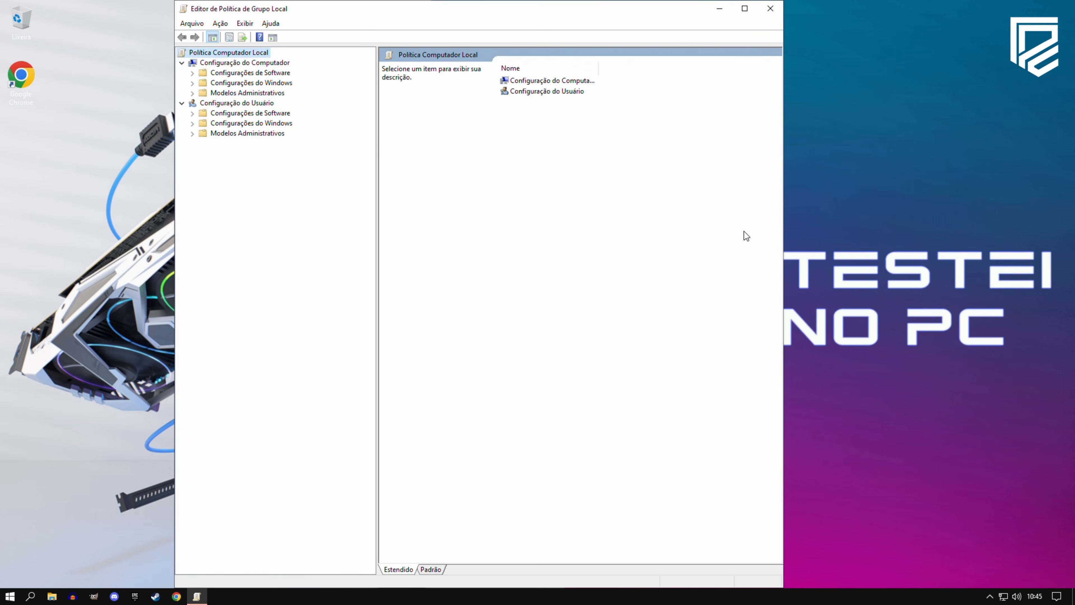
pyautogui.click(192, 93)
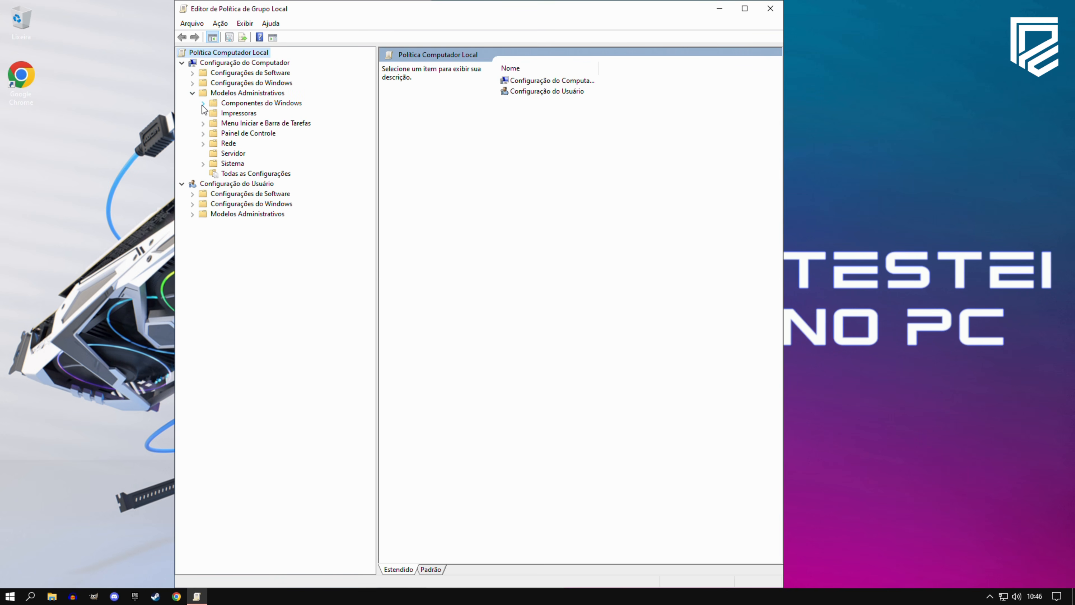
pyautogui.click(202, 104)
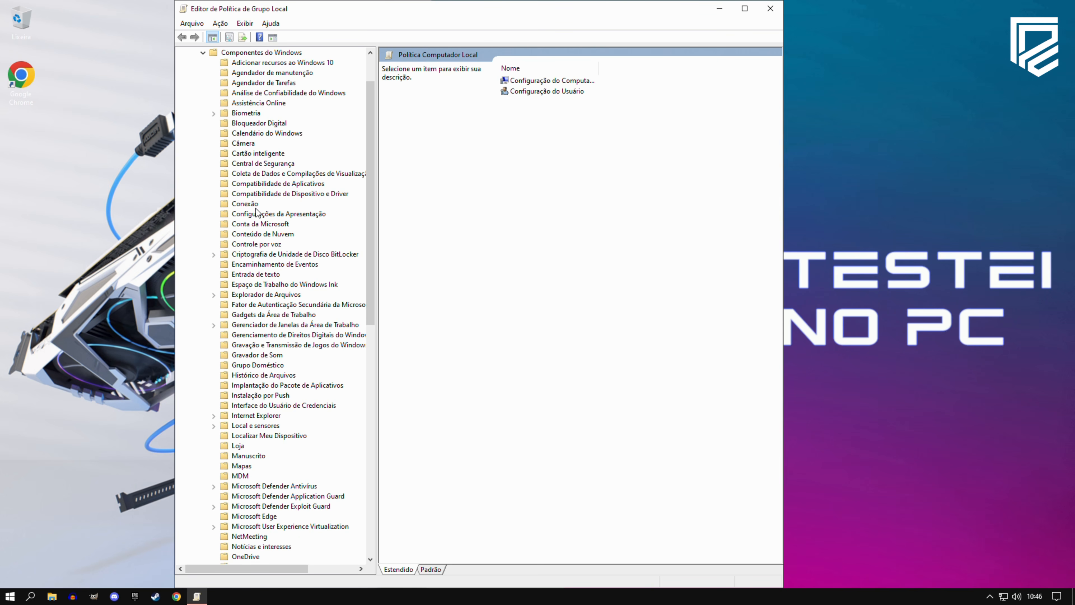
# Show the Coleta de Dados e Compilações de Visualização policies sorted by name, with the editor maximized
pyautogui.click(269, 174)
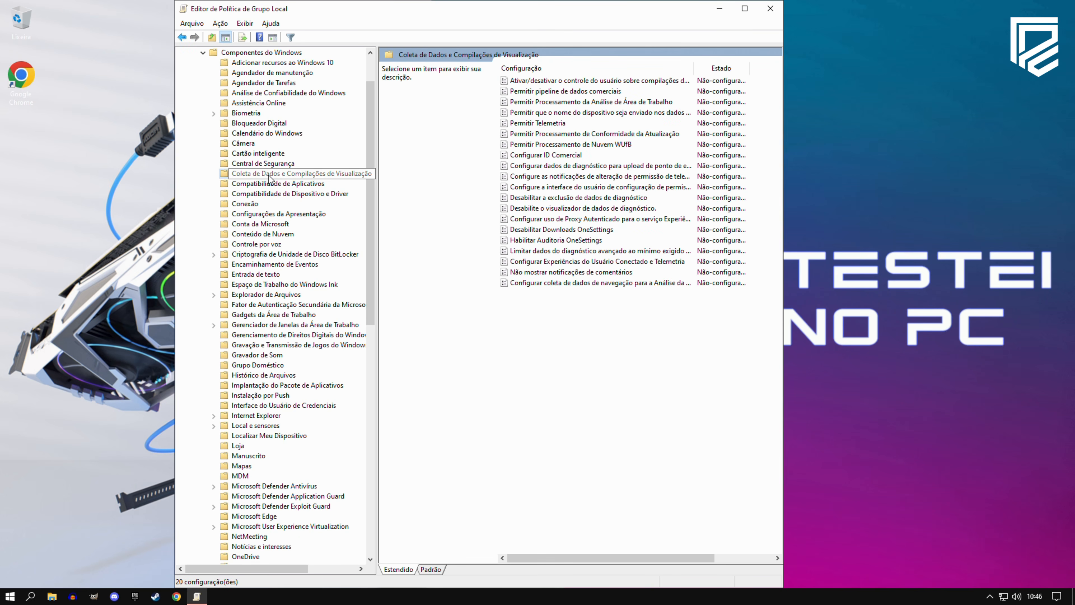
pyautogui.click(554, 69)
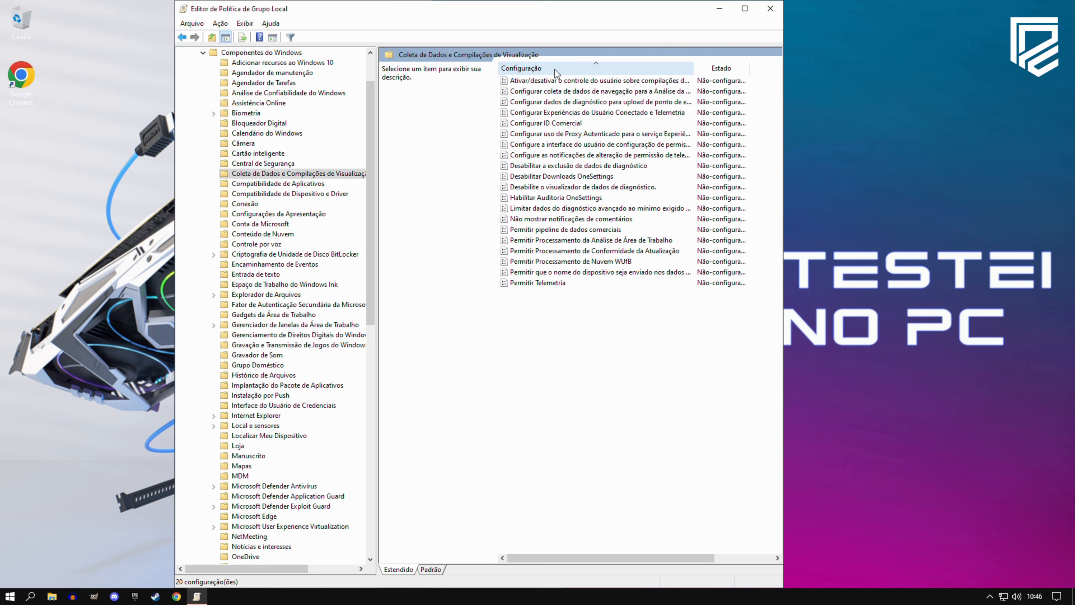
pyautogui.click(745, 10)
pyautogui.moveTo(202, 193); pyautogui.dragTo(260, 188)
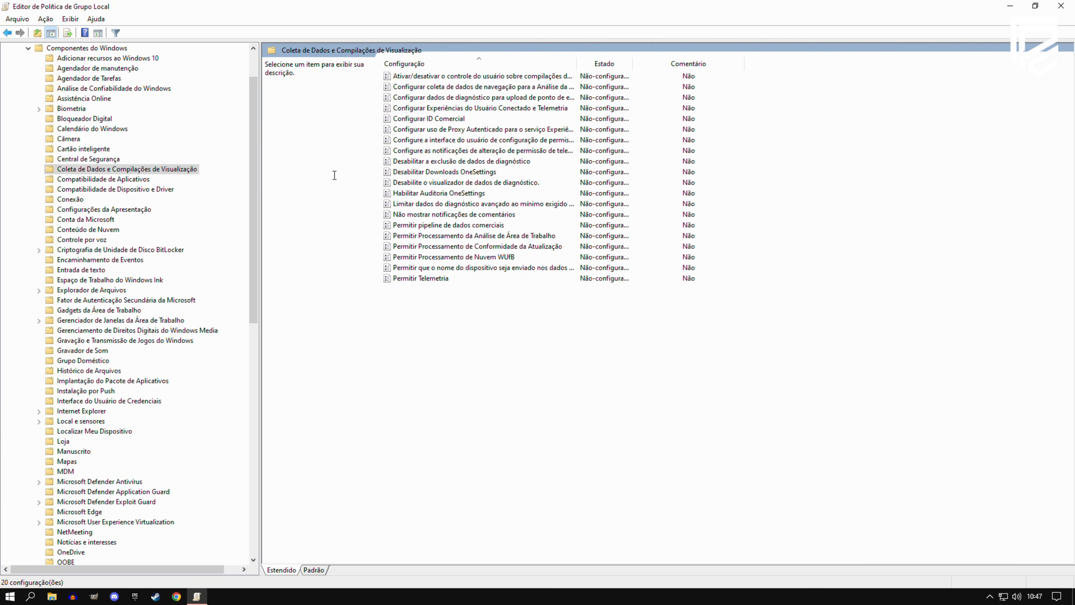
# Enable Permitir Telemetria at level 0 - Segurança [Somente Empresa] and apply it
pyautogui.click(422, 279)
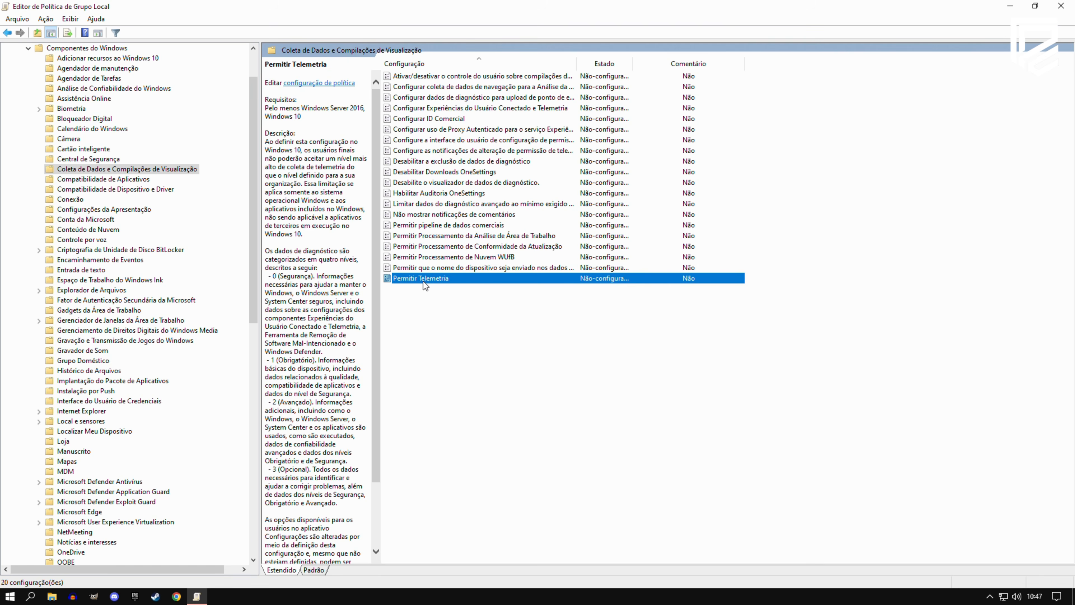
pyautogui.doubleClick(423, 279)
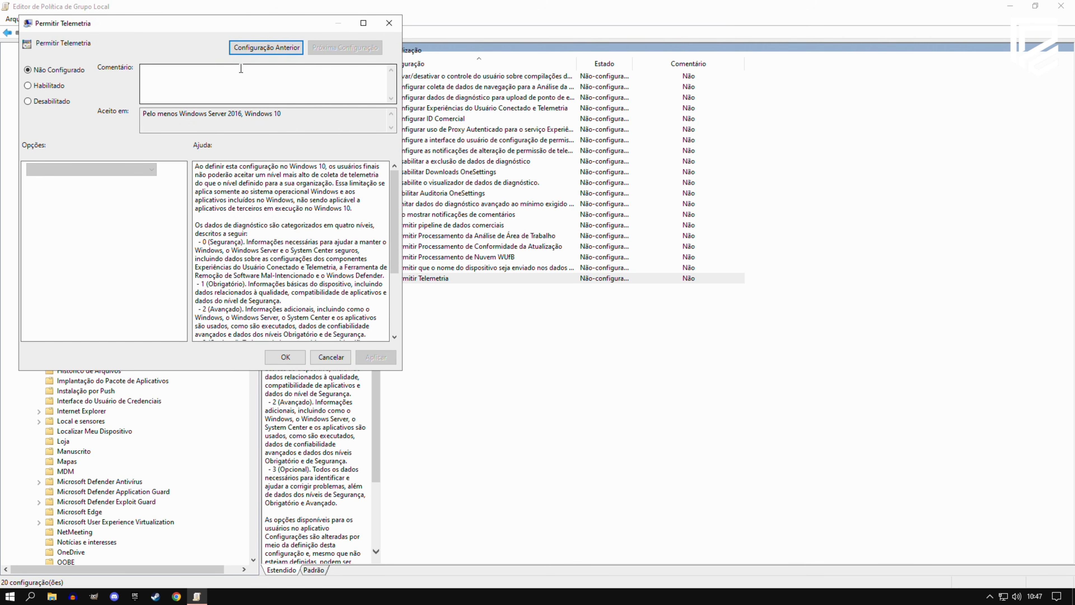
pyautogui.moveTo(271, 32); pyautogui.dragTo(632, 199)
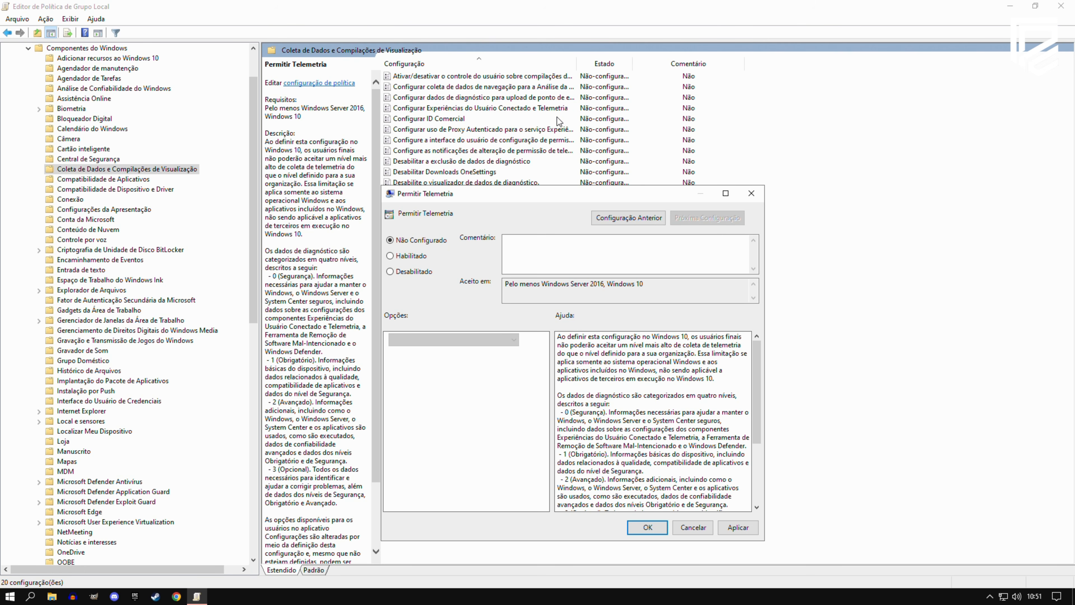
pyautogui.click(424, 256)
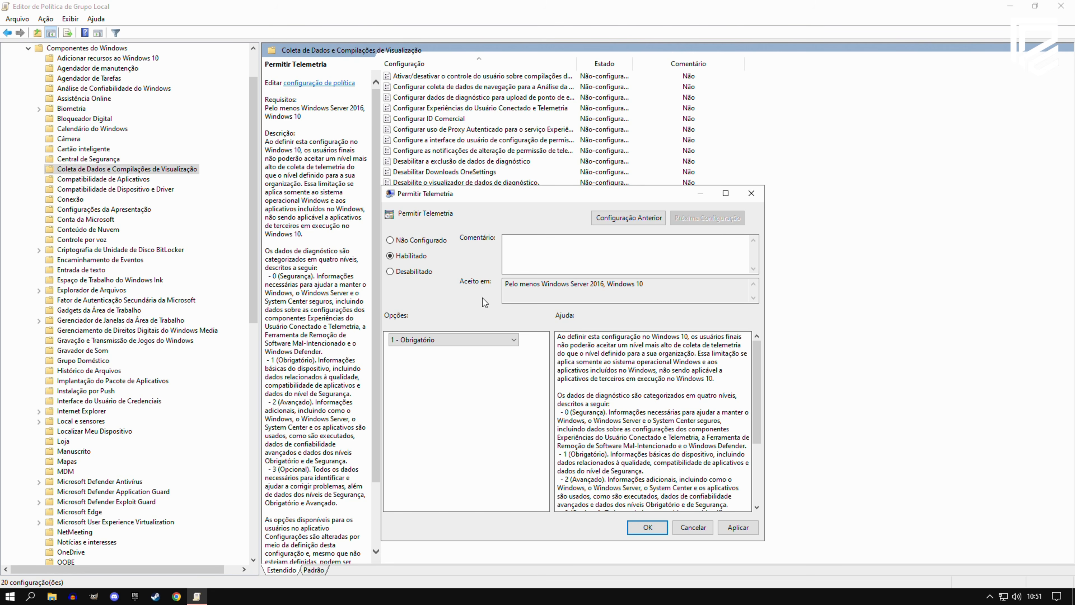
pyautogui.click(515, 339)
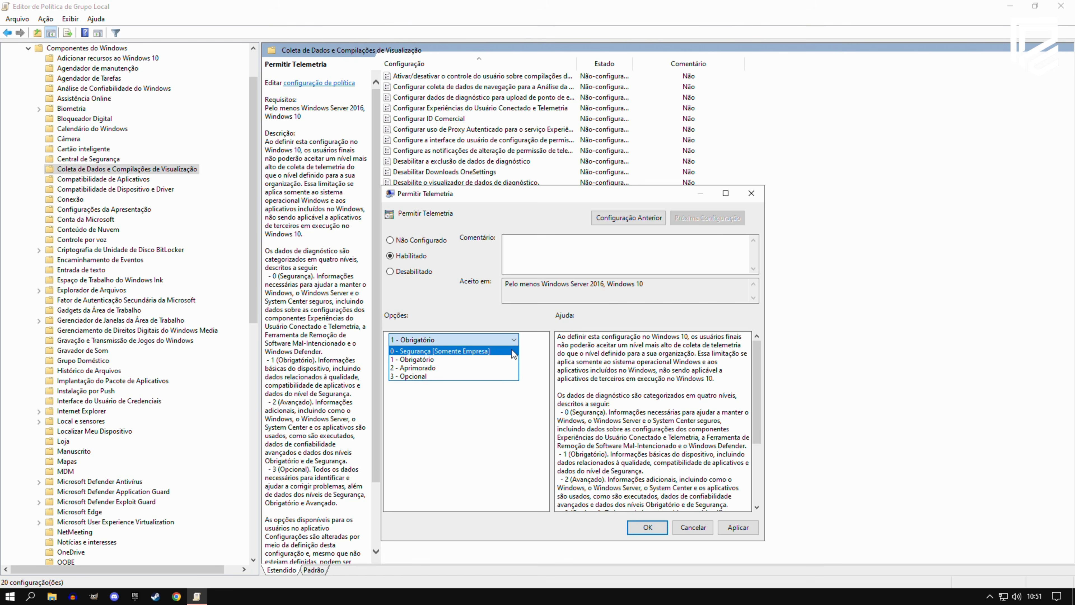
pyautogui.click(511, 349)
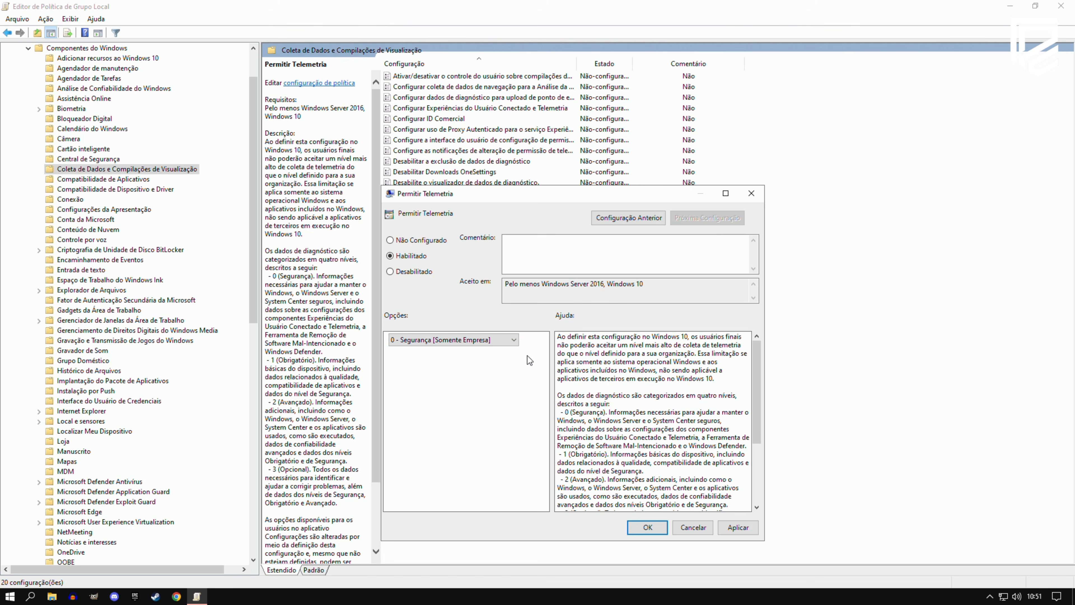
pyautogui.click(737, 530)
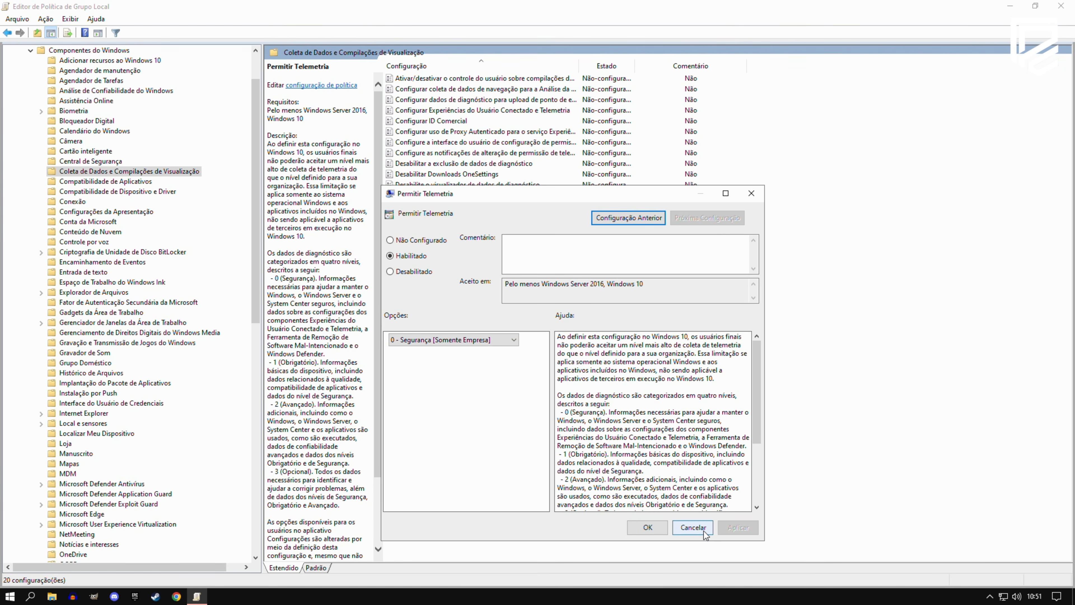
pyautogui.click(651, 529)
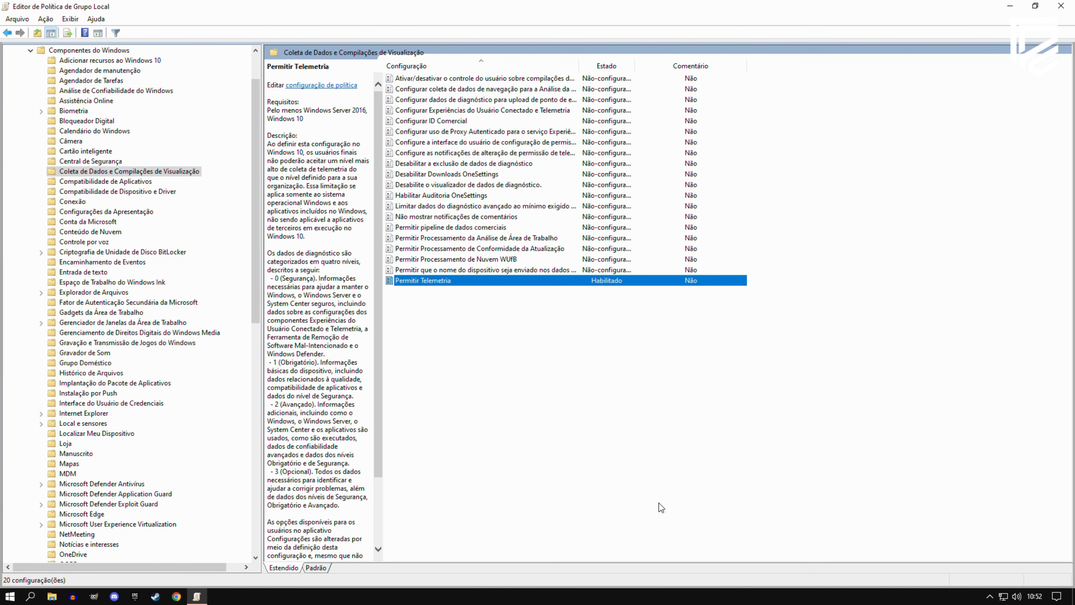
pyautogui.click(486, 217)
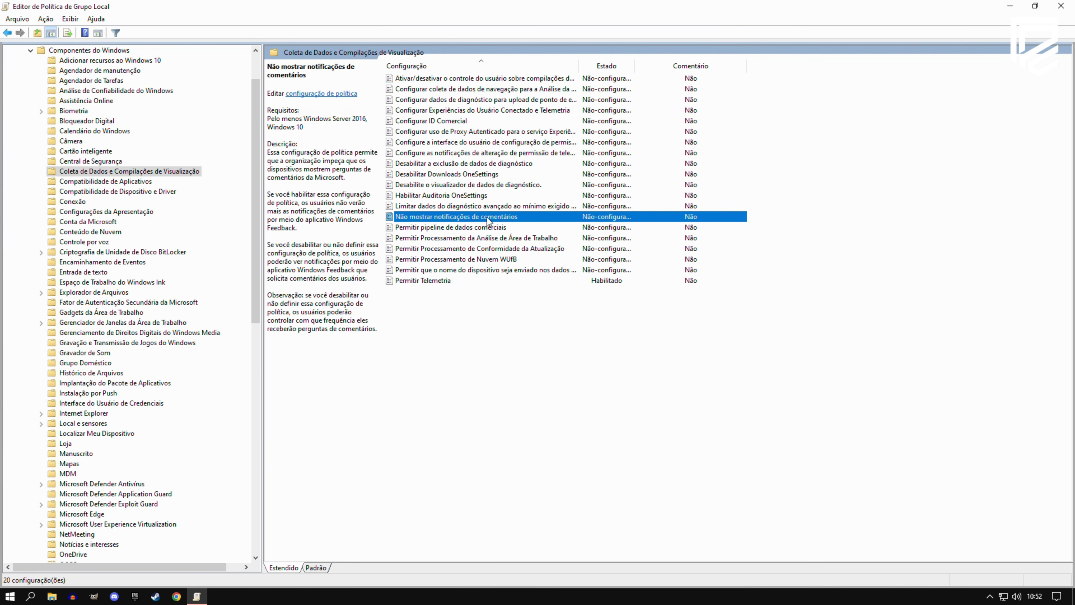
# Set Não mostrar notificações de comentários to Habilitado and apply it
pyautogui.doubleClick(513, 221)
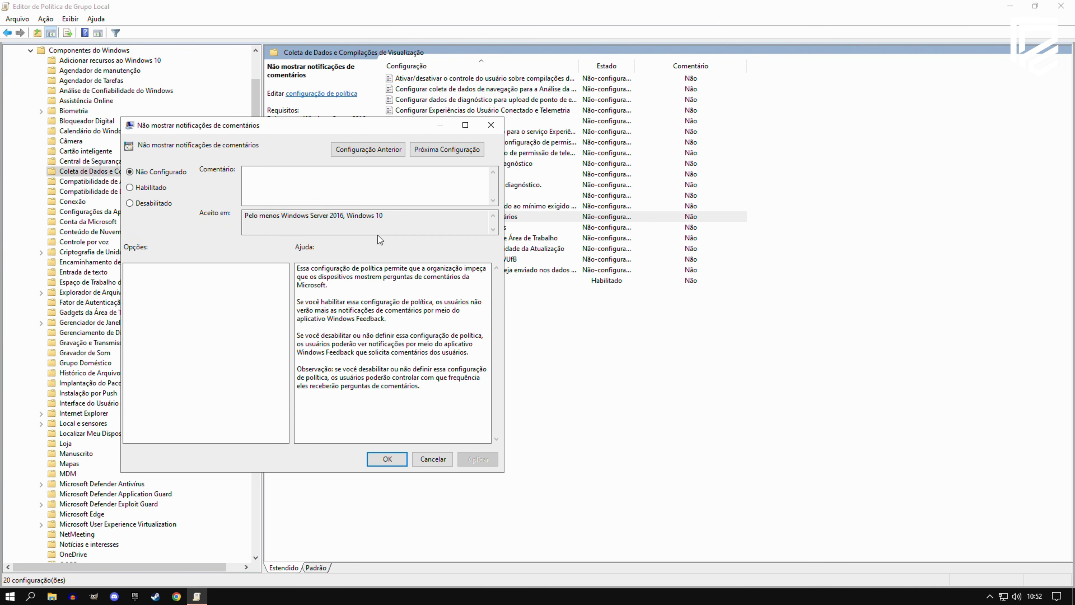
pyautogui.moveTo(378, 126); pyautogui.dragTo(591, 202)
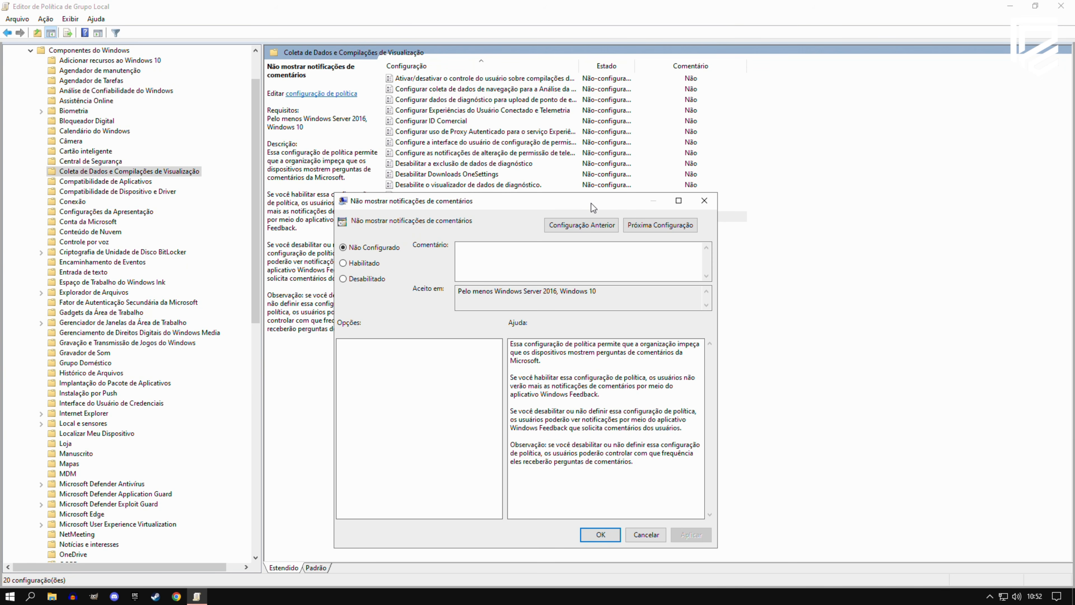
pyautogui.click(366, 265)
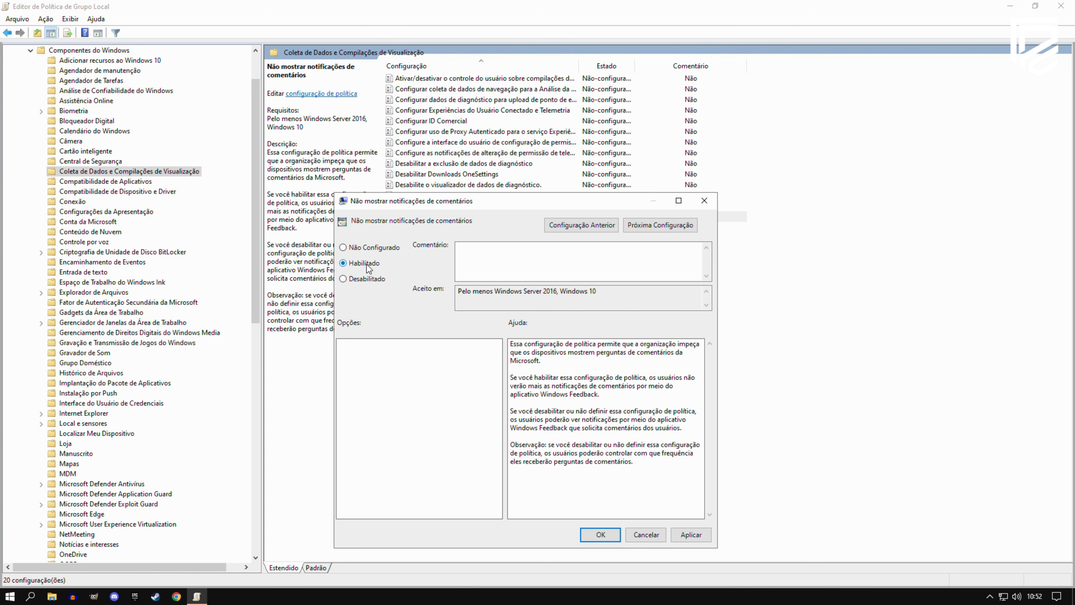
pyautogui.click(709, 534)
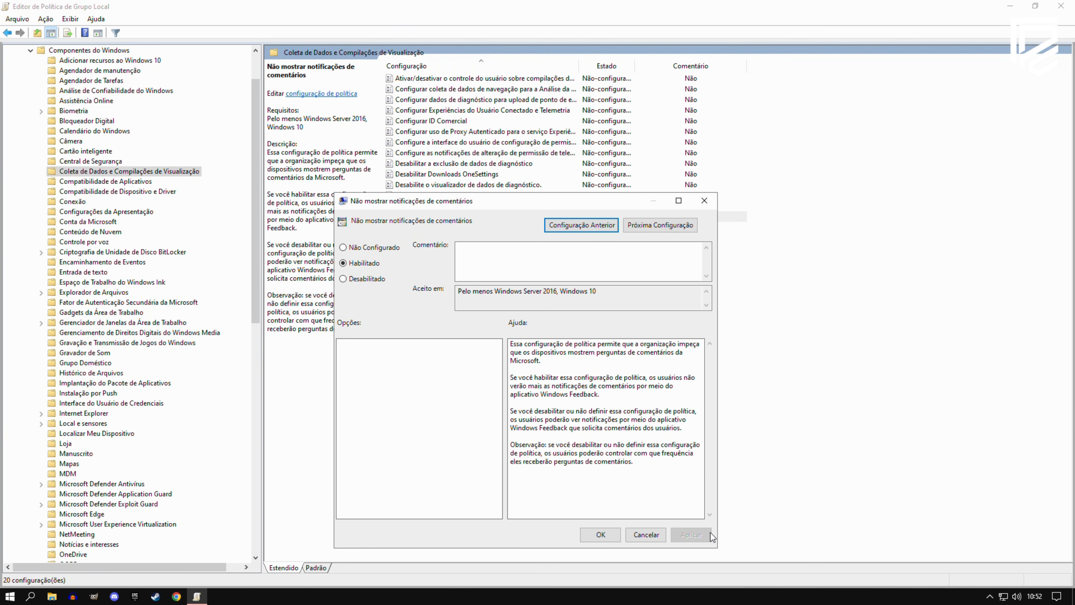
pyautogui.click(615, 540)
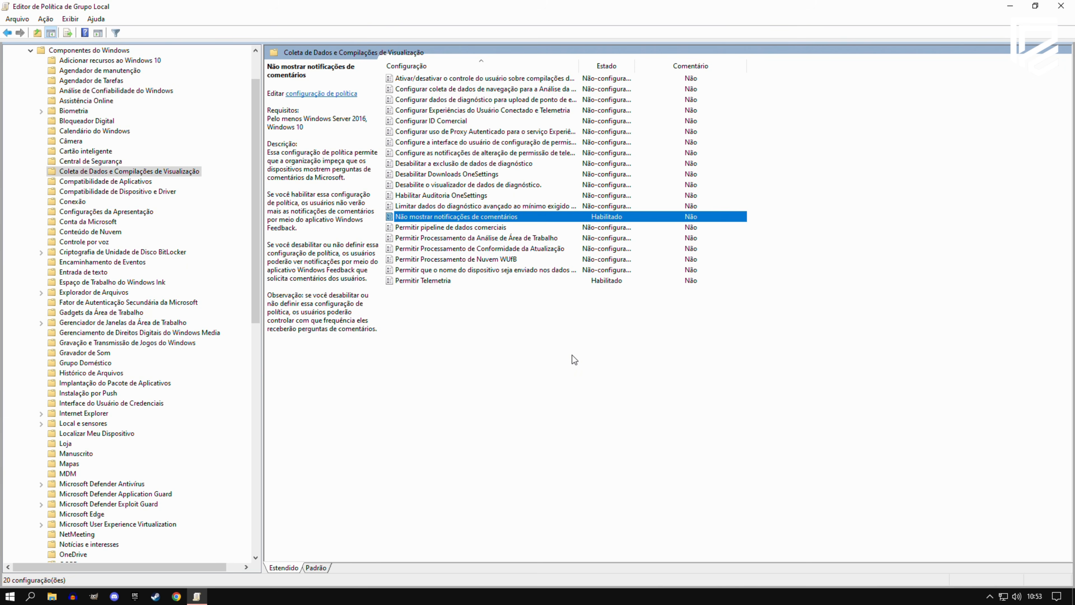
# Set Configurar coleta de dados de navegação para a Análise da Área de Trabalho to Habilitado
pyautogui.click(511, 90)
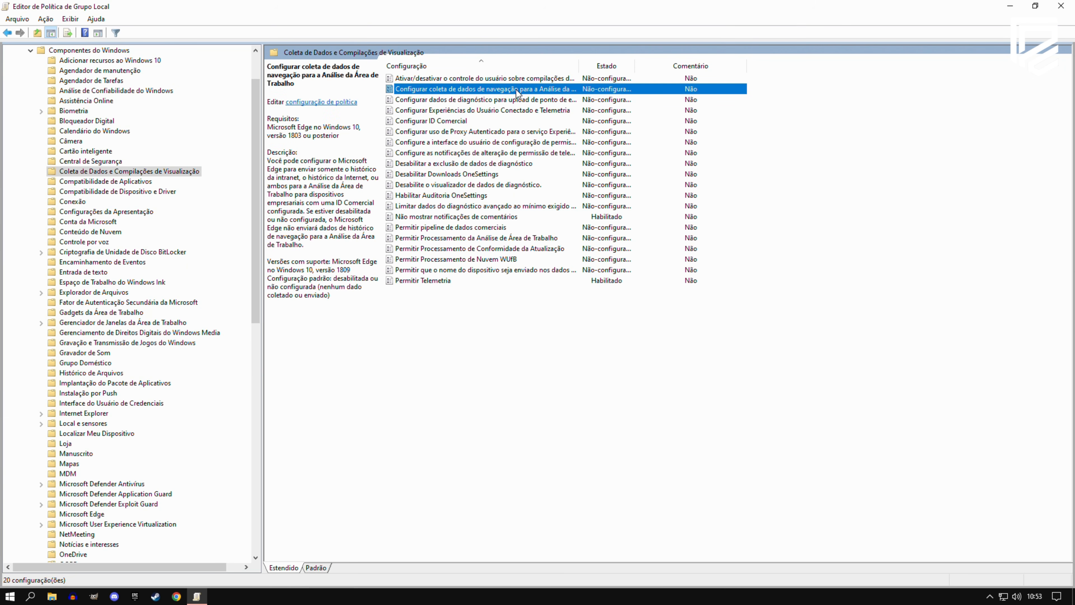
pyautogui.doubleClick(526, 93)
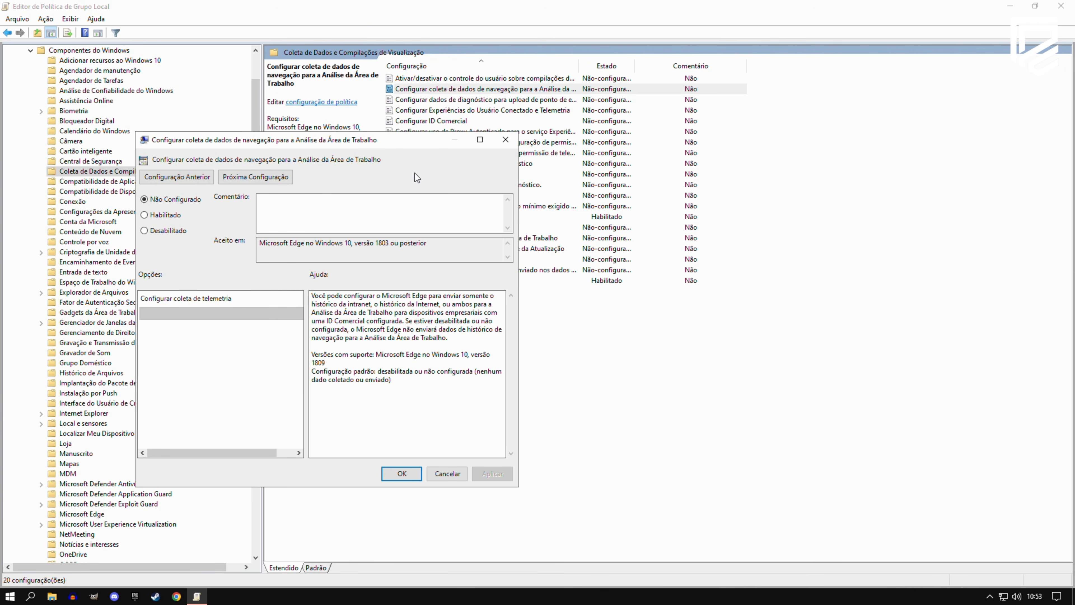
pyautogui.moveTo(420, 143); pyautogui.dragTo(651, 165)
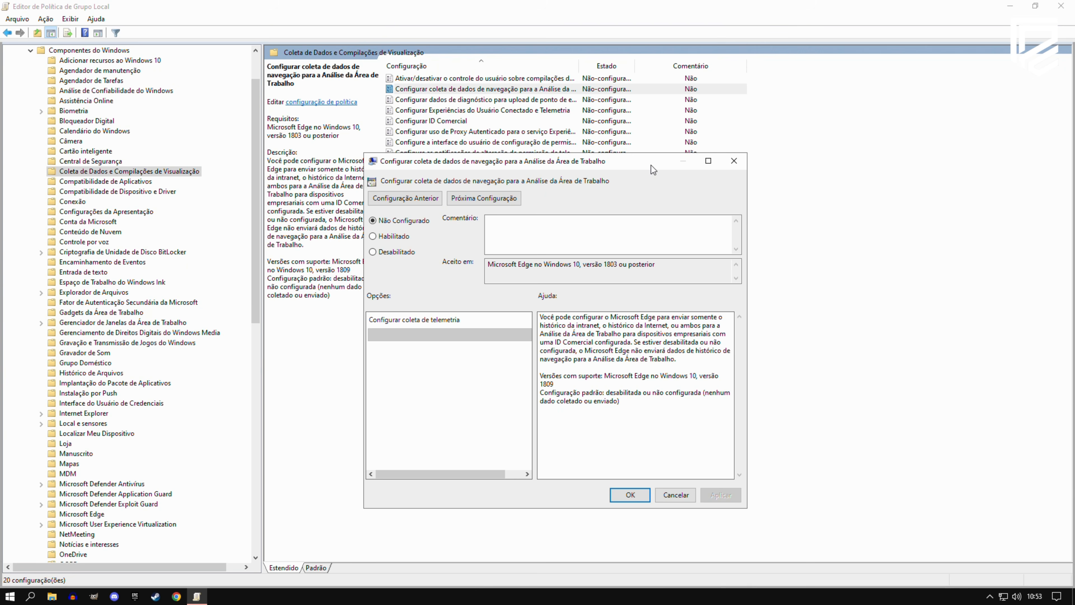
pyautogui.click(386, 240)
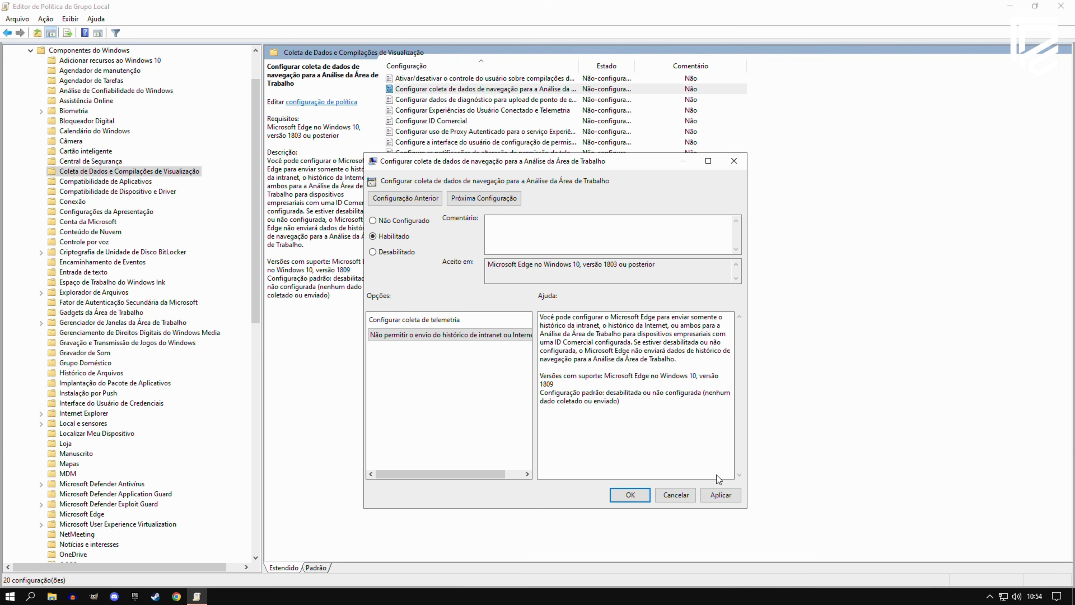
pyautogui.click(738, 497)
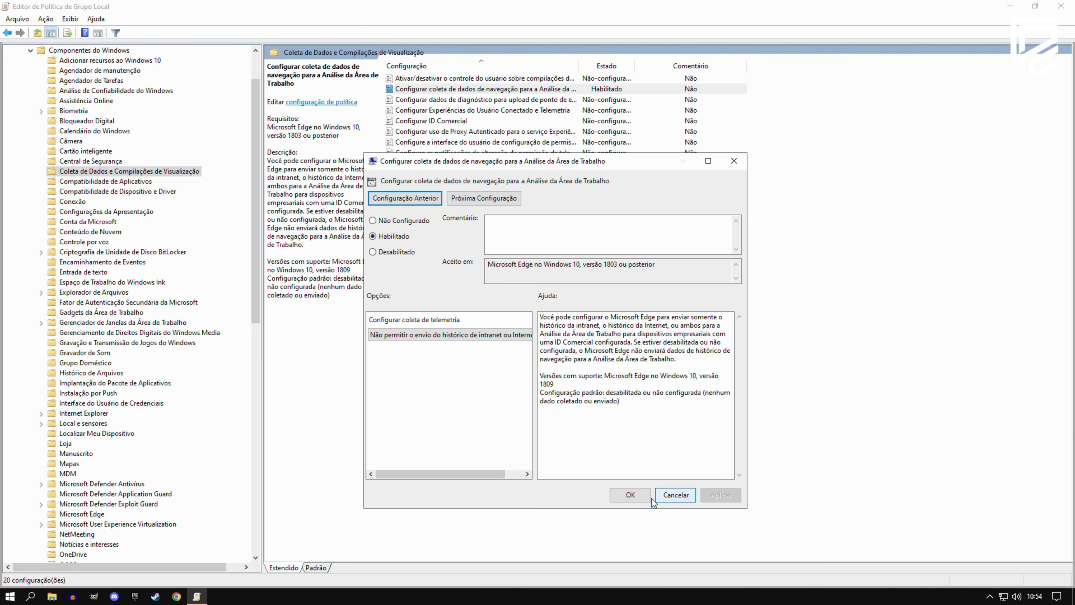
pyautogui.click(643, 496)
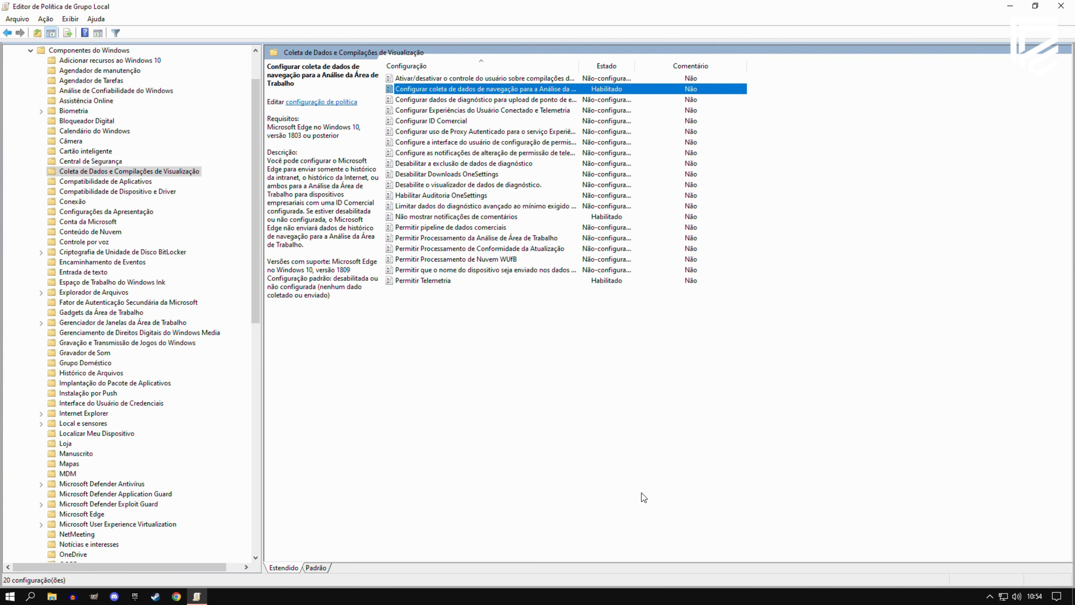
# In Compatibilidade de Aplicativos, set Desativar a Telemetria de Aplicativos to Habilitado
pyautogui.click(137, 185)
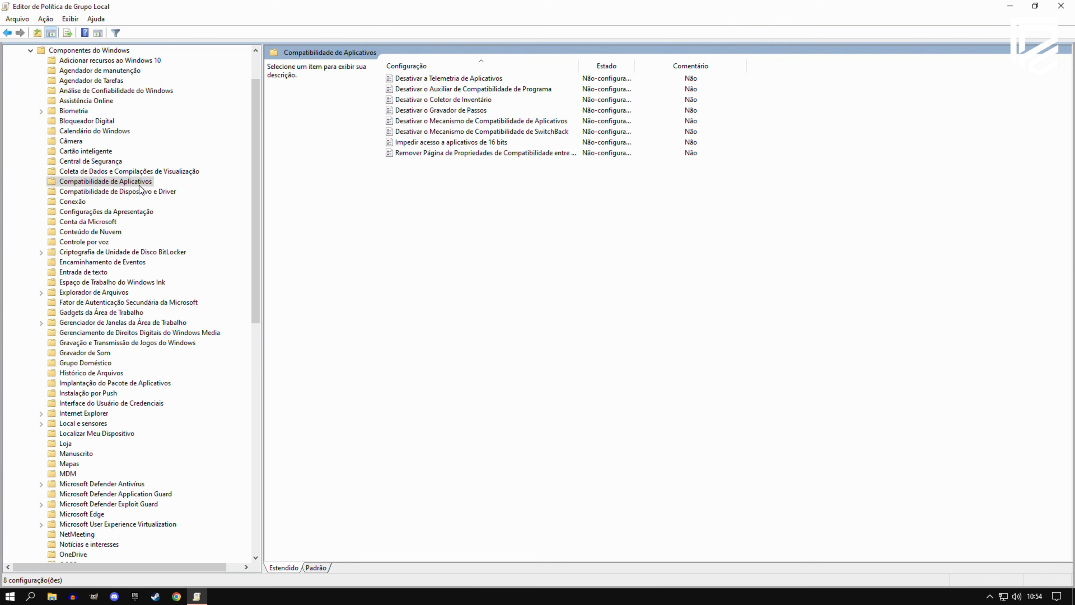
pyautogui.click(502, 85)
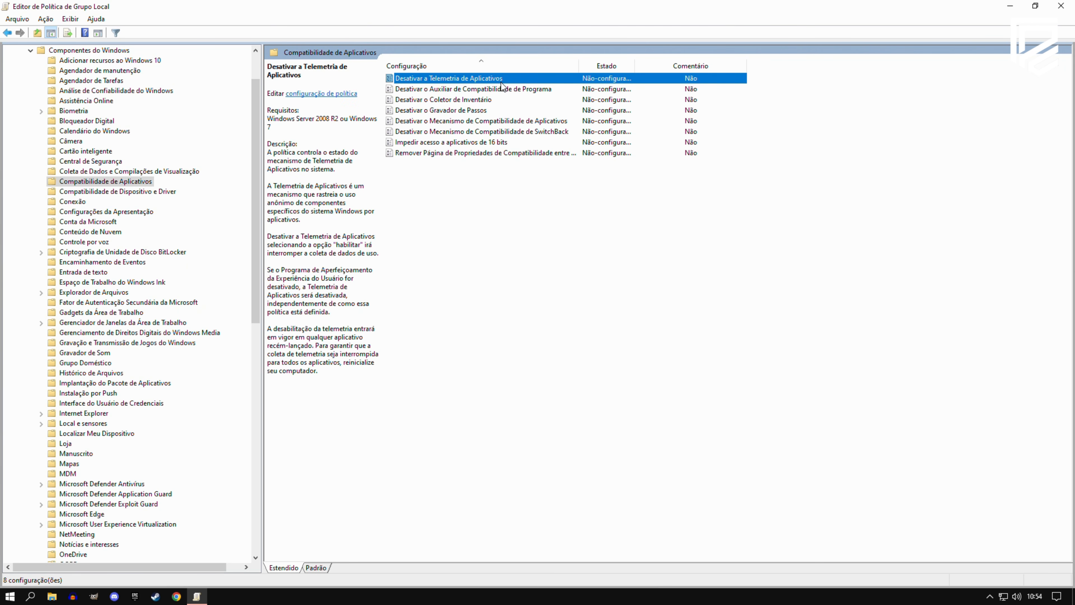
pyautogui.doubleClick(503, 85)
pyautogui.moveTo(301, 28); pyautogui.dragTo(688, 162)
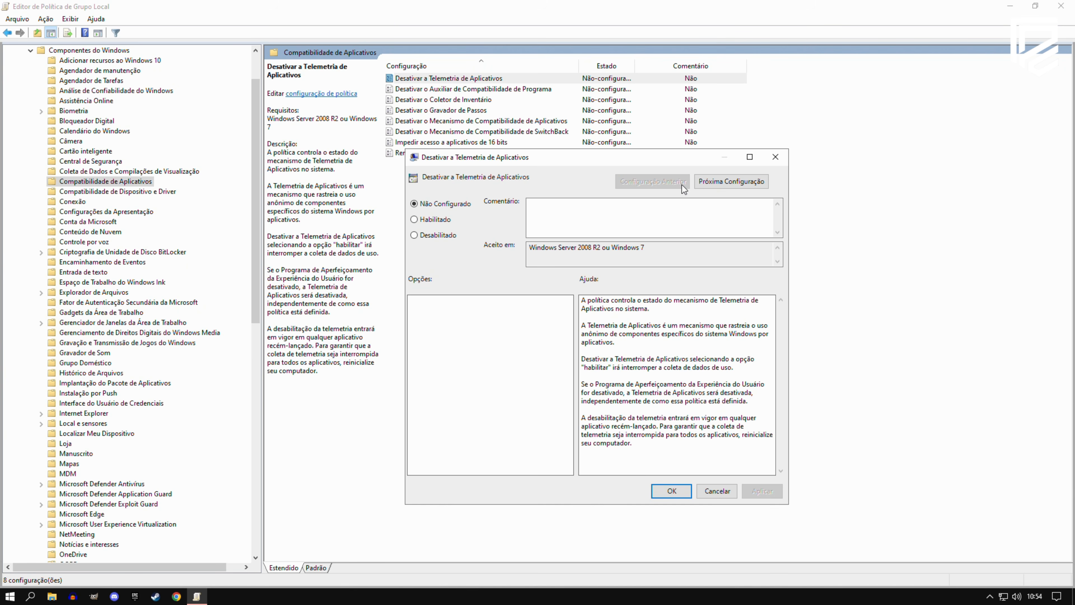
pyautogui.click(428, 220)
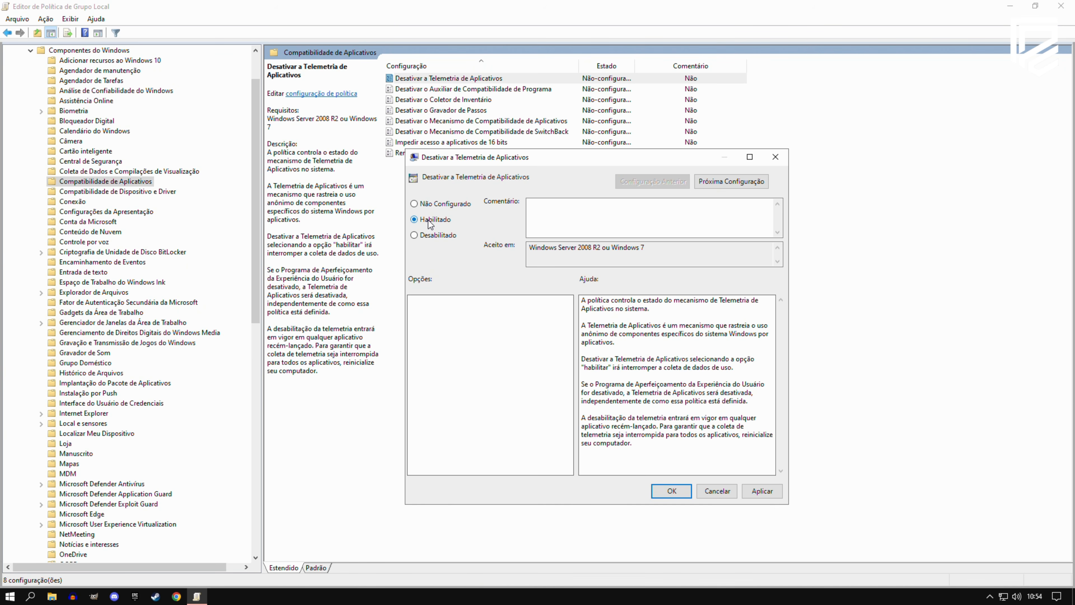
pyautogui.click(749, 492)
pyautogui.click(681, 492)
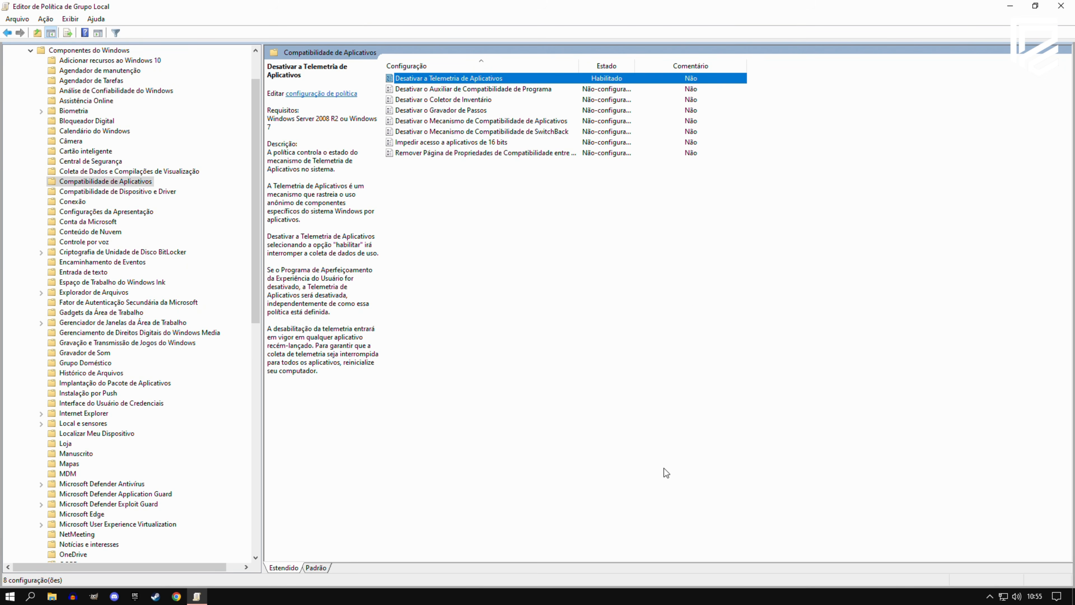
# Set Desativar o Auxiliar de Compatibilidade de Programa to Habilitado
pyautogui.click(496, 91)
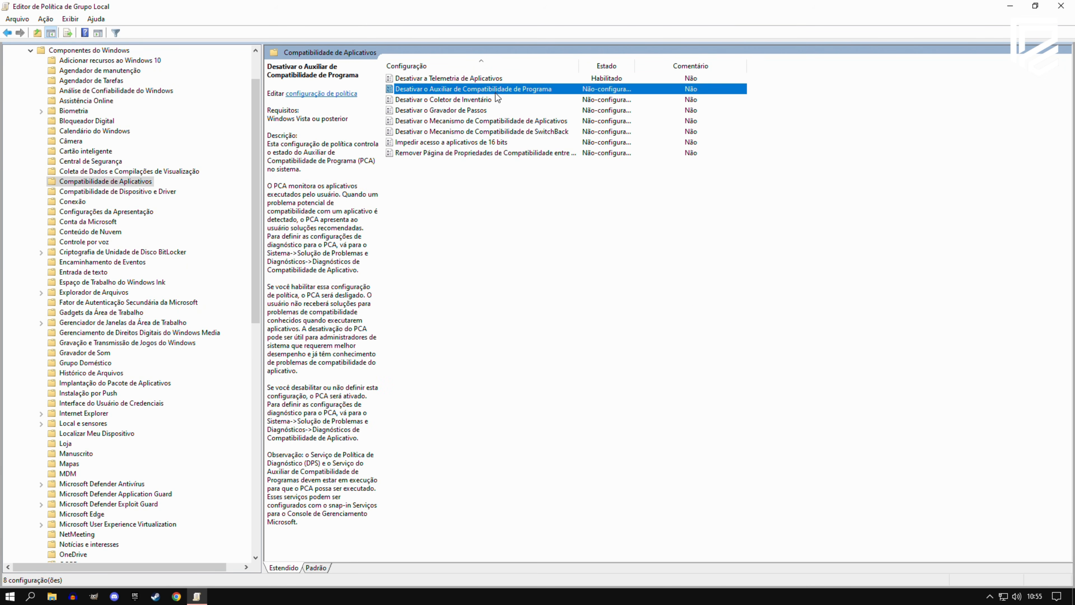
pyautogui.doubleClick(495, 91)
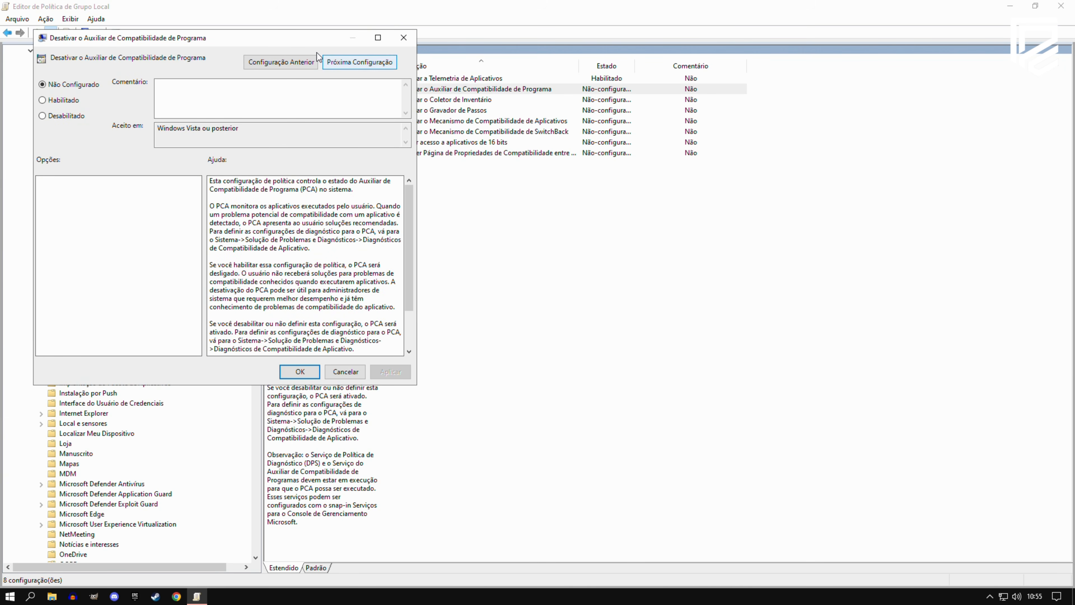
pyautogui.moveTo(454, 126); pyautogui.dragTo(614, 149)
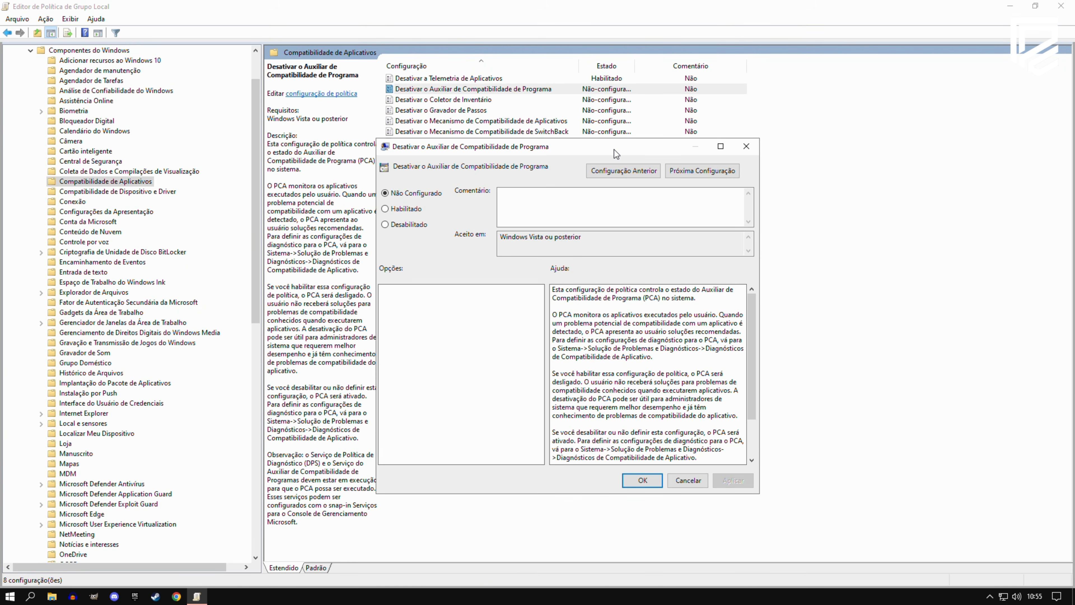
pyautogui.click(416, 209)
pyautogui.click(729, 480)
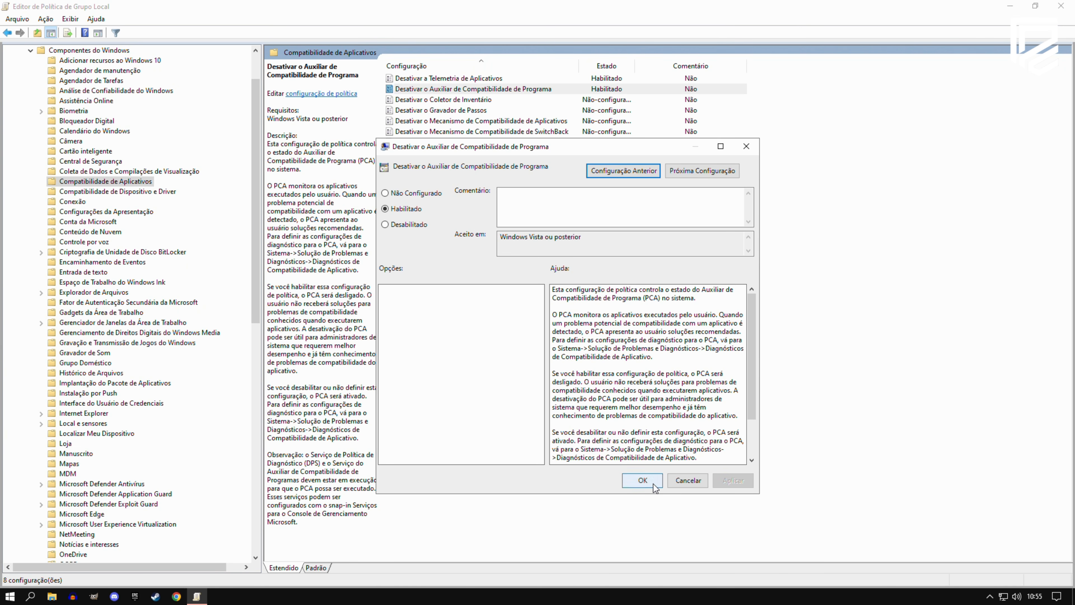
pyautogui.click(653, 483)
# Set Desativar o Mecanismo de Compatibilidade de Aplicativos to Habilitado
pyautogui.click(528, 122)
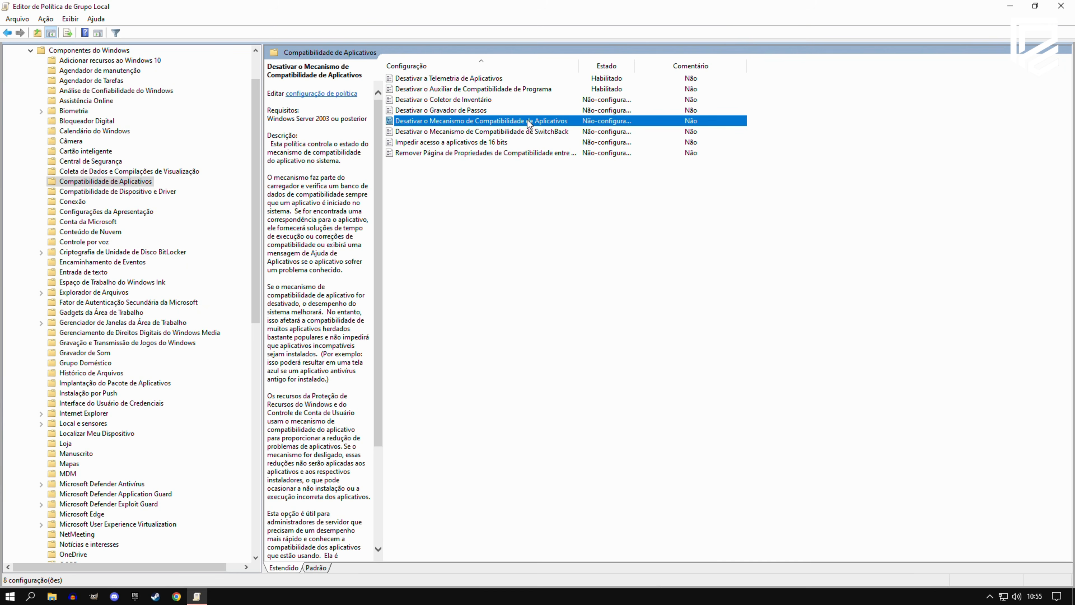
pyautogui.doubleClick(528, 122)
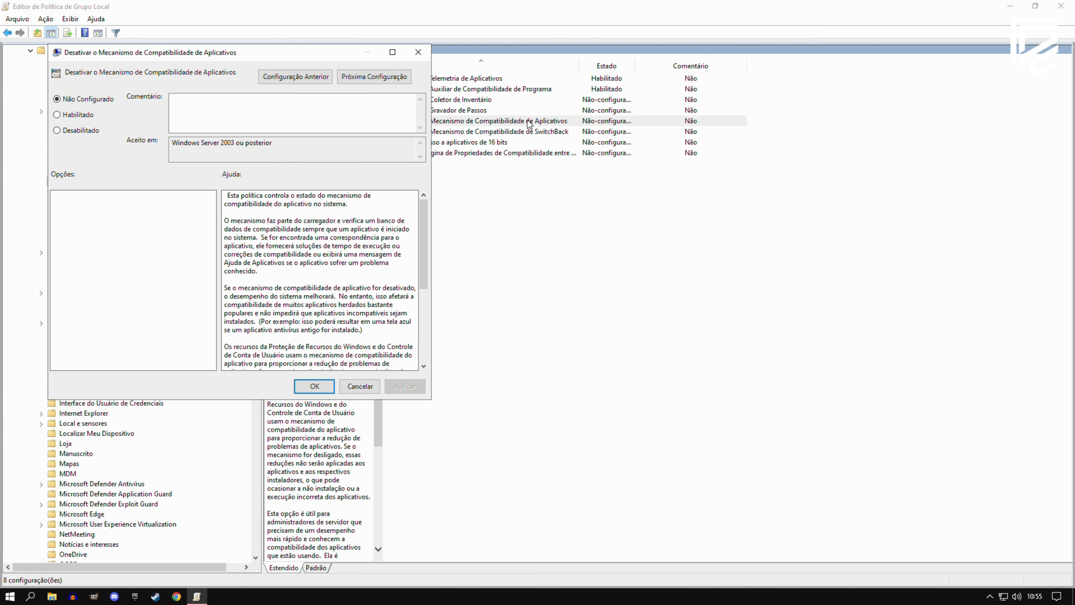
pyautogui.moveTo(295, 51); pyautogui.dragTo(705, 169)
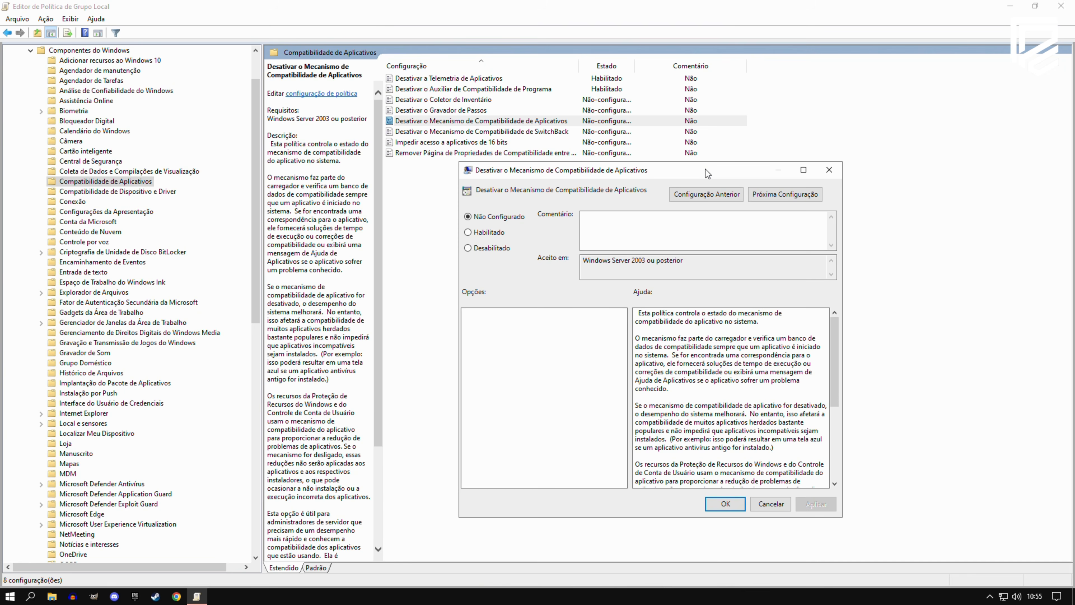
pyautogui.click(491, 232)
pyautogui.click(815, 503)
pyautogui.click(725, 504)
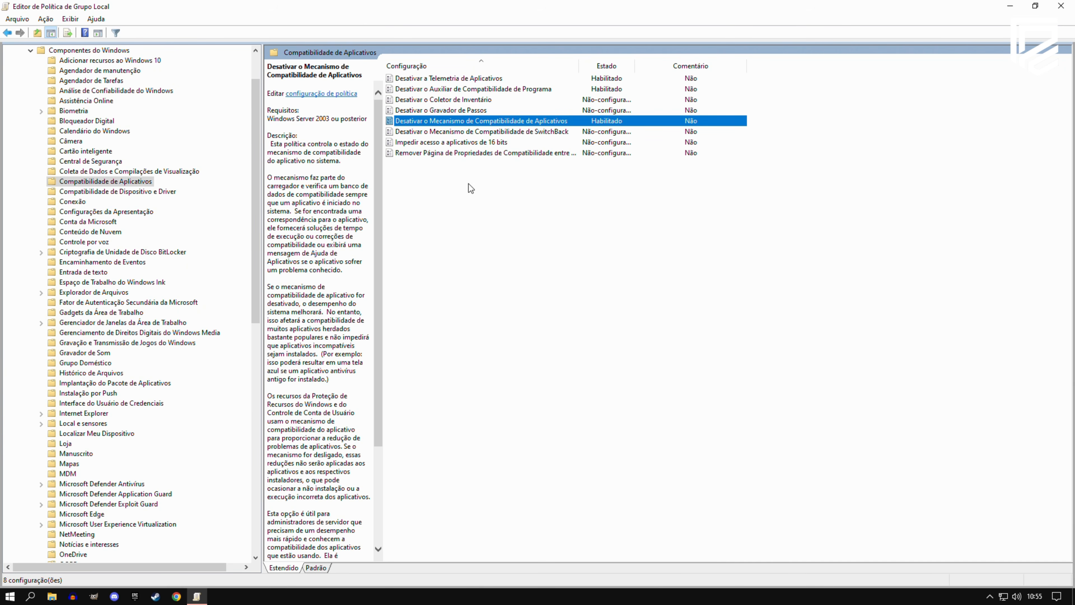
pyautogui.click(455, 114)
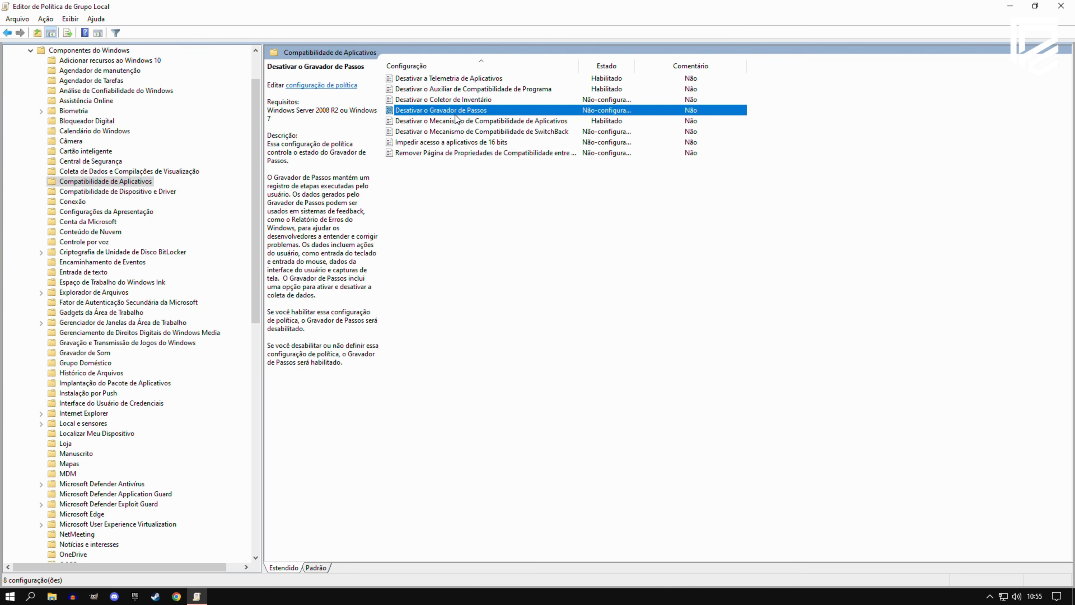
# Set Desativar o Gravador de Passos to Habilitado
pyautogui.doubleClick(455, 114)
pyautogui.moveTo(539, 146); pyautogui.dragTo(638, 151)
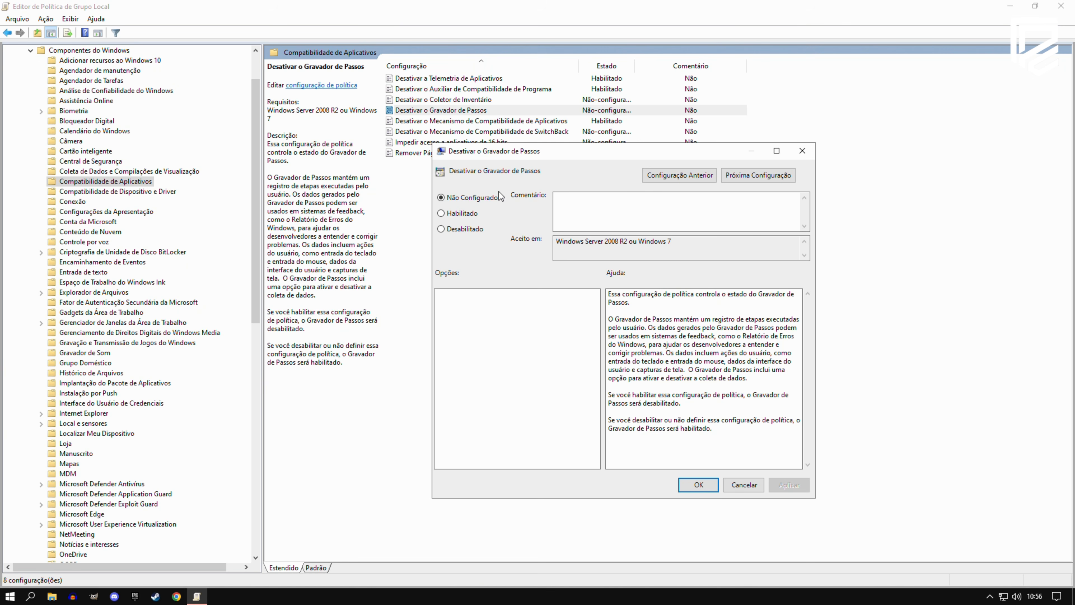
pyautogui.click(468, 219)
pyautogui.click(789, 484)
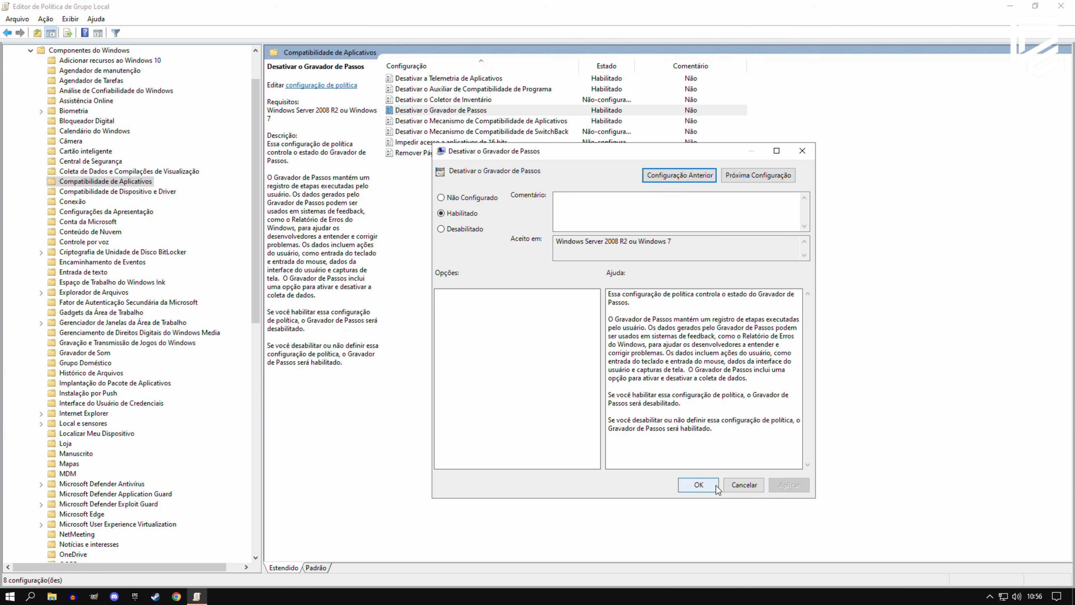
pyautogui.click(698, 484)
# Set Desativar o Coletor de Inventário to Habilitado, then show the Conteúdo de Nuvem policies
pyautogui.click(482, 101)
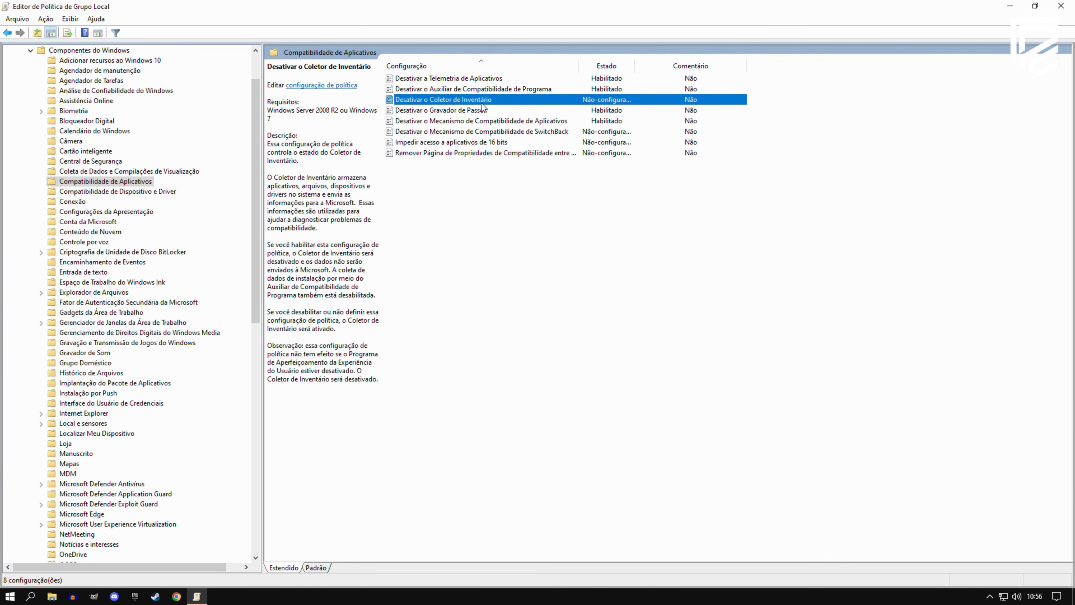
pyautogui.doubleClick(482, 101)
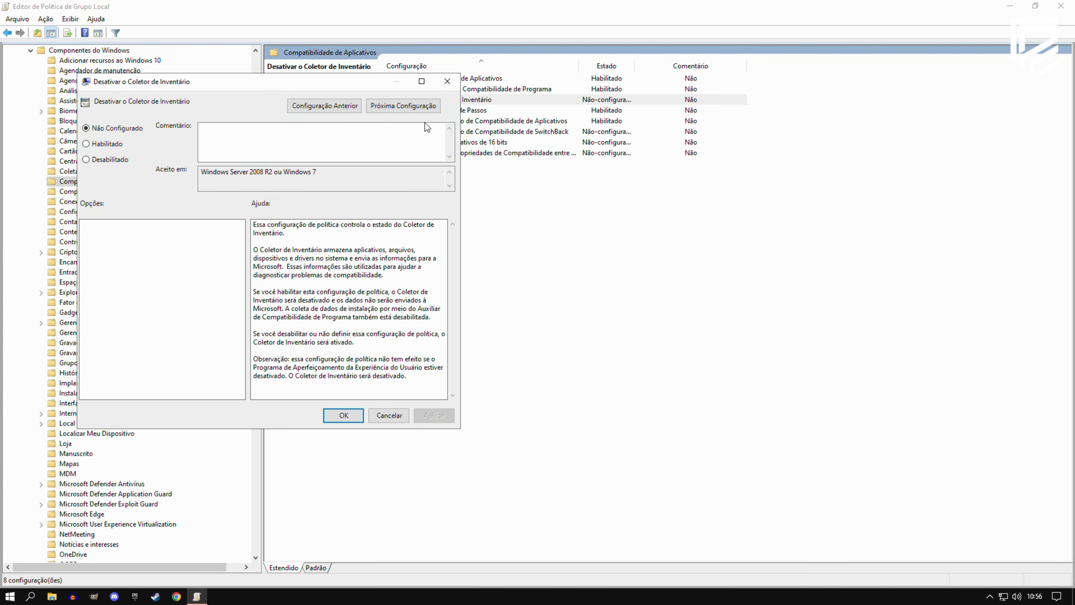
pyautogui.moveTo(251, 85); pyautogui.dragTo(570, 159)
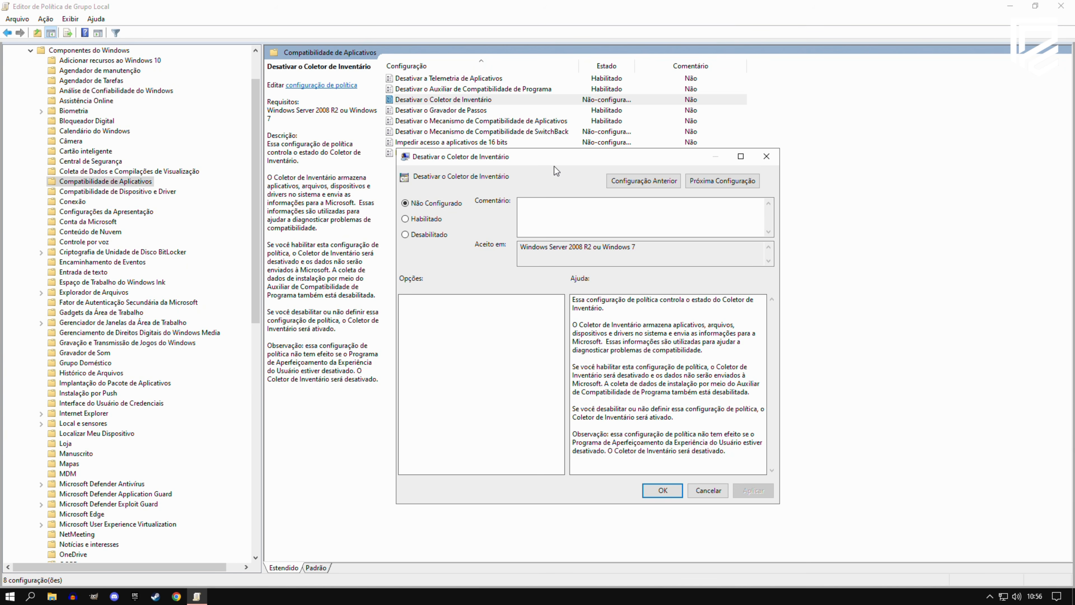
pyautogui.click(427, 219)
pyautogui.click(753, 489)
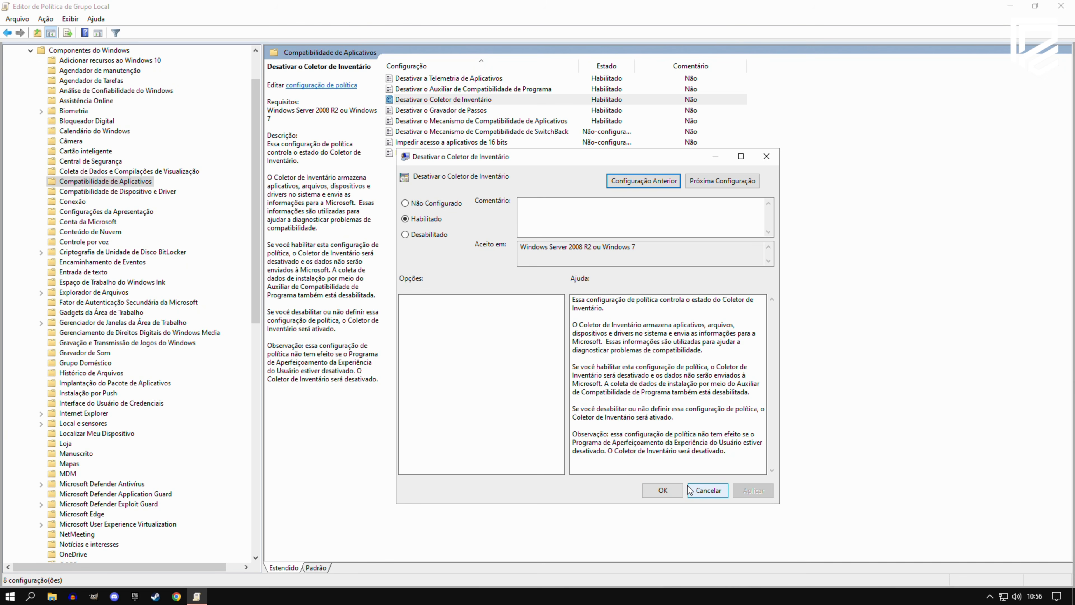
pyautogui.click(679, 490)
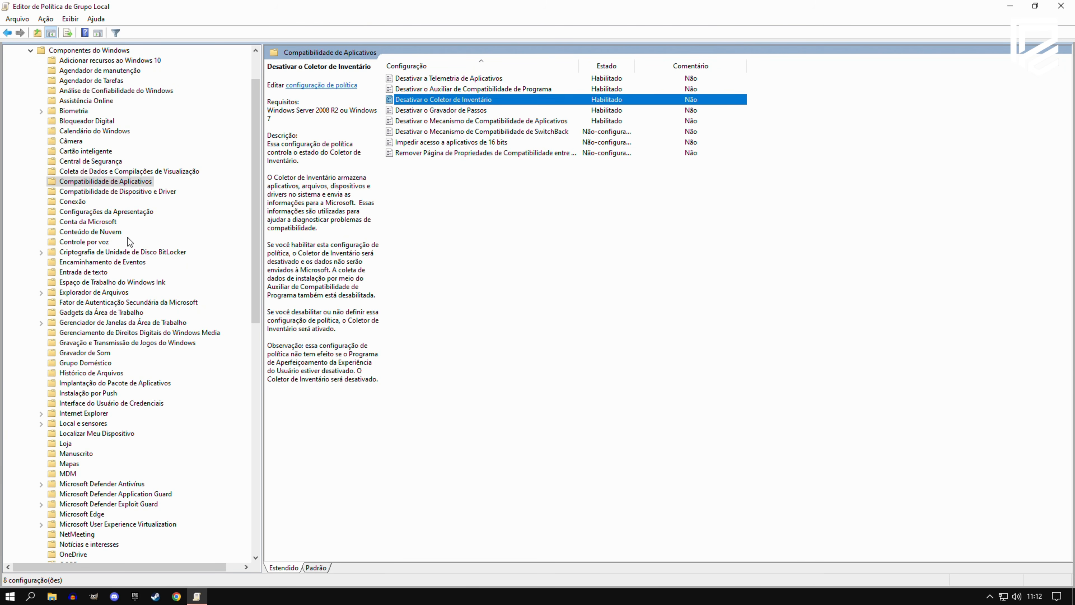
pyautogui.click(124, 236)
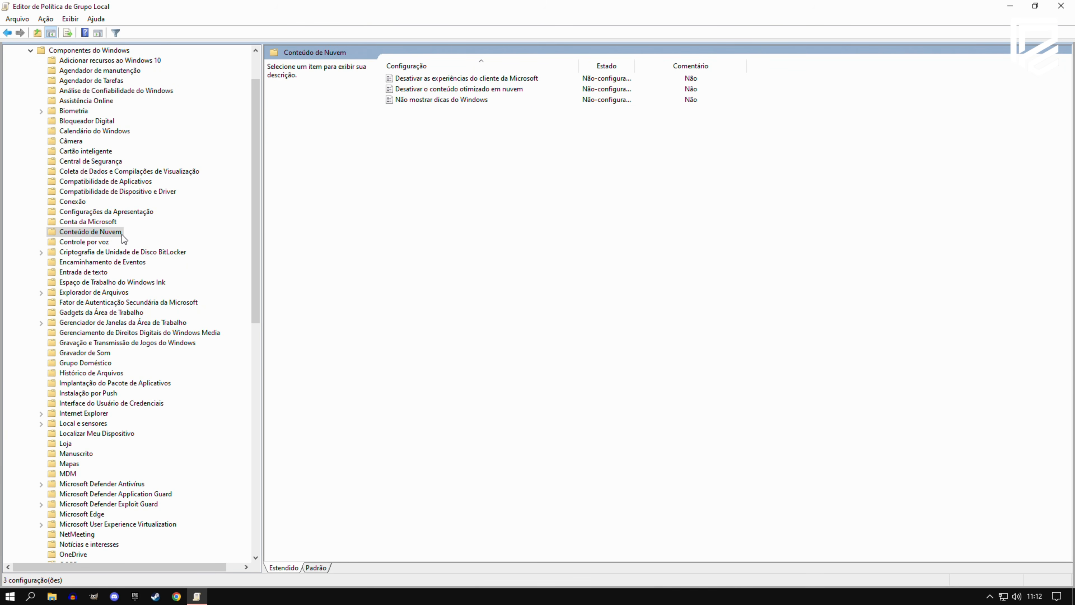
# Set the Não mostrar dicas do Windows policy to Habilitado
pyautogui.click(485, 99)
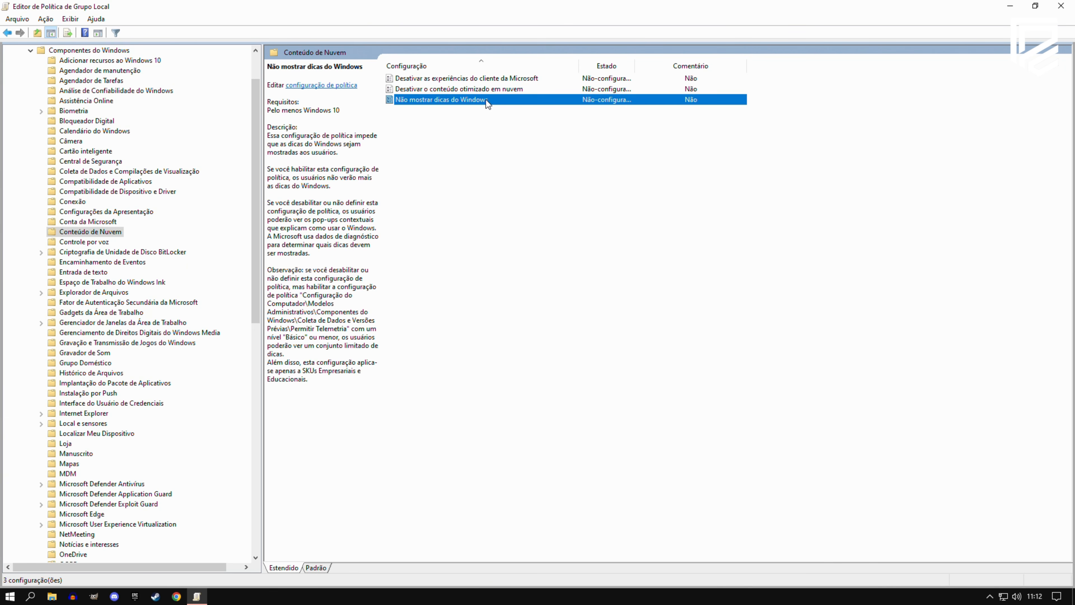
pyautogui.doubleClick(492, 100)
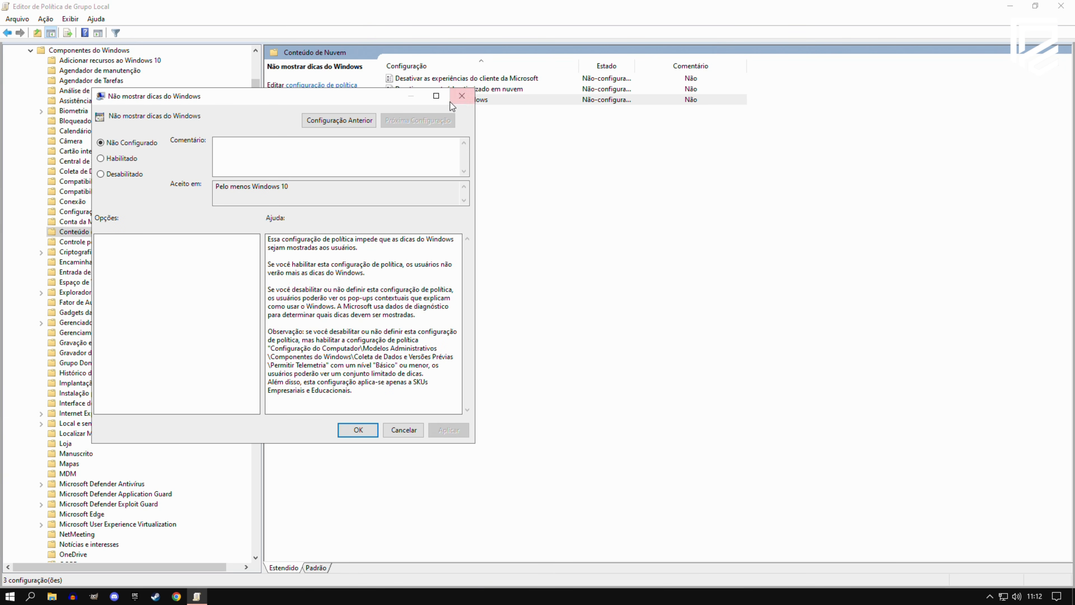
pyautogui.moveTo(373, 97); pyautogui.dragTo(682, 140)
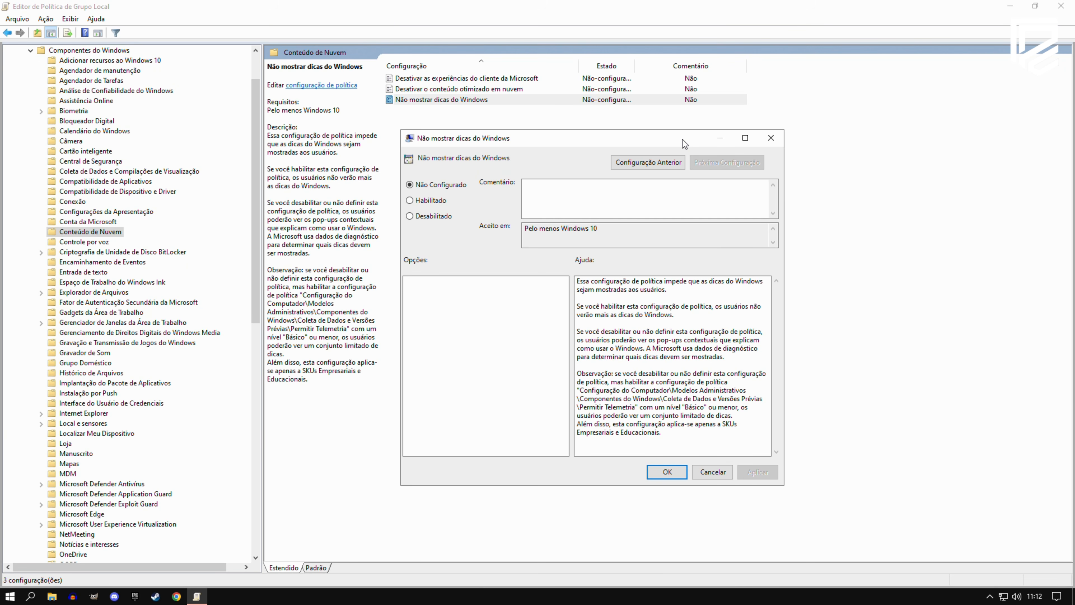
pyautogui.click(430, 201)
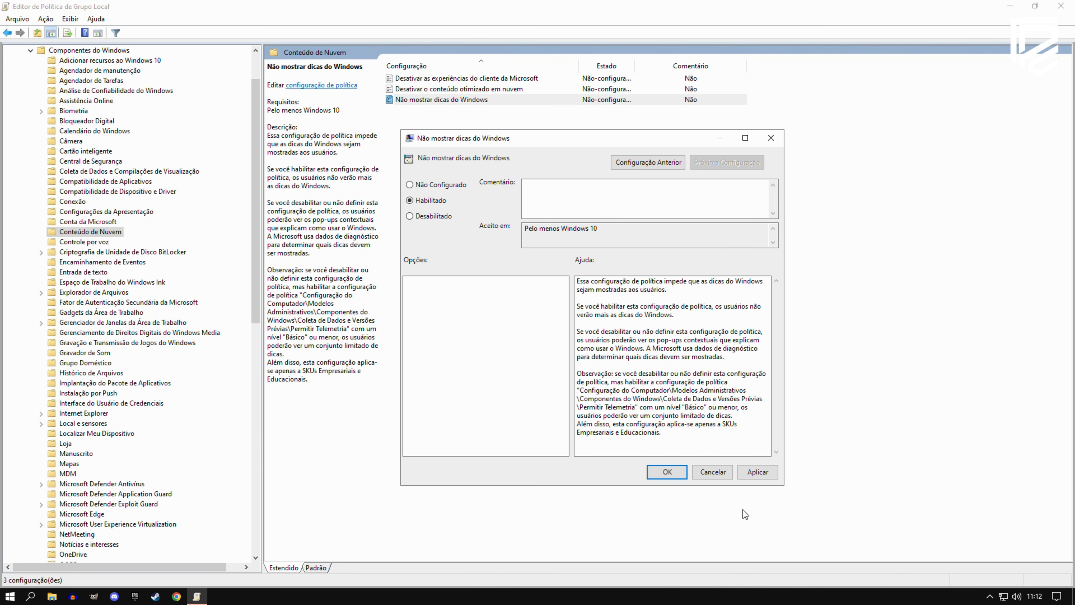
pyautogui.click(751, 481)
pyautogui.click(681, 473)
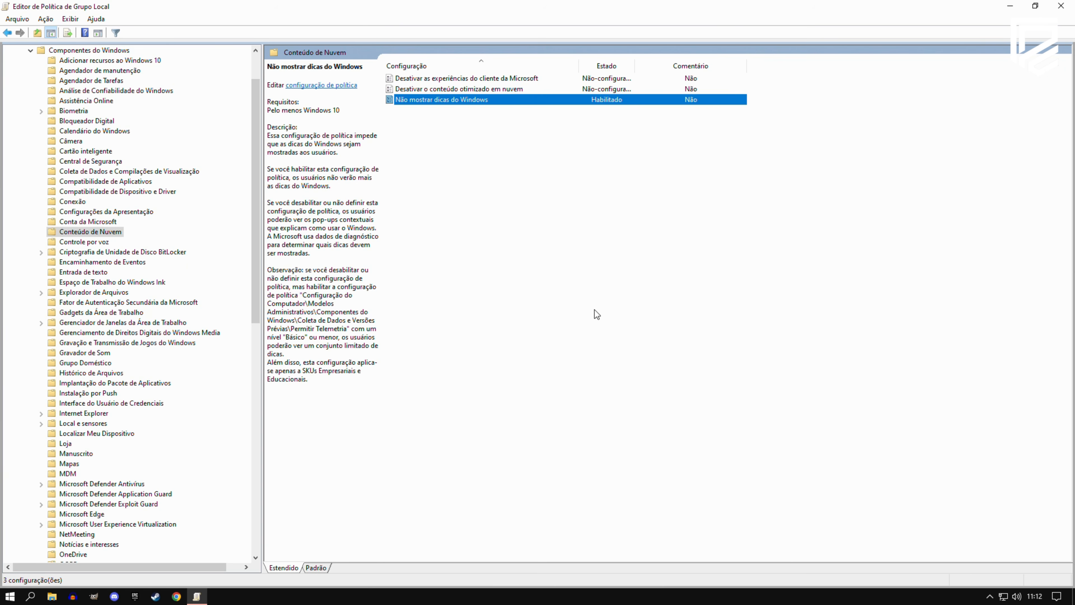
# Set Desativar o conteúdo otimizado em nuvem to Habilitado
pyautogui.doubleClick(507, 90)
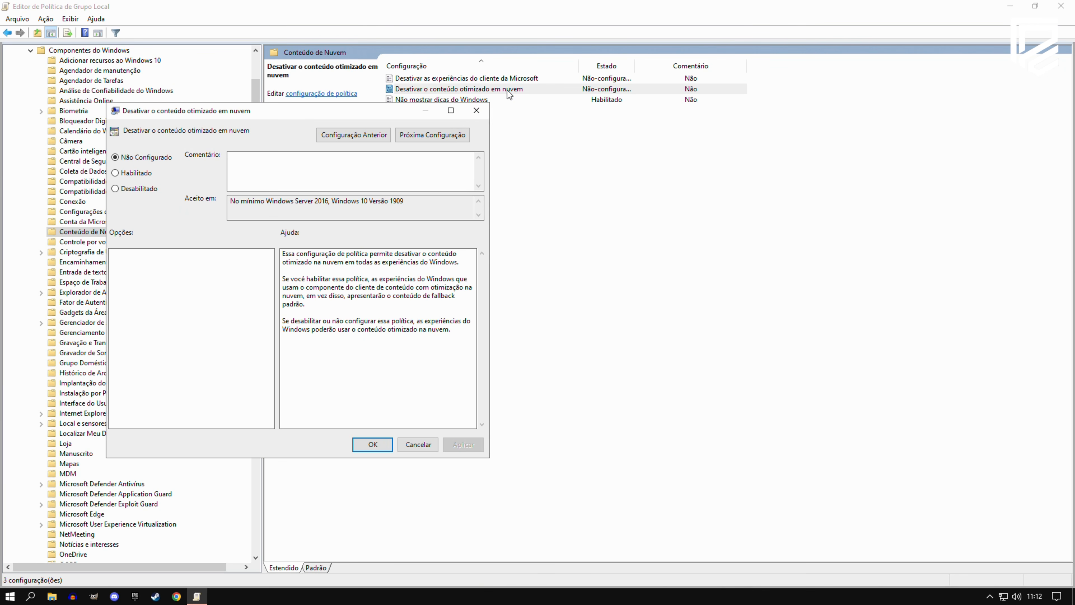
pyautogui.moveTo(395, 118); pyautogui.dragTo(709, 167)
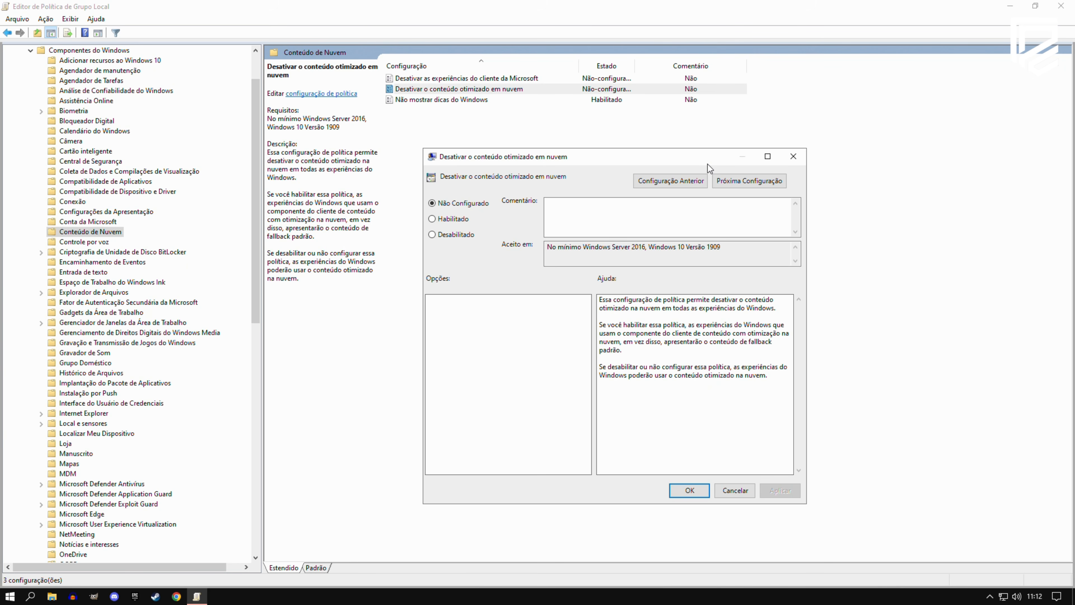
pyautogui.click(453, 220)
pyautogui.click(777, 490)
pyautogui.click(707, 493)
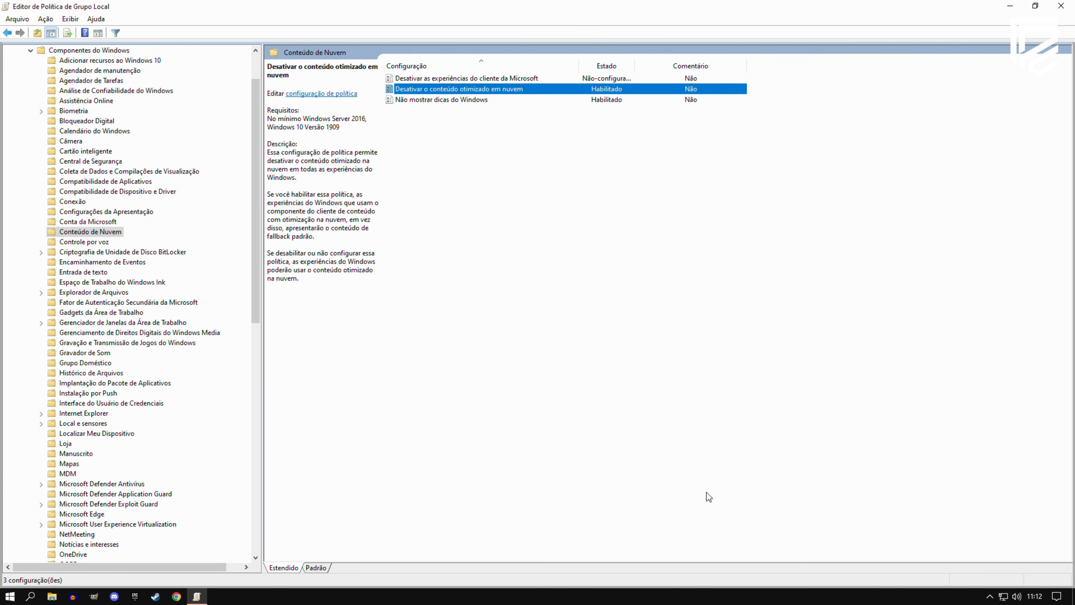
# Set Desativar as experiências do cliente da Microsoft to Habilitado, then show Local e sensores
pyautogui.doubleClick(518, 82)
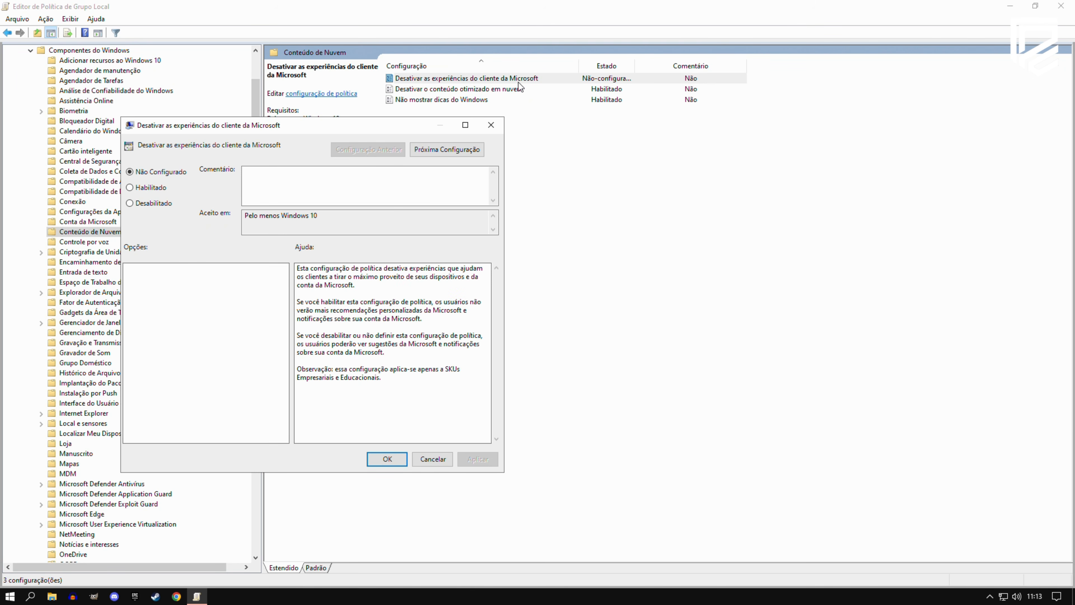
pyautogui.moveTo(432, 122); pyautogui.dragTo(645, 159)
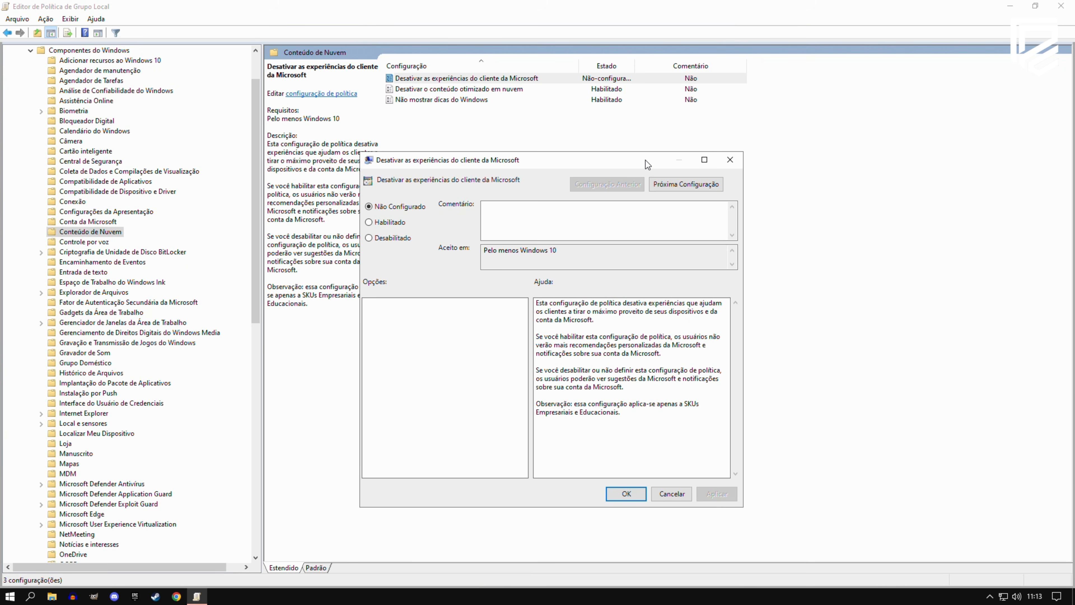
pyautogui.click(394, 223)
pyautogui.click(716, 493)
pyautogui.click(625, 493)
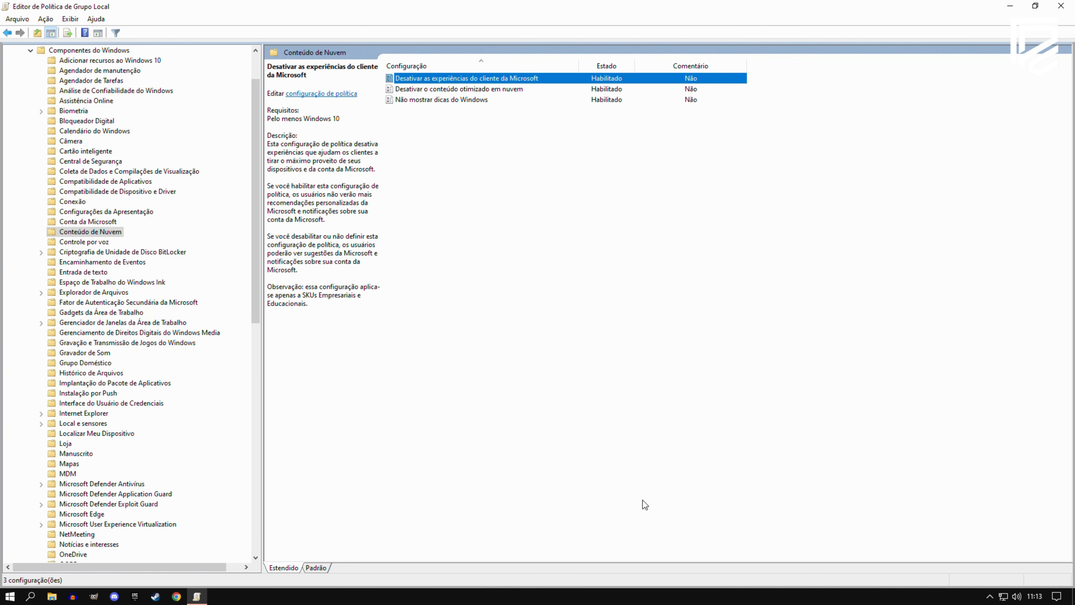
pyautogui.click(101, 423)
pyautogui.moveTo(257, 307); pyautogui.dragTo(259, 418)
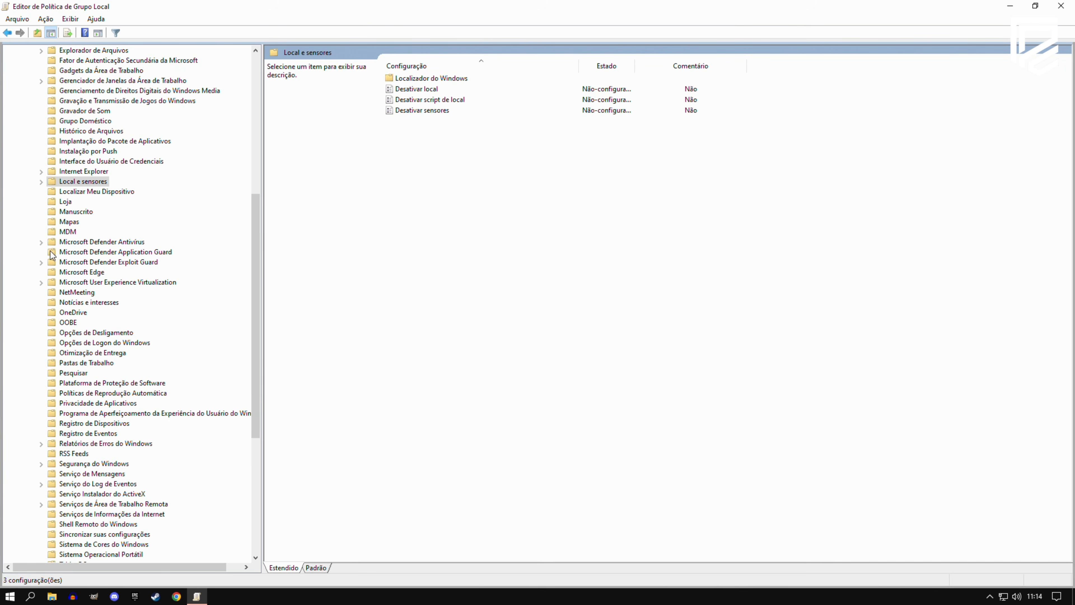
# Under Localizador do Windows, set Desativar fornecedor de local do Windows to Habilitado
pyautogui.click(42, 182)
pyautogui.click(110, 193)
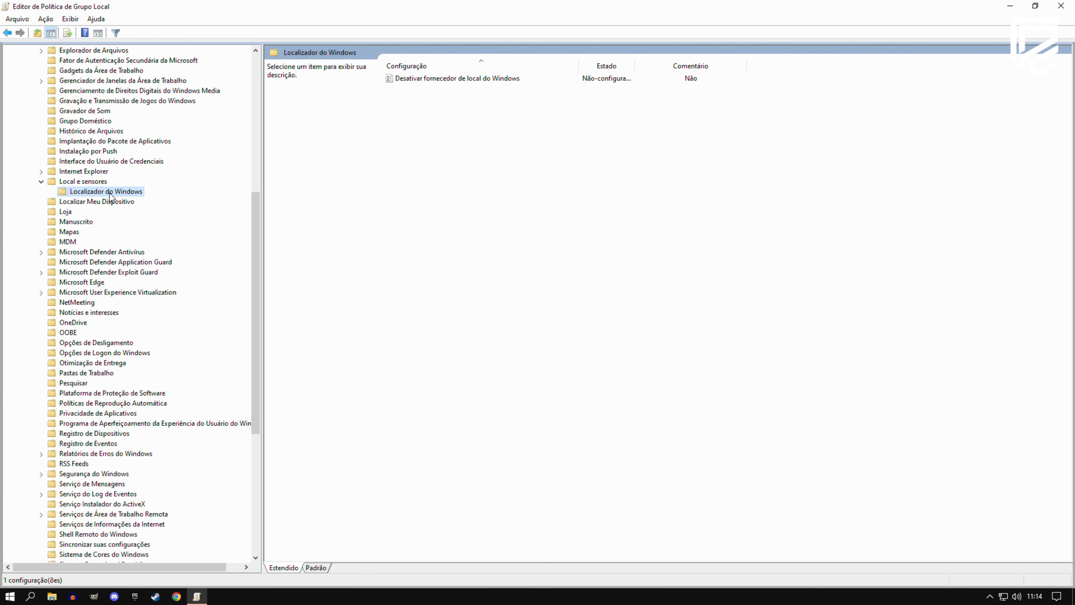
pyautogui.click(469, 80)
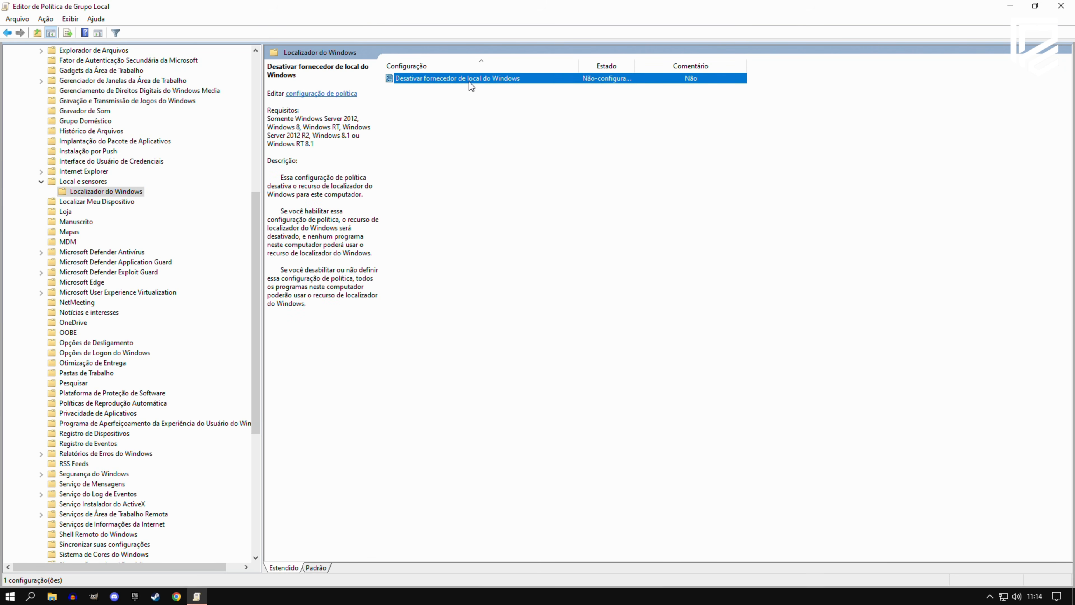
pyautogui.doubleClick(470, 84)
pyautogui.moveTo(399, 147); pyautogui.dragTo(611, 152)
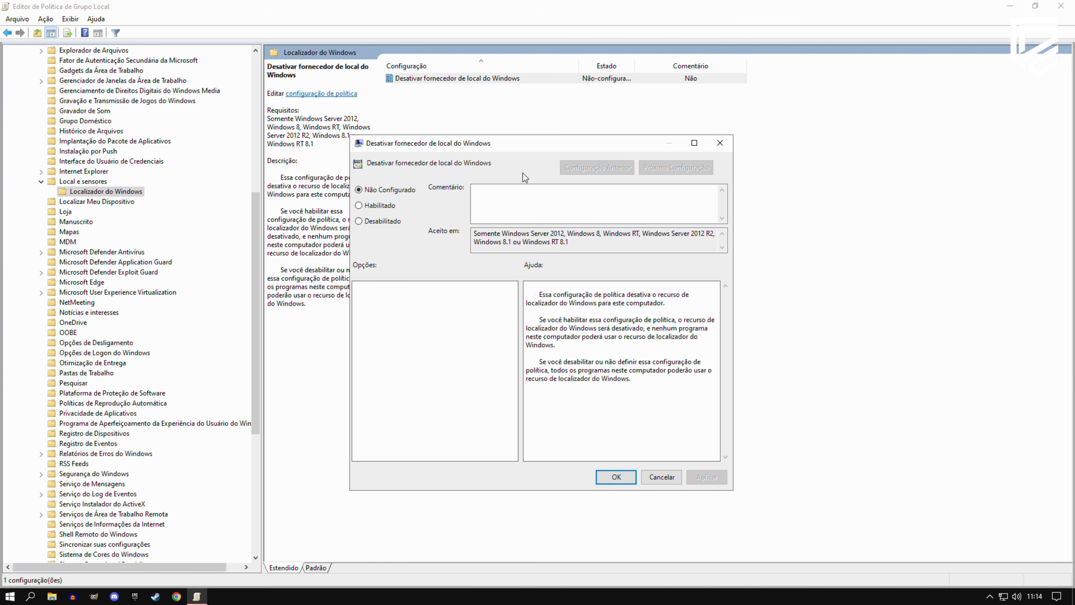
pyautogui.click(382, 207)
pyautogui.click(706, 476)
pyautogui.click(616, 477)
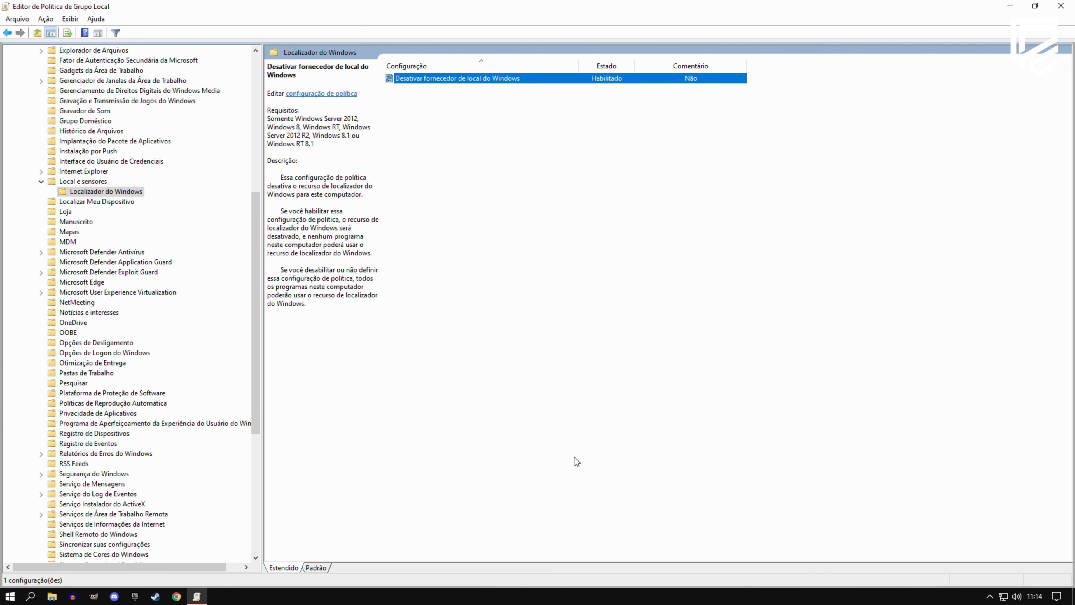
# Back in Local e sensores, set Desativar sensores to Habilitado
pyautogui.click(101, 182)
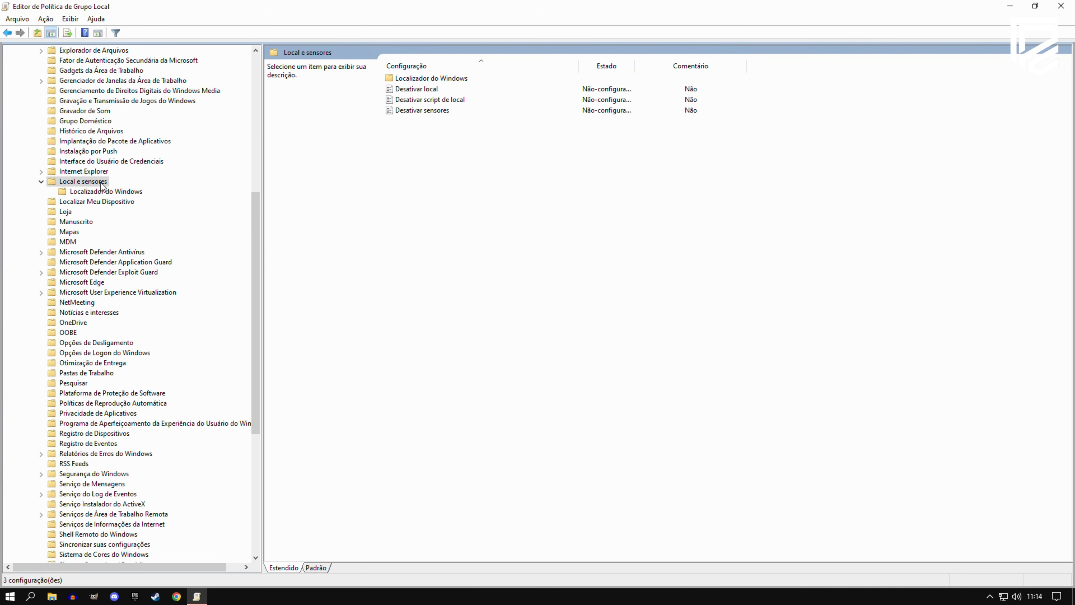
pyautogui.click(443, 111)
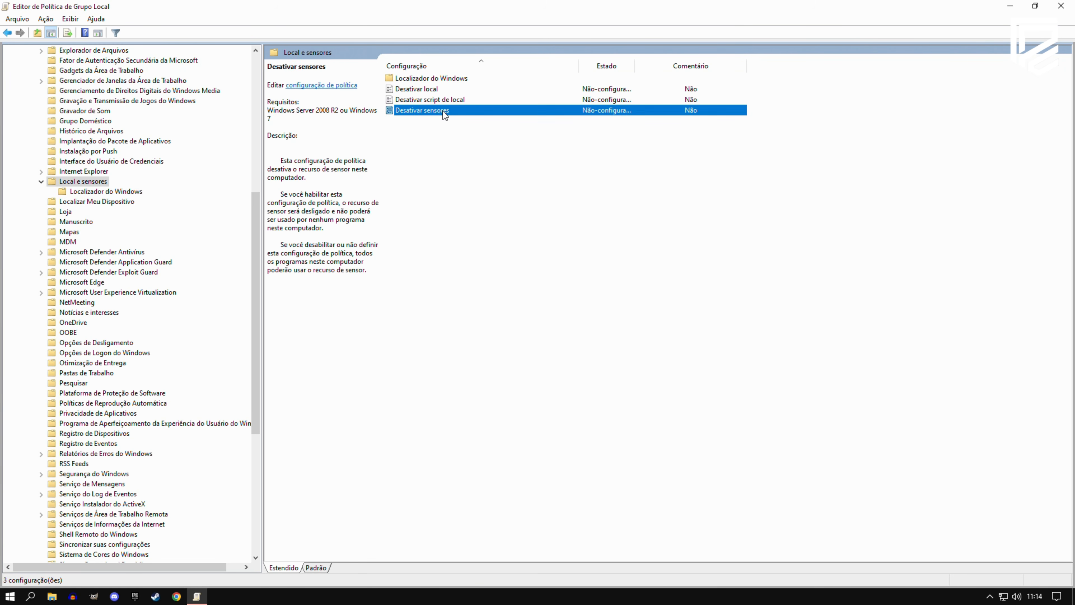
pyautogui.doubleClick(440, 111)
pyautogui.moveTo(235, 26); pyautogui.dragTo(563, 146)
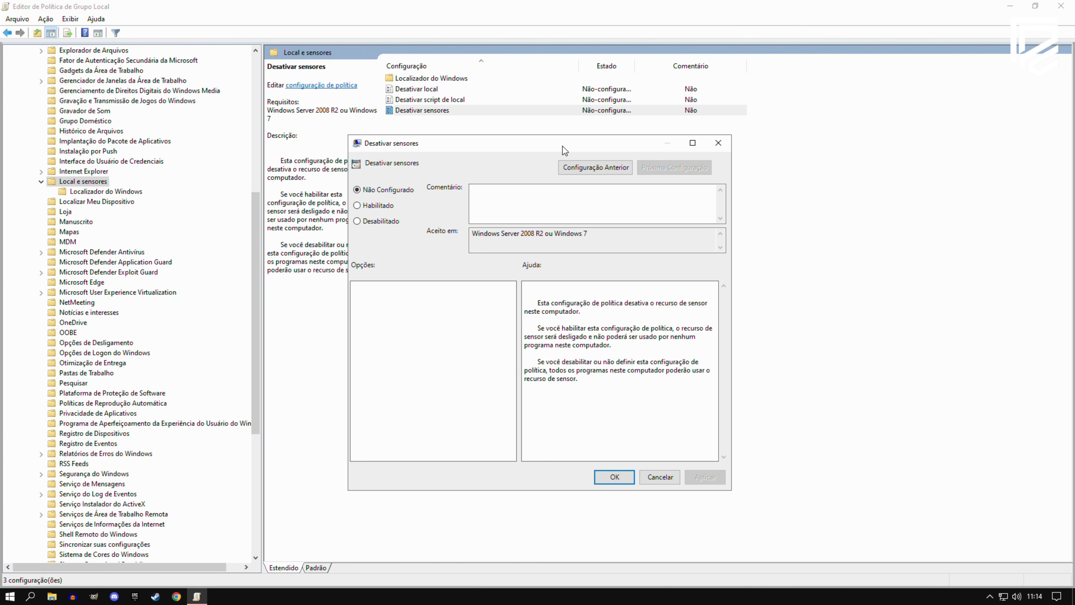
pyautogui.click(391, 204)
pyautogui.click(697, 478)
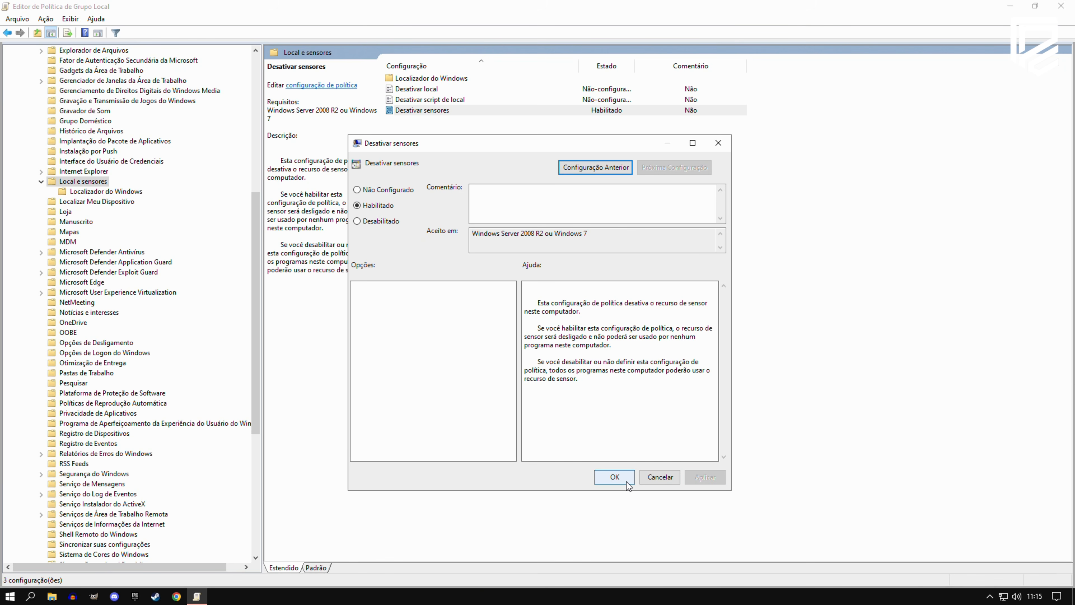
pyautogui.click(618, 477)
# Set Desativar local to Habilitado, then show the Loja policies
pyautogui.doubleClick(428, 90)
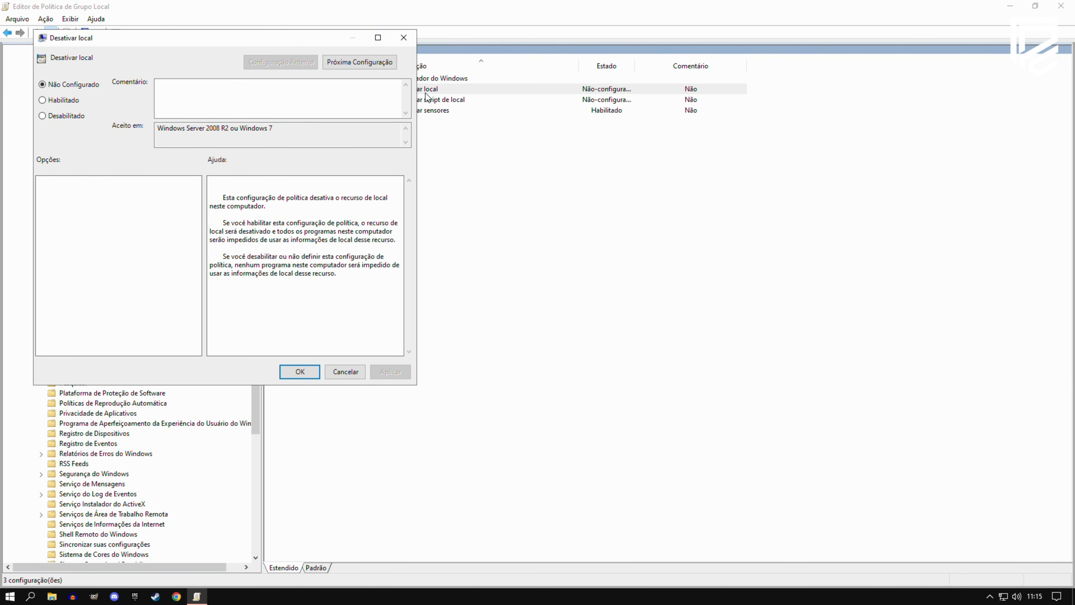
pyautogui.moveTo(274, 42); pyautogui.dragTo(625, 158)
pyautogui.click(414, 211)
pyautogui.click(731, 483)
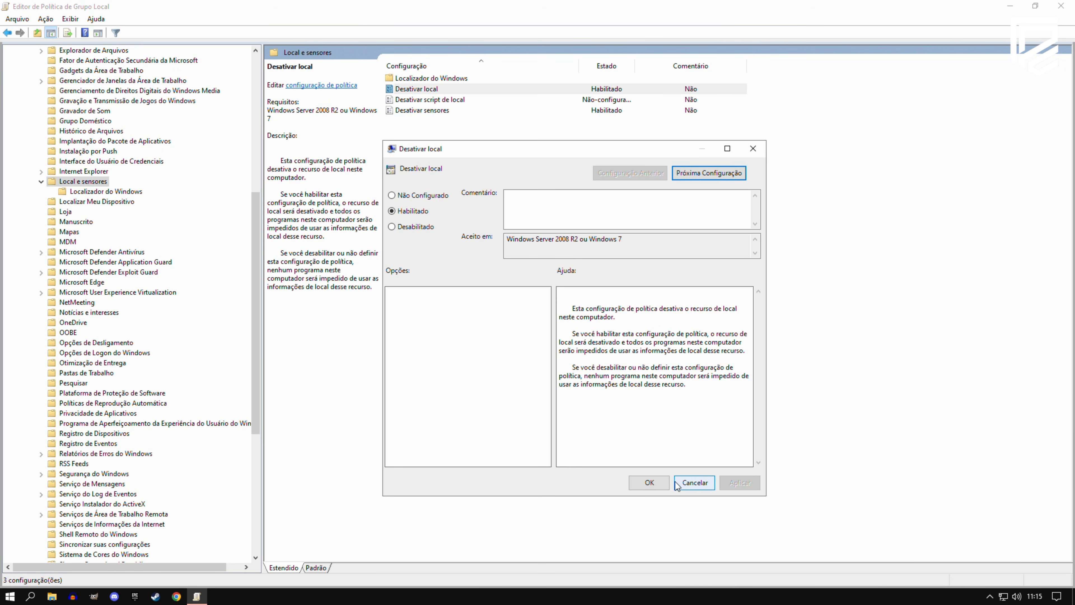
pyautogui.click(655, 484)
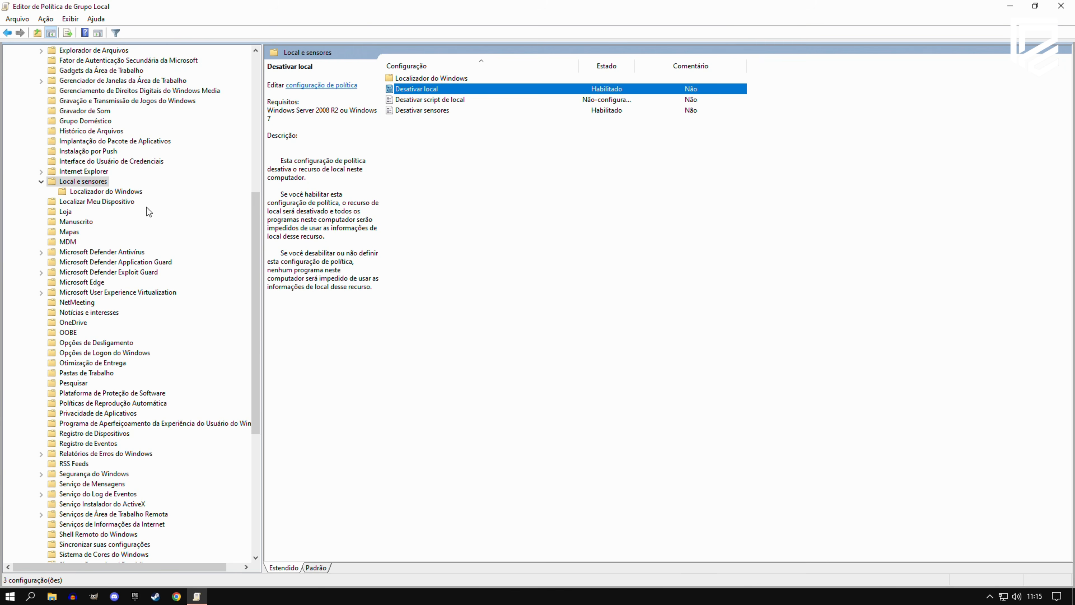
pyautogui.click(43, 185)
pyautogui.click(69, 203)
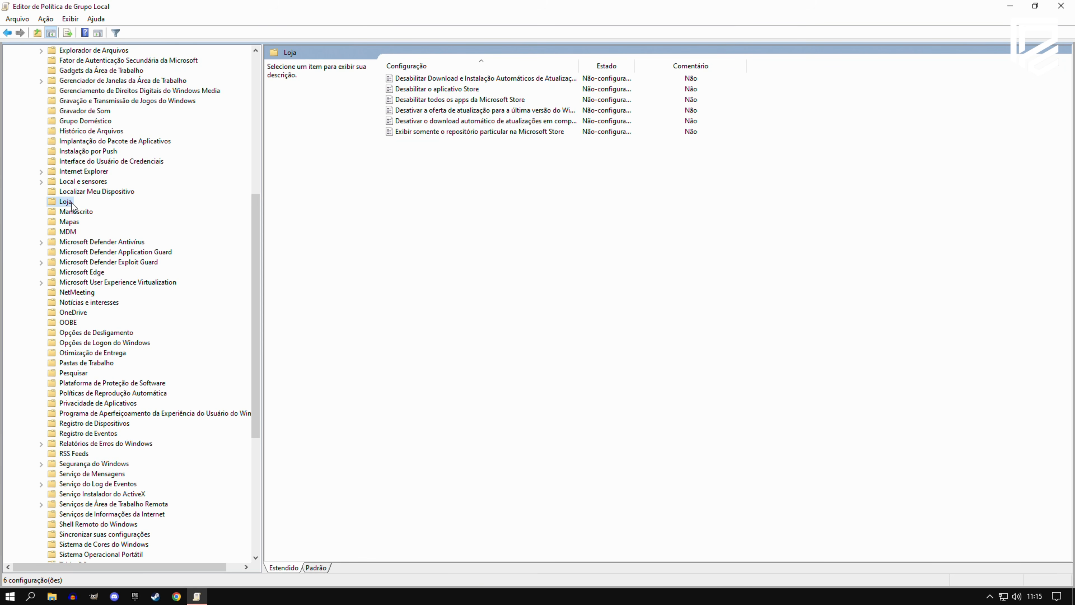
# Set Desabilitar Download e Instalação Automáticos de Atualizações to Habilitado, then show Pesquisar policies
pyautogui.click(506, 82)
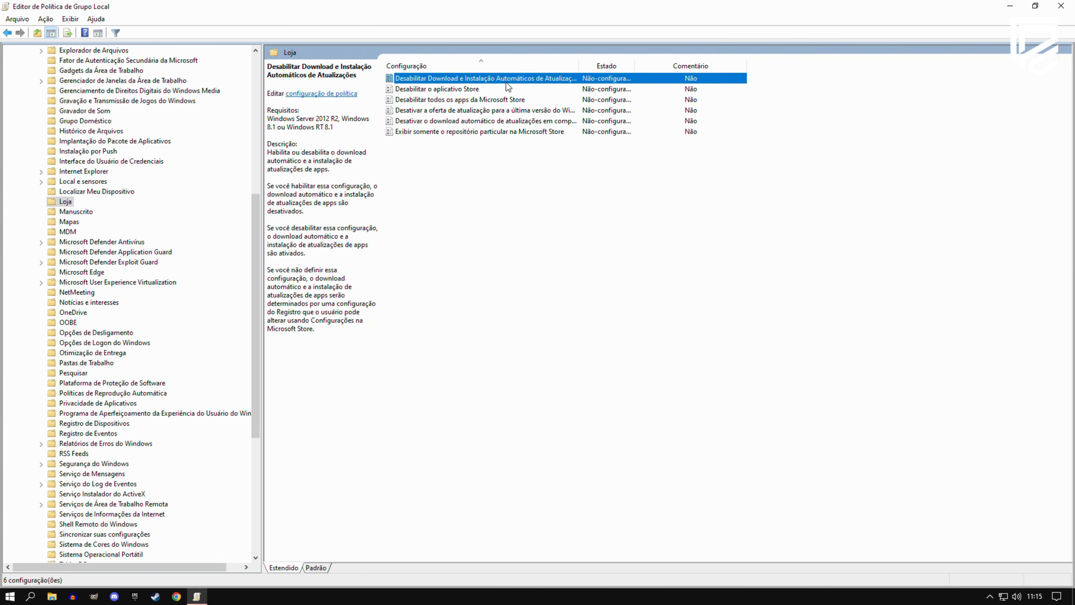
pyautogui.doubleClick(506, 82)
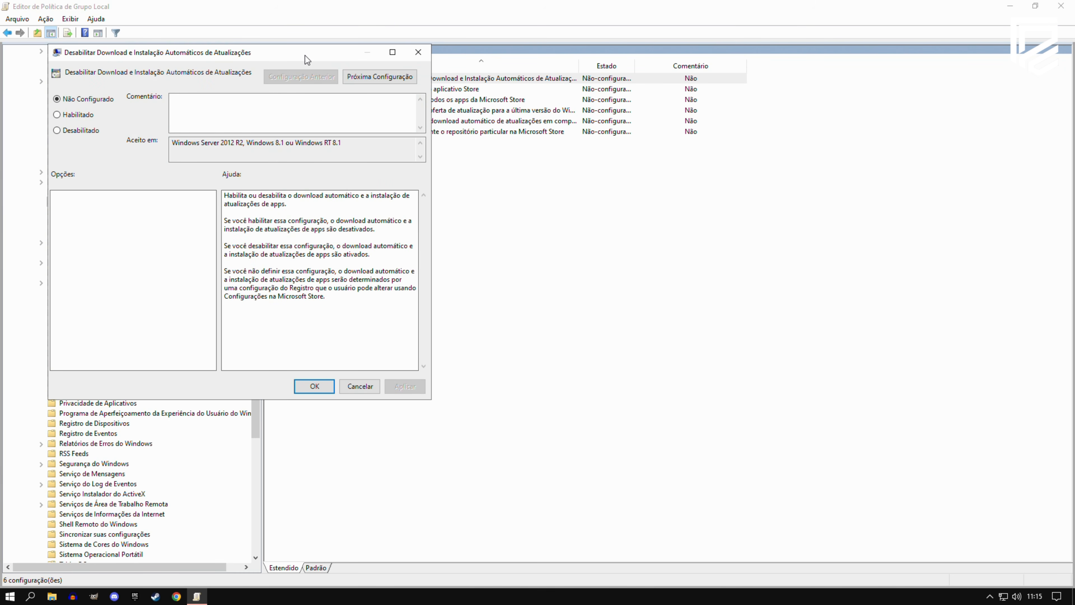
pyautogui.moveTo(635, 93); pyautogui.dragTo(634, 94)
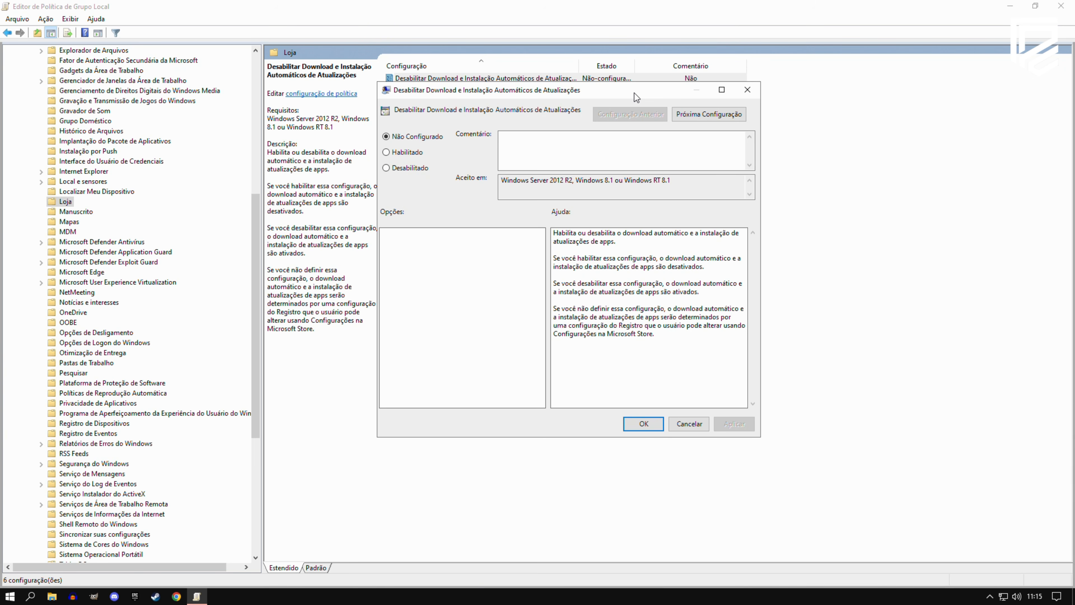
pyautogui.click(393, 153)
pyautogui.click(733, 424)
pyautogui.click(643, 424)
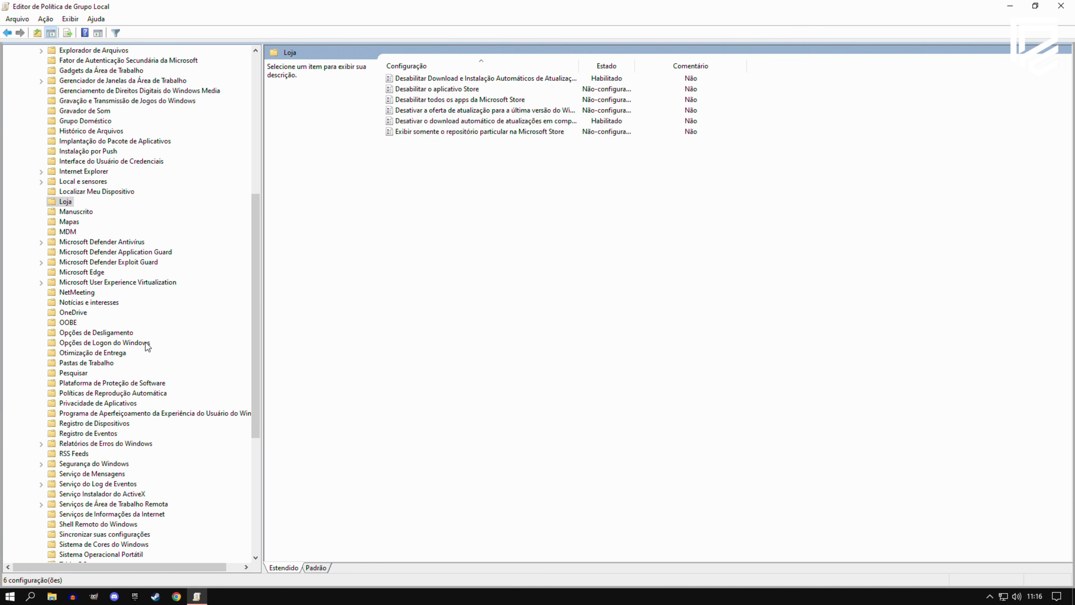
pyautogui.click(76, 373)
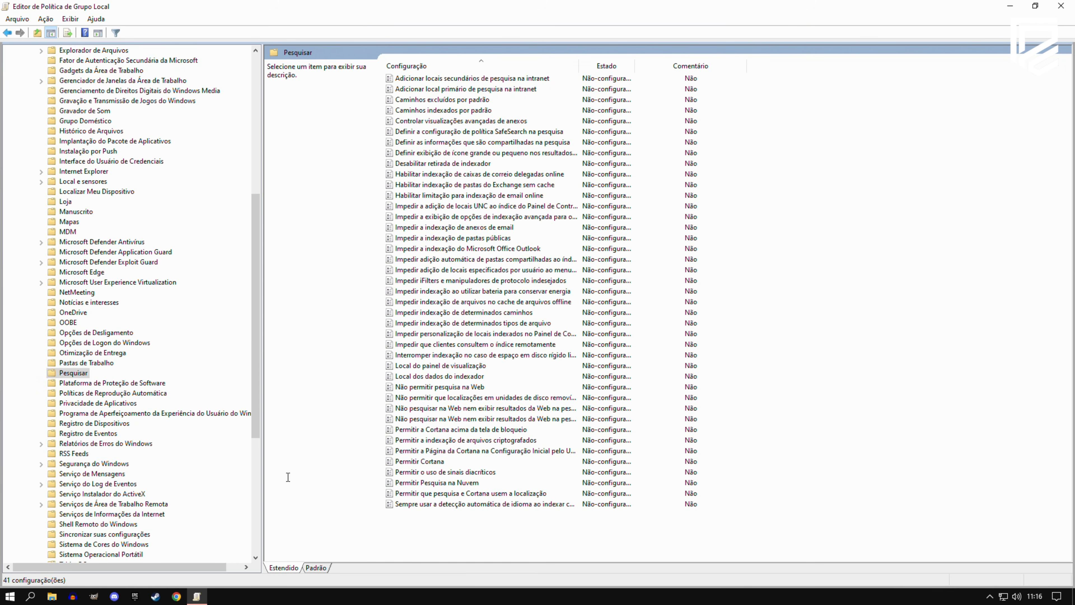
# Set Permitir Cortana to Habilitado
pyautogui.doubleClick(423, 461)
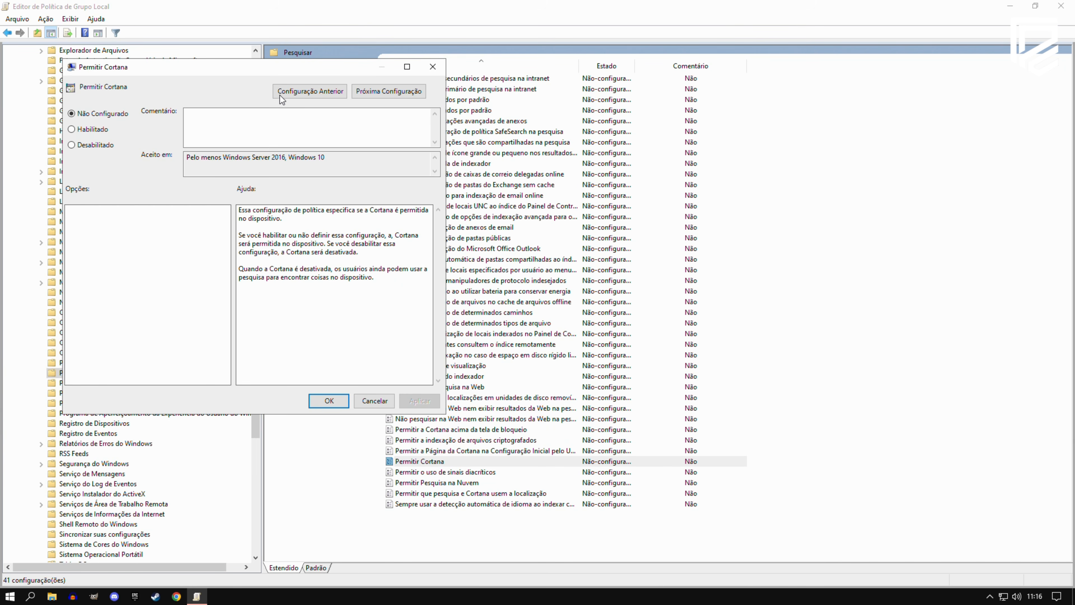
pyautogui.moveTo(257, 75); pyautogui.dragTo(613, 146)
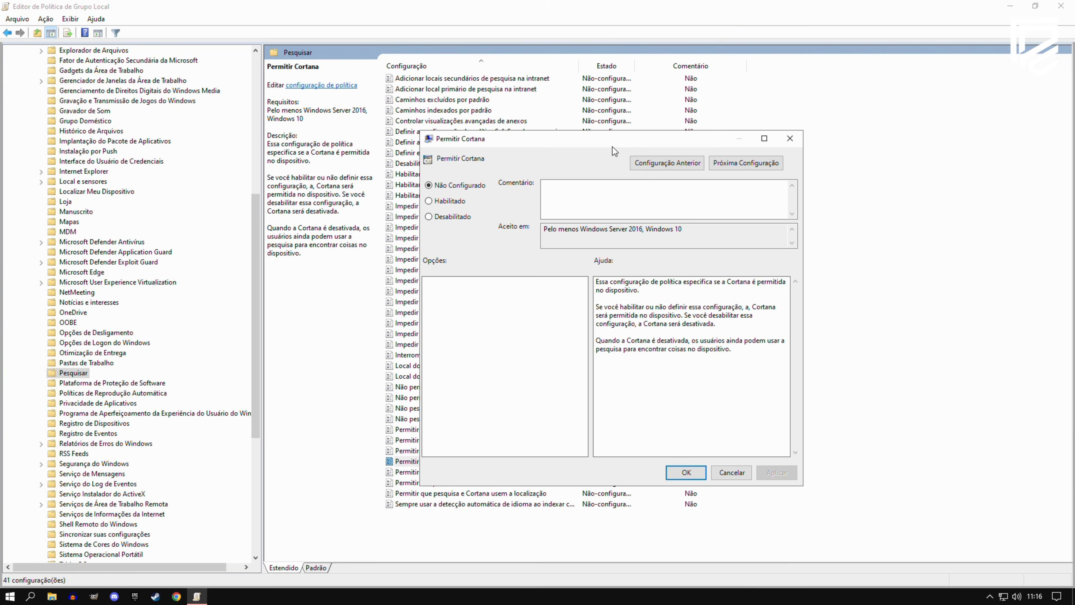
pyautogui.click(462, 201)
pyautogui.click(703, 472)
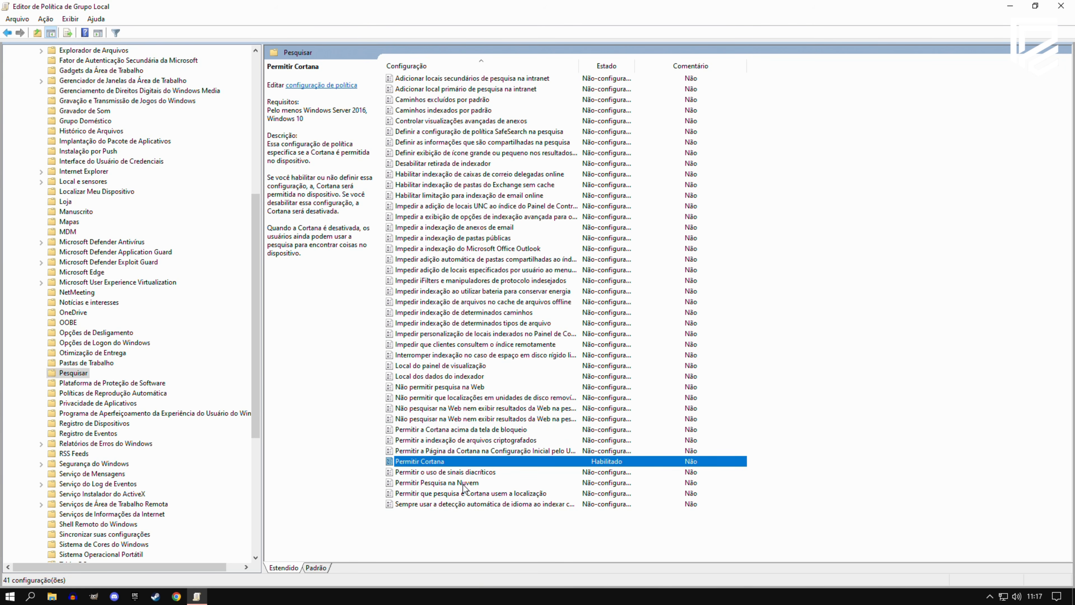
# Enable Permitir Pesquisa na Nuvem with the Desabilitar Pesquisa na Nuvem option
pyautogui.doubleClick(463, 483)
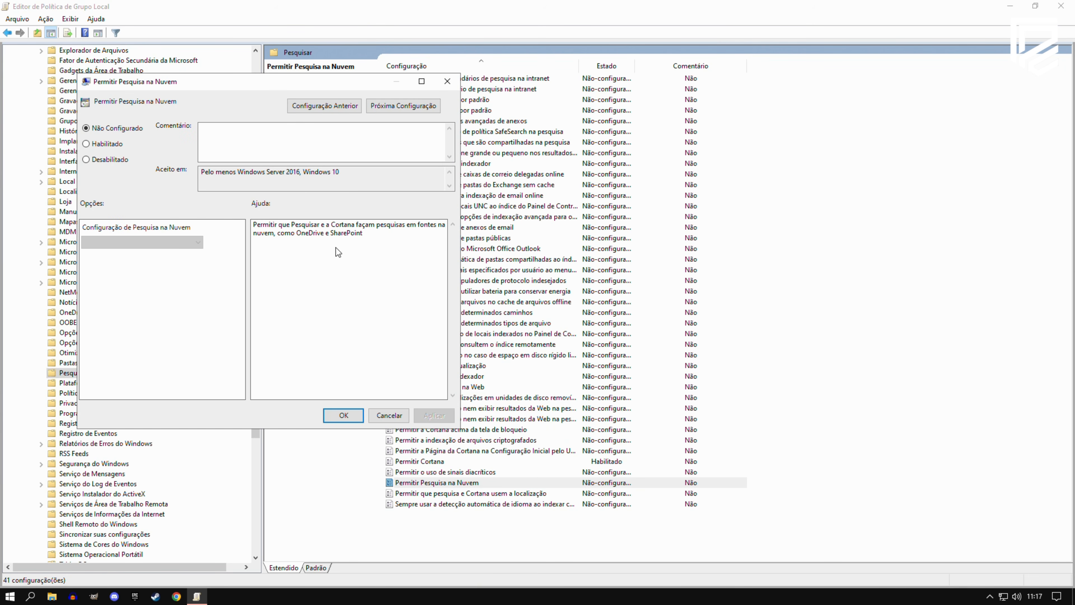
pyautogui.moveTo(300, 79); pyautogui.dragTo(636, 147)
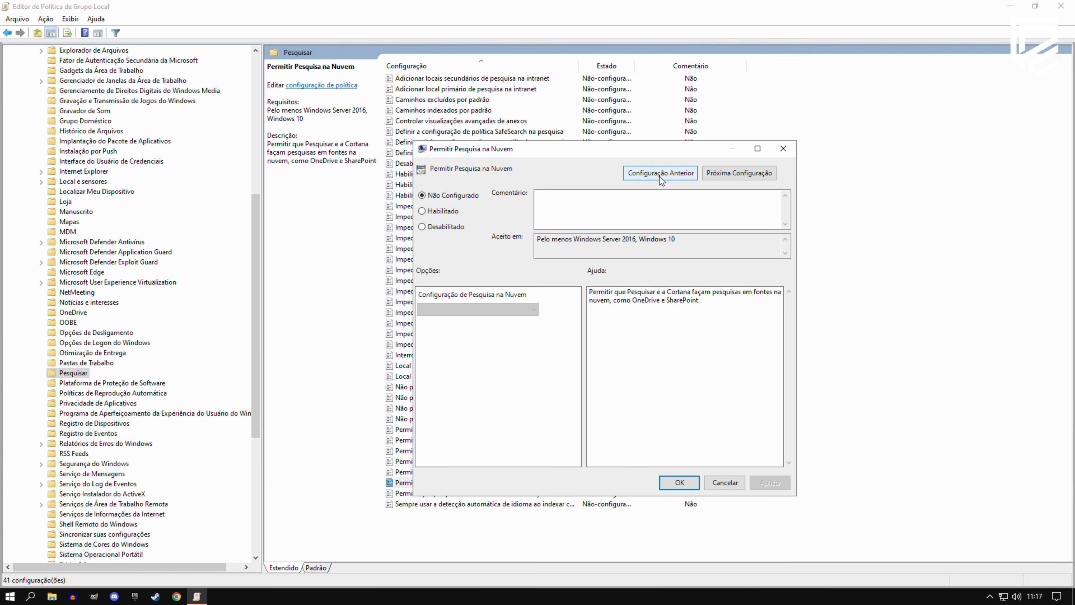
pyautogui.click(429, 213)
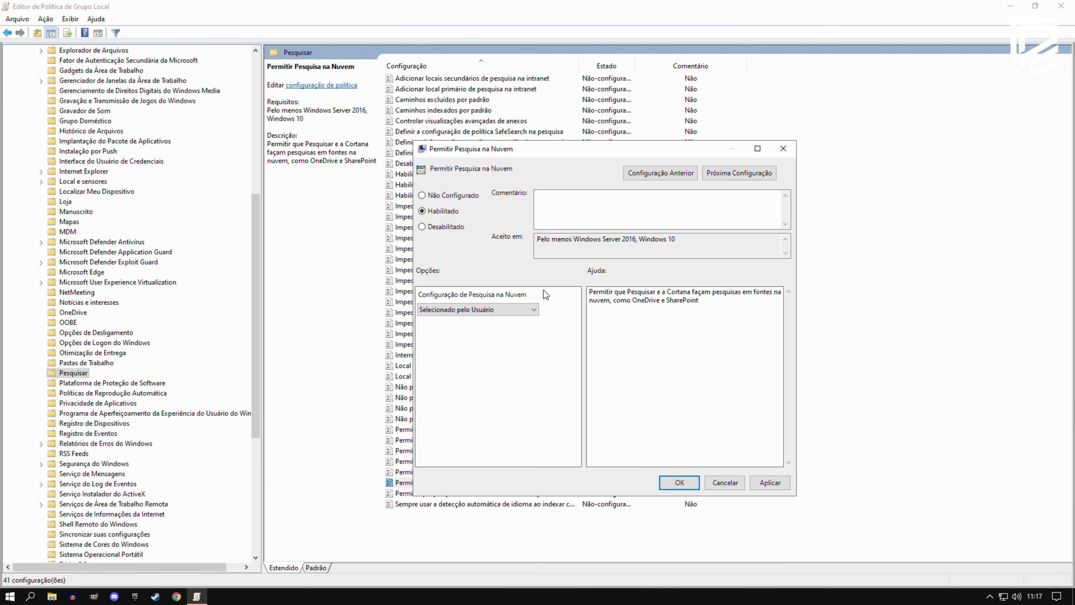
pyautogui.click(534, 311)
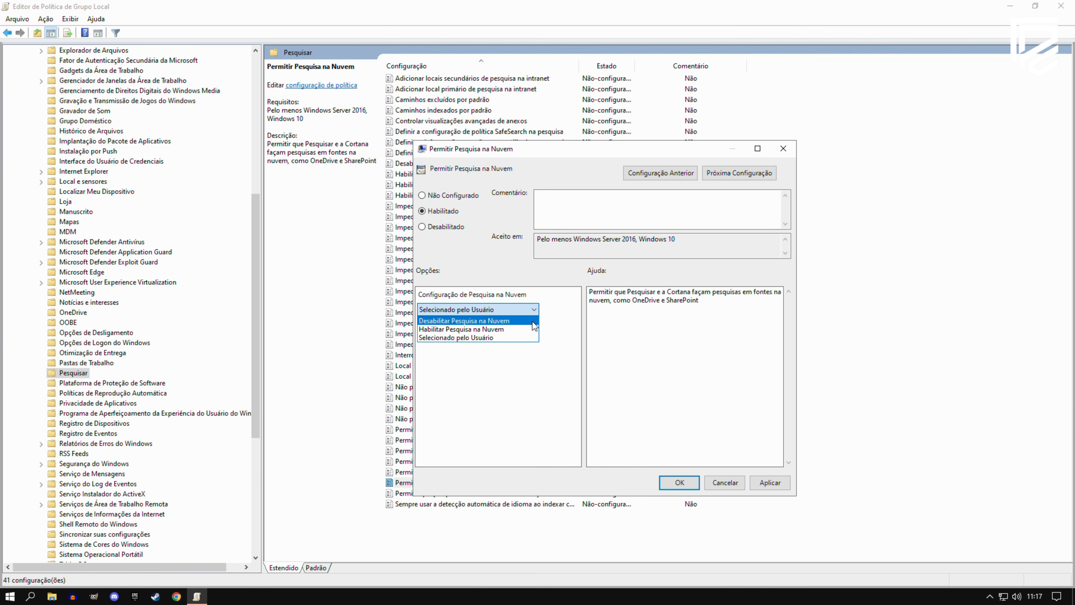
pyautogui.click(533, 322)
pyautogui.click(766, 485)
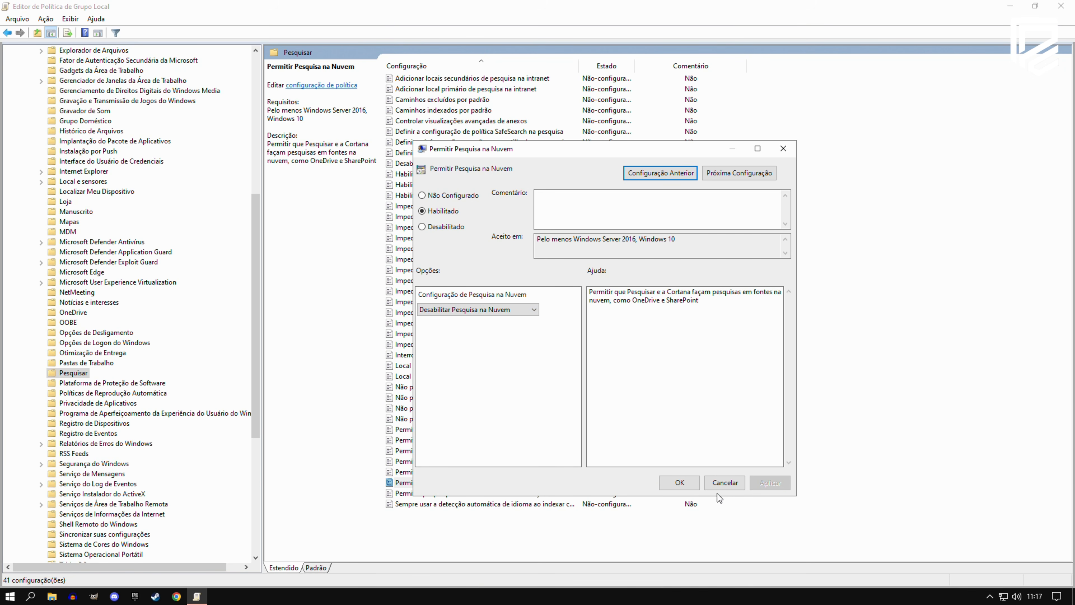
pyautogui.click(679, 482)
pyautogui.click(544, 495)
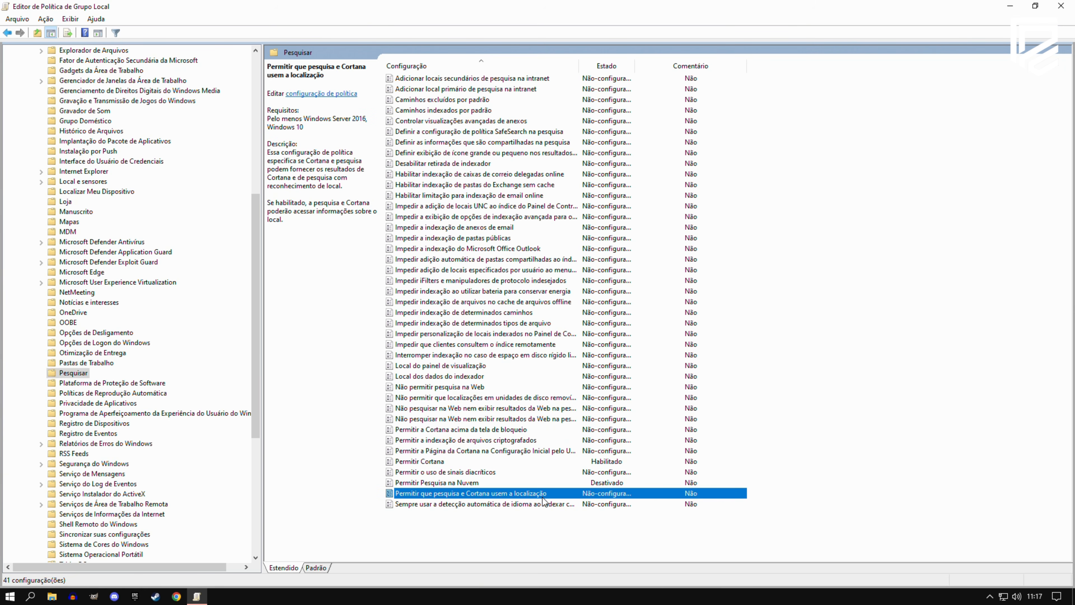
# Set Permitir que pesquisa e Cortana usem a localização to Desabilitado
pyautogui.doubleClick(543, 496)
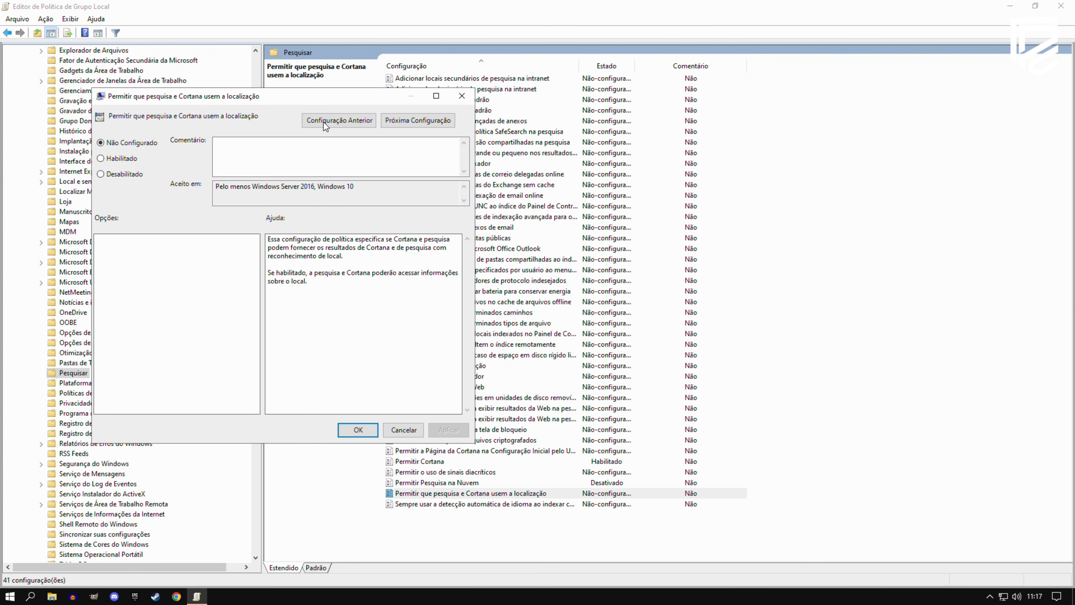
pyautogui.moveTo(296, 98); pyautogui.dragTo(559, 131)
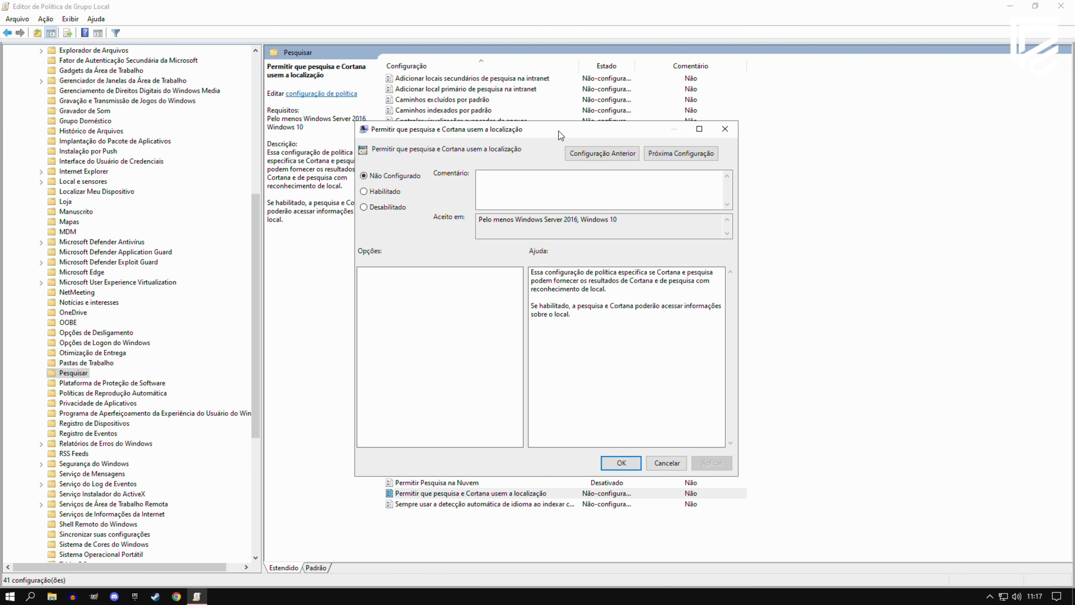
pyautogui.click(379, 208)
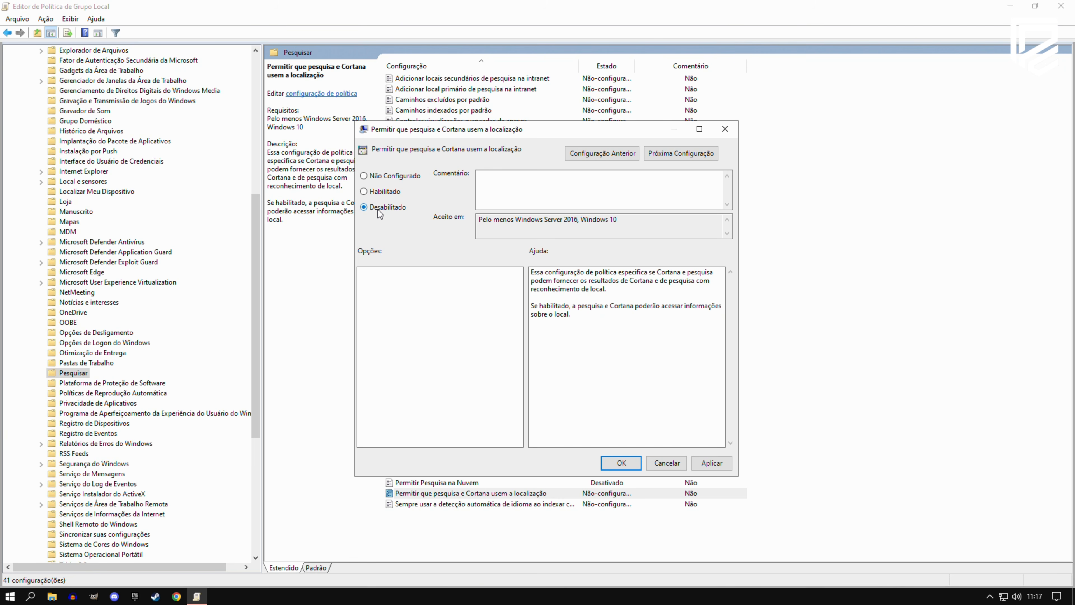
pyautogui.click(711, 465)
pyautogui.click(652, 462)
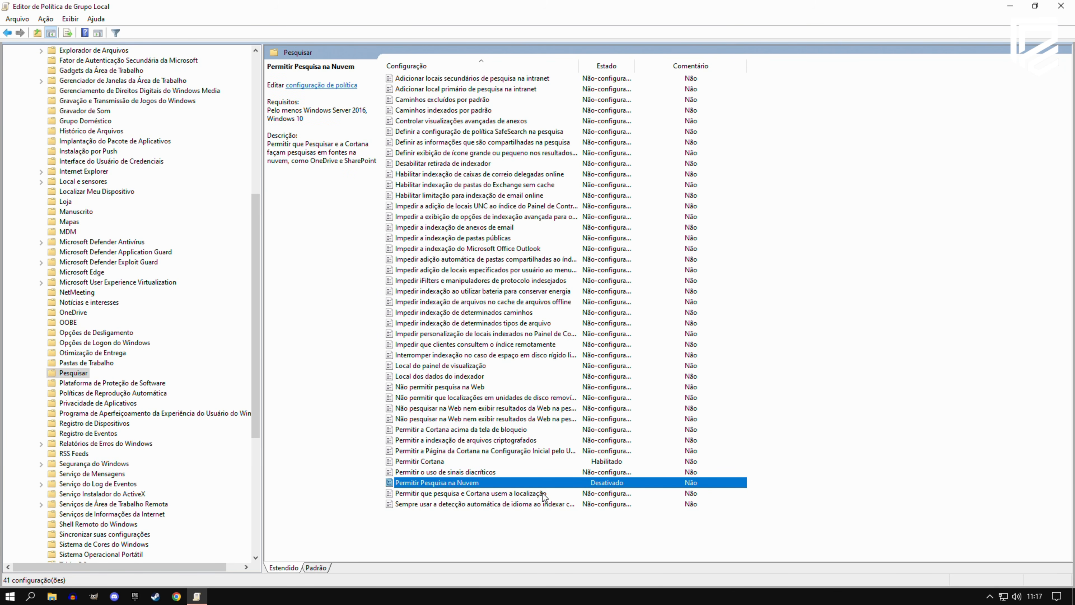
pyautogui.click(545, 495)
# Set the always-on automatic language detection indexing policy to Desabilitado
pyautogui.click(550, 504)
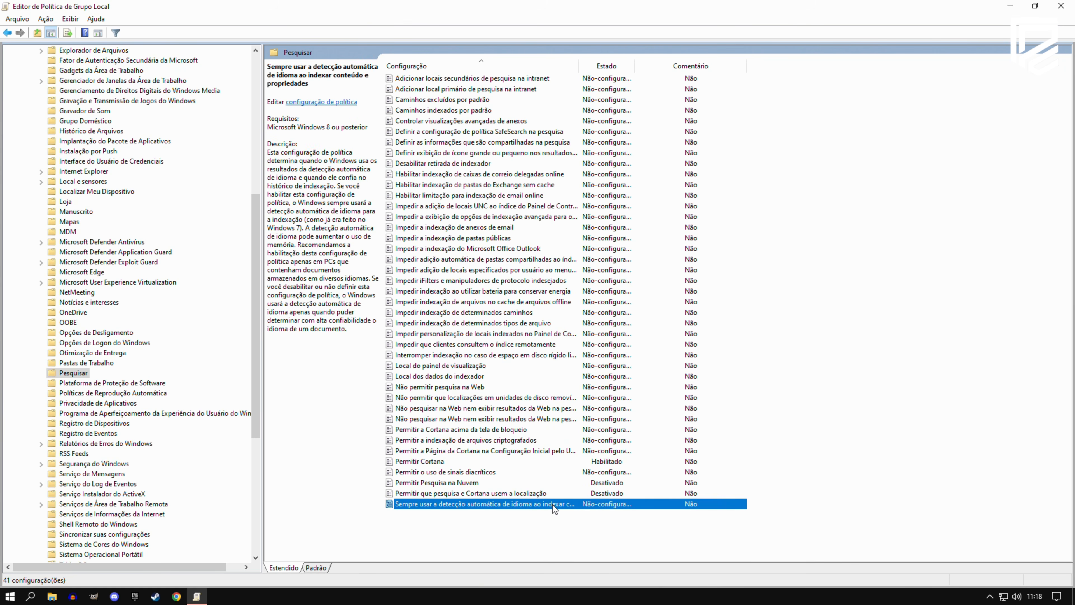
pyautogui.doubleClick(558, 503)
pyautogui.moveTo(467, 130); pyautogui.dragTo(623, 140)
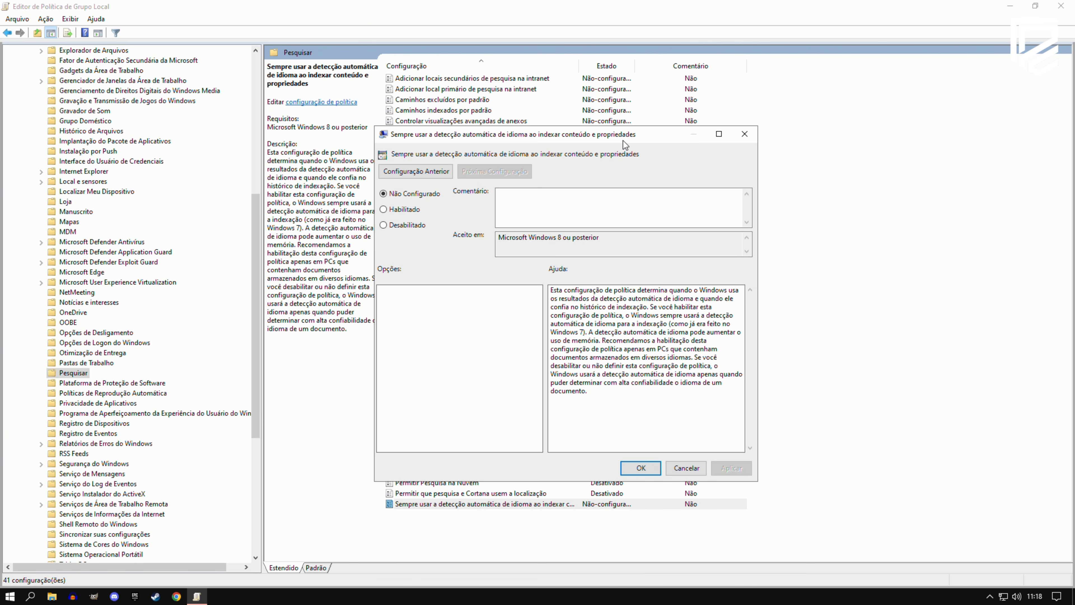
pyautogui.click(413, 227)
pyautogui.click(742, 469)
pyautogui.click(647, 471)
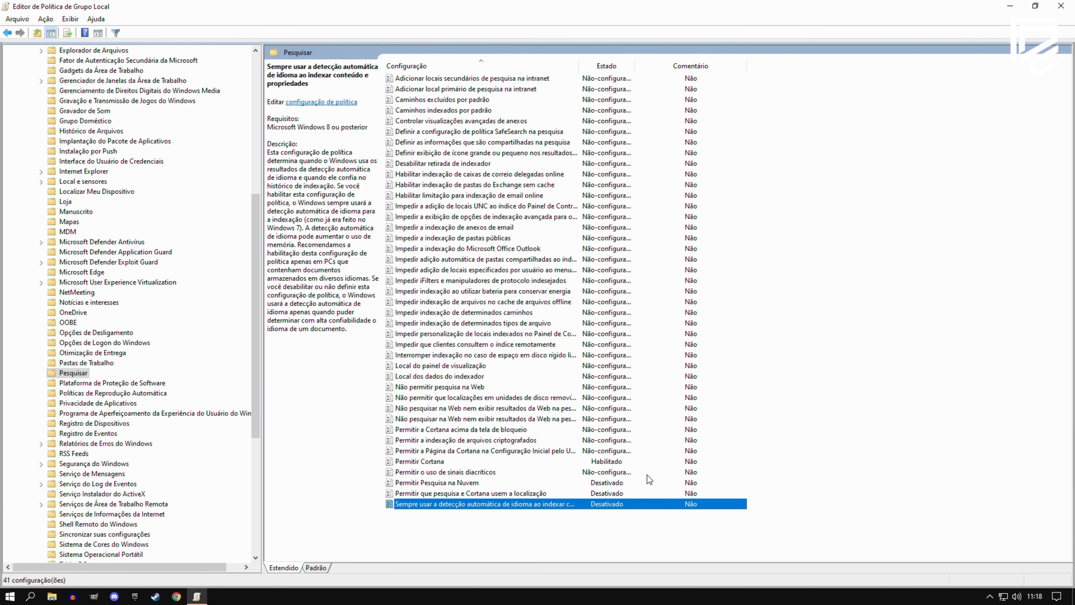
# Compare the two Não pesquisar na Web policies and enable the first one
pyautogui.click(524, 410)
pyautogui.click(530, 417)
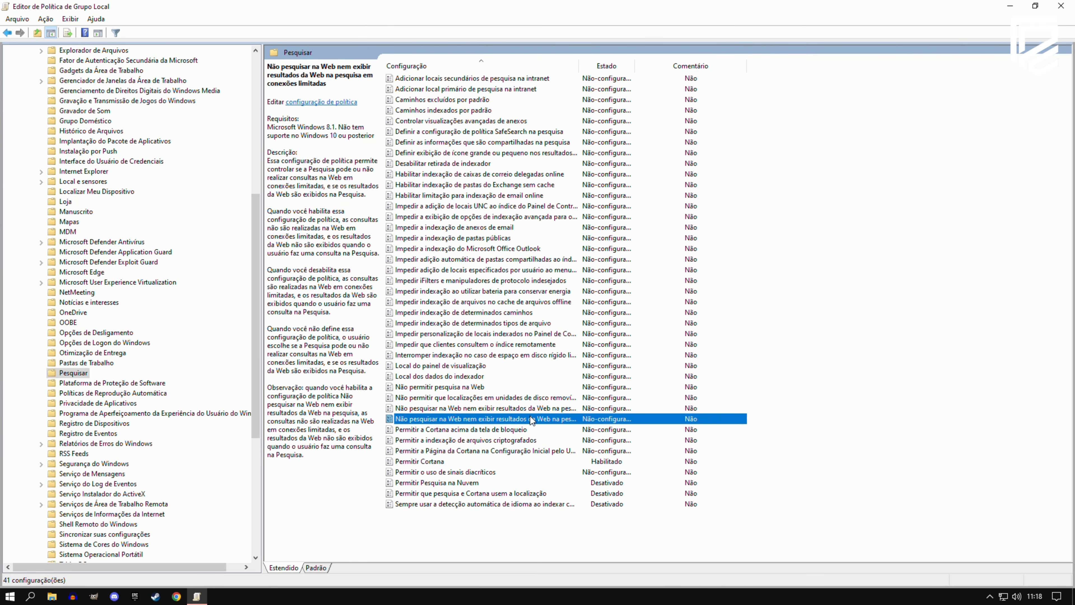
pyautogui.click(531, 411)
pyautogui.click(536, 419)
pyautogui.click(539, 409)
pyautogui.click(541, 419)
pyautogui.doubleClick(542, 408)
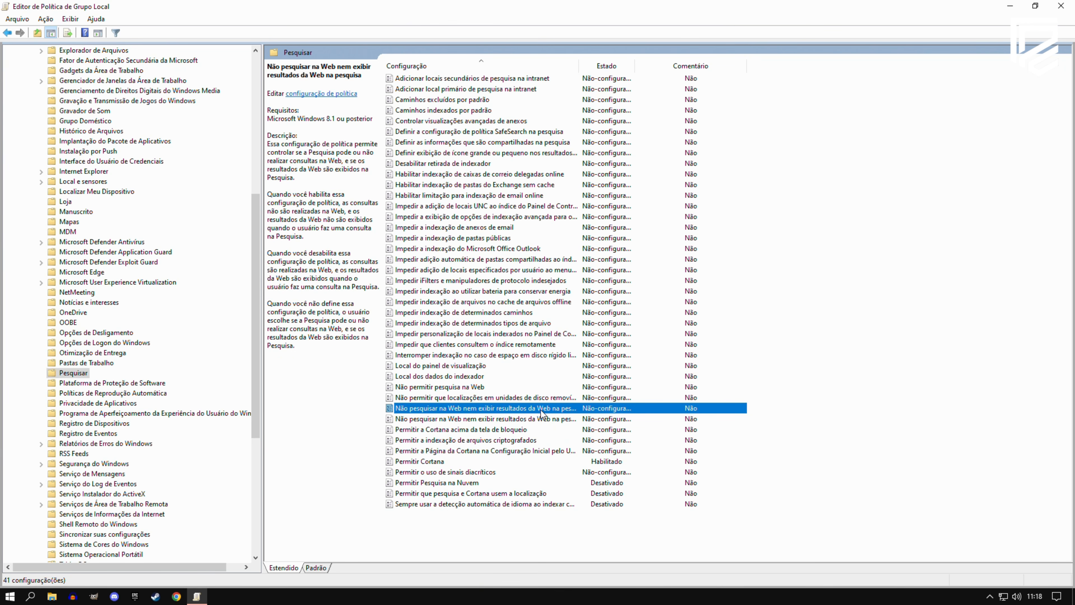
pyautogui.moveTo(498, 168); pyautogui.dragTo(596, 180)
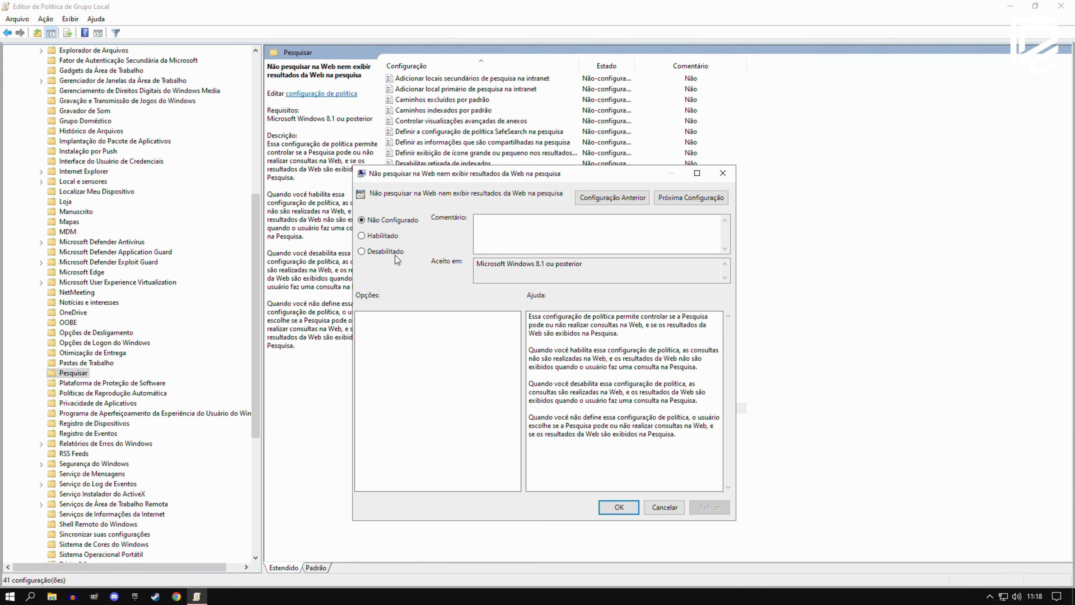
pyautogui.click(382, 236)
pyautogui.click(708, 507)
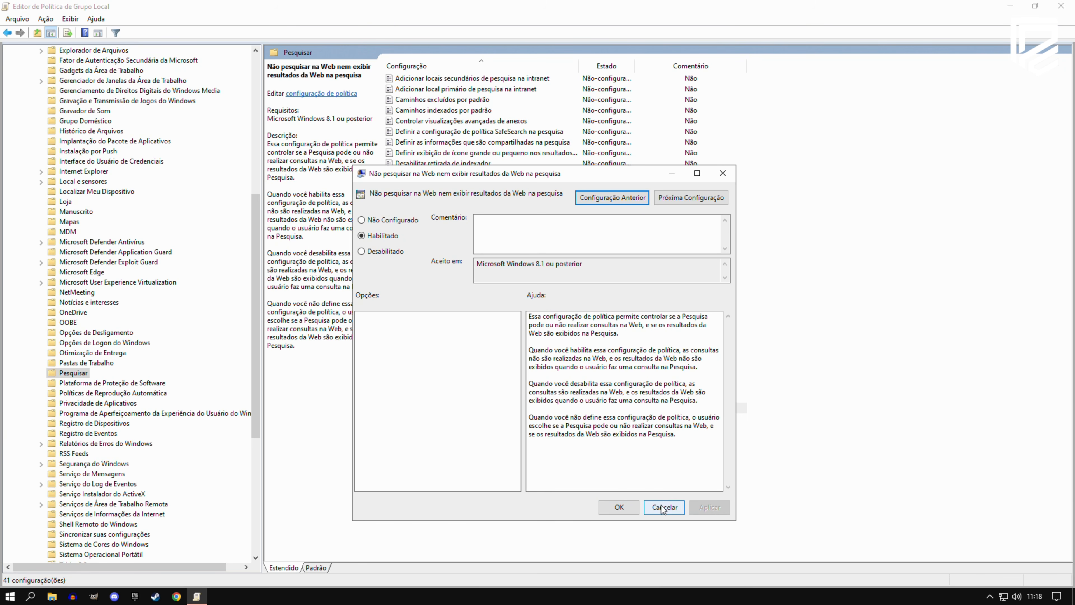
pyautogui.click(623, 512)
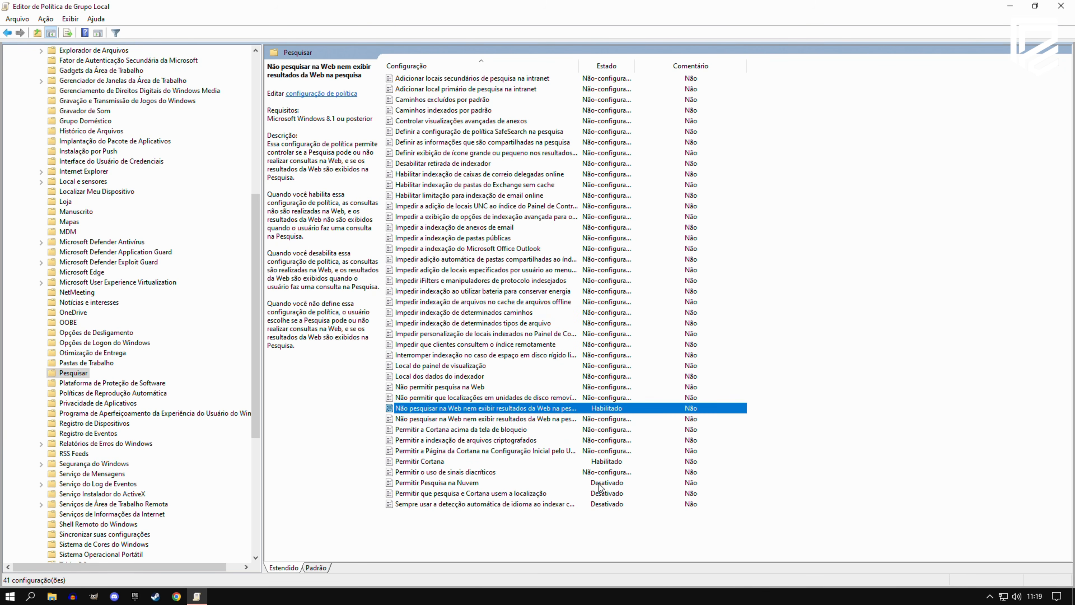
# Enable the policy blocking web search on metered connections
pyautogui.click(540, 419)
pyautogui.doubleClick(540, 419)
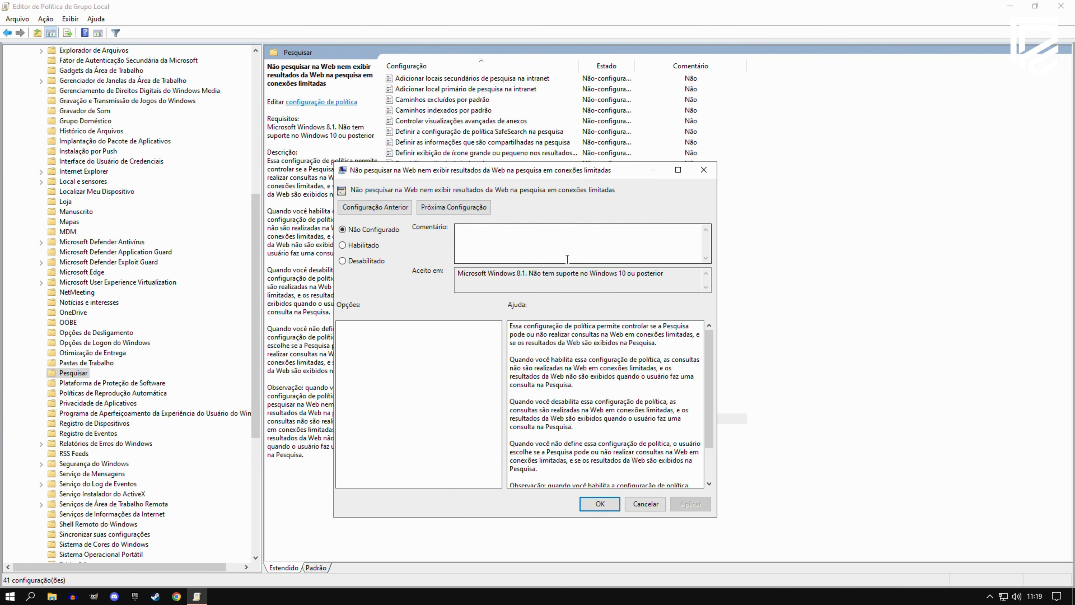
pyautogui.click(364, 245)
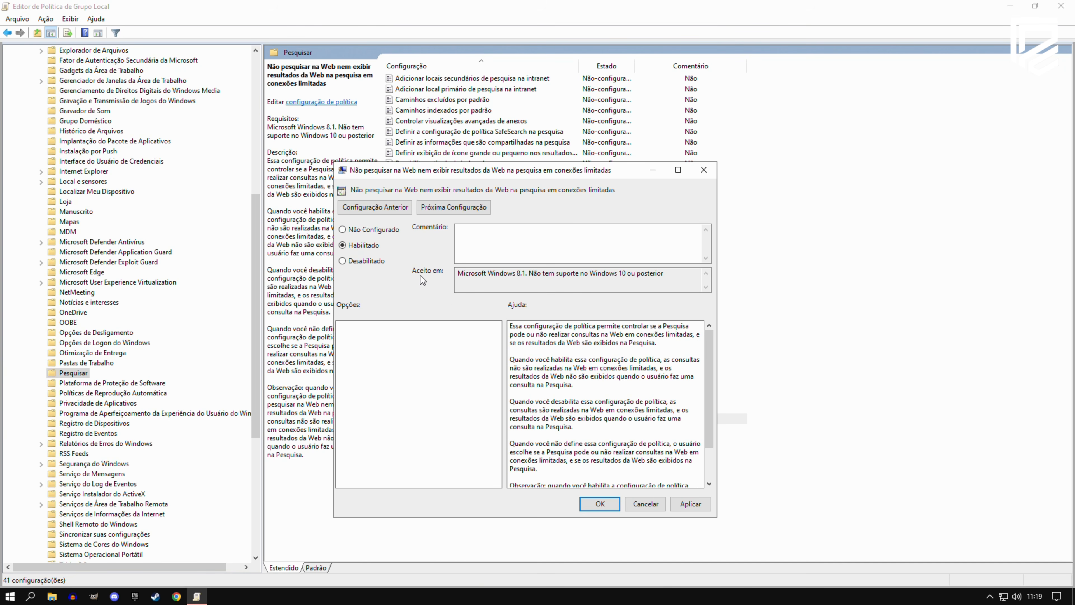
pyautogui.click(708, 506)
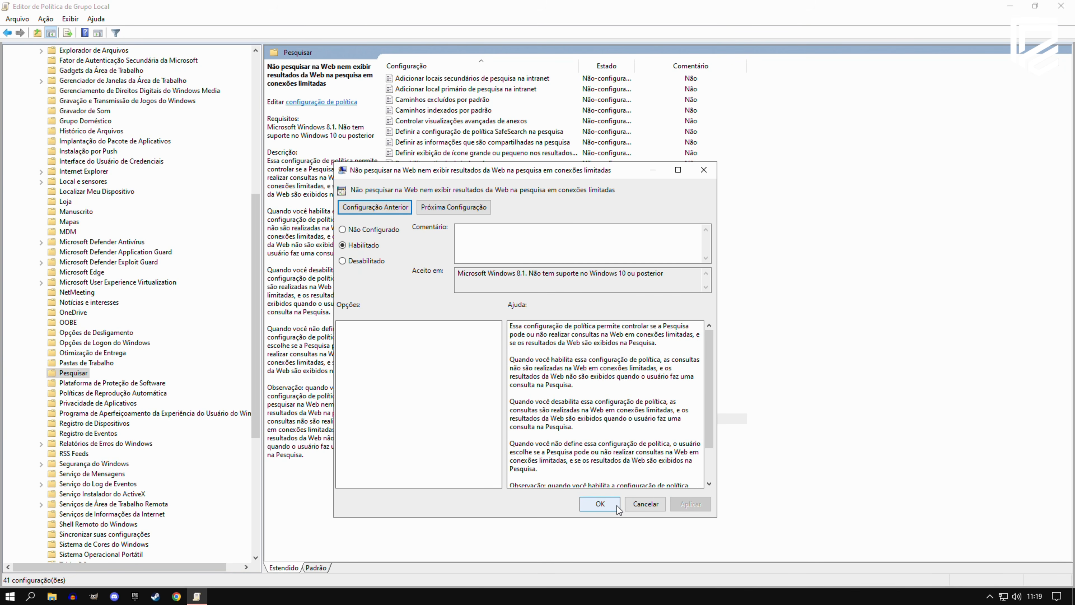
pyautogui.click(616, 506)
pyautogui.click(558, 518)
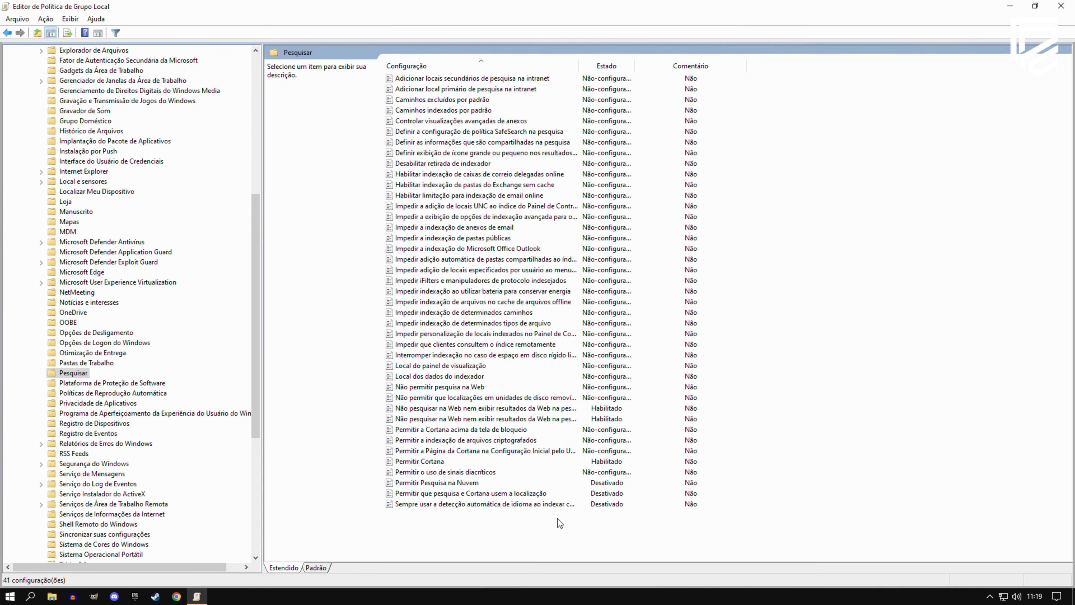
# Set Impedir indexação ao utilizar bateria para conservar energia to Habilitado
pyautogui.click(547, 293)
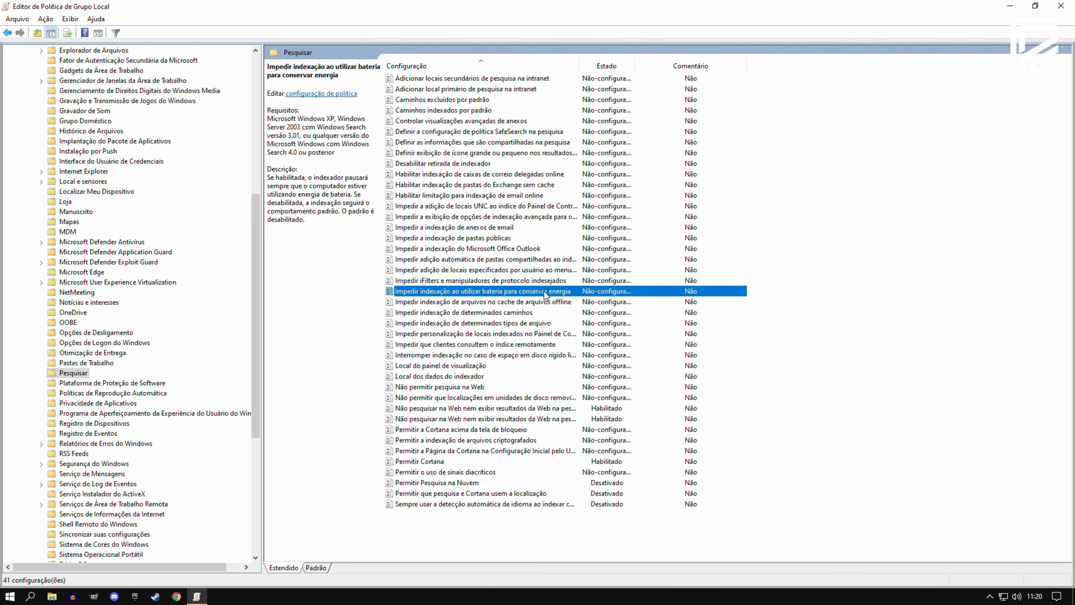
pyautogui.doubleClick(549, 295)
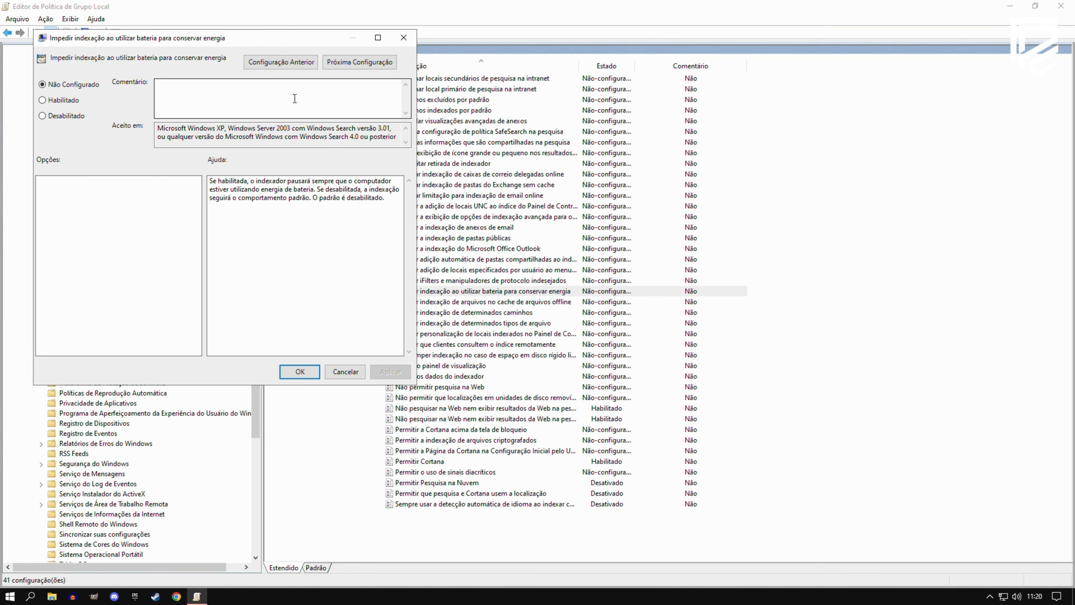
pyautogui.moveTo(262, 55); pyautogui.dragTo(519, 147)
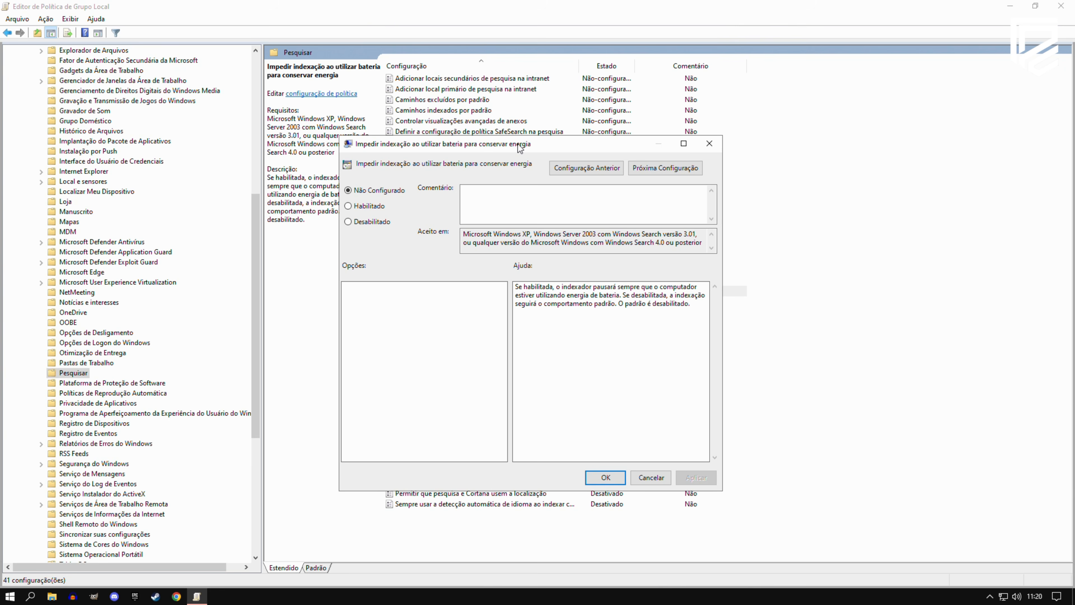
pyautogui.click(372, 210)
pyautogui.click(686, 478)
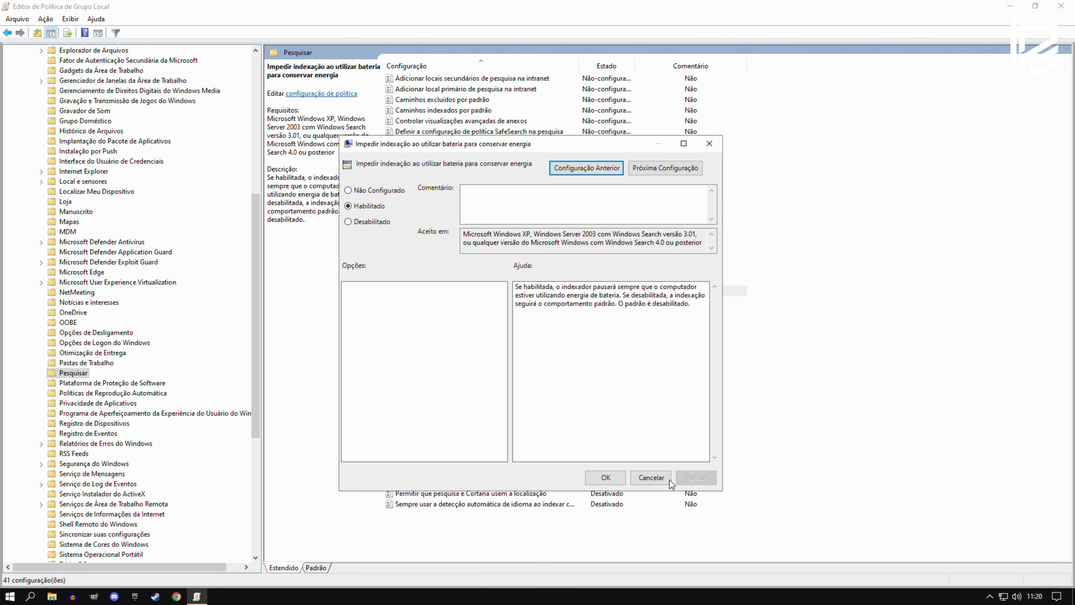
pyautogui.click(617, 481)
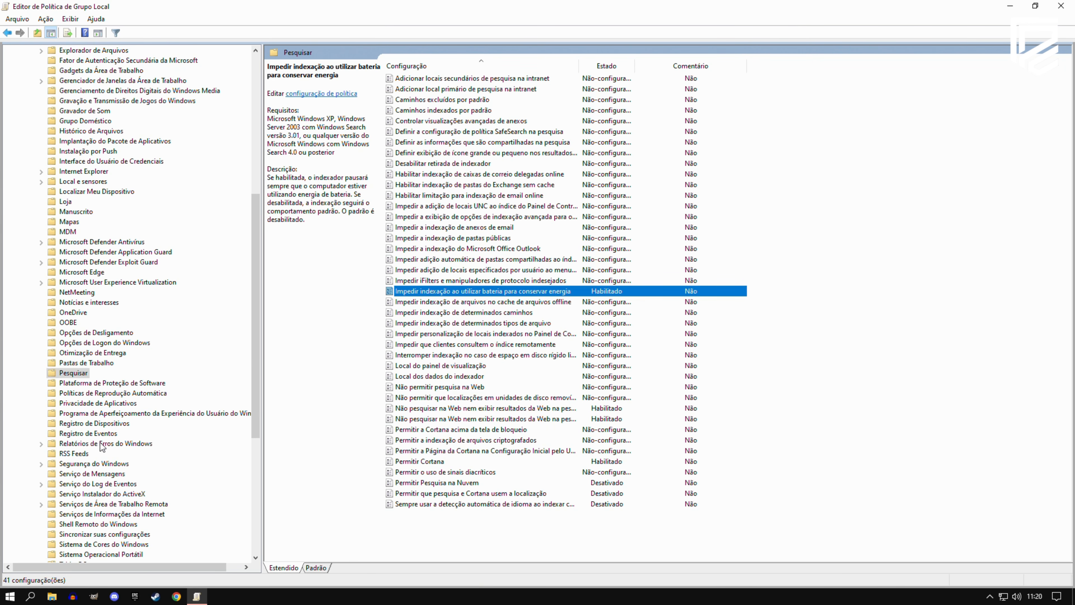
pyautogui.click(96, 442)
# Set Desabilitar Relatório de Erros do Windows to Habilitado
pyautogui.scroll(-6, 100, 445)
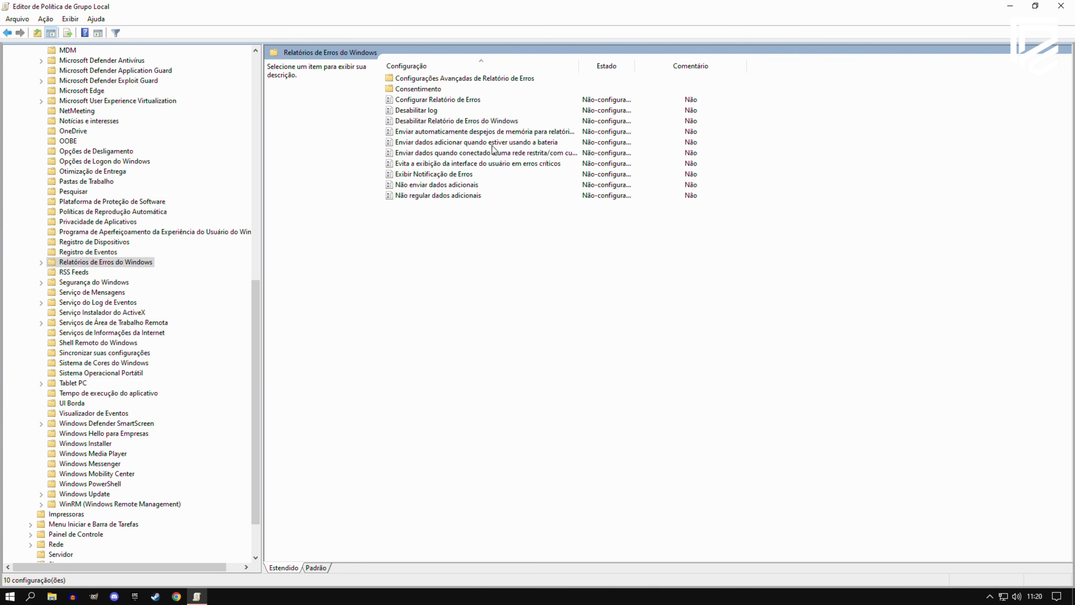
pyautogui.doubleClick(496, 122)
pyautogui.moveTo(266, 51); pyautogui.dragTo(535, 115)
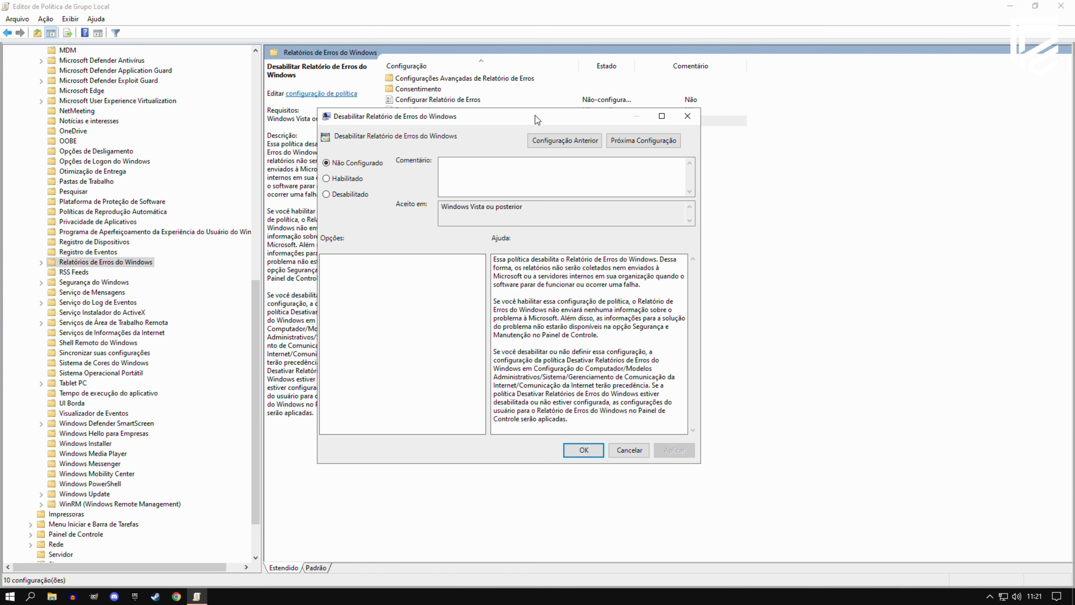
pyautogui.click(345, 179)
pyautogui.click(689, 454)
pyautogui.click(584, 450)
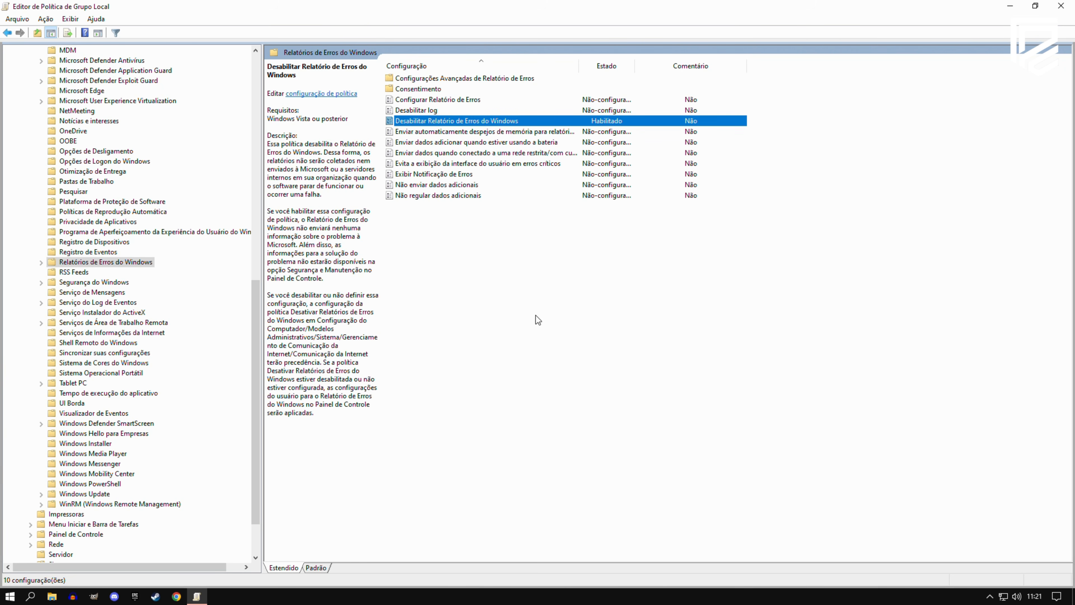
# Set Desabilitar log to Habilitado
pyautogui.doubleClick(432, 110)
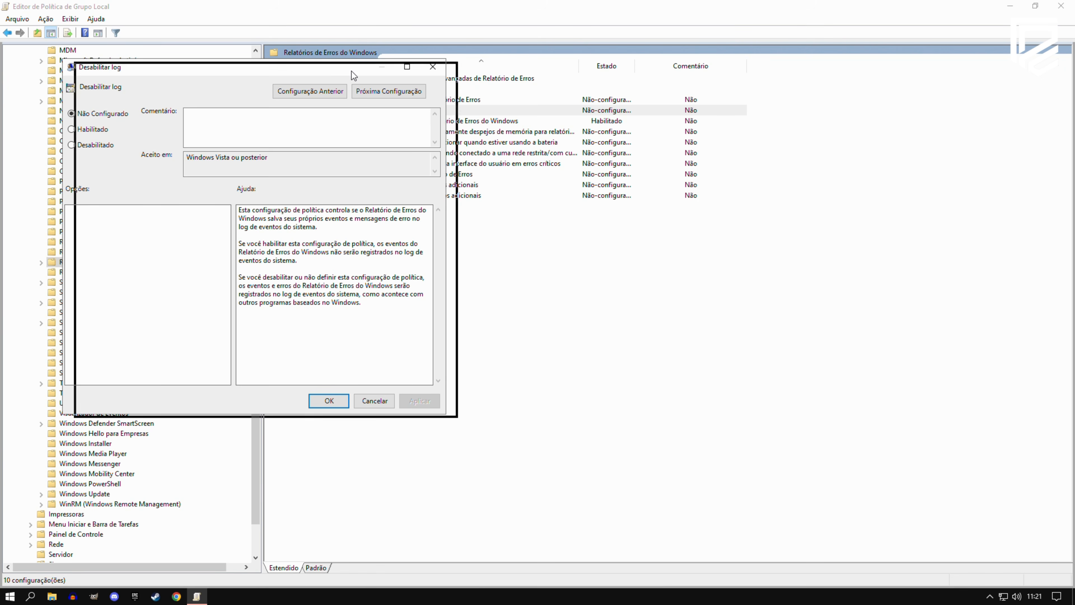
pyautogui.moveTo(344, 69); pyautogui.dragTo(659, 147)
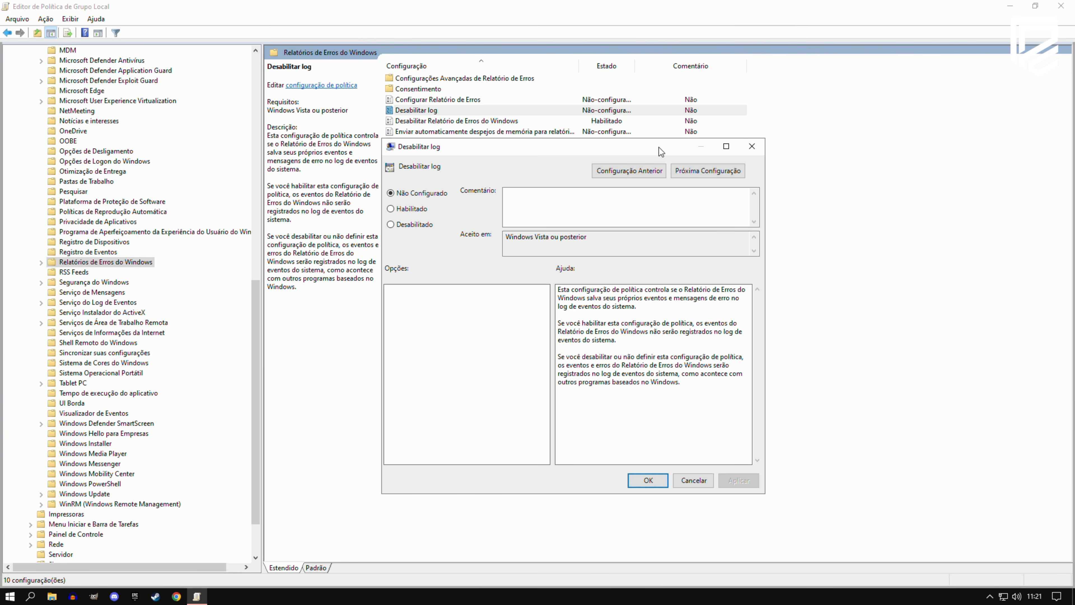
pyautogui.click(408, 208)
pyautogui.click(739, 480)
pyautogui.click(648, 480)
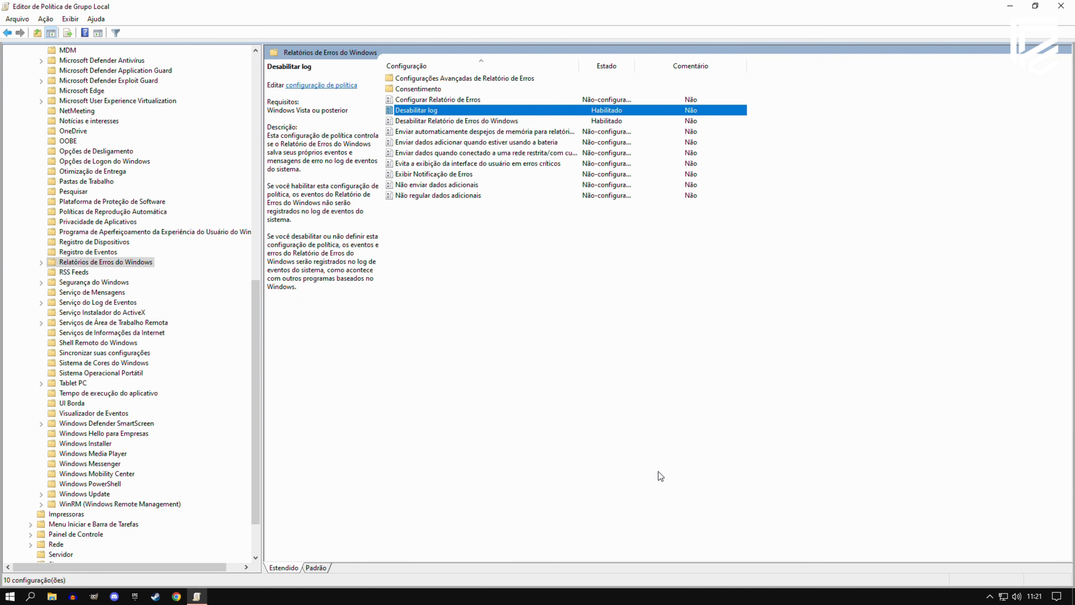
# Set Não enviar dados adicionais to Habilitado, then show Sincronizar suas configurações
pyautogui.doubleClick(465, 185)
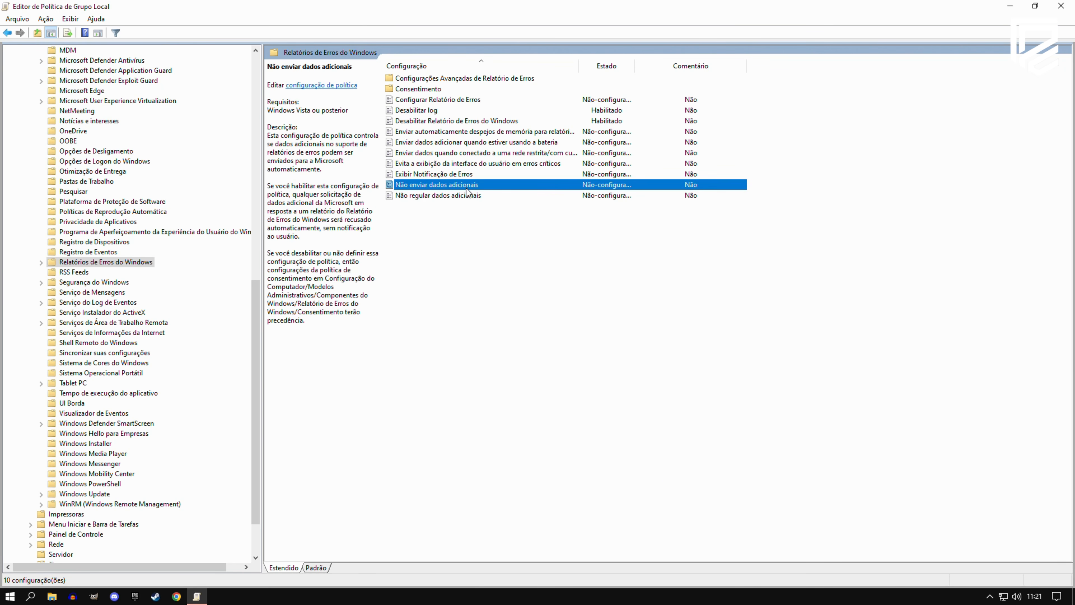
pyautogui.moveTo(266, 87); pyautogui.dragTo(512, 135)
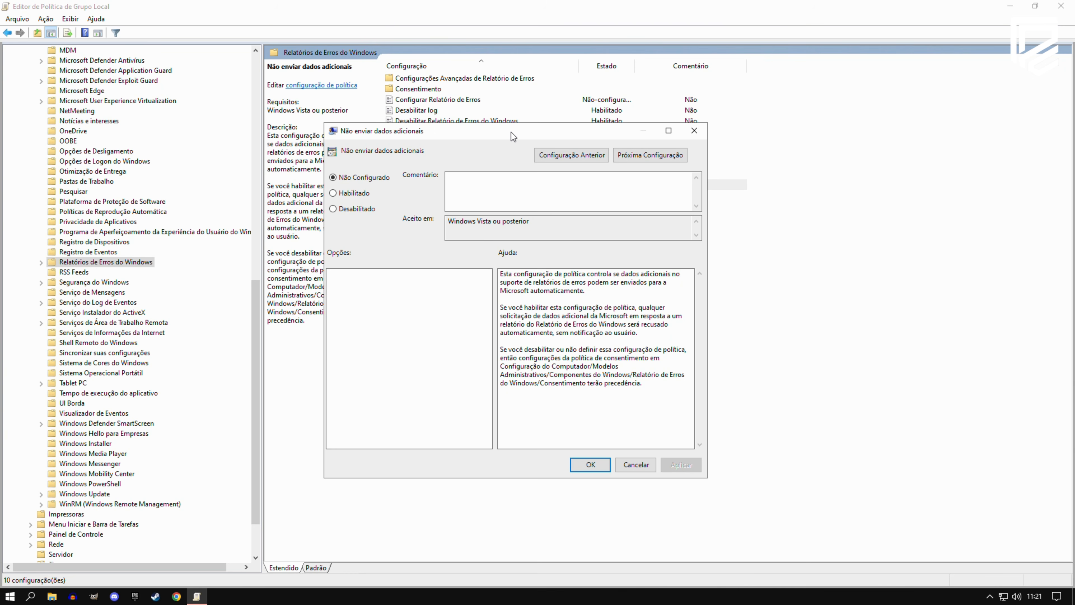
pyautogui.click(348, 194)
pyautogui.click(679, 464)
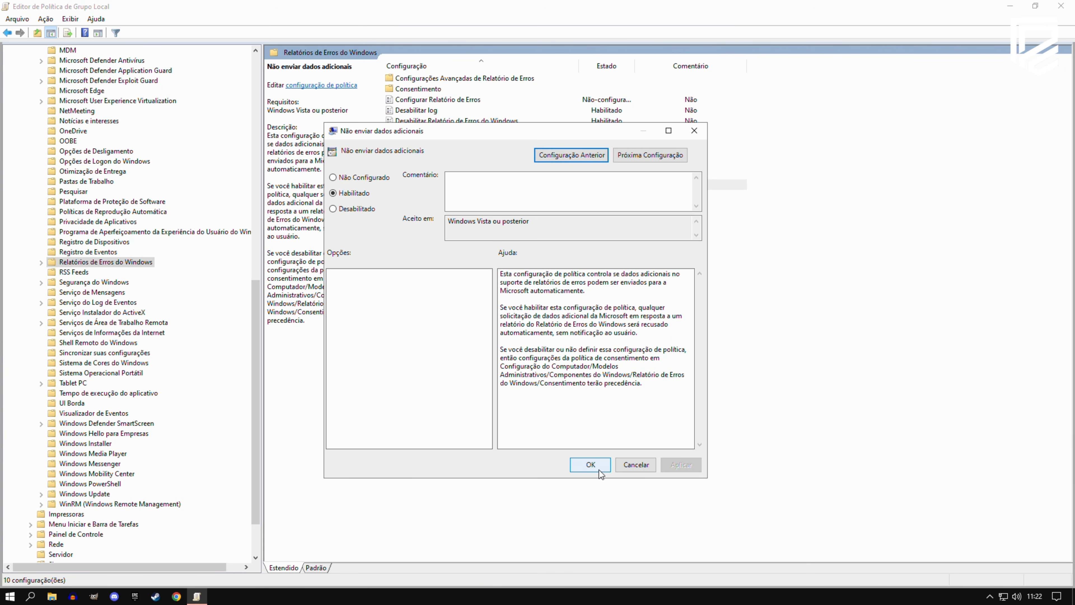
pyautogui.click(601, 466)
pyautogui.click(132, 354)
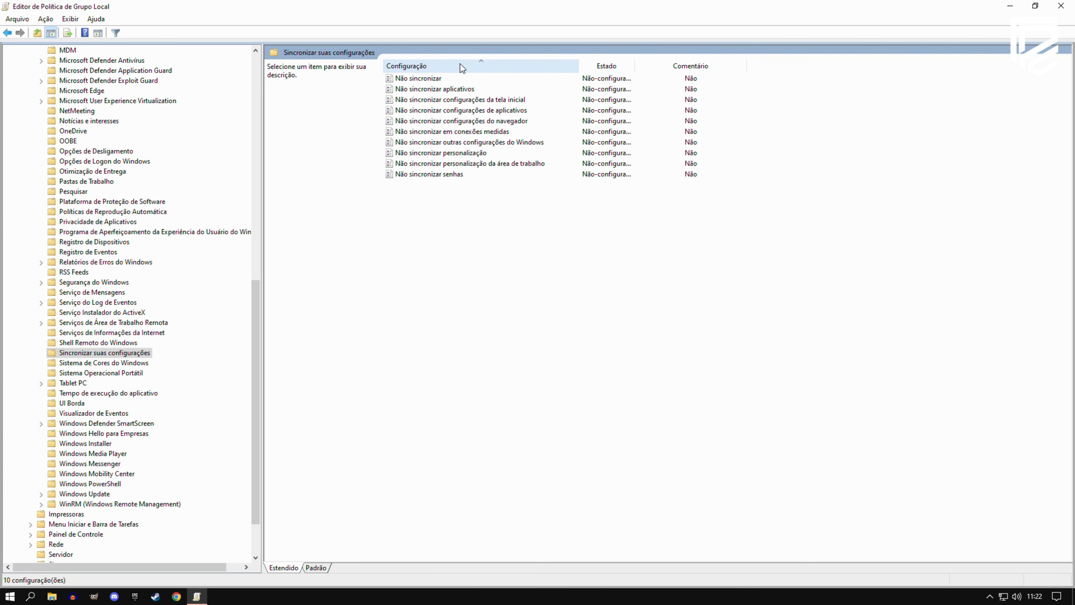
# Set Não sincronizar to Habilitado in the Sincronizar suas configurações policies
pyautogui.click(444, 80)
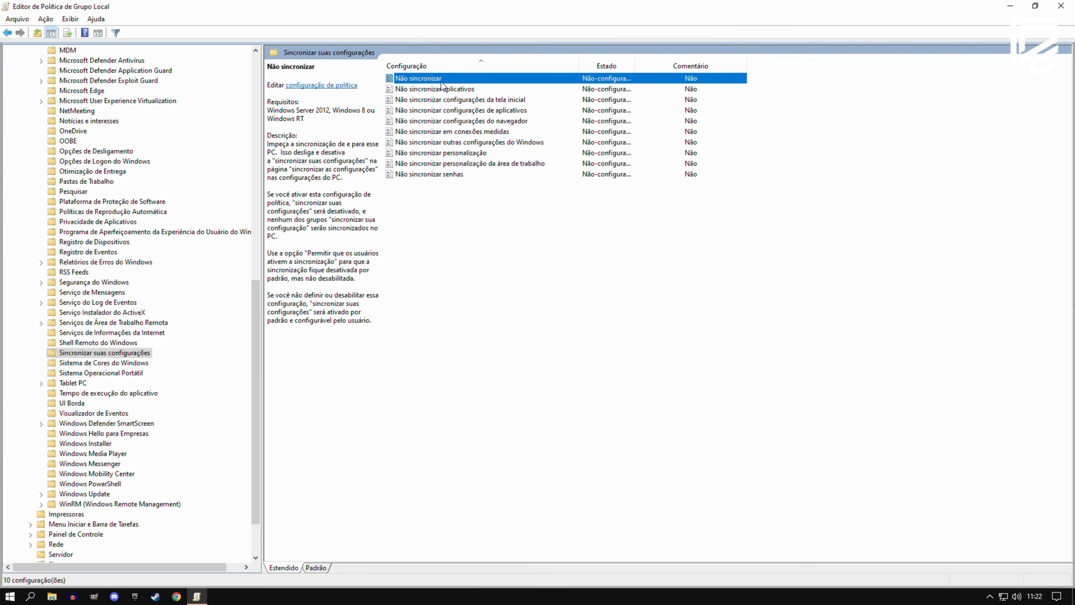
pyautogui.doubleClick(442, 80)
pyautogui.moveTo(387, 128); pyautogui.dragTo(592, 165)
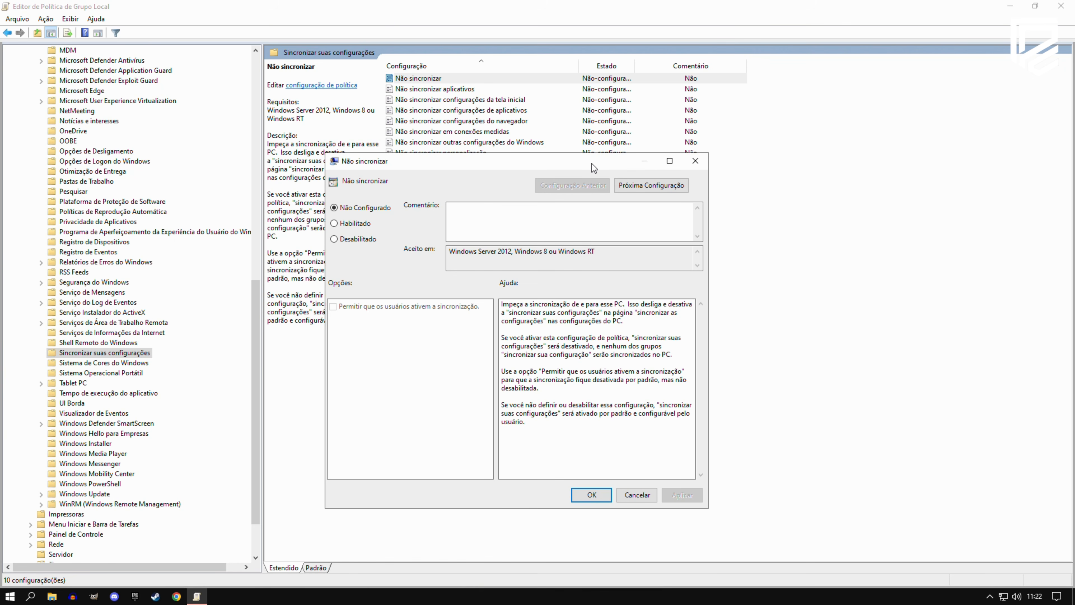
pyautogui.click(348, 228)
pyautogui.click(681, 494)
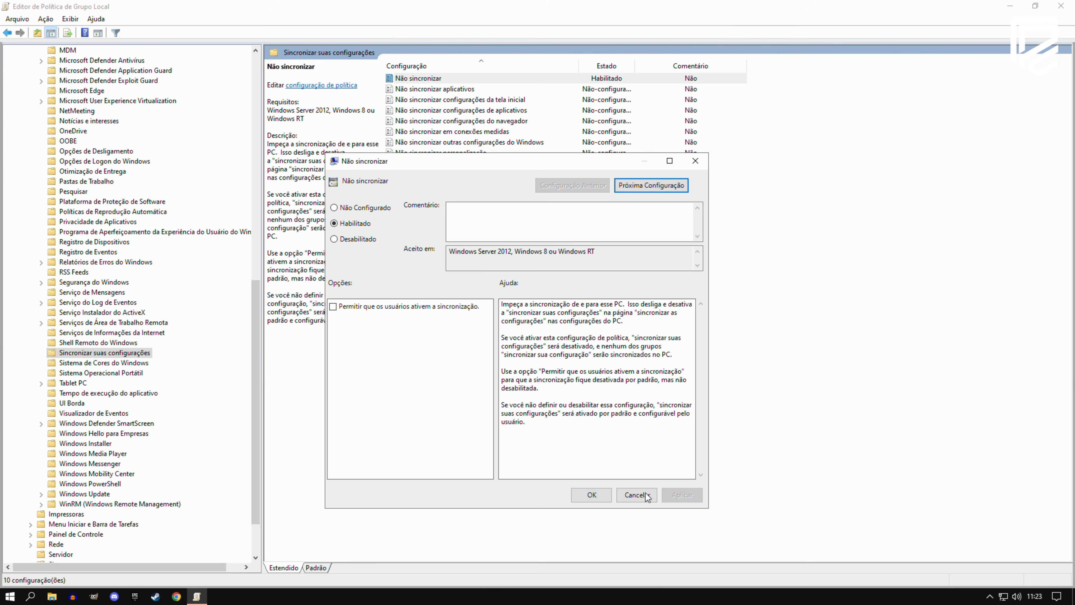
pyautogui.click(610, 498)
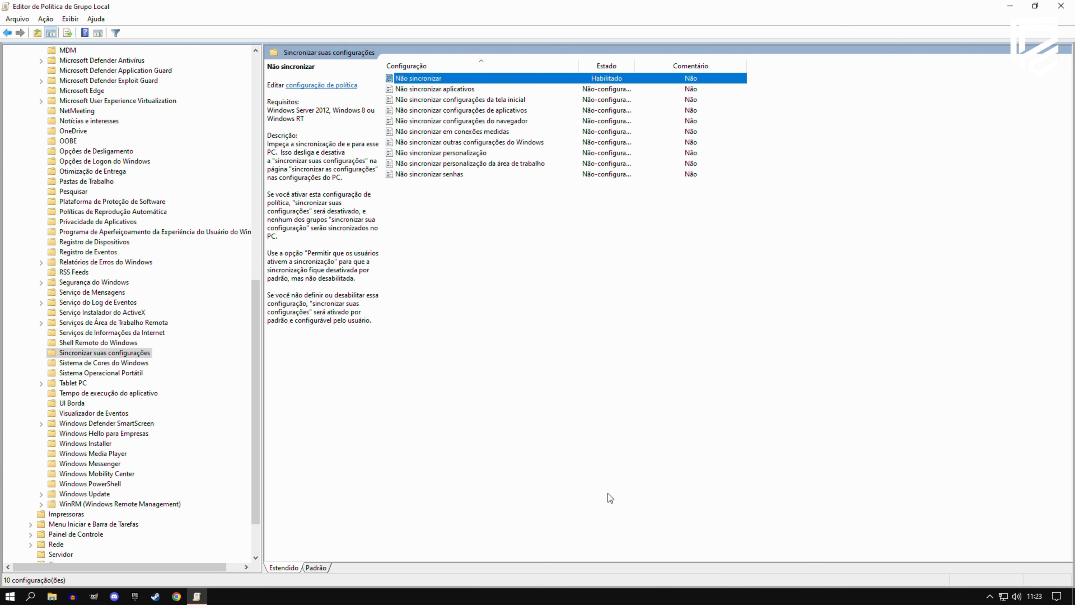
# In Windows Update, set Não incluir drivers com as Atualizações do Windows to Habilitado
pyautogui.press('End')
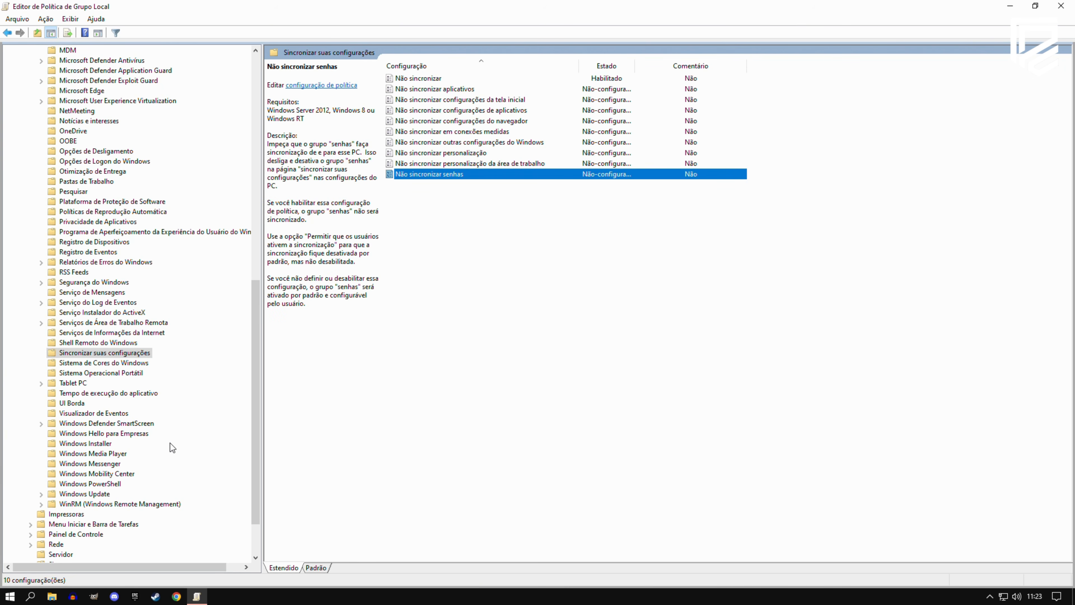
pyautogui.click(92, 493)
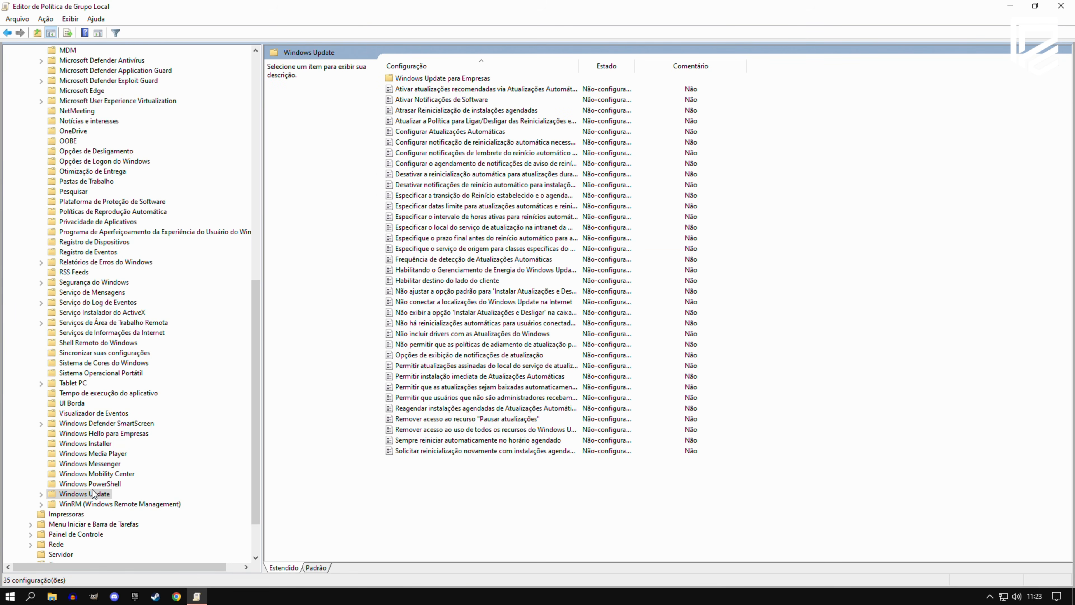
pyautogui.click(478, 334)
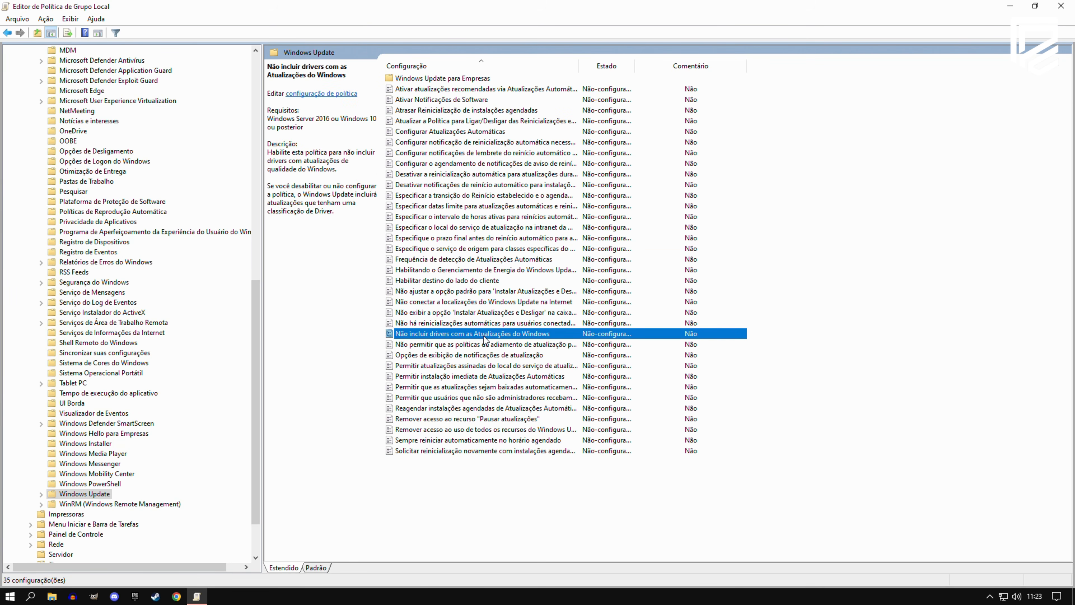
pyautogui.doubleClick(485, 337)
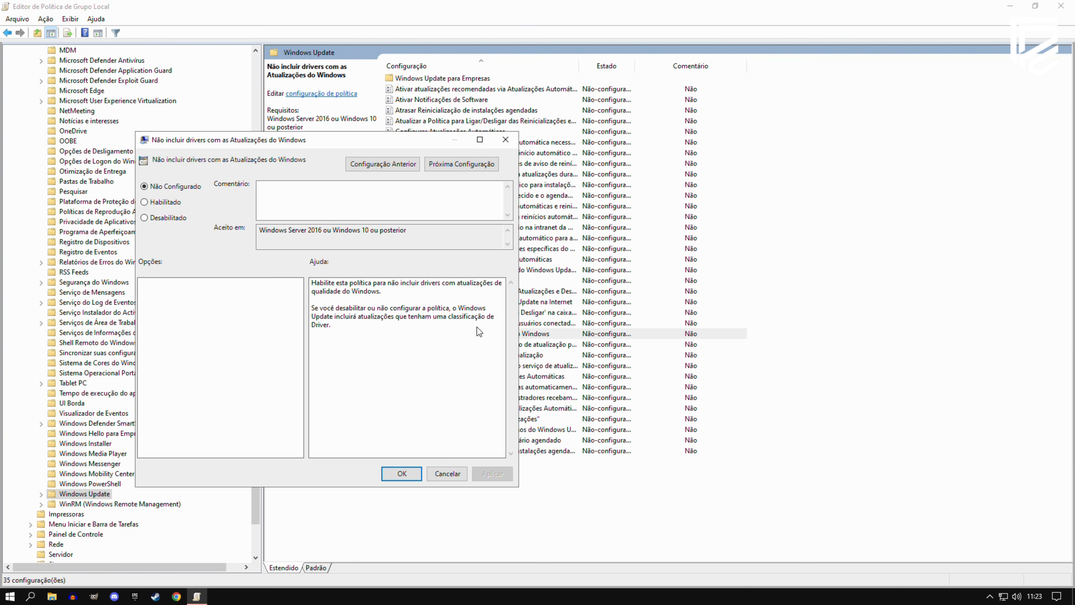
pyautogui.moveTo(385, 142); pyautogui.dragTo(592, 149)
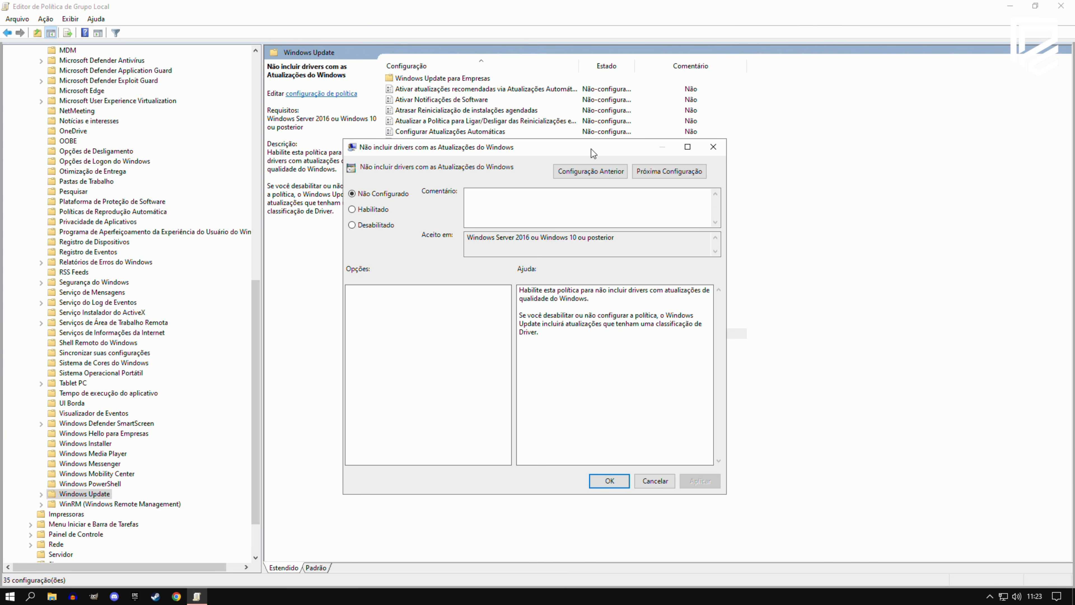
pyautogui.click(366, 209)
pyautogui.click(699, 479)
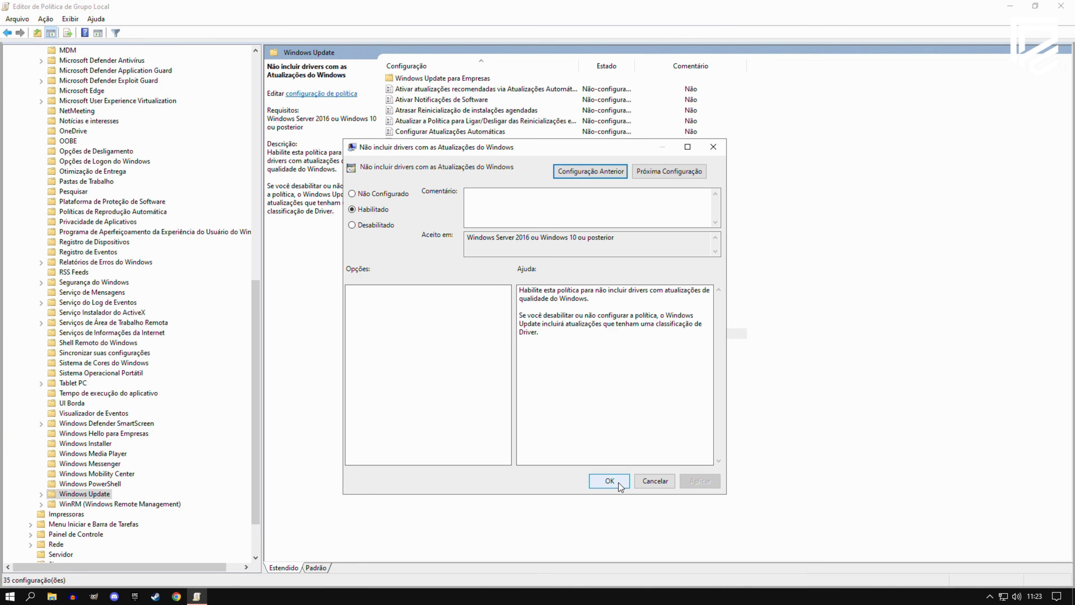
pyautogui.click(609, 481)
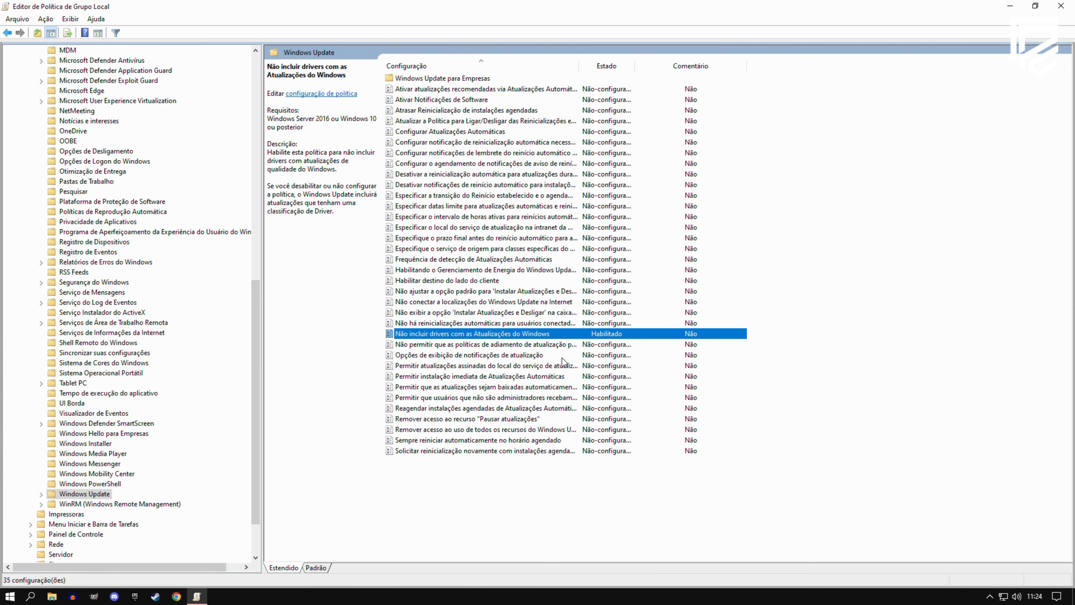
# Enable Configurar Atualizações Automáticas with option 2 - Avisar antes de baixar e instalar
pyautogui.click(486, 135)
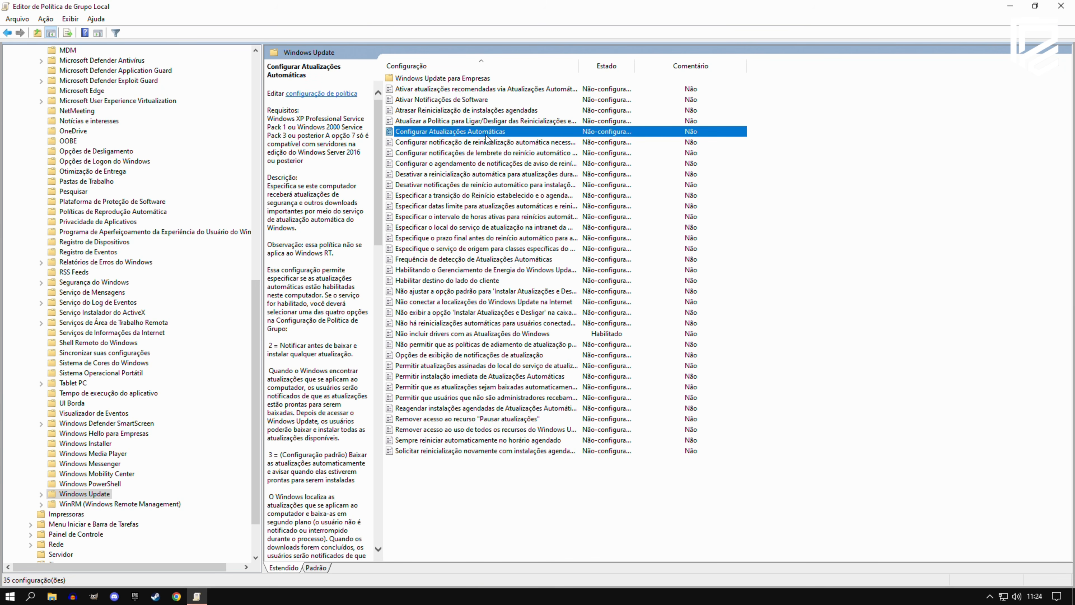
pyautogui.doubleClick(487, 135)
pyautogui.moveTo(278, 27); pyautogui.dragTo(607, 139)
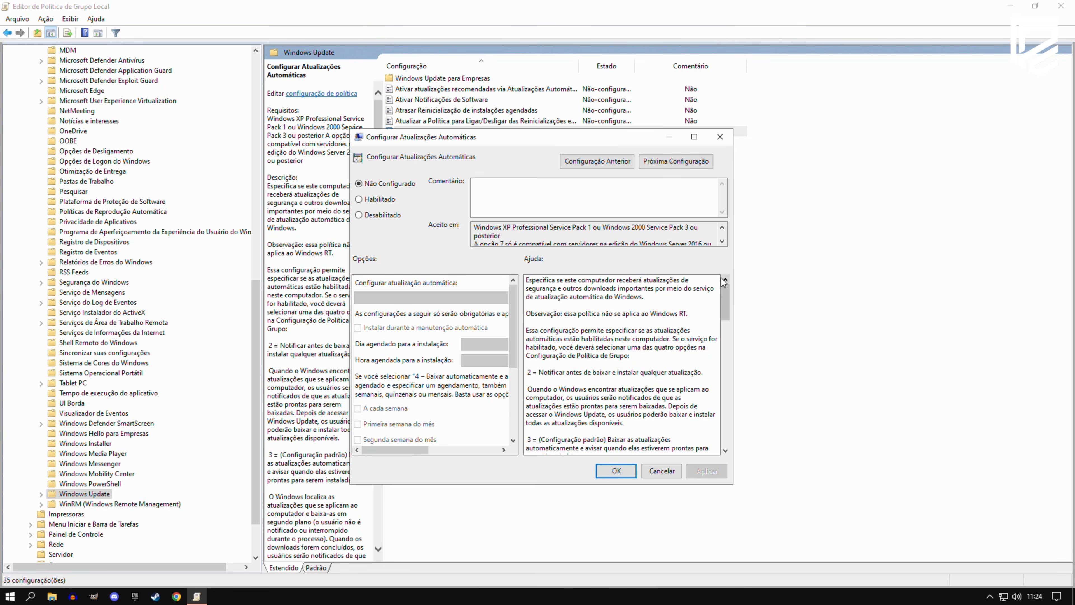
pyautogui.moveTo(727, 301); pyautogui.dragTo(708, 427)
pyautogui.click(369, 203)
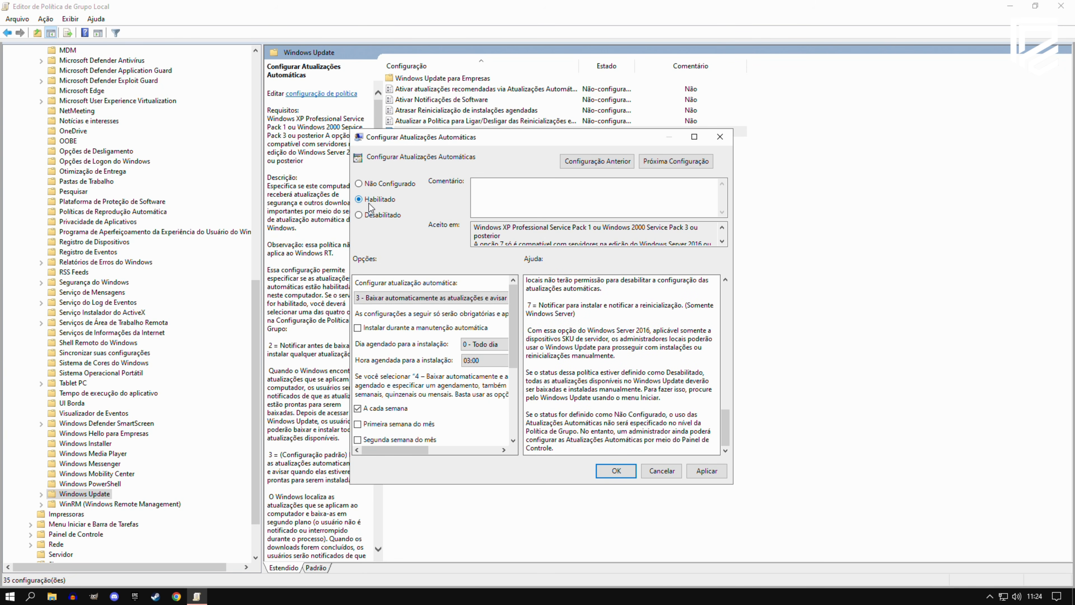
pyautogui.click(478, 298)
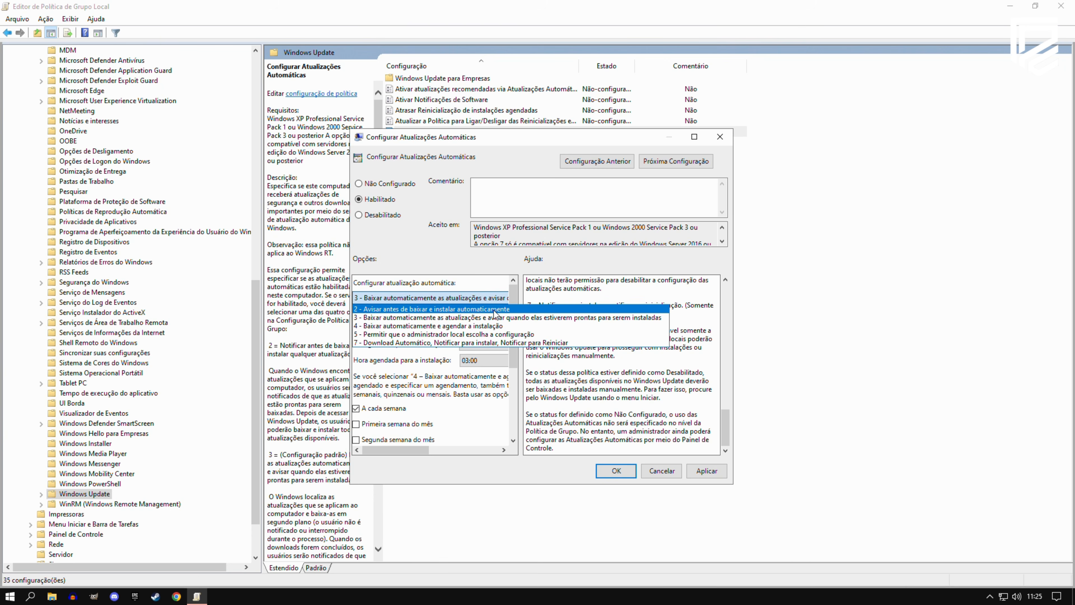
pyautogui.click(495, 310)
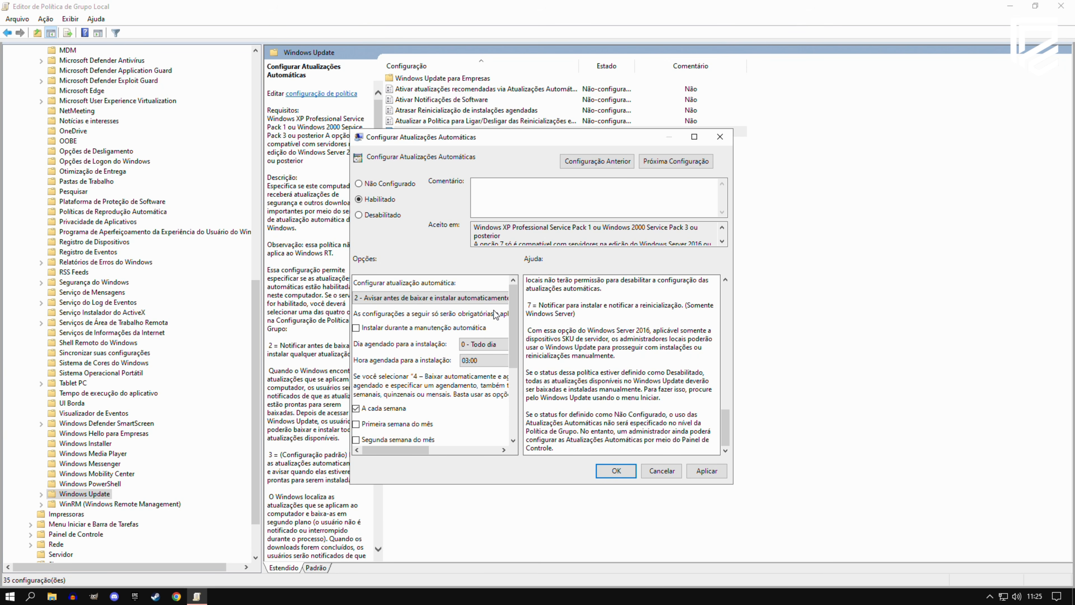
pyautogui.click(720, 470)
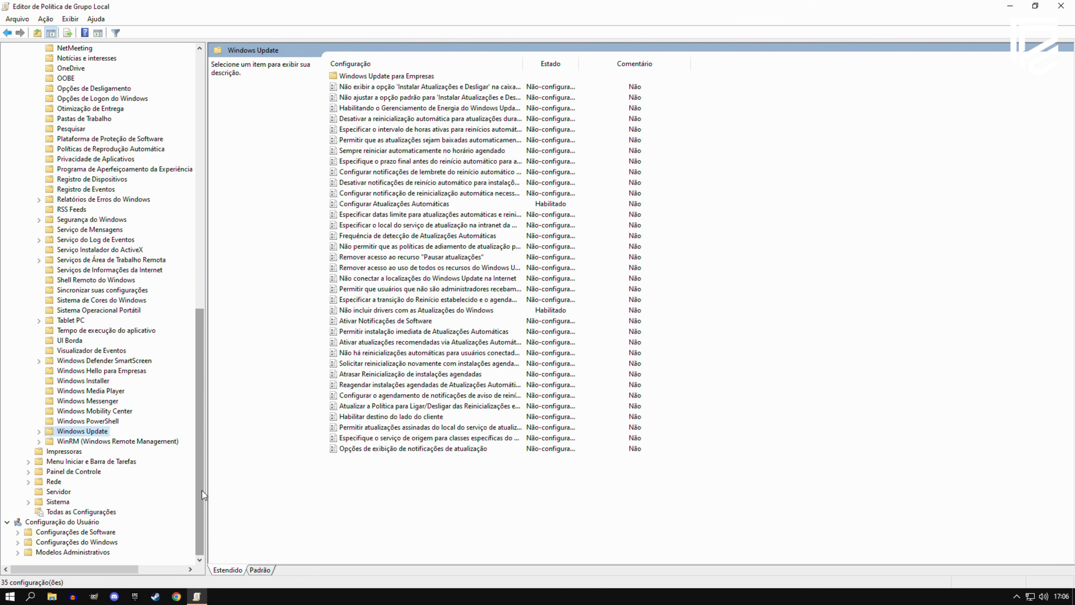
pyautogui.moveTo(202, 491); pyautogui.dragTo(197, 207)
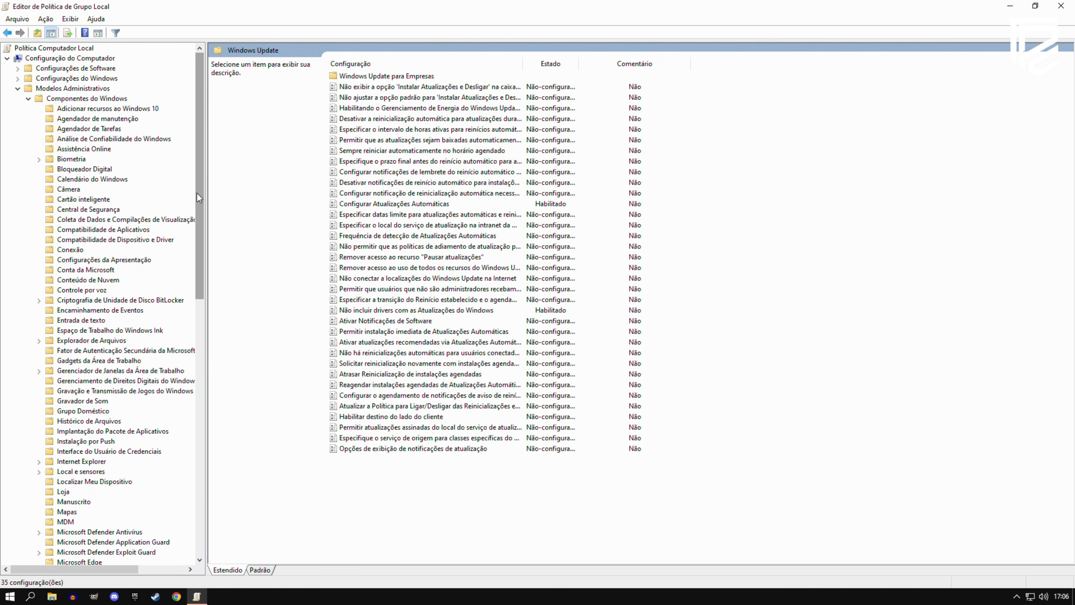
# Under Menu Iniciar e Barra de Tarefas, set 'Não manter histórico de documentos abertos recentemente' to Habilitado
pyautogui.click(28, 98)
pyautogui.click(28, 119)
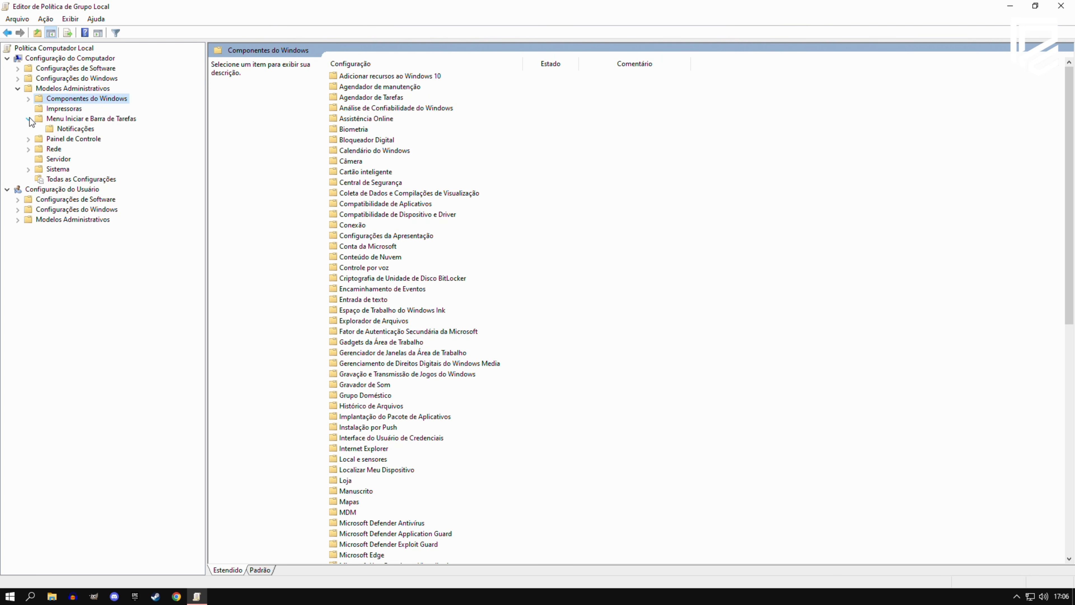
pyautogui.click(76, 121)
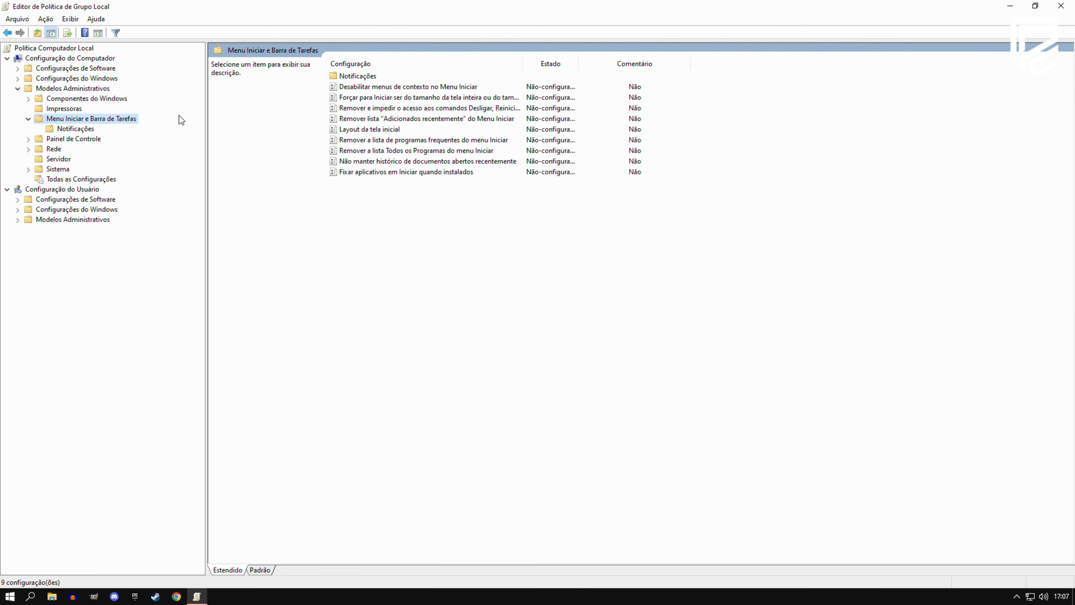
pyautogui.click(393, 64)
pyautogui.click(390, 131)
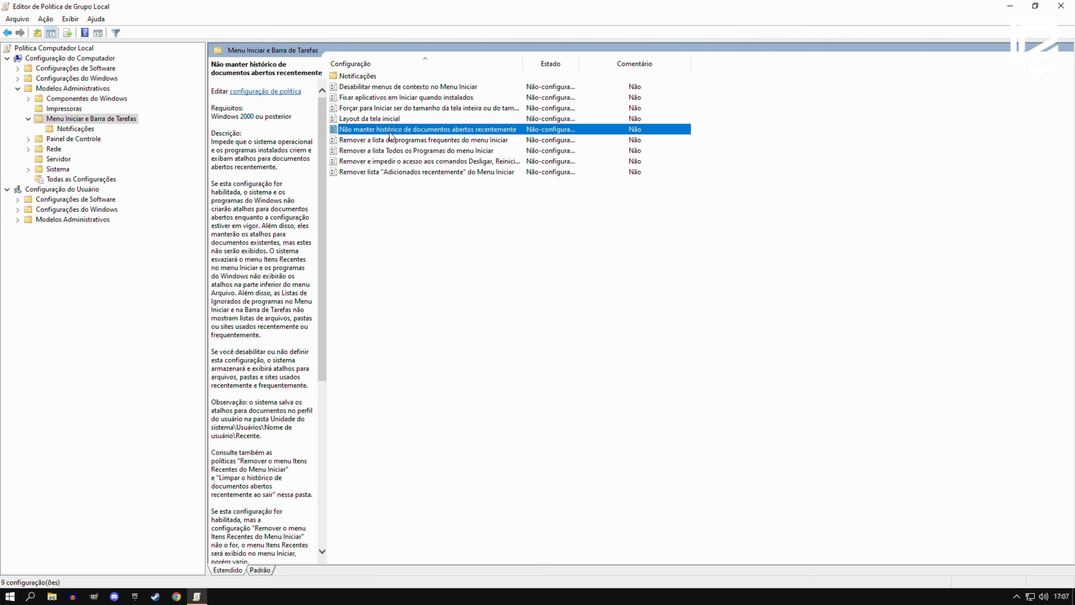
pyautogui.doubleClick(436, 129)
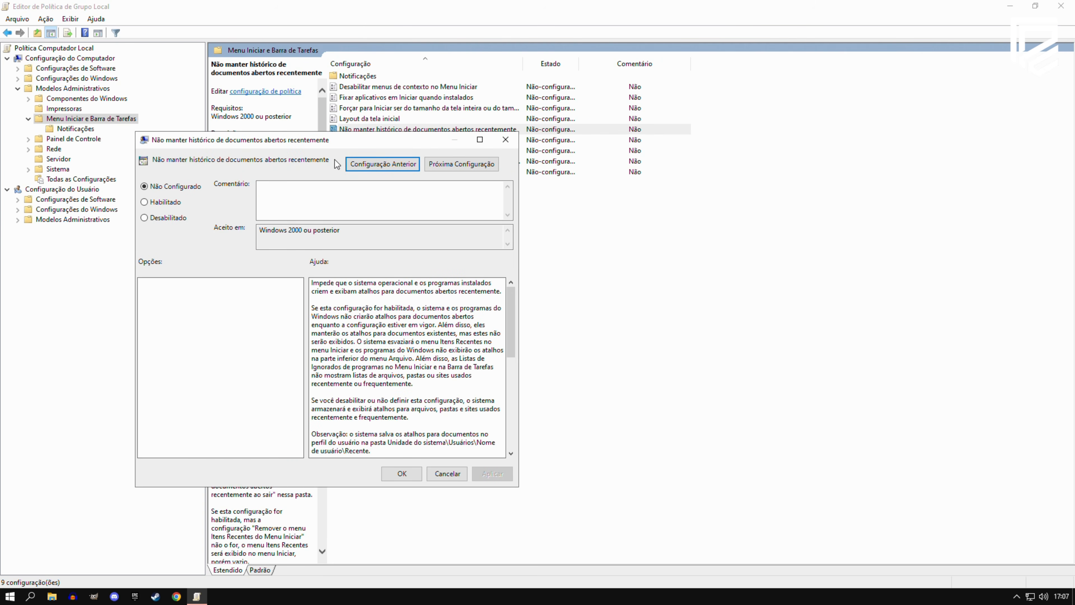
pyautogui.moveTo(354, 146); pyautogui.dragTo(586, 151)
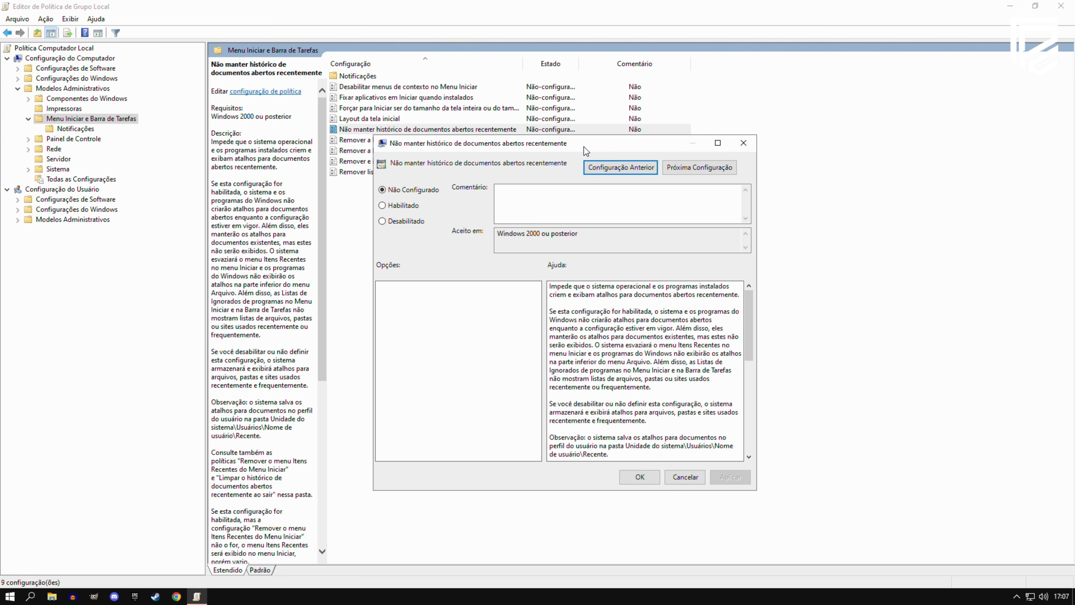
pyautogui.click(406, 205)
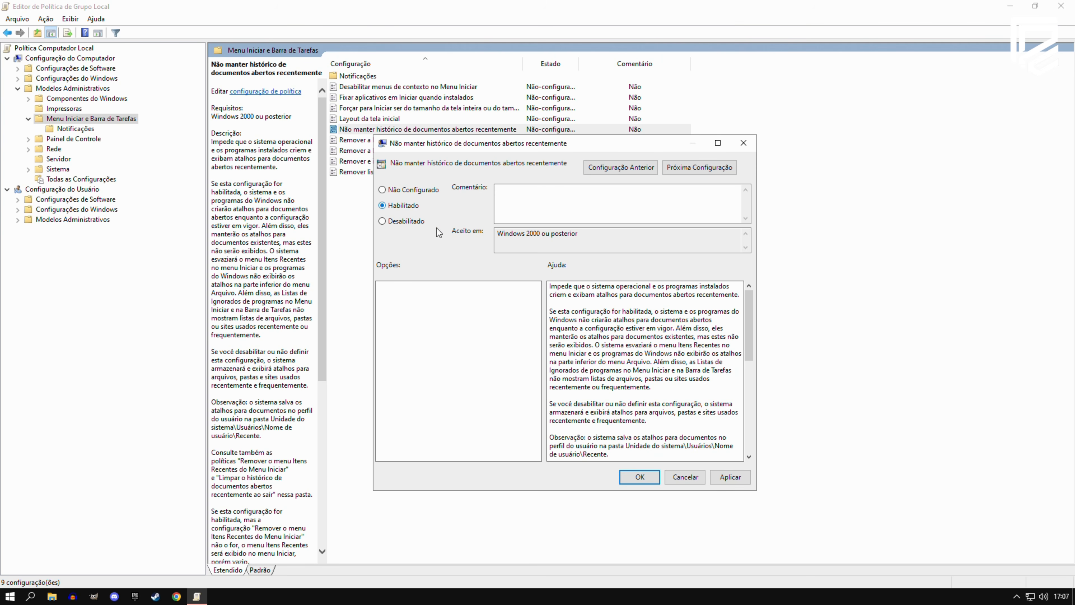
pyautogui.click(722, 478)
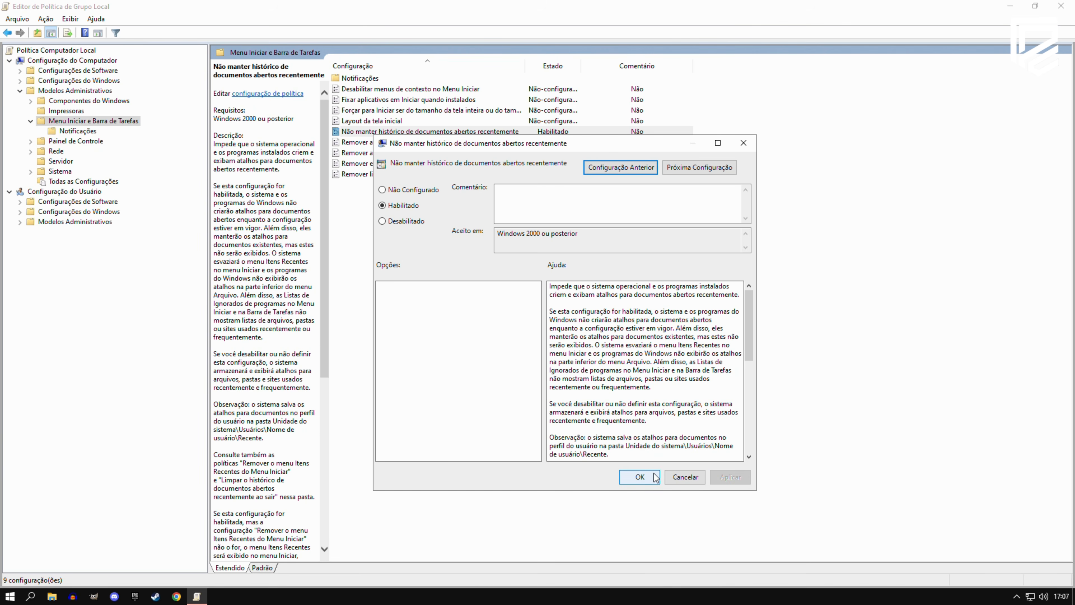
pyautogui.click(640, 477)
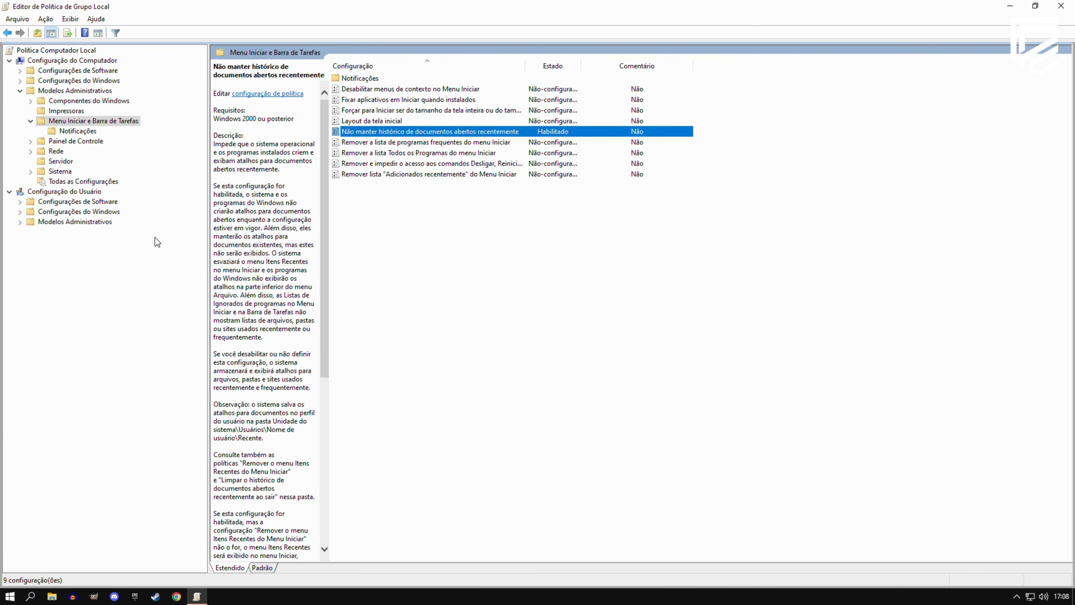
# Set 'Desligar a ID de anúncio' under Sistema > Perfis de usuário to Habilitado, then close the editor
pyautogui.click(60, 172)
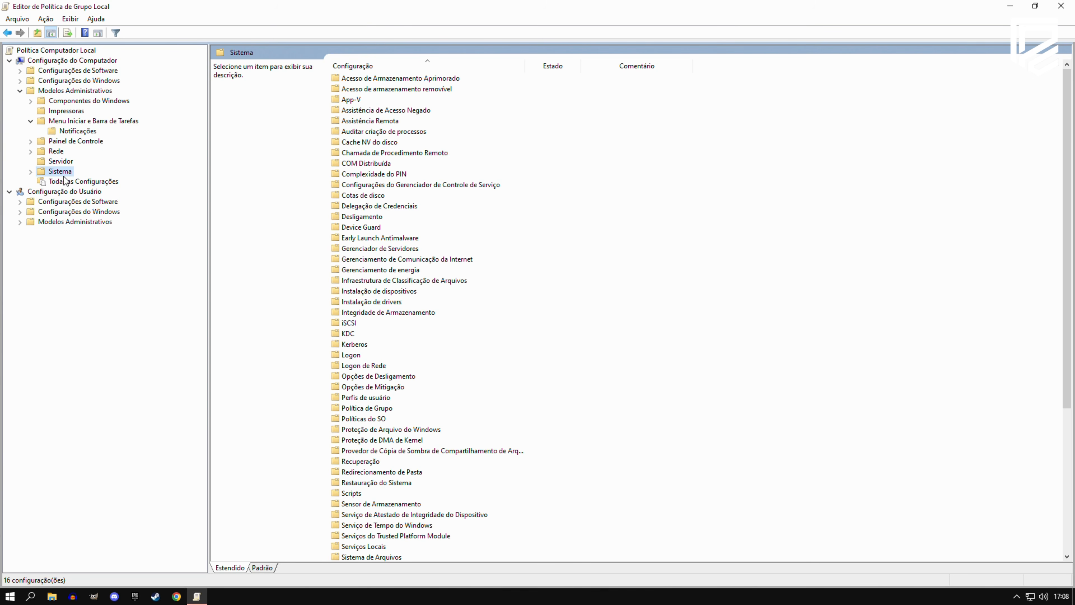
pyautogui.click(30, 172)
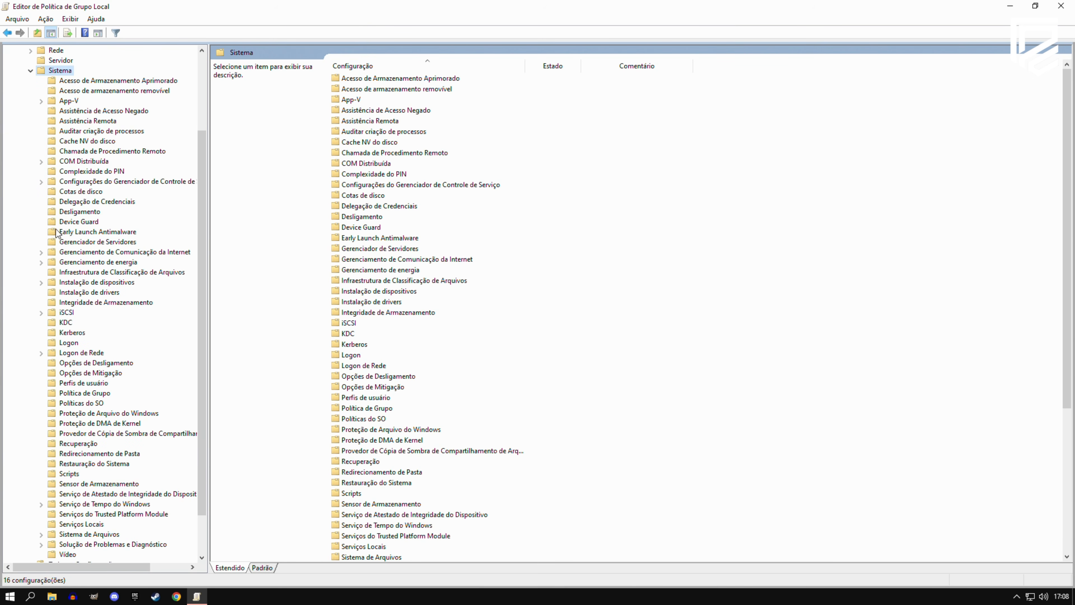
pyautogui.click(74, 383)
pyautogui.scroll(-2, 146, 354)
pyautogui.doubleClick(385, 186)
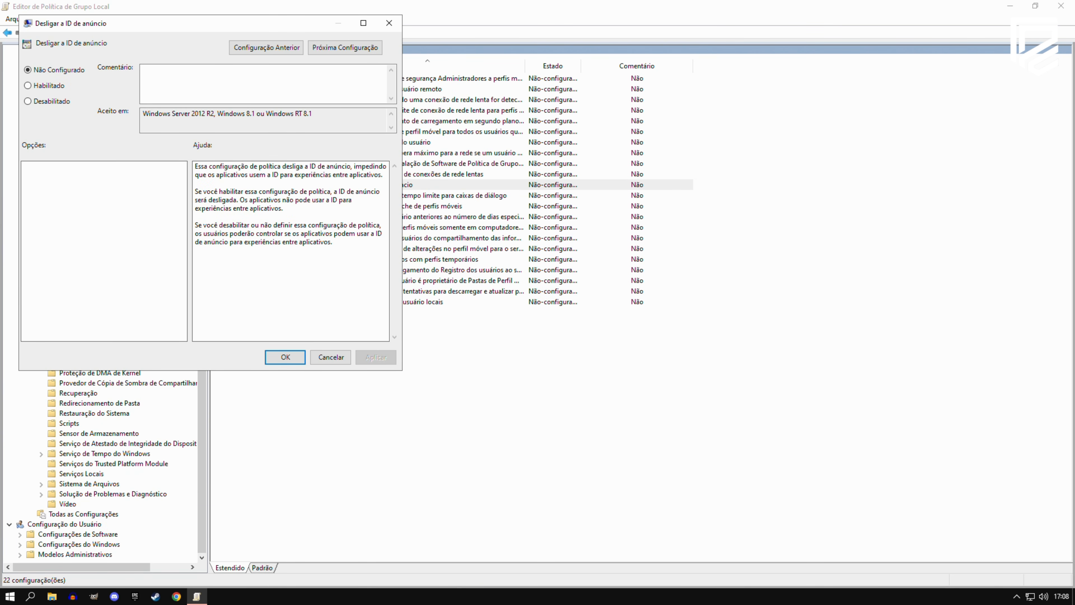
pyautogui.moveTo(307, 25); pyautogui.dragTo(623, 133)
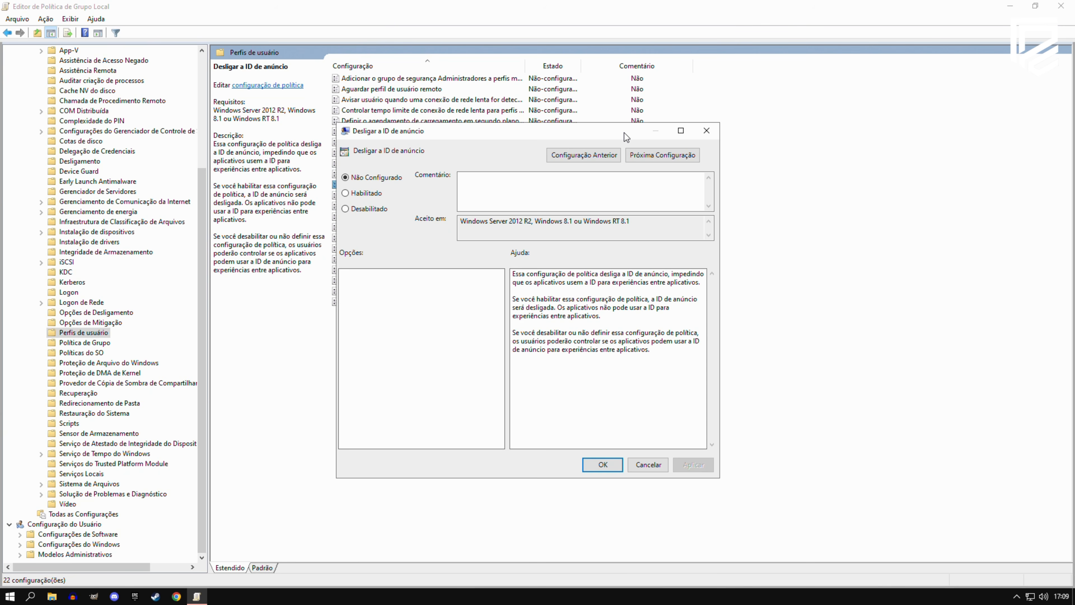
pyautogui.click(372, 192)
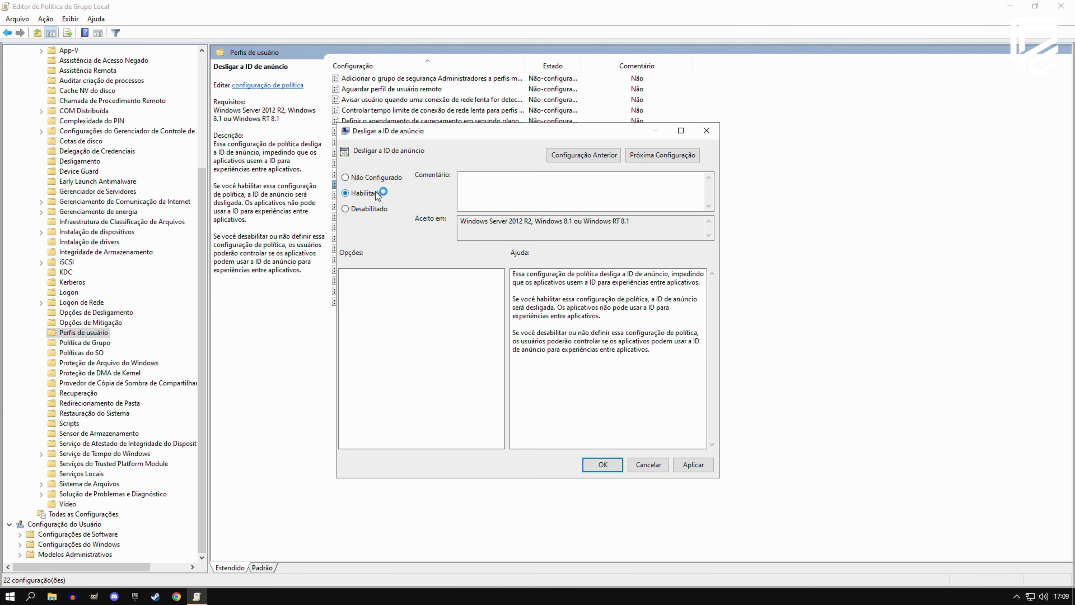
pyautogui.click(692, 465)
pyautogui.click(603, 465)
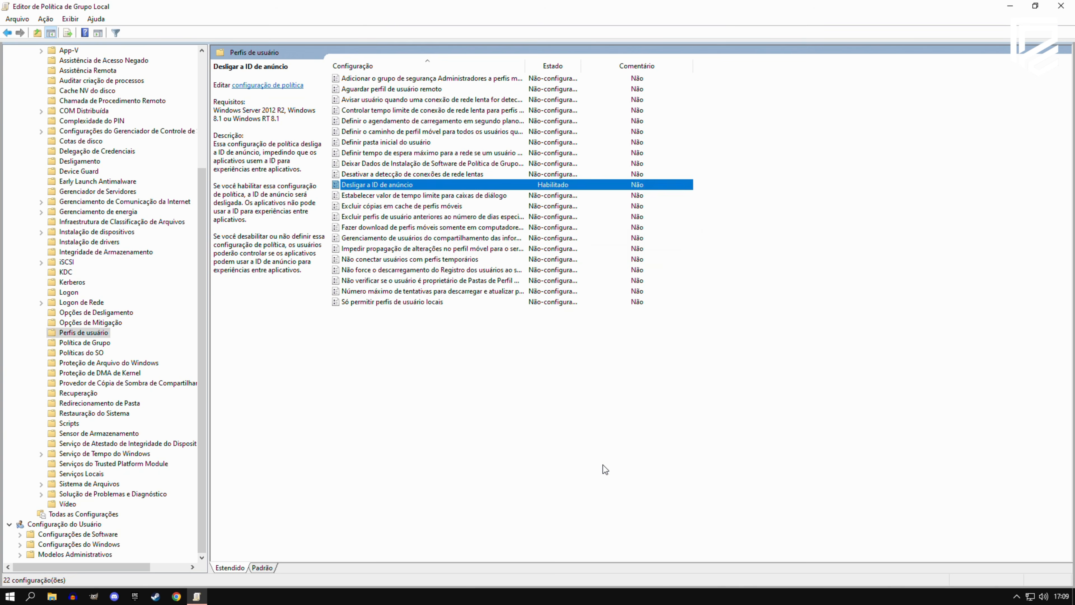
pyautogui.click(1062, 5)
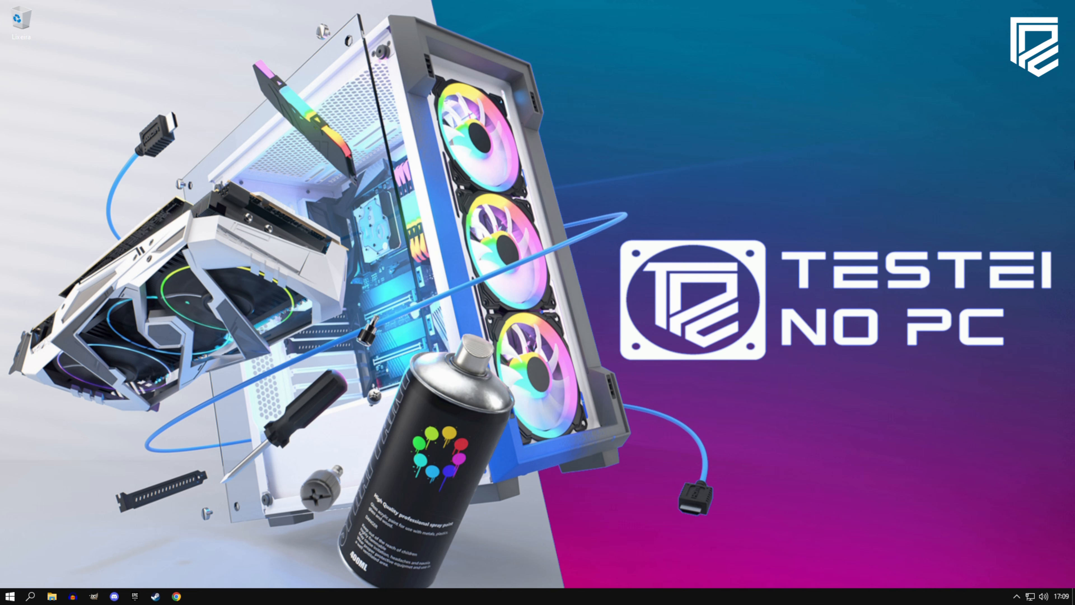
# Launch Registry Editor by running regedit from the Run dialog
pyautogui.press('super+r')
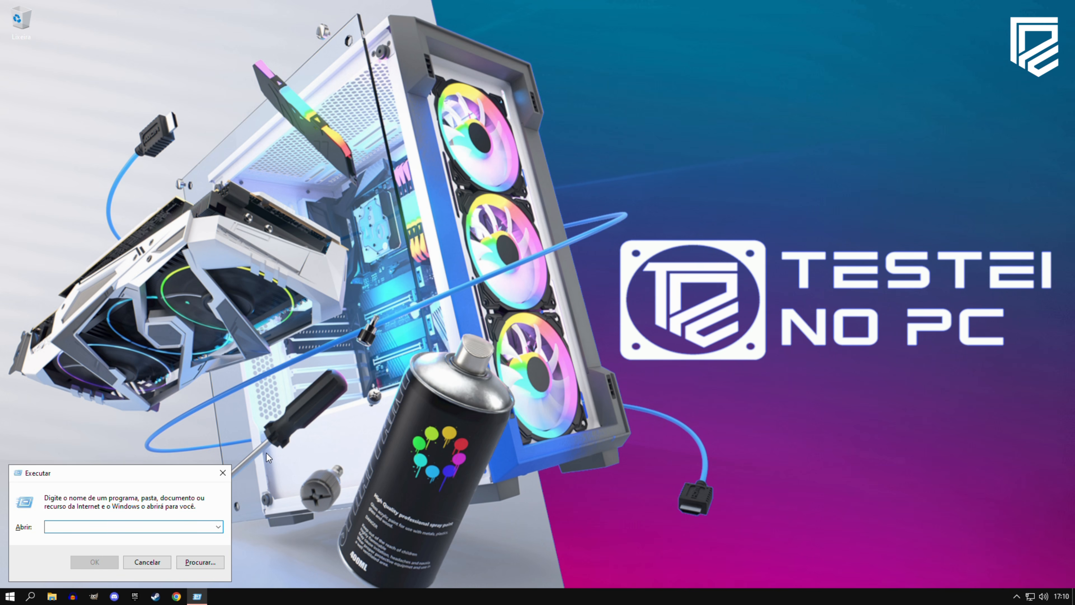
pyautogui.write('re')
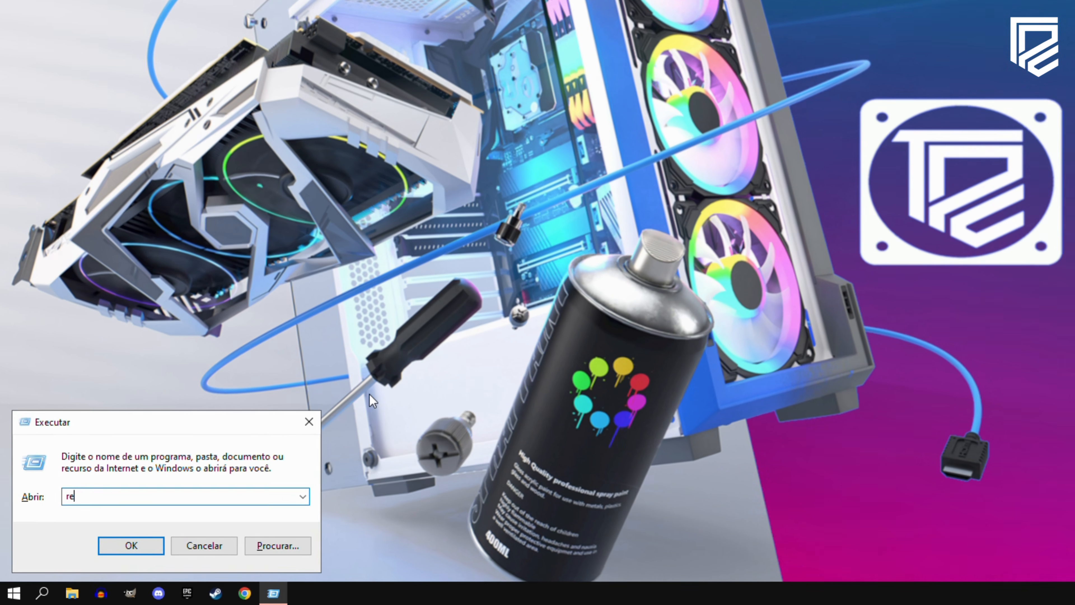
pyautogui.write('gedit')
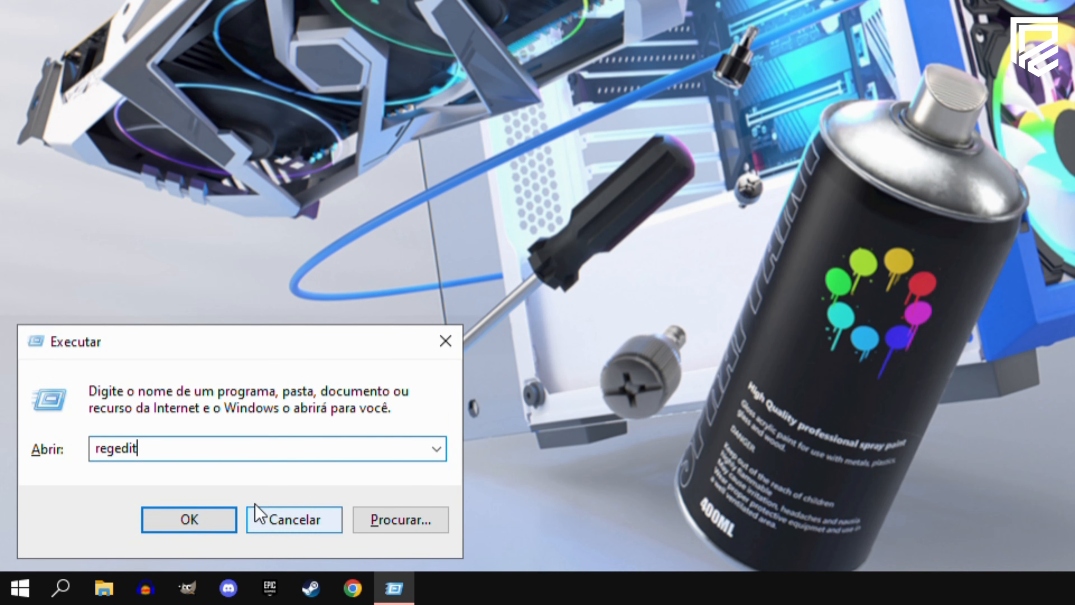
pyautogui.moveTo(255, 451); pyautogui.dragTo(128, 448)
pyautogui.click(213, 526)
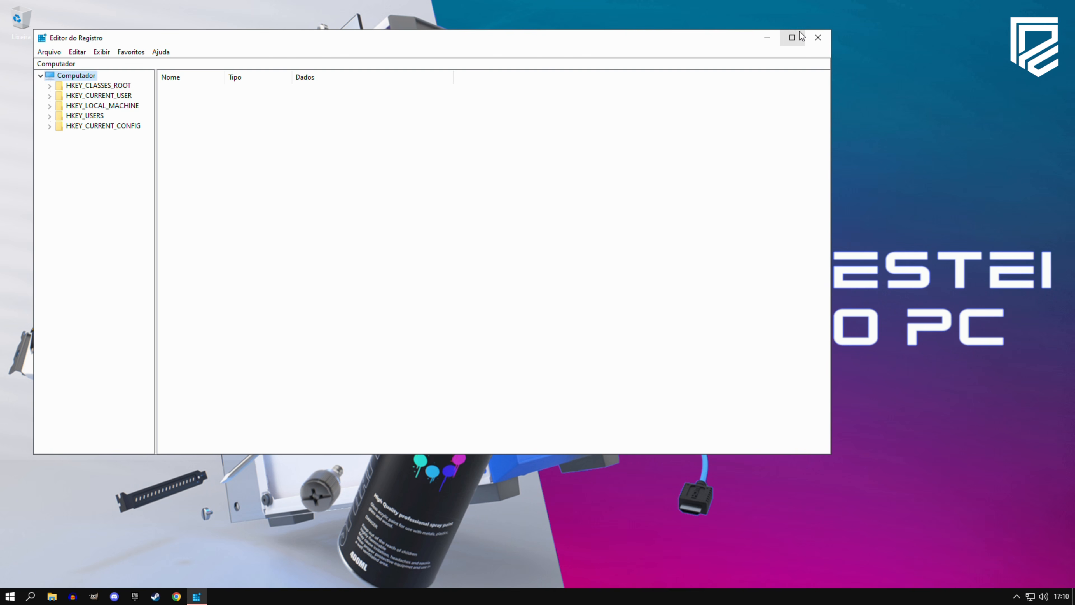
# Maximize Registry Editor and navigate to HKEY_LOCAL_MACHINE\SOFTWARE\Policies\Microsoft\Windows\WindowsUpdate
pyautogui.click(801, 37)
pyautogui.moveTo(121, 367); pyautogui.dragTo(212, 371)
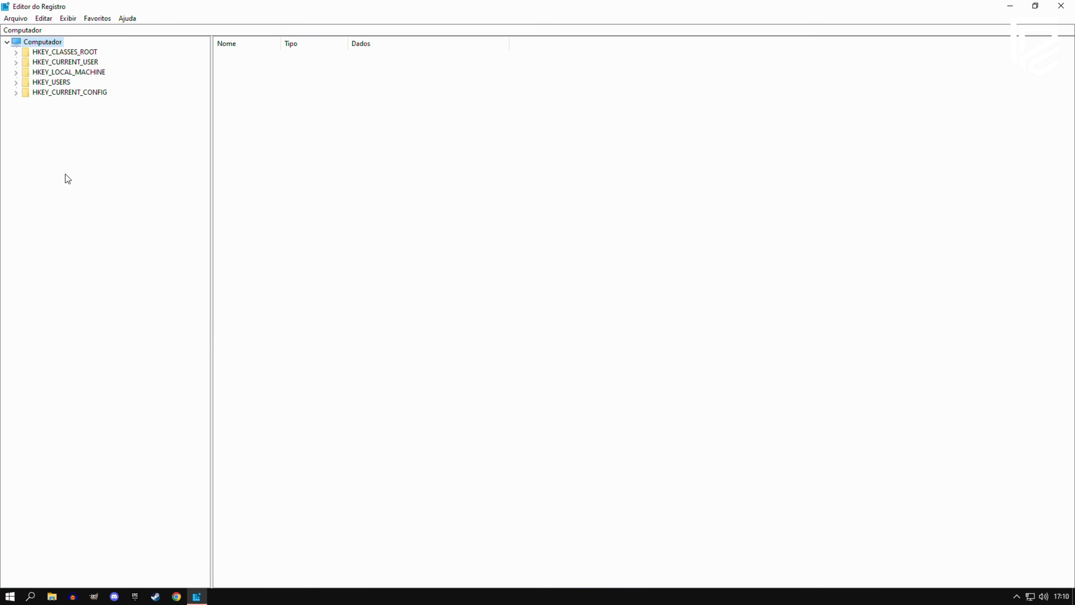
pyautogui.click(16, 74)
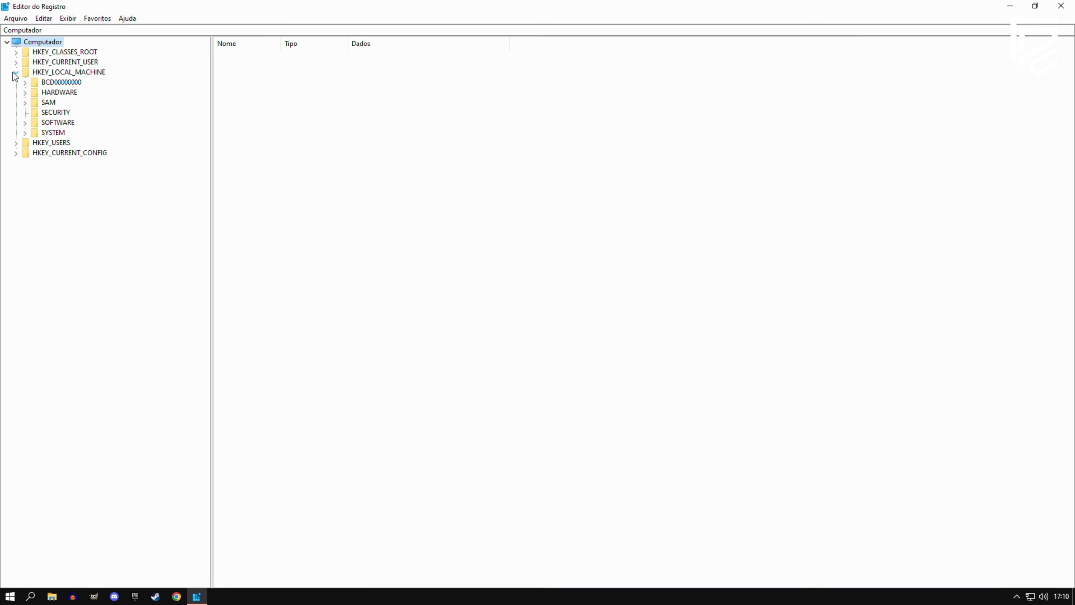
pyautogui.click(24, 123)
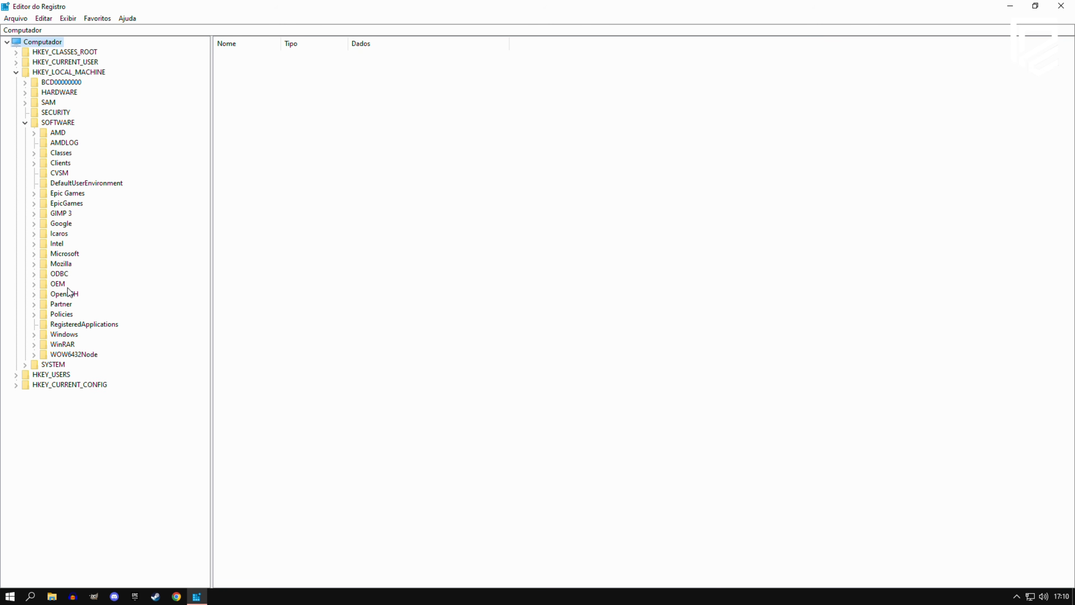
pyautogui.click(34, 313)
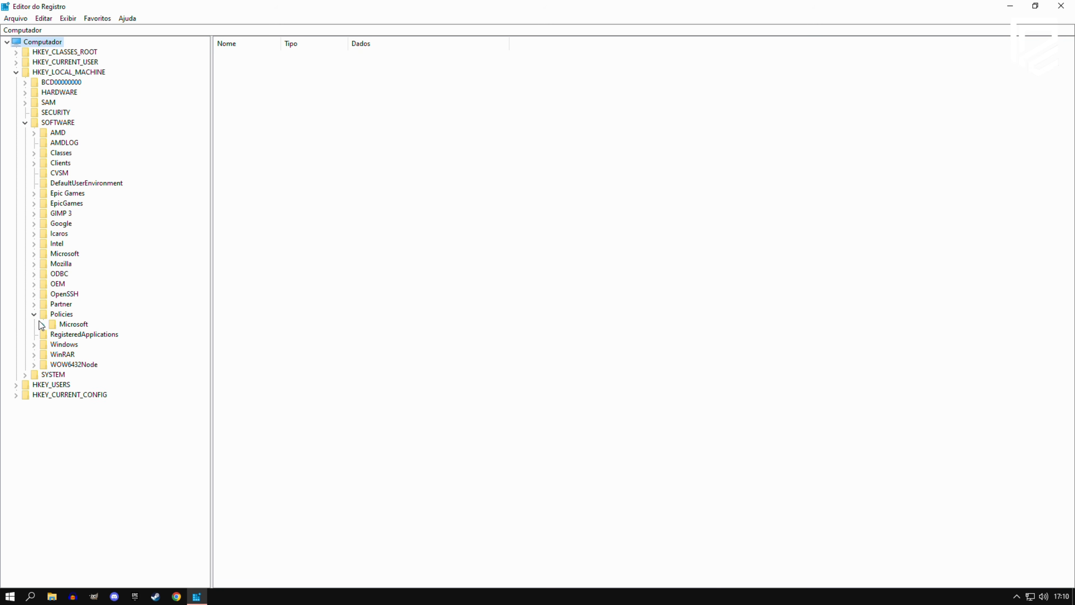
pyautogui.click(43, 324)
pyautogui.click(53, 415)
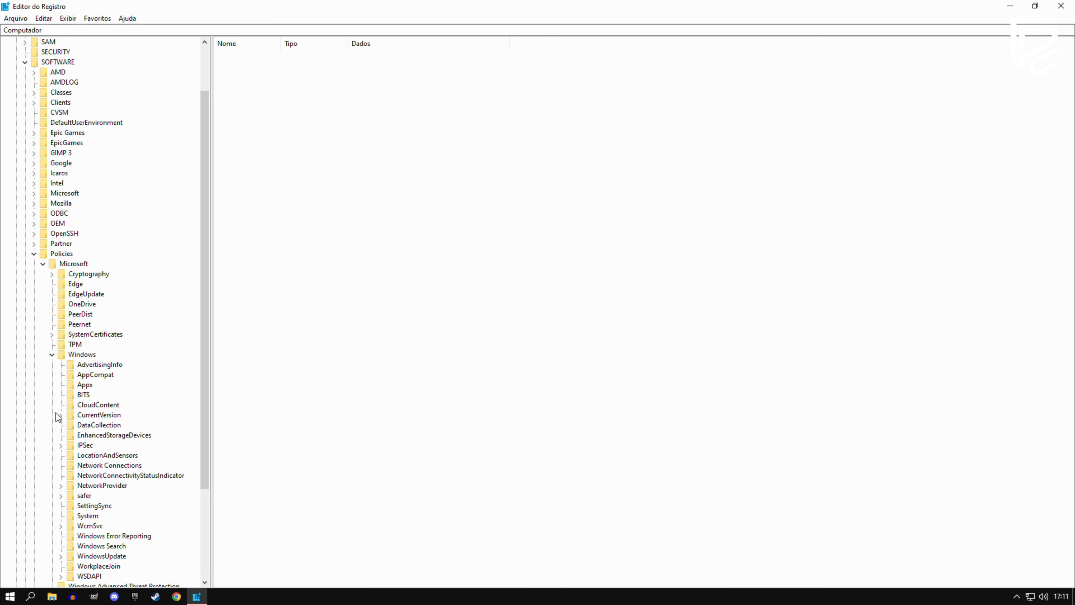
pyautogui.scroll(-2, 98, 421)
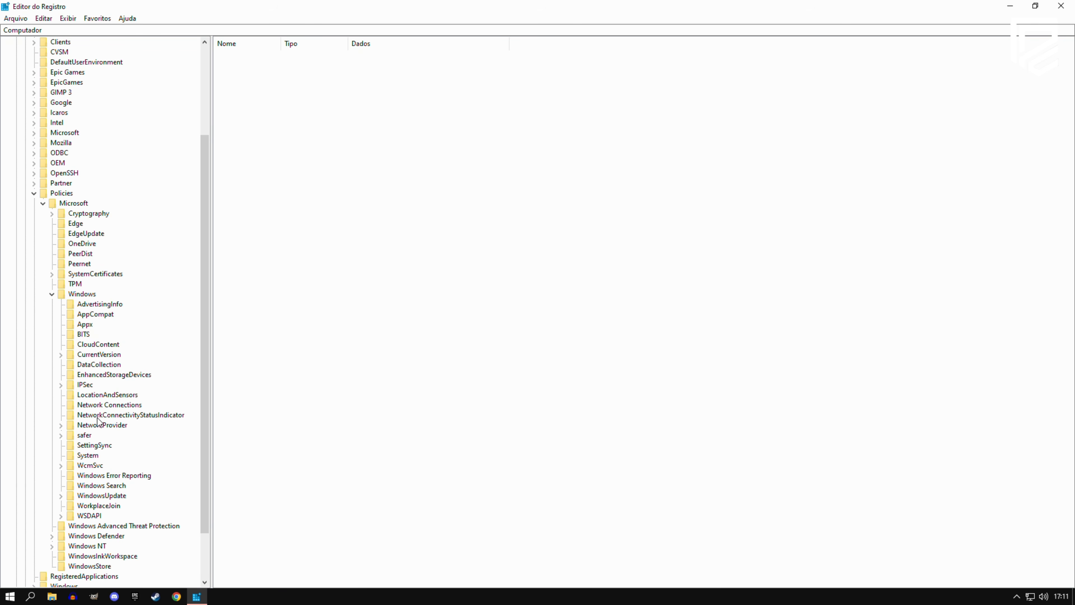
pyautogui.click(90, 502)
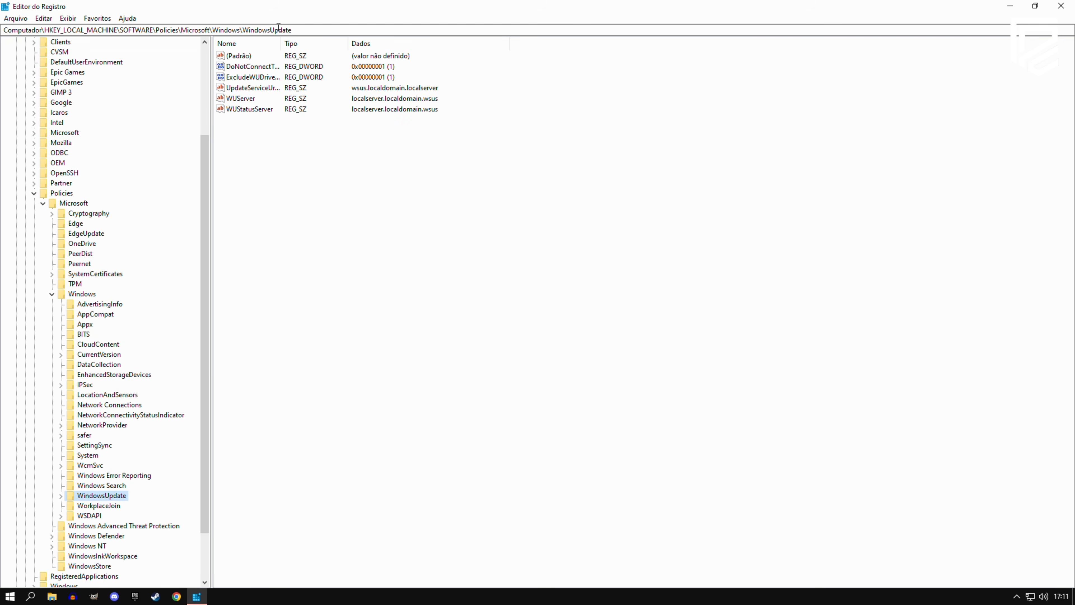
# Widen the Nome column and open ExcludeWUDriversInQualityUpdate for editing to check its value
pyautogui.click(348, 40)
pyautogui.moveTo(357, 38); pyautogui.dragTo(359, 39)
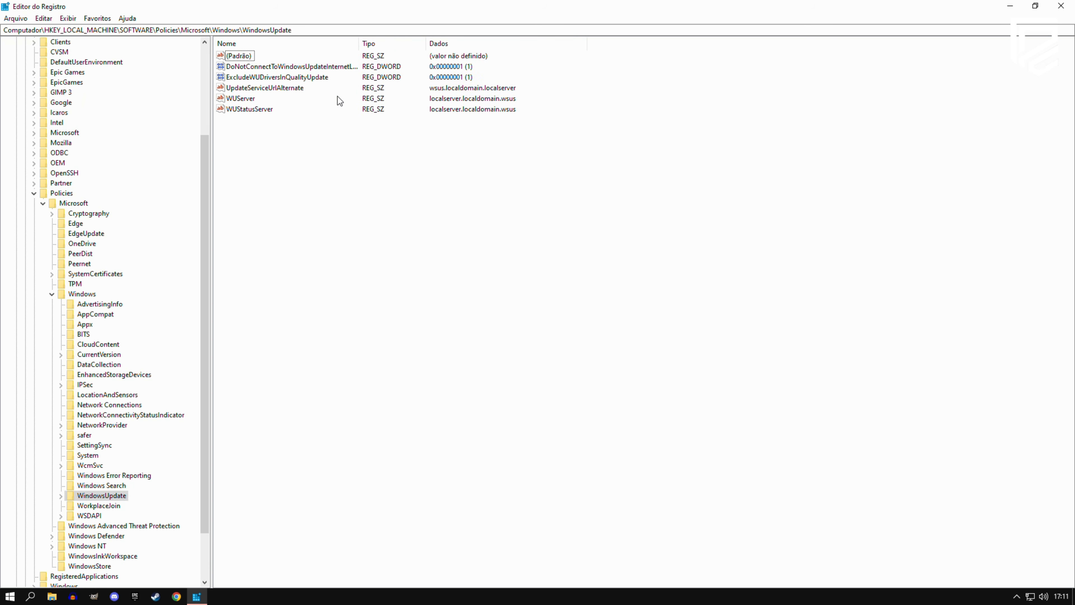
pyautogui.click(304, 79)
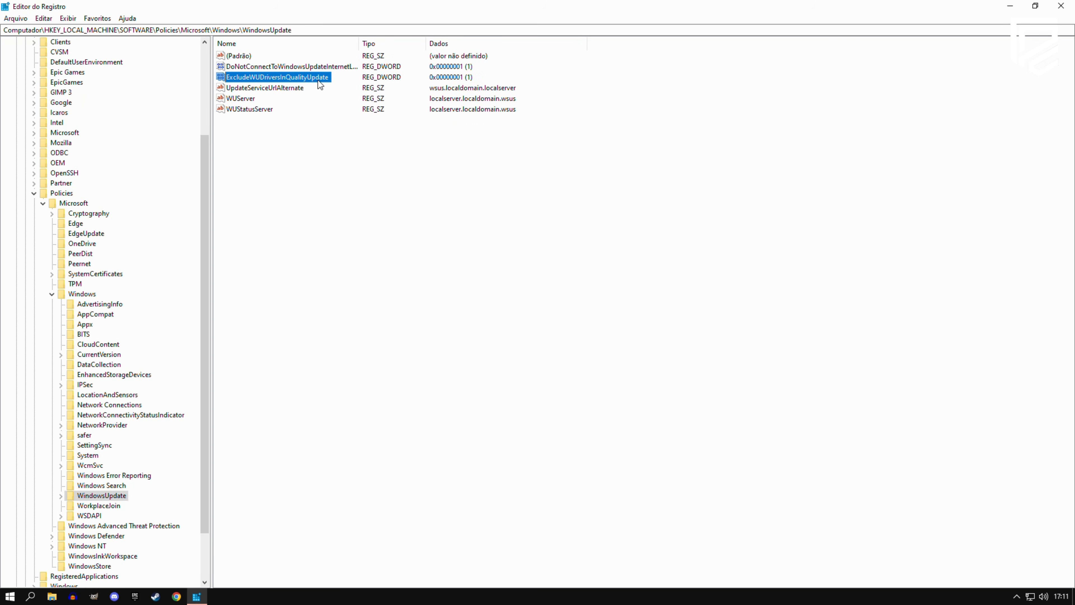
pyautogui.rightClick(301, 77)
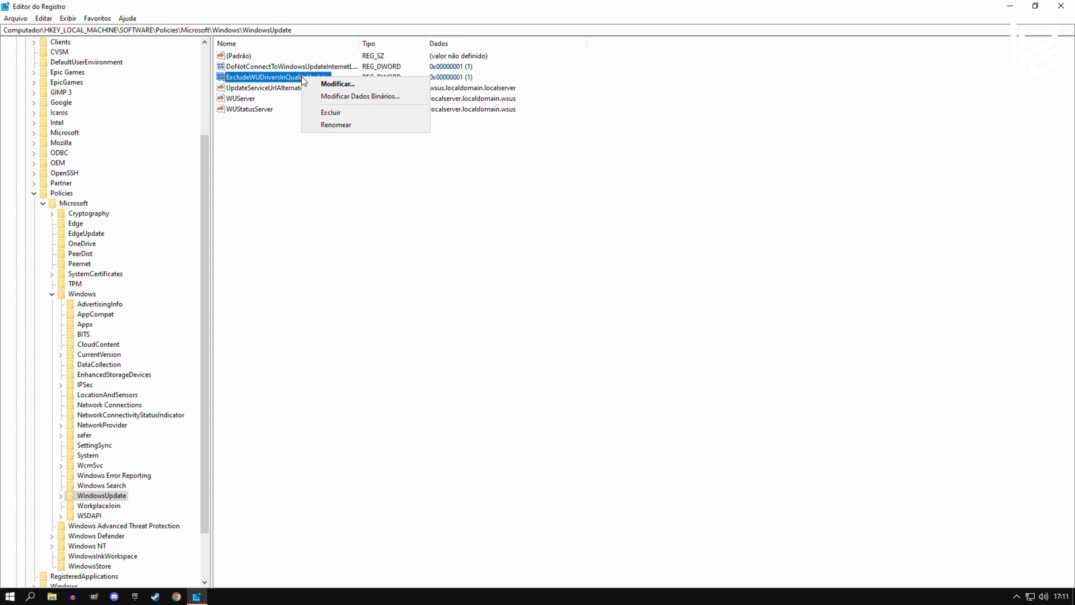
pyautogui.click(314, 81)
pyautogui.moveTo(149, 53); pyautogui.dragTo(587, 321)
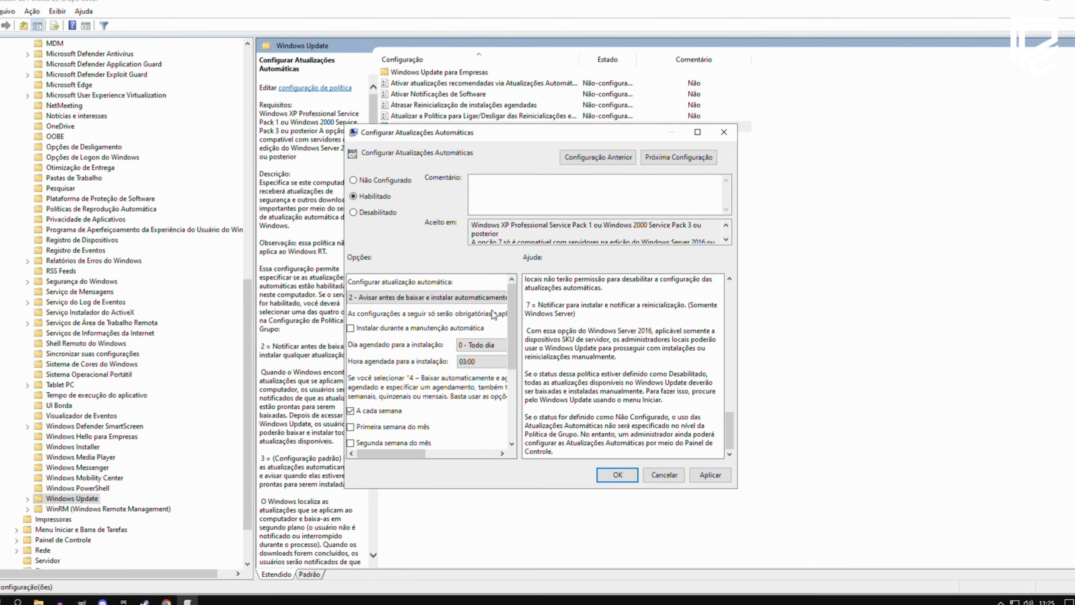
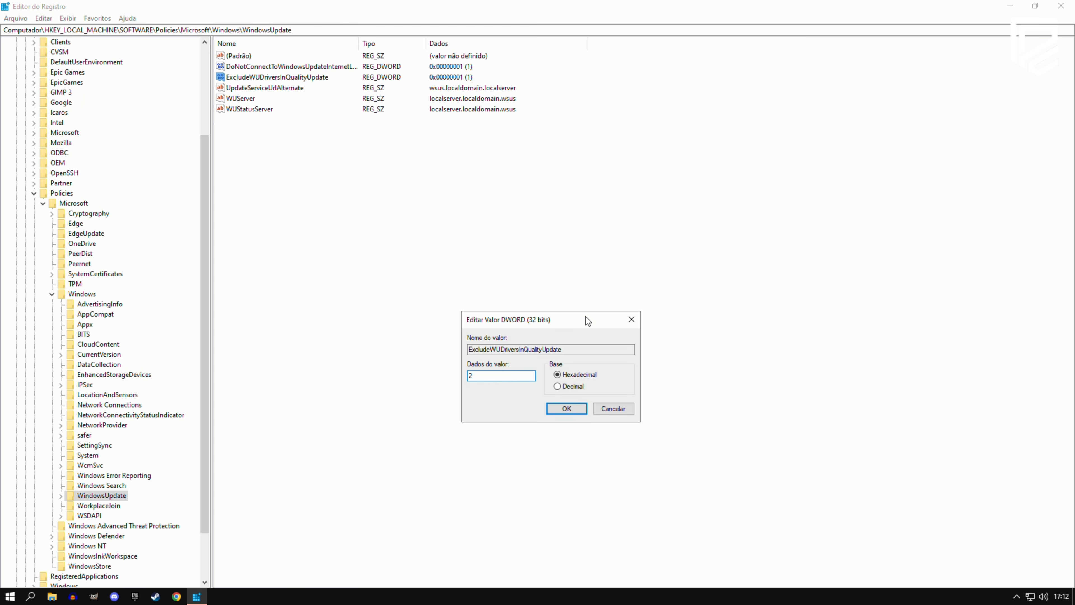
# Save 2 as the ExcludeWUDriversInQualityUpdate value and close Registry Editor
pyautogui.click(582, 413)
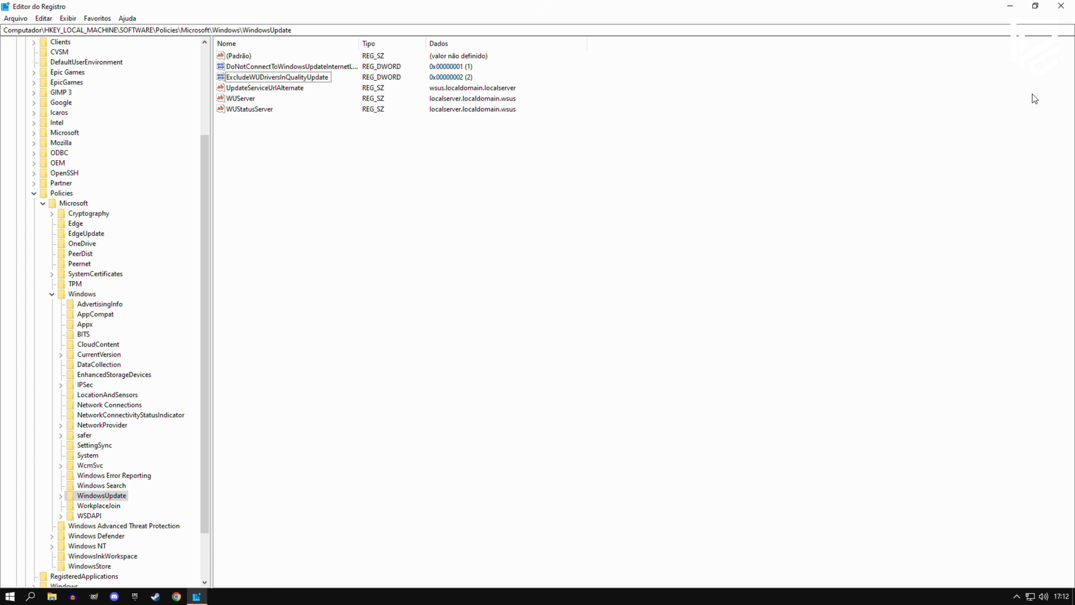
pyautogui.click(1061, 6)
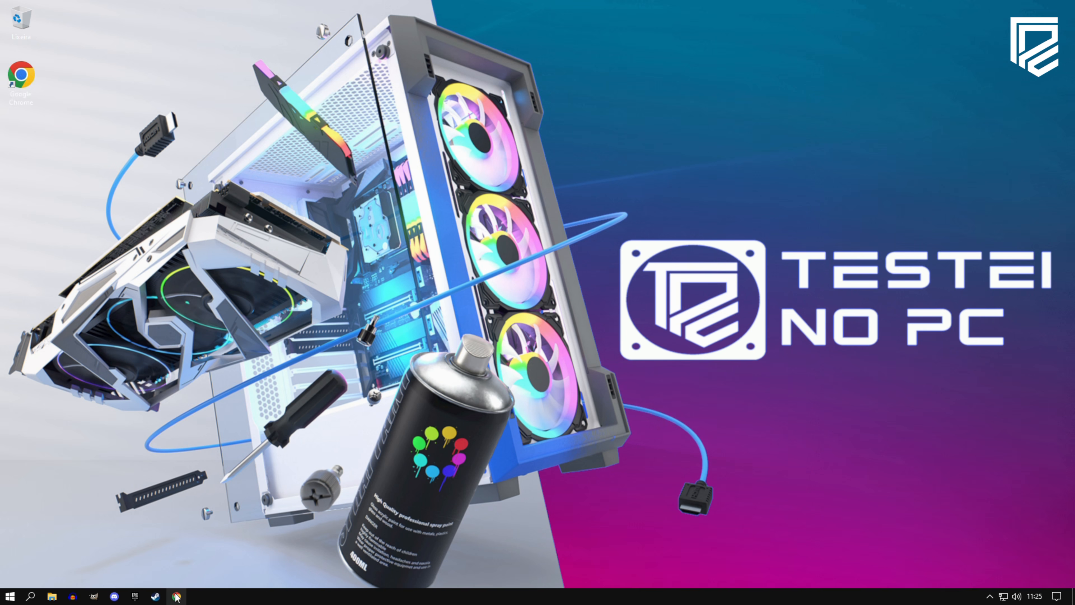
# In Chrome, search Google for winaero tweaker and download winaerotweaker.zip from winaerotweaker.com
pyautogui.click(174, 595)
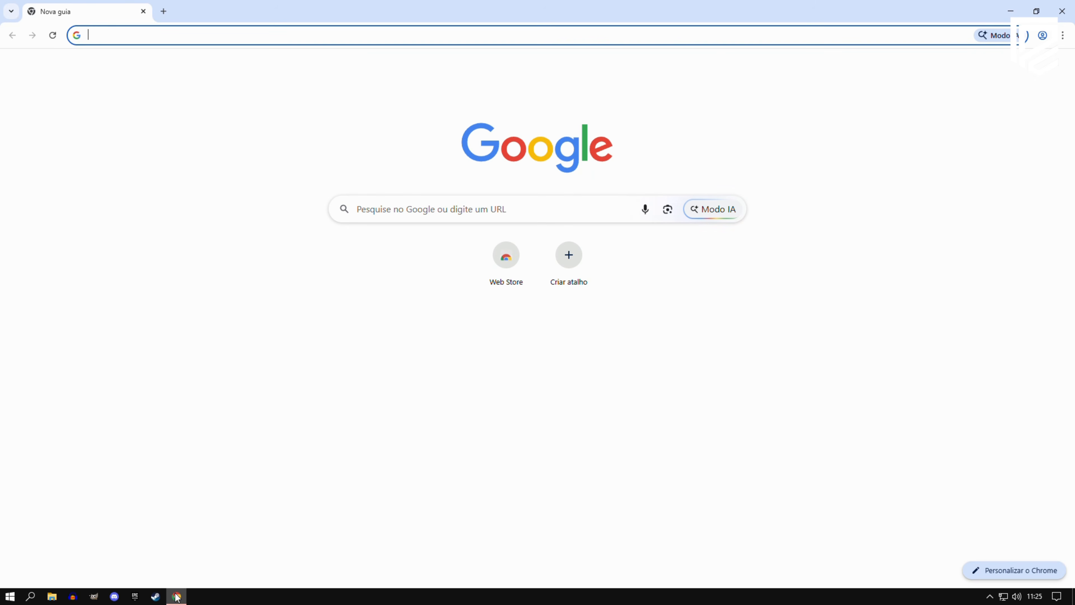
pyautogui.click(467, 208)
pyautogui.write('w')
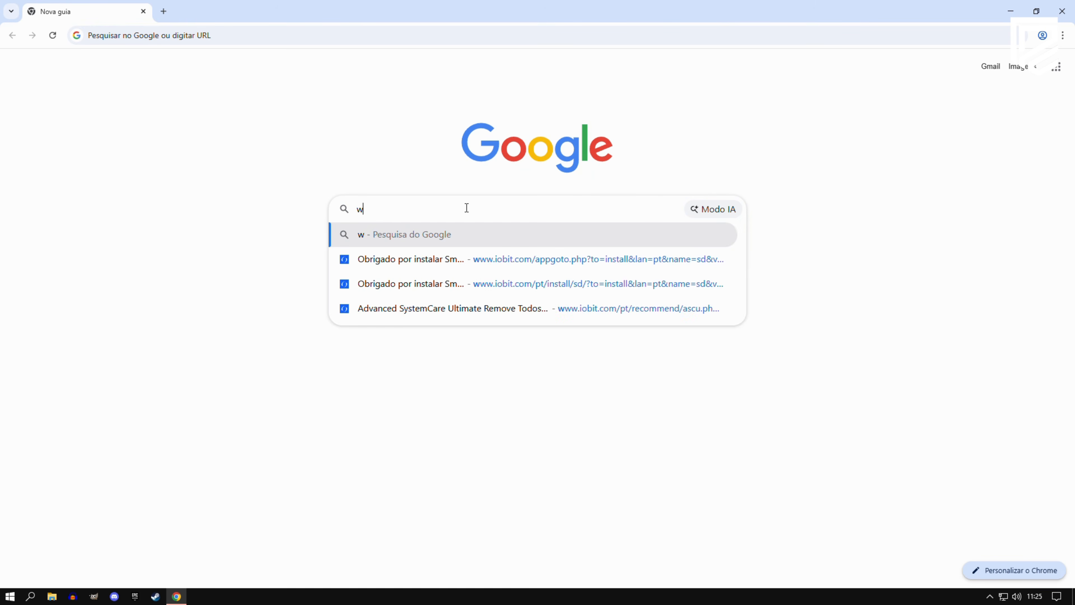
pyautogui.write('inaero')
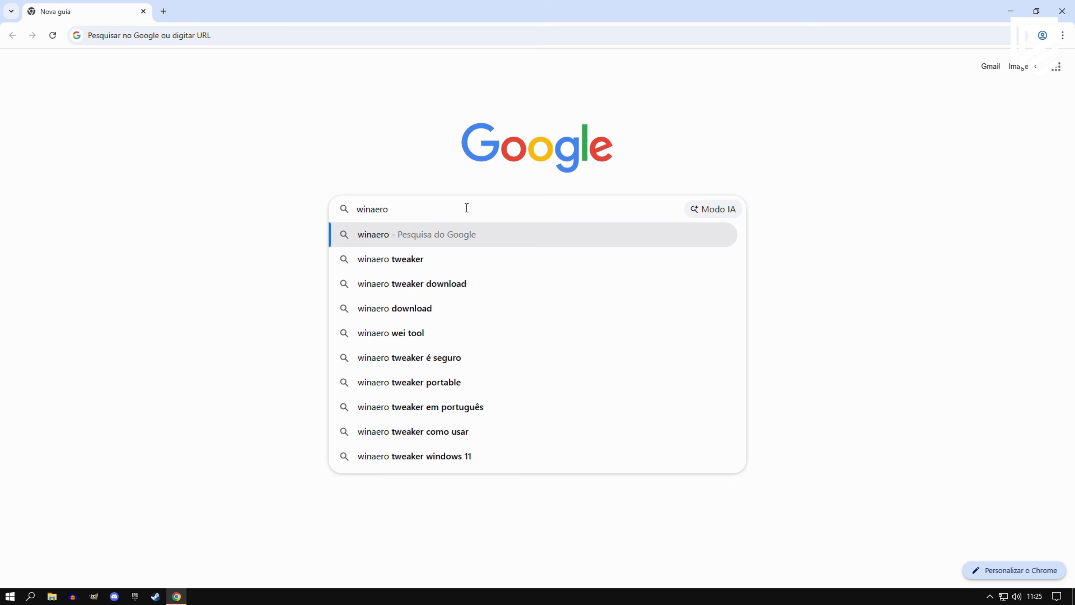
pyautogui.press('Down')
pyautogui.press('Return')
pyautogui.click(162, 185)
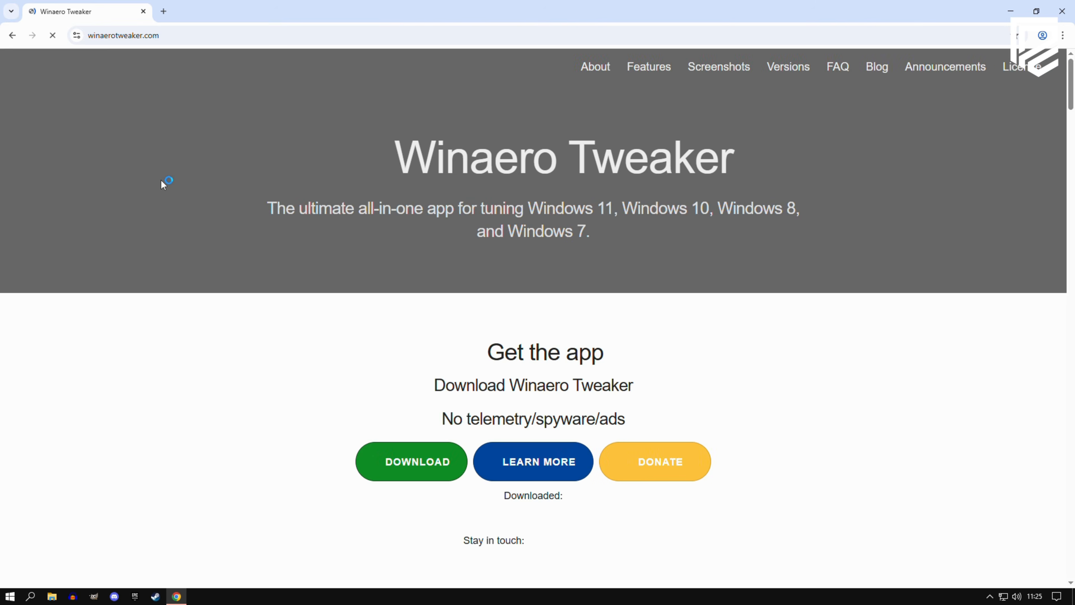
pyautogui.click(449, 468)
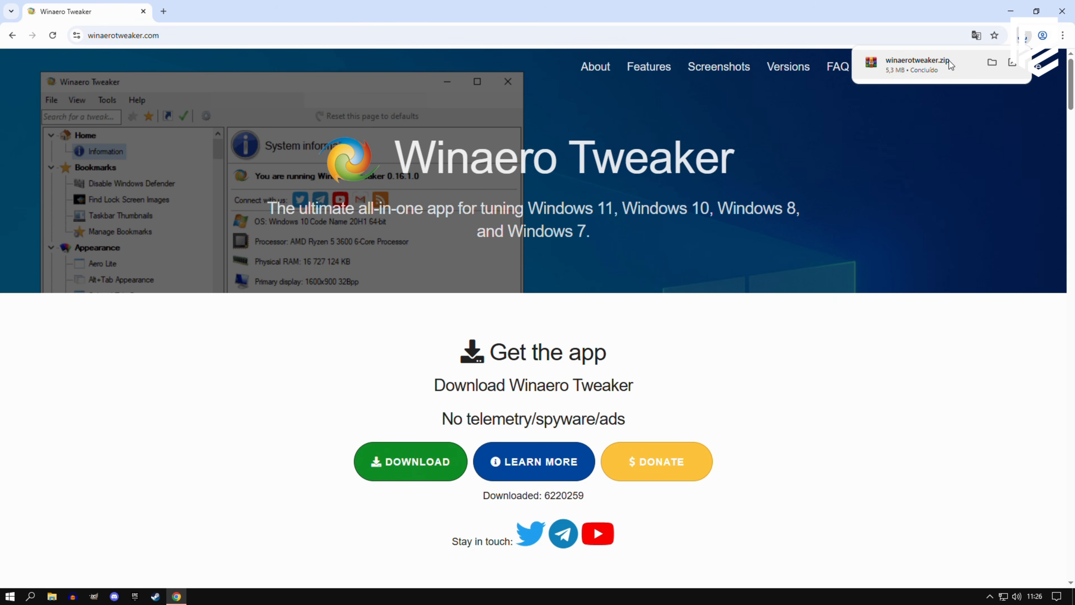
# Create a 'Winaero Tweaker' folder in Downloads and move the downloaded zip into it
pyautogui.click(995, 65)
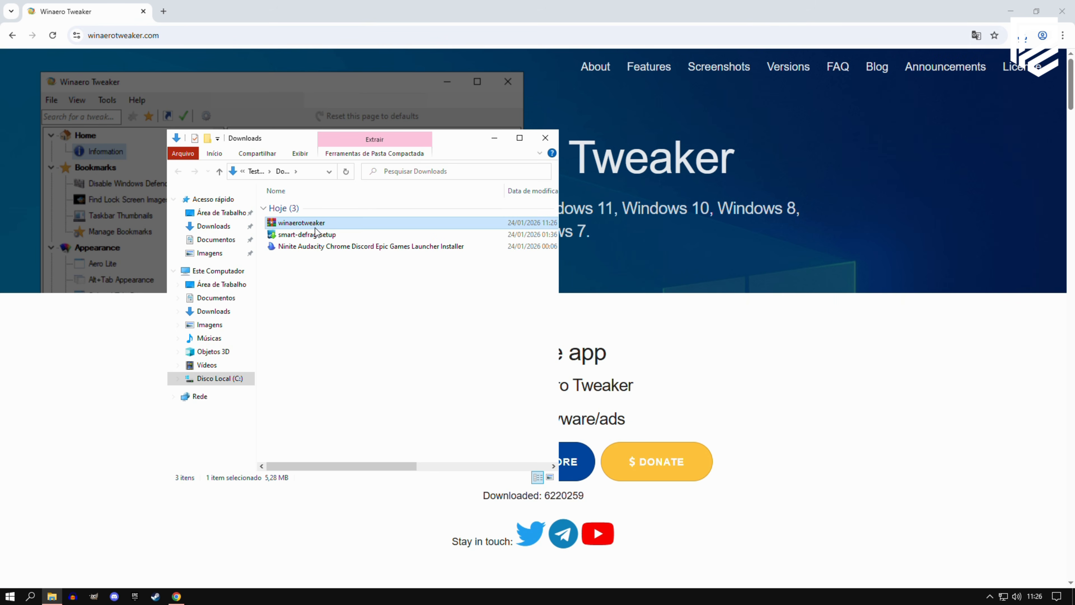
pyautogui.rightClick(304, 256)
pyautogui.moveTo(390, 385)
pyautogui.click(451, 384)
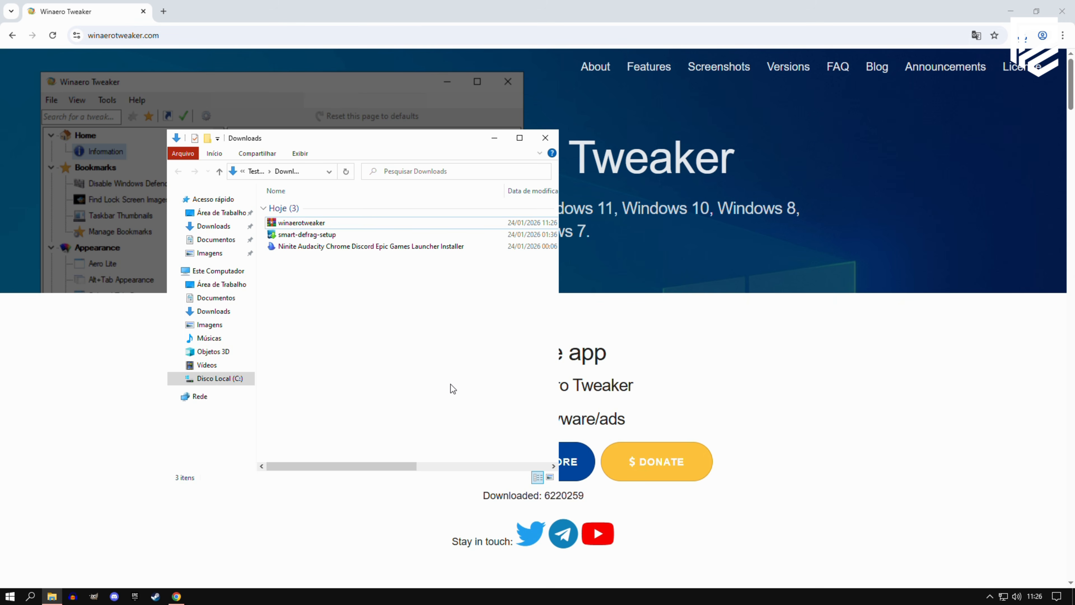
pyautogui.write('Winaero ')
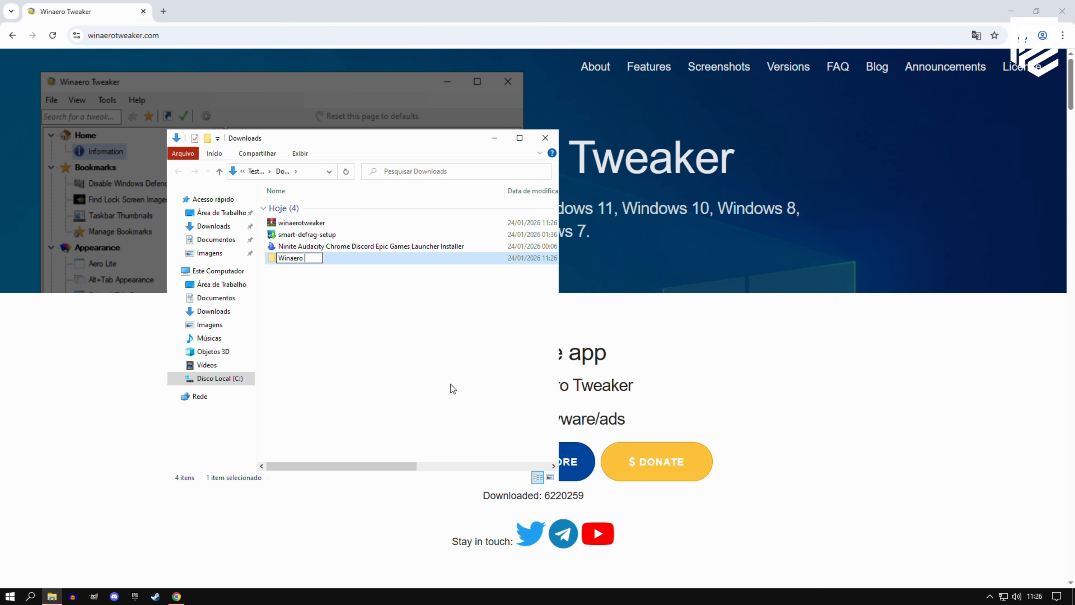
pyautogui.write('Tweaker')
pyautogui.press('Return')
pyautogui.moveTo(299, 223); pyautogui.dragTo(286, 263)
pyautogui.doubleClick(302, 247)
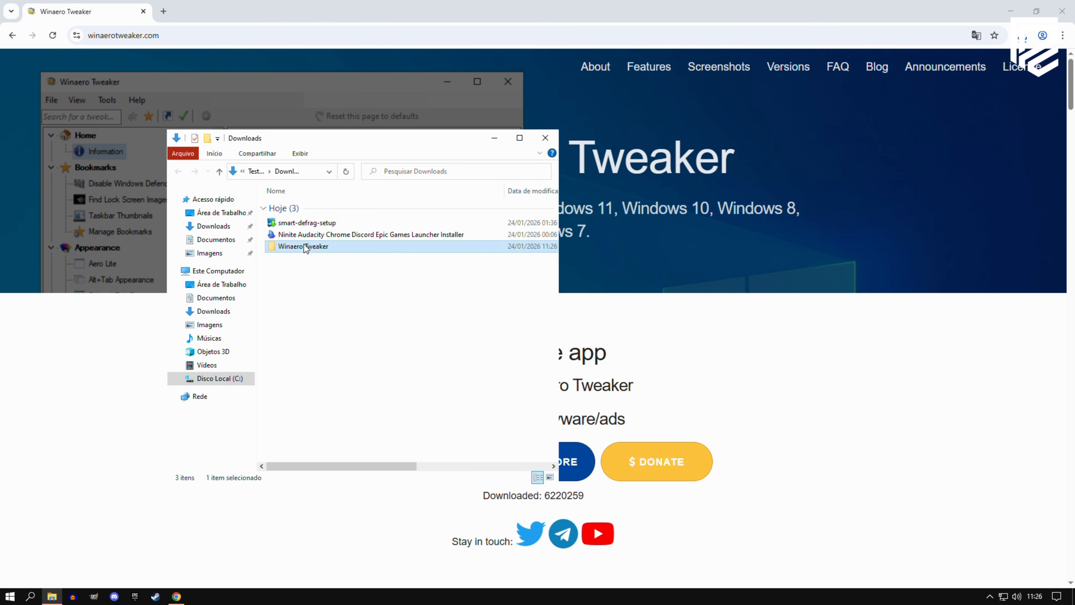
# Extract the winaerotweaker zip here and run the WinaeroTweaker-1.64.2.0 setup
pyautogui.click(305, 209)
pyautogui.rightClick(304, 208)
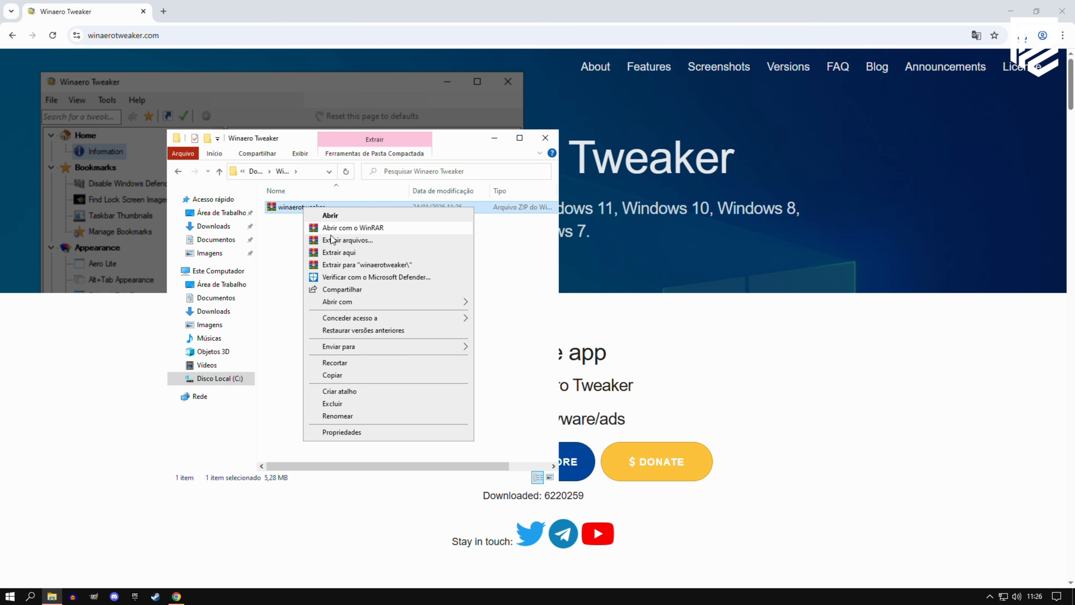
pyautogui.click(354, 257)
pyautogui.doubleClick(349, 231)
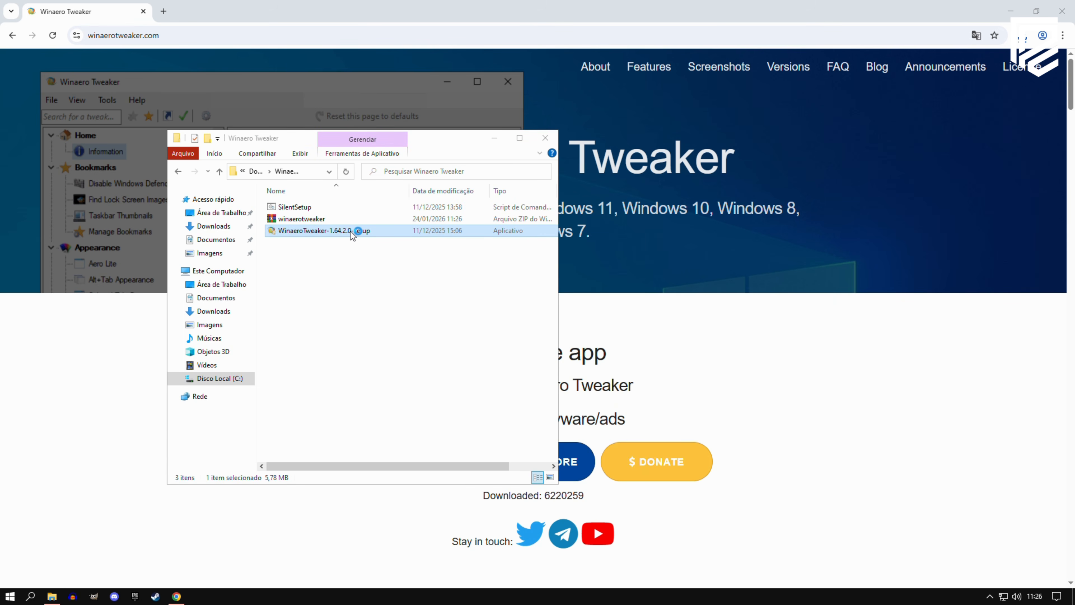
# Close Explorer and Chrome, then run setup in normal mode, accepting the license and default location and Start menu folder
pyautogui.click(545, 138)
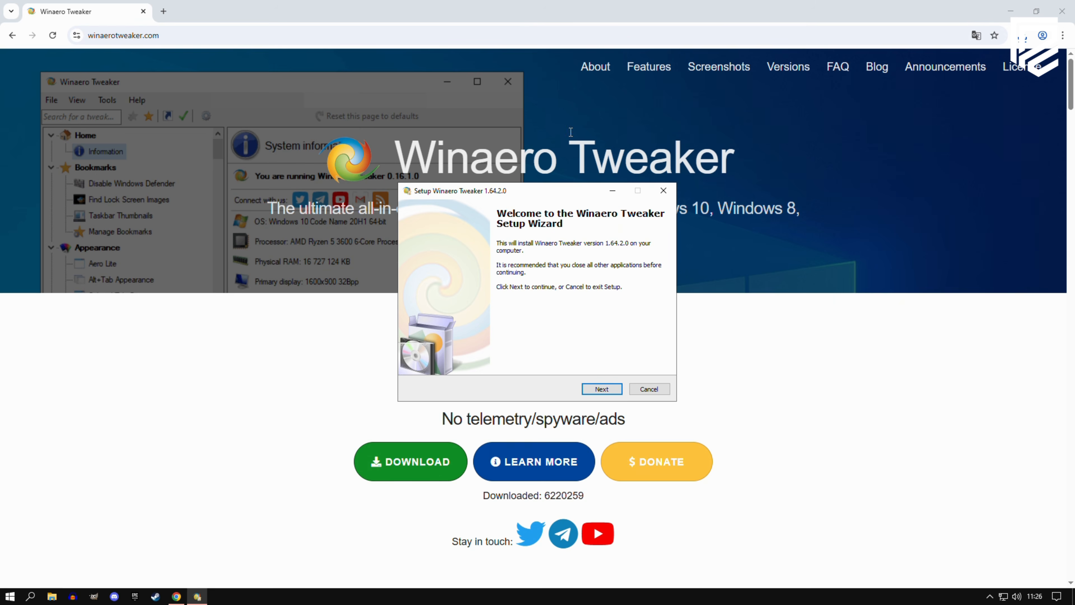
pyautogui.click(1062, 11)
pyautogui.click(620, 388)
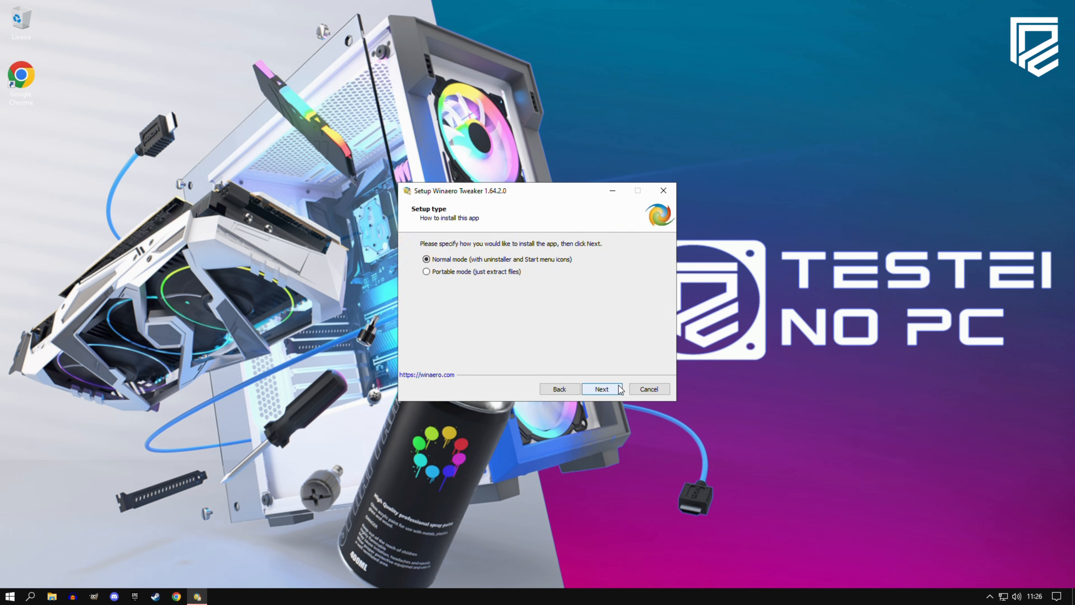
pyautogui.click(620, 388)
pyautogui.moveTo(648, 304); pyautogui.dragTo(648, 326)
pyautogui.click(483, 354)
pyautogui.click(618, 390)
pyautogui.click(618, 390)
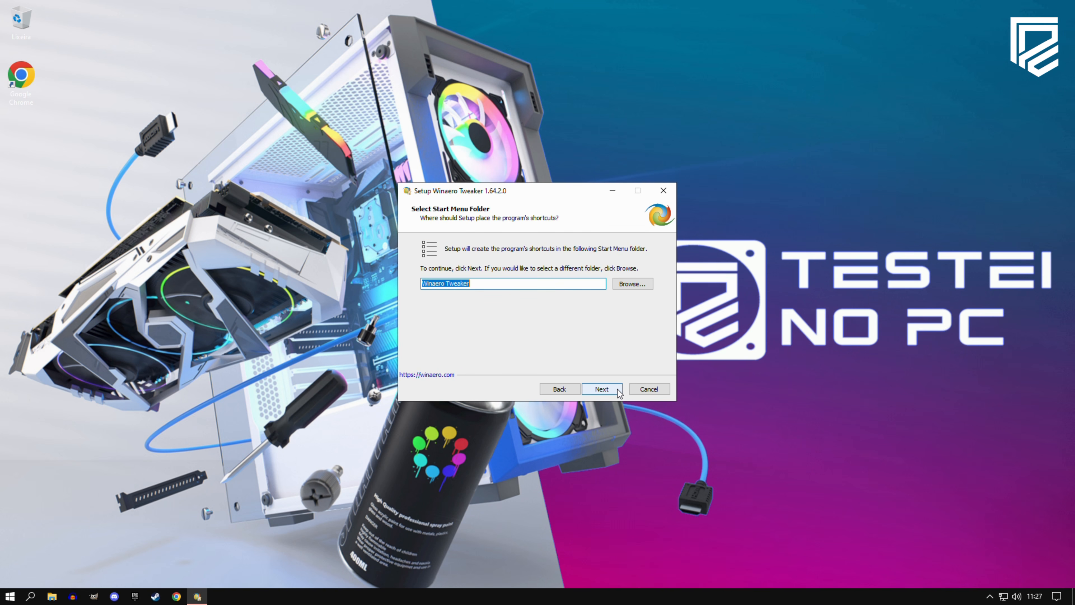
pyautogui.click(618, 389)
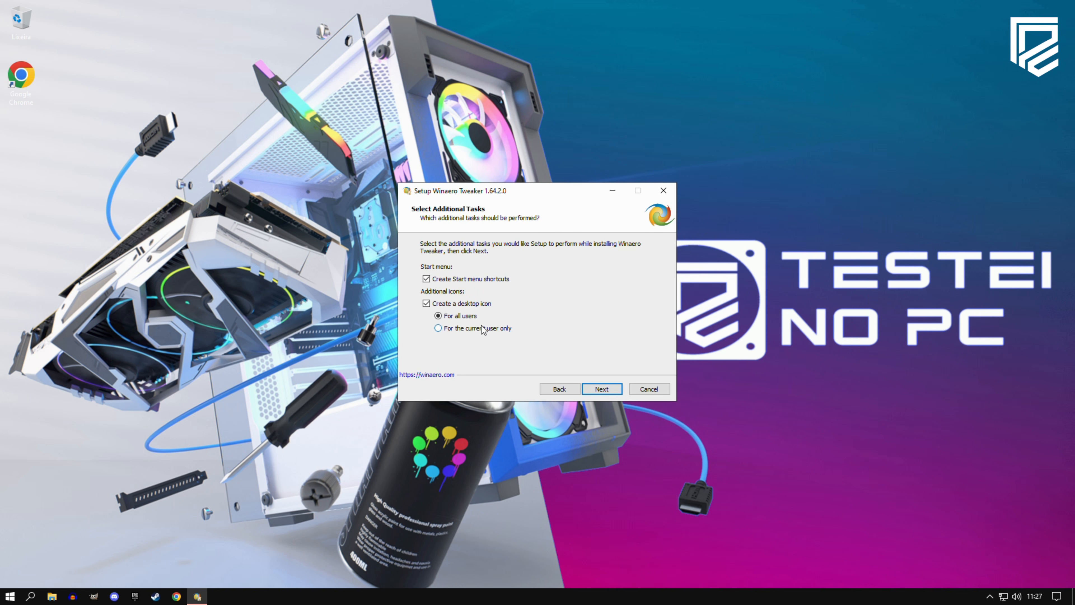
# Install without a desktop icon or visiting Winaero.com, finish, and agree to the Winaero license
pyautogui.click(441, 302)
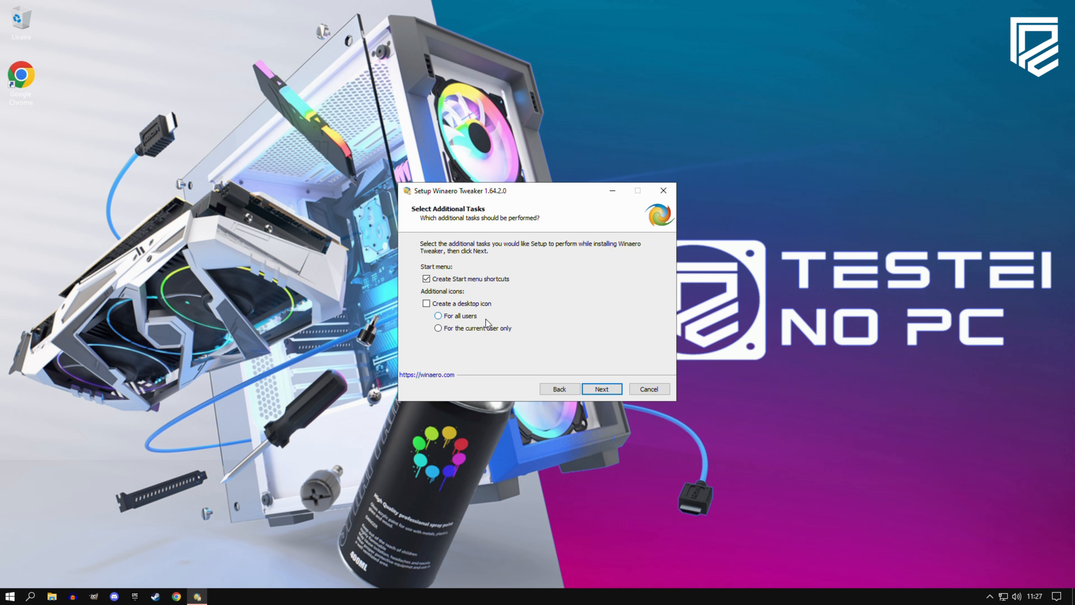
pyautogui.click(614, 391)
pyautogui.click(614, 392)
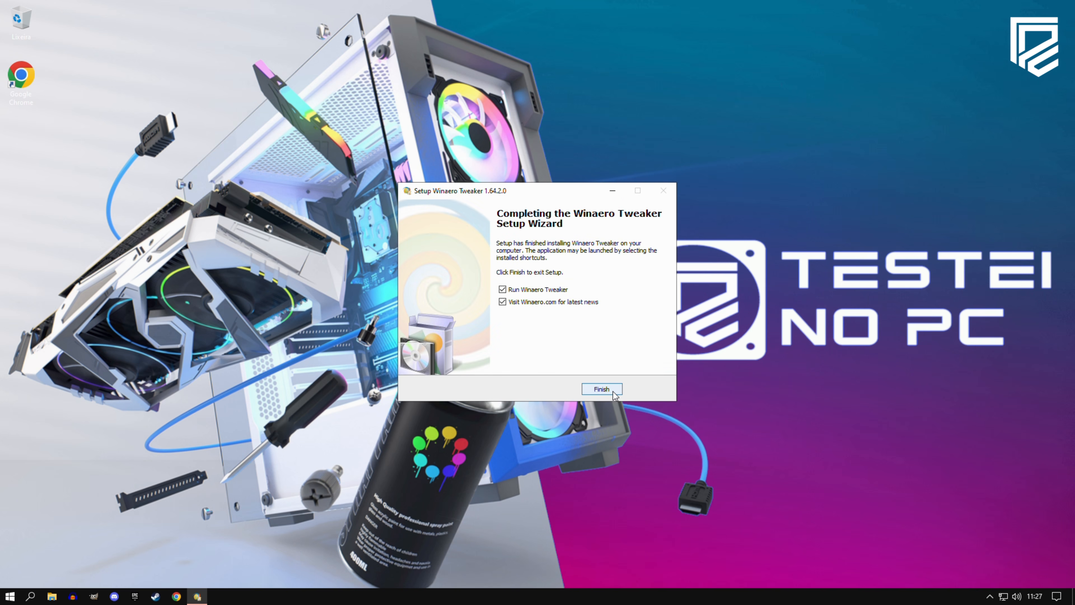
pyautogui.click(510, 301)
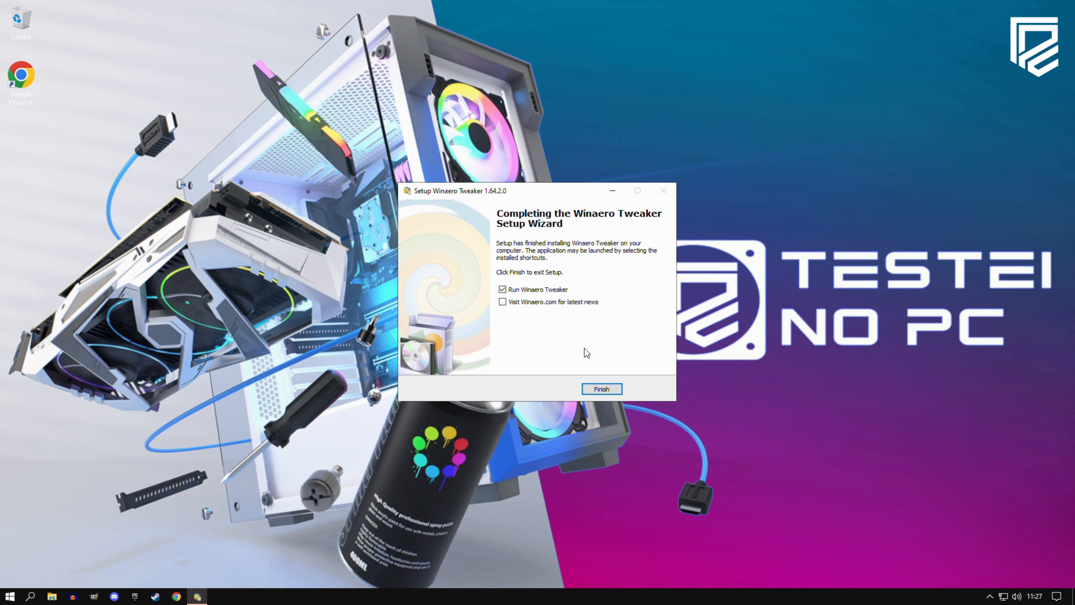
pyautogui.click(617, 390)
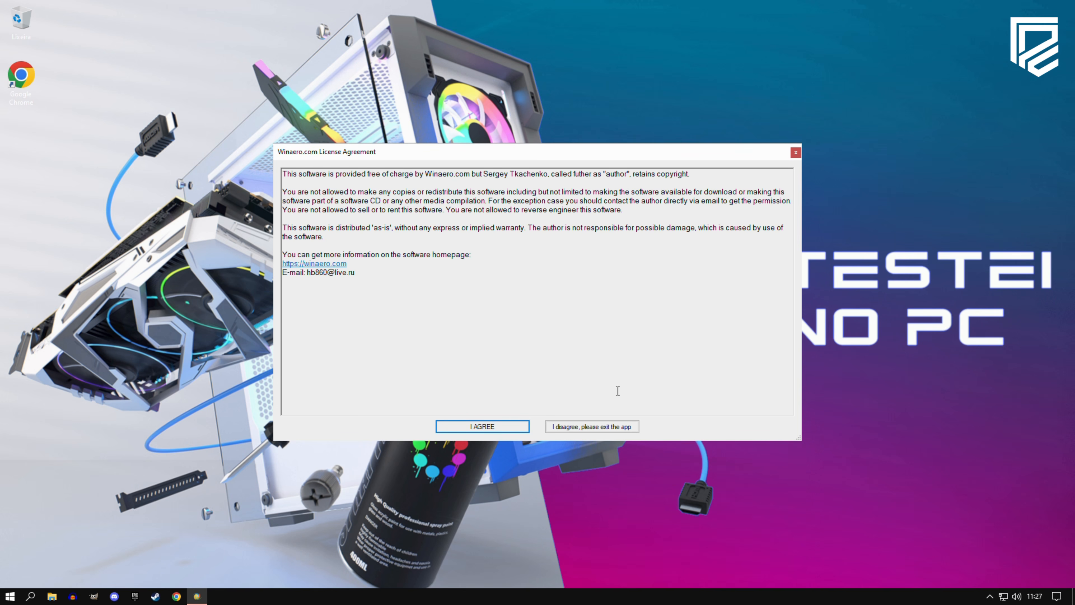
pyautogui.click(511, 426)
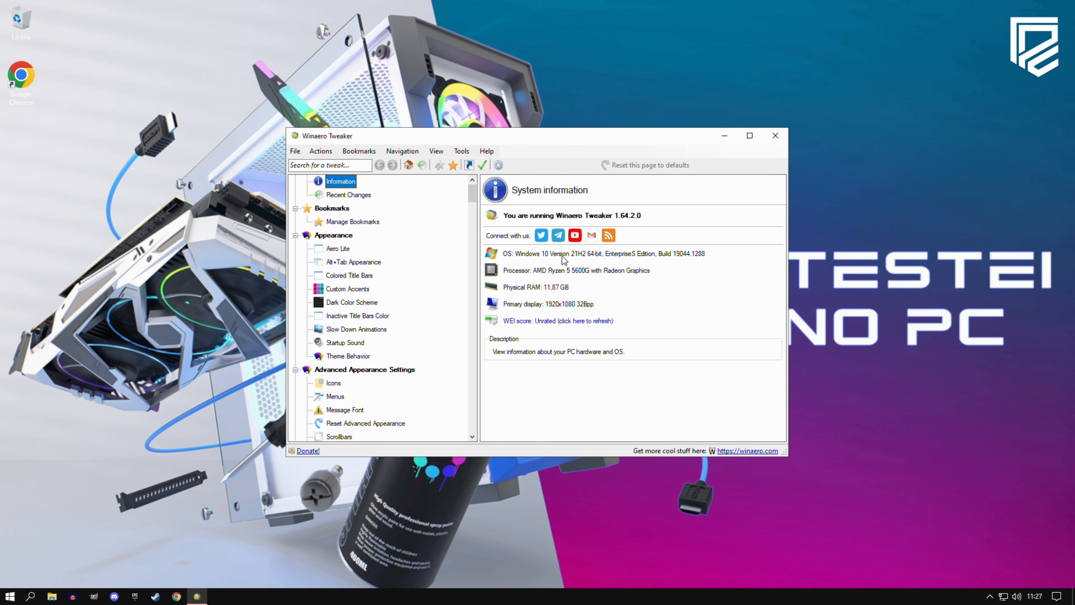
# Maximize Winaero Tweaker vertically and enable Disable User Folder Backup to OneDrive
pyautogui.doubleClick(578, 129)
pyautogui.moveTo(474, 118); pyautogui.dragTo(470, 160)
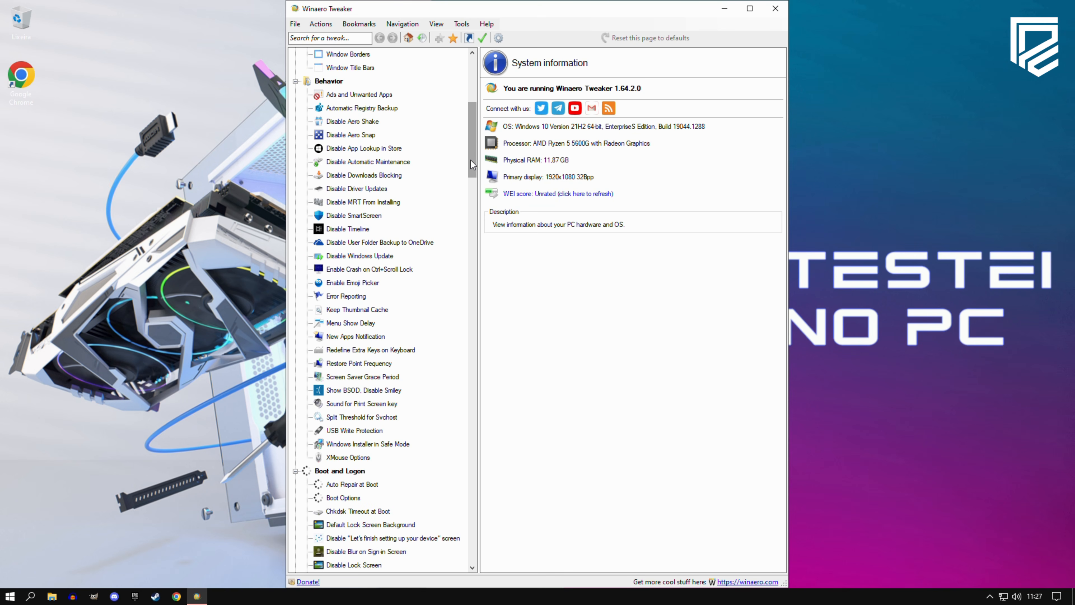
pyautogui.click(425, 243)
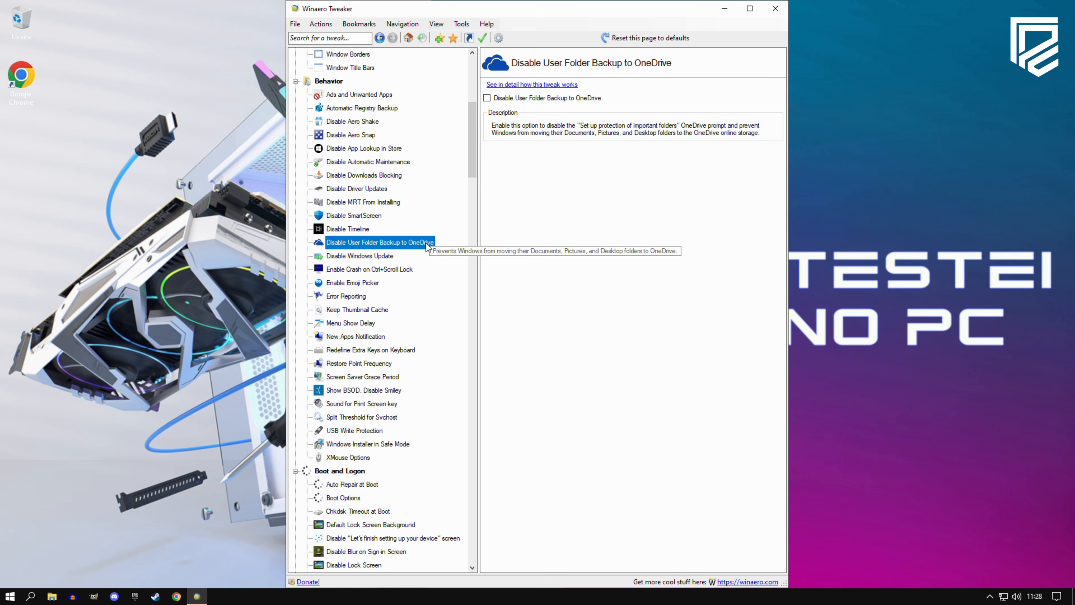
pyautogui.click(487, 98)
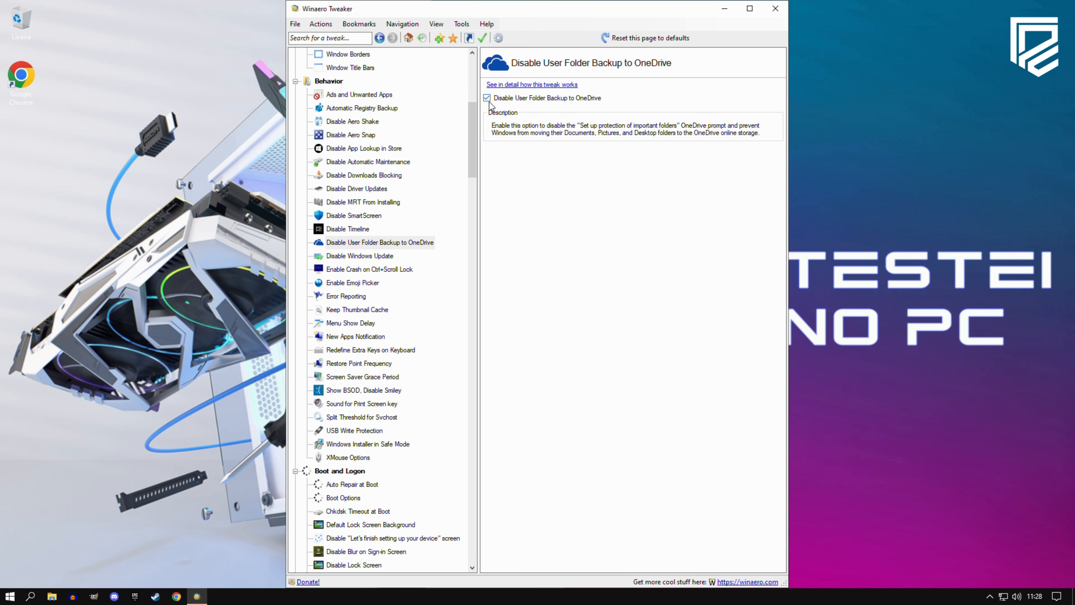
# Turn on Disable Windows updates and notifications
pyautogui.click(392, 256)
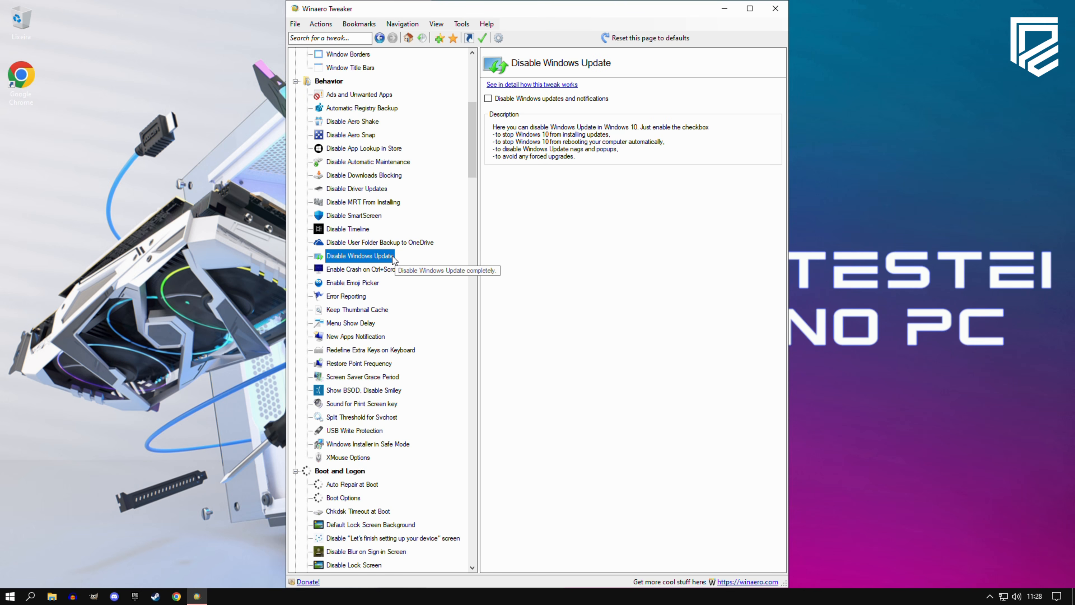
pyautogui.click(488, 99)
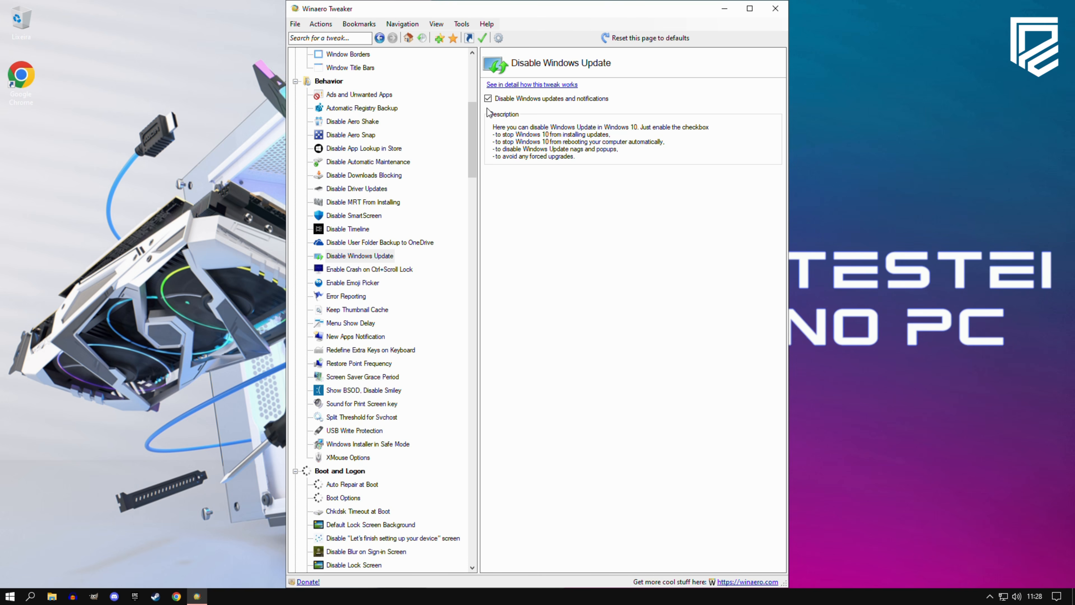
pyautogui.click(360, 230)
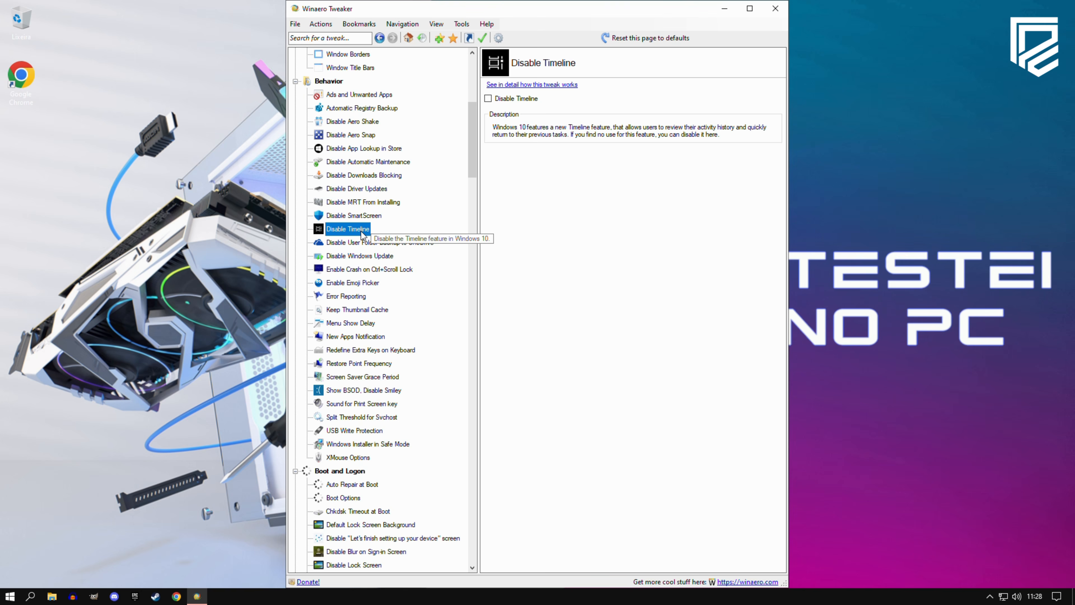
# Turn off Timeline and the Action Center
pyautogui.click(488, 99)
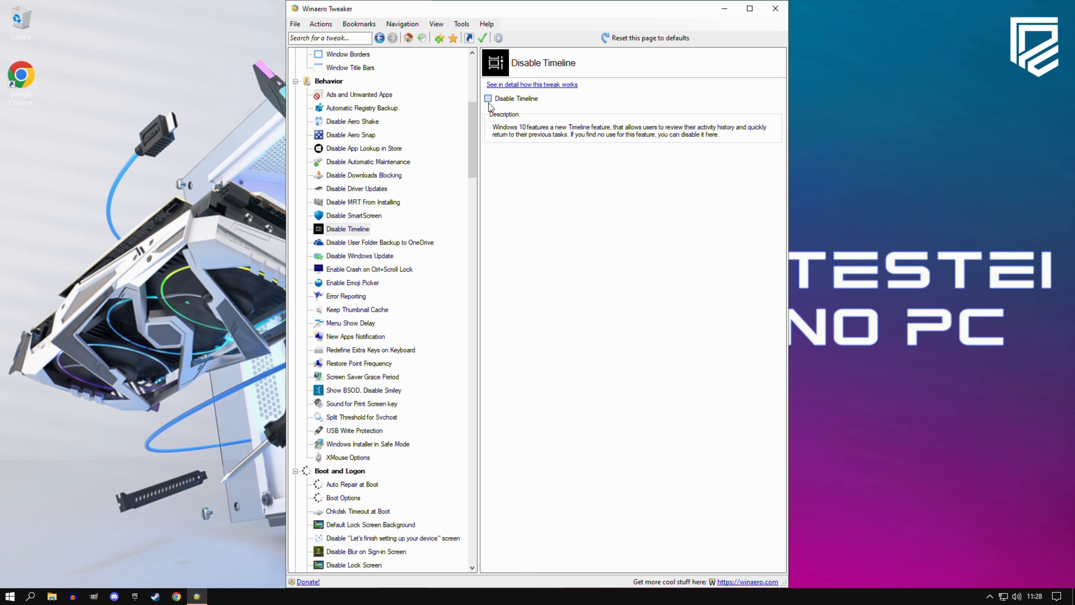
pyautogui.moveTo(473, 149); pyautogui.dragTo(471, 244)
pyautogui.click(390, 95)
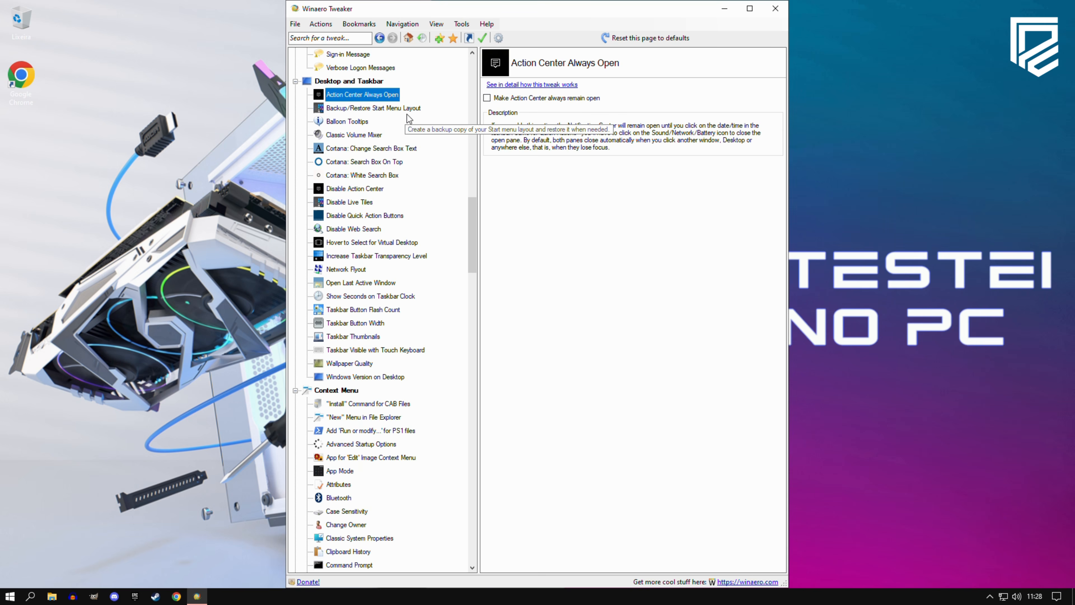
pyautogui.click(381, 190)
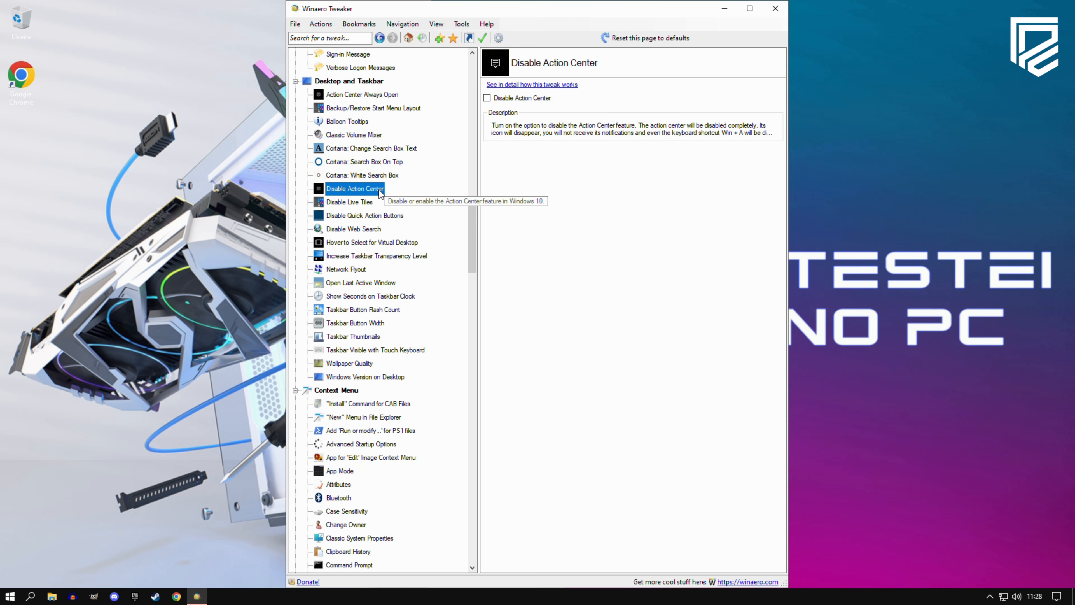
pyautogui.click(490, 99)
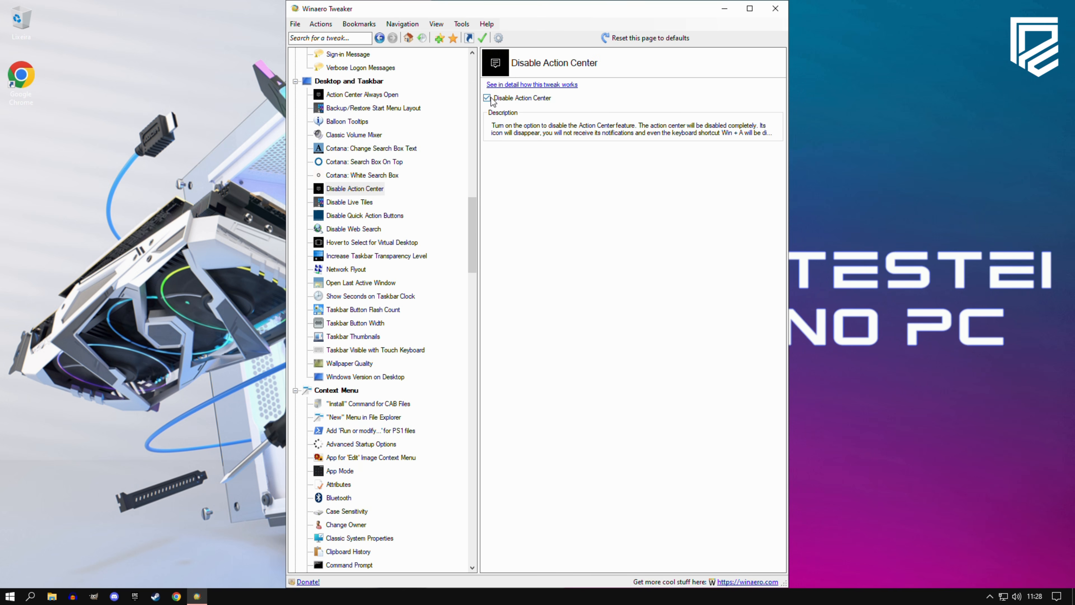
# Disable Live Tiles, check the Start menu, and postpone signing out
pyautogui.click(367, 205)
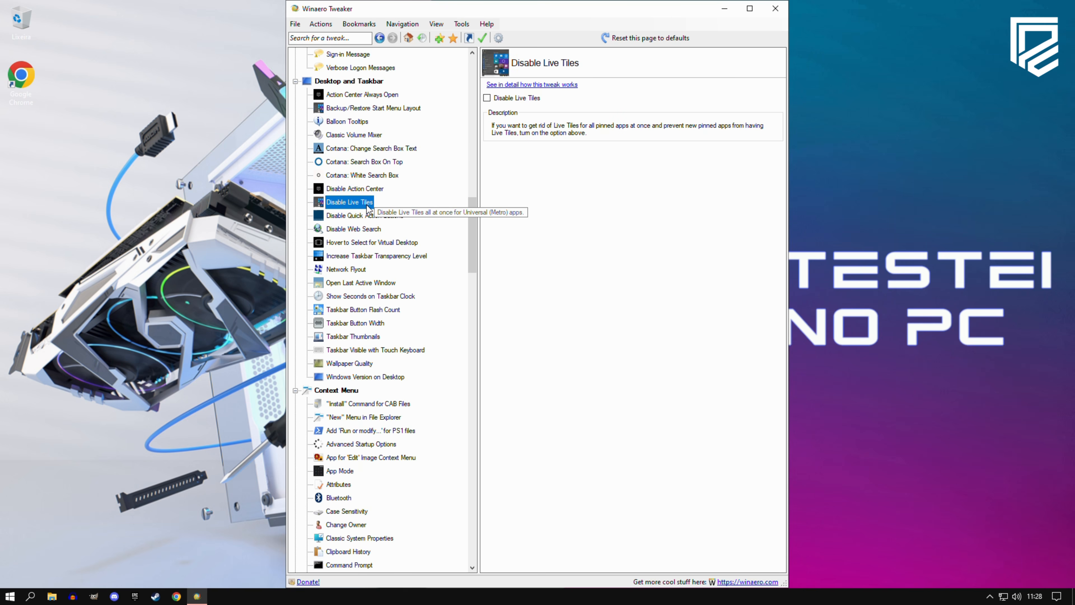
pyautogui.click(488, 99)
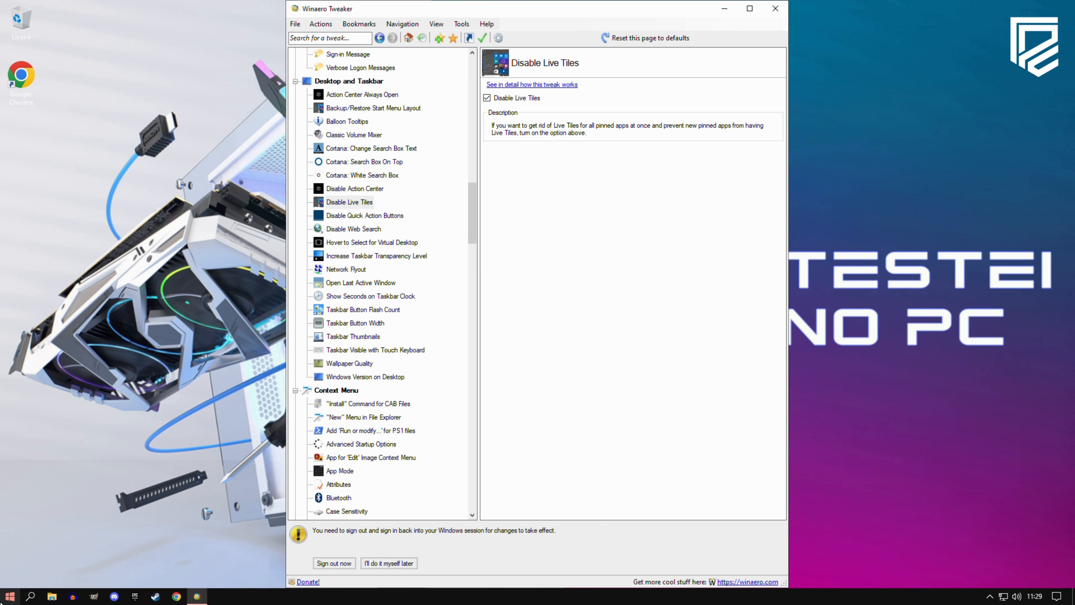
pyautogui.click(9, 597)
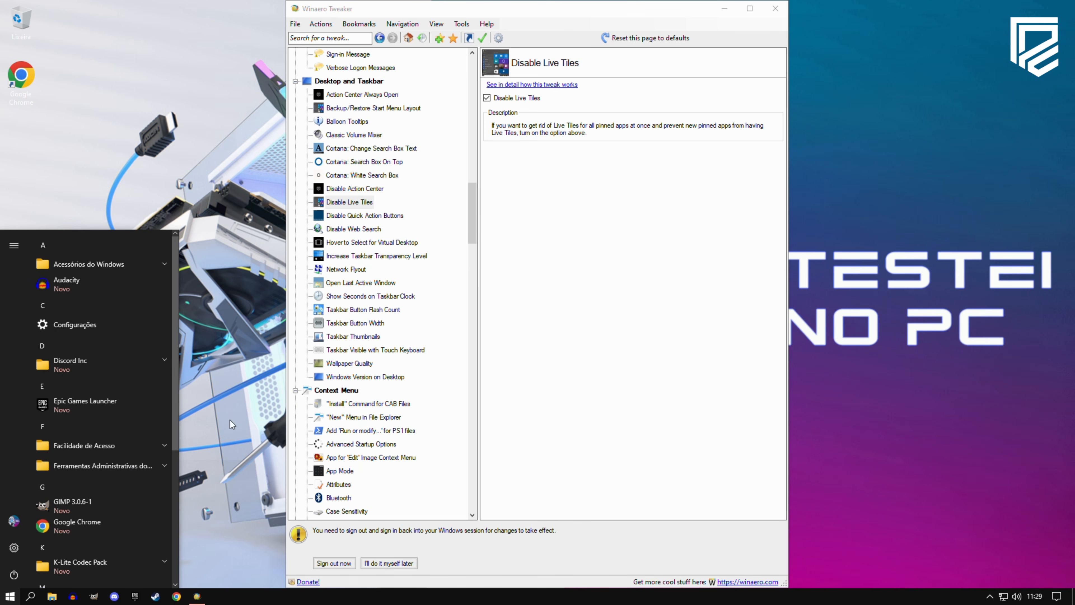
pyautogui.click(580, 394)
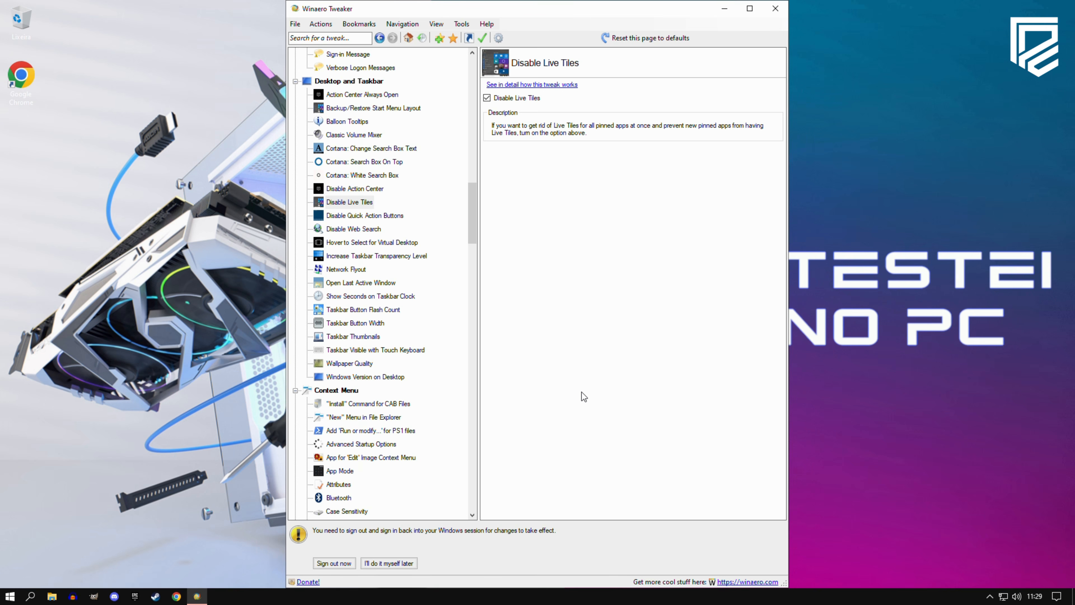
pyautogui.click(412, 564)
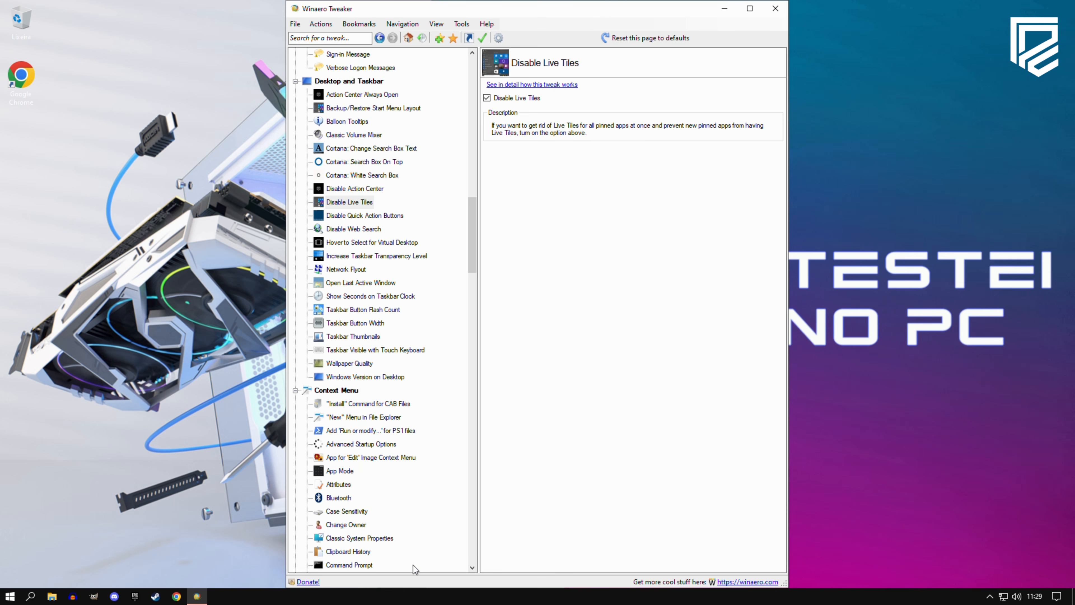
# Remove Quick Action buttons and turn off hover-to-select for virtual desktops, postponing sign-out each time
pyautogui.click(402, 218)
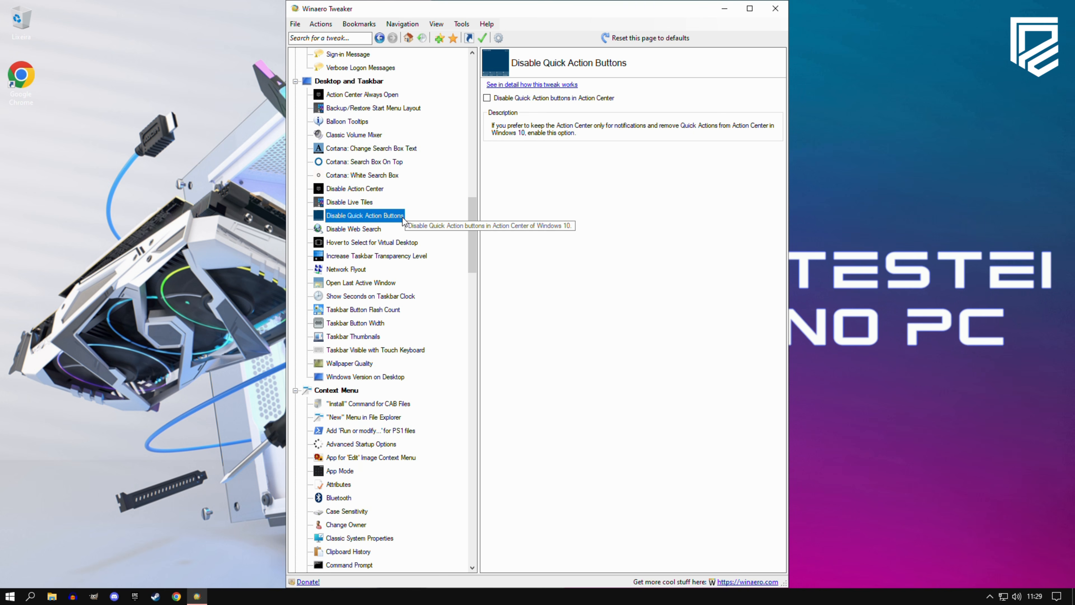
pyautogui.click(487, 98)
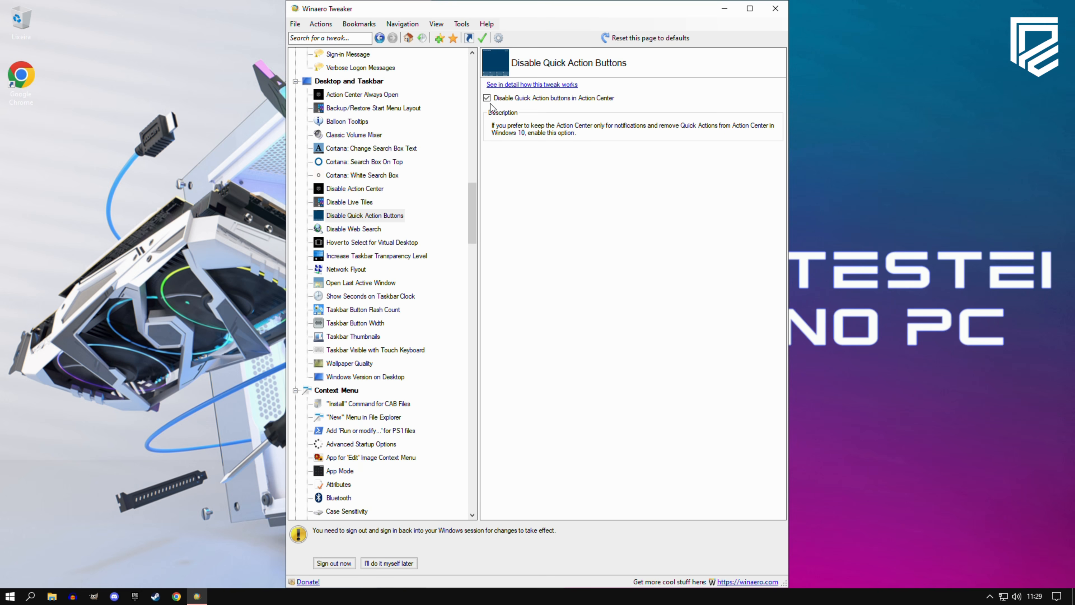
pyautogui.click(372, 563)
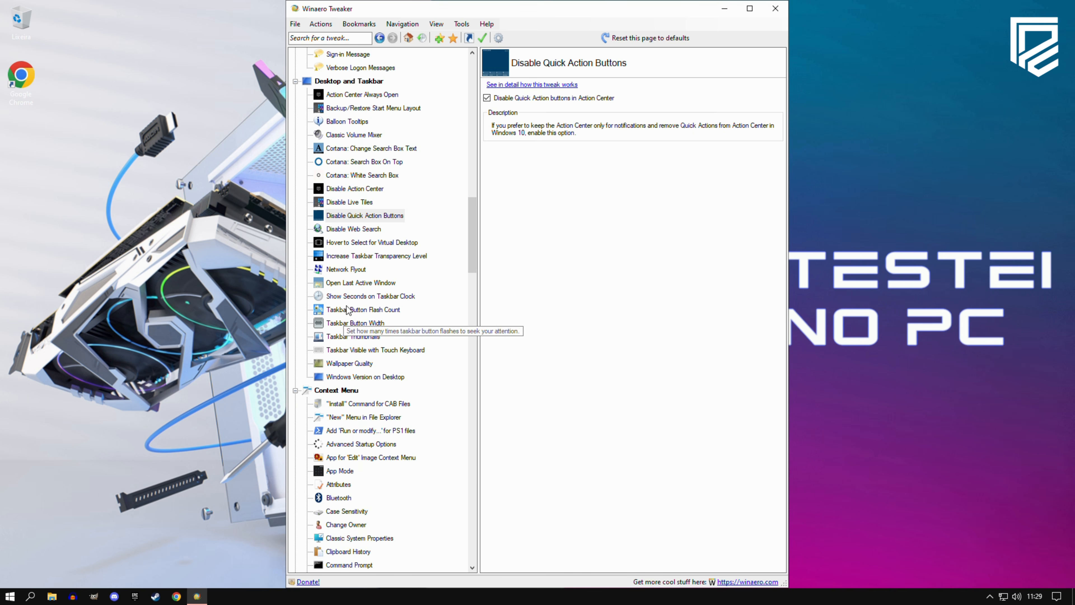
pyautogui.click(404, 245)
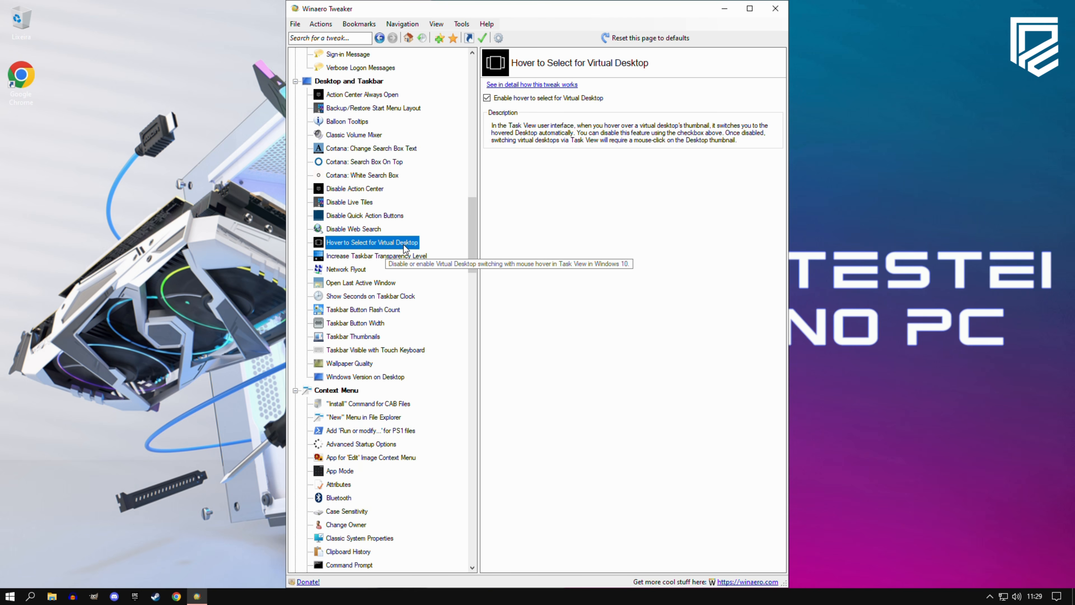
pyautogui.click(495, 100)
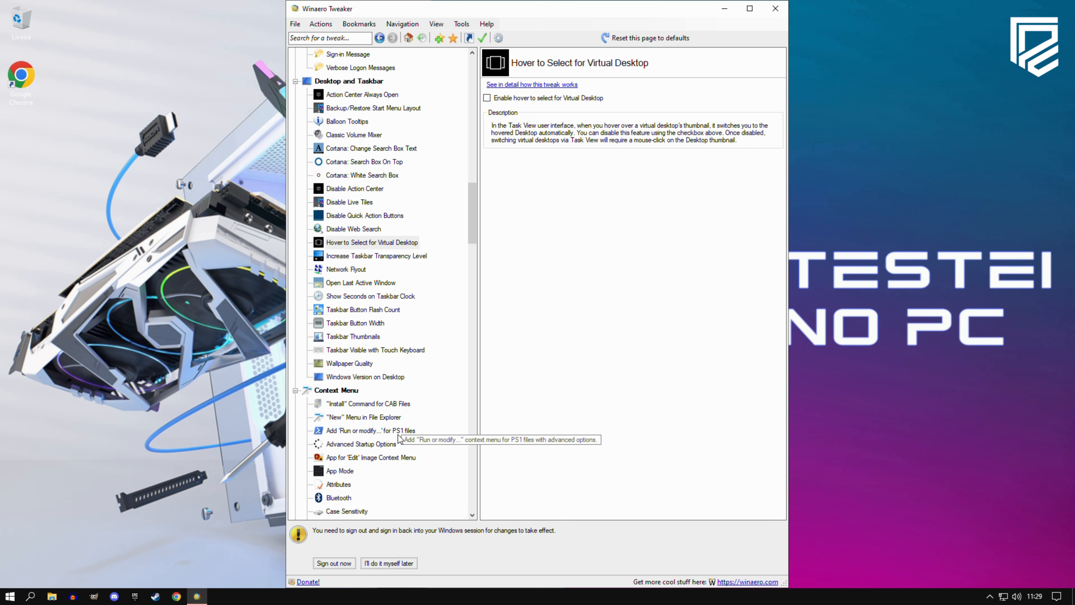
pyautogui.click(404, 564)
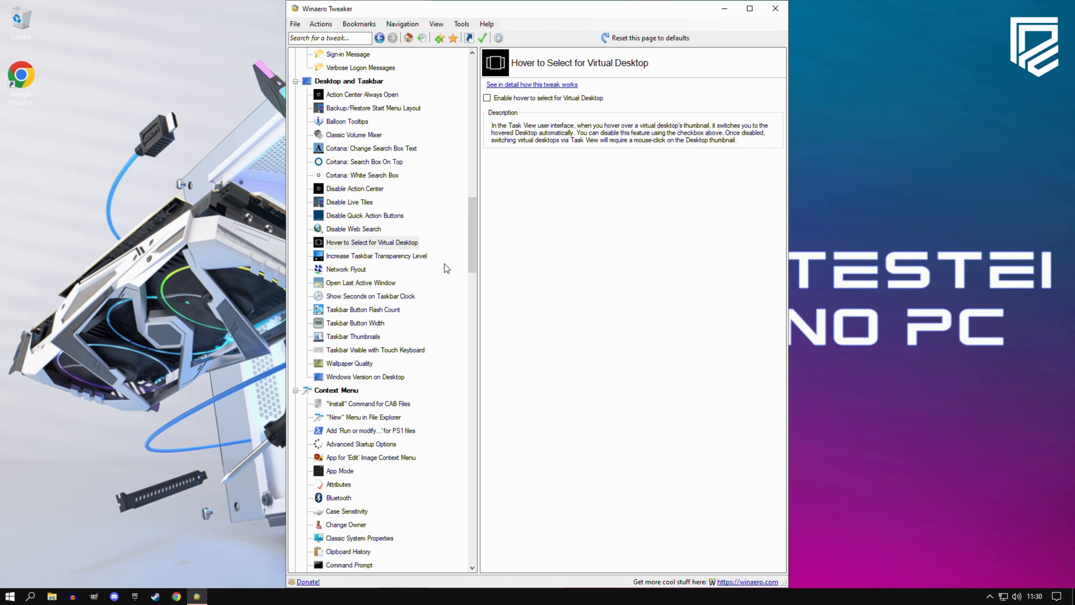
pyautogui.moveTo(474, 217); pyautogui.dragTo(485, 345)
# Disable all Edge Annoyances, Features/Bloat and New Tab Page options
pyautogui.scroll(-2, 445, 338)
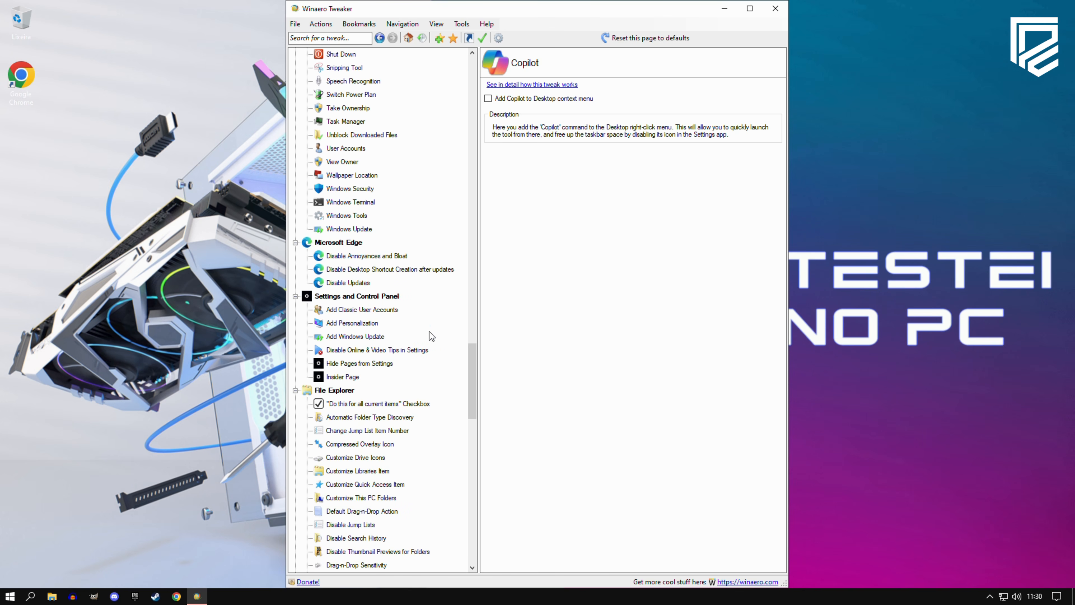
pyautogui.click(350, 256)
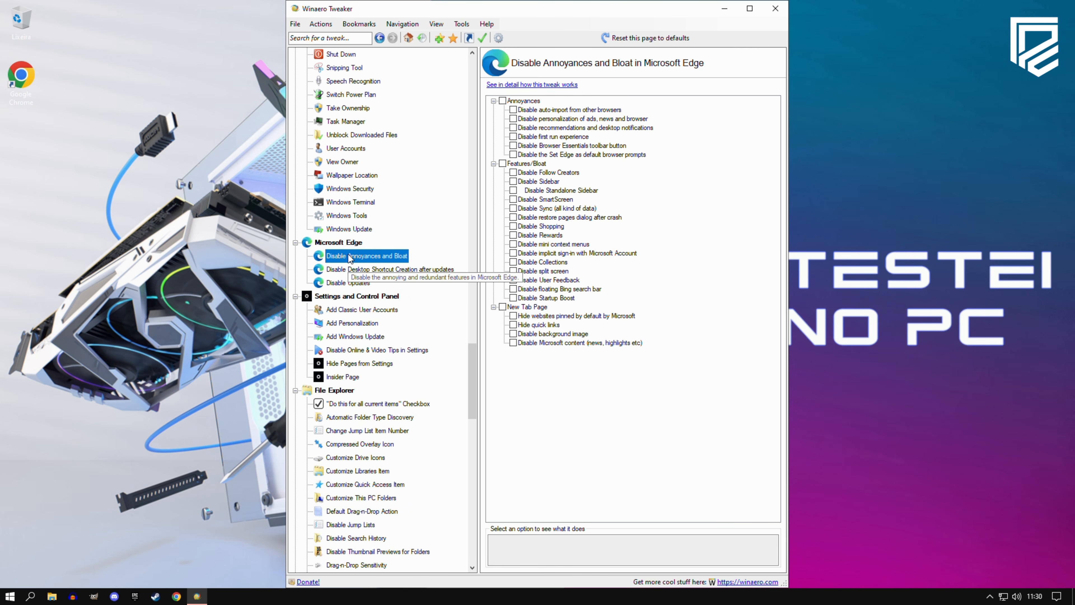
pyautogui.click(503, 100)
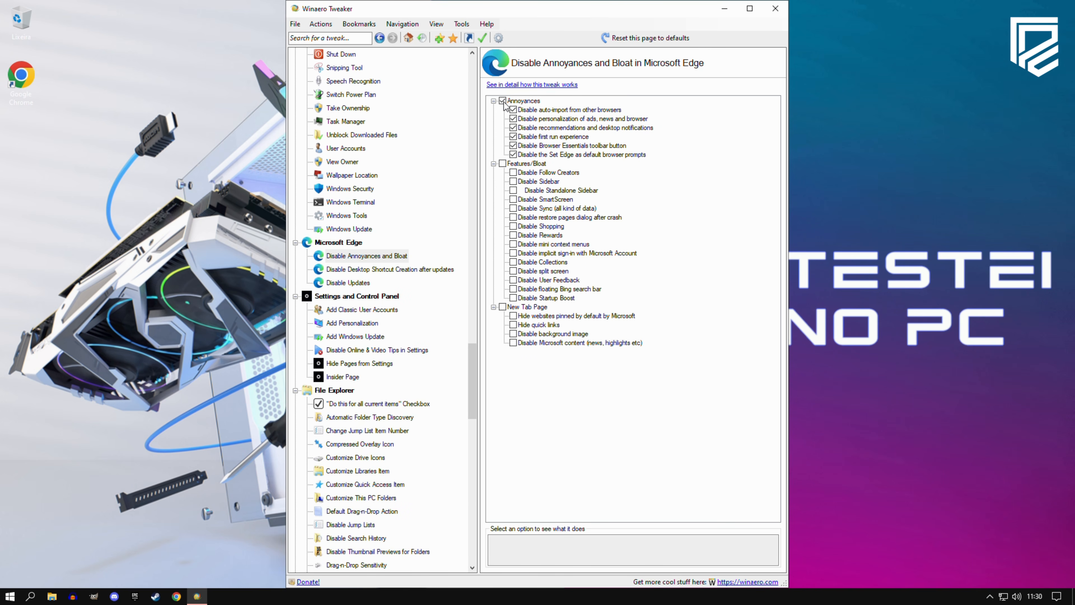
pyautogui.click(502, 163)
pyautogui.click(502, 306)
# Stop Edge creating desktop shortcuts after updates and dismiss the EdgeUpdate not found error
pyautogui.click(442, 269)
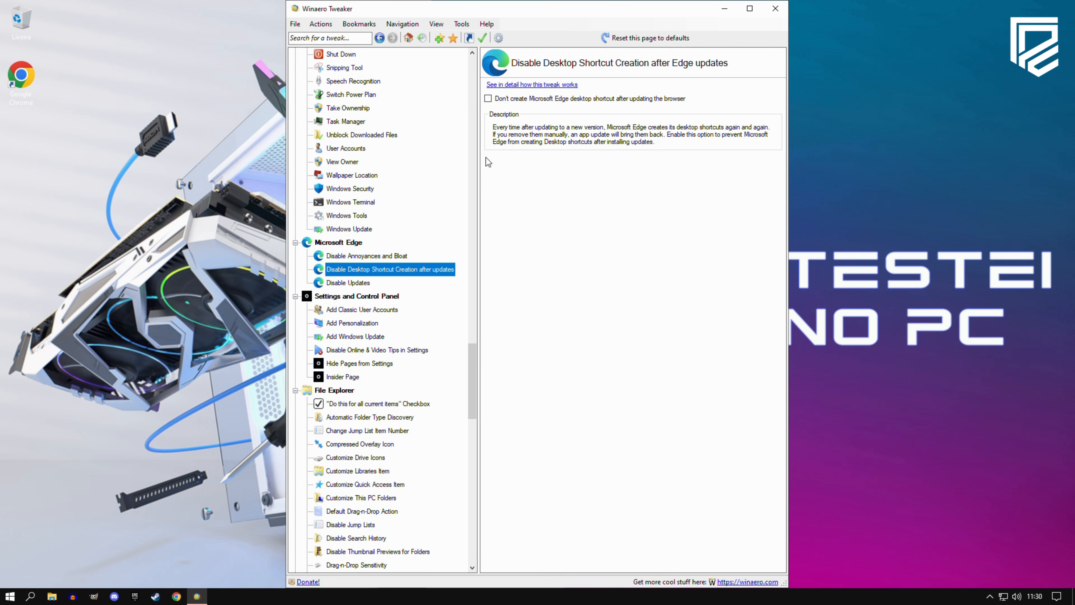
pyautogui.click(488, 98)
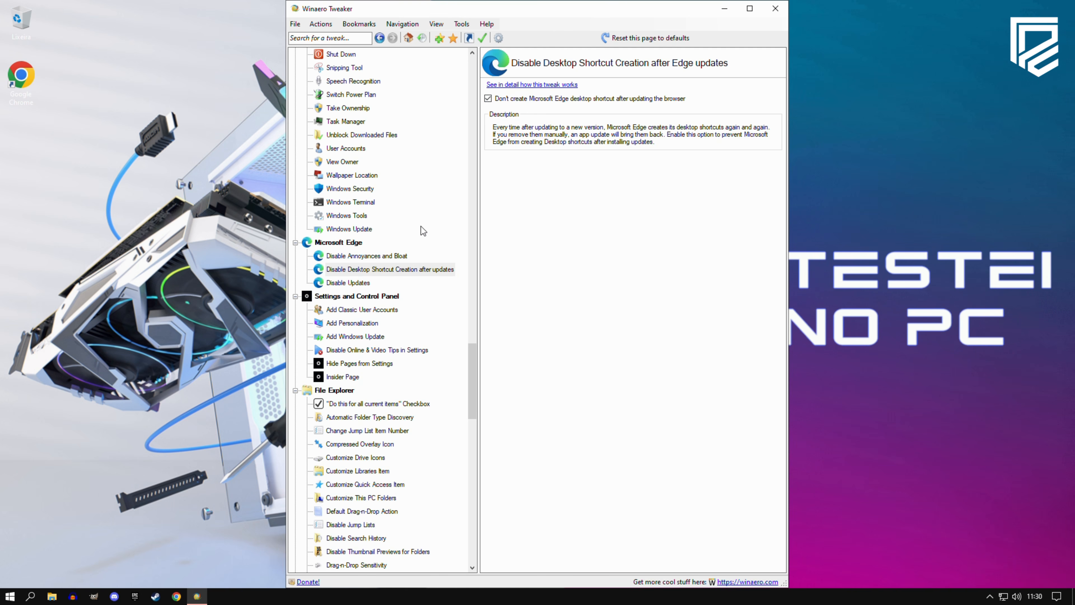
pyautogui.click(351, 284)
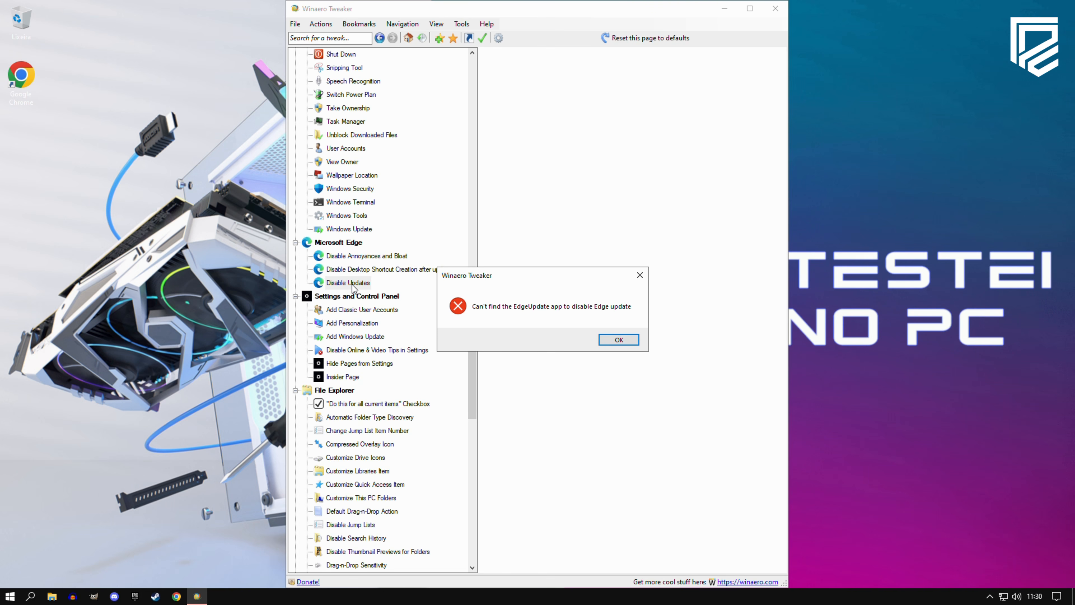
pyautogui.click(619, 340)
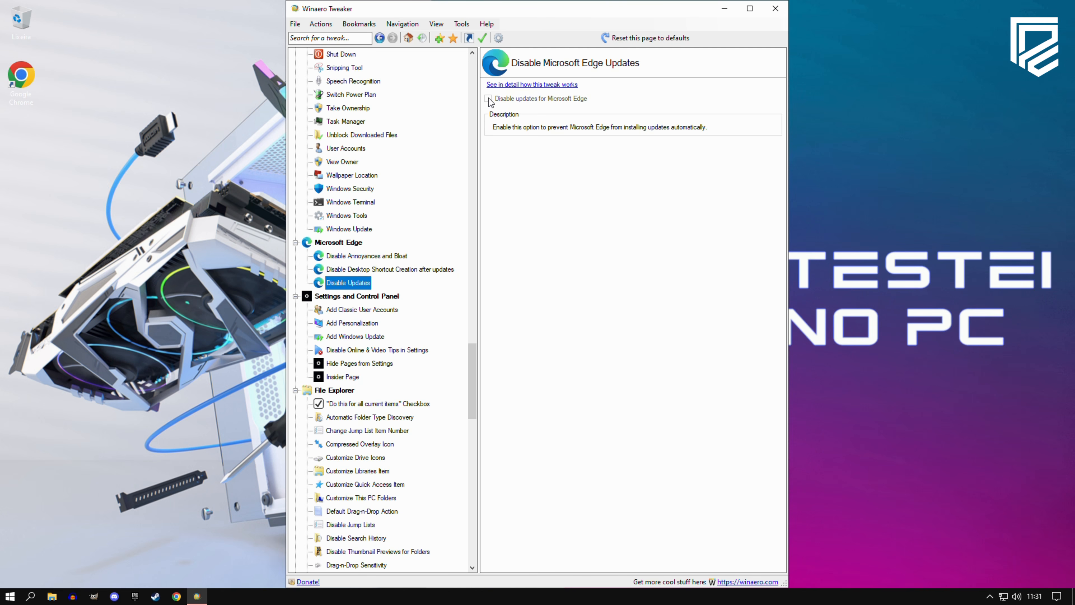
pyautogui.moveTo(472, 360); pyautogui.dragTo(471, 466)
# Turn off Cortana and postpone the reboot
pyautogui.click(360, 218)
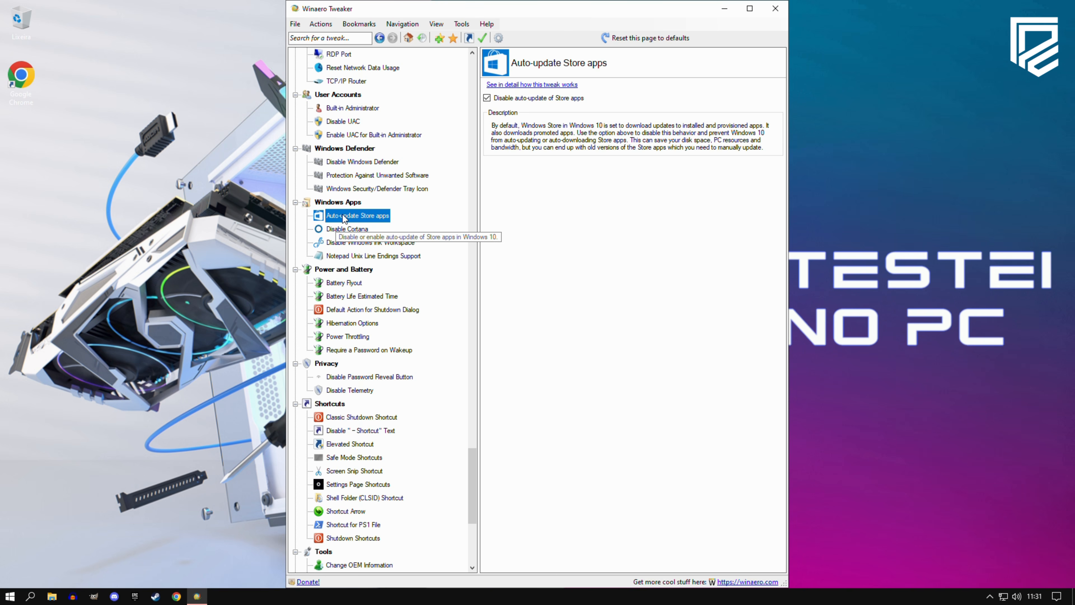
pyautogui.click(346, 231)
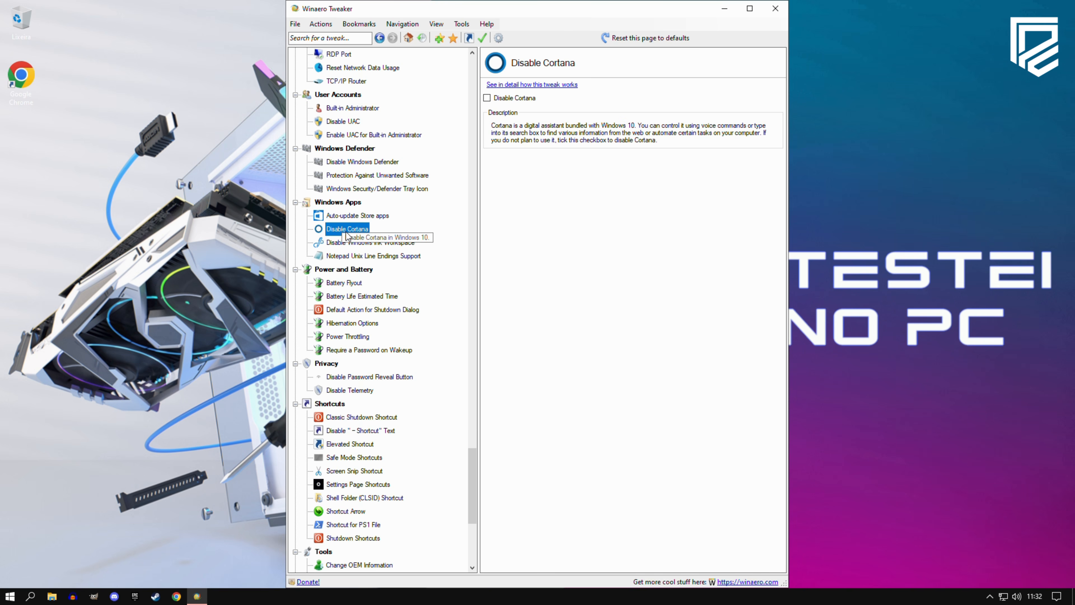
pyautogui.click(488, 99)
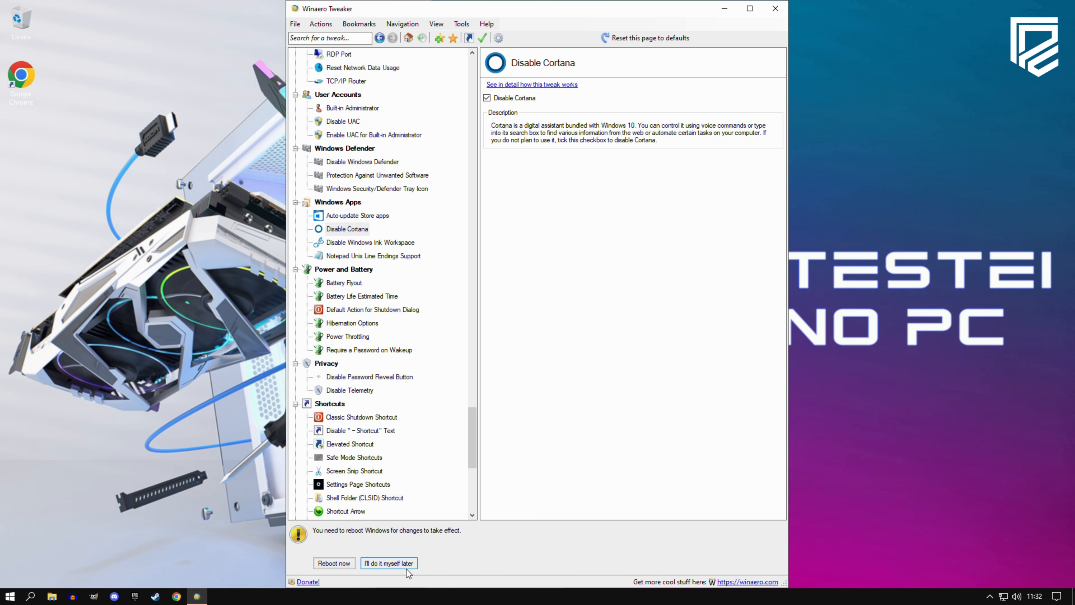
pyautogui.click(388, 563)
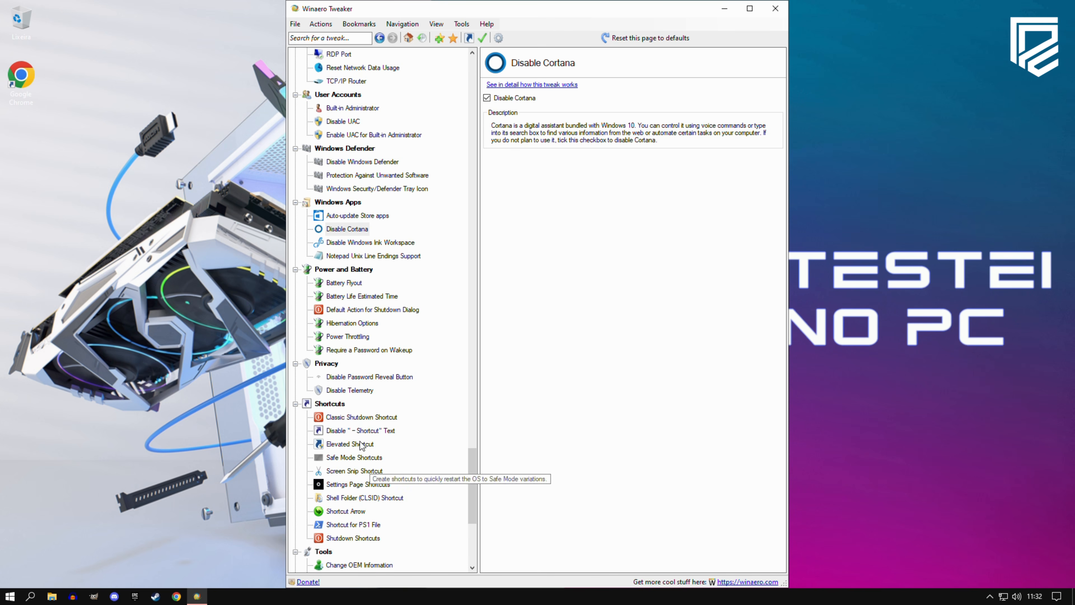
# Disable Windows Ink Workspace, postponing the reboot
pyautogui.click(388, 243)
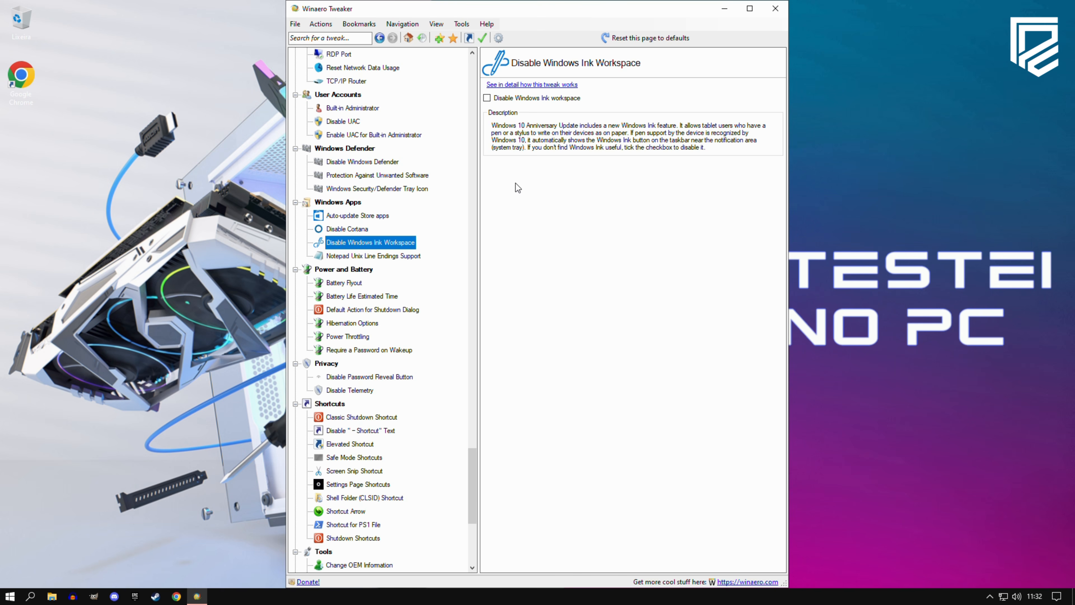
pyautogui.click(512, 99)
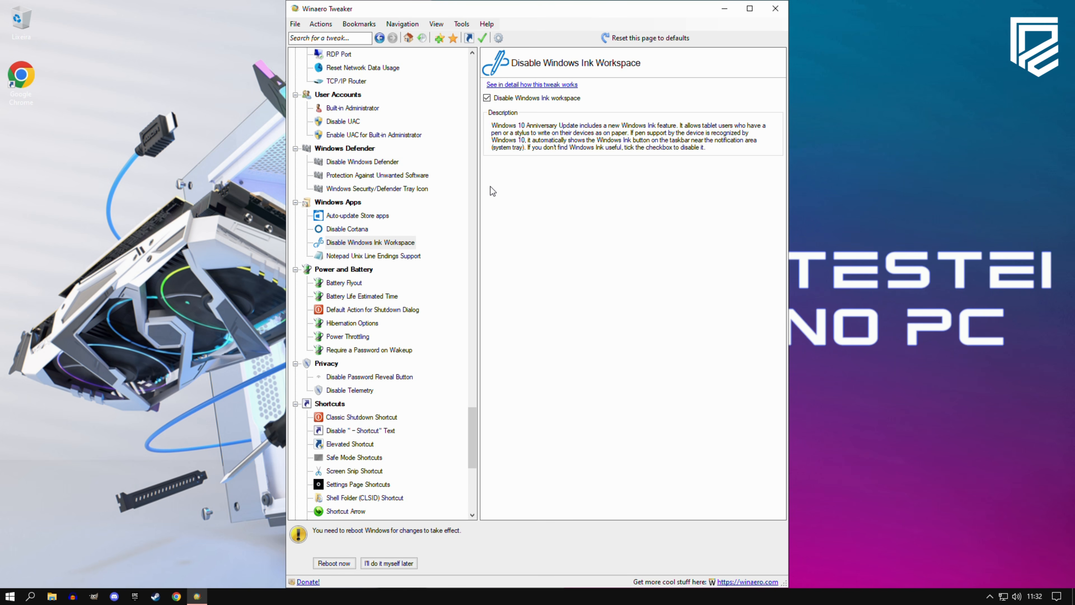
pyautogui.click(398, 563)
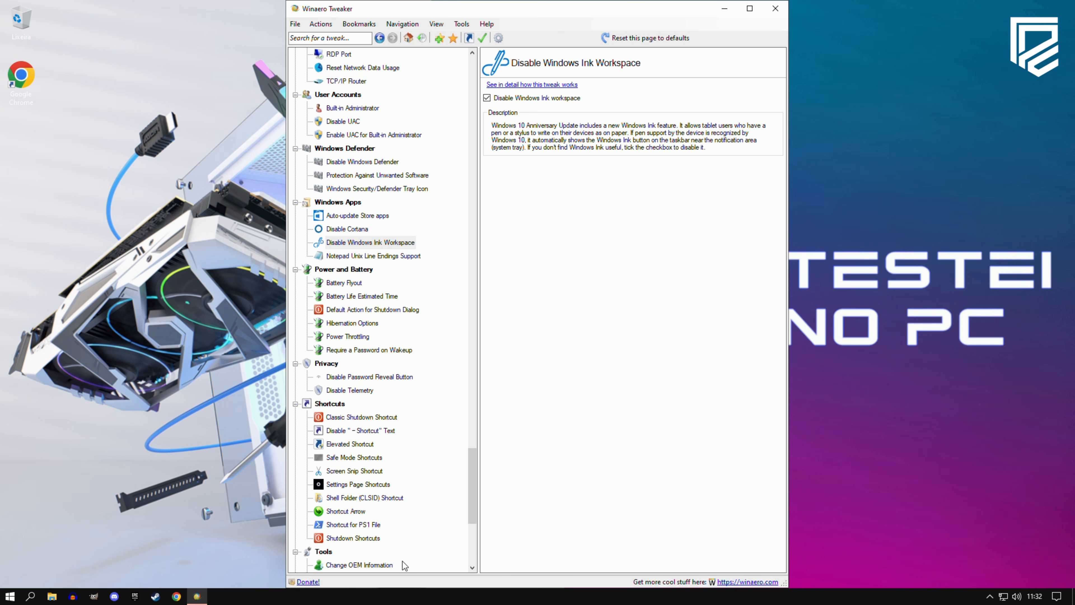
# Enable Disable Telemetry and Data Collection, postponing the reboot
pyautogui.click(371, 389)
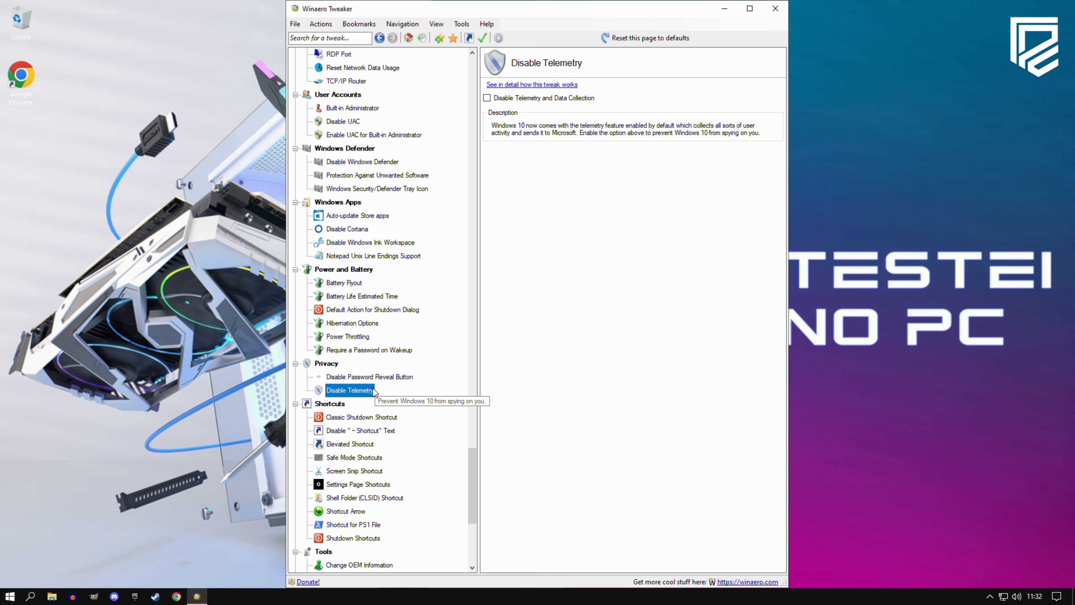
pyautogui.click(490, 100)
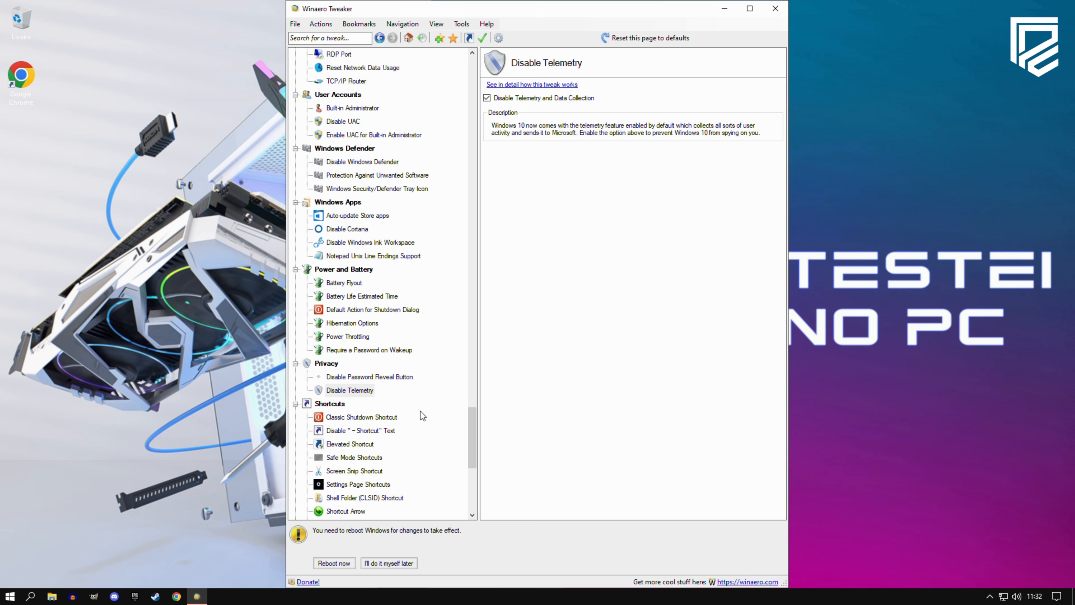
pyautogui.click(402, 564)
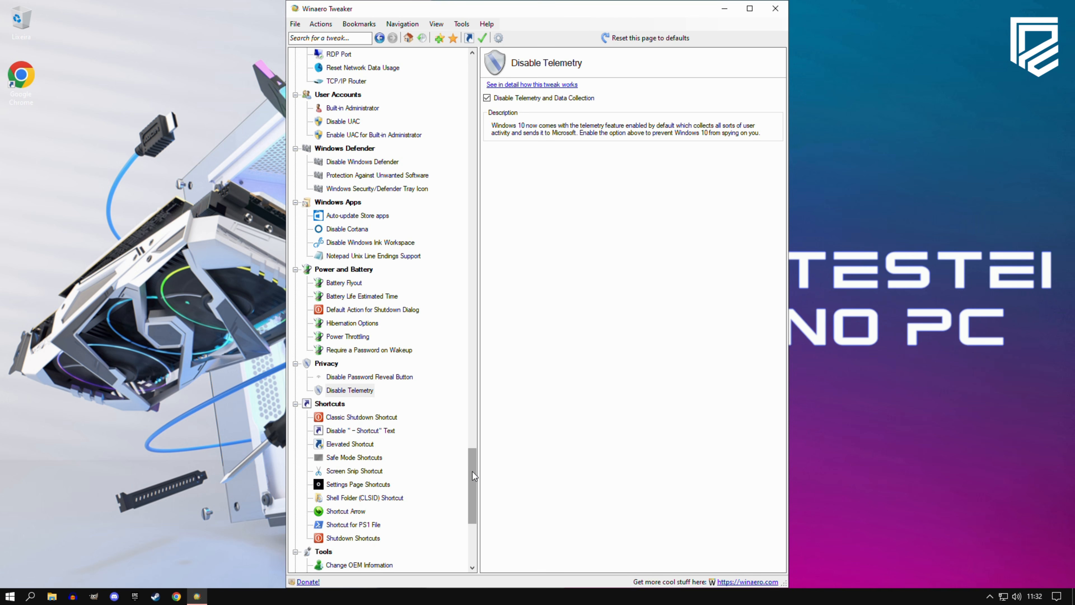
pyautogui.moveTo(472, 471); pyautogui.dragTo(470, 536)
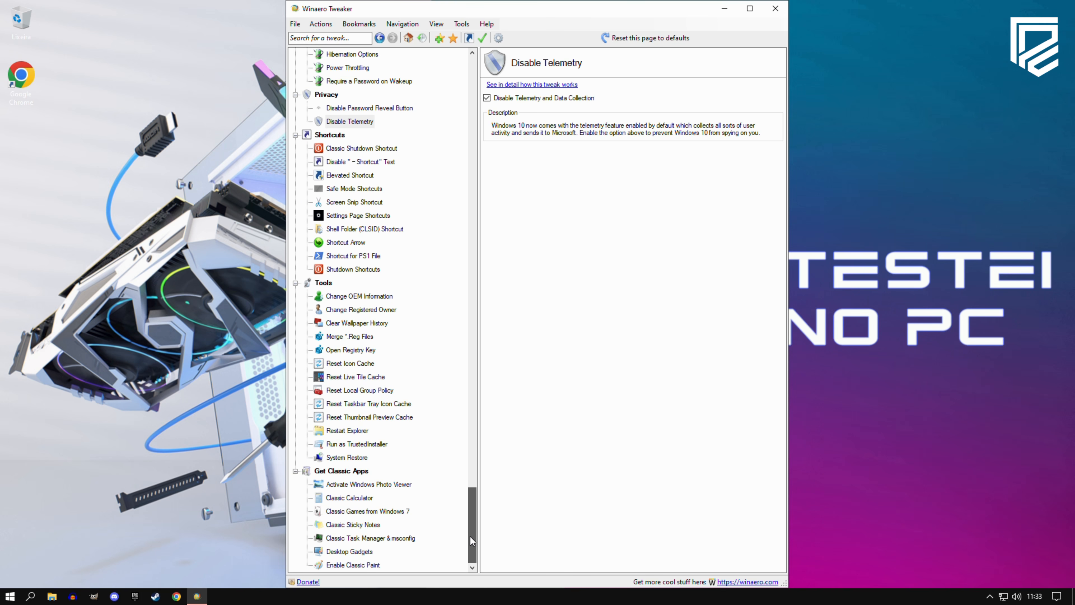
# Browse the Calculator, games, Sticky Notes, Task Manager, Gadgets and Paint pages, then activate Windows Photo Viewer
pyautogui.click(399, 485)
pyautogui.click(375, 499)
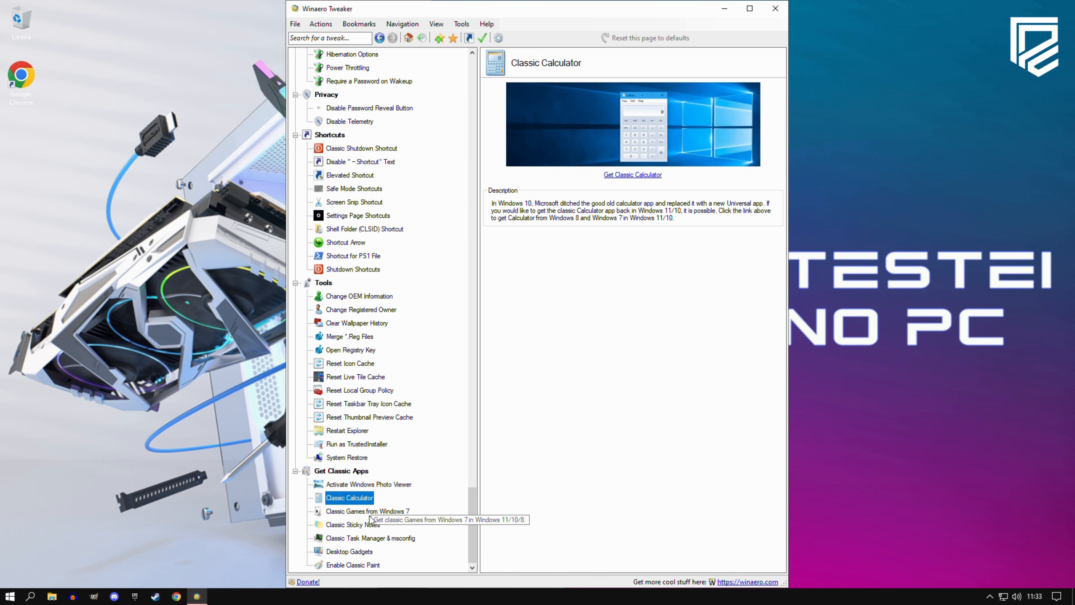
pyautogui.click(367, 511)
pyautogui.click(369, 524)
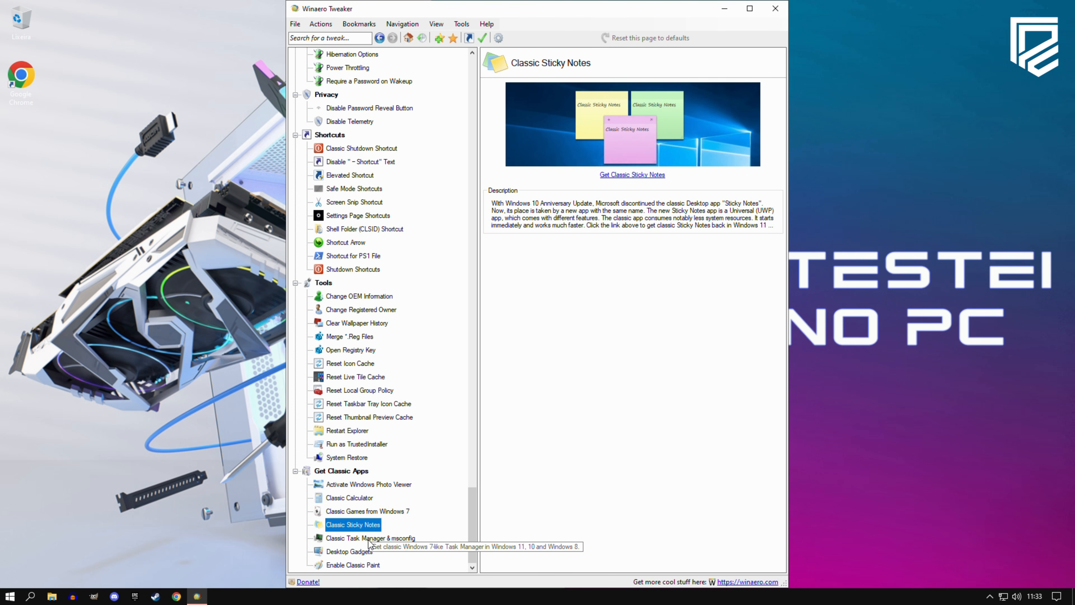
pyautogui.click(369, 539)
pyautogui.click(367, 551)
pyautogui.click(363, 564)
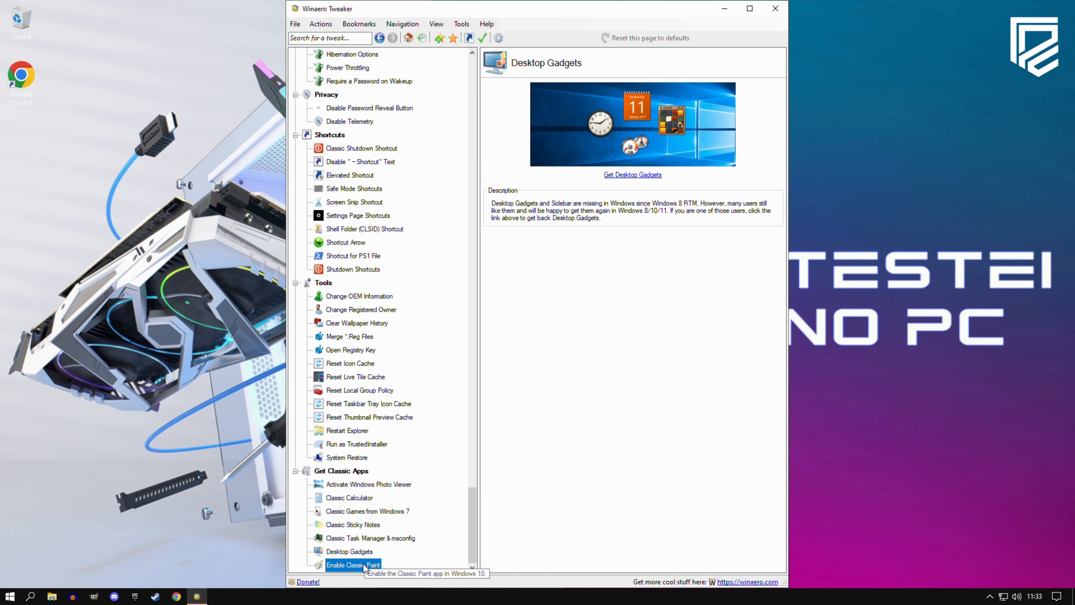
pyautogui.click(388, 485)
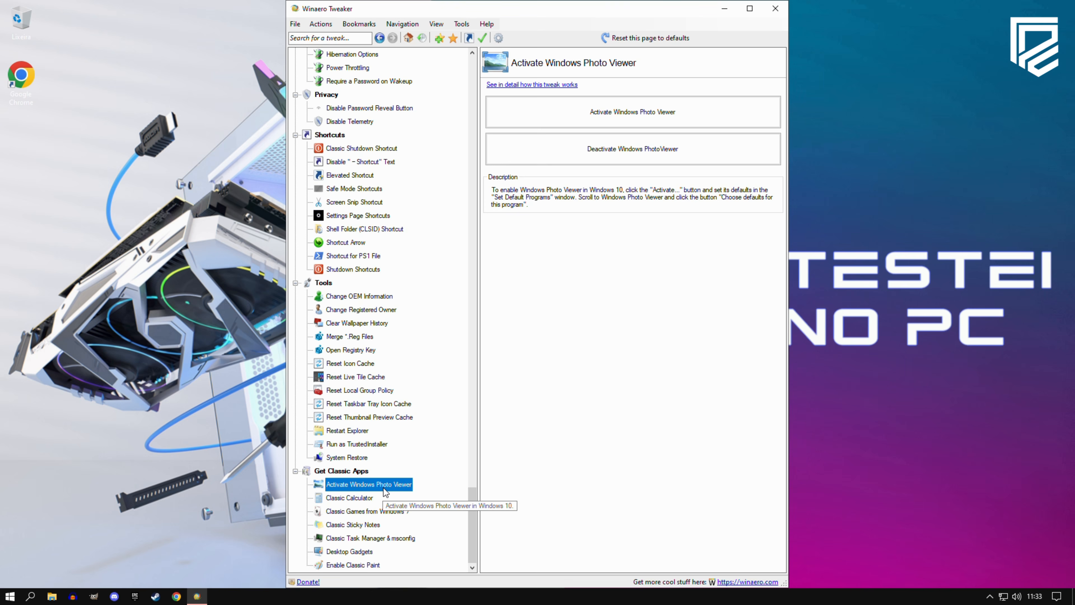
pyautogui.click(766, 116)
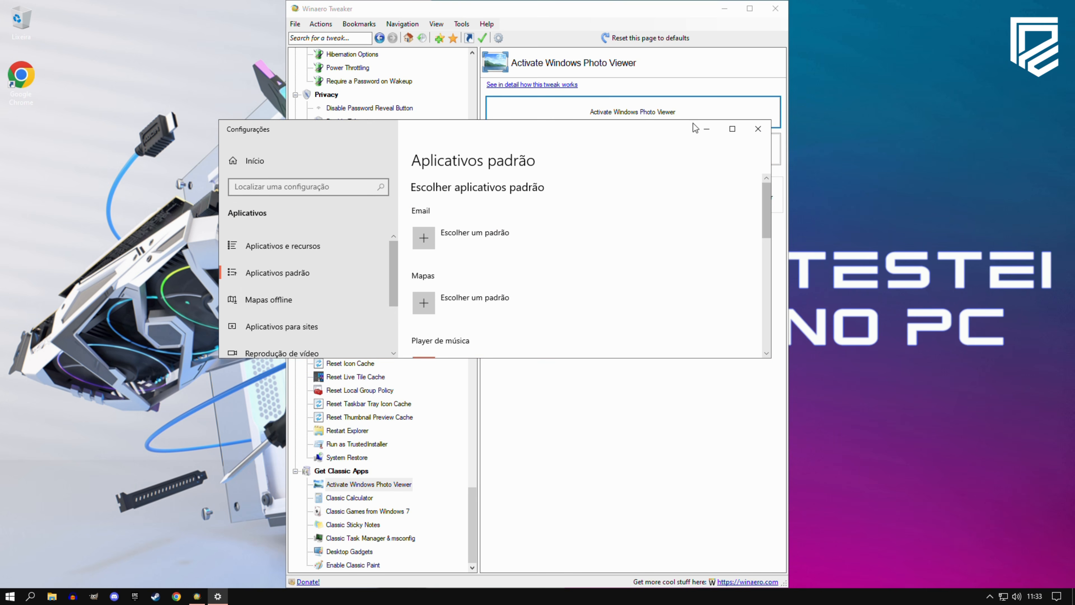
# Replace Paint with Windows Photo Viewer as the default photo viewer
pyautogui.doubleClick(672, 120)
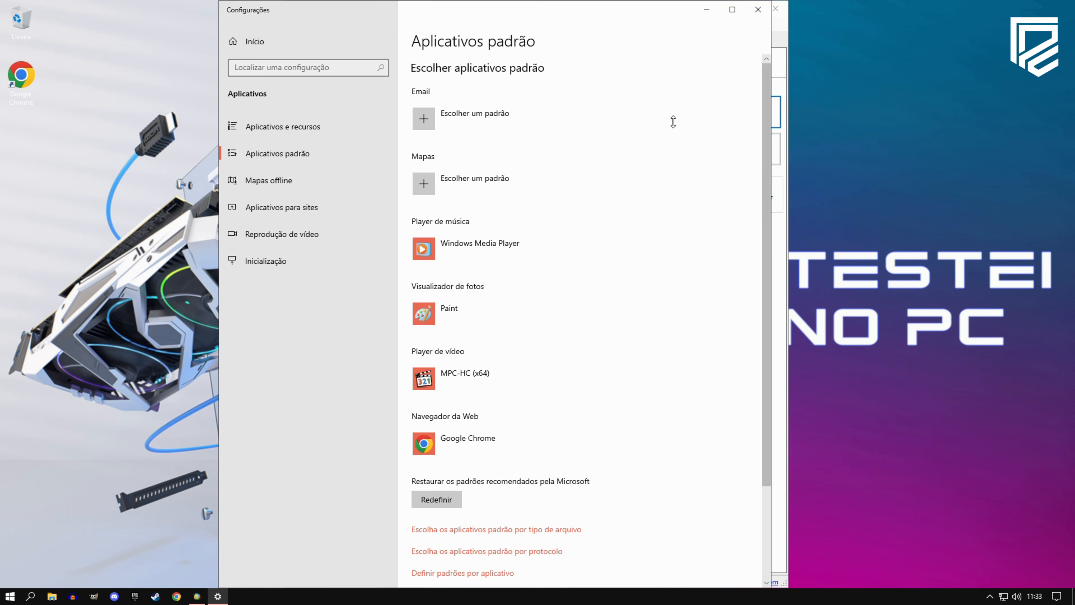
pyautogui.click(447, 316)
pyautogui.click(494, 268)
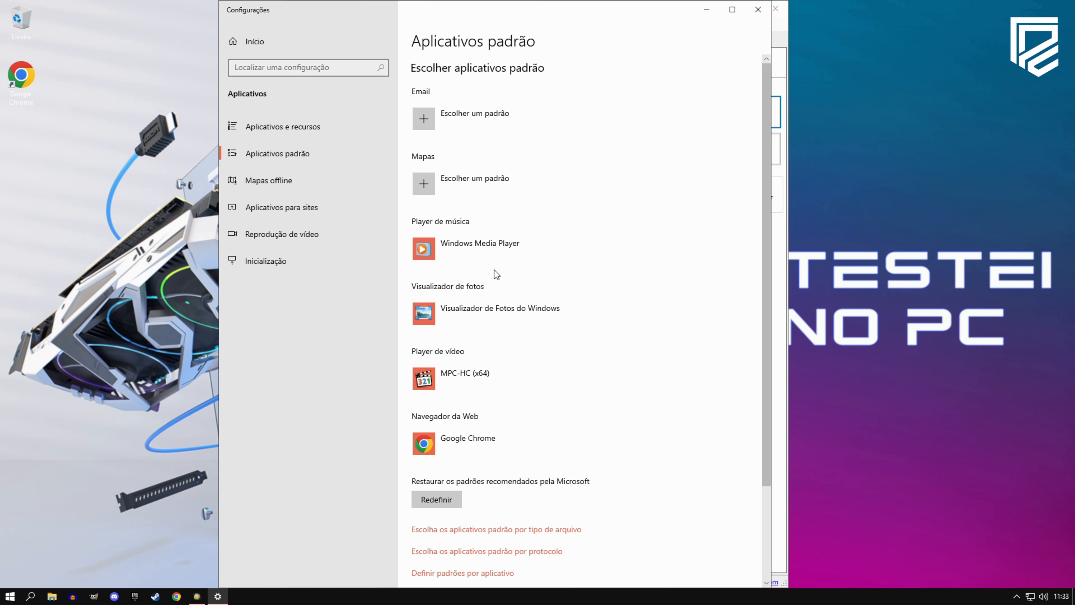
# Close Settings and Winaero Tweaker, then restart the computer via Start > Power > Reiniciar
pyautogui.click(757, 10)
pyautogui.click(775, 8)
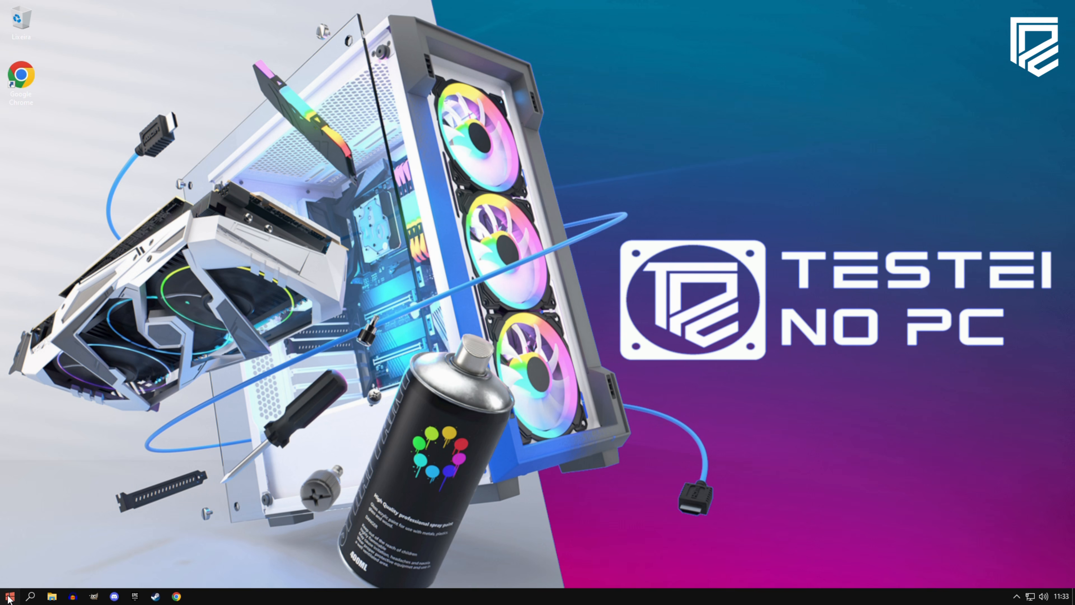
pyautogui.click(10, 596)
pyautogui.click(14, 574)
pyautogui.click(36, 547)
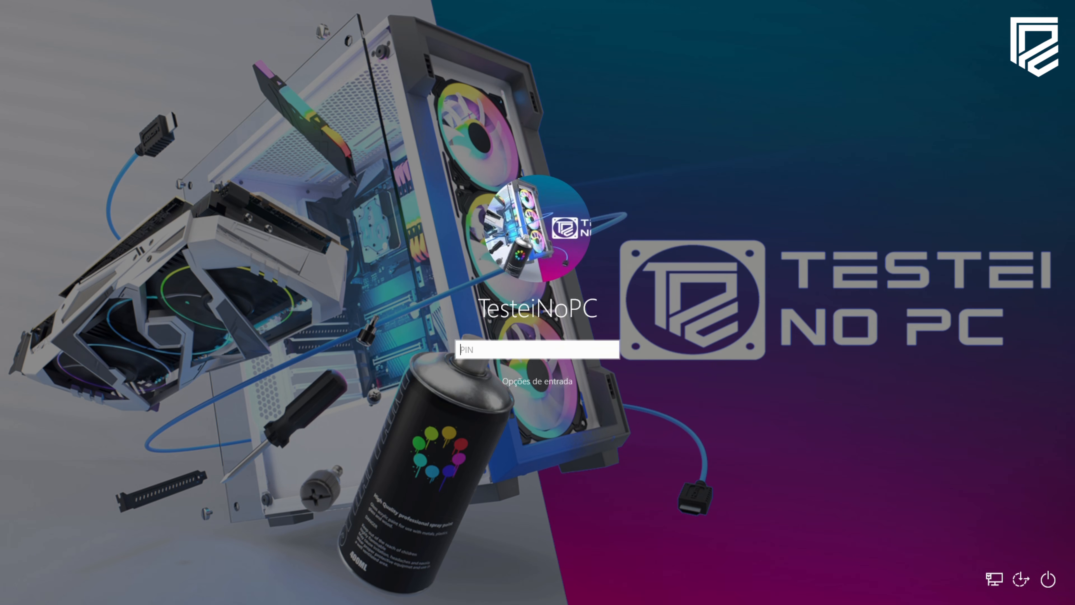
# Sign back in with the PIN and bring up the Run dialog
pyautogui.write('•')
pyautogui.press('Return')
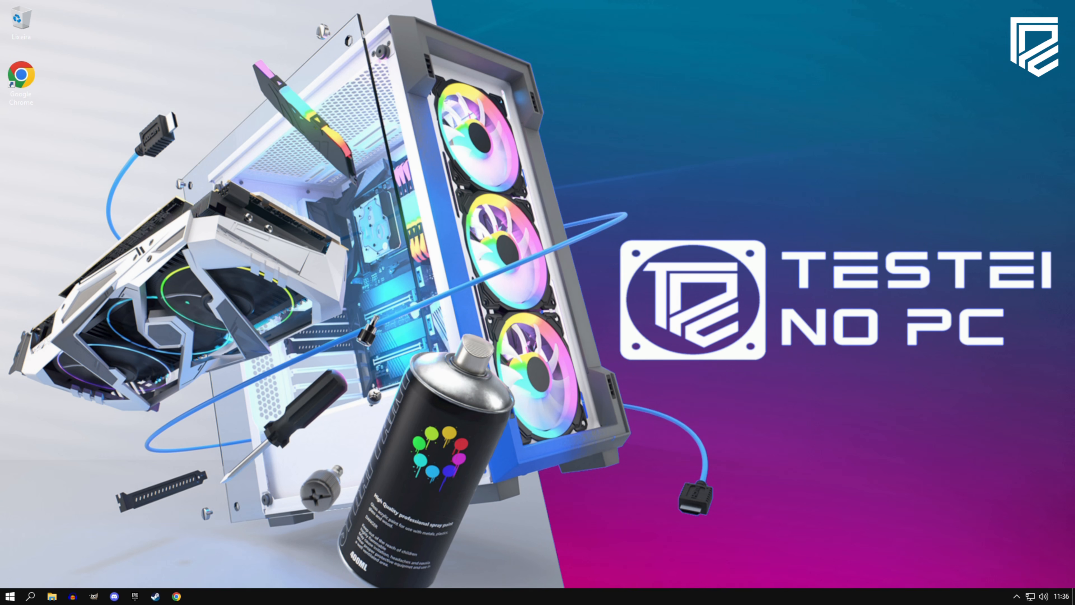
pyautogui.press('super+r')
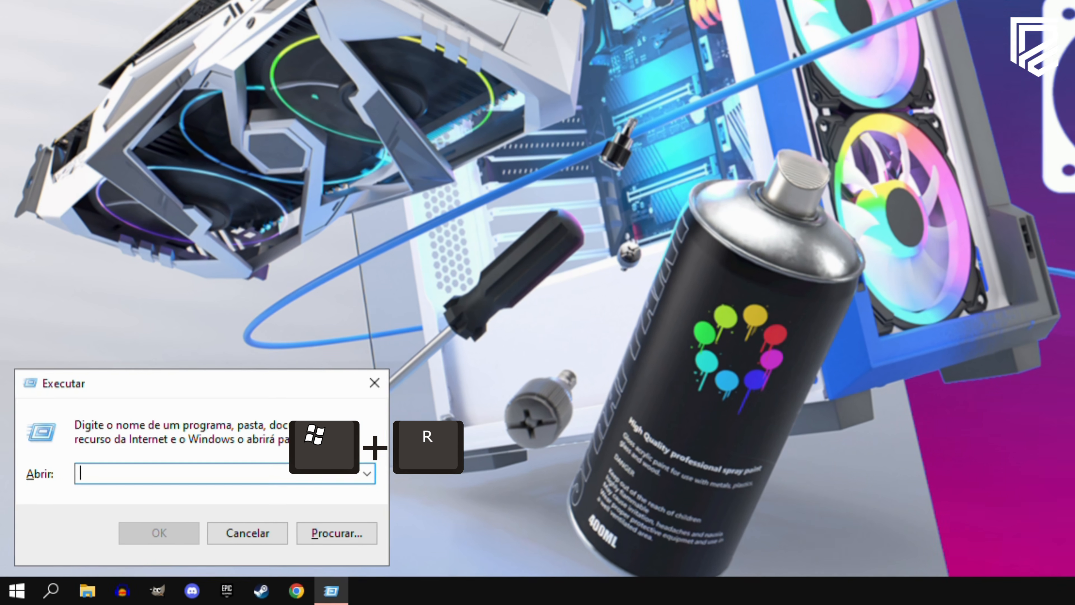
# Open the 'temp' folder, grant access, and permanently delete all 8 of its items
pyautogui.write('temp')
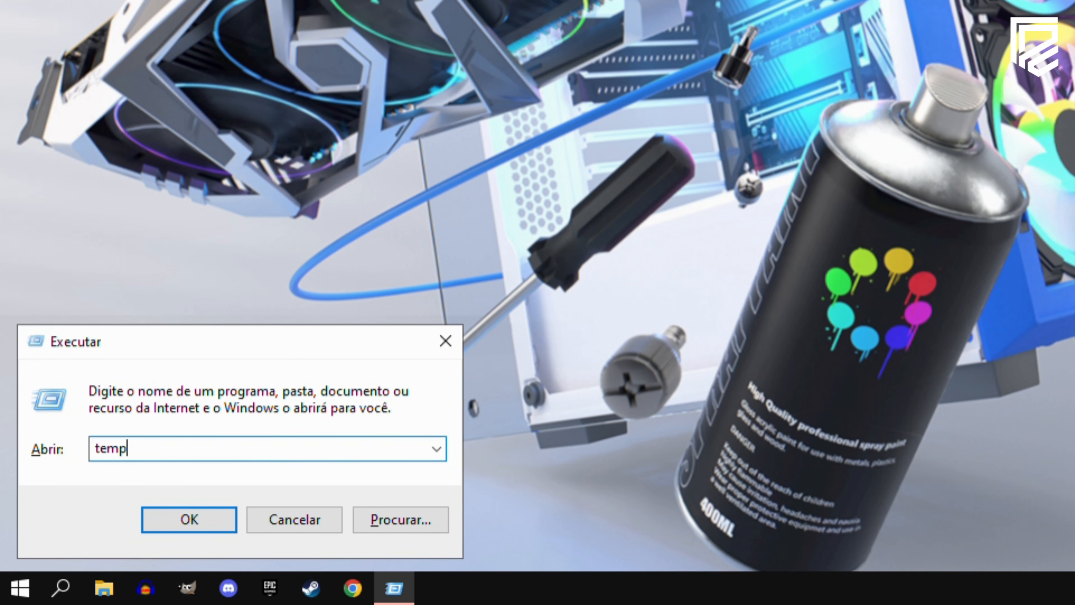
pyautogui.press('Return')
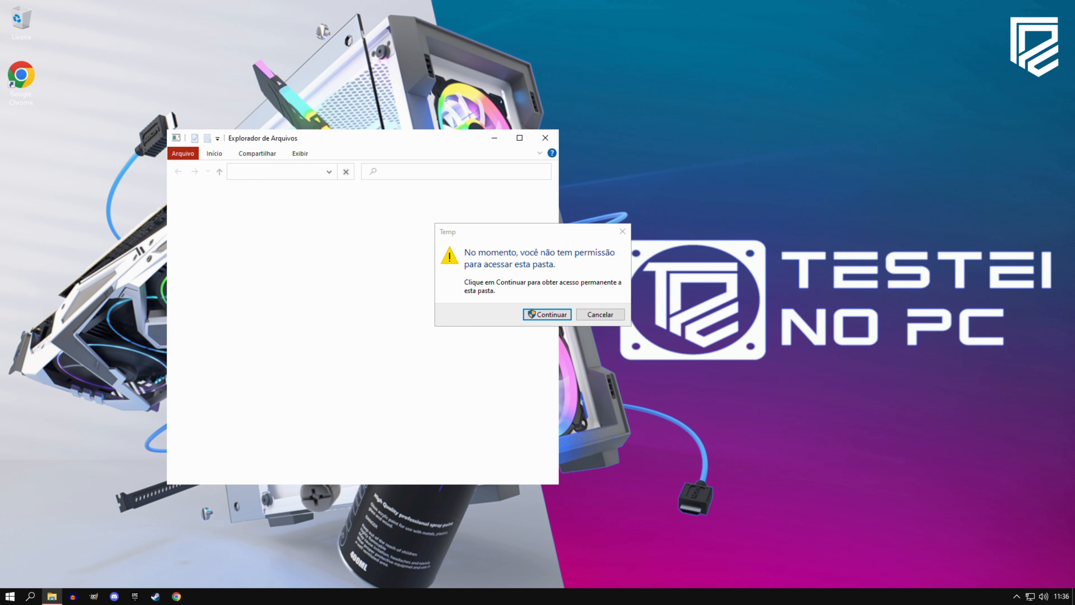
pyautogui.click(548, 314)
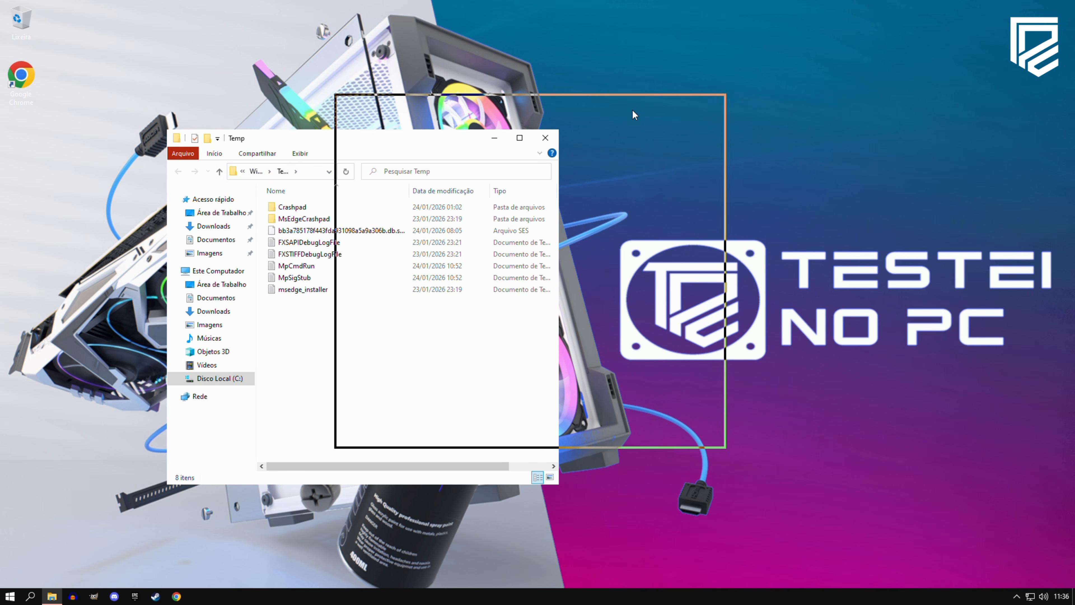
pyautogui.moveTo(632, 110); pyautogui.dragTo(634, 110)
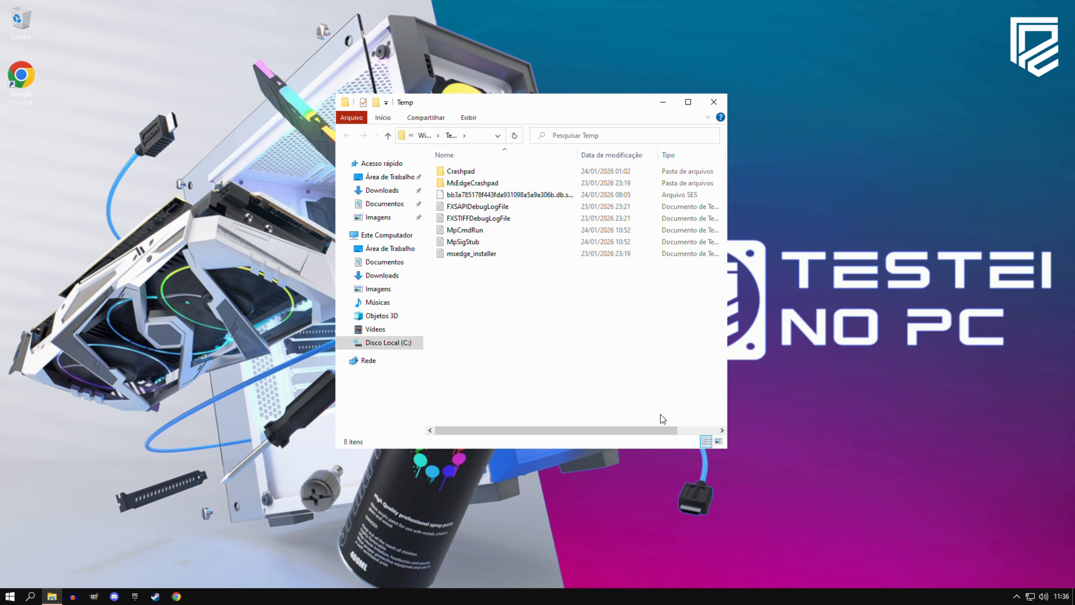
pyautogui.moveTo(695, 403); pyautogui.dragTo(455, 176)
pyautogui.moveTo(711, 398); pyautogui.dragTo(460, 170)
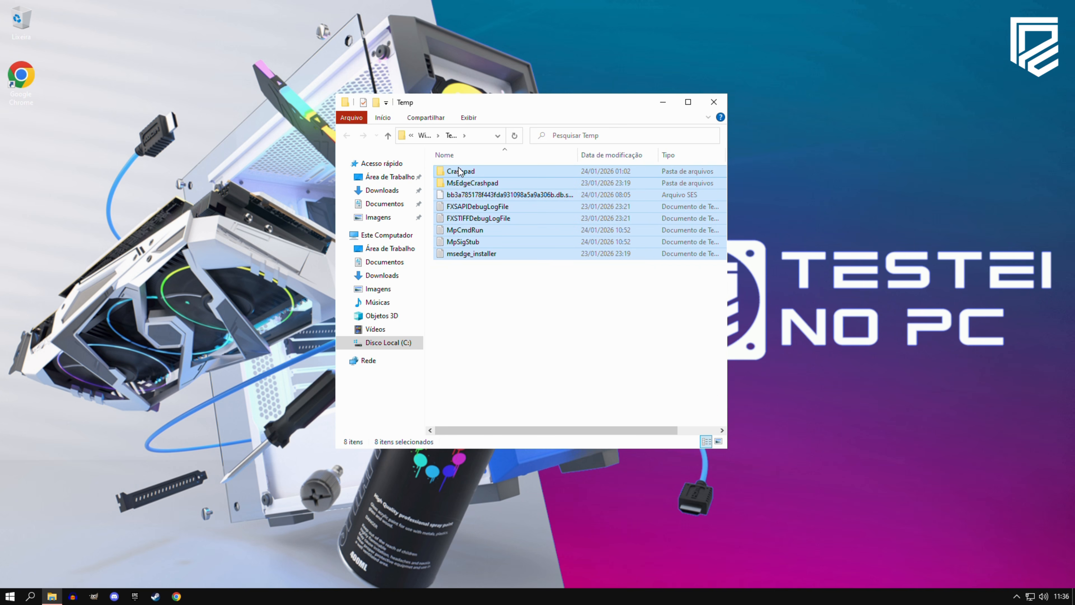
pyautogui.hotkey('shift', 'Delete')
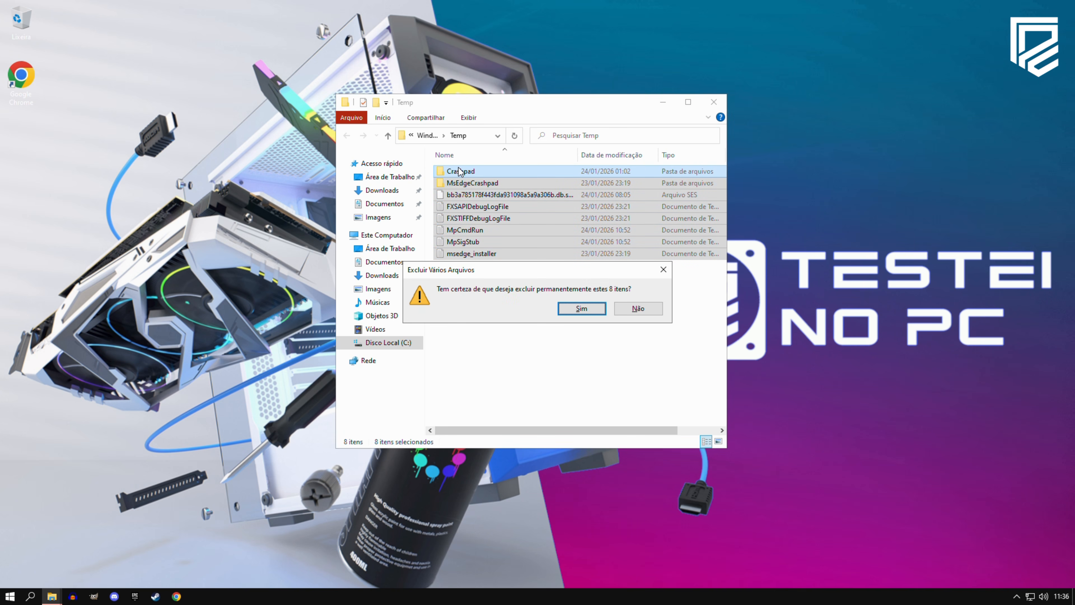
pyautogui.click(603, 313)
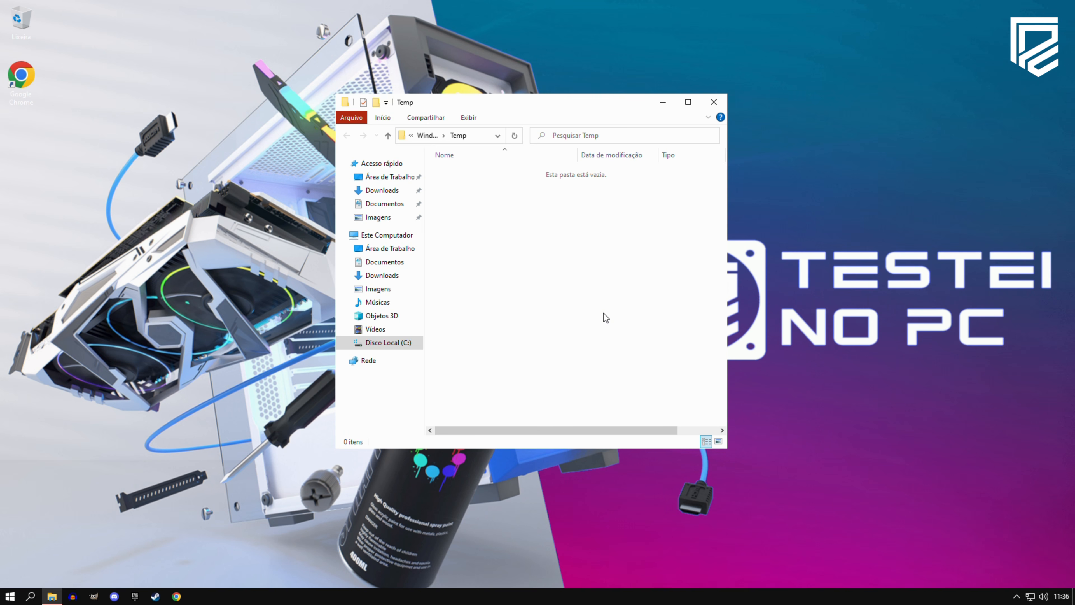
pyautogui.press('super+r')
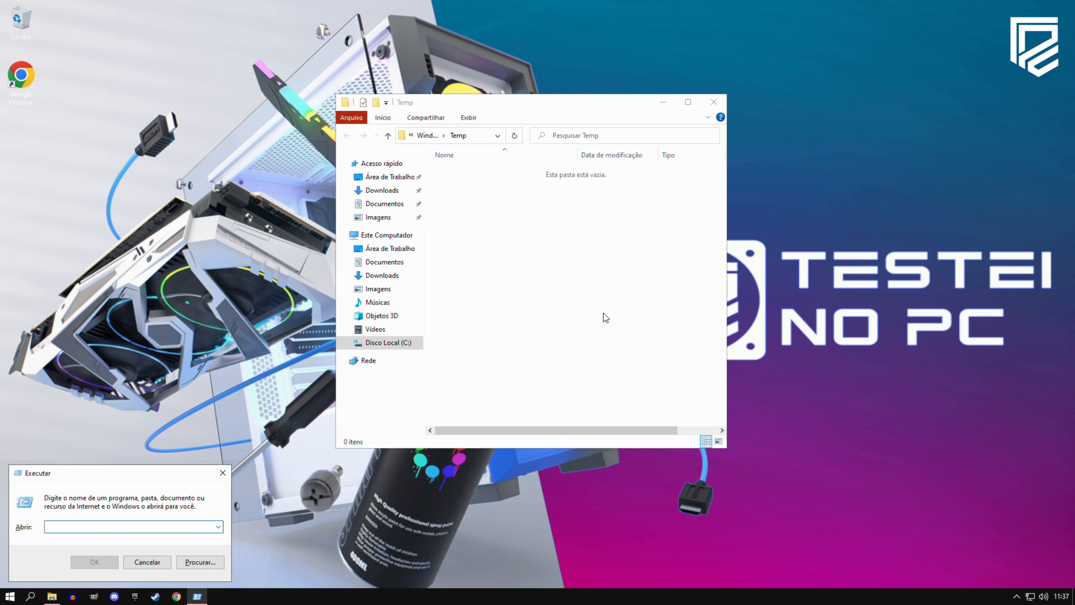
# Open %temp% and permanently delete all 49 files, granting administrator permission for every item
pyautogui.write('%temp')
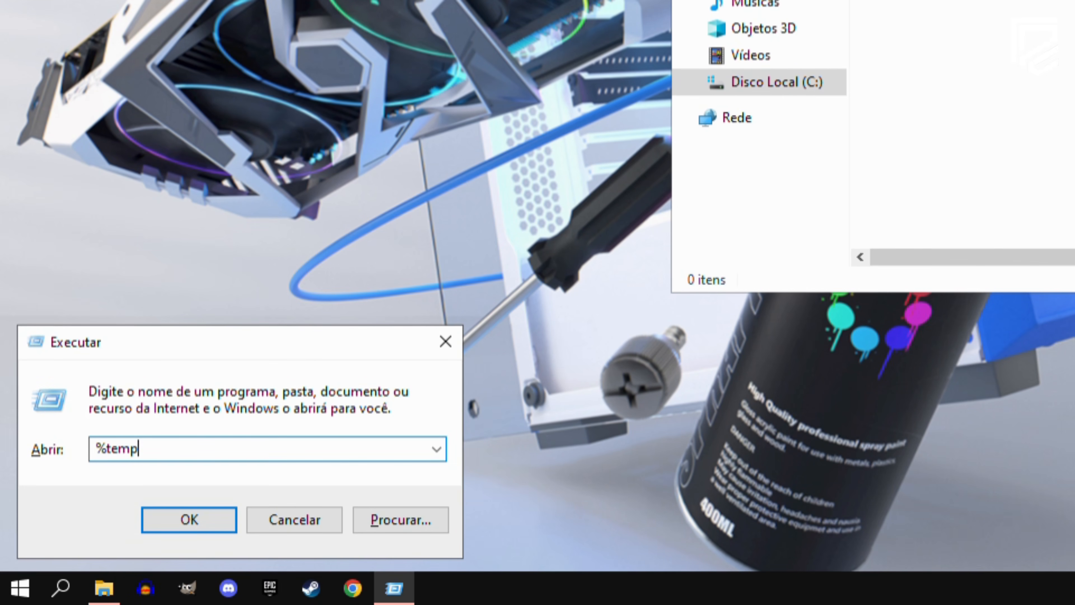
pyautogui.write('%')
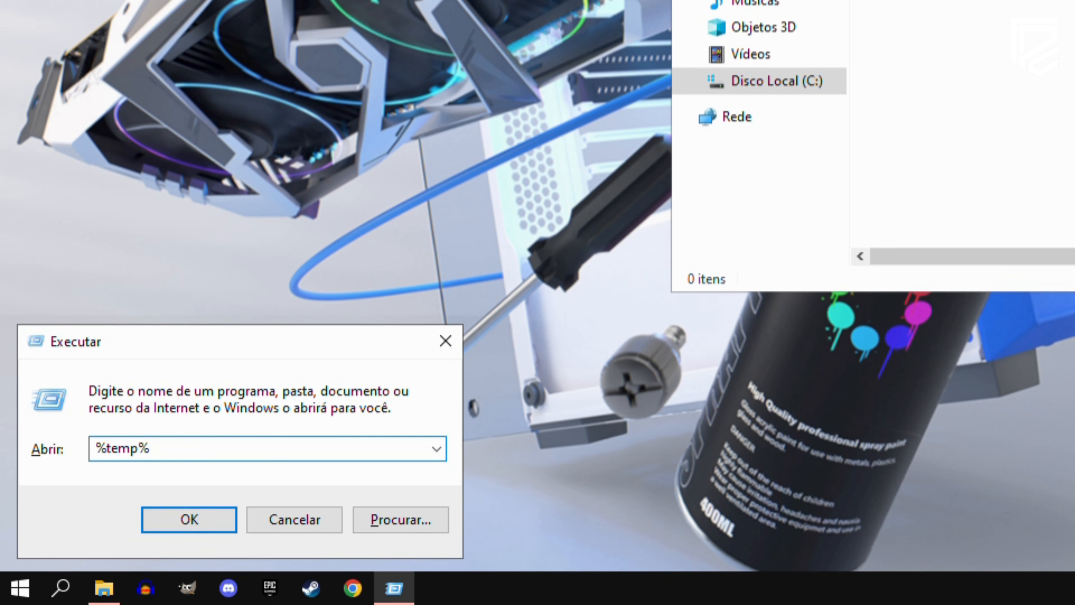
pyautogui.press('Return')
pyautogui.moveTo(738, 204); pyautogui.dragTo(681, 386)
pyautogui.hotkey('ctrl', 'a')
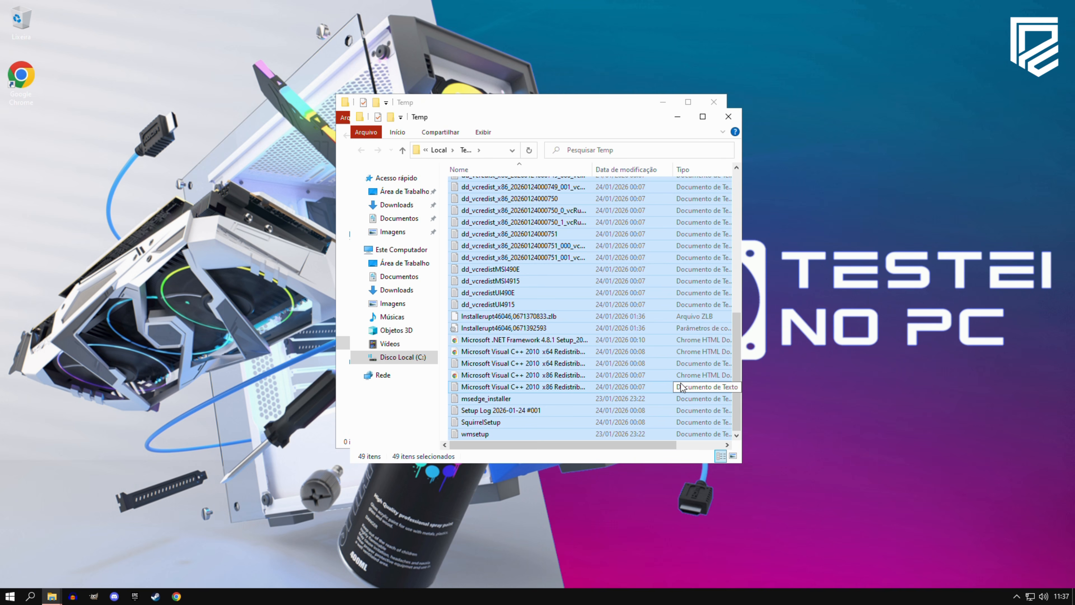
pyautogui.hotkey('shift', 'Delete')
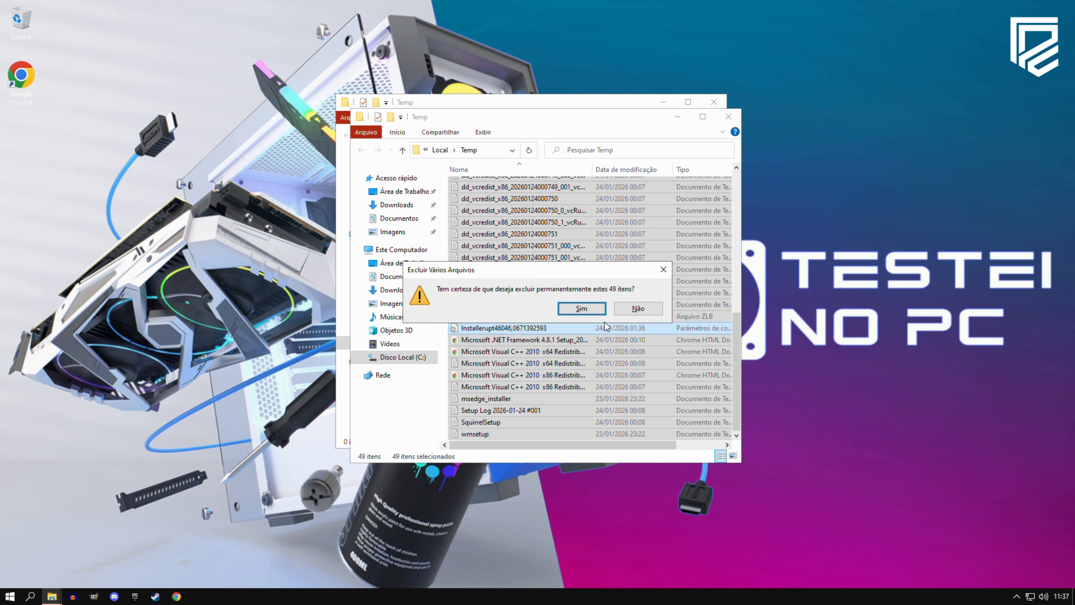
pyautogui.click(581, 309)
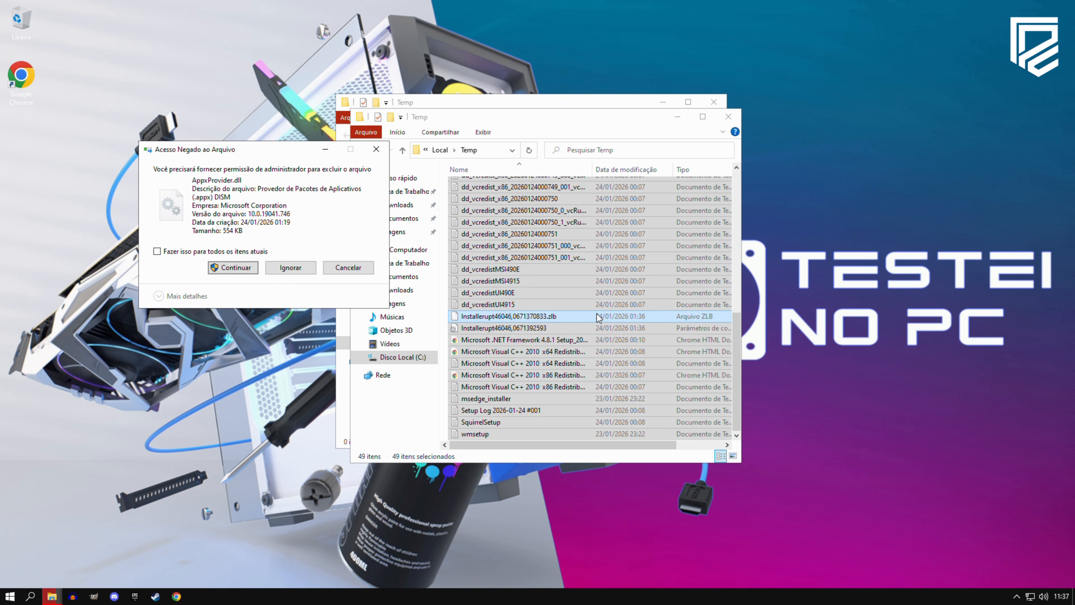
pyautogui.moveTo(289, 159); pyautogui.dragTo(545, 246)
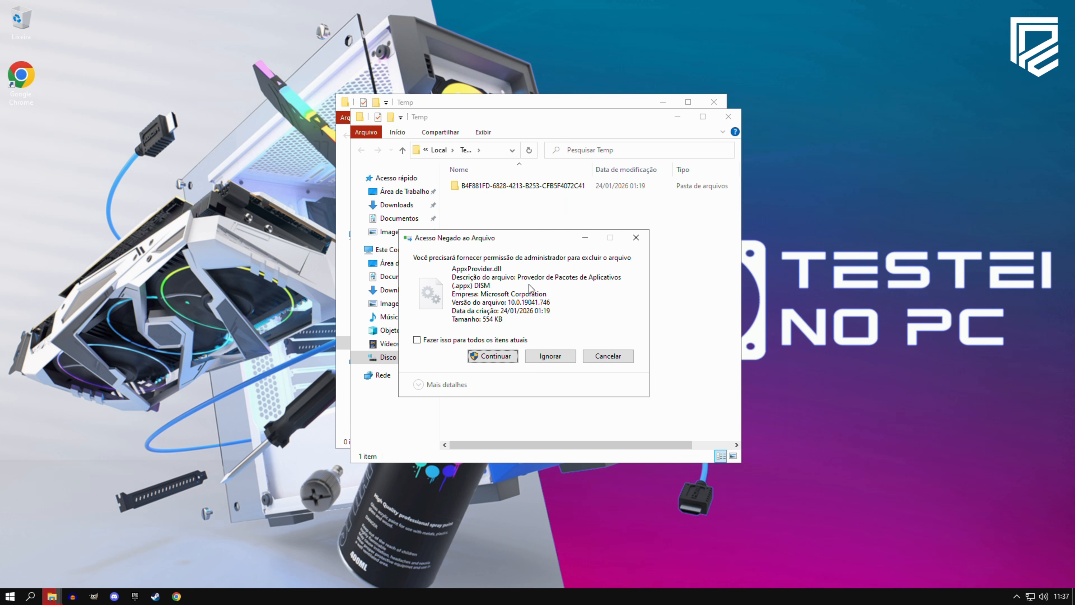
pyautogui.click(490, 342)
pyautogui.click(510, 357)
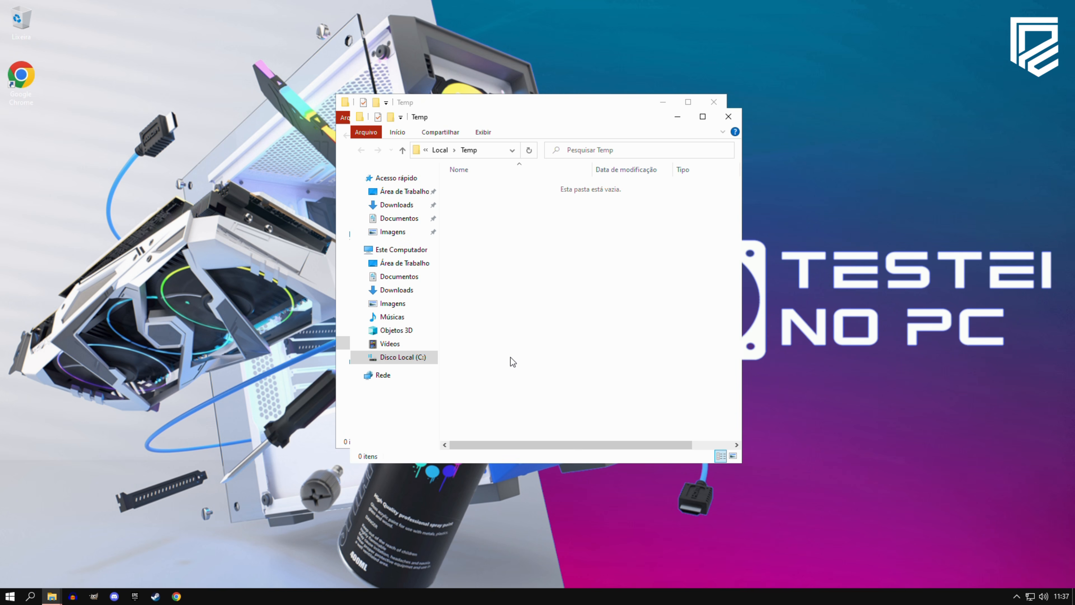
# Open the 'recent' folder, confirm it is empty, then open 'prefetch' and grant access
pyautogui.press('super+r')
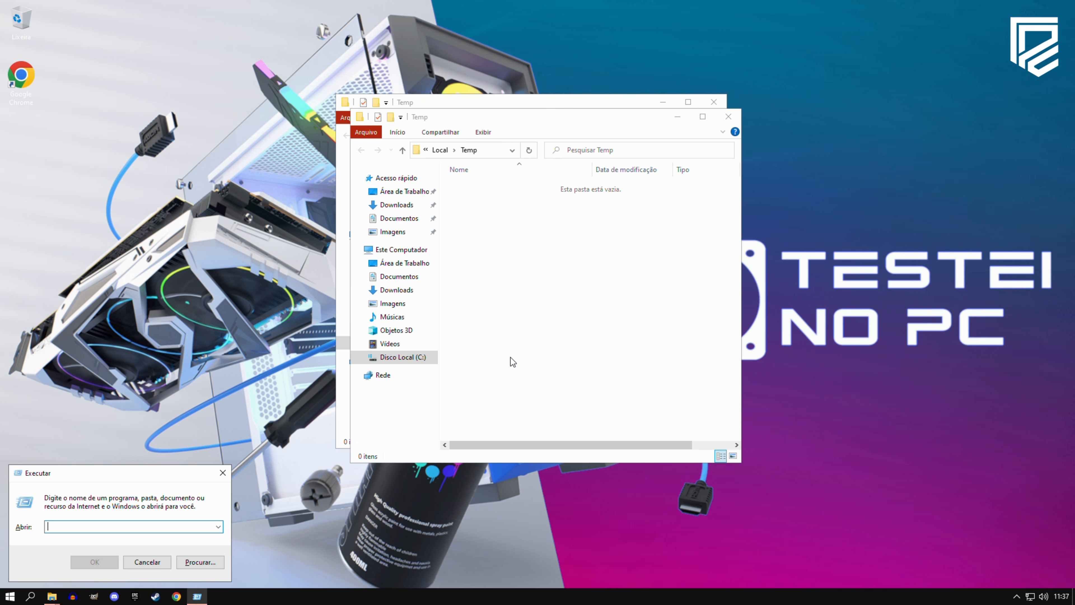
pyautogui.write('recent')
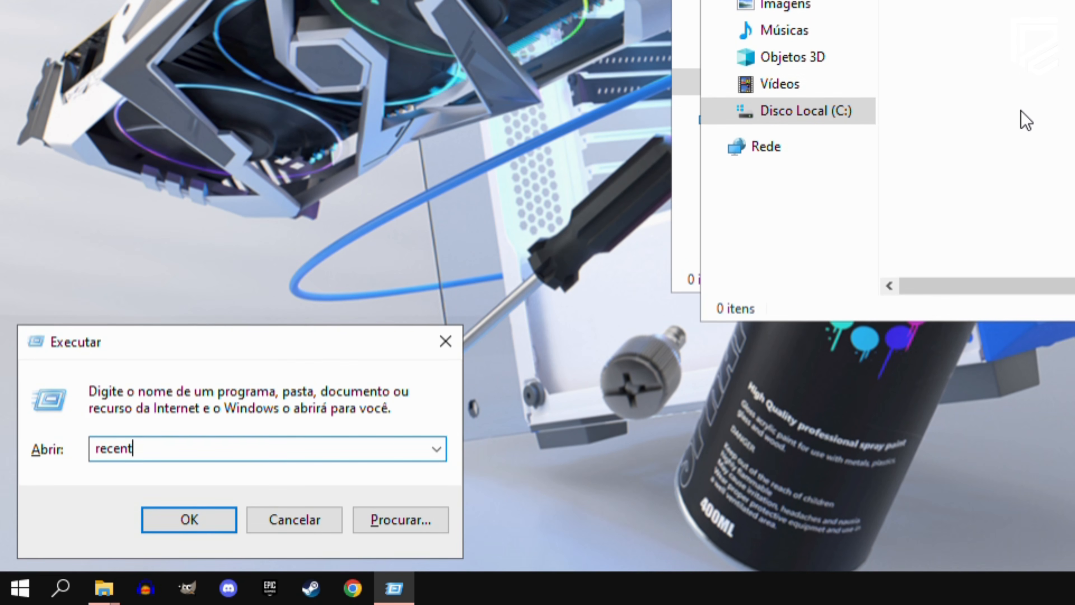
pyautogui.press('Return')
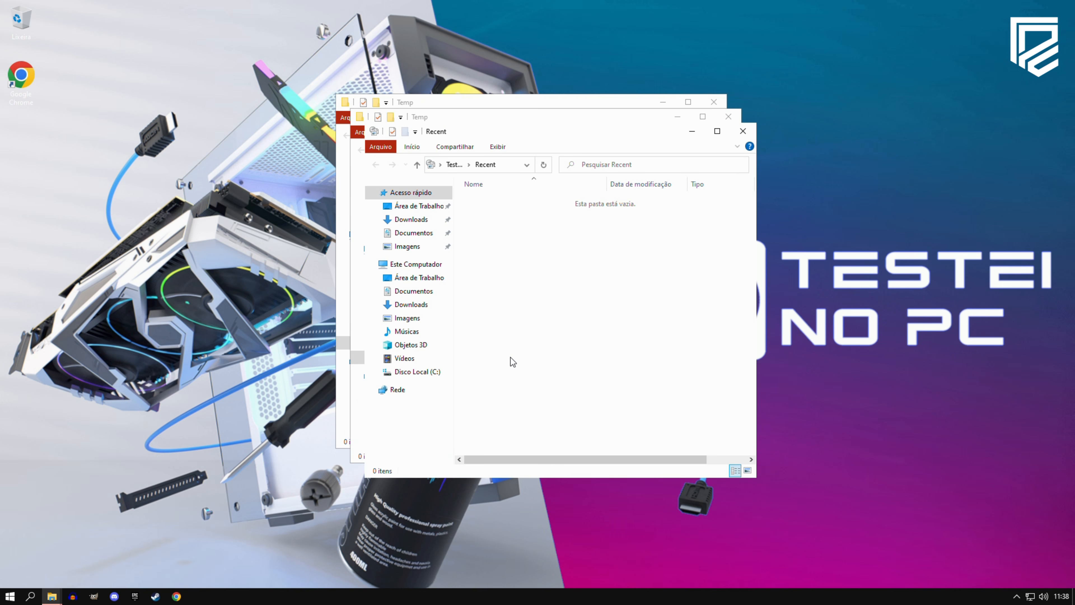
pyautogui.press('super+r')
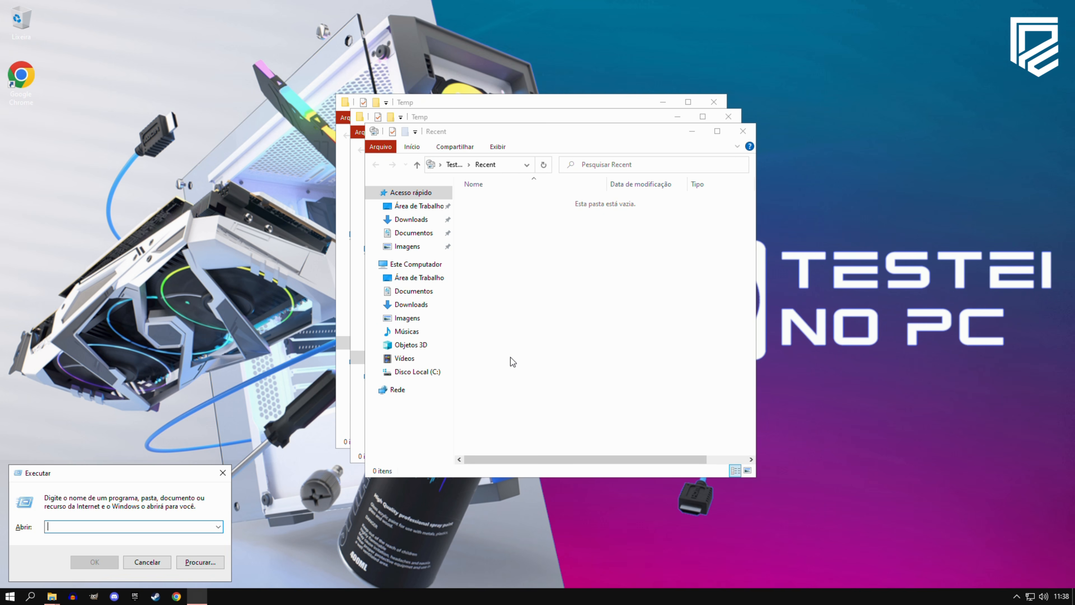
pyautogui.write('prefe')
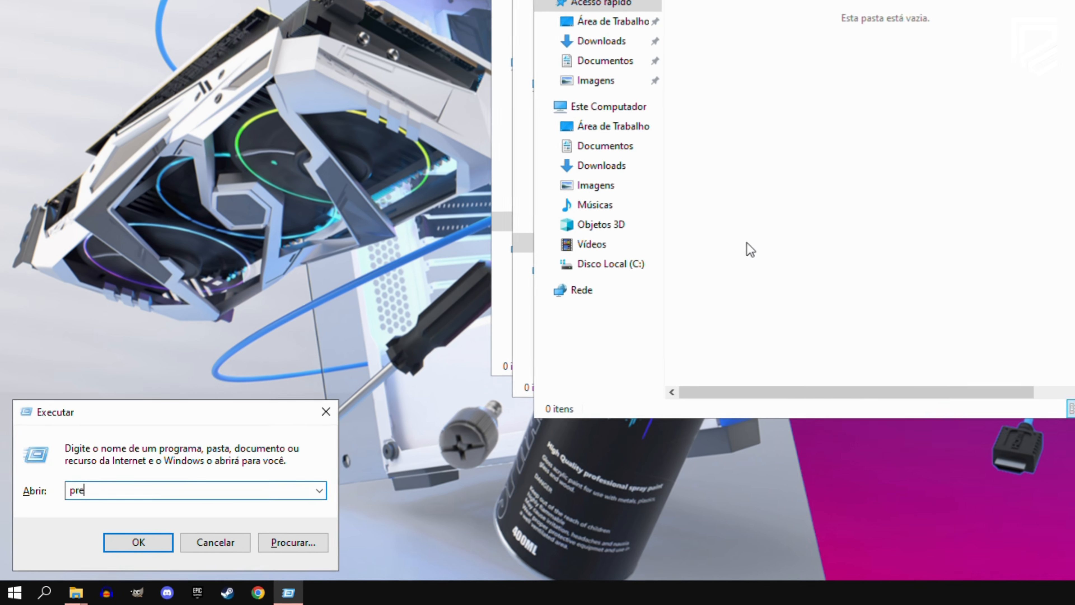
pyautogui.write('tch')
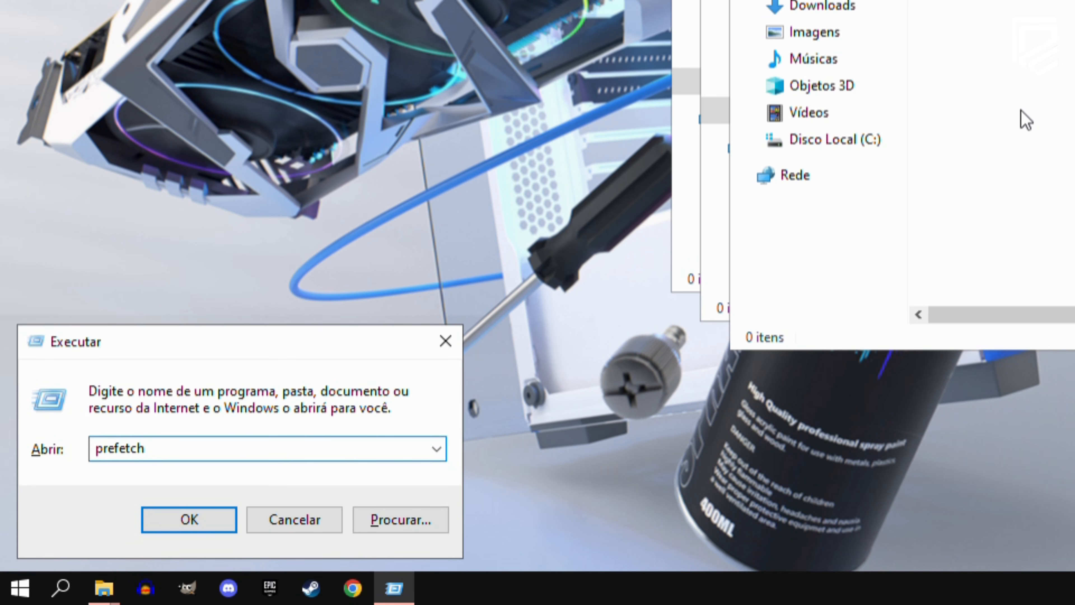
pyautogui.press('Return')
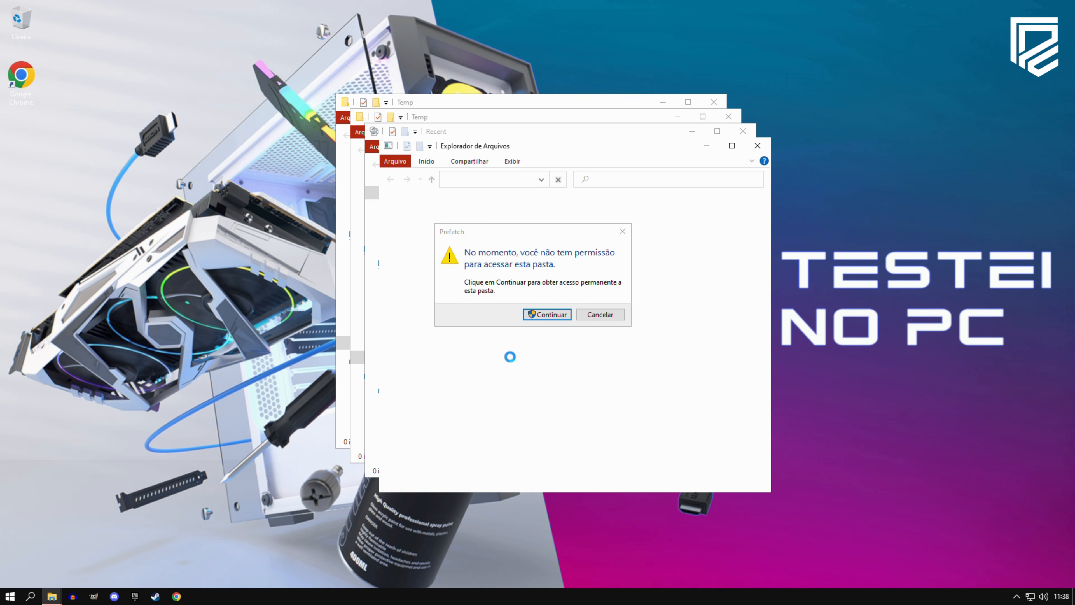
pyautogui.click(558, 318)
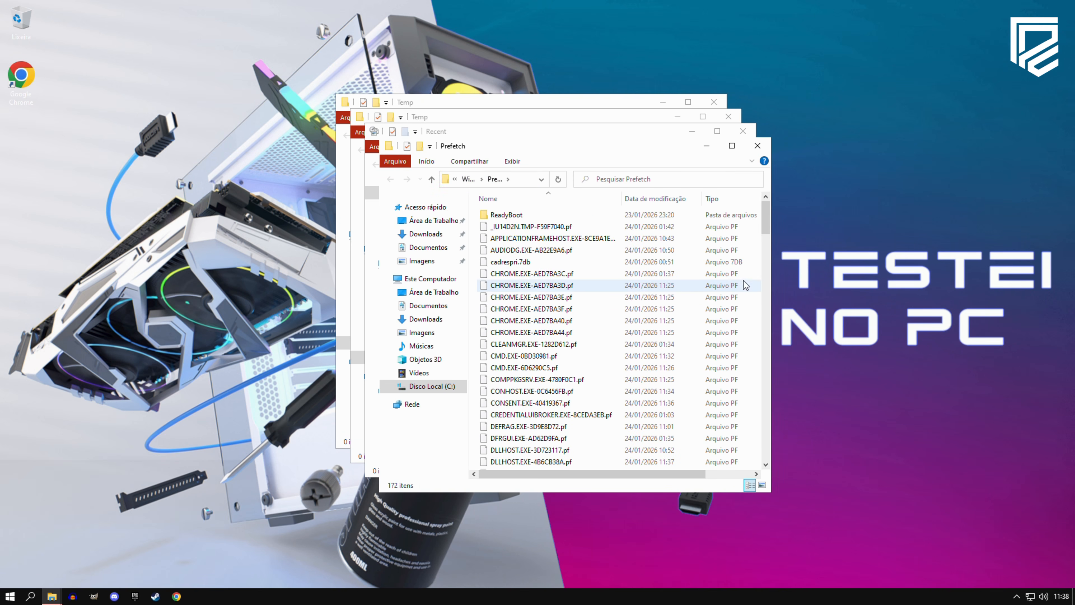
pyautogui.moveTo(768, 221); pyautogui.dragTo(768, 458)
# Permanently delete all 172 Prefetch files, skipping the one still in use
pyautogui.hotkey('ctrl', 'a')
pyautogui.hotkey('shift', 'Delete')
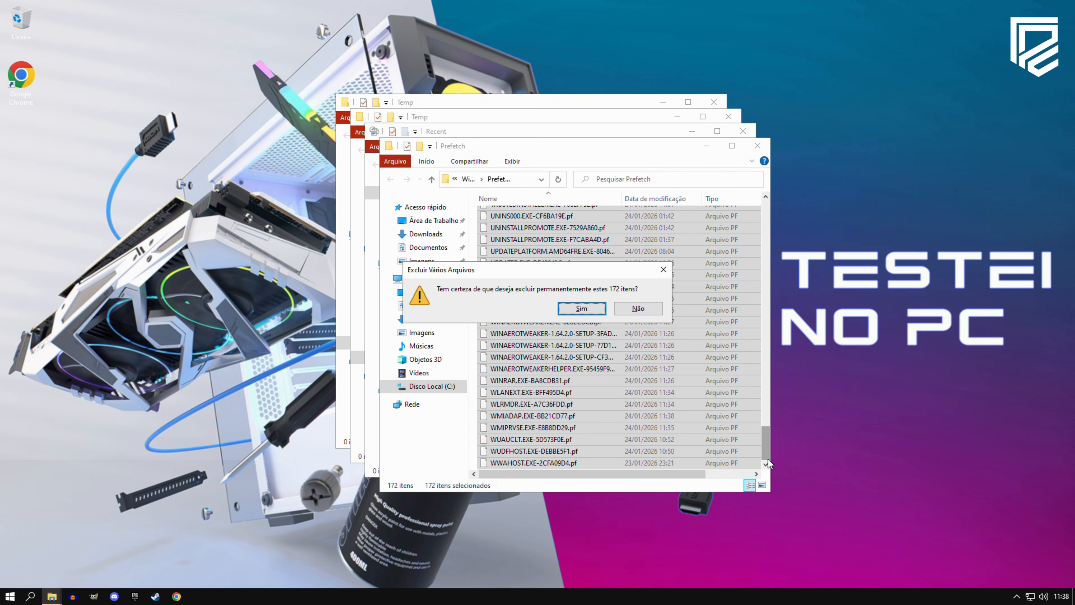
pyautogui.click(599, 312)
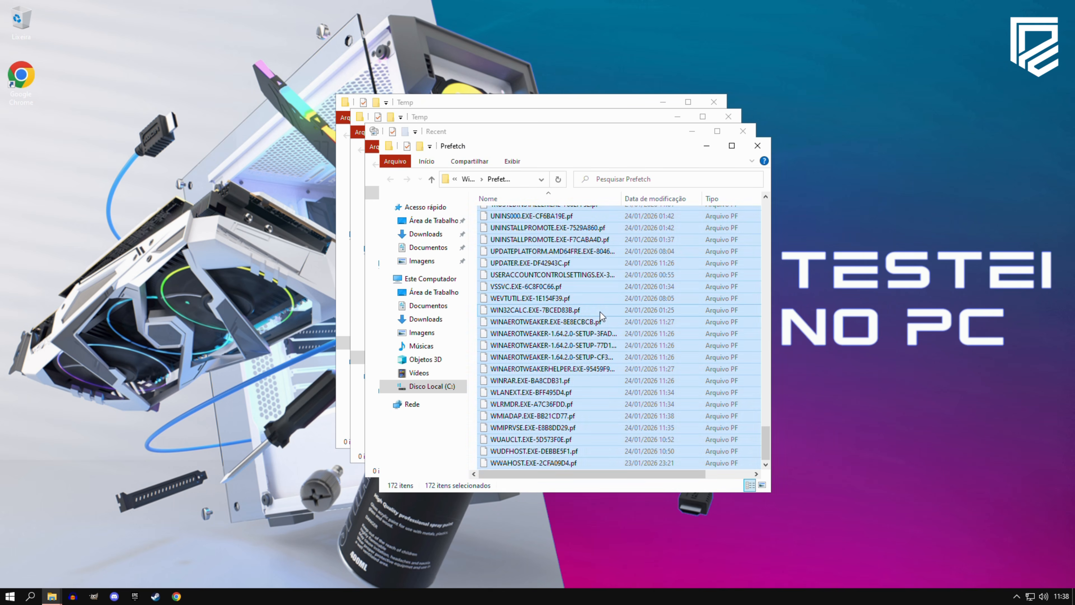
pyautogui.click(485, 359)
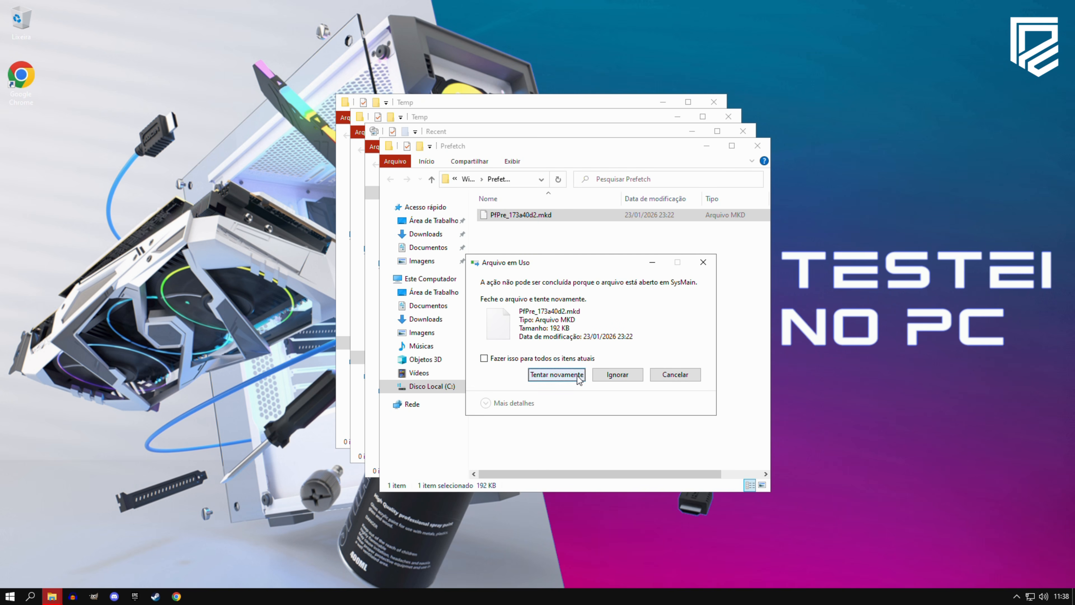
pyautogui.click(635, 376)
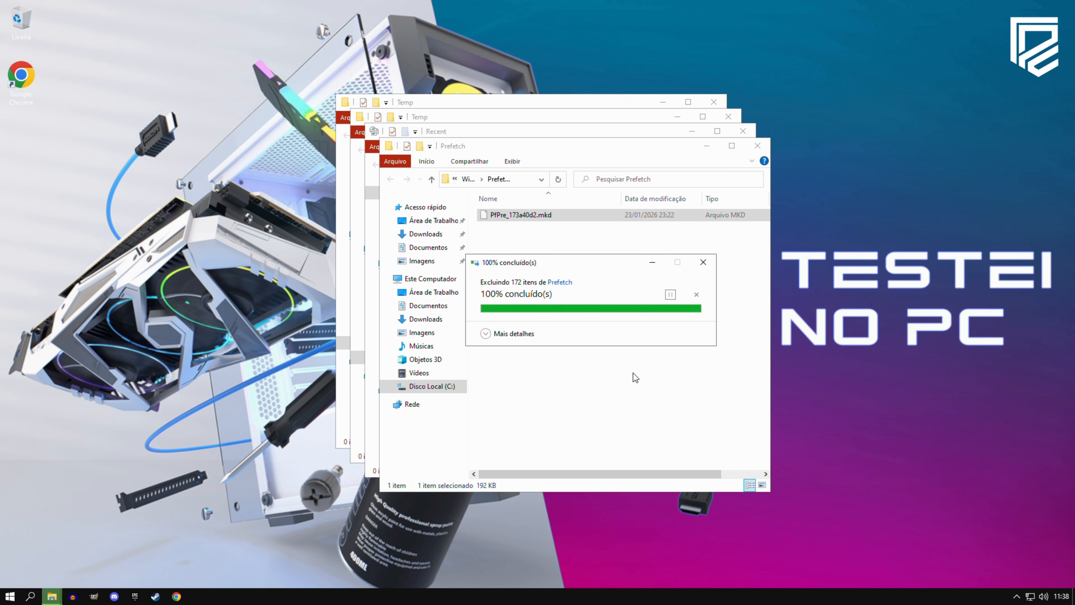
# Close the Prefetch, Recent and both Temp folder windows
pyautogui.click(758, 145)
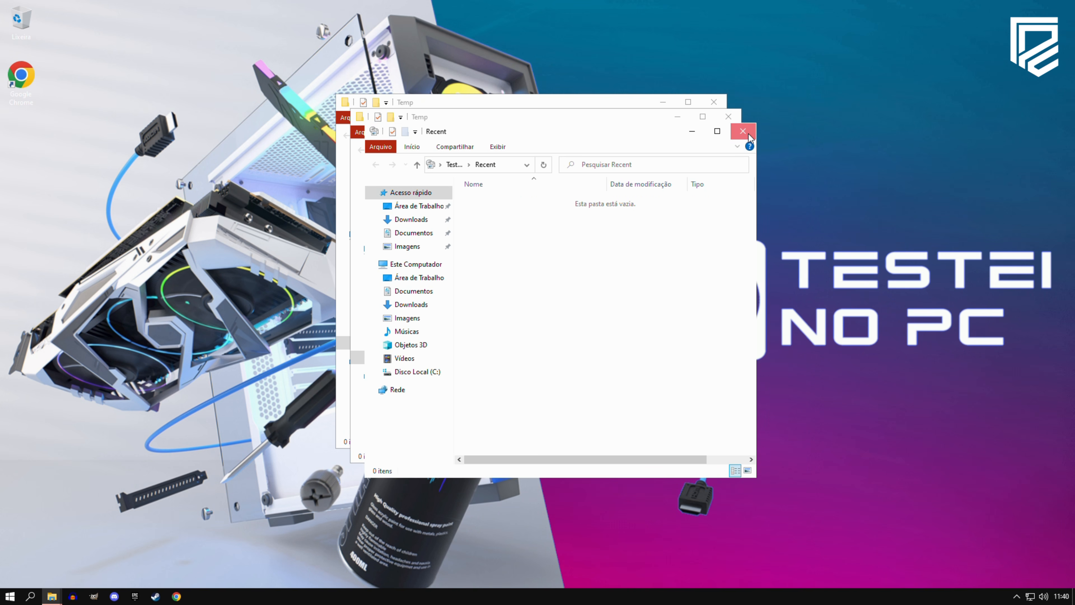
pyautogui.click(743, 131)
pyautogui.click(736, 120)
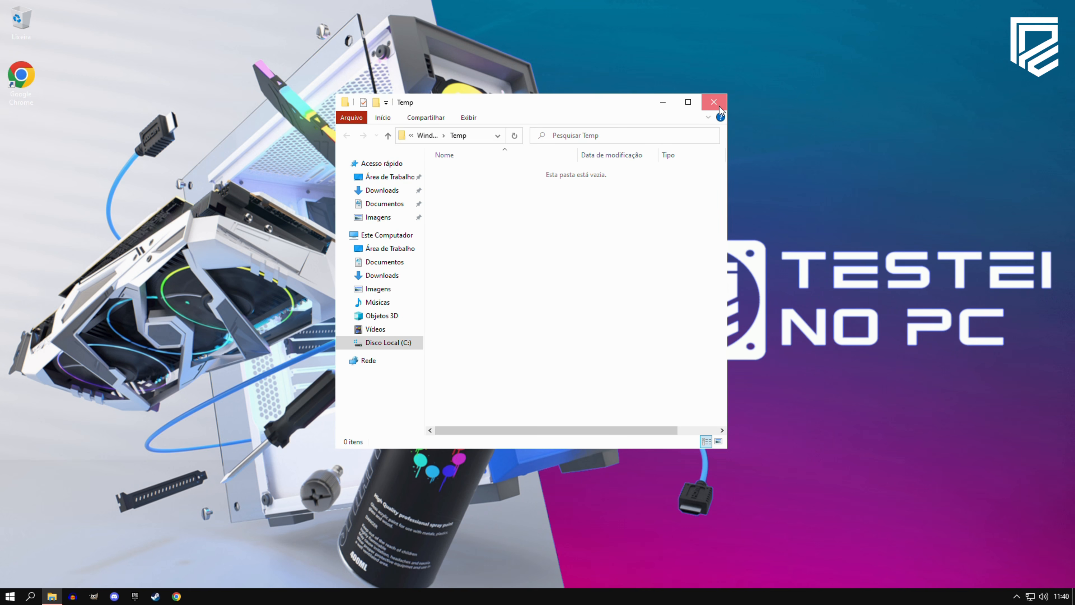
pyautogui.click(719, 108)
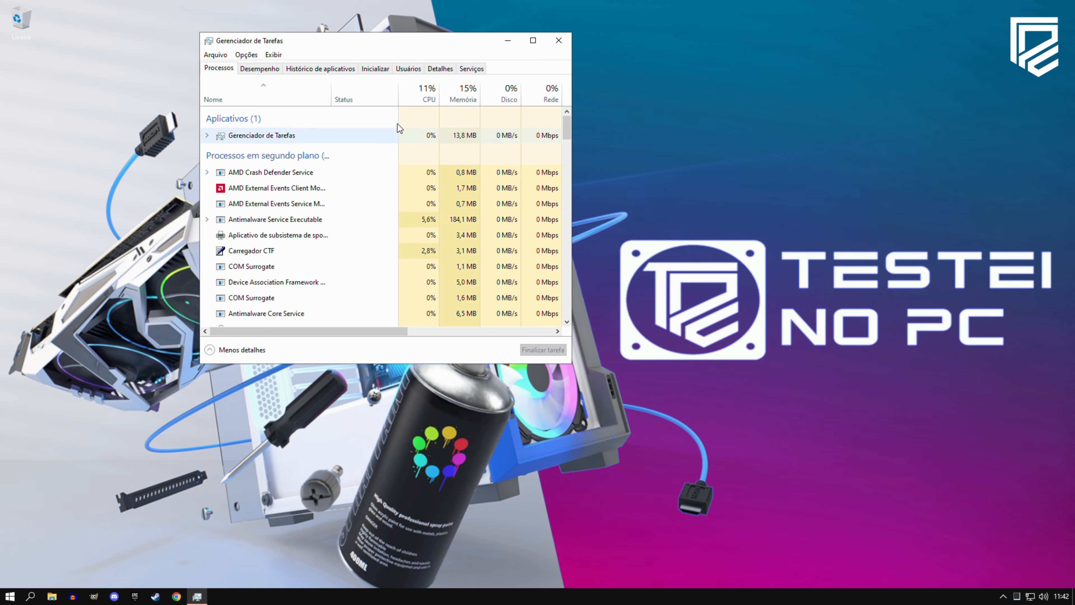
# Show Task Manager's Performance page with the CPU idling at about 1%
pyautogui.click(269, 69)
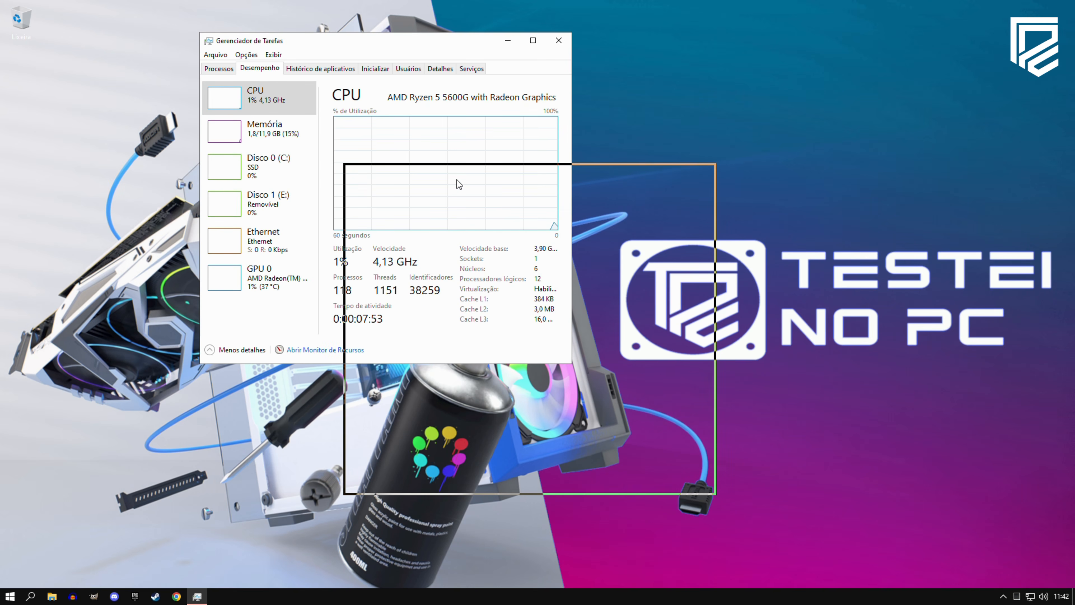